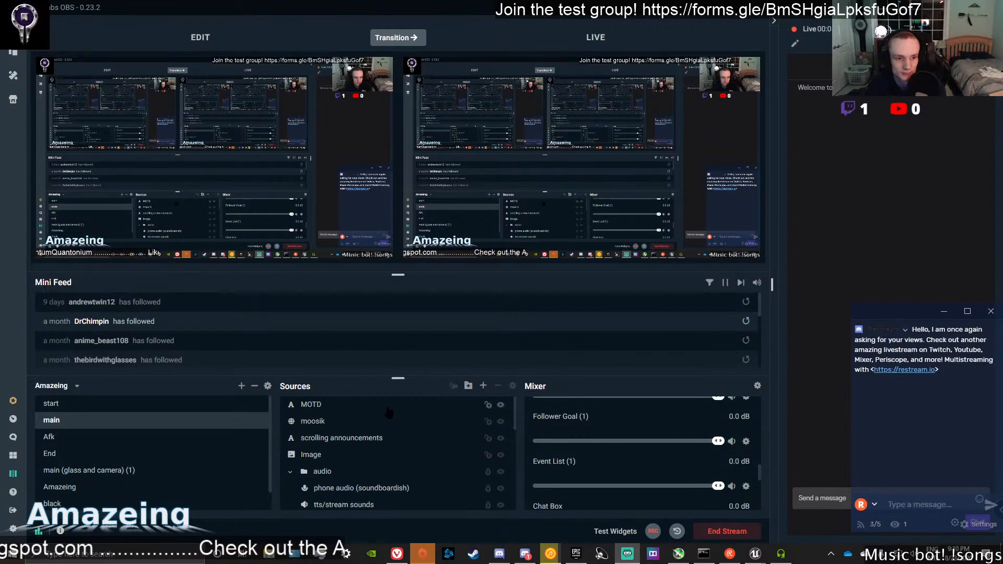
Restart the HD Pro Webcam C920 by deactivating and reactivating it in the webcam source's properties.
scroll(349, 452, "down", 5)
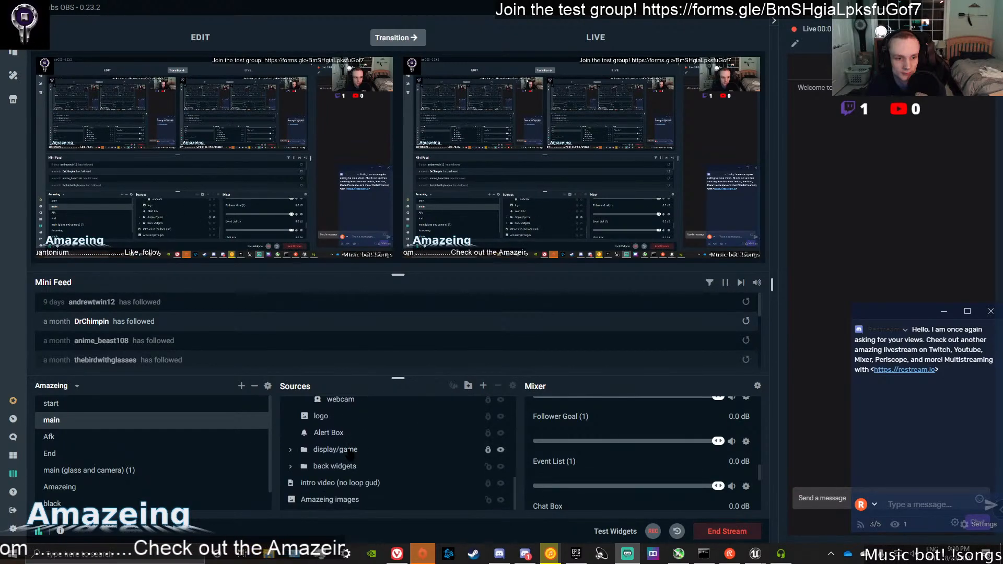
scroll(349, 452, "down", 5)
scroll(544, 444, "down", 3)
scroll(559, 459, "up", 6)
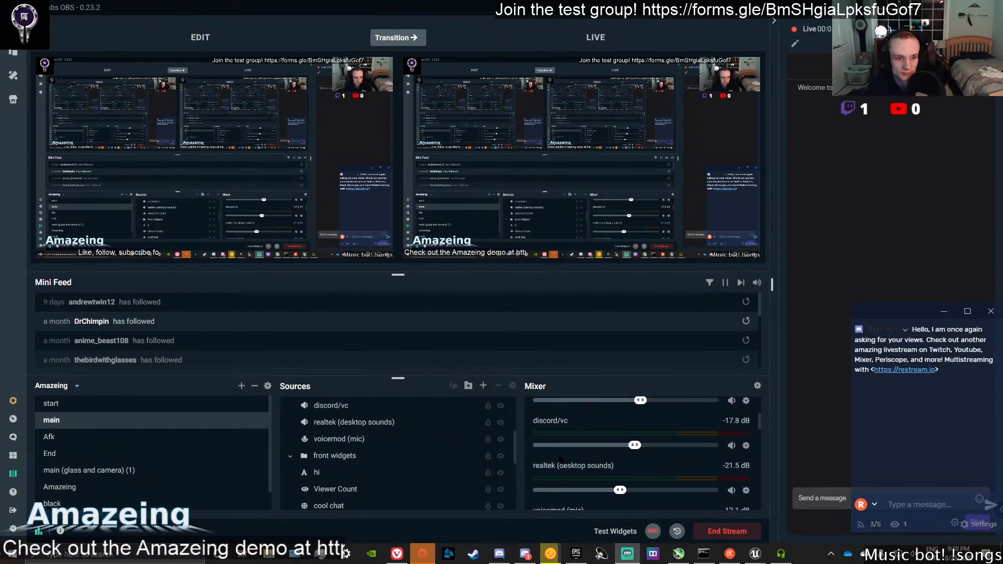
scroll(560, 459, "up", 3)
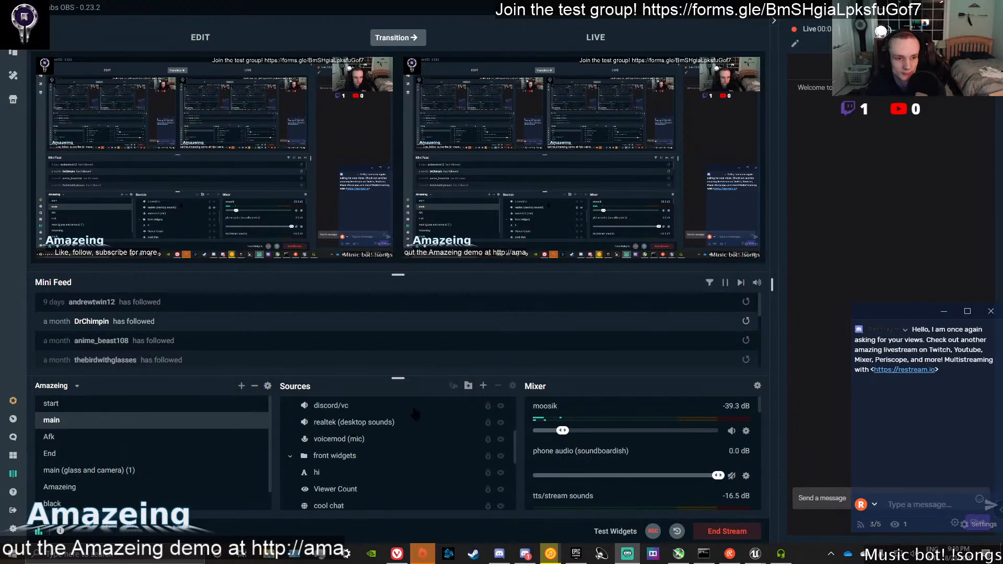
scroll(382, 433, "down", 1)
scroll(381, 433, "up", 1)
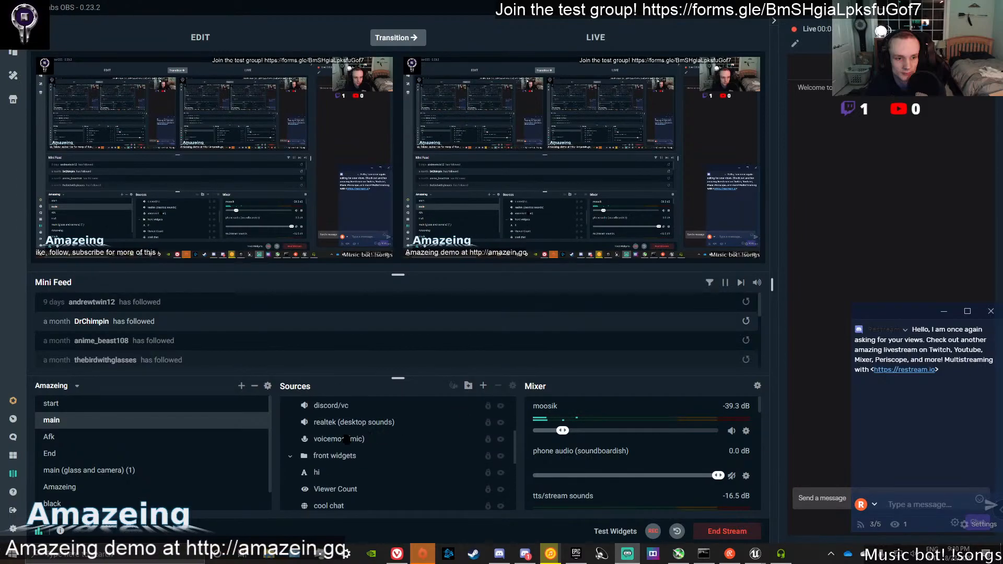
scroll(303, 449, "down", 2)
right_click(330, 454)
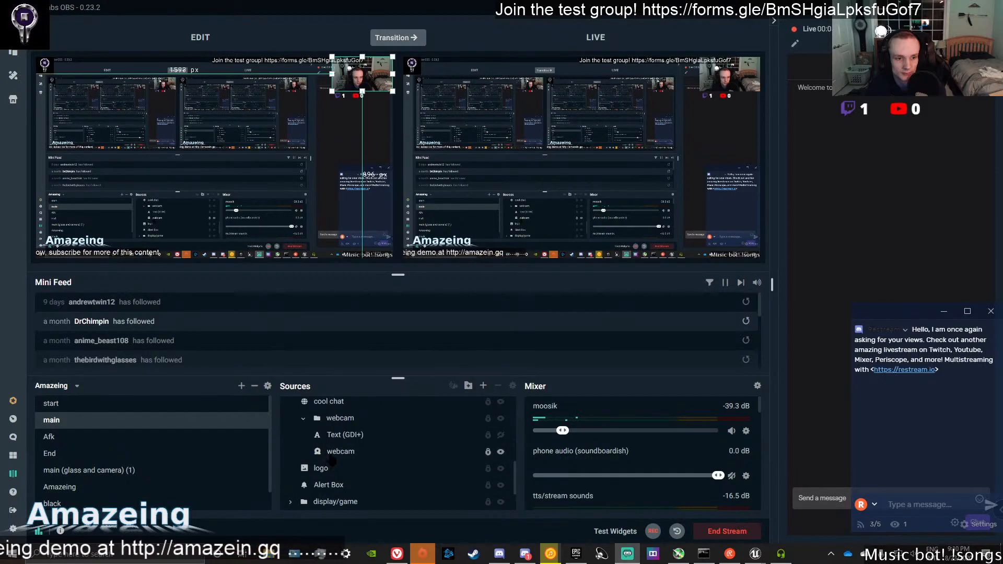
left_click(353, 373)
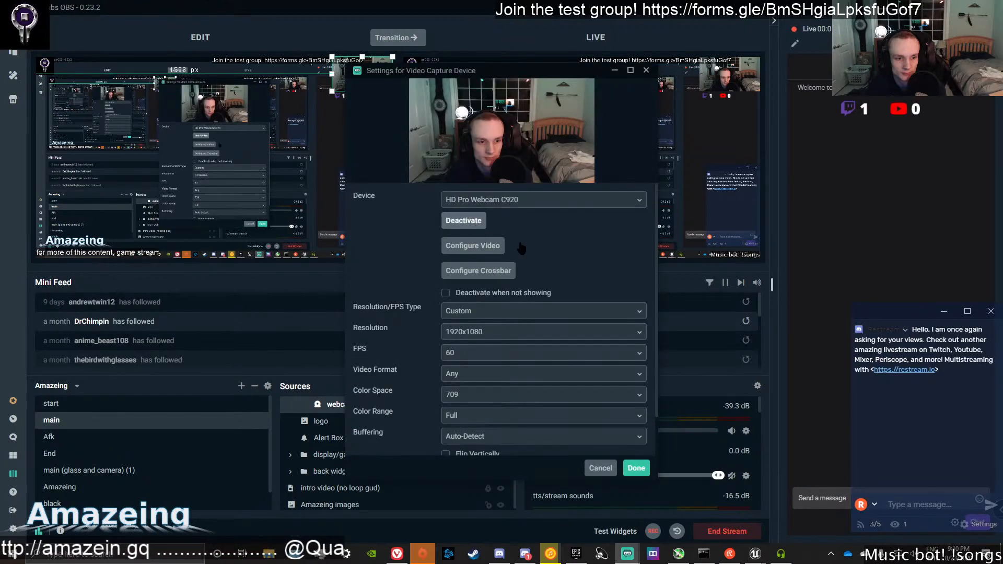
left_click(467, 220)
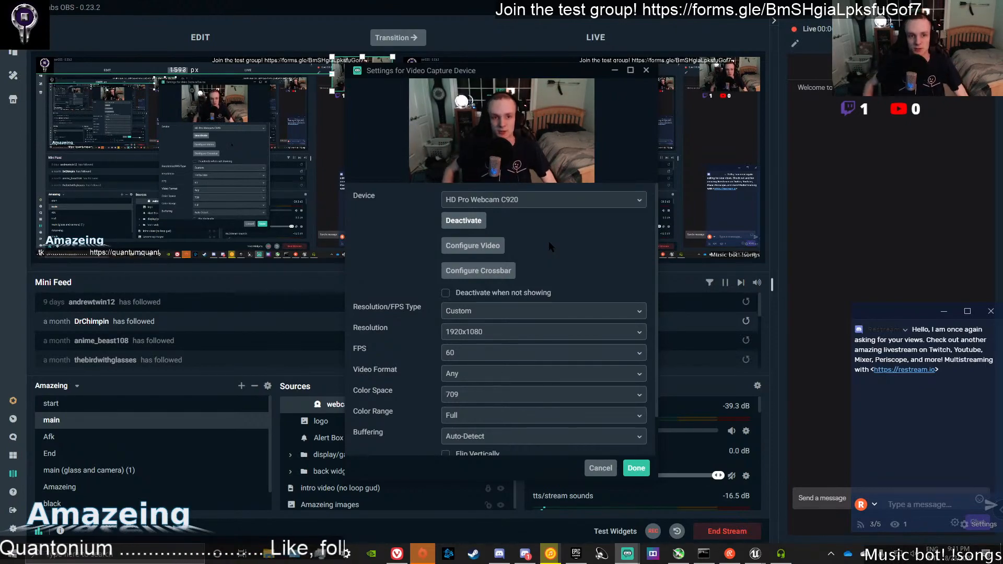
left_click(636, 468)
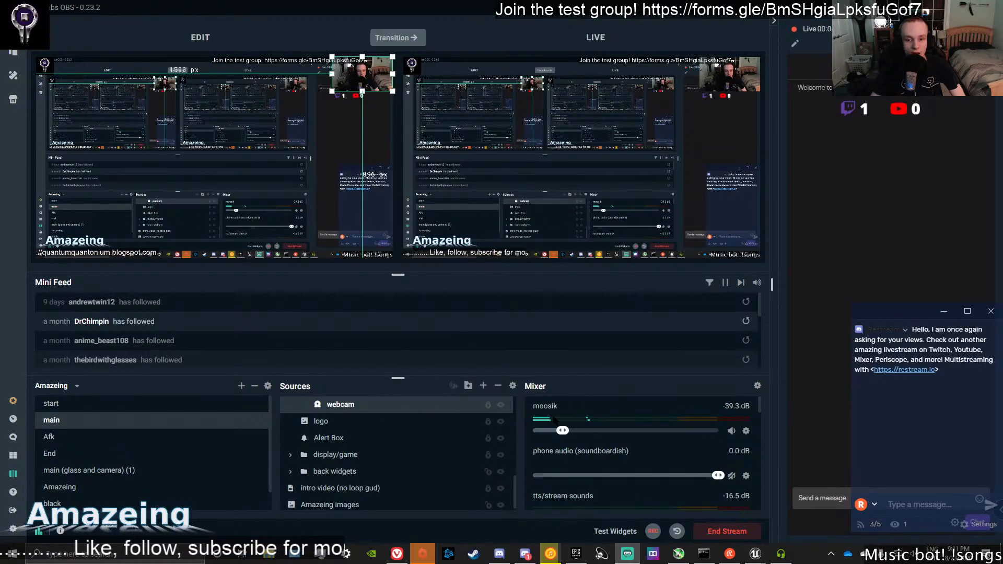
Set the moosik volume to -35.3 dB and review the monitoring and track assignments of all sources in Advanced Audio Settings.
left_click_drag(563, 431, 573, 431)
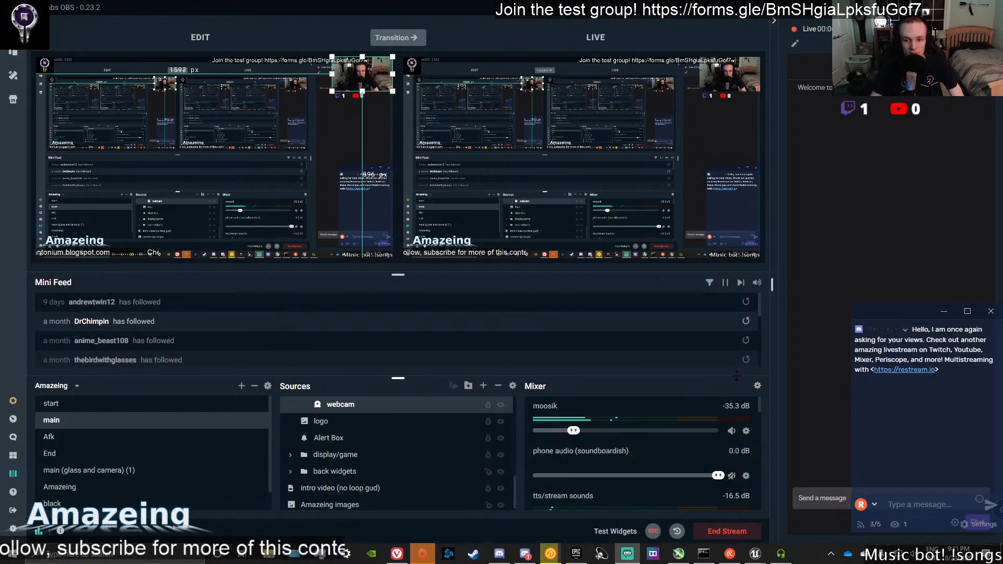
left_click(757, 385)
scroll(672, 282, "down", 3)
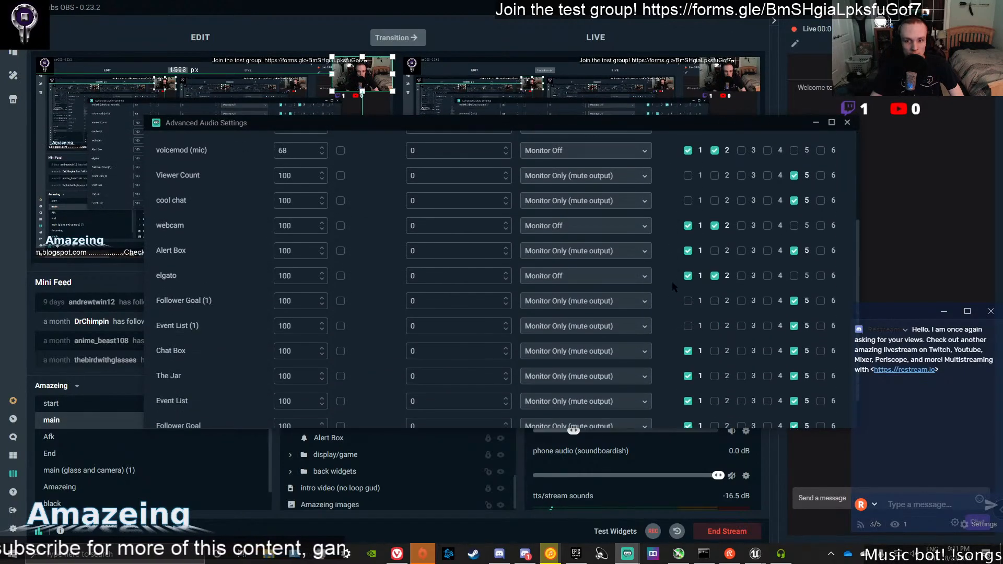
scroll(672, 283, "up", 3)
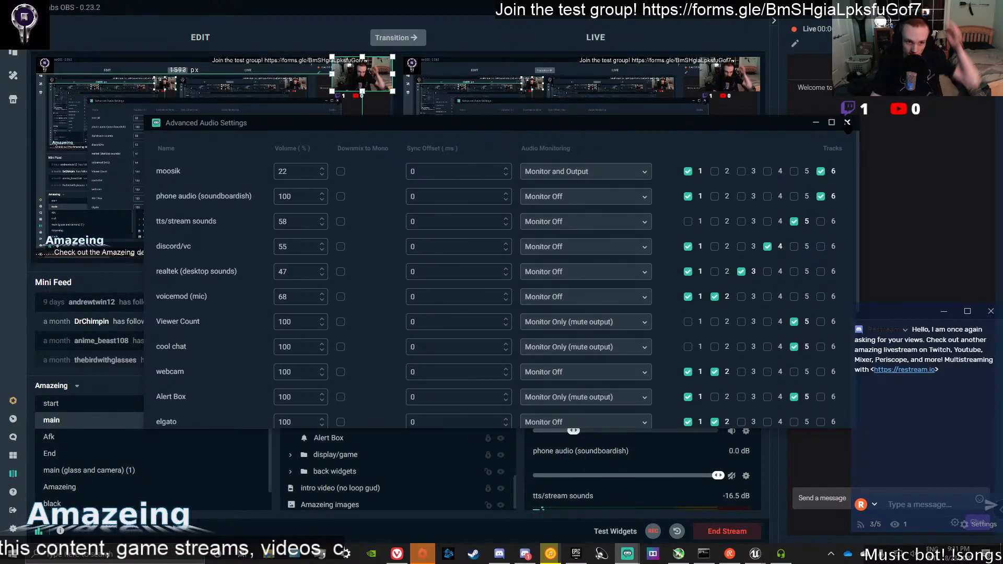
scroll(804, 230, "down", 5)
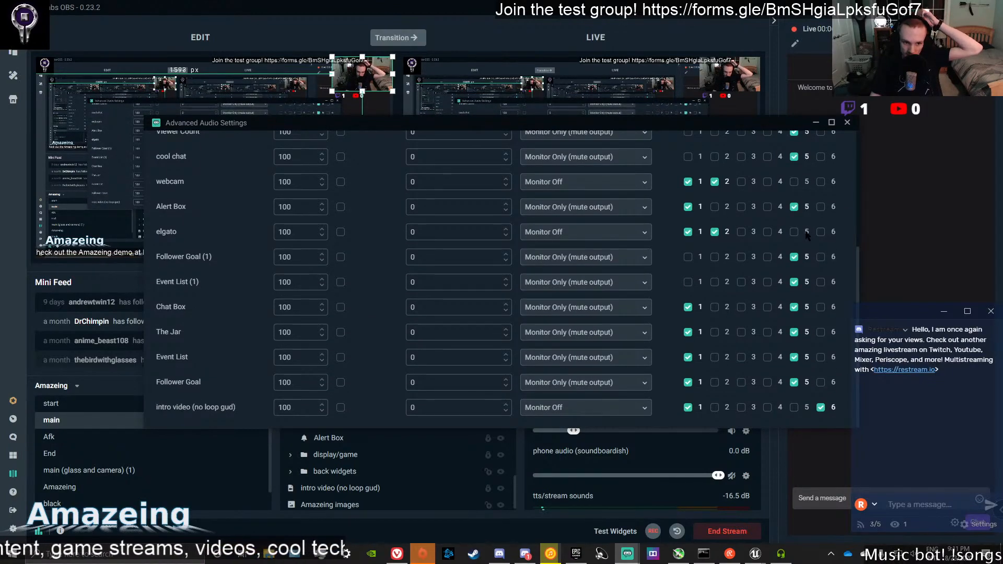
scroll(831, 183, "up", 5)
left_click(846, 123)
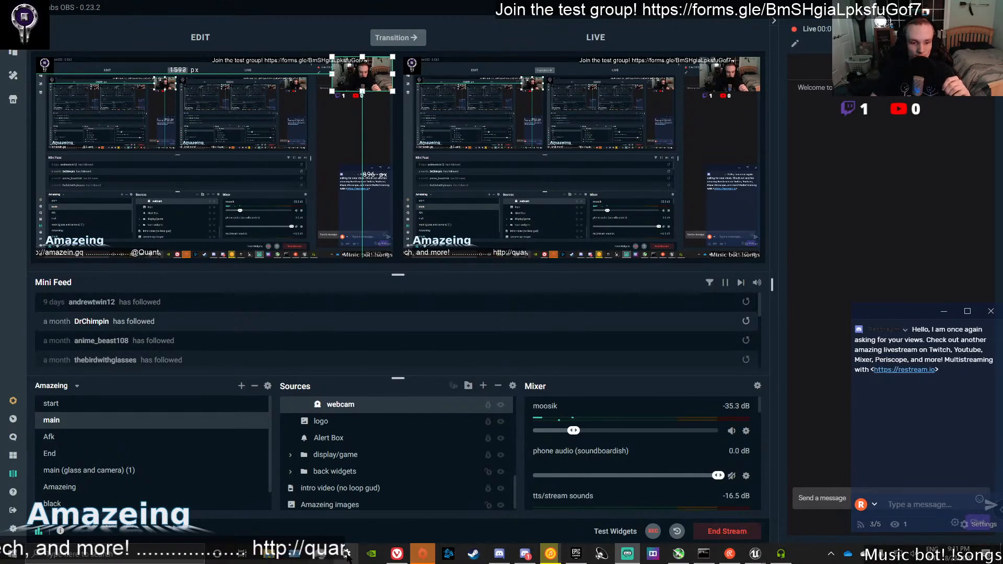
Switch to the web browser and, in Nightbot's AutoDJ player, skip the current song and pause playback.
left_click(397, 554)
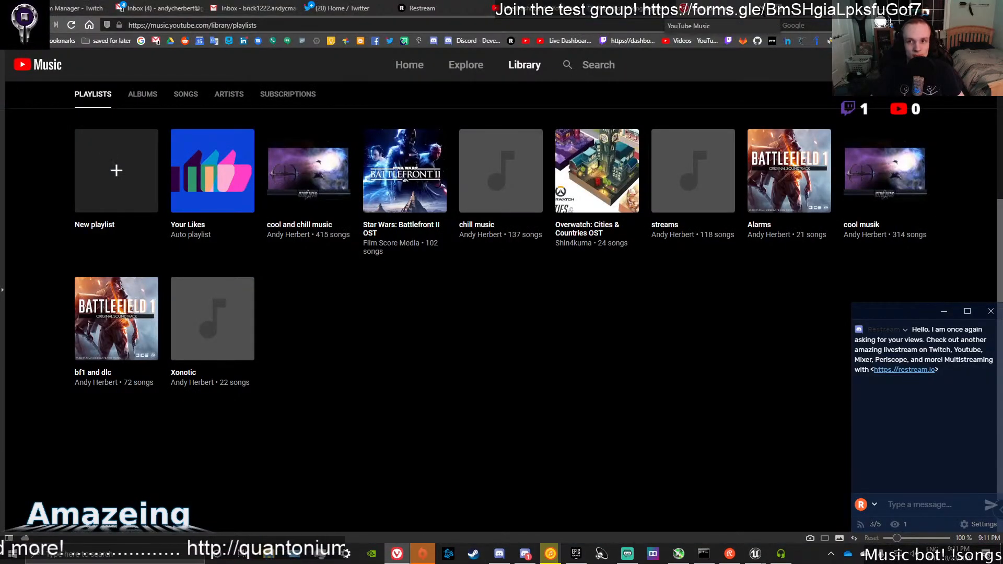
left_click(674, 8)
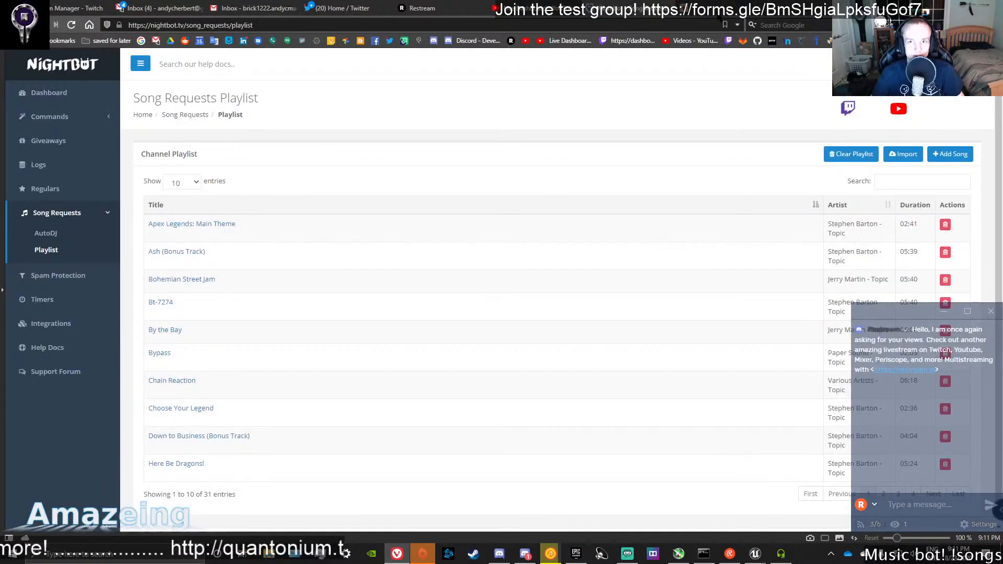
left_click(45, 233)
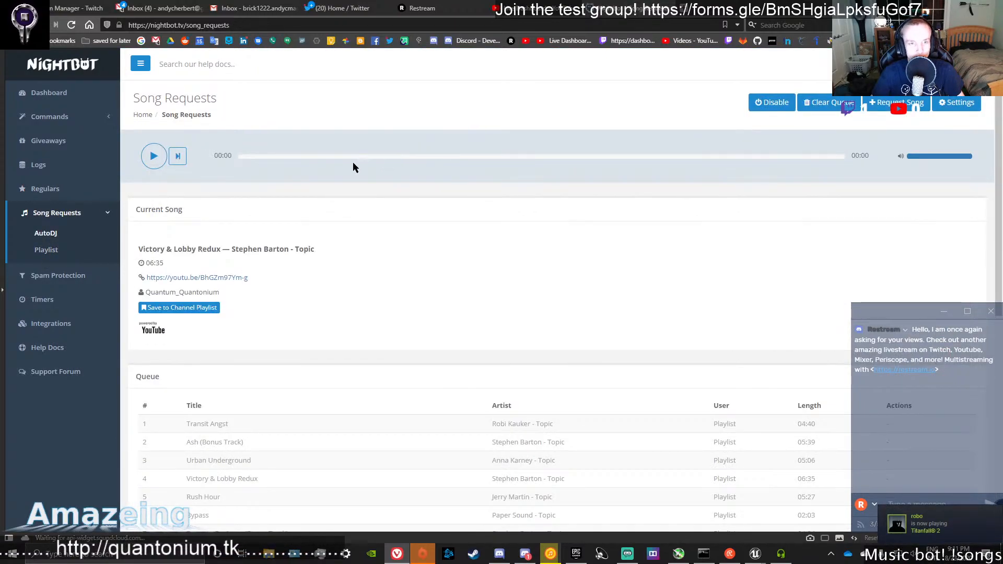
left_click(178, 157)
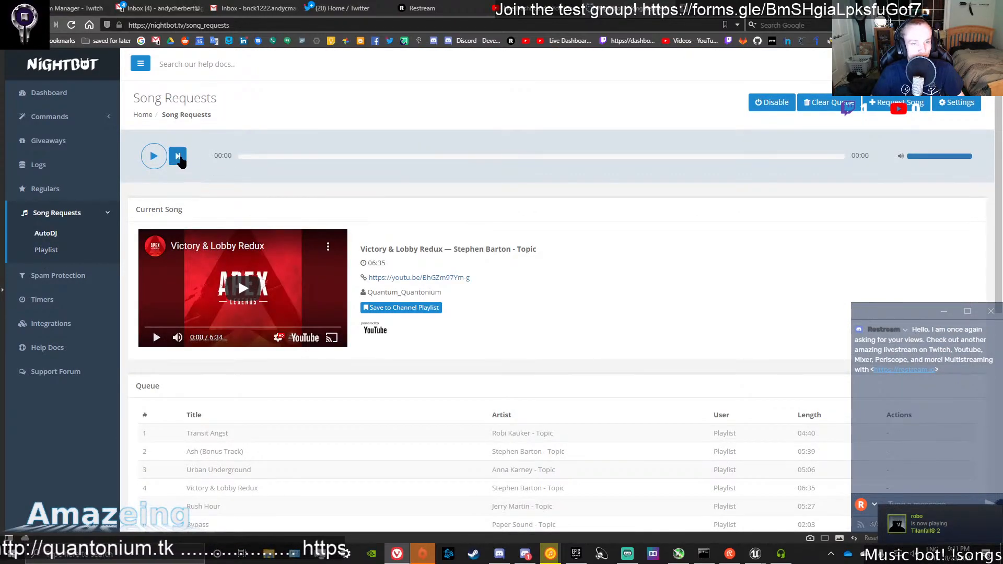
left_click(153, 156)
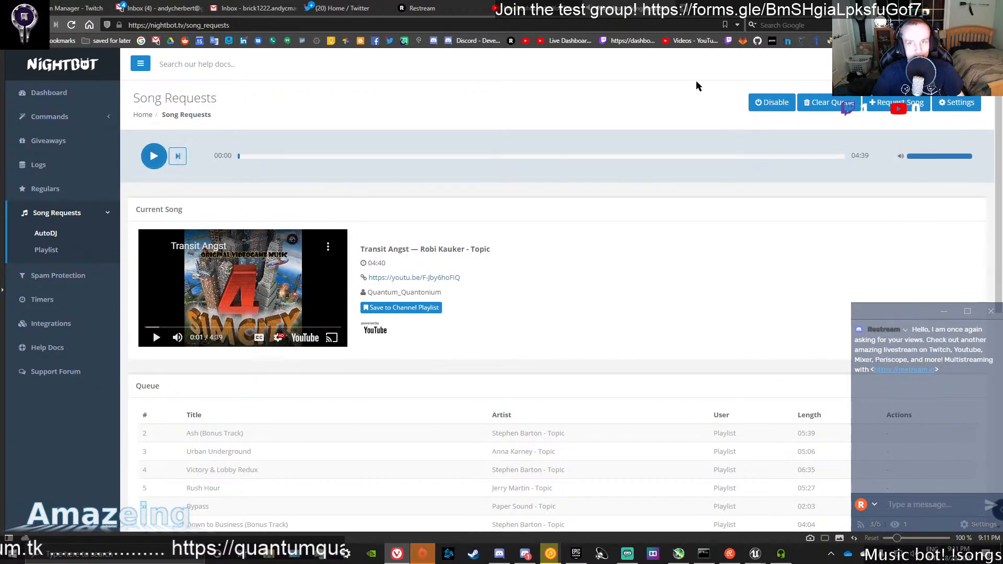
left_click(670, 8)
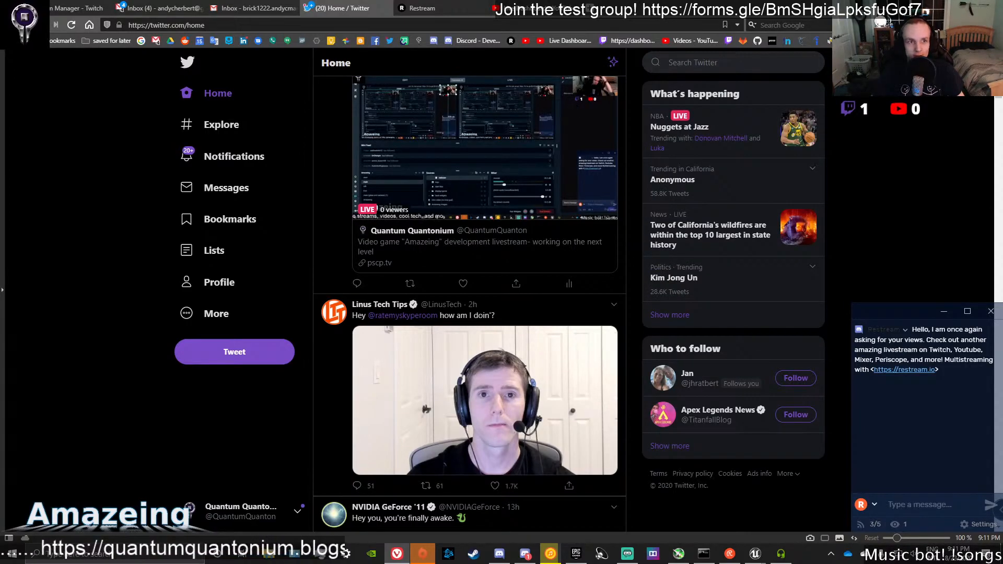
left_click(944, 7)
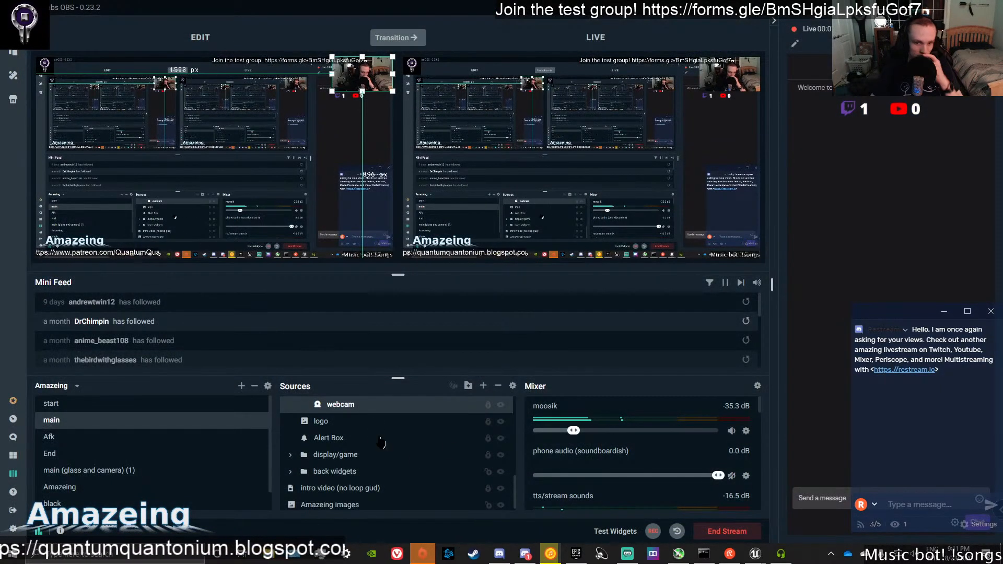
Interact with the moosik source in Streamlabs OBS and skip to the next song in its embedded Nightbot player.
scroll(355, 428, "down", 10)
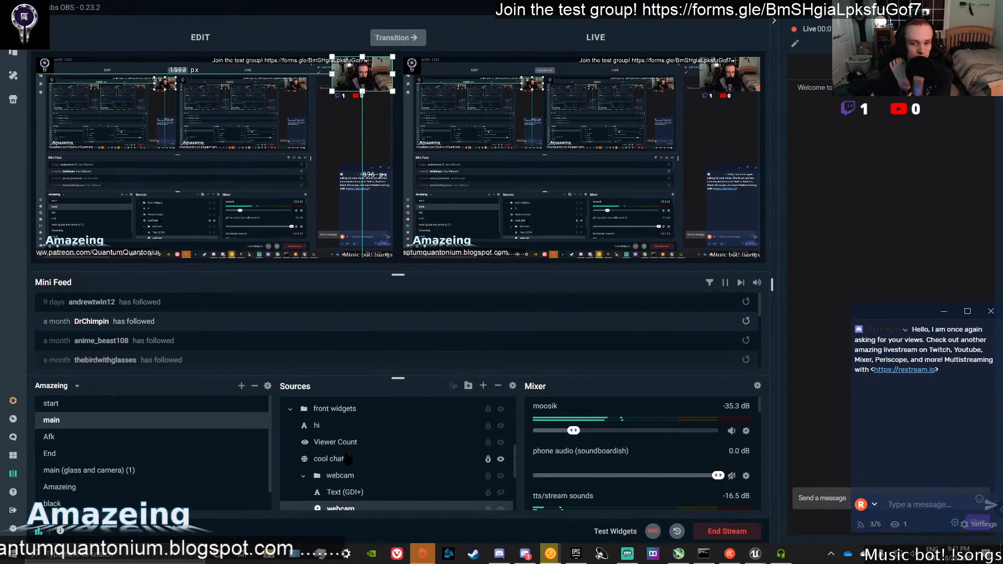
scroll(346, 463, "up", 3)
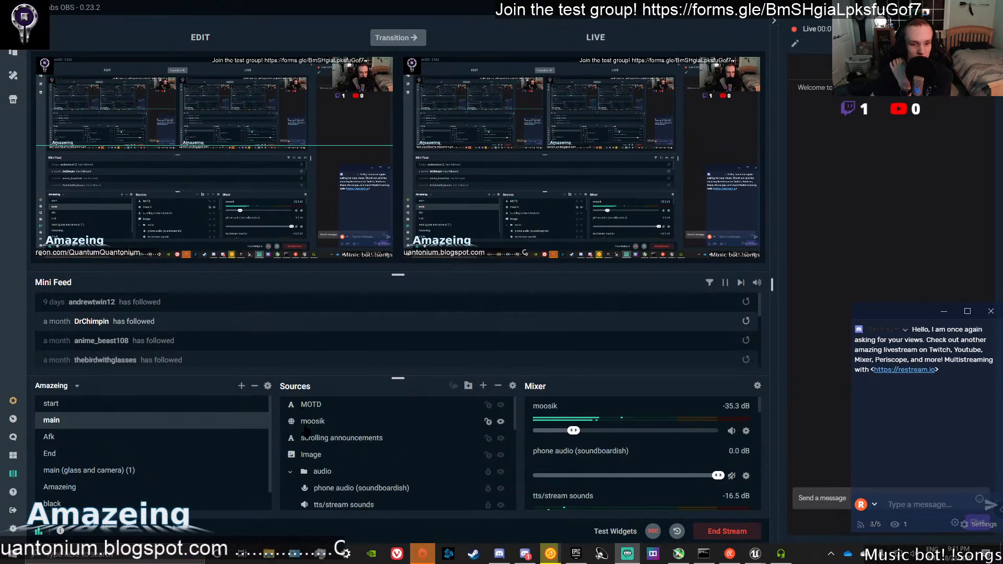
right_click(306, 425)
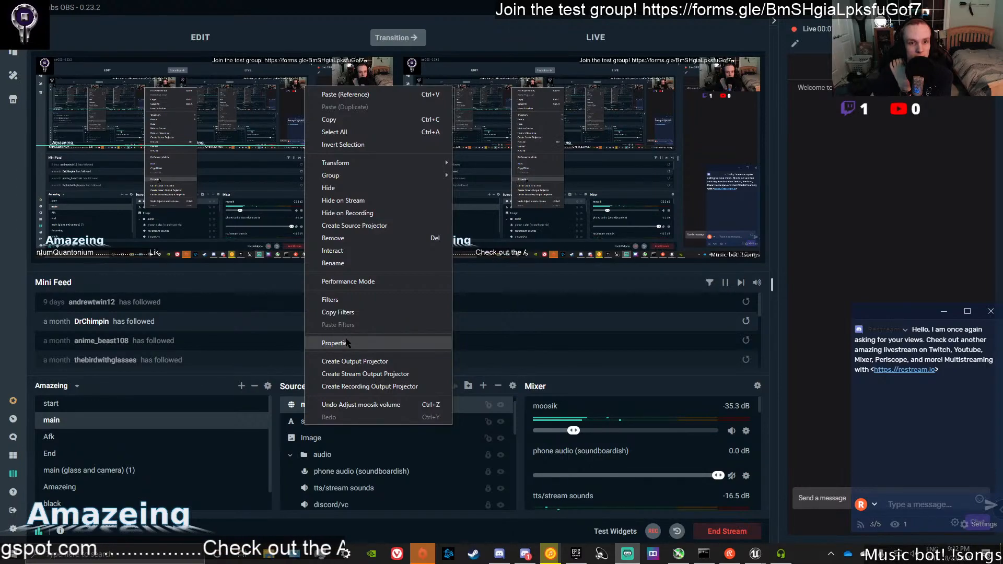
left_click(343, 250)
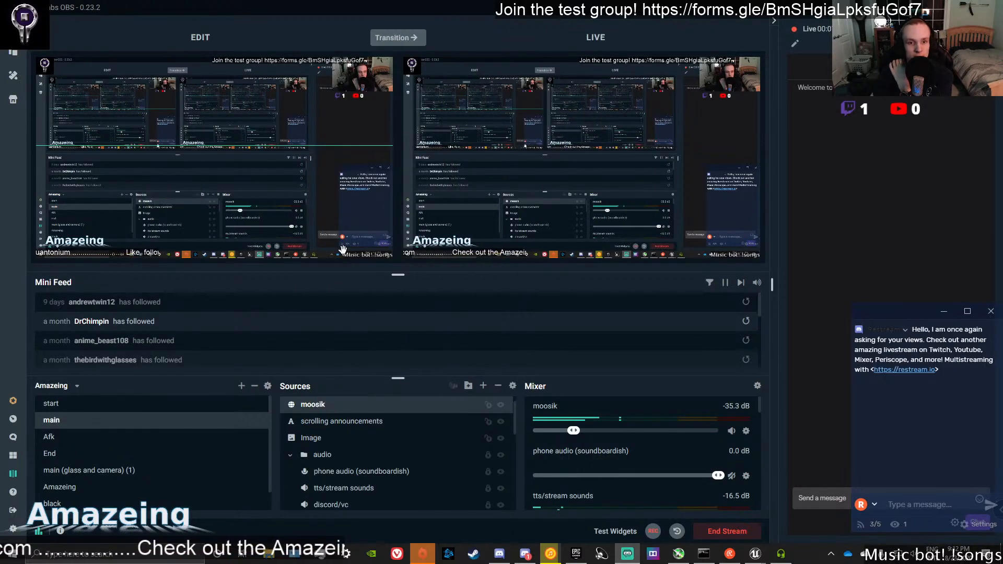
left_click(466, 262)
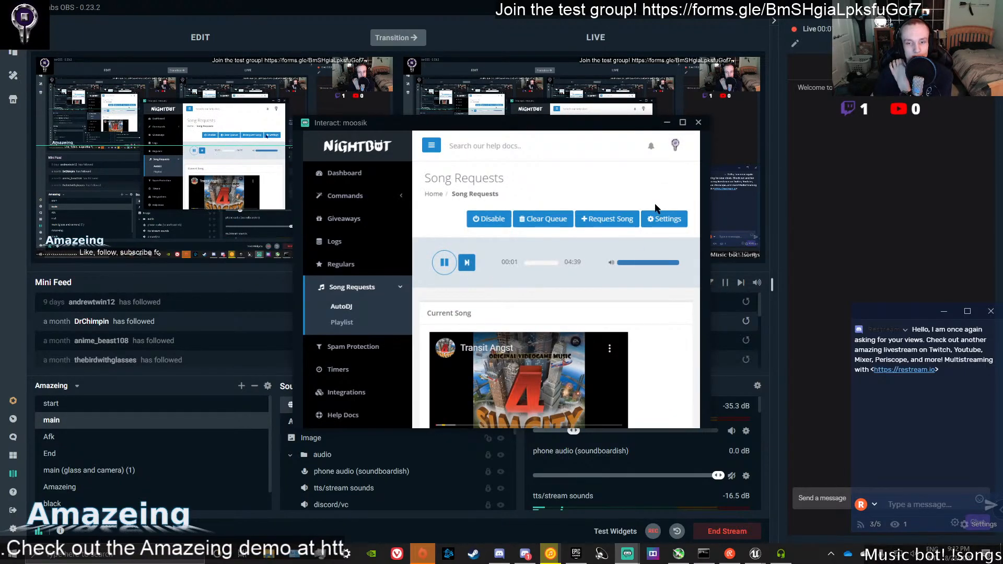
left_click(699, 123)
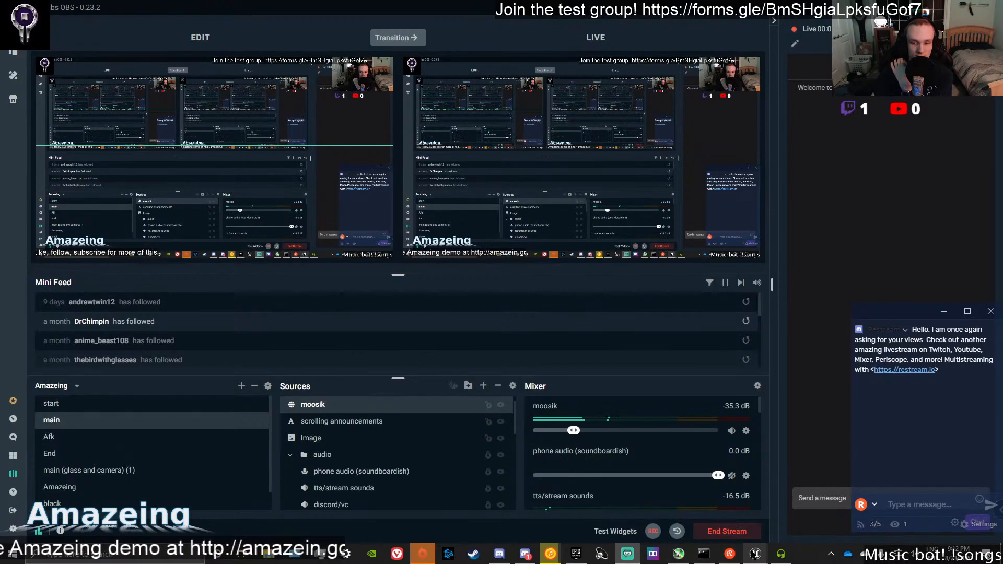
Switch to the Amazeing project in Unreal Editor and look around the level with the floating cubes.
mouse_move(754, 553)
mouse_move(721, 519)
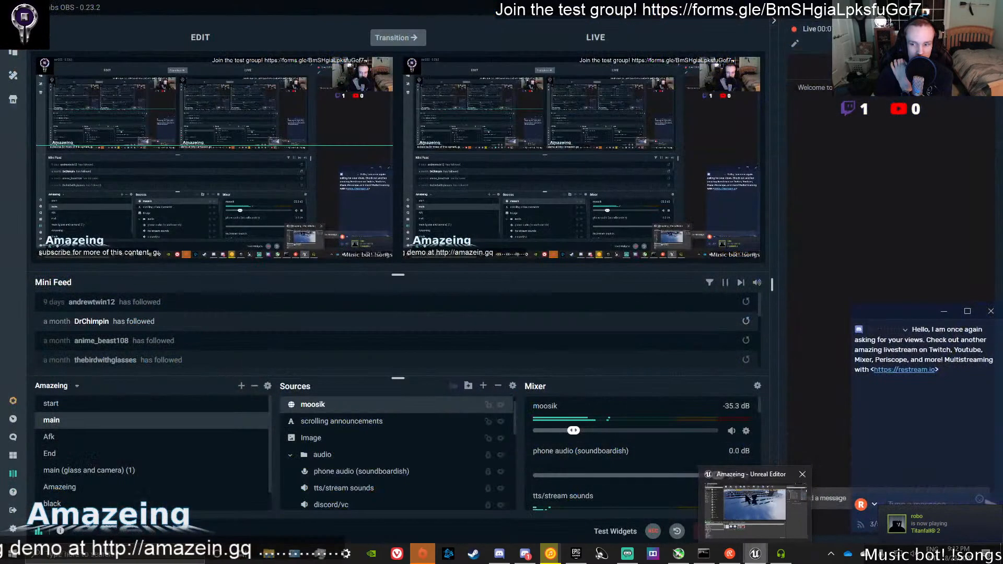
left_click(735, 504)
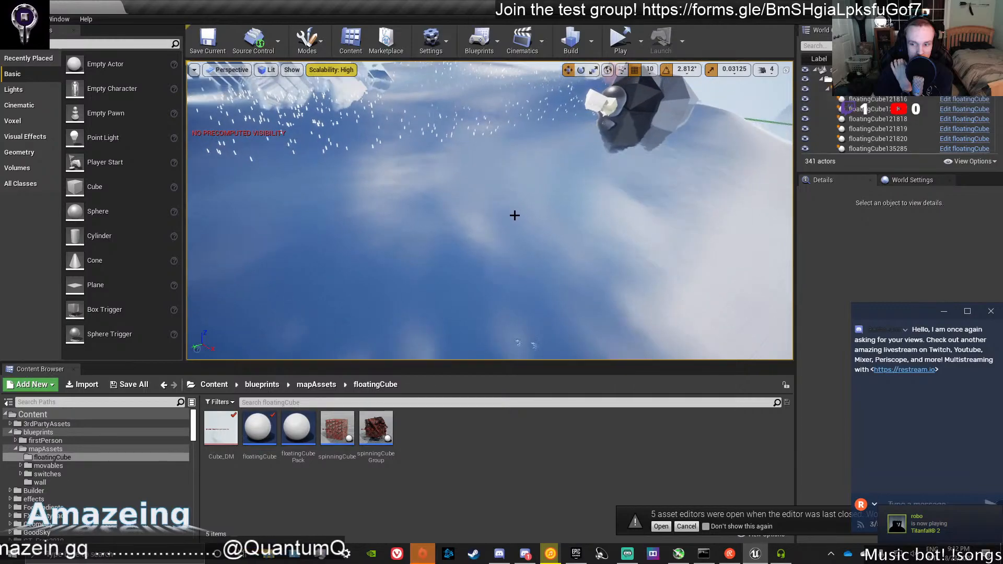
mouse_move(515, 215)
right_mouse_down()
mouse_move(519, 157)
mouse_move(532, 195)
mouse_move(519, 266)
right_mouse_up()
right_click_drag(712, 120, 711, 119)
right_click_drag(530, 325, 530, 326)
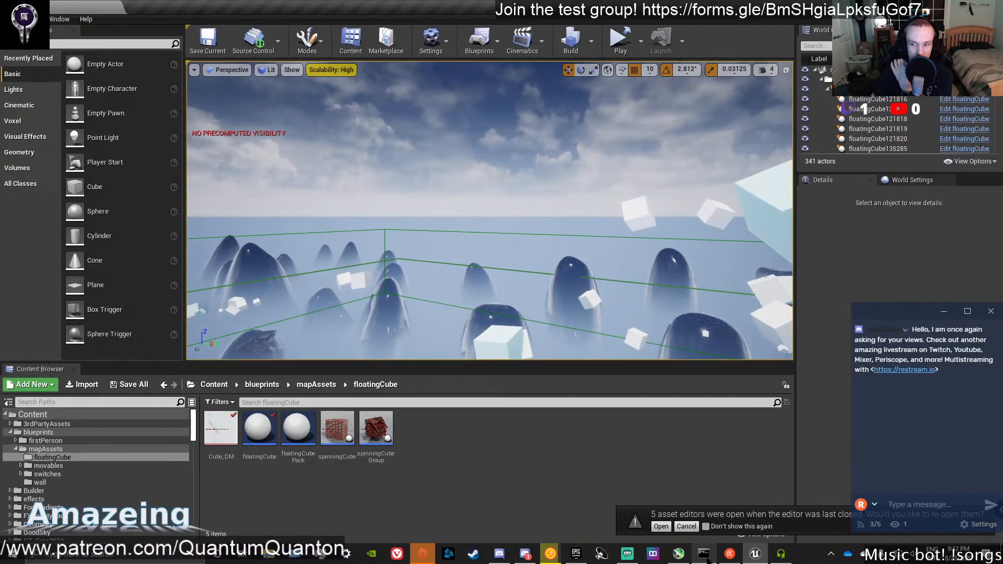
Switch to Streamlabs OBS and set the FPS of the webcam source to Highest FPS in its properties.
left_click(627, 555)
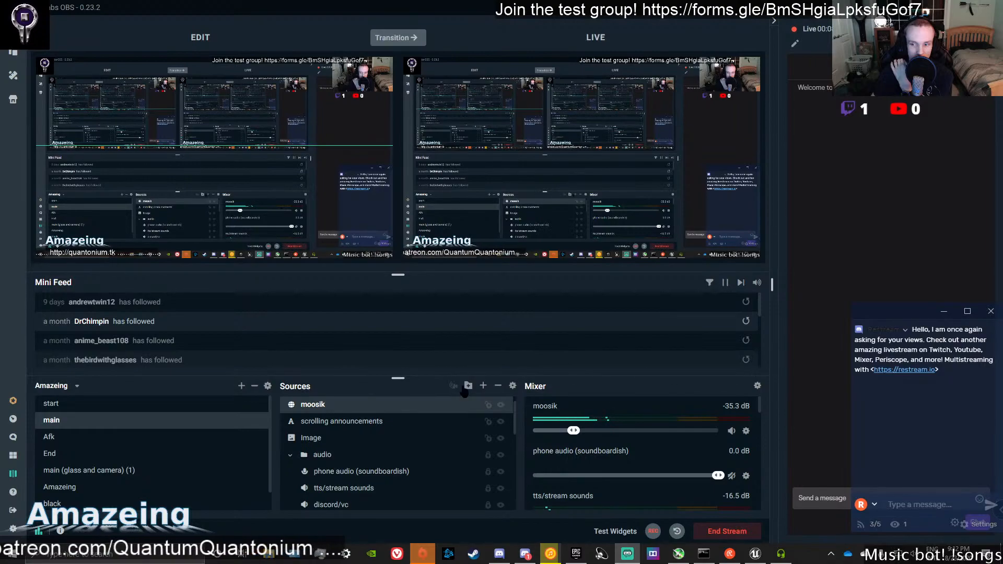
scroll(370, 449, "down", 2)
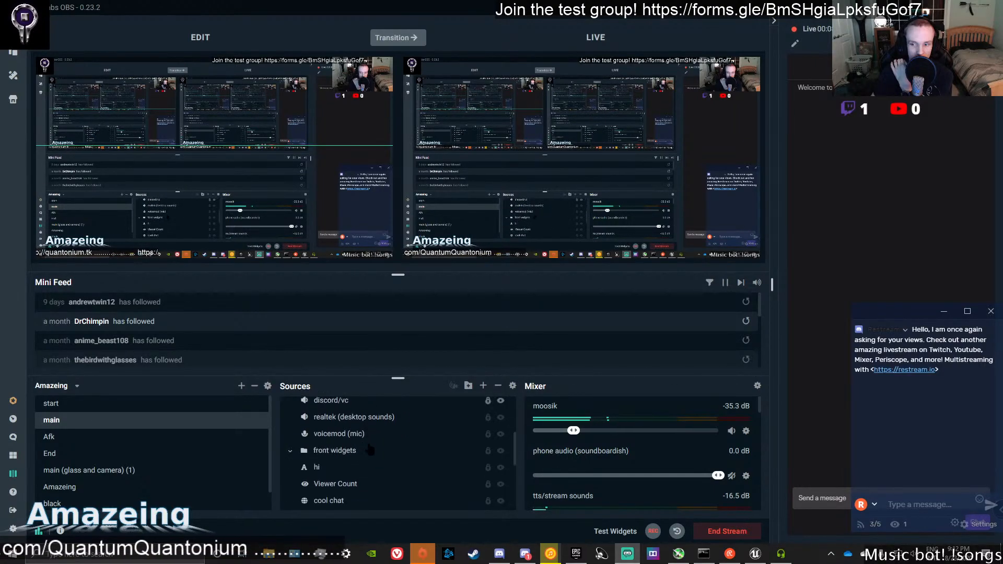
scroll(370, 449, "up", 1)
scroll(361, 478, "down", 3)
scroll(360, 477, "up", 1)
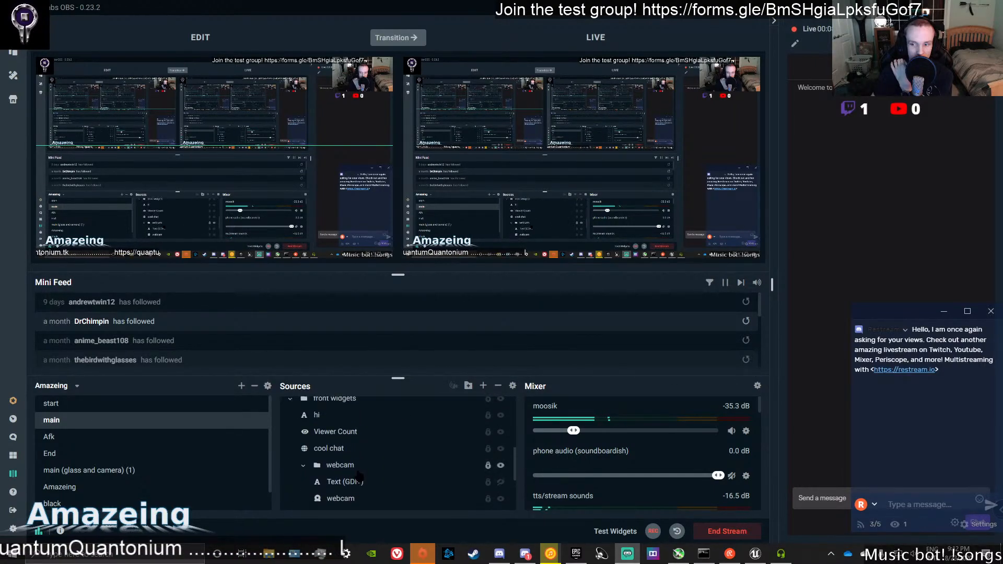
right_click(341, 499)
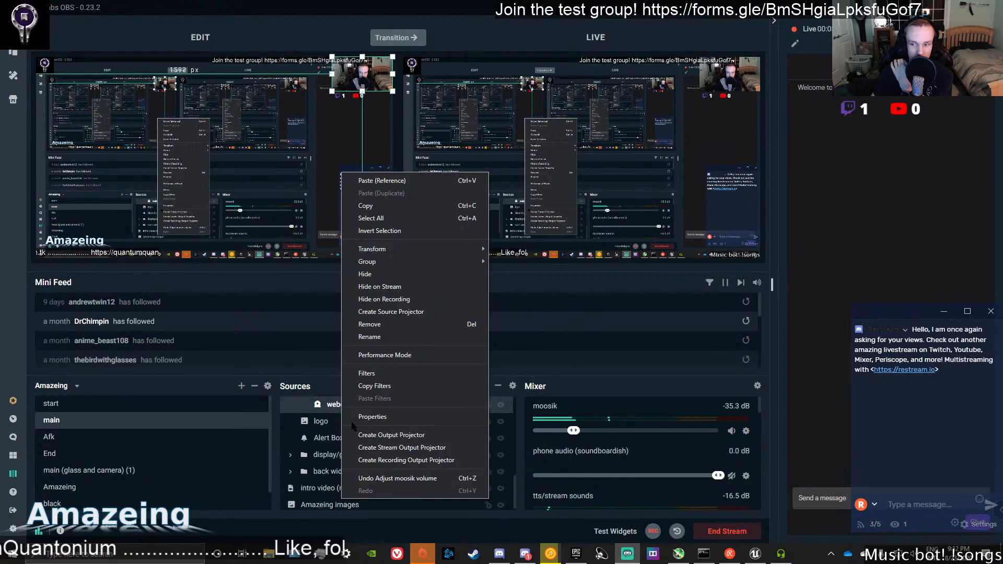
left_click(373, 416)
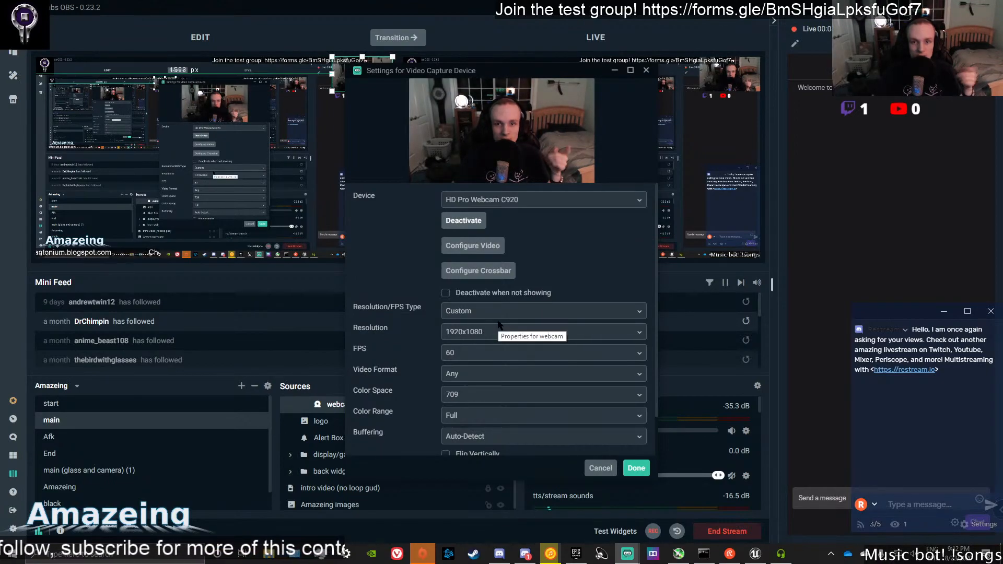
scroll(357, 353, "down", 1)
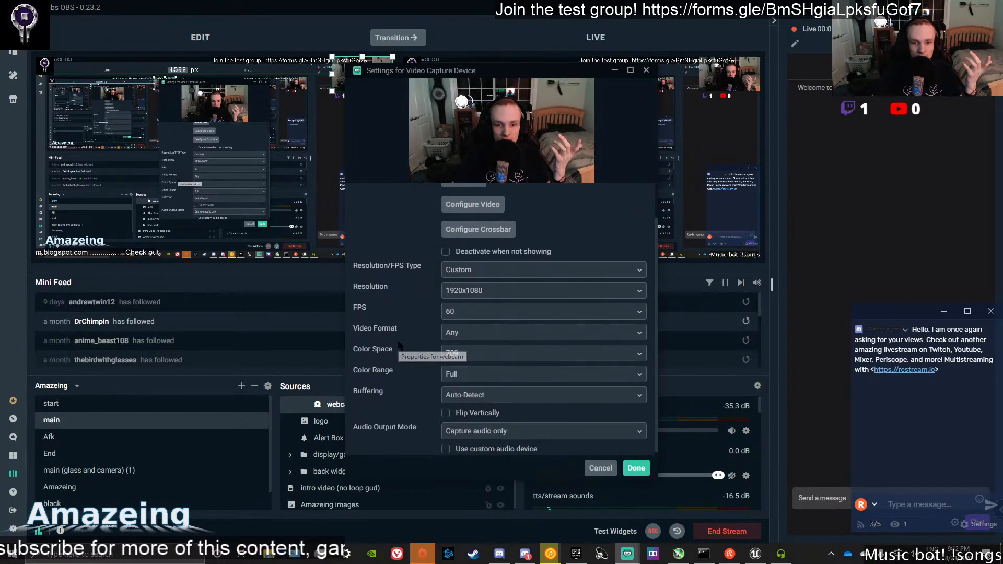
left_click(458, 309)
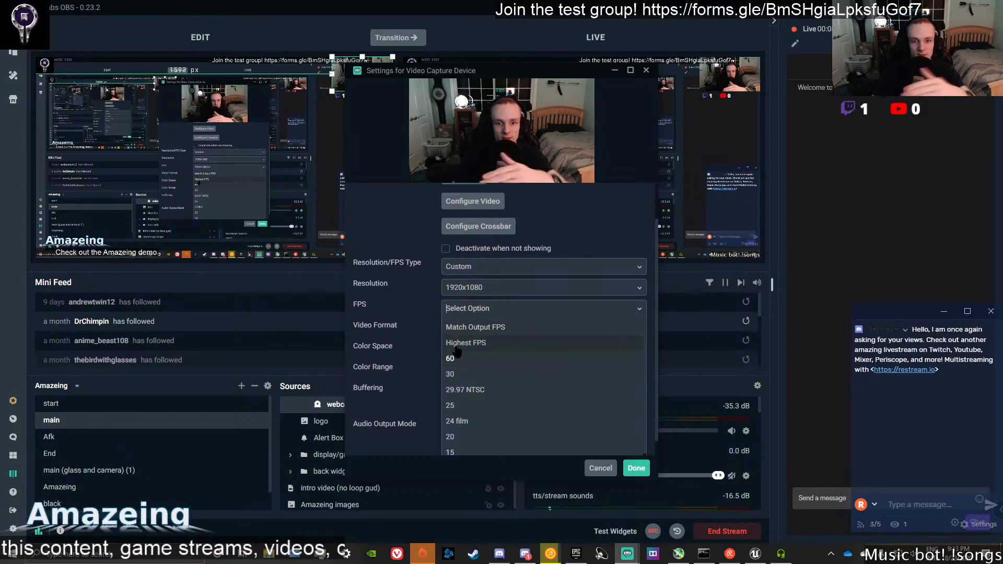
key("Return")
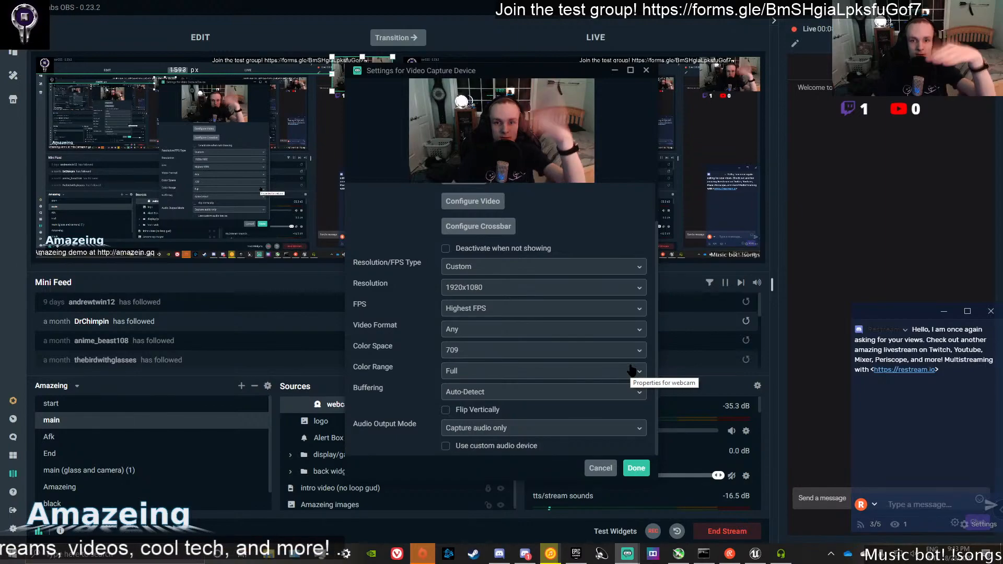
left_click(636, 467)
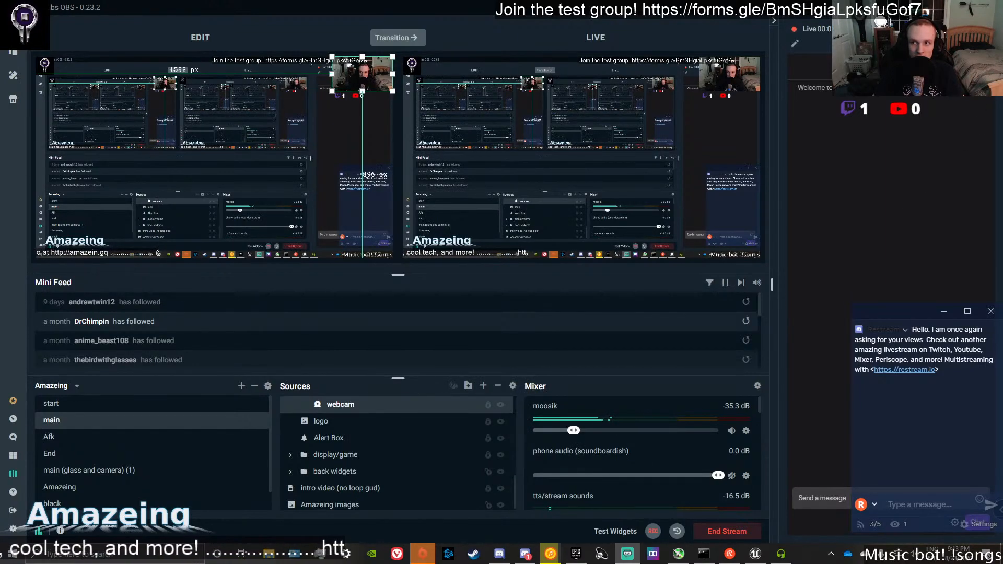
Switch back to Unreal Editor, dismiss the offer to reopen asset editors, and open lvl_5 from the maps folder.
key("alt+Tab")
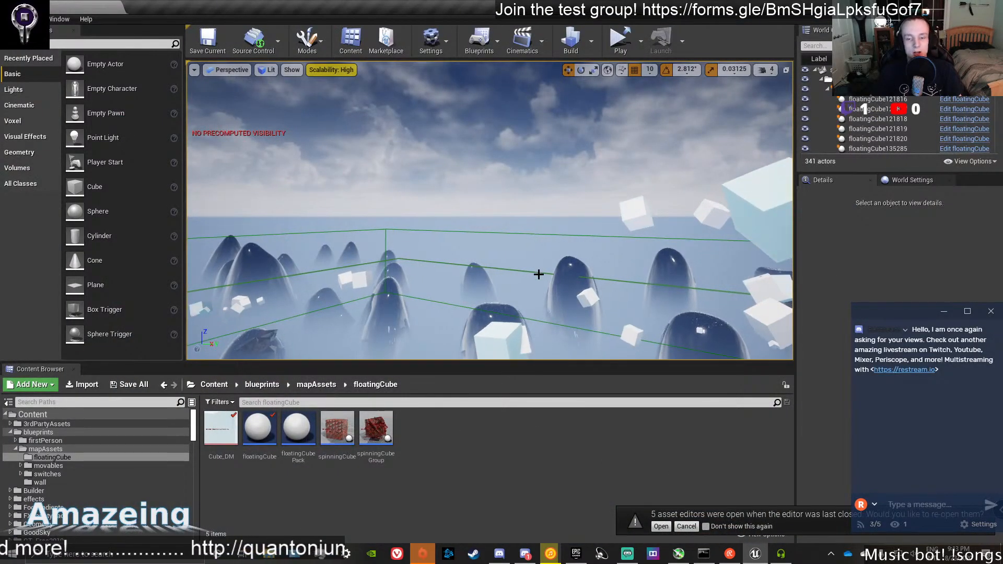
right_click_drag(538, 273, 786, 279)
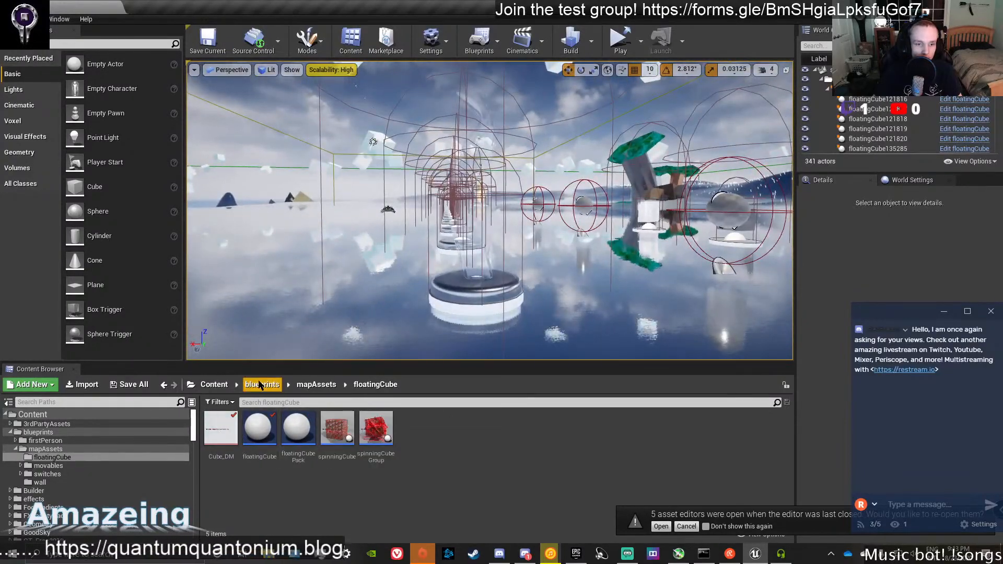
left_click(214, 385)
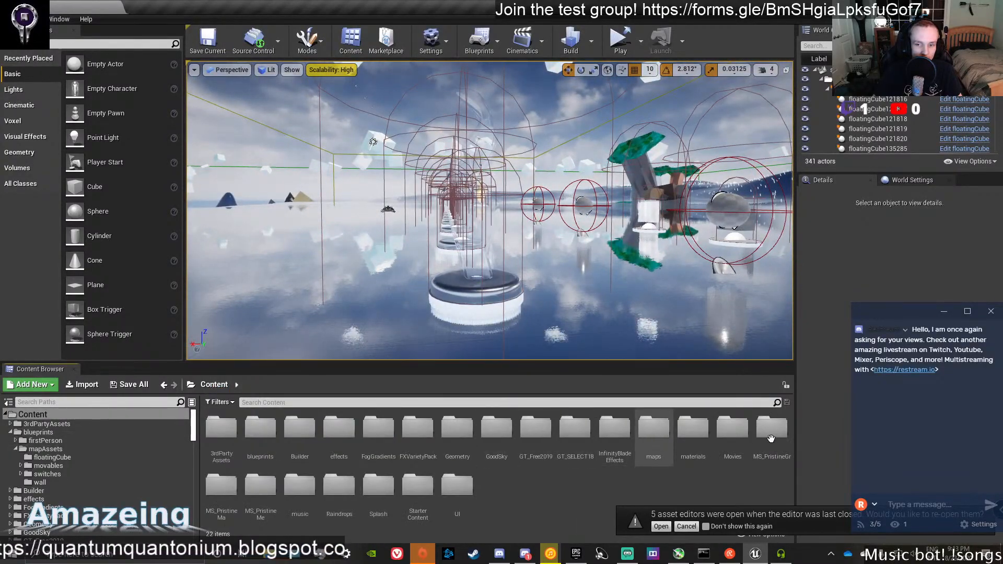
double_click(656, 447)
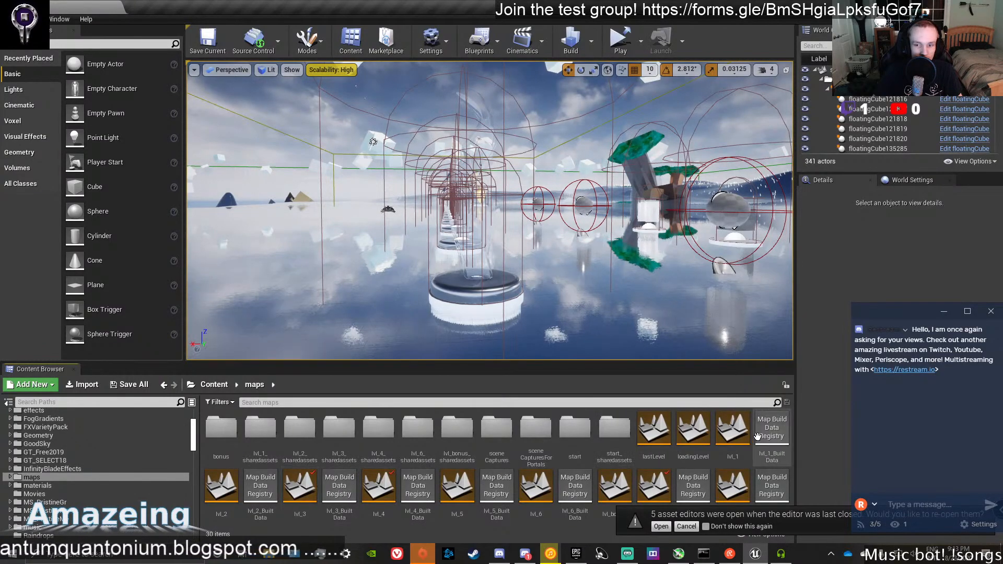
left_click(688, 526)
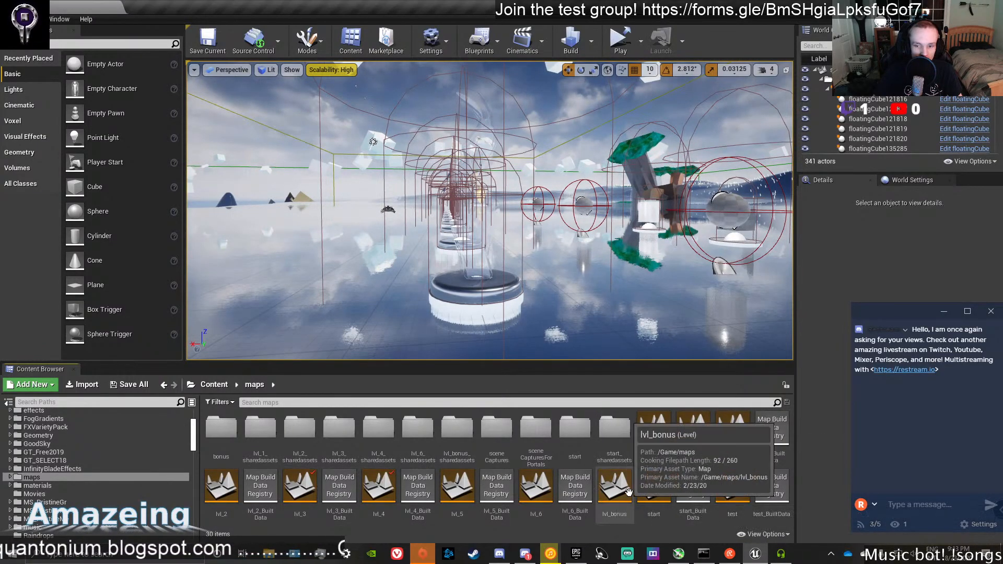
double_click(466, 494)
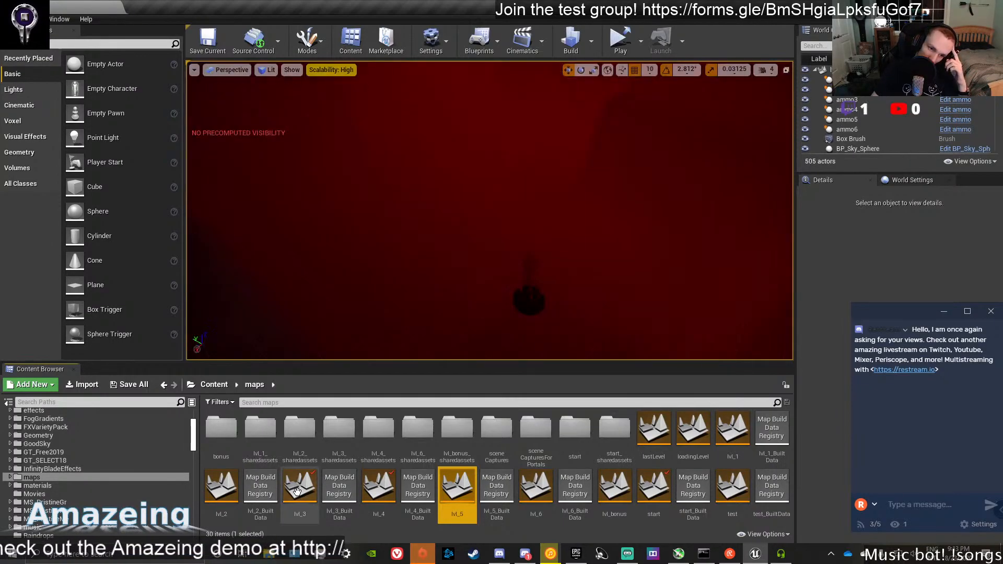
Open the lvl_3 map and focus the viewport on its levelExit actor.
double_click(297, 491)
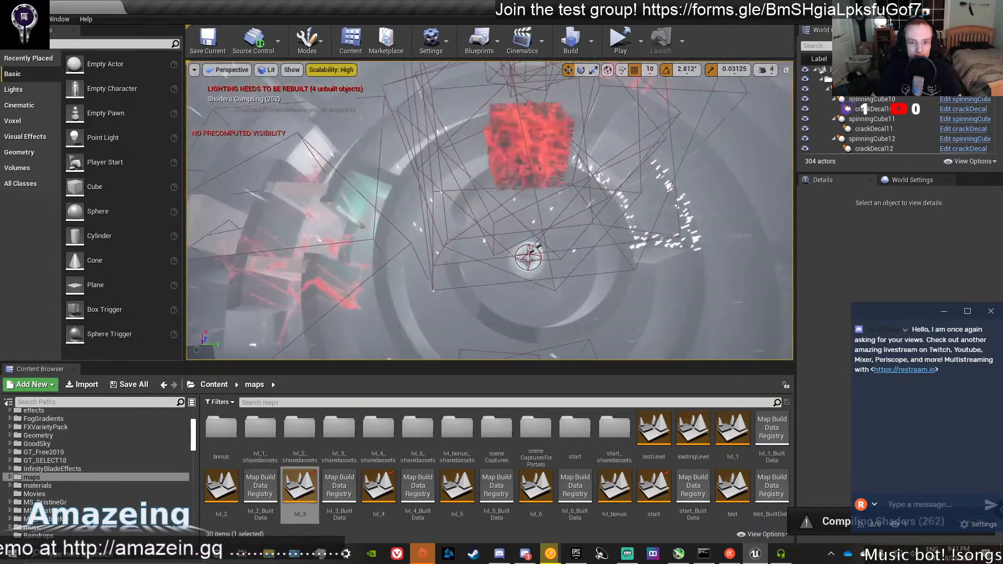
left_click(533, 250)
key("f")
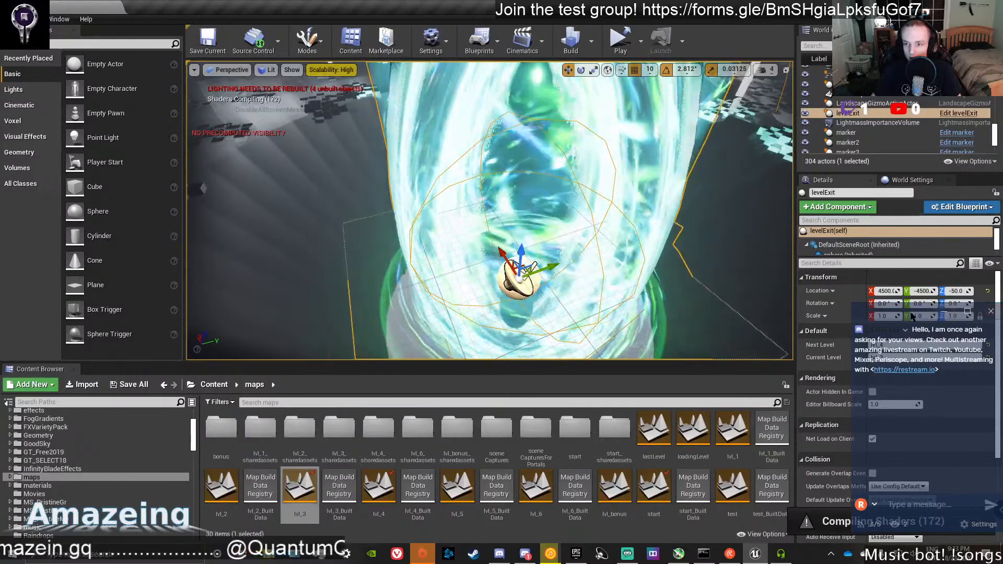
Move the Restream chat window off the Details panel, then close and relaunch the chat application.
left_click_drag(911, 316, 54, 151)
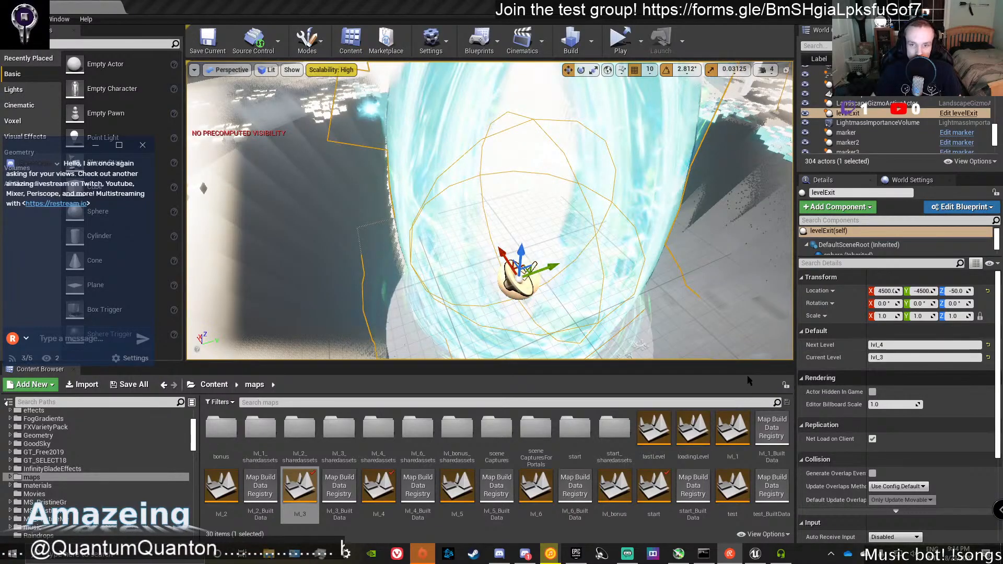
left_click(143, 144)
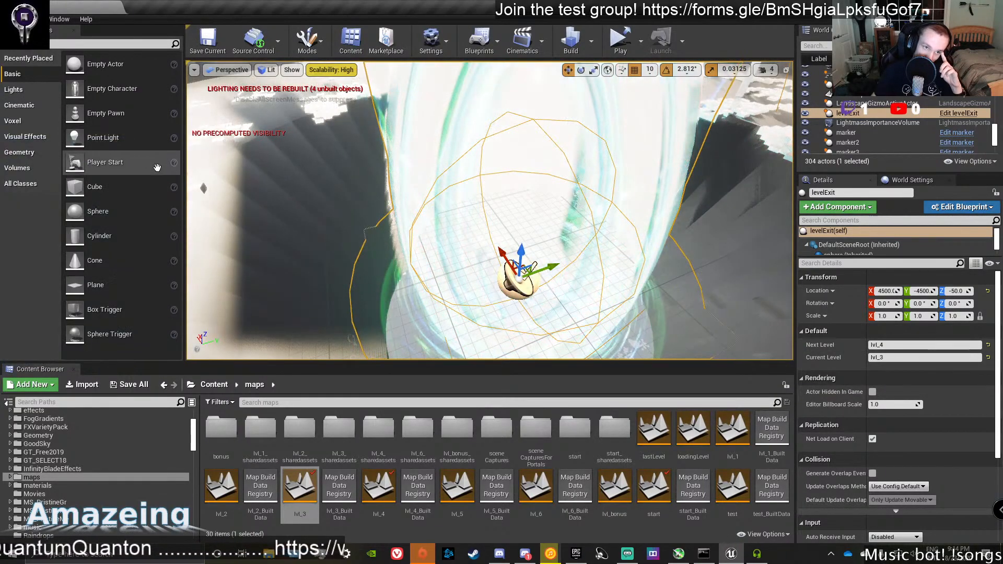
left_click(180, 555)
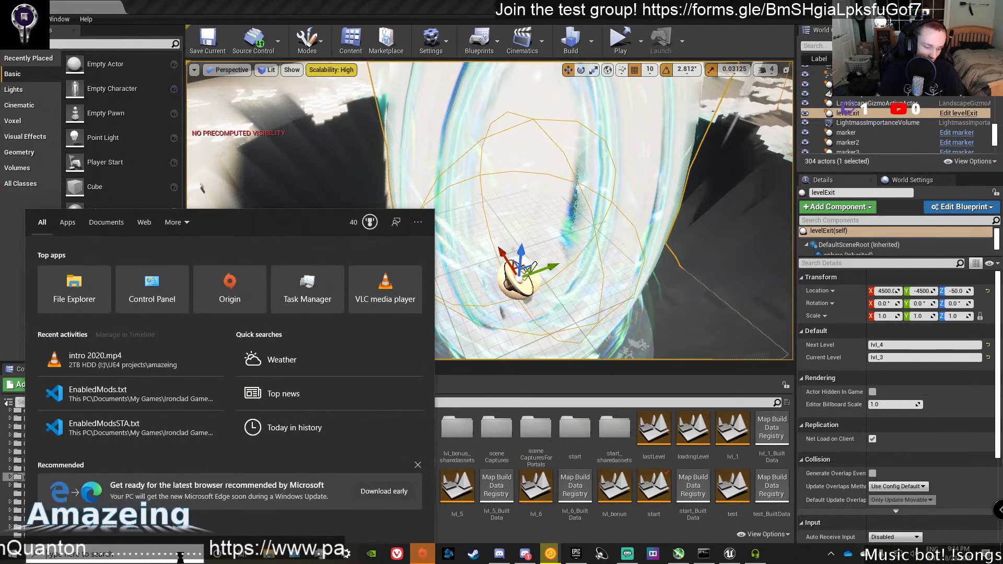
type("re")
key("Return")
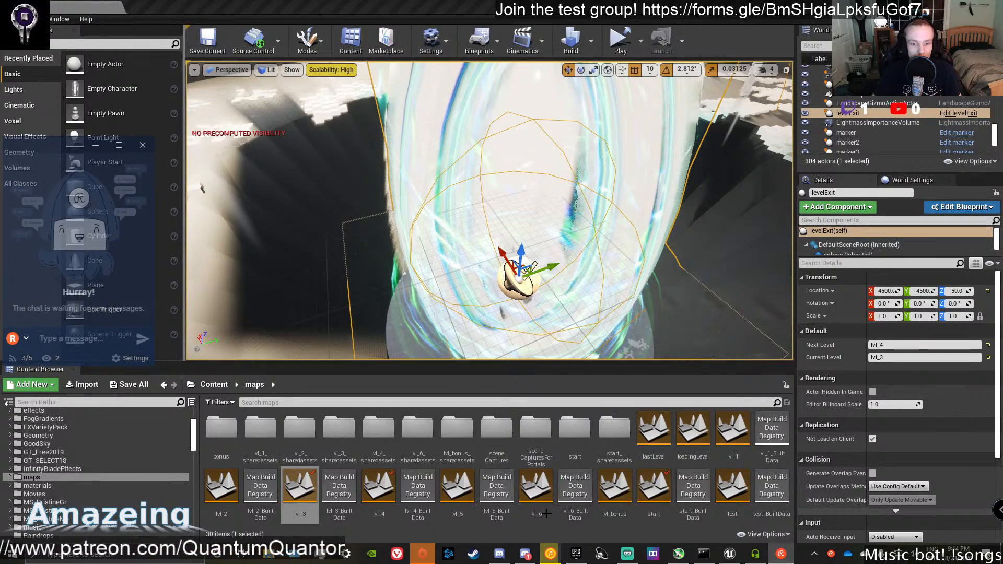
Review the connection status of the streaming channels in the Restream chat window.
mouse_move(628, 553)
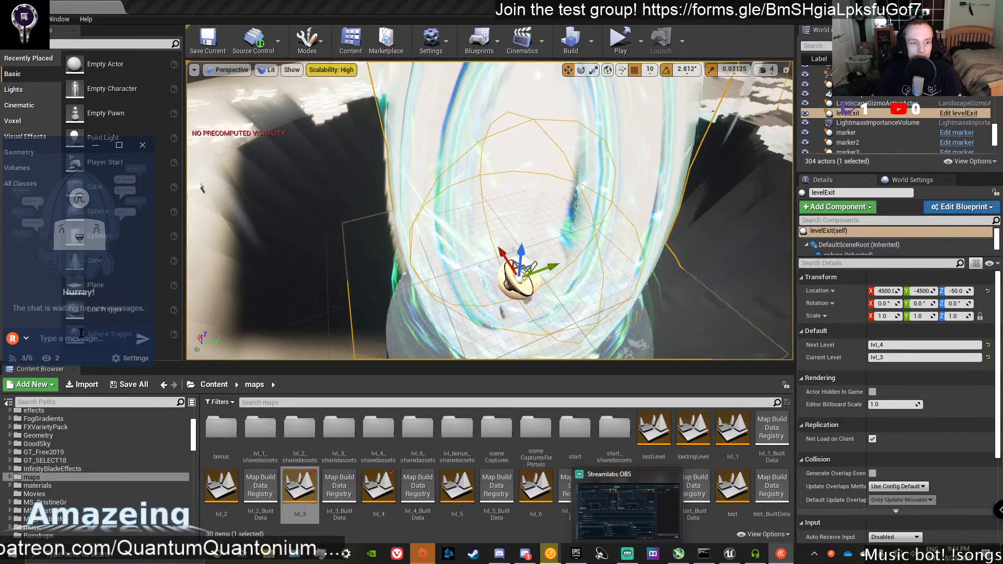
left_click(32, 358)
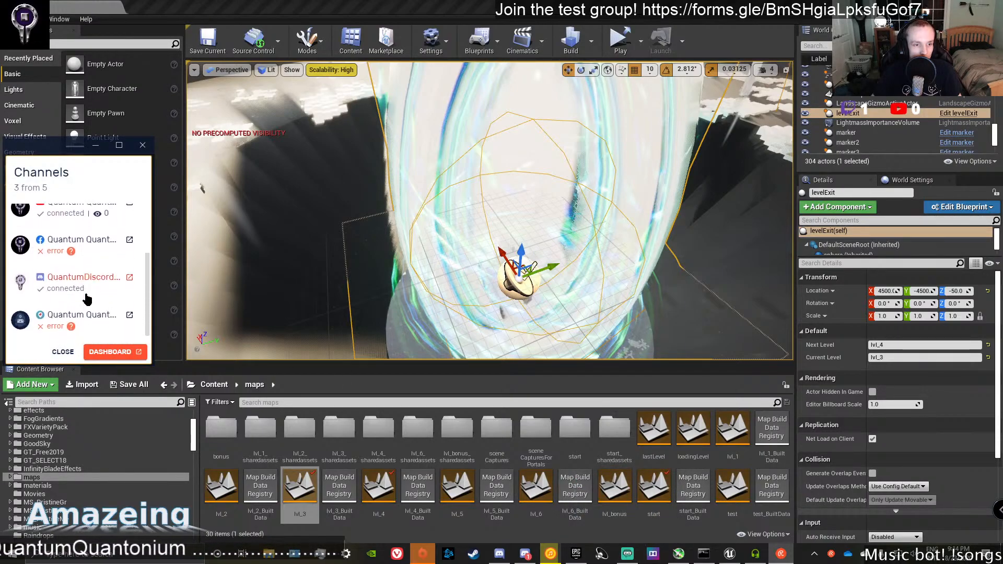
left_click(62, 352)
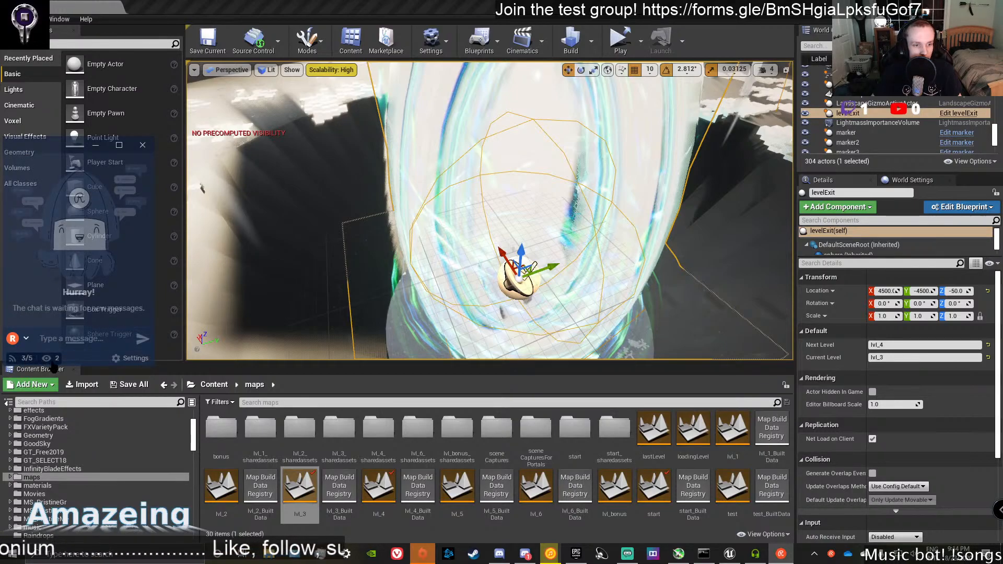
left_click(53, 360)
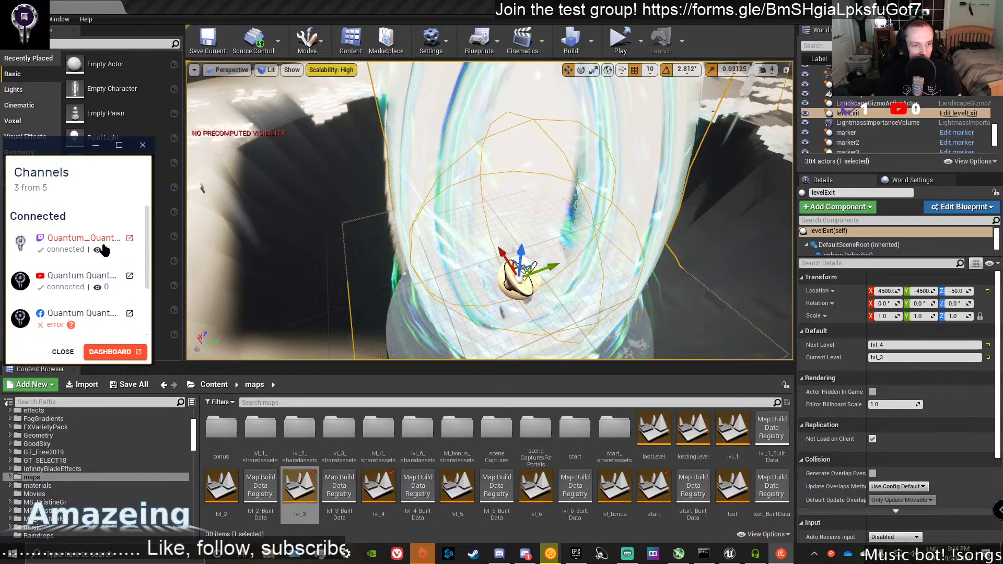
left_click(62, 352)
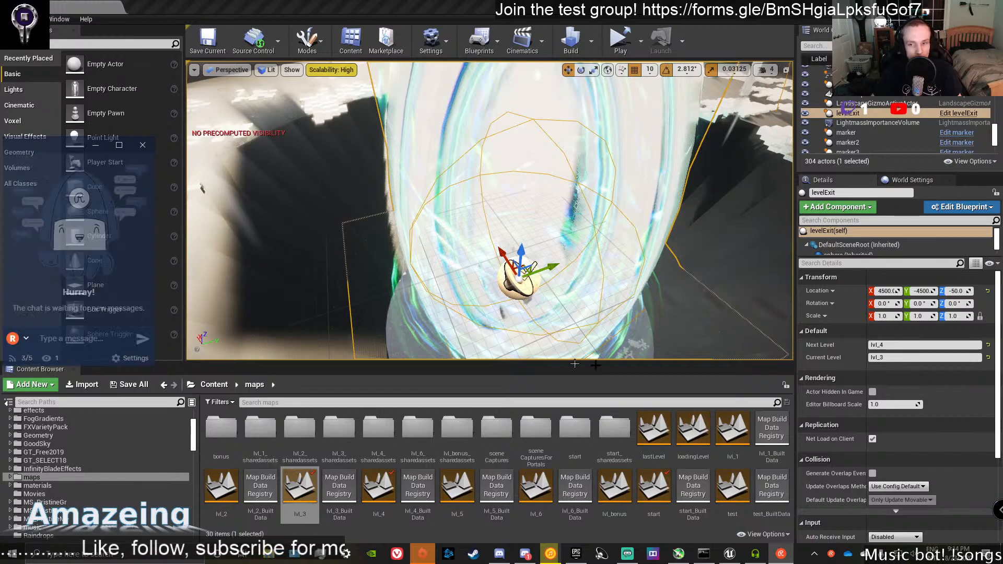
Look over lvl_3 around its level exit and check the exit's Next Level setting.
key("s")
right_click_drag(766, 322, 646, 297)
key("w")
key("s")
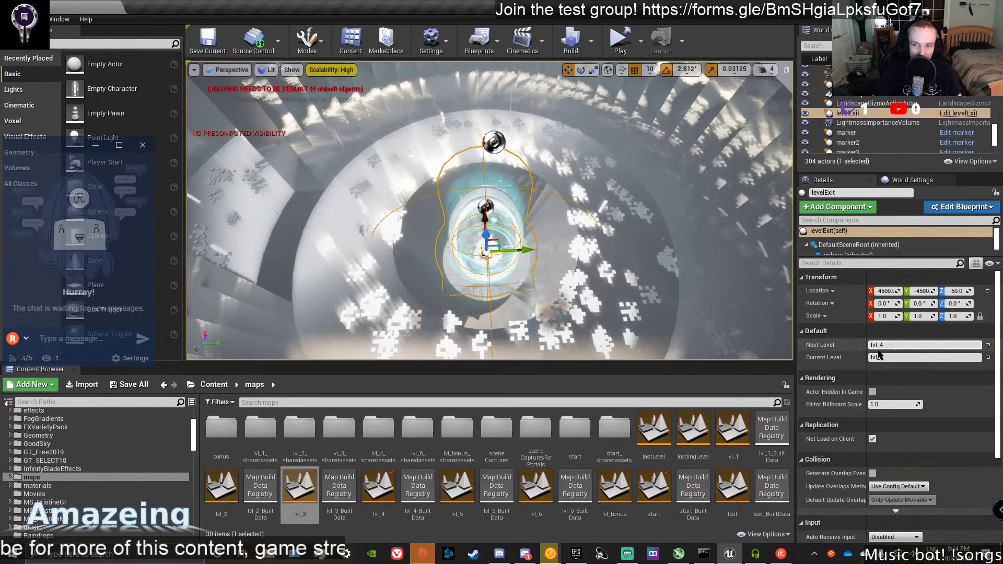
left_click_drag(384, 484, 882, 345)
Open the lvl_4 map, select the levelExit2 actor and look over the surrounding maze walls.
double_click(379, 486)
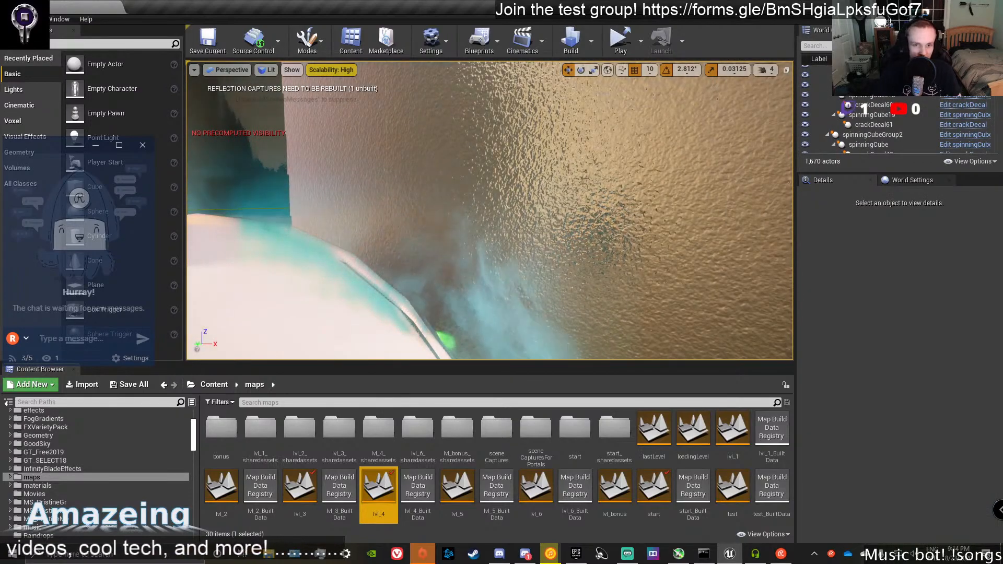
right_click_drag(490, 210, 334, 250)
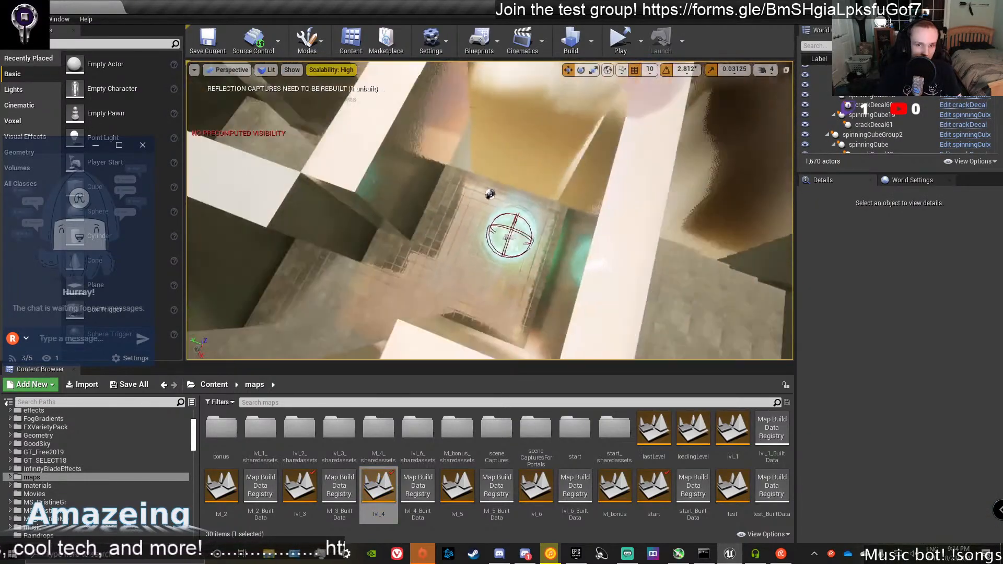
left_click(477, 261)
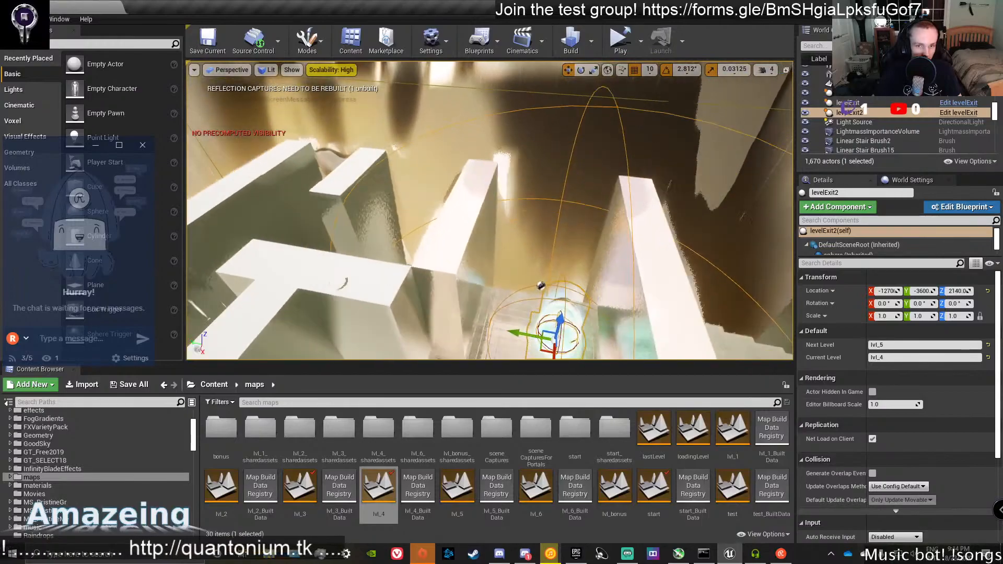
key("d")
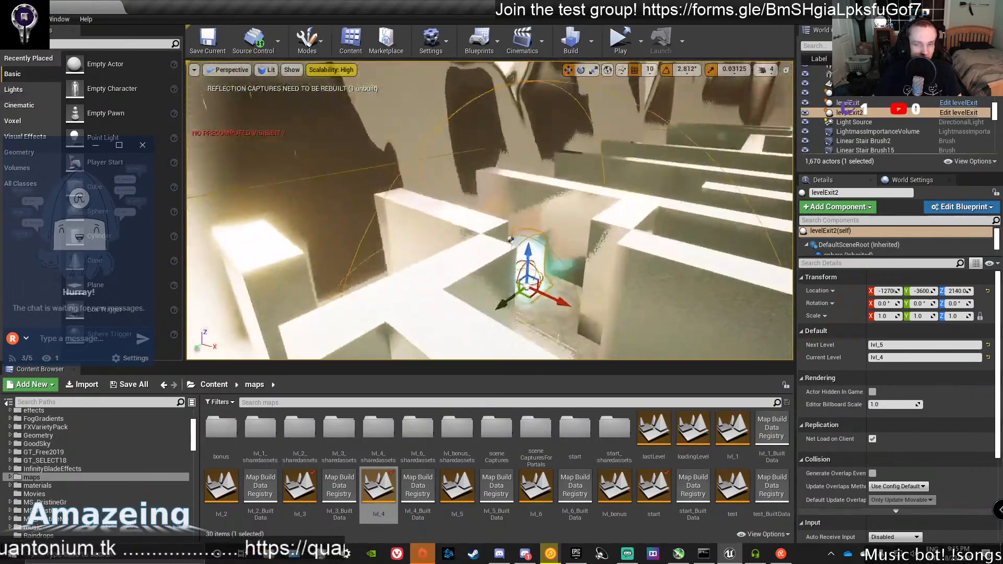
key("w")
right_click_drag(732, 306, 729, 267)
key("s")
key("s")
Reopen the lvl_3 map and look over the area around the trophy.
double_click(300, 485)
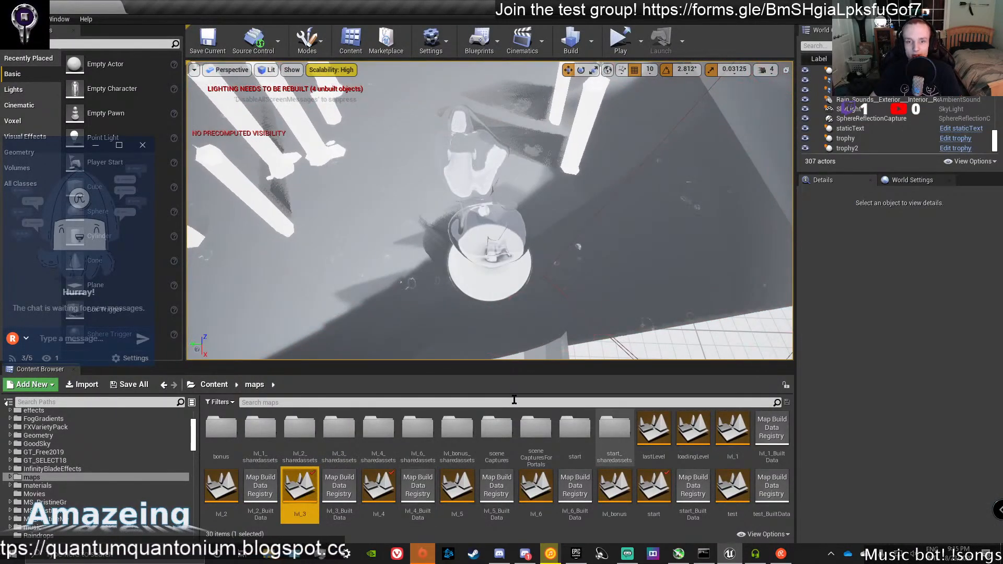
right_click_drag(488, 293, 455, 314)
key("s")
Reopen the lvl_5 map and view its orange maze from above.
double_click(452, 497)
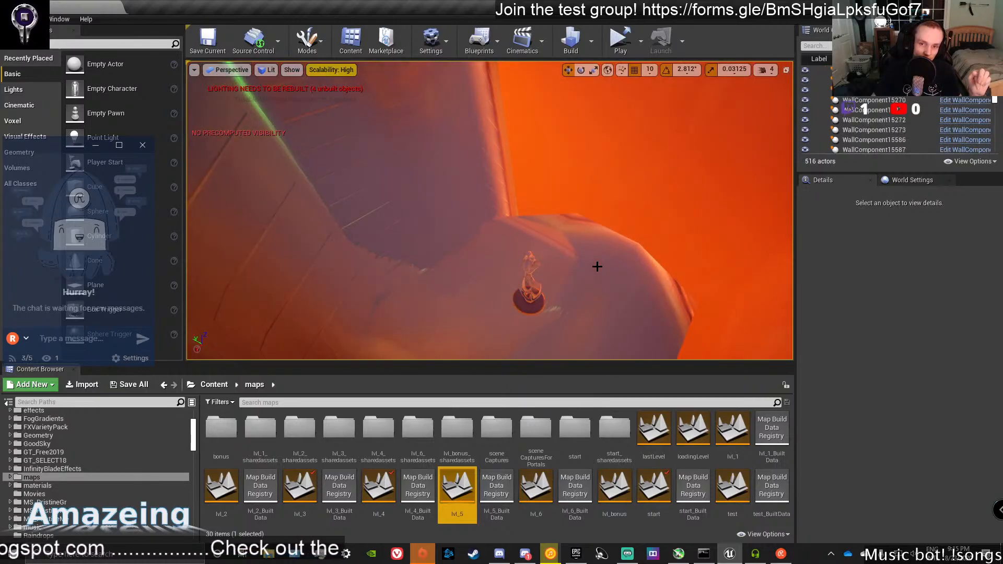
key("s")
right_click_drag(490, 211, 524, 213)
key("w")
key("e")
key("w")
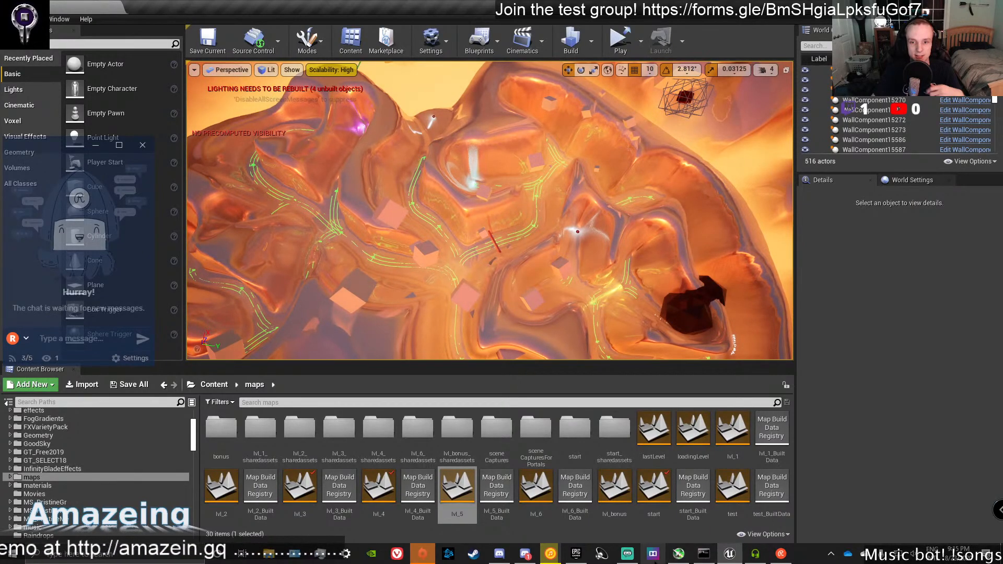
Switch to Streamlabs OBS, restart the webcam source's HD Pro Webcam C920 device in its properties, and return to Unreal Editor.
left_click(627, 553)
right_click(350, 409)
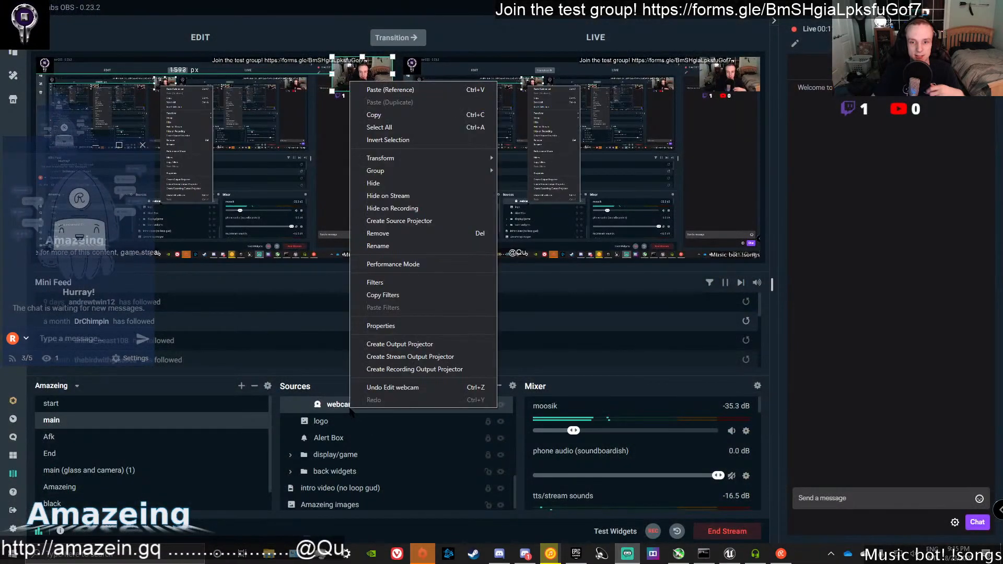
left_click(377, 329)
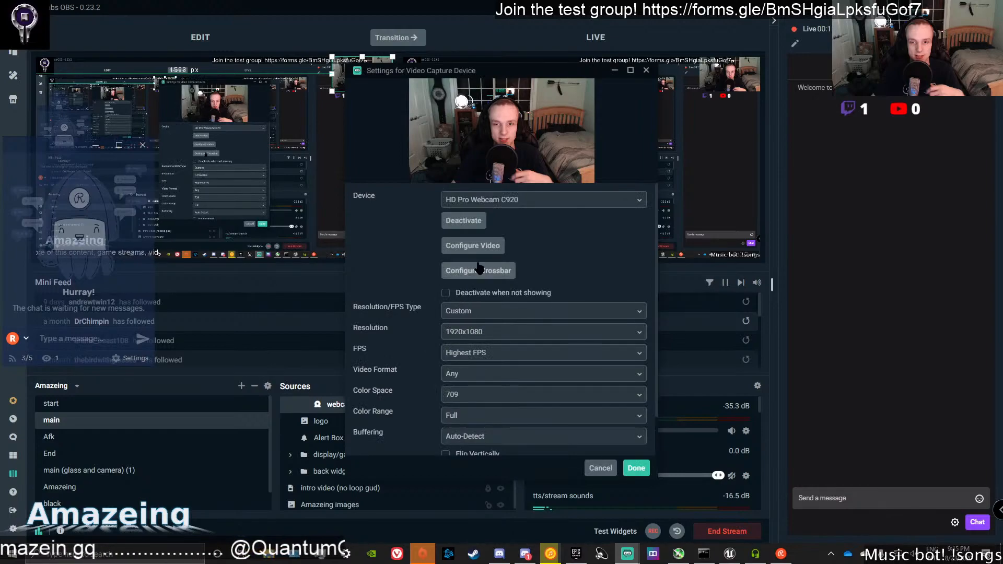
left_click(465, 221)
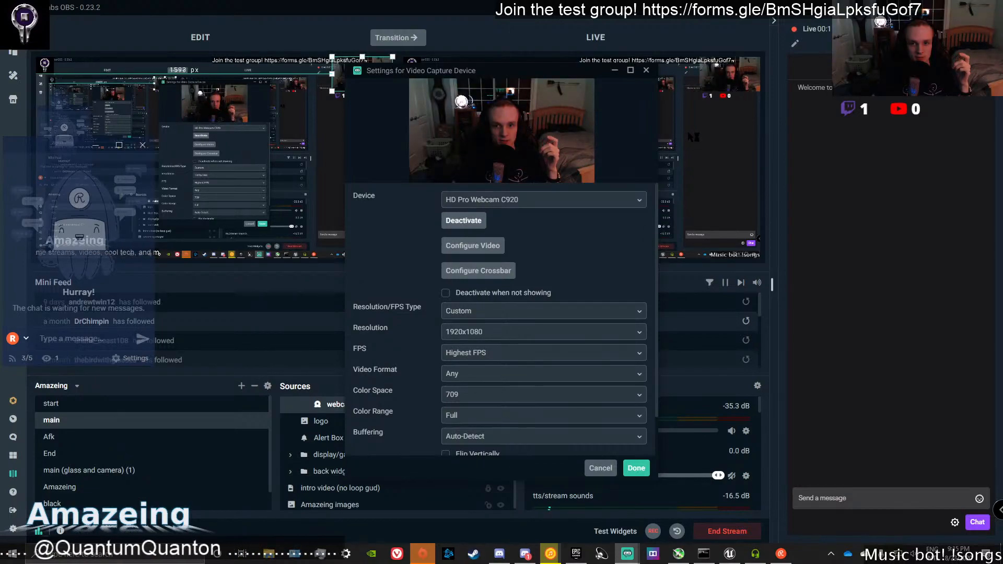
left_click(646, 71)
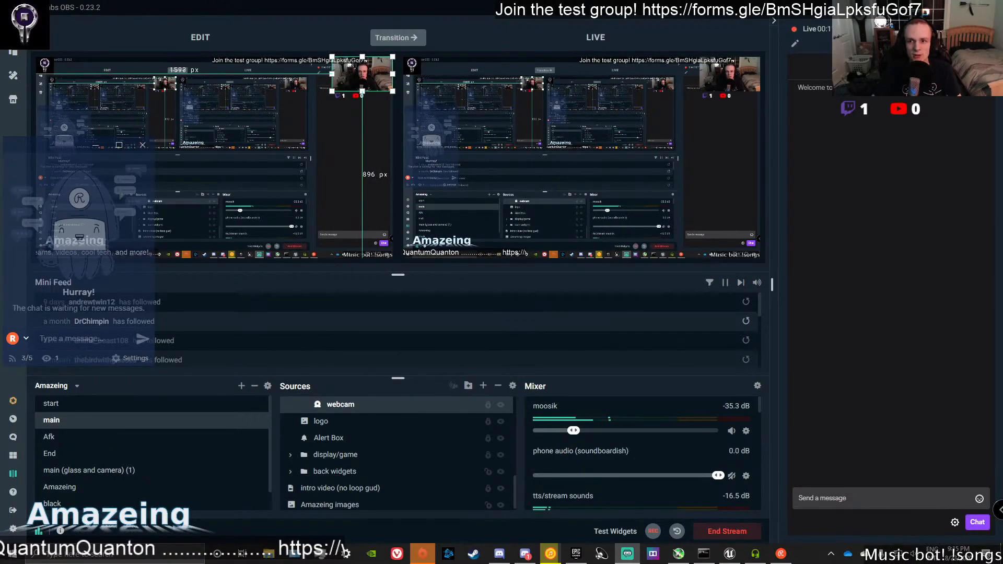
left_click(953, 8)
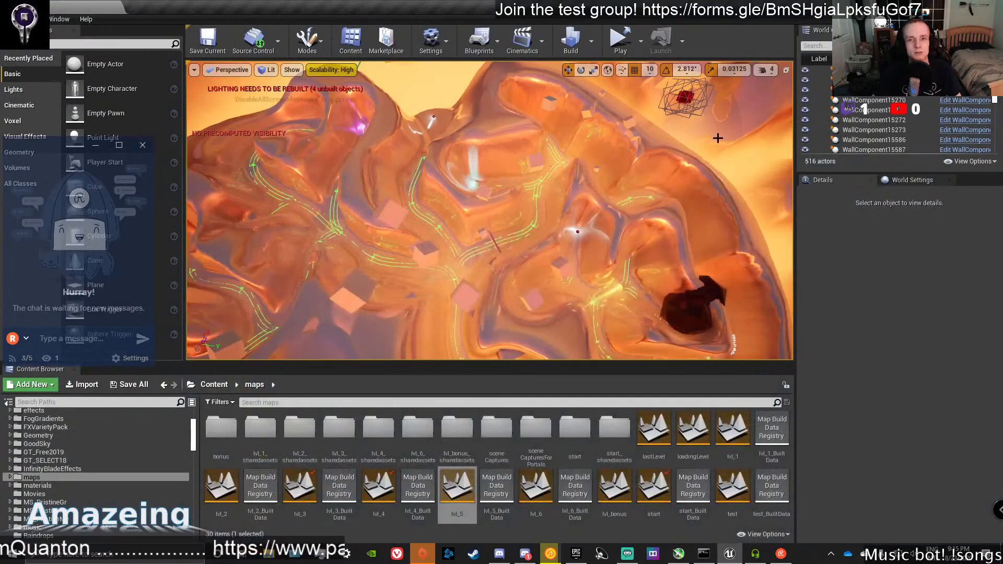
Look over the lvl_5 maze around the walled pit of green cubes and select the movableCube7 actor inside it.
right_click_drag(716, 136, 716, 136)
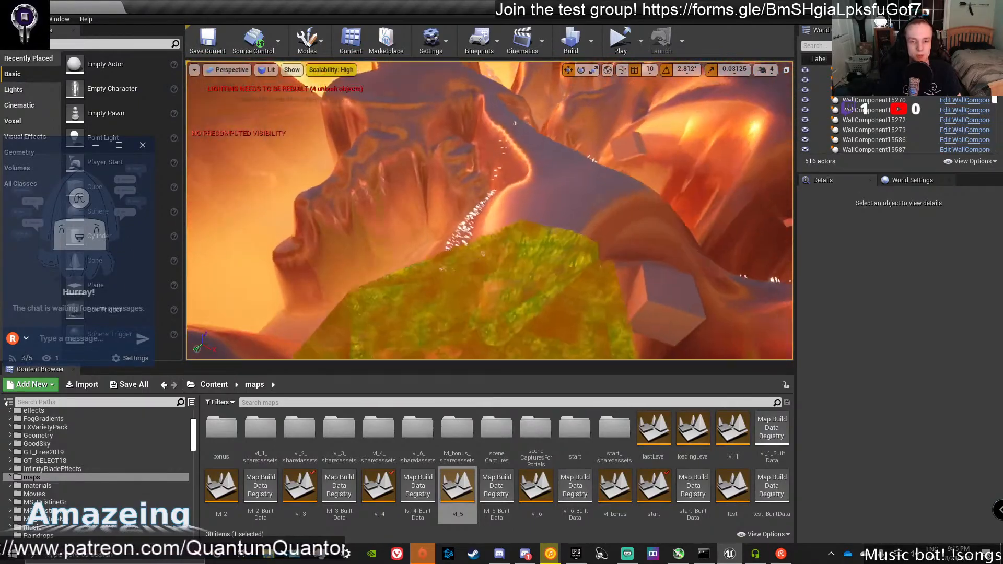
right_click_drag(716, 136, 716, 136)
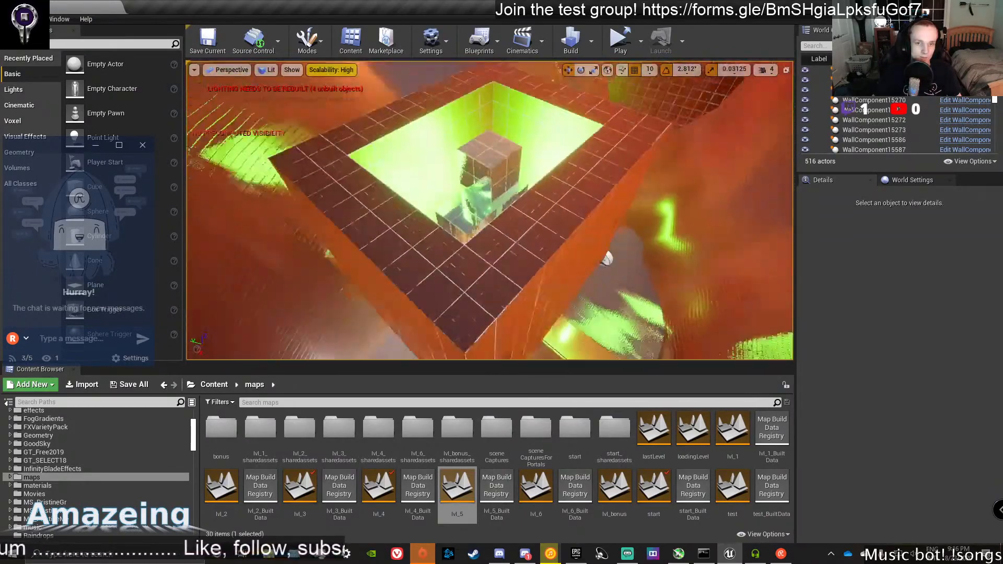
right_click_drag(716, 137, 716, 137)
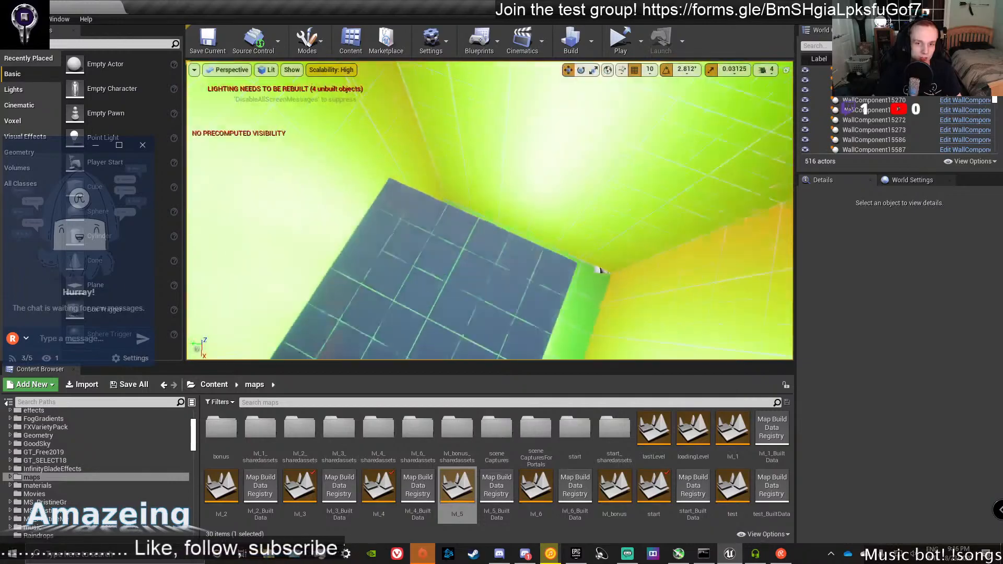
right_click_drag(599, 270, 599, 270)
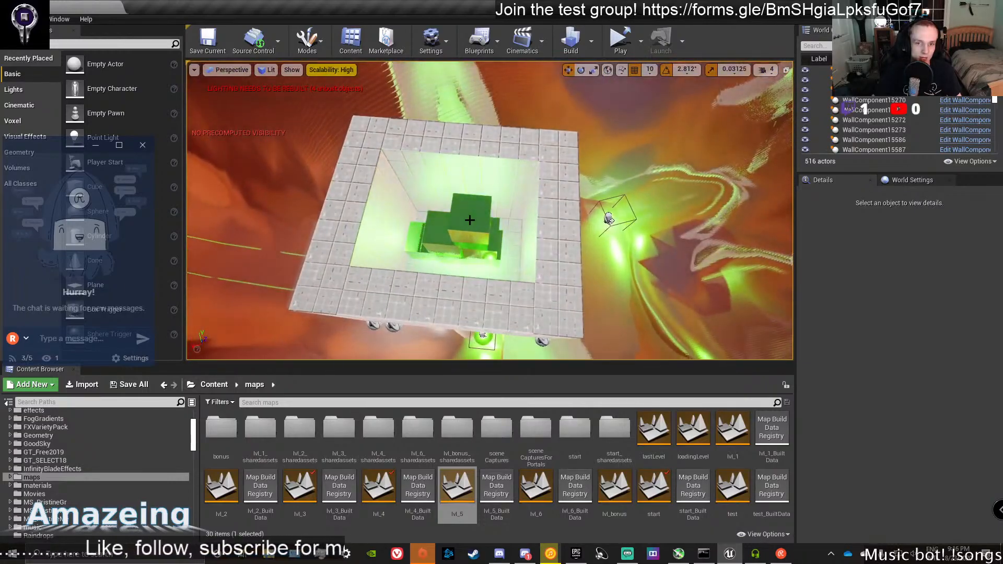
left_click(470, 219)
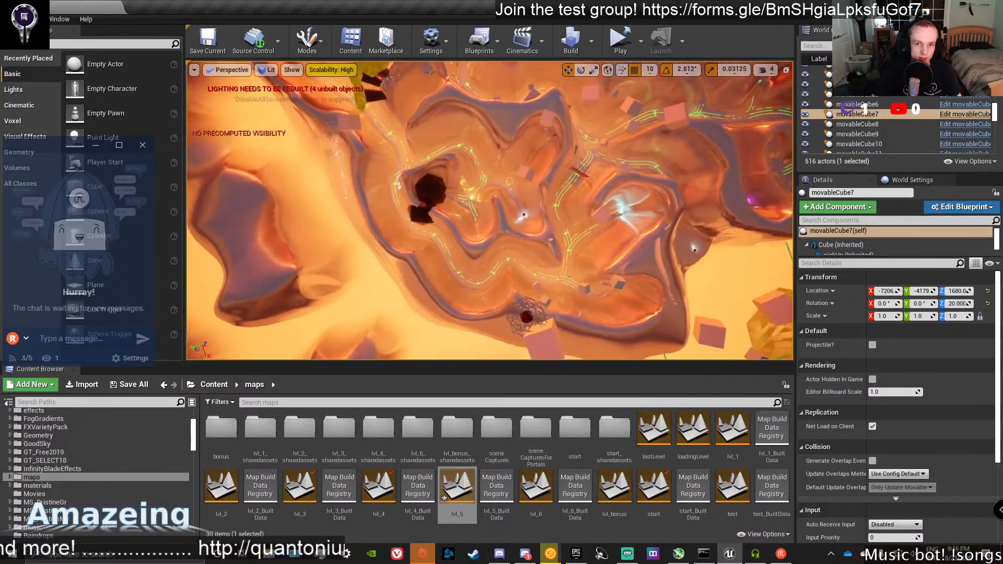
Select the greenSwitch2 actor in the green-lit area below the pit and lower it to a Z location of about 1038.
right_click_drag(490, 210, 547, 210)
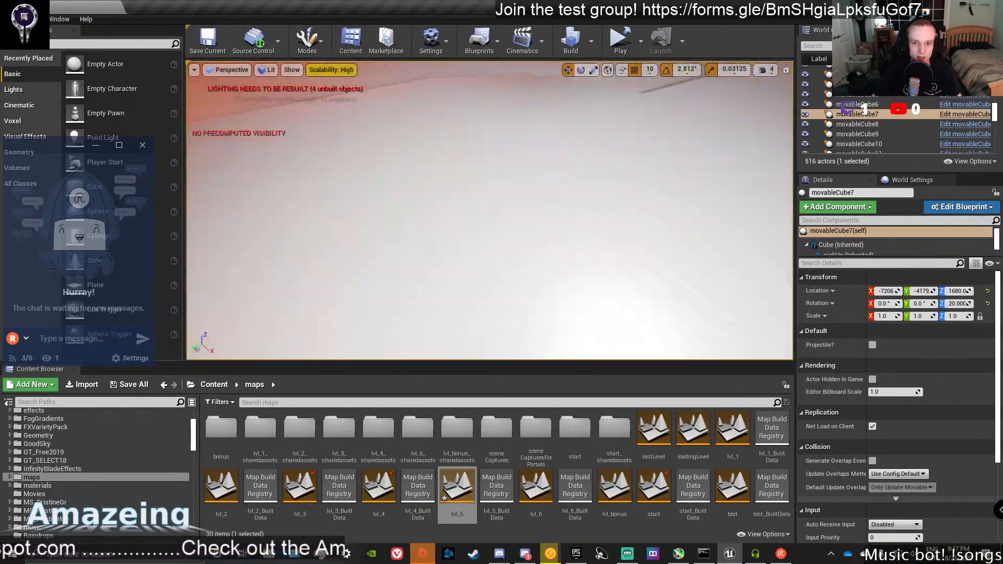
right_click_drag(490, 210, 490, 157)
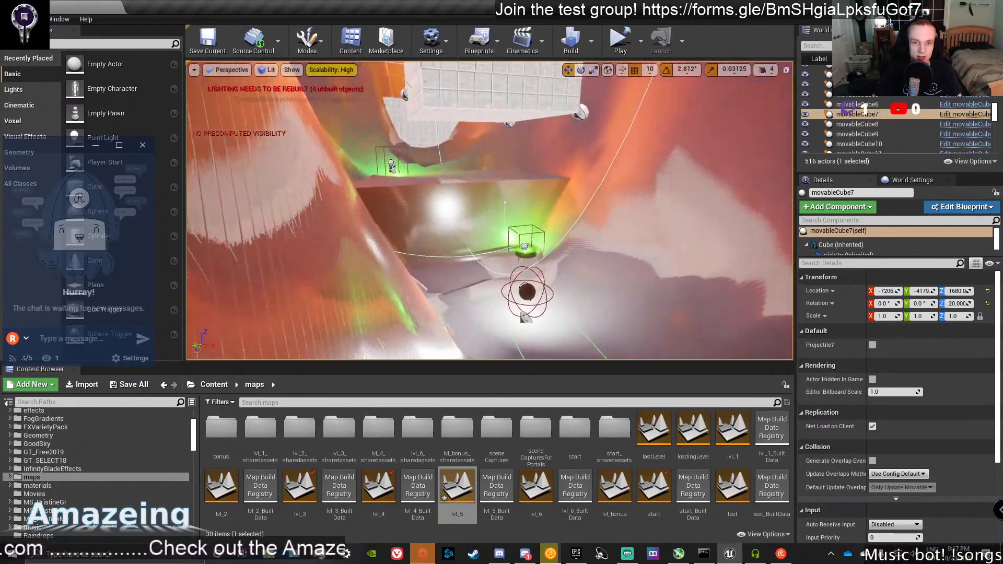
right_click_drag(490, 210, 475, 210)
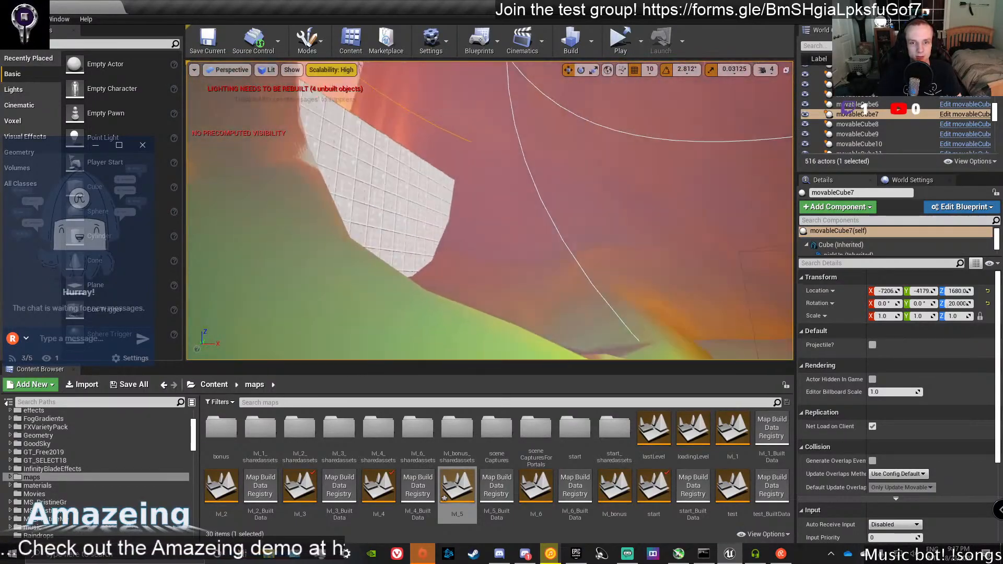
right_click_drag(539, 204, 460, 241)
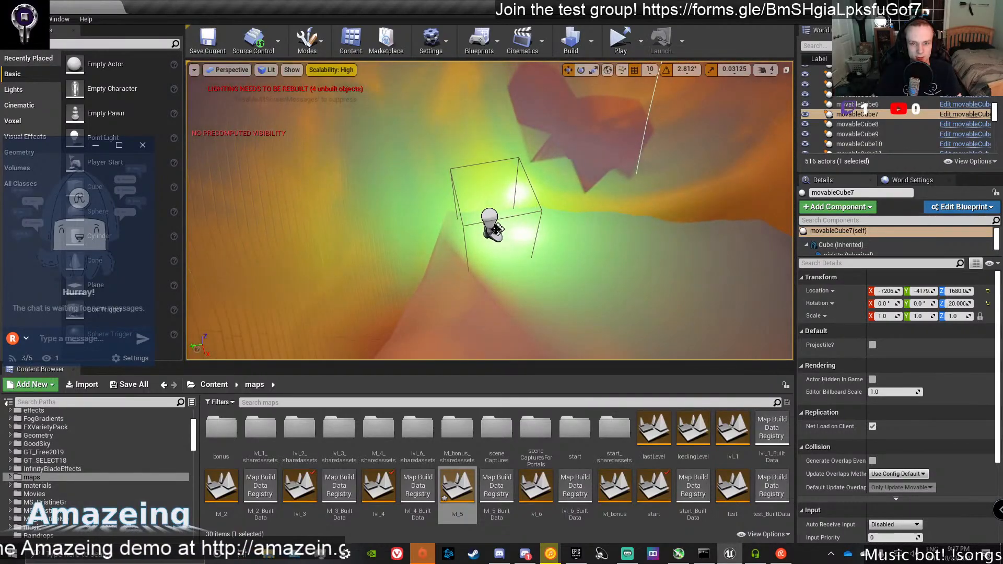
left_click(497, 228)
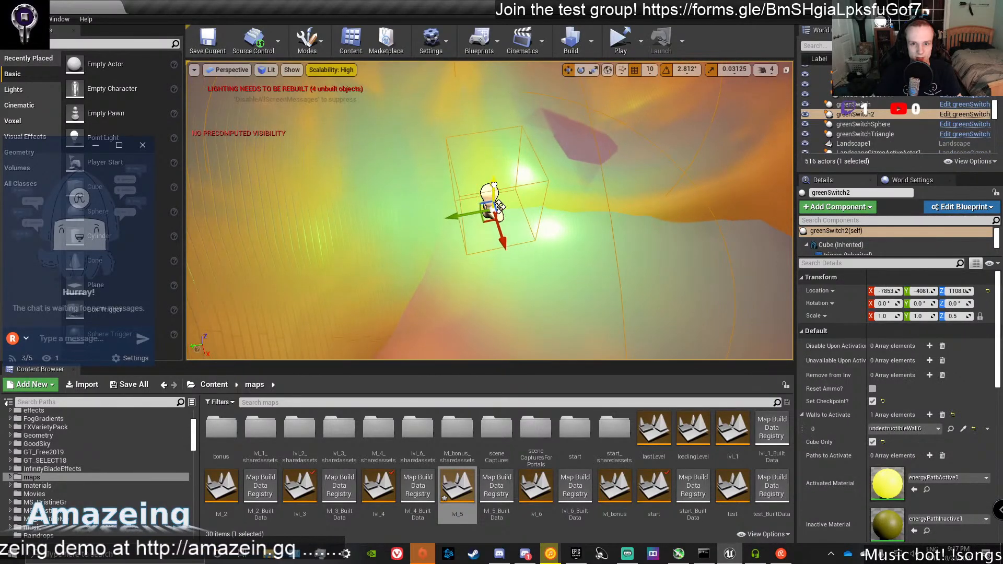
left_click_drag(499, 205, 498, 222)
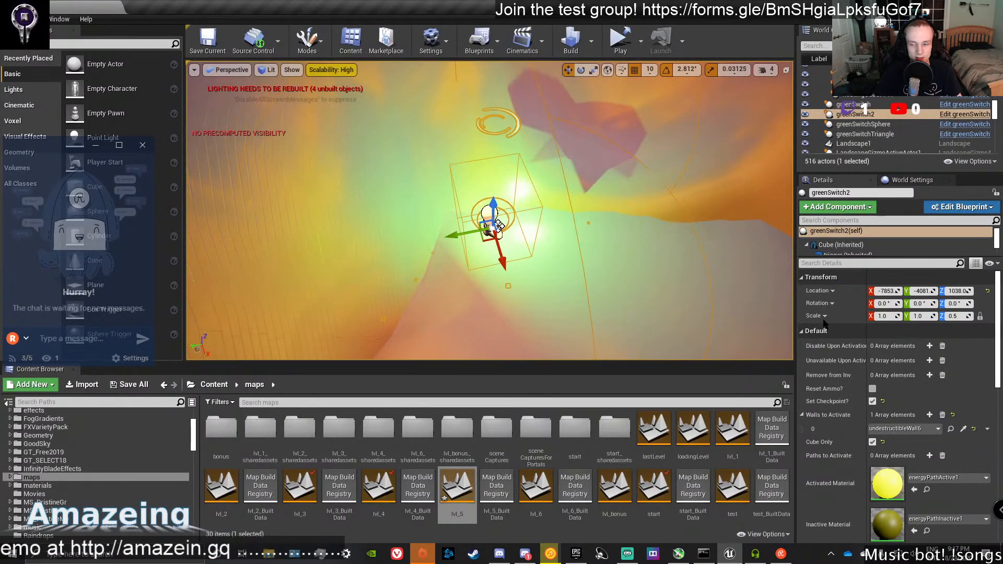
Examine greenSwitch2's Default settings, including Set Checkpoint, Walls to Activate and Cube Only, and its inherited Cube component.
scroll(836, 339, "down", 4)
scroll(856, 360, "up", 3)
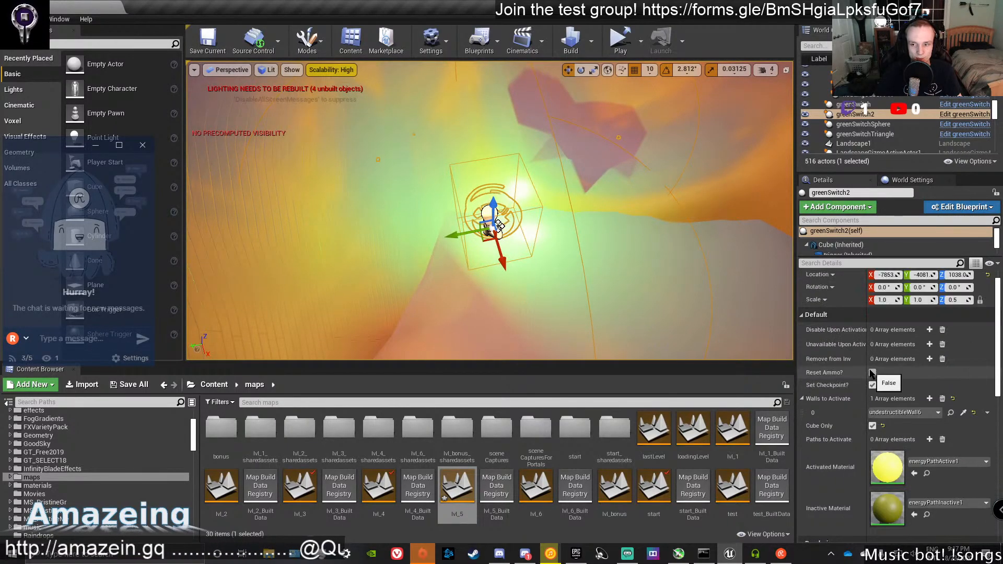
right_click_drag(593, 313, 592, 313)
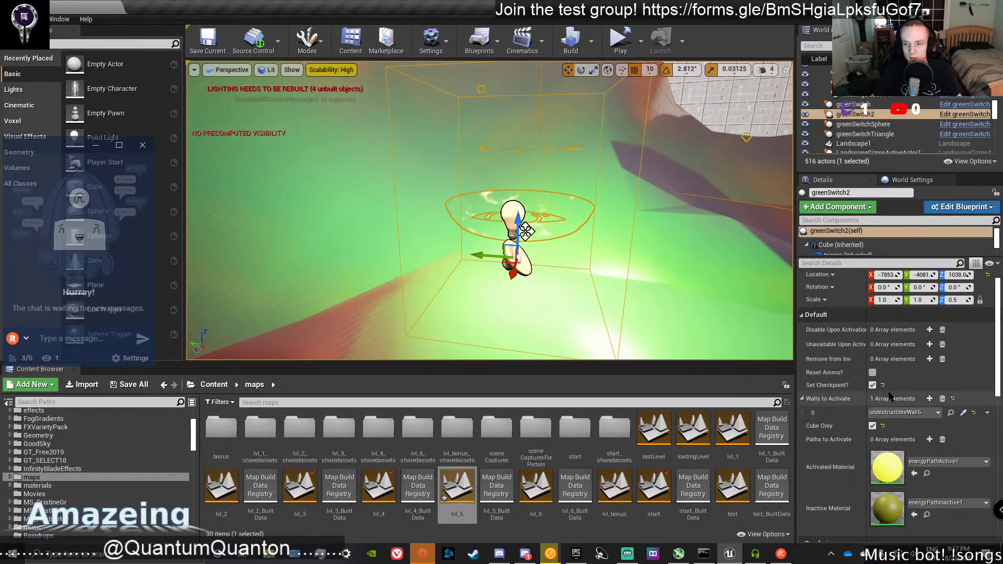
scroll(889, 397, "up", 1)
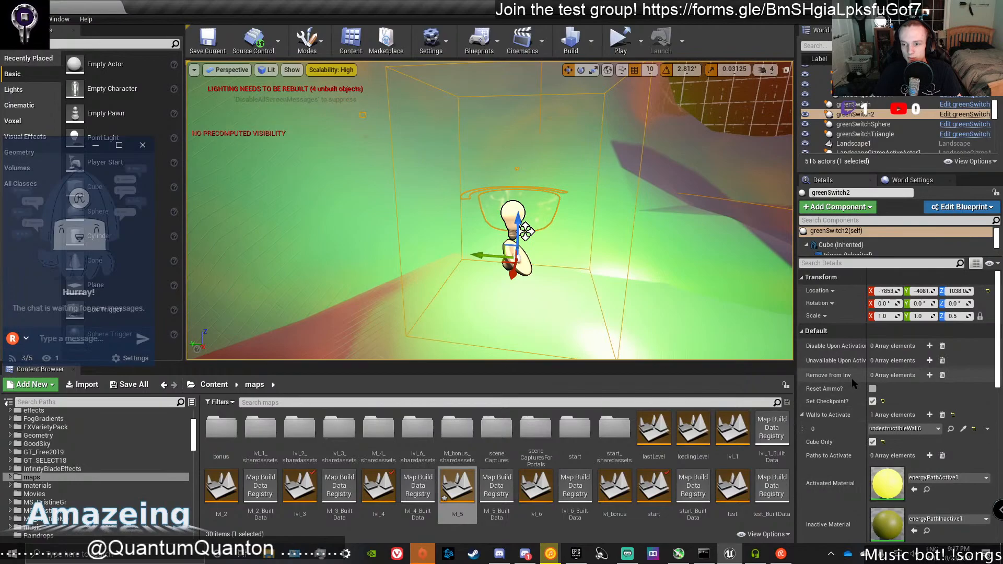
left_click(831, 245)
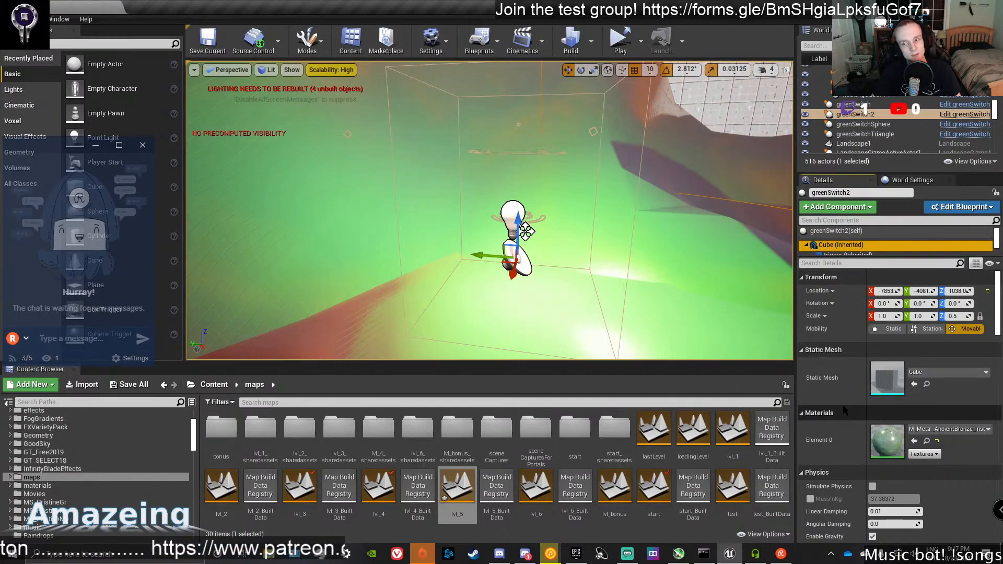
left_click(839, 231)
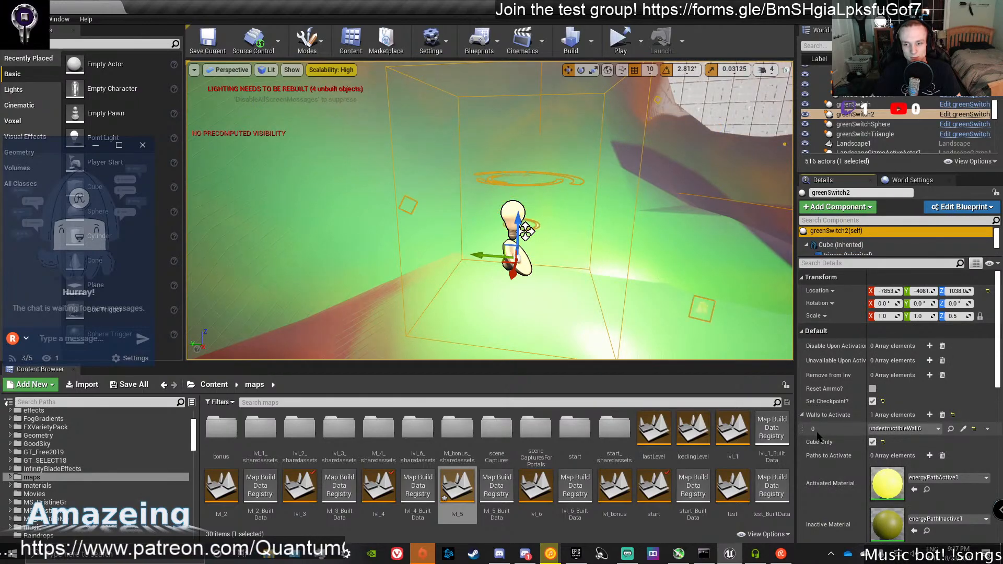
right_click_drag(588, 293, 634, 316)
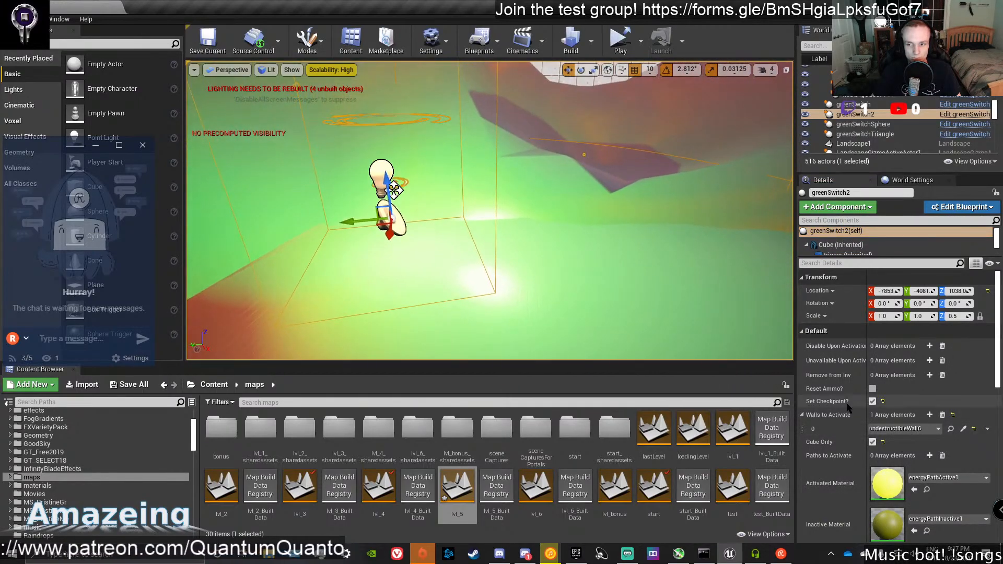
scroll(893, 401, "down", 2)
Place a greenSwitchCube blueprint from blueprints/mapAssets/switches into lvl_5 and align it with greenSwitch2.
left_click(214, 385)
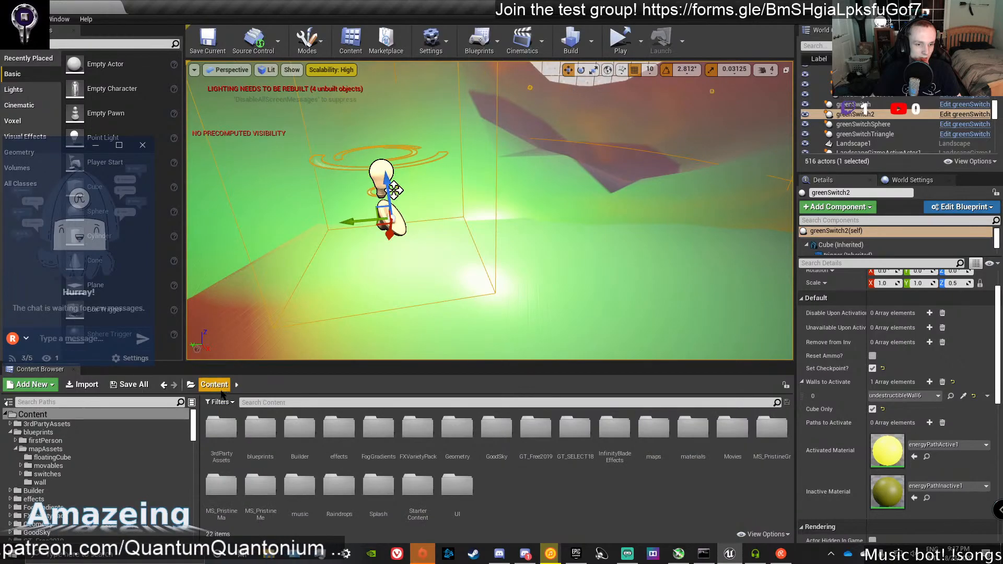
double_click(261, 429)
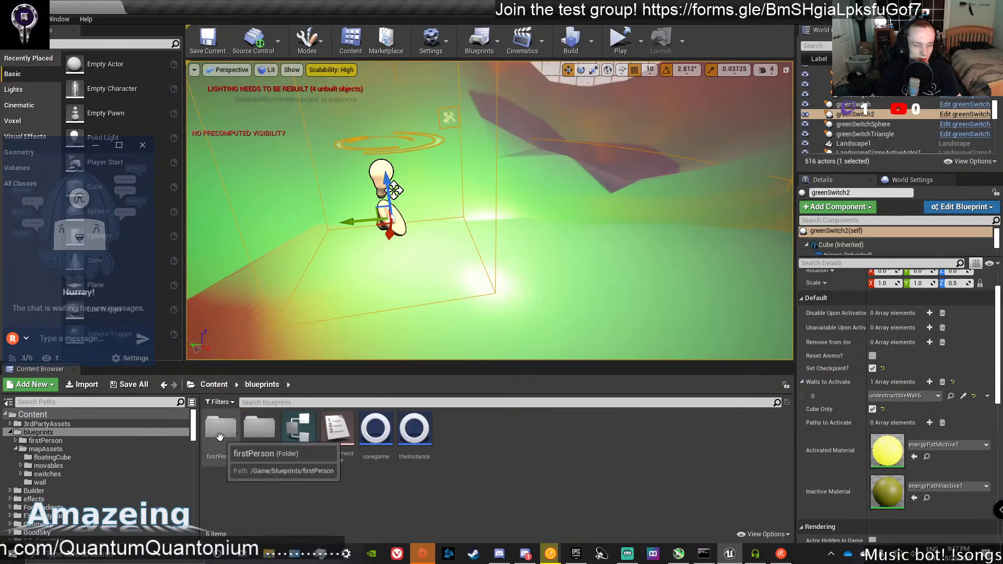
double_click(263, 432)
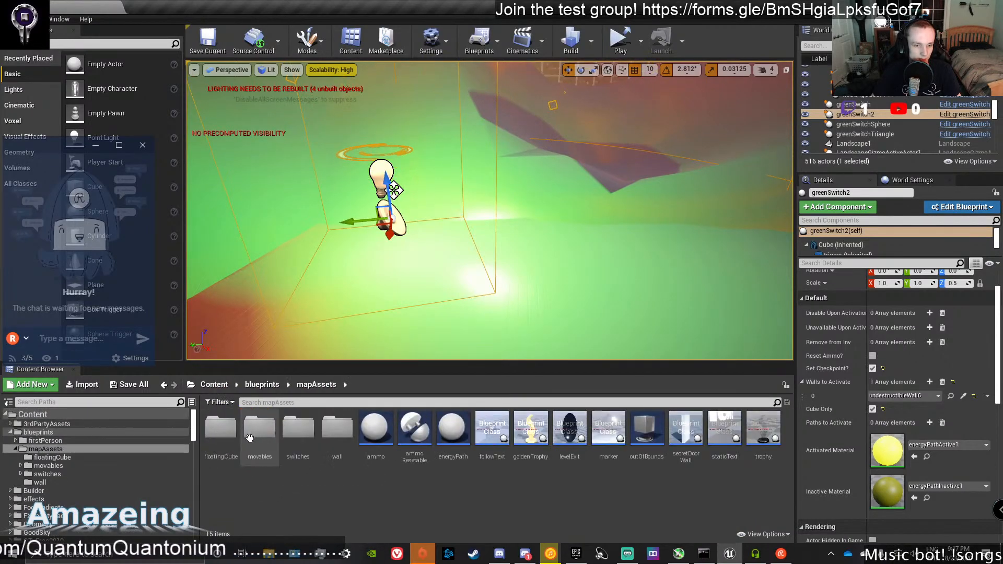
double_click(298, 428)
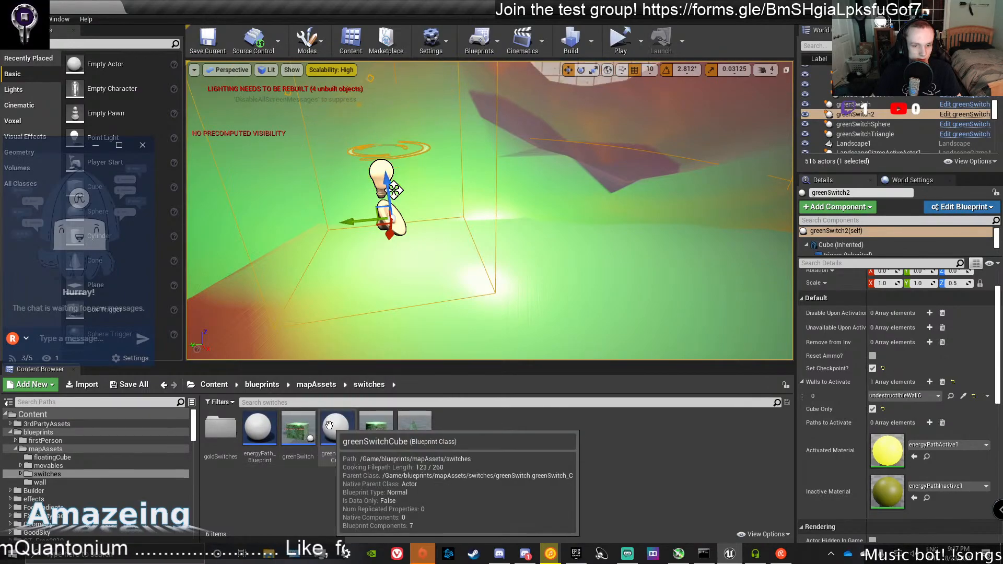
left_click_drag(337, 428, 554, 256)
left_click_drag(366, 247, 398, 258)
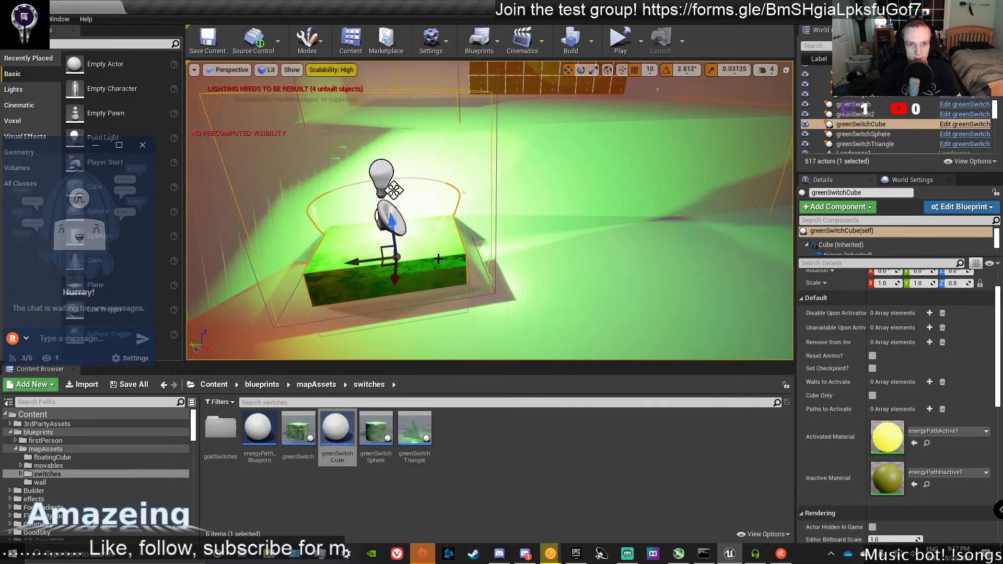
key("f")
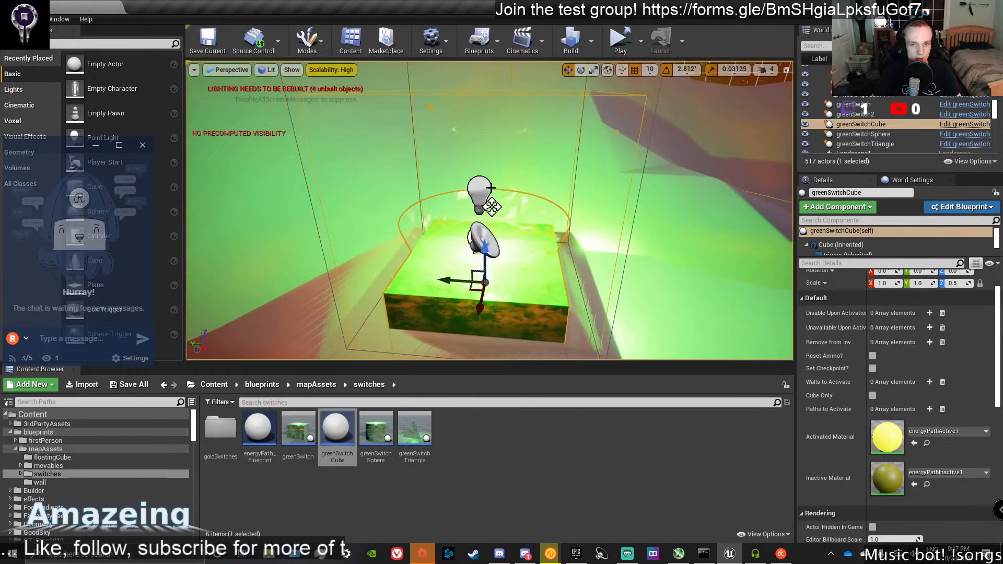
Compare with greenSwitch2's settings and add undestructibleWall6 to the new greenSwitchCube's Walls to Activate.
left_click(492, 206)
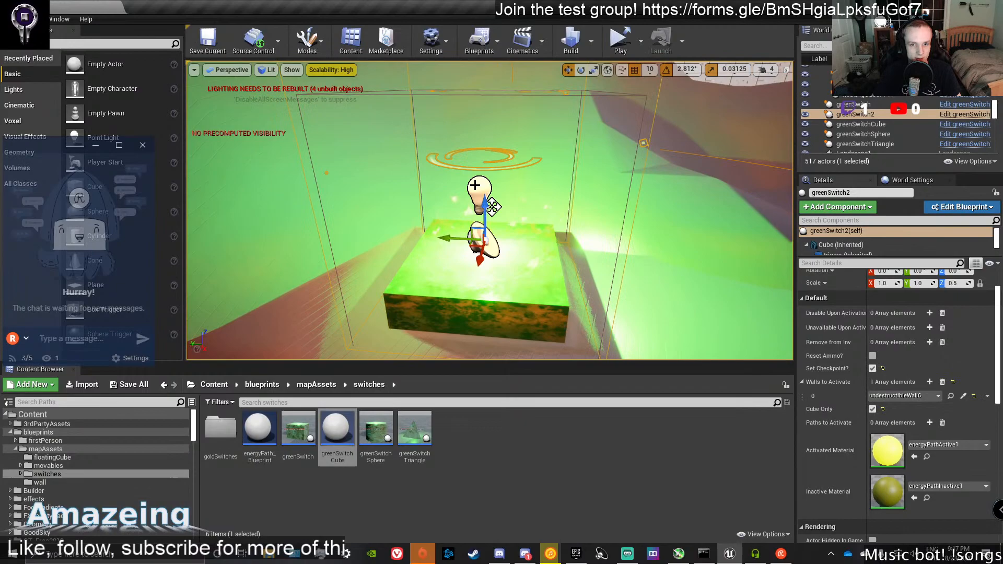
left_click(522, 275)
left_click(930, 382)
left_click(904, 396)
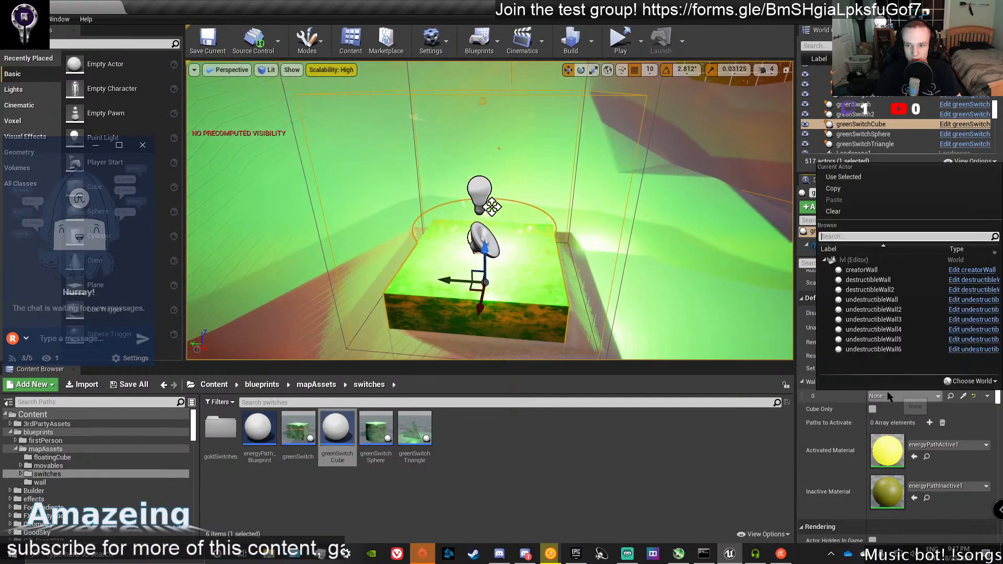
left_click(839, 342)
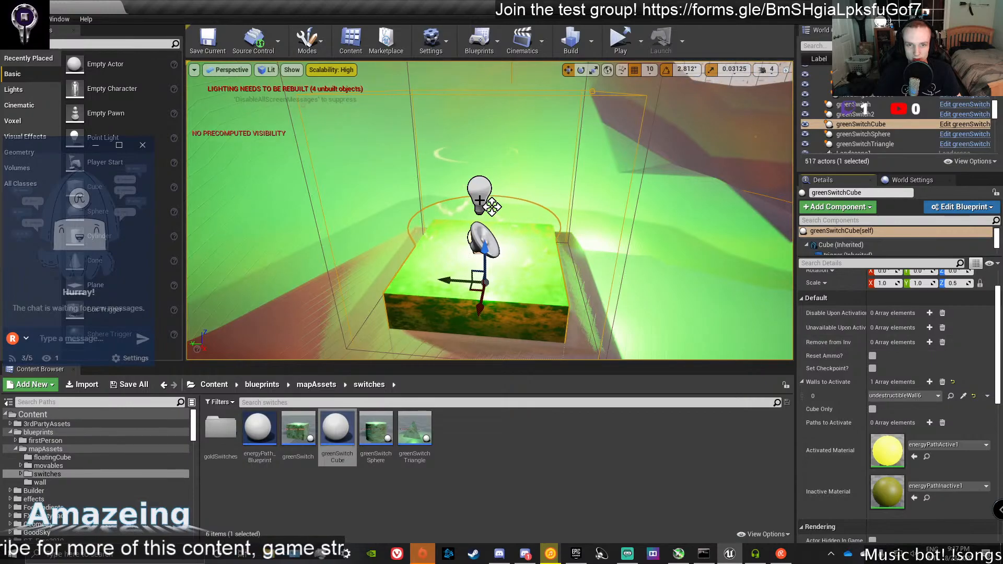
Delete the old greenSwitch2 actor from lvl_5.
left_click(487, 224)
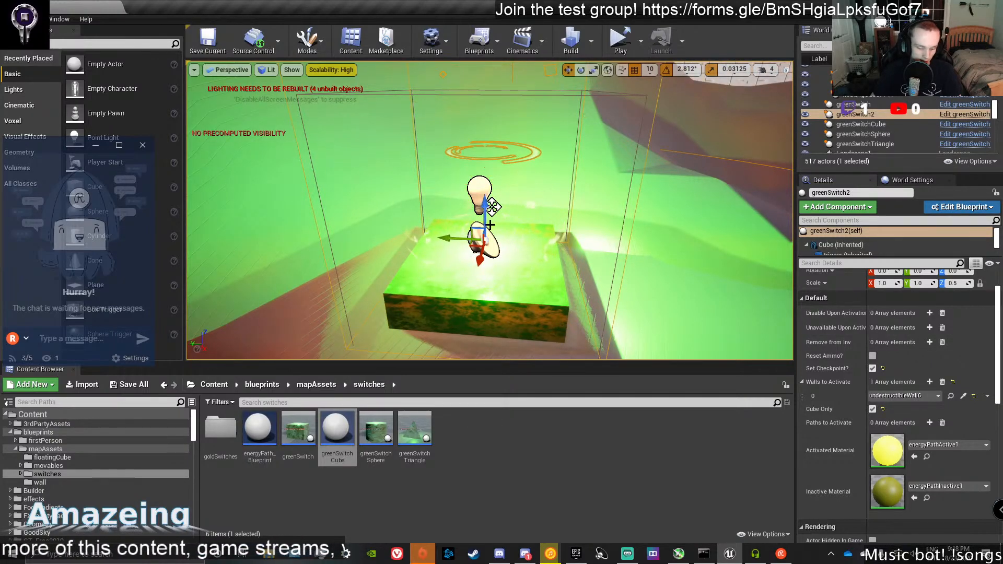
key("Delete")
Lower greenSwitchCube slightly toward the ground and select movableCube7 in the walled pit.
right_click_drag(502, 204, 438, 207)
left_click(438, 206)
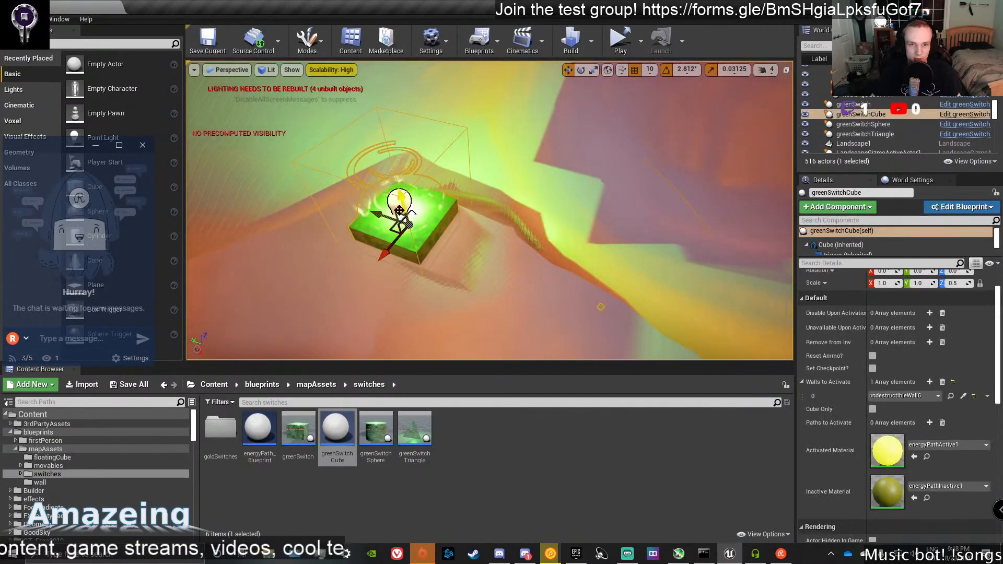
mouse_move(396, 197)
left_mouse_down()
mouse_move(393, 187)
mouse_move(401, 204)
left_mouse_up()
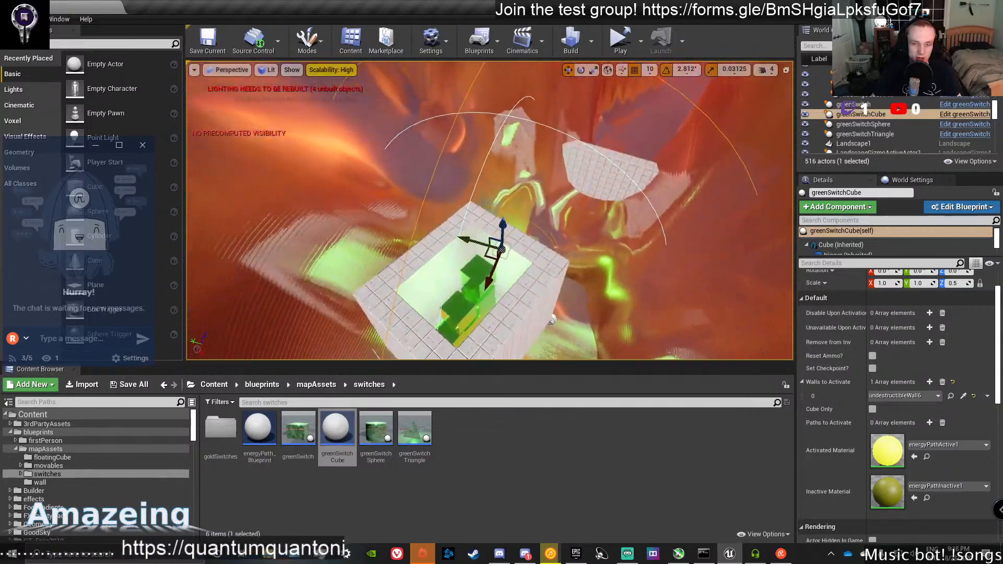
left_click(528, 271)
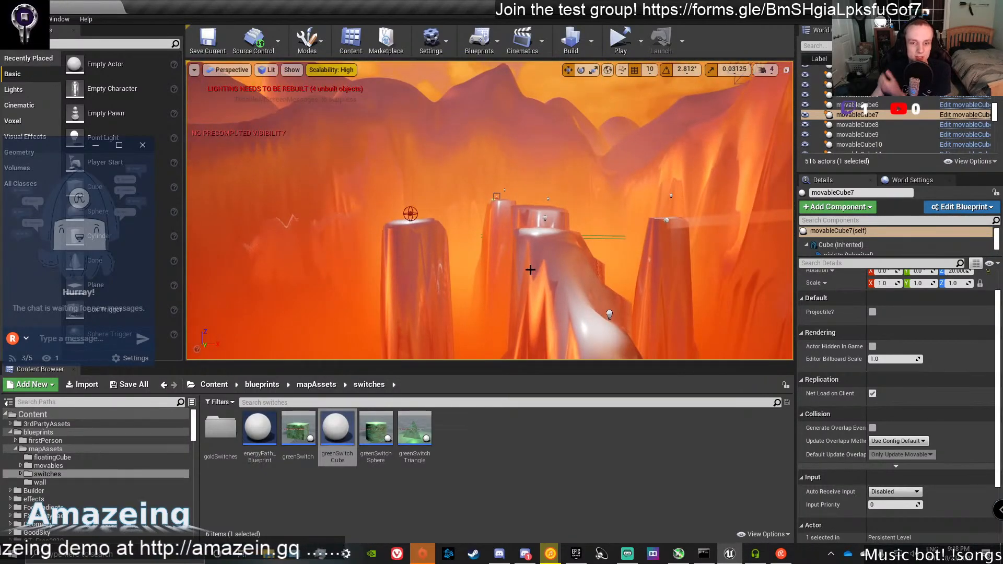
Inspect the rock pillars around movableCube7 and examine the creatorWall bridge's settings in lvl_5.
mouse_move(511, 259)
right_mouse_down()
mouse_move(508, 236)
mouse_move(511, 259)
right_mouse_up()
key("Up")
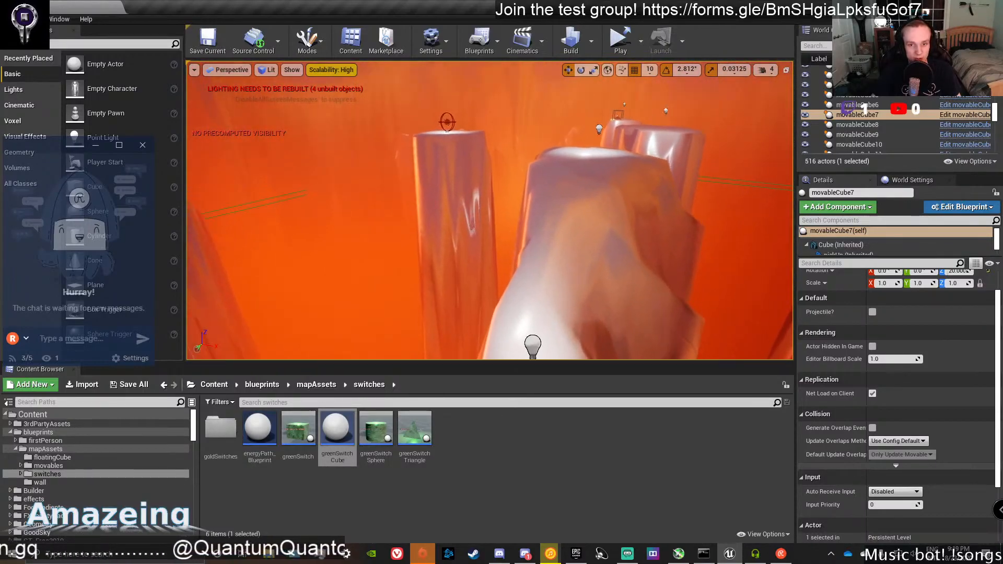
mouse_move(510, 259)
right_mouse_down()
mouse_move(511, 282)
mouse_move(653, 256)
mouse_move(510, 261)
right_mouse_up()
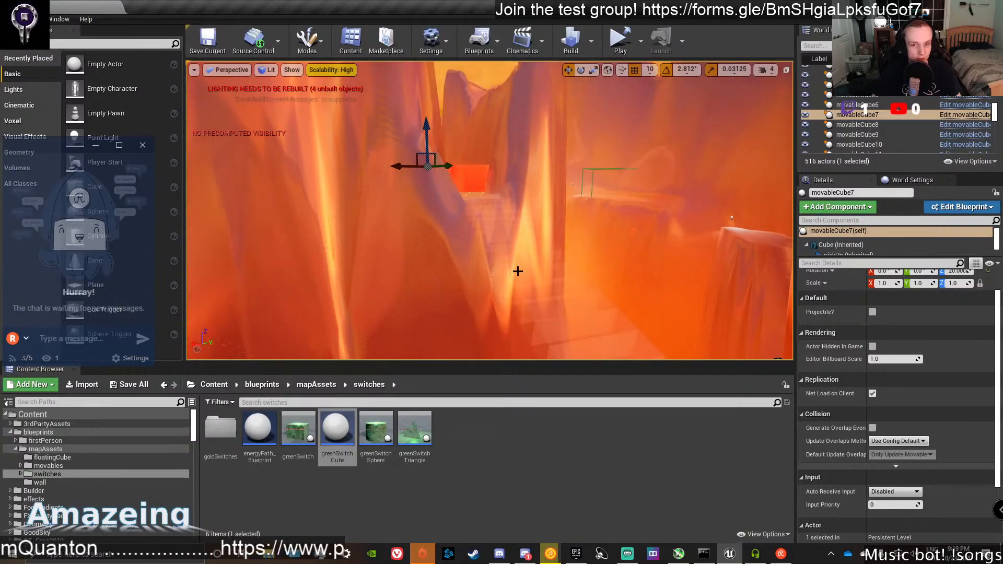
left_click(518, 271)
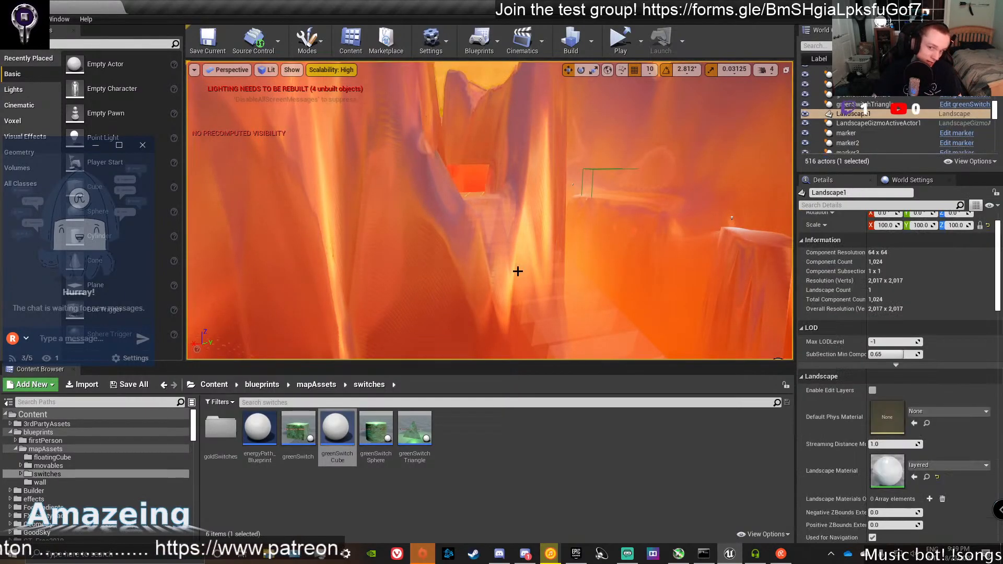
right_click_drag(572, 288, 542, 319)
left_click(547, 231)
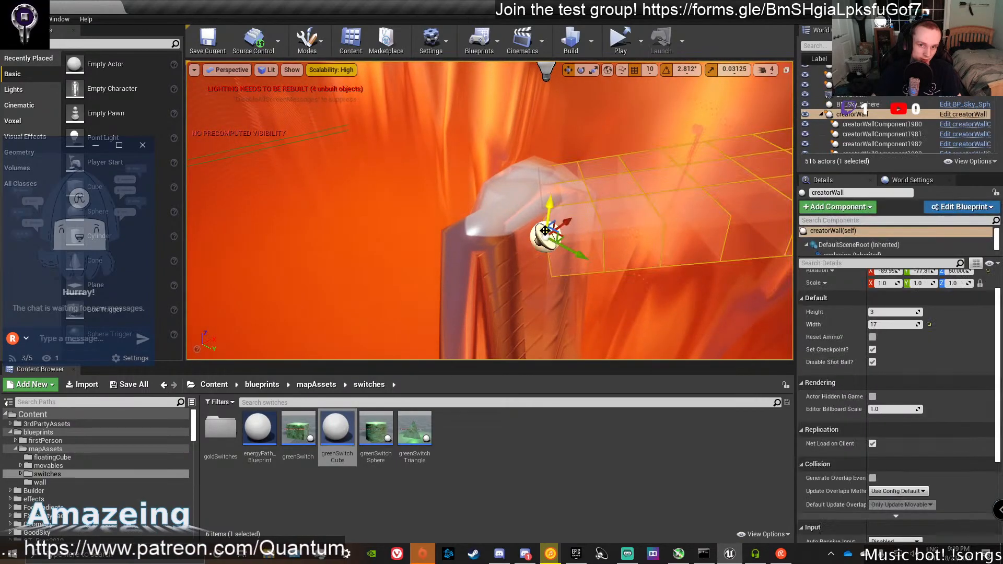
right_click_drag(547, 231, 590, 211)
scroll(839, 297, "up", 2)
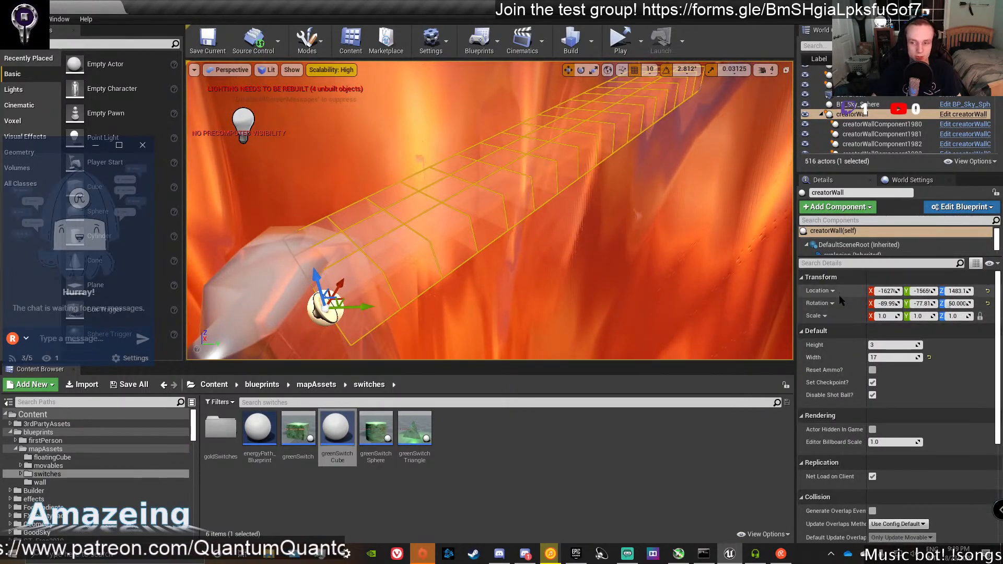
Examine greenSwitchTriangle's Walls to Activate setting, ammo5 and the path beyond the creatorWall bridge.
right_click_drag(552, 246, 517, 212)
left_click(467, 166)
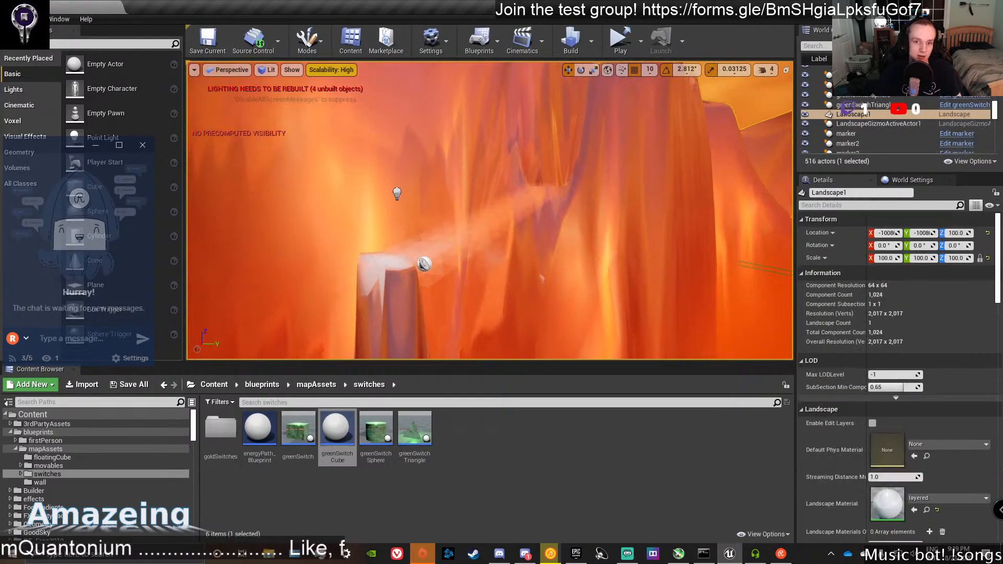
right_click_drag(467, 165, 496, 293)
left_click(551, 258)
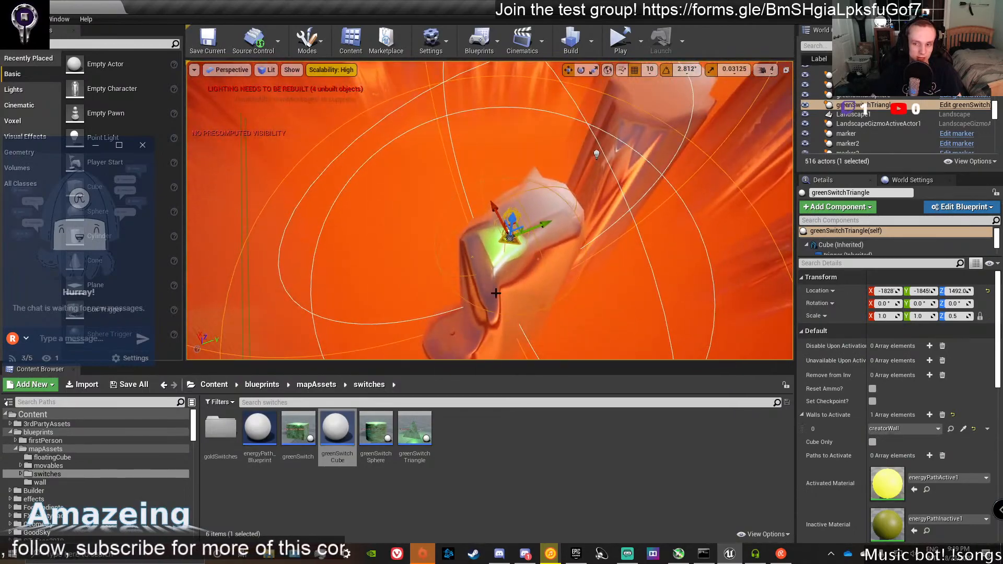
right_click_drag(527, 236, 369, 304)
right_click_drag(490, 173, 618, 164)
left_click(448, 191)
right_click_drag(449, 191, 459, 141)
right_click_drag(507, 241, 452, 266)
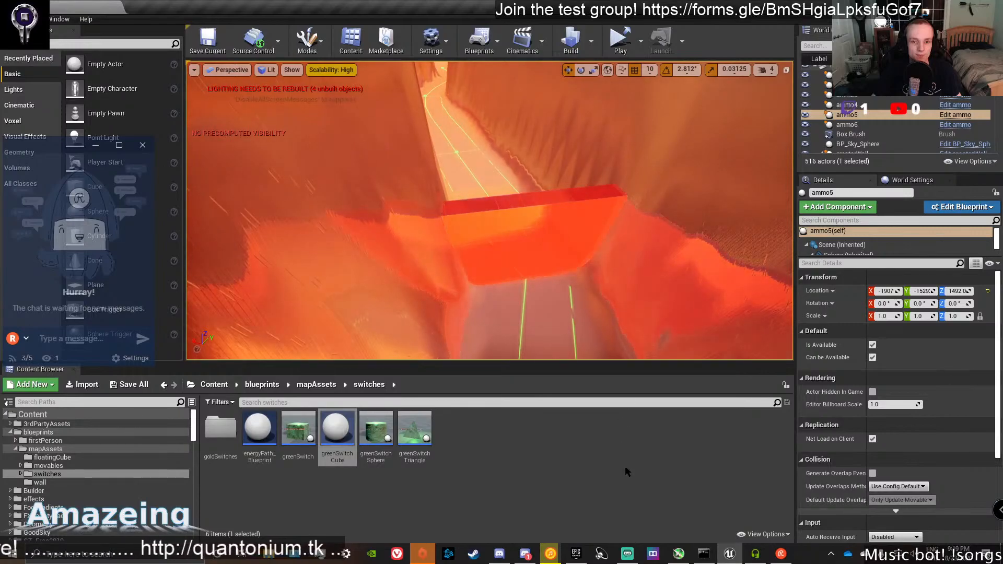
Switch to Streamlabs OBS and try to restart the HD Pro Webcam C920 from the webcam source's properties.
left_click(627, 553)
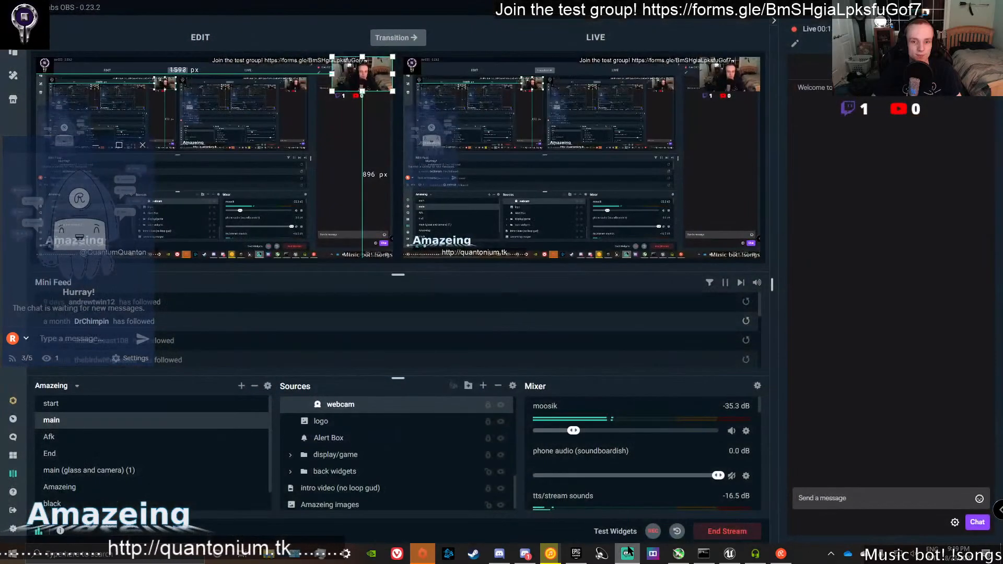
right_click(393, 412)
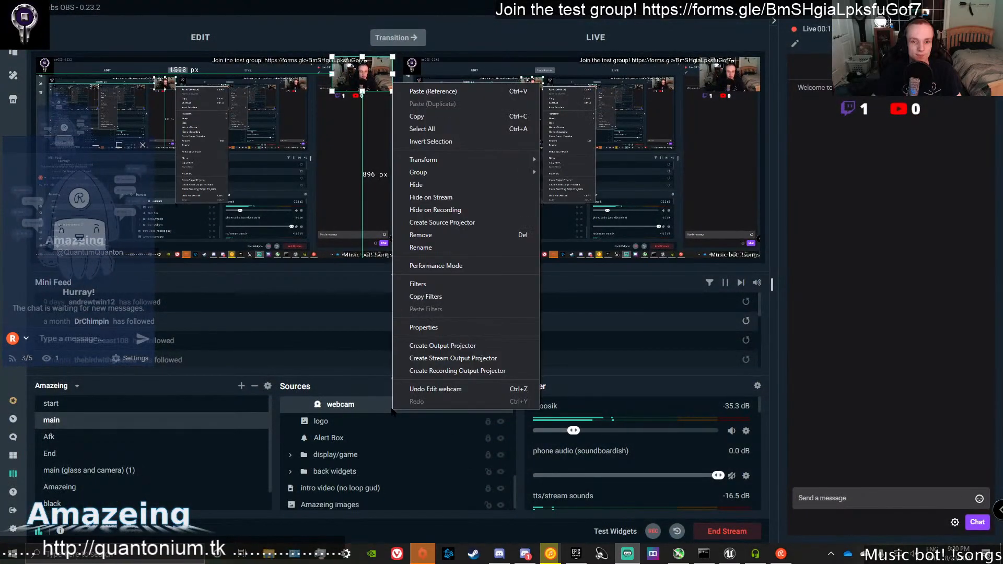
left_click(447, 329)
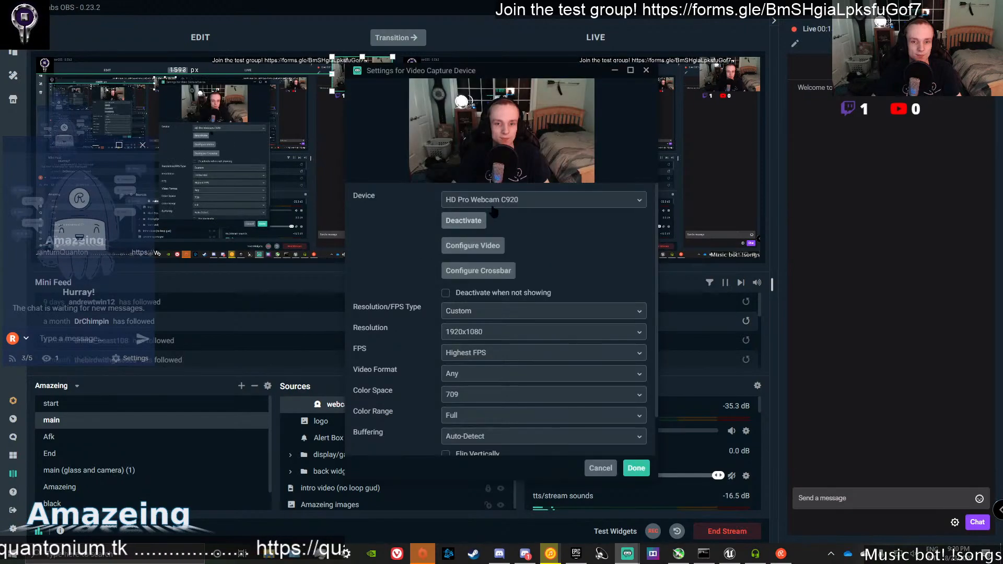
left_click(491, 206)
left_click(417, 212)
left_click(479, 220)
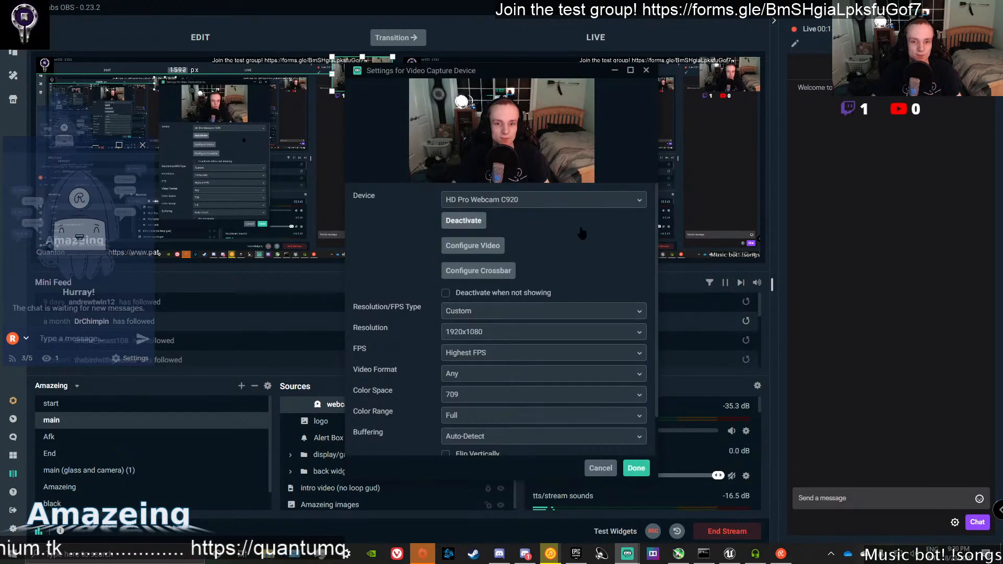
left_click(466, 221)
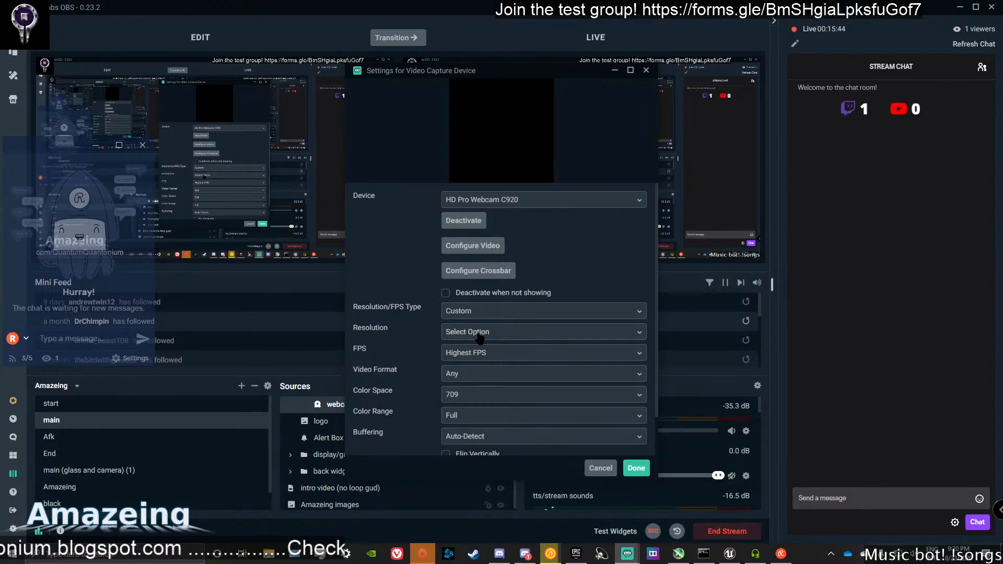
left_click(601, 468)
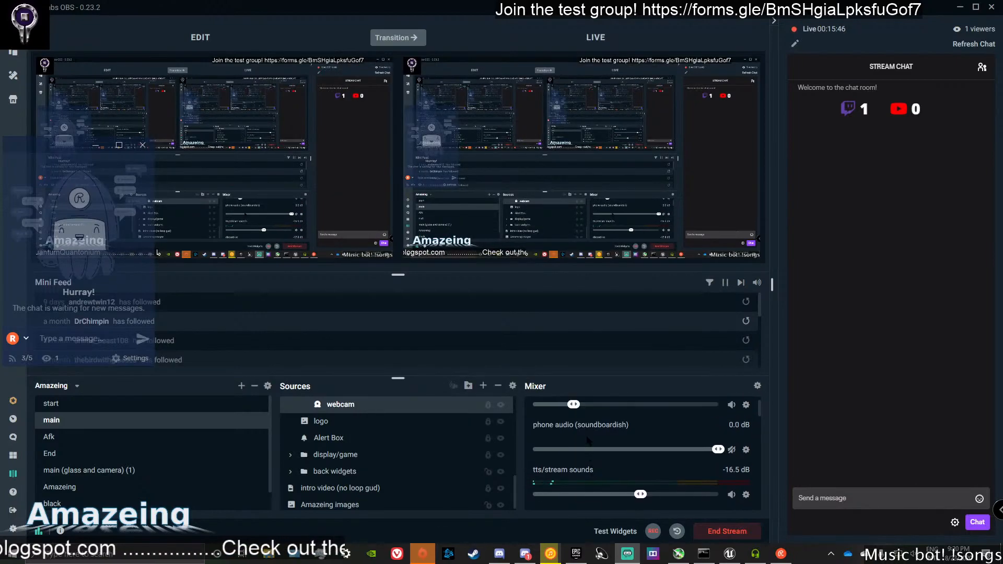
Reopen the webcam source's properties and try to restore the feed by reselecting HD Pro Webcam C920.
scroll(588, 428, "down", 1)
scroll(587, 442, "down", 1)
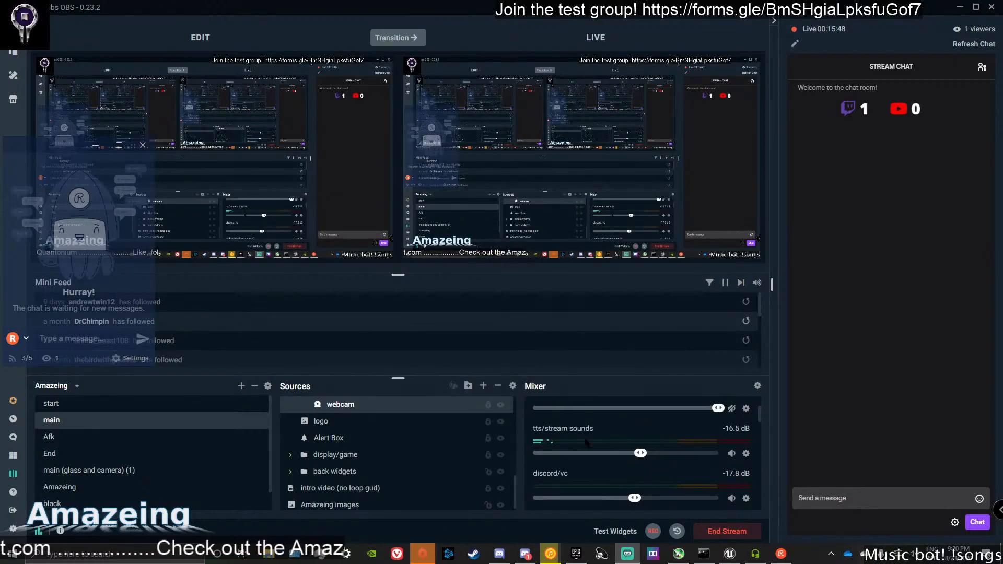
scroll(588, 443, "down", 4)
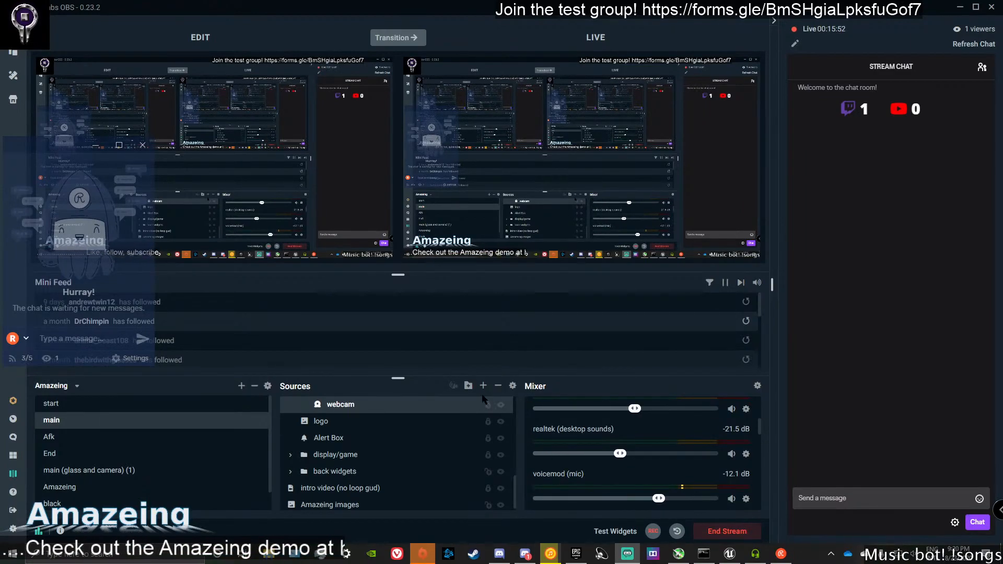
right_click(433, 408)
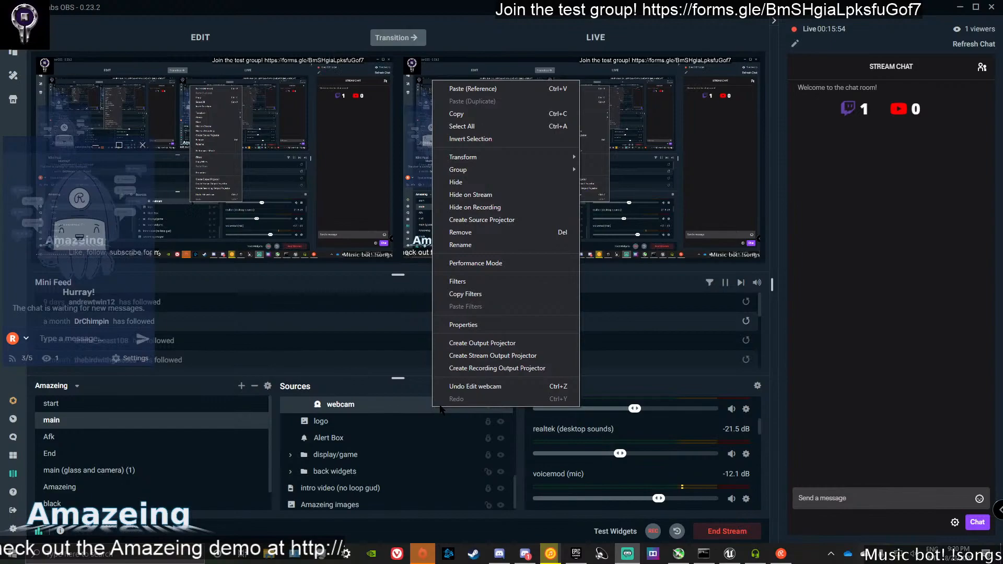
left_click(461, 328)
left_click(475, 201)
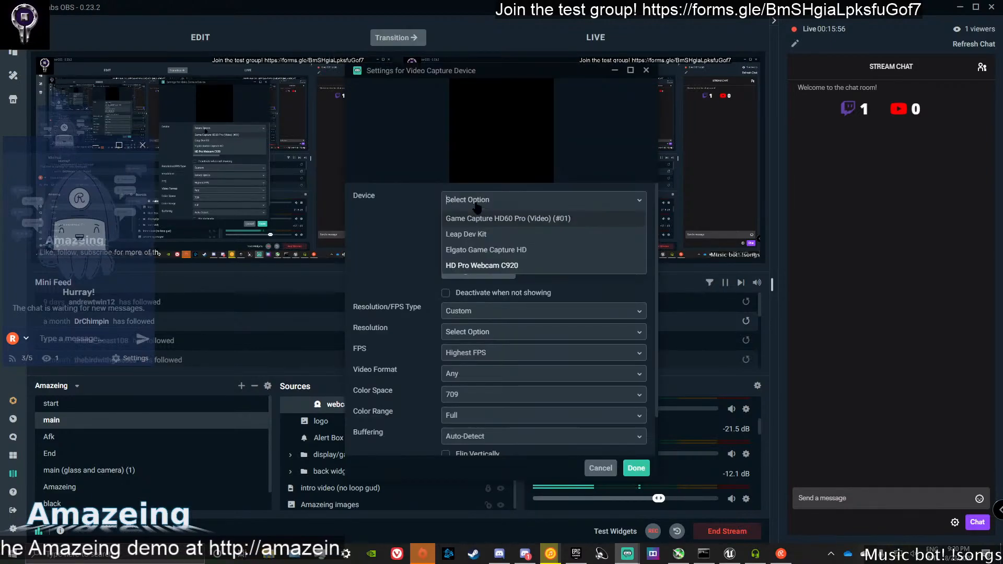
left_click(396, 219)
left_click(460, 221)
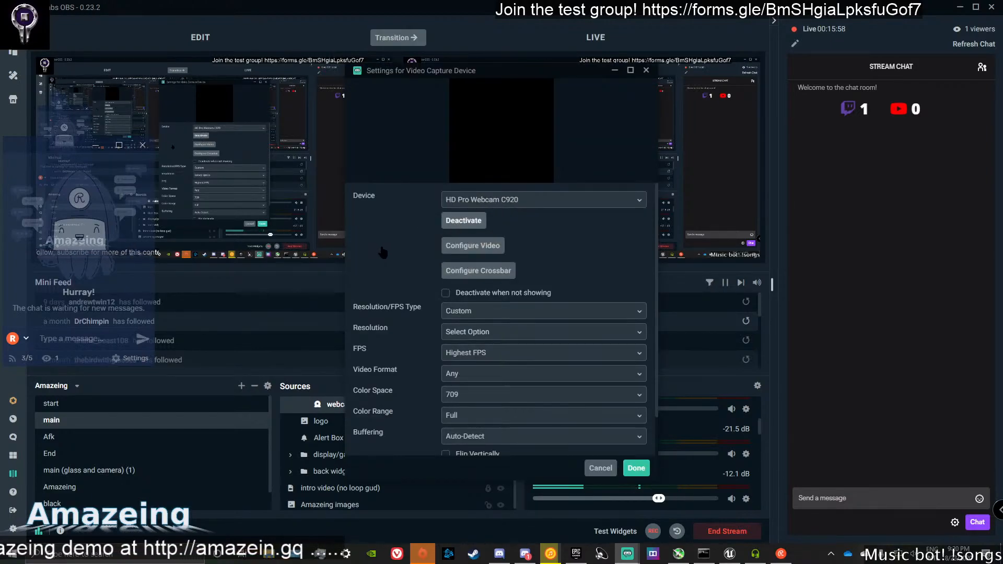
left_click(468, 206)
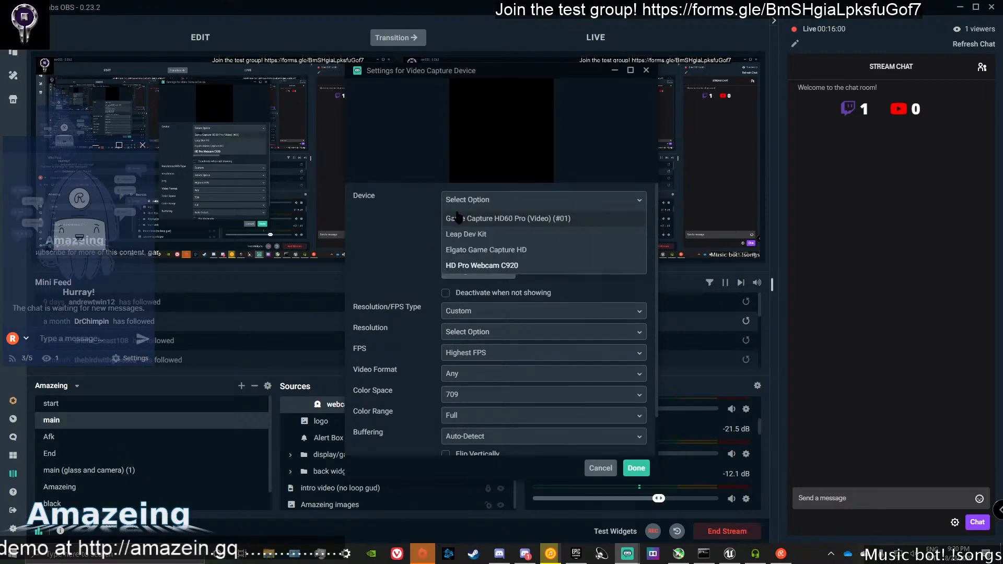
left_click(459, 266)
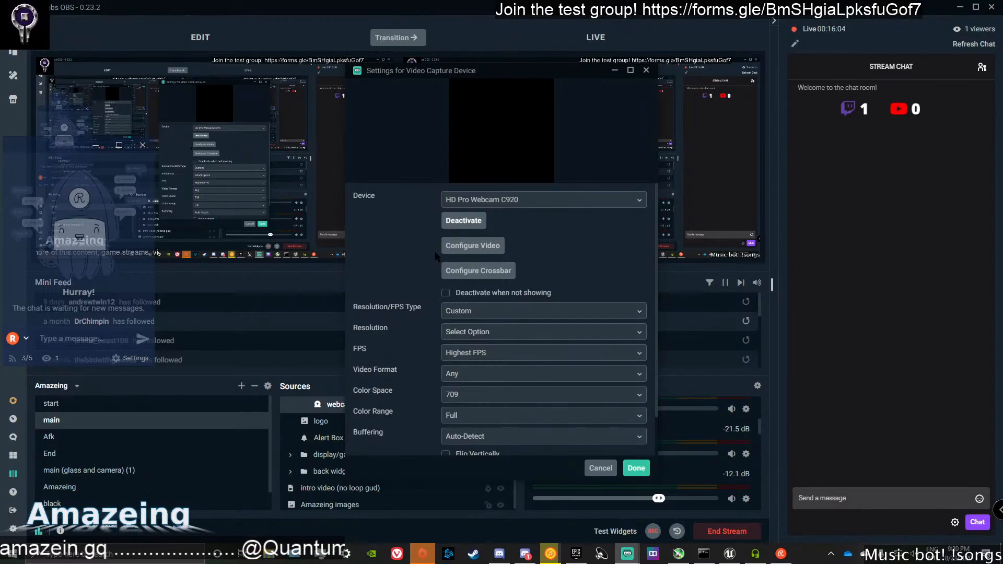
left_click(599, 468)
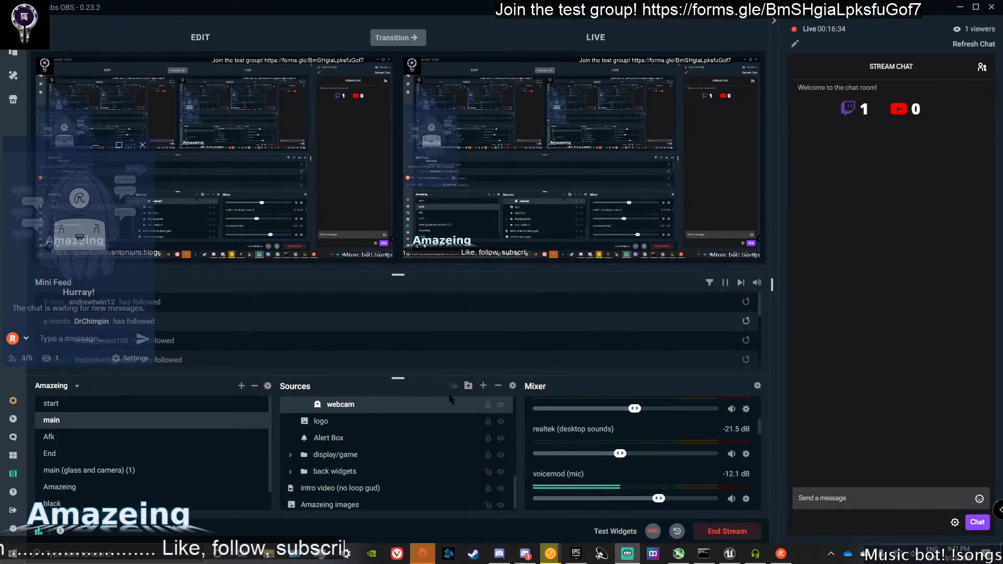
Cycle the webcam source's device through Game Capture HD60 Pro and Elgato Game Capture HD back to HD Pro Webcam C920, and save.
right_click(436, 406)
left_click(469, 317)
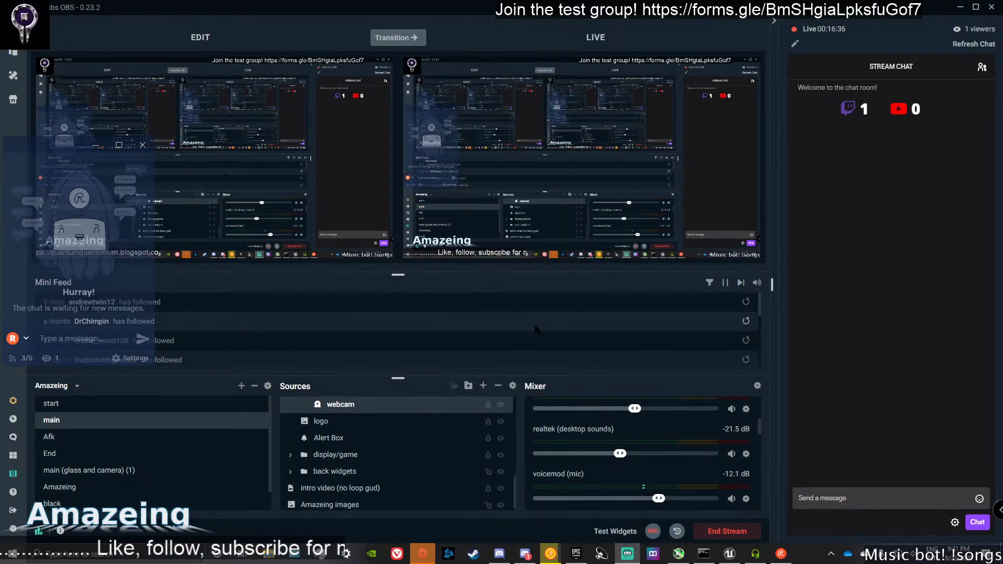
left_click(480, 200)
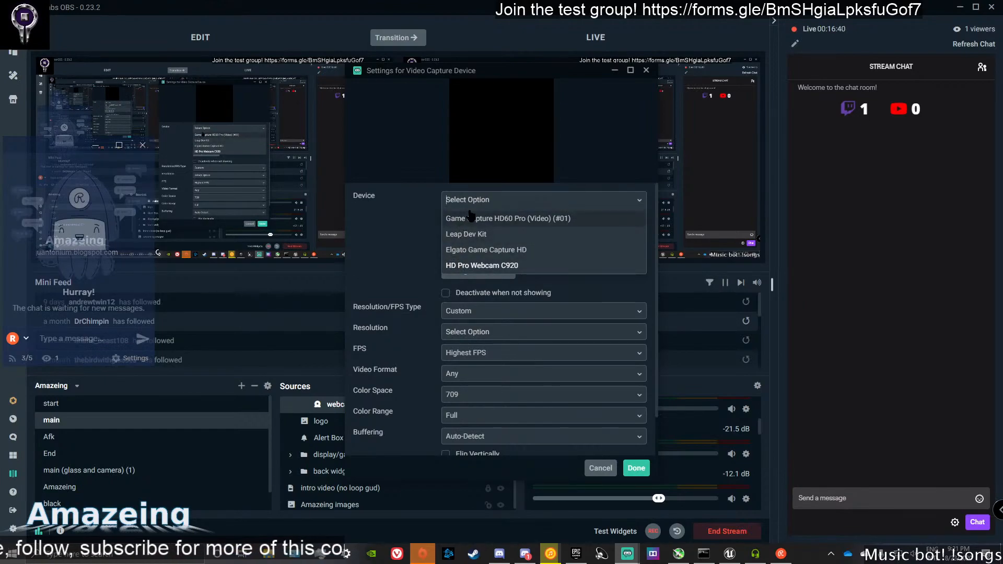
left_click(494, 219)
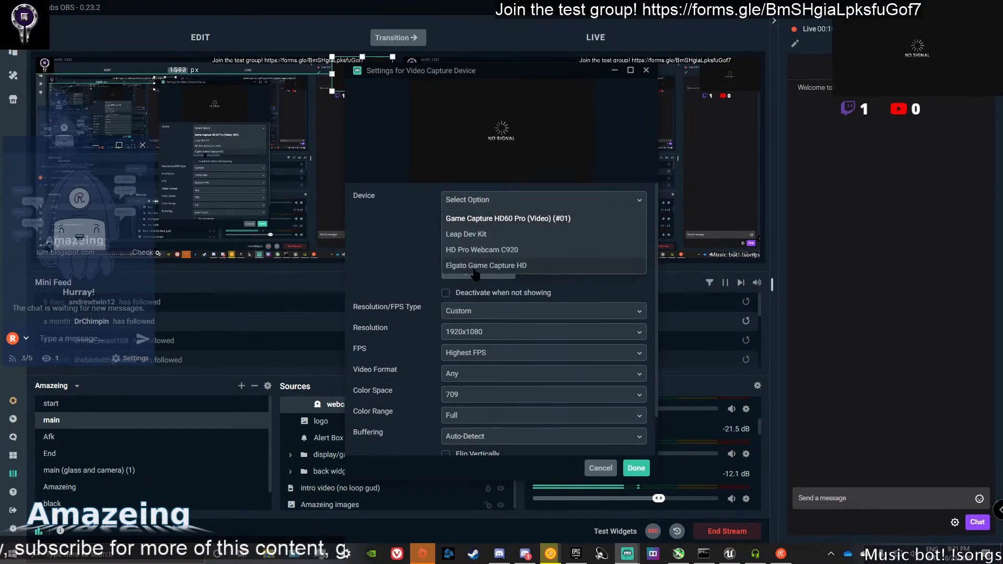
left_click(485, 265)
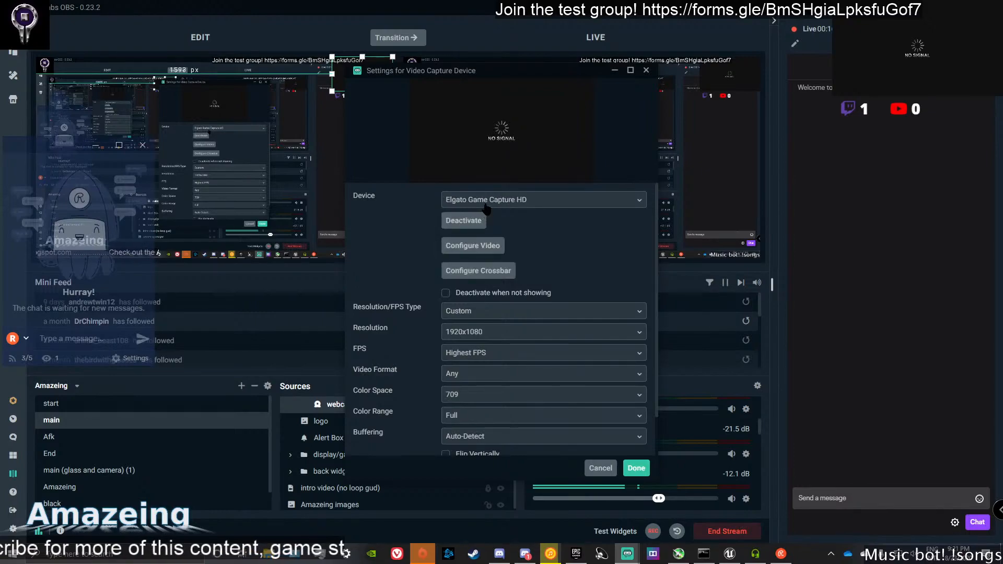
left_click(486, 205)
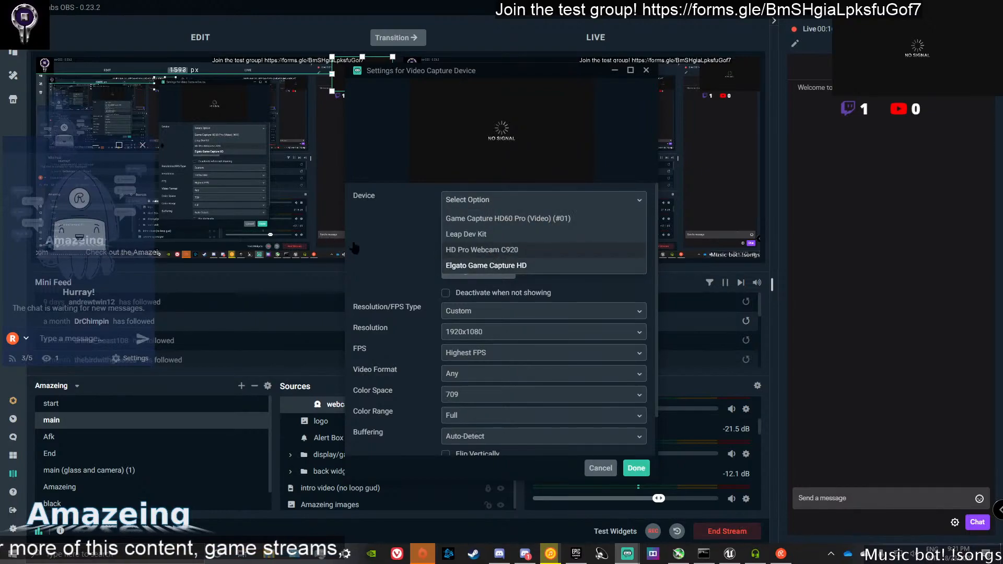
left_click(482, 249)
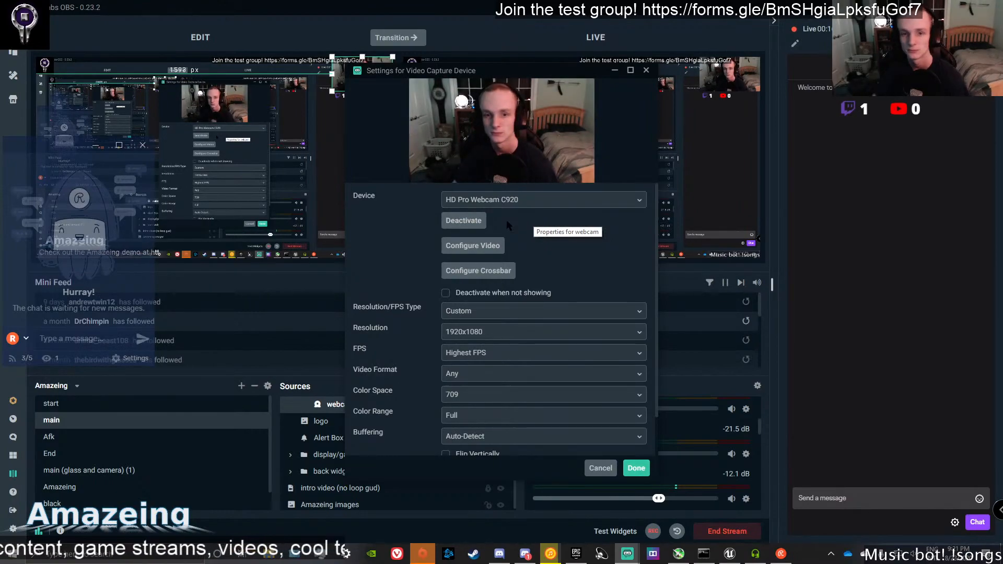
left_click(638, 468)
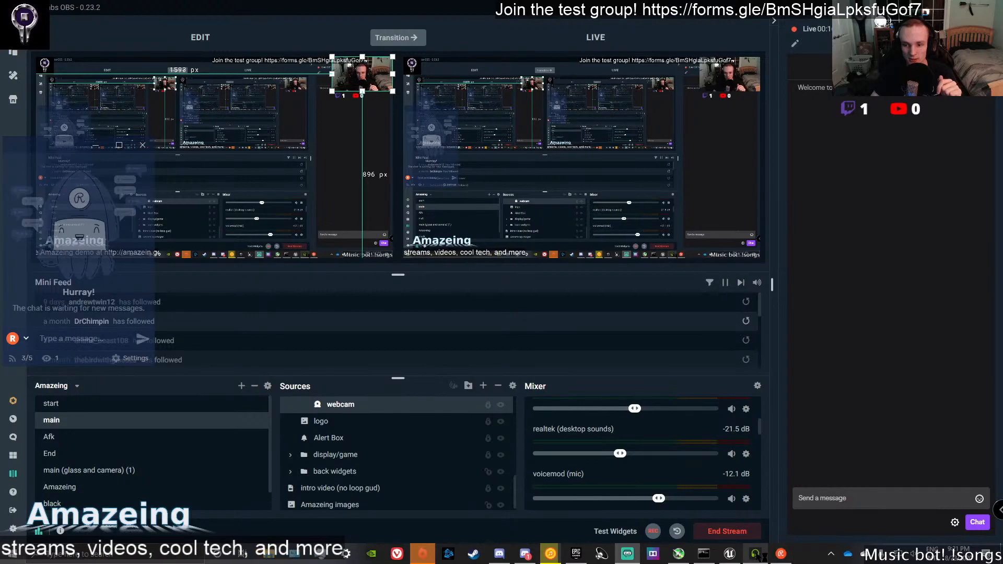
Switch back to Unreal Editor and change the editing mode to Landscape for the terrain near the creatorWall bridge.
left_click(730, 554)
right_click_drag(551, 266, 517, 250)
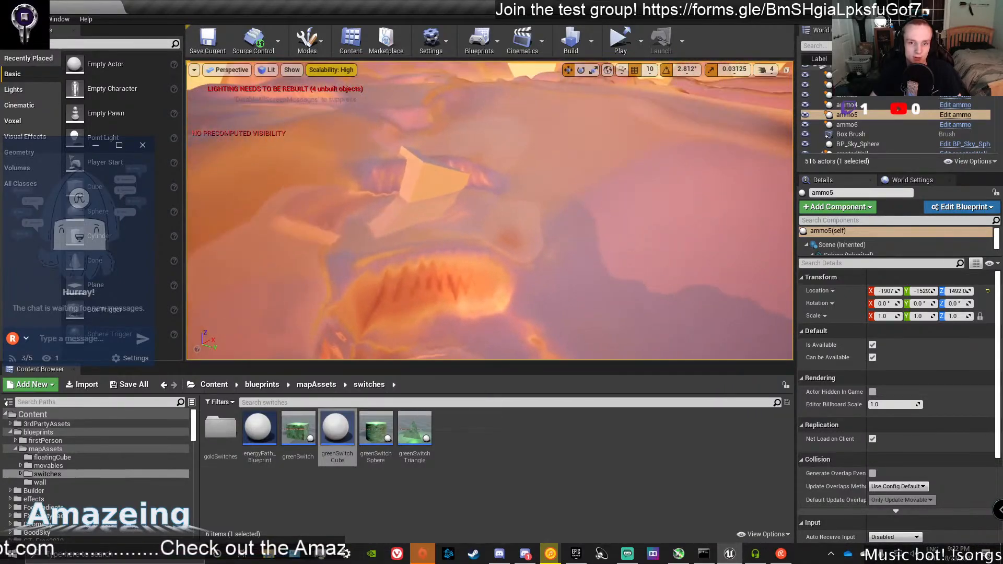
right_click_drag(489, 210, 525, 185)
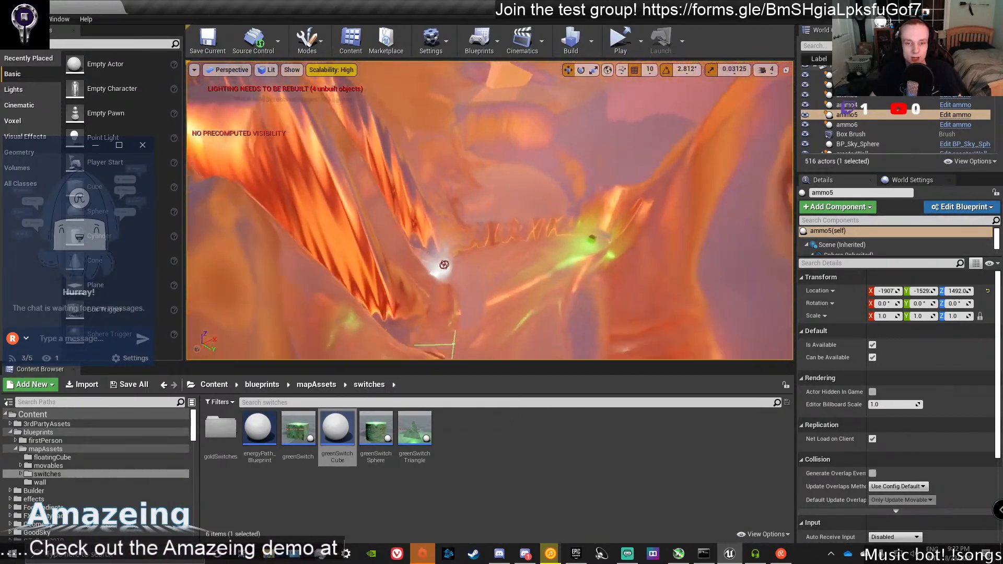
right_click_drag(490, 210, 567, 262)
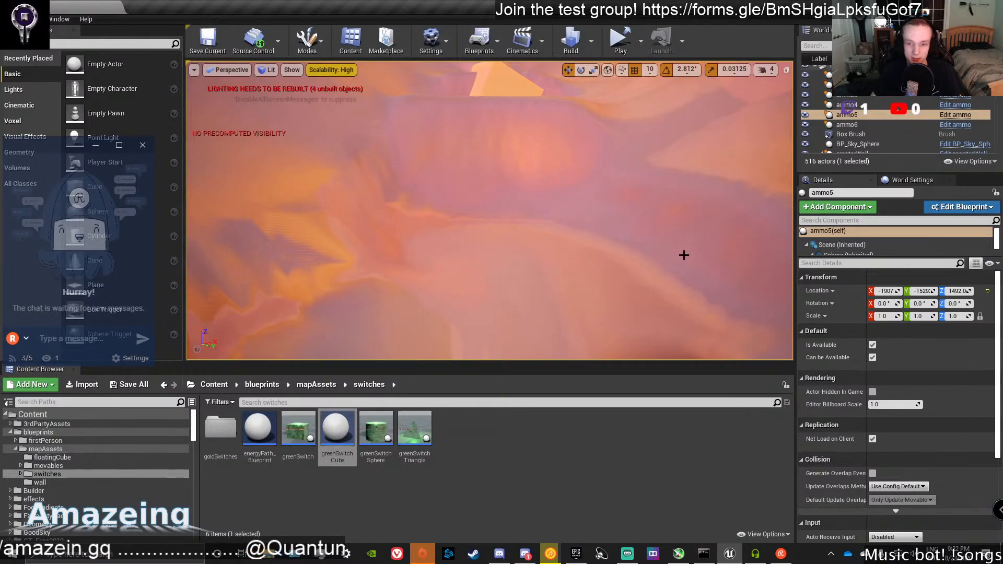
right_click_drag(684, 255, 512, 251)
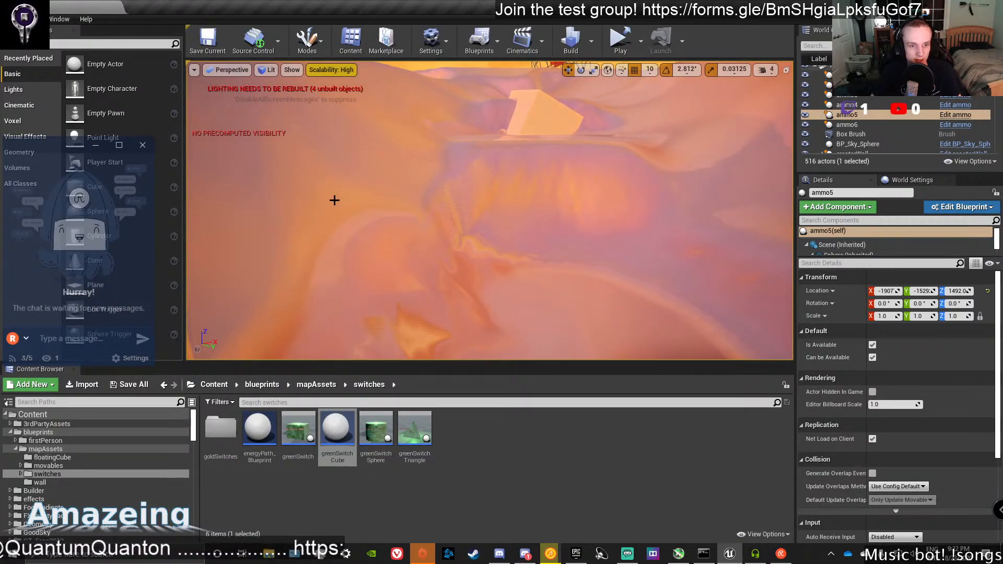
left_click(304, 41)
left_click(306, 91)
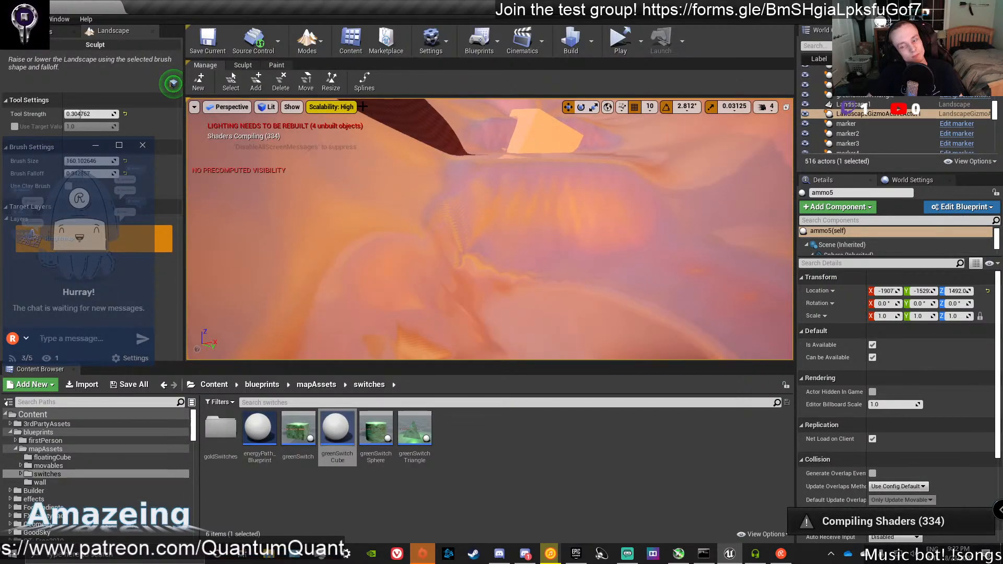
left_click(321, 42)
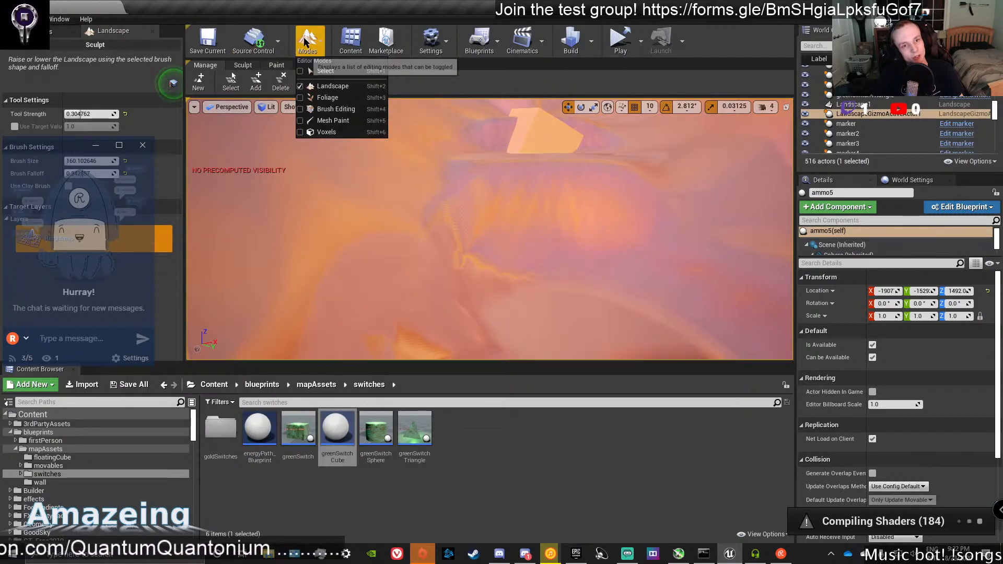
left_click(308, 40)
right_click_drag(546, 216, 635, 201)
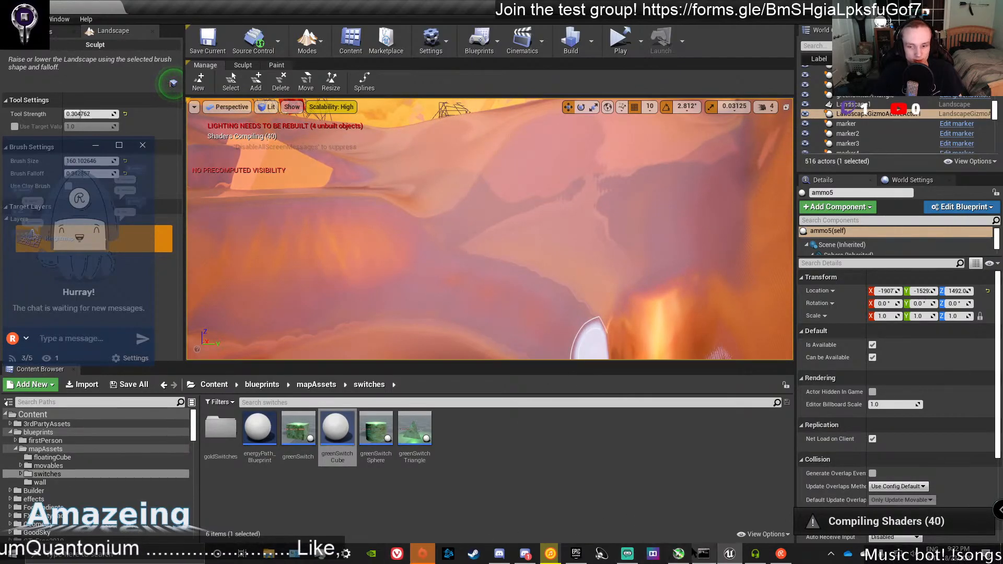
Switch to Streamlabs OBS, interact with the moosik source, skip two songs in Nightbot's Song Requests, and minimize the player window.
left_click(629, 555)
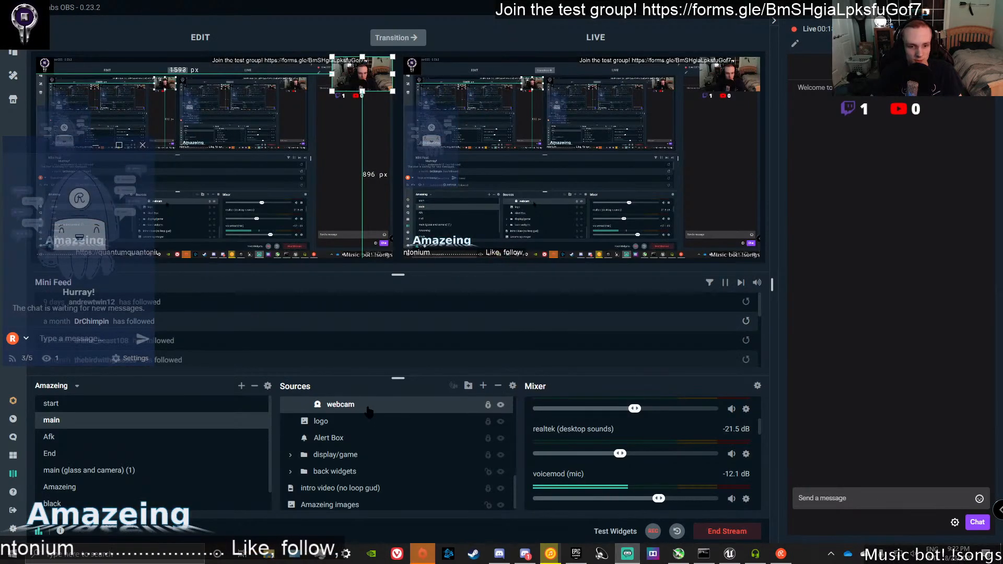
scroll(376, 416, "down", 1)
right_click(334, 408)
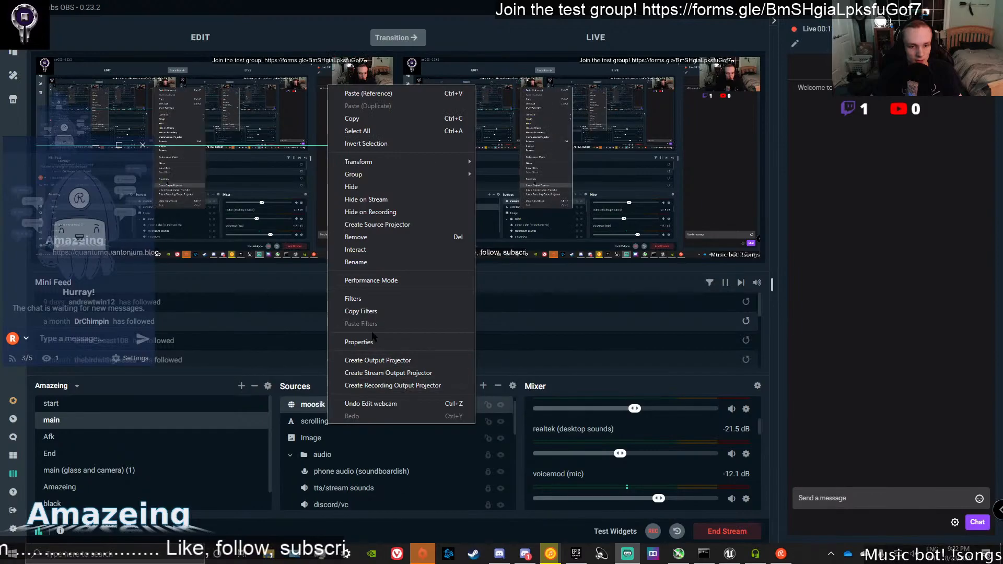
left_click(355, 250)
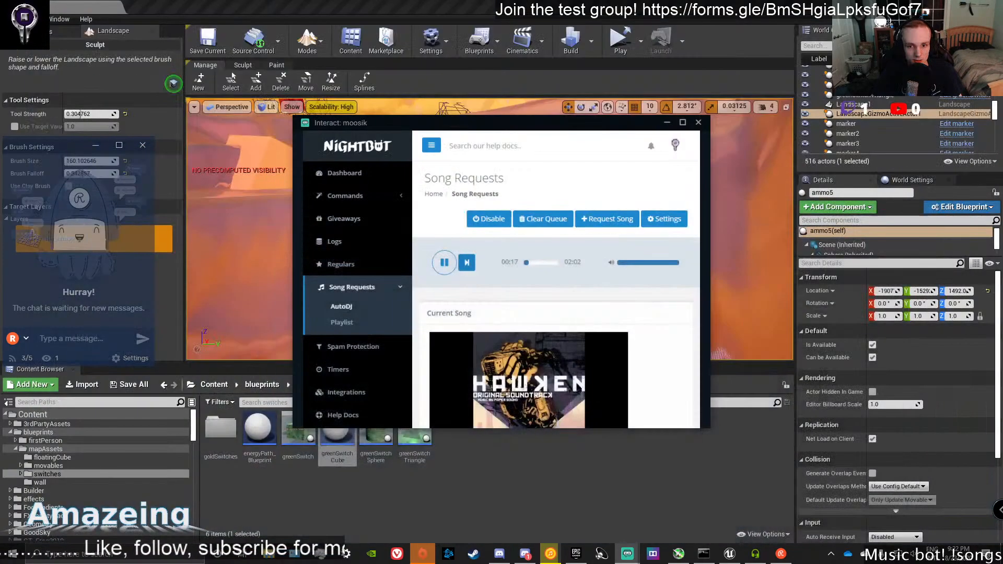
left_click(466, 262)
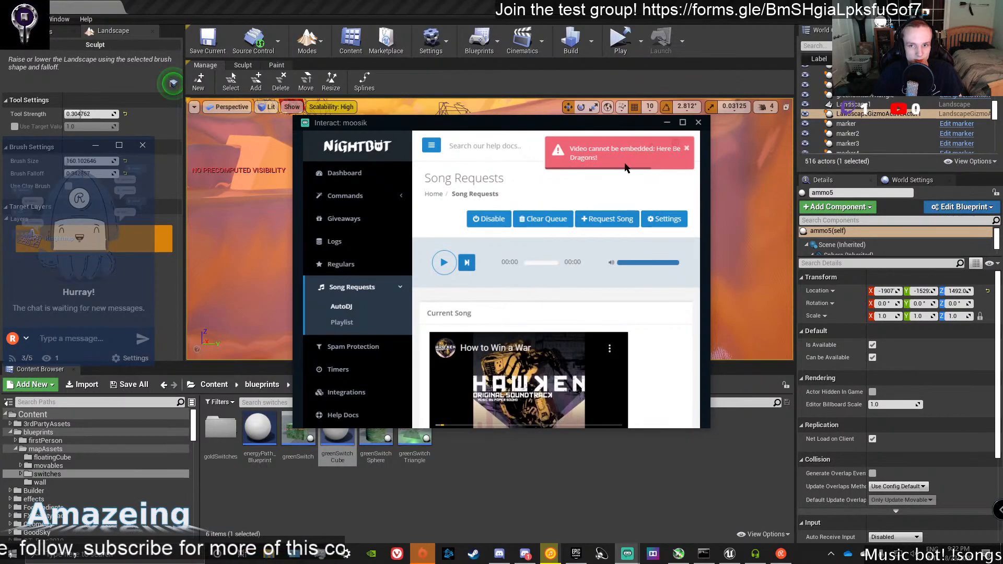
left_click(466, 262)
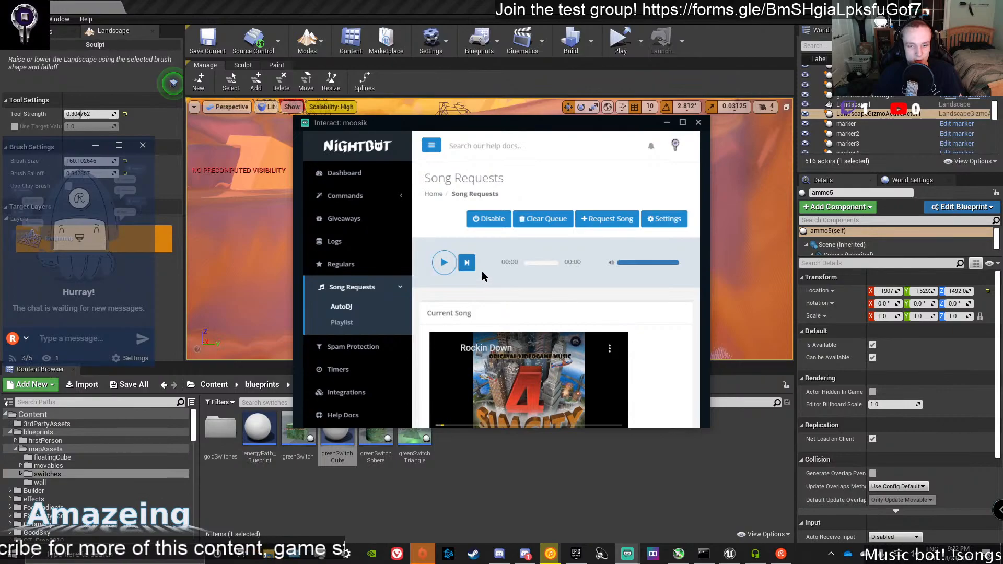
left_click(666, 122)
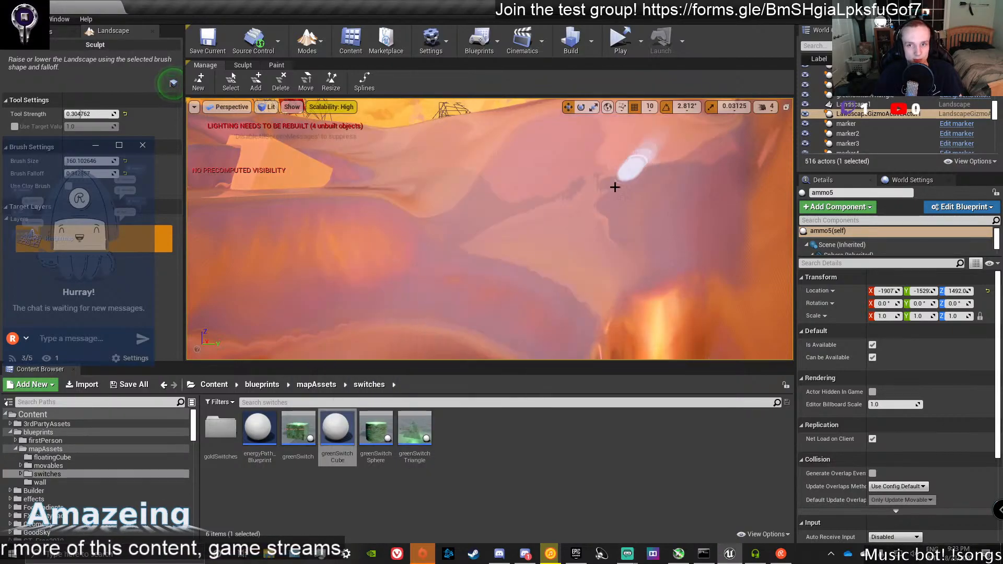
Set up the landscape Sculpt brush with strength 0.620, radius 979.1 and falloff 0.470.
right_click_drag(489, 228, 450, 303)
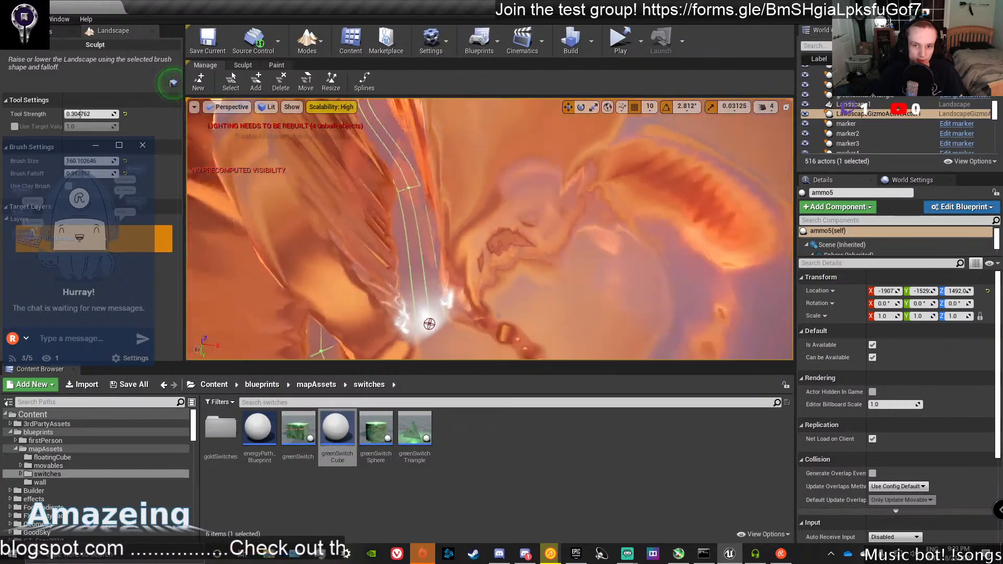
right_click_drag(490, 229, 420, 185)
mouse_move(508, 314)
right_mouse_down()
mouse_move(513, 283)
mouse_move(491, 282)
right_mouse_up()
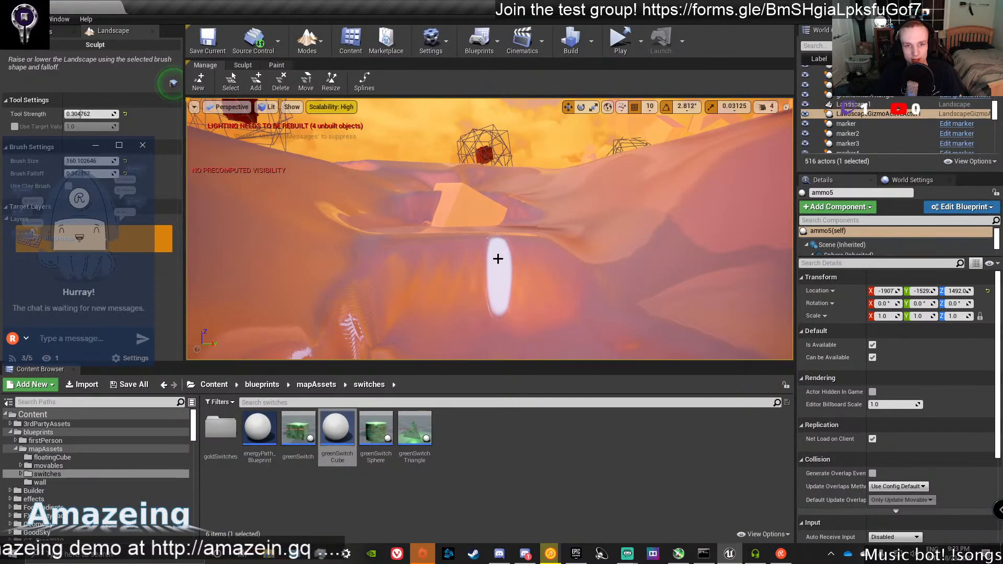
mouse_move(497, 258)
right_mouse_down()
mouse_move(495, 298)
mouse_move(511, 230)
right_mouse_up()
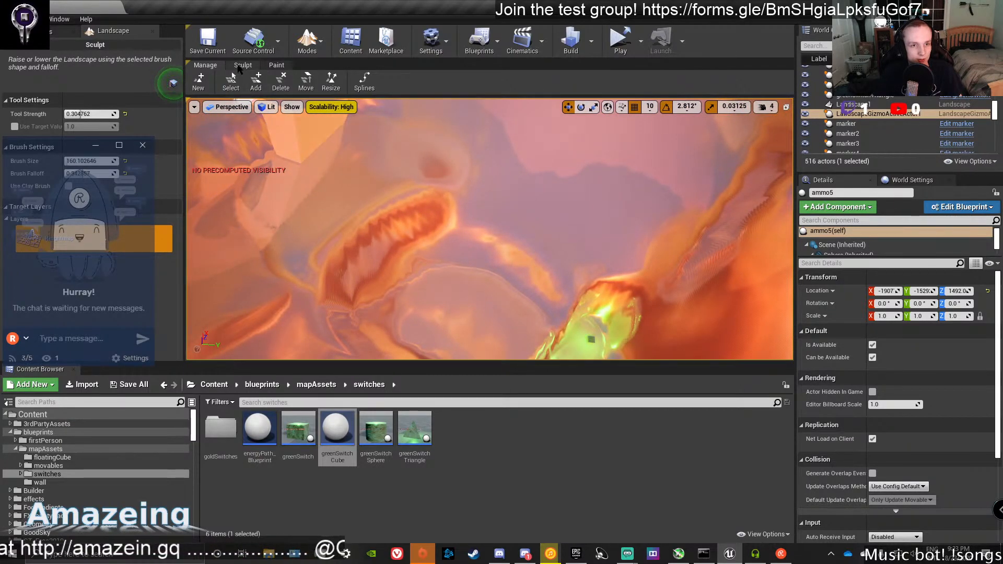
left_click(242, 64)
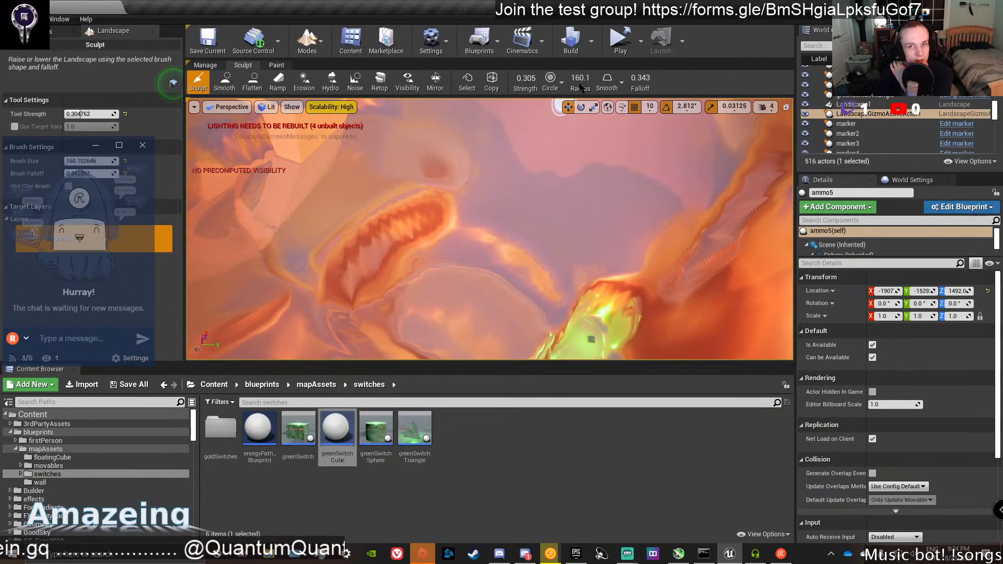
left_click_drag(579, 77, 587, 77)
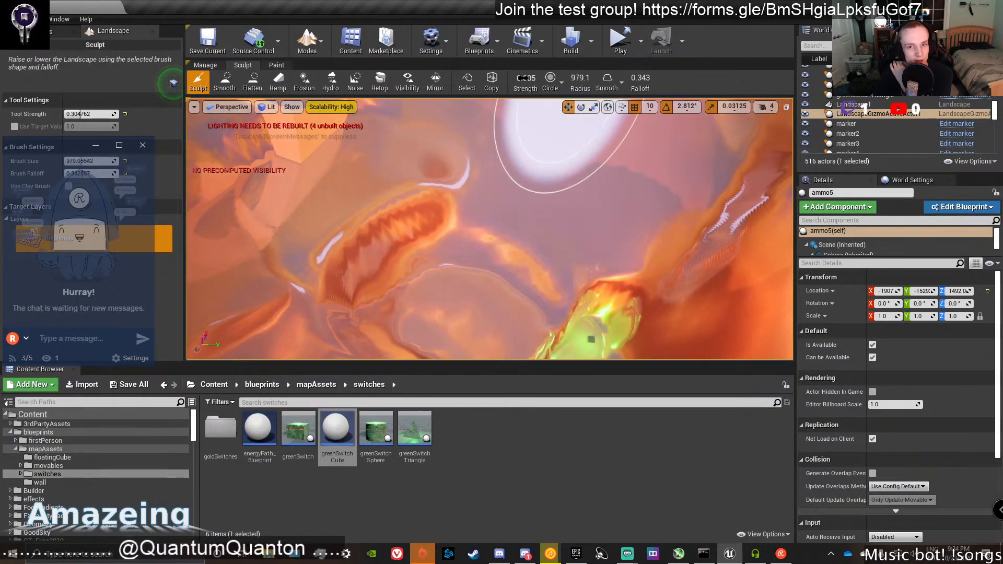
mouse_move(523, 78)
left_mouse_down()
mouse_move(538, 78)
mouse_move(529, 78)
left_mouse_up()
left_click_drag(640, 78, 633, 77)
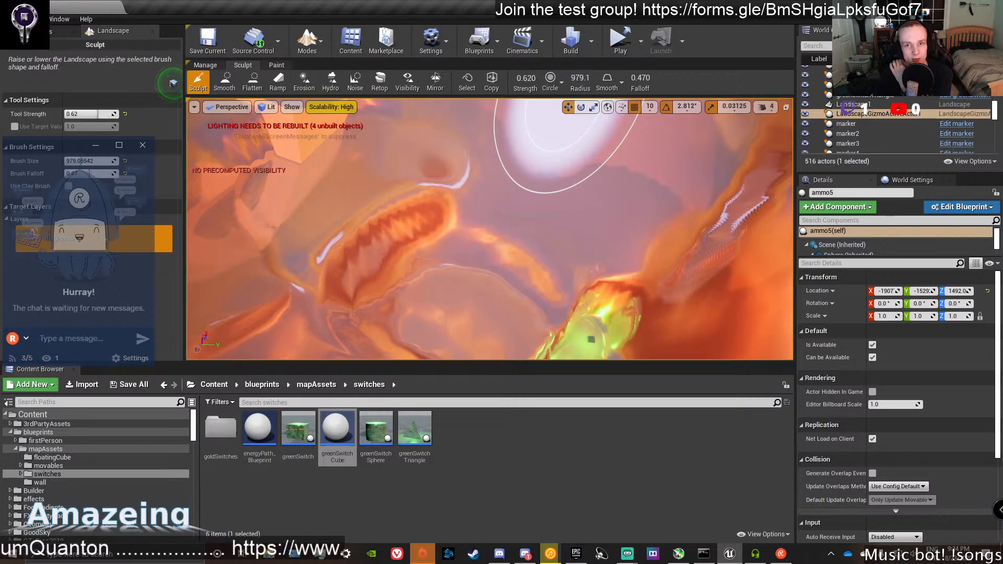
Try sculpting the slope above the green switch, reduce the brush radius to 516.4 for a second attempt, and undo both strokes.
mouse_move(567, 112)
left_mouse_down()
mouse_move(427, 253)
mouse_move(494, 285)
mouse_move(538, 170)
mouse_move(562, 213)
mouse_move(495, 179)
mouse_move(545, 201)
left_mouse_up()
mouse_move(544, 201)
right_mouse_down()
mouse_move(540, 167)
mouse_move(538, 276)
mouse_move(546, 261)
mouse_move(522, 287)
mouse_move(501, 195)
right_mouse_up()
key("ctrl+z")
left_click_drag(579, 78, 576, 78)
mouse_move(508, 174)
left_mouse_down()
mouse_move(575, 158)
mouse_move(540, 166)
left_mouse_up()
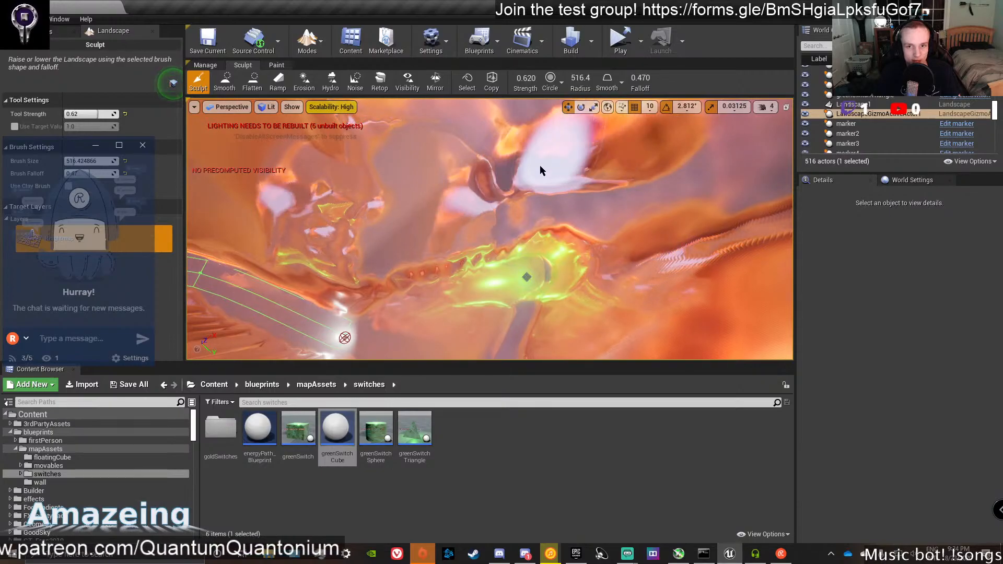
mouse_move(540, 165)
right_mouse_down()
mouse_move(512, 154)
mouse_move(533, 154)
right_mouse_up()
key("ctrl+z")
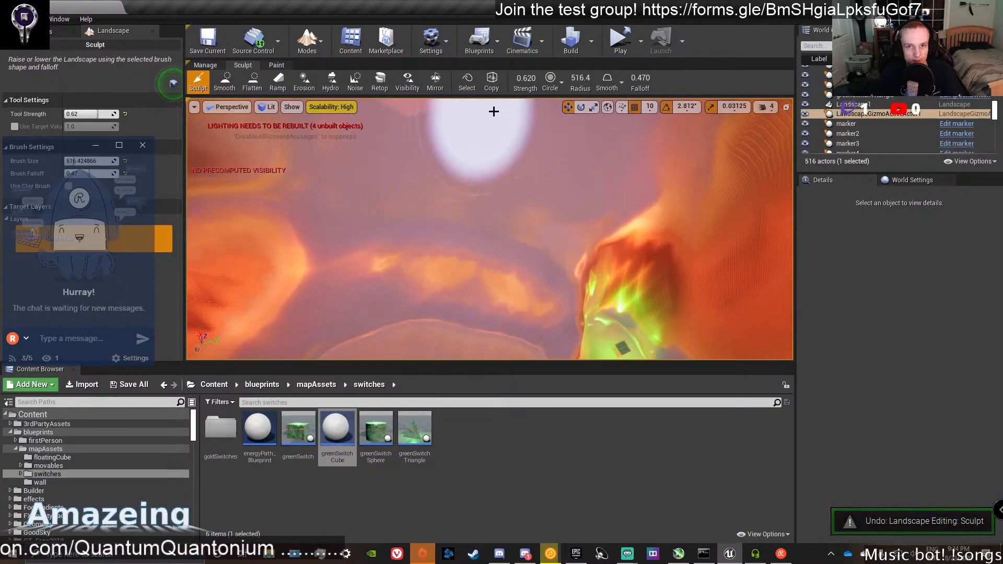
Switch to the Flatten tool, try flattening the slope above the green switch, and undo the stroke.
left_click(253, 81)
right_click_drag(542, 208, 541, 212)
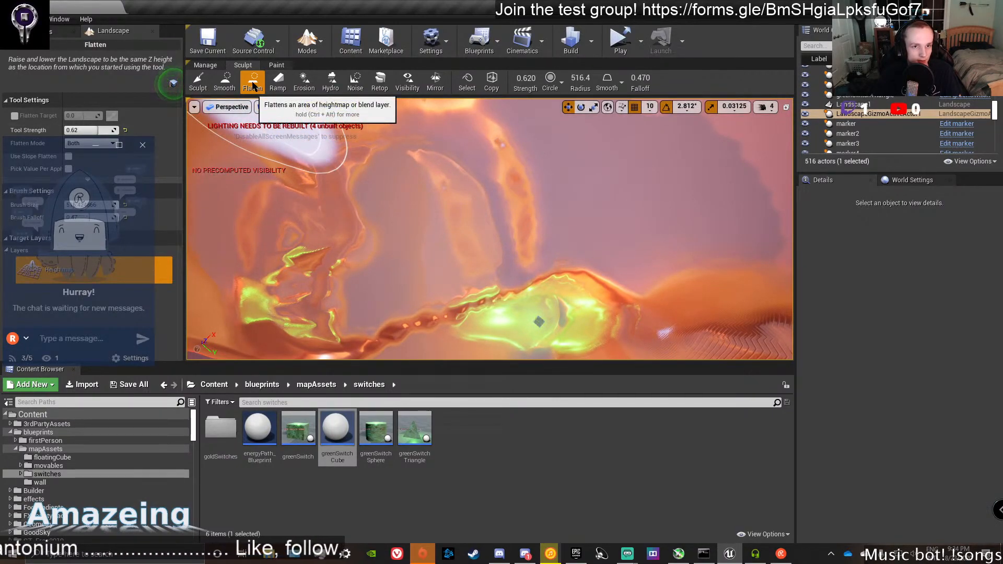
key("ctrl+alt")
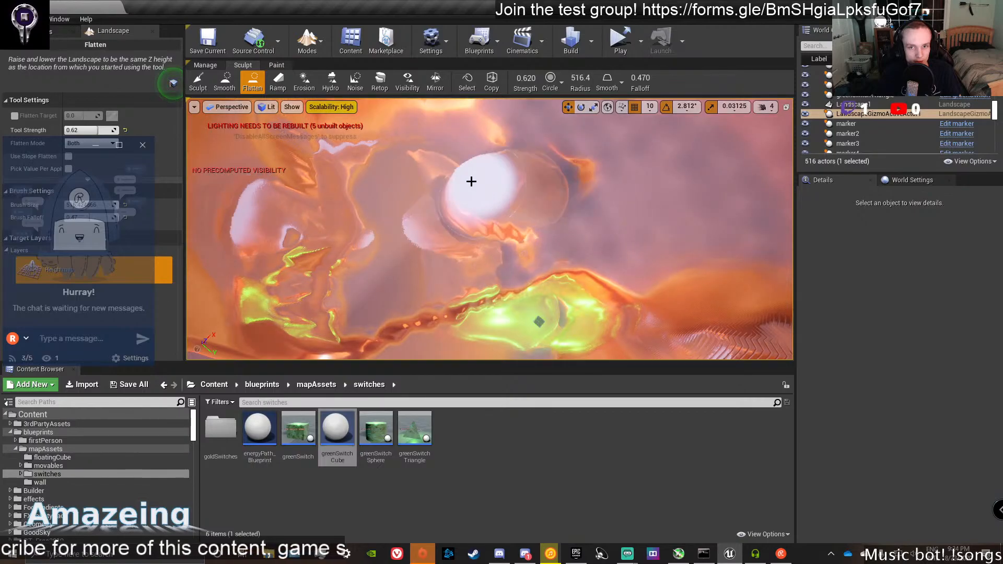
mouse_move(471, 181)
left_mouse_down()
mouse_move(486, 212)
mouse_move(512, 199)
left_mouse_up()
key("w")
mouse_move(512, 199)
right_mouse_down()
mouse_move(481, 141)
mouse_move(493, 190)
mouse_move(517, 162)
mouse_move(585, 141)
mouse_move(590, 177)
mouse_move(600, 148)
right_mouse_up()
key("ctrl+z")
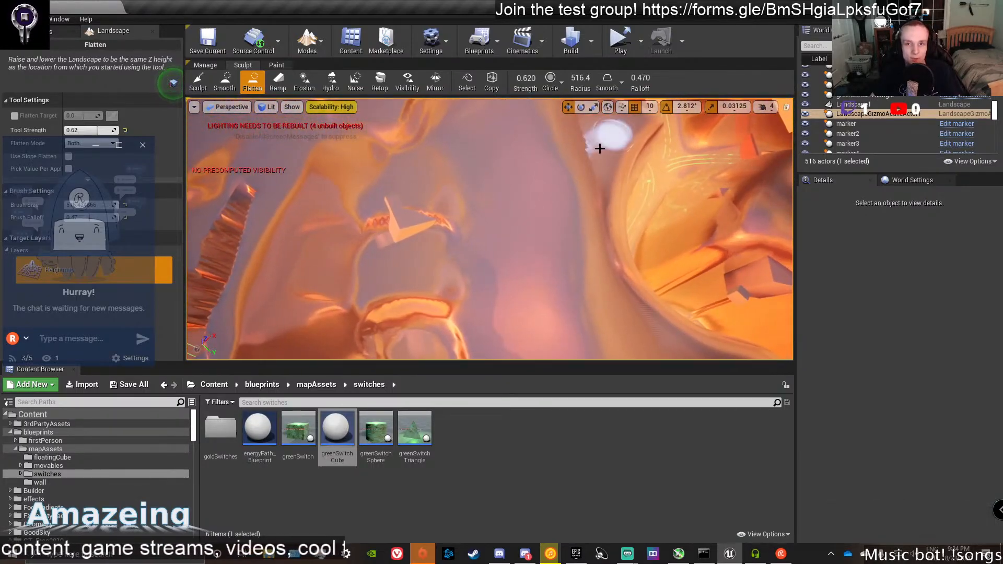
Flatten the ground between the green switch and the neighbouring ridge, and undo the last stroke.
mouse_move(441, 315)
right_mouse_down()
mouse_move(425, 330)
mouse_move(429, 298)
mouse_move(449, 313)
mouse_move(470, 303)
right_mouse_up()
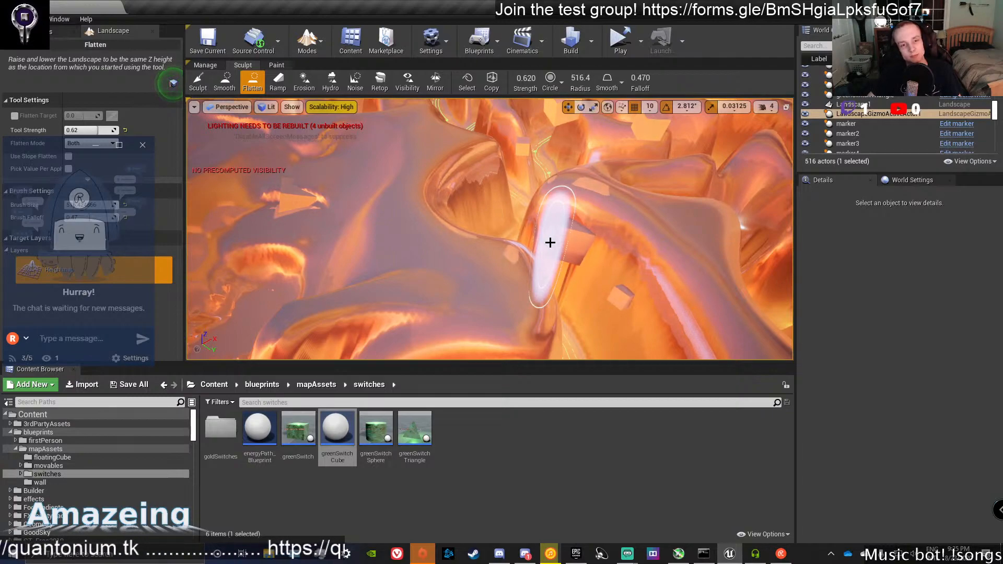
right_click_drag(550, 243, 550, 243)
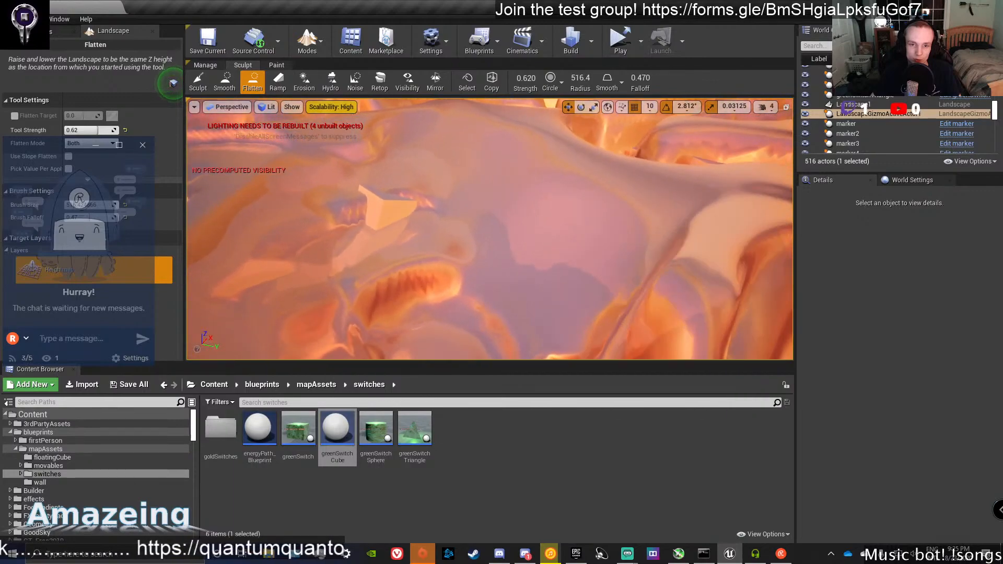
right_click_drag(550, 242, 550, 242)
left_click_drag(464, 257, 549, 263)
mouse_move(488, 208)
left_mouse_down()
mouse_move(587, 213)
mouse_move(594, 242)
left_mouse_up()
right_click_drag(593, 242, 498, 258)
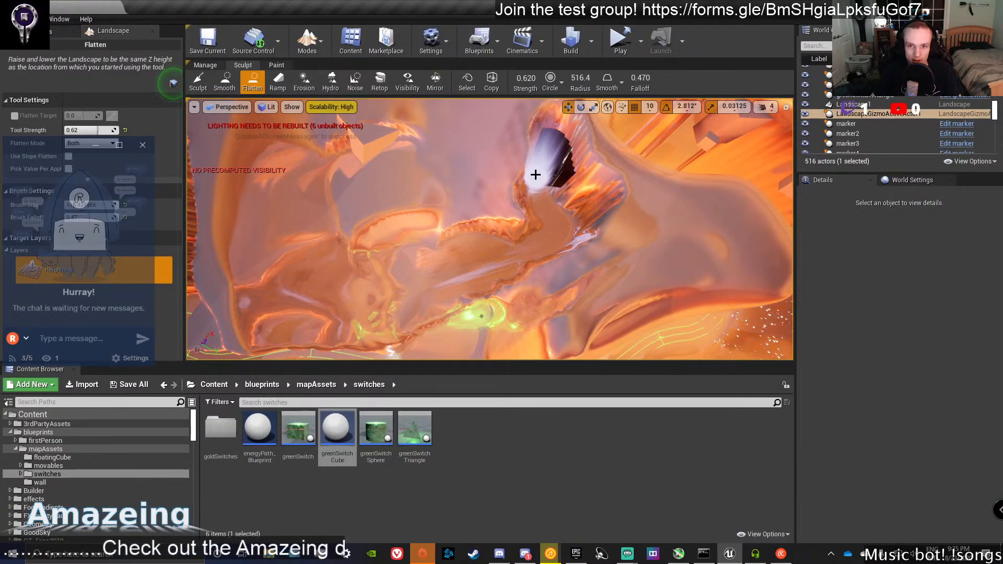
right_click_drag(534, 170, 524, 203)
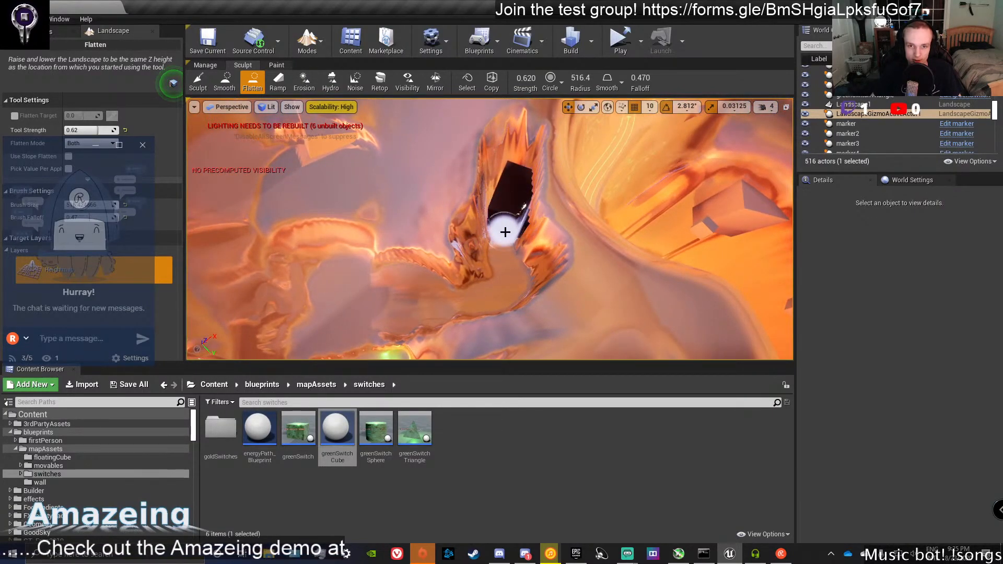
key("ctrl+z")
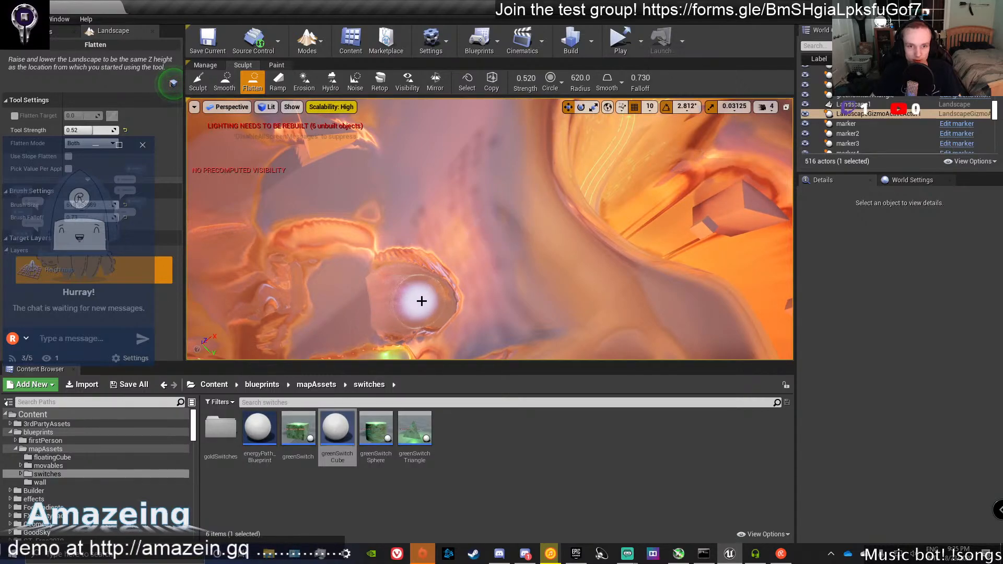
Flatten a path up the slope alongside the ridge with strength 0.520, radius 620.0 and falloff 0.730.
mouse_move(494, 278)
left_mouse_down()
mouse_move(505, 268)
mouse_move(507, 286)
mouse_move(503, 258)
left_mouse_up()
mouse_move(503, 258)
right_mouse_down()
mouse_move(508, 268)
mouse_move(485, 244)
mouse_move(511, 239)
right_mouse_up()
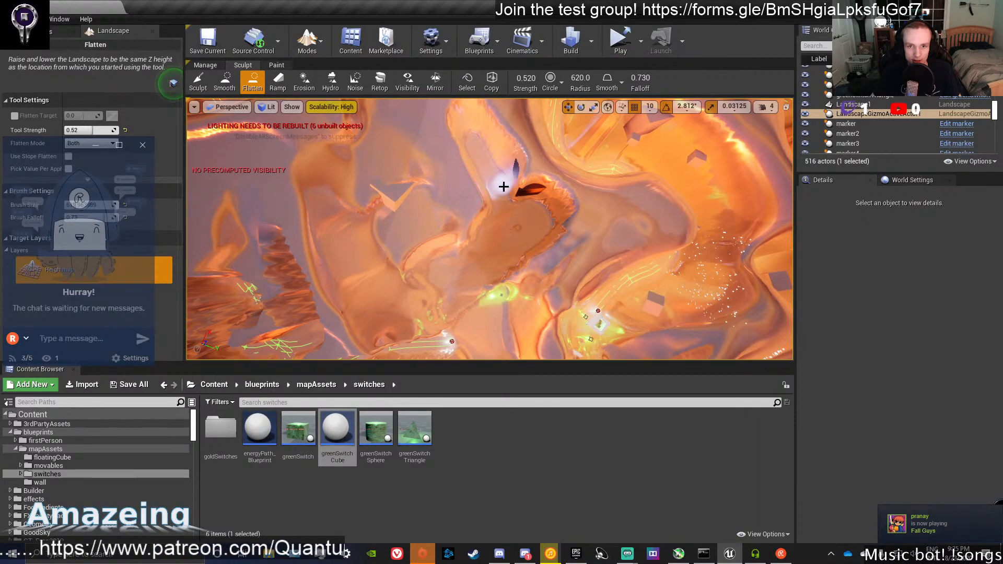
mouse_move(467, 147)
right_mouse_down()
mouse_move(463, 190)
mouse_move(501, 249)
mouse_move(496, 275)
mouse_move(457, 217)
mouse_move(287, 330)
mouse_move(500, 241)
mouse_move(490, 235)
right_mouse_up()
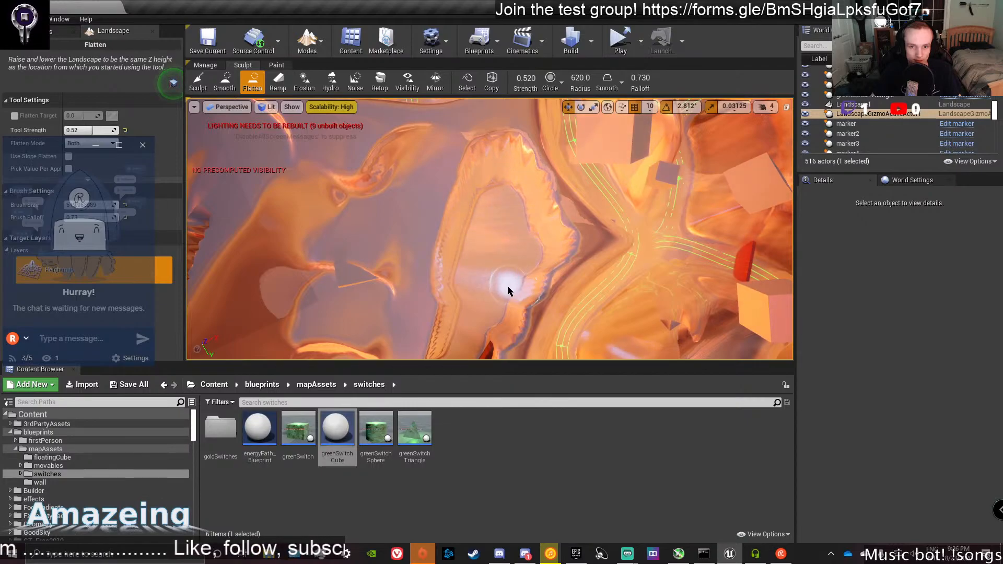
mouse_move(482, 297)
right_mouse_down()
mouse_move(463, 248)
mouse_move(437, 296)
right_mouse_up()
Smooth the jagged edges of the flattened path near the red cube with the Smooth tool, undoing the first attempt.
left_click(226, 81)
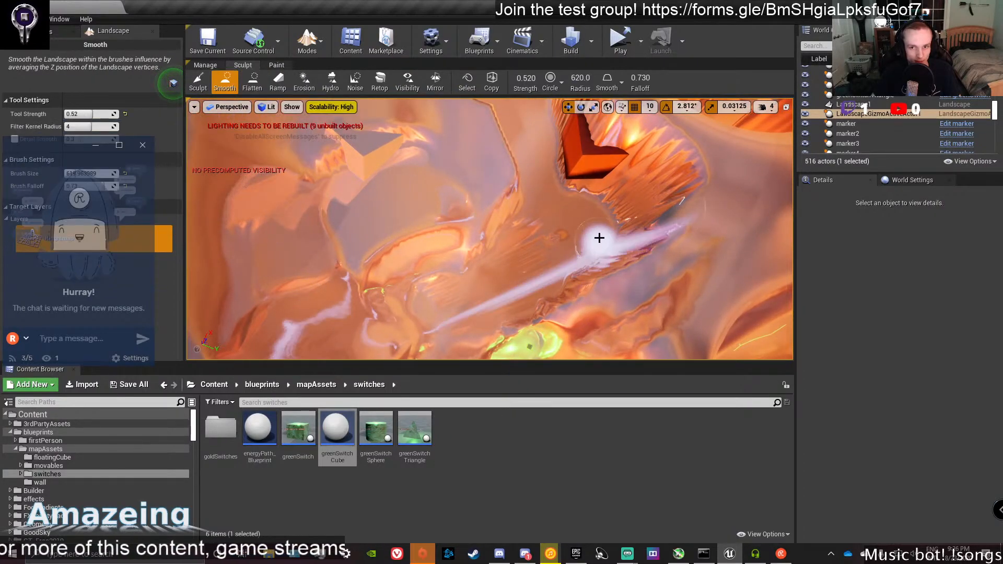
mouse_move(599, 237)
left_mouse_down()
mouse_move(609, 230)
mouse_move(577, 199)
mouse_move(615, 208)
left_mouse_up()
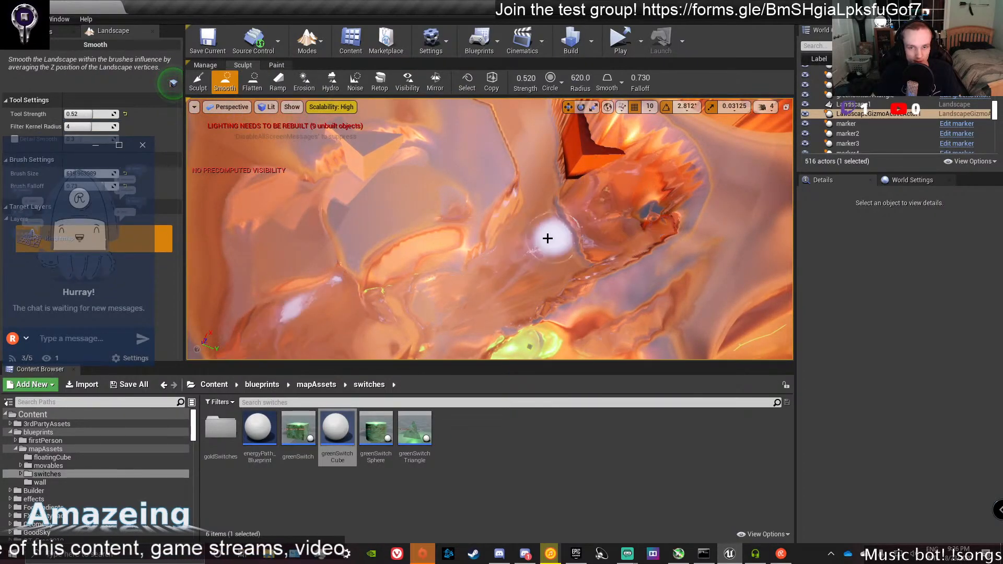
right_click_drag(547, 238, 430, 188)
key("ctrl+z")
mouse_move(468, 226)
right_mouse_down()
mouse_move(460, 201)
mouse_move(246, 204)
mouse_move(530, 281)
right_mouse_up()
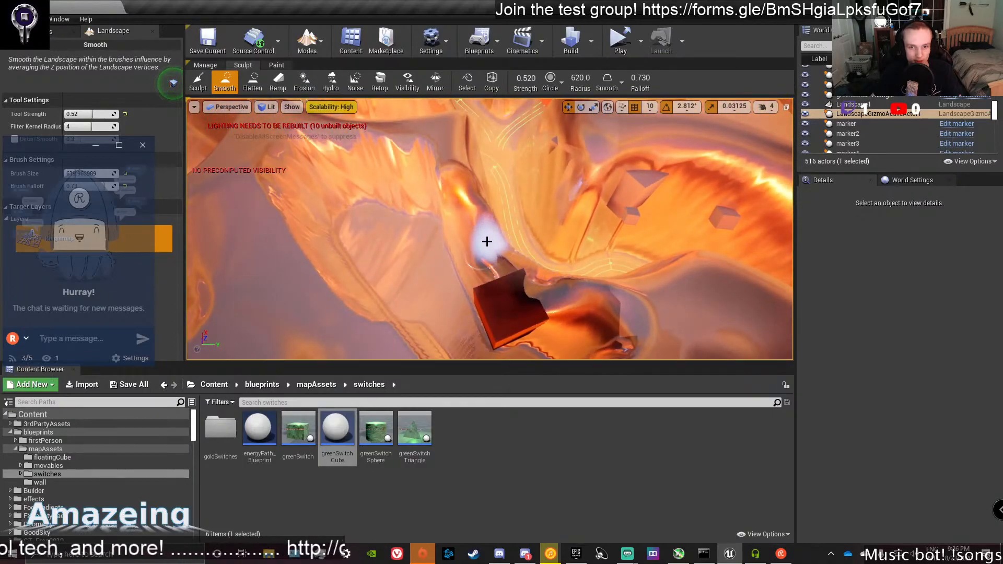
left_click_drag(487, 241, 467, 258)
left_click_drag(410, 198, 363, 194)
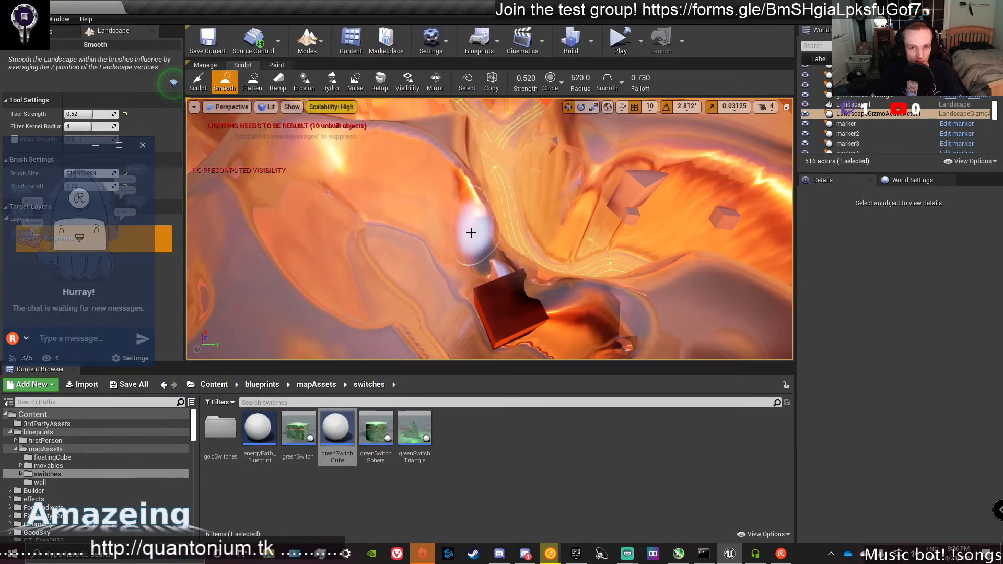
Smooth the landscape below and beside the red cube with strength 0.520, radius 620.0 and falloff 0.730.
right_click_drag(471, 233, 502, 249)
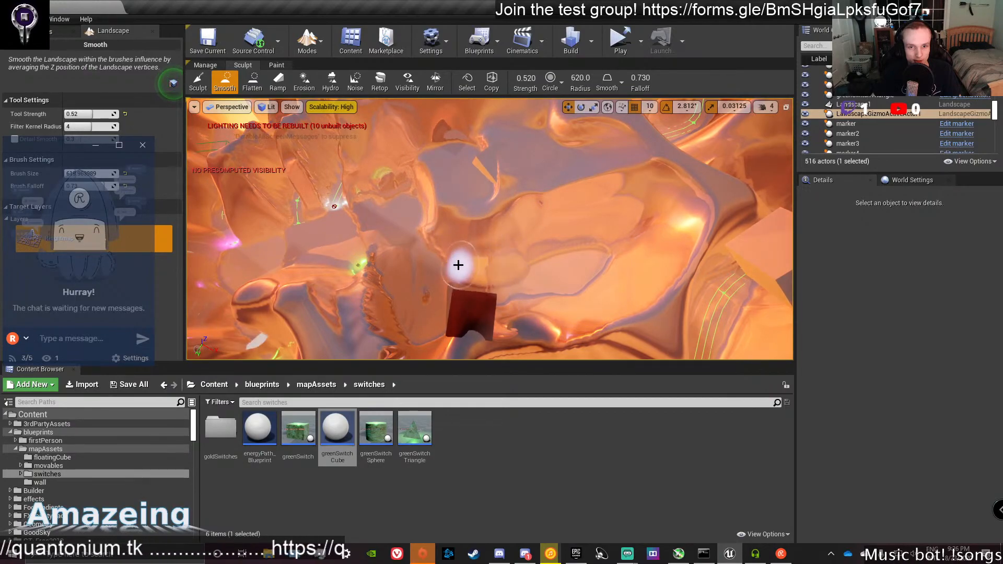
mouse_move(458, 265)
right_mouse_down()
mouse_move(527, 245)
mouse_move(580, 198)
mouse_move(645, 201)
mouse_move(632, 204)
right_mouse_up()
mouse_move(458, 277)
left_mouse_down()
mouse_move(457, 308)
mouse_move(477, 291)
mouse_move(435, 284)
left_mouse_up()
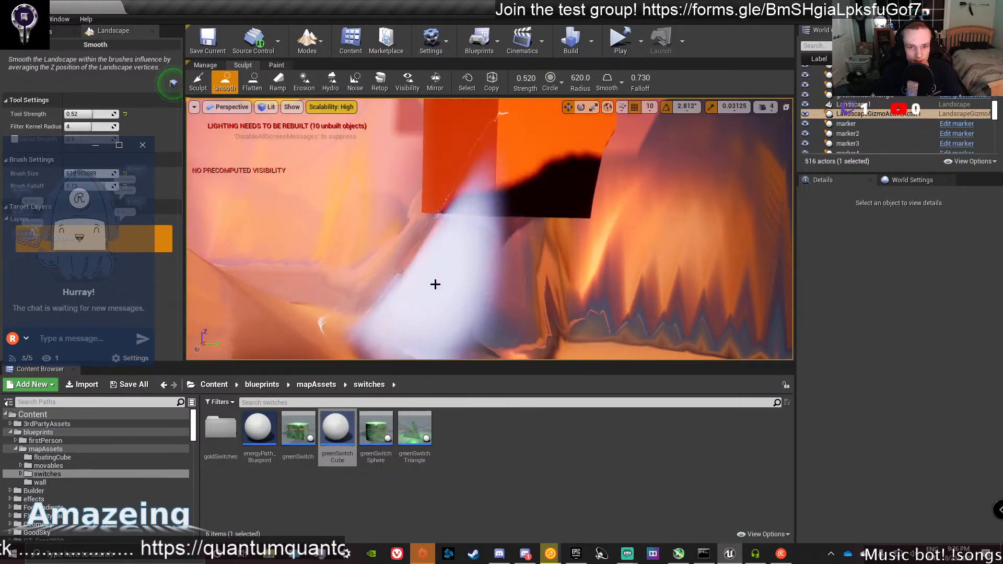
mouse_move(435, 285)
right_mouse_down()
mouse_move(418, 292)
mouse_move(486, 293)
right_mouse_up()
left_click_drag(418, 282, 383, 268)
right_click_drag(383, 268, 413, 262)
left_click_drag(439, 282, 486, 299)
right_click_drag(485, 299, 470, 324)
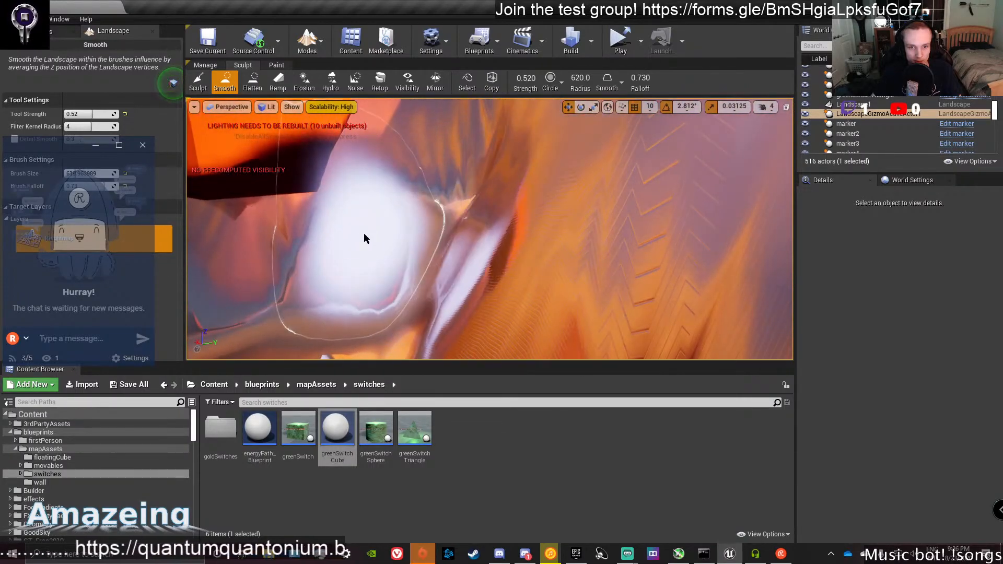
Smooth the hollow and rounded ridge next to the red cube, extending the strokes down the adjoining slope.
mouse_move(364, 234)
right_mouse_down()
mouse_move(334, 230)
mouse_move(366, 261)
right_mouse_up()
mouse_move(543, 293)
left_mouse_down()
mouse_move(566, 300)
mouse_move(499, 240)
left_mouse_up()
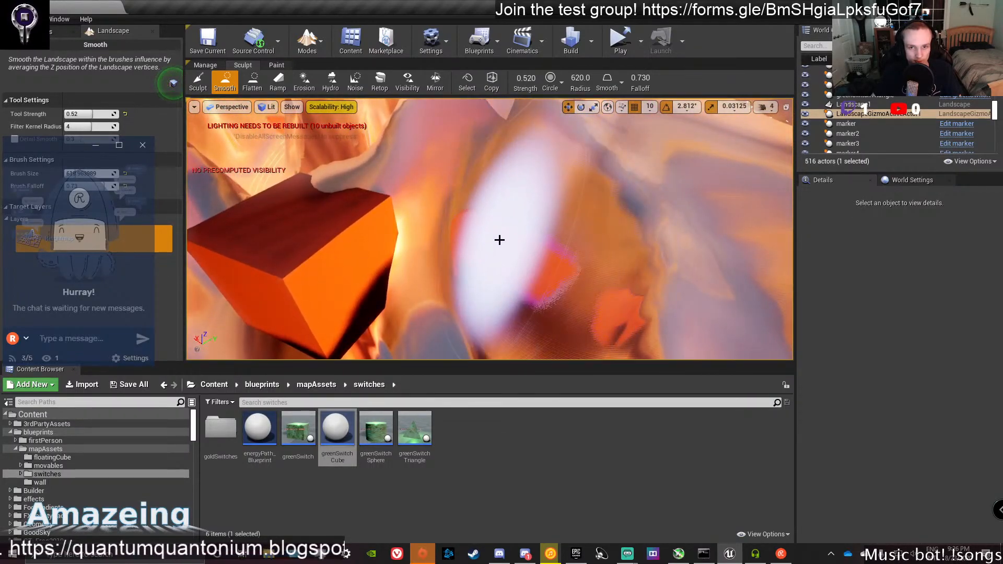
mouse_move(500, 240)
right_mouse_down()
mouse_move(496, 198)
mouse_move(504, 209)
right_mouse_up()
mouse_move(522, 225)
left_mouse_down()
mouse_move(537, 220)
mouse_move(459, 237)
mouse_move(446, 282)
left_mouse_up()
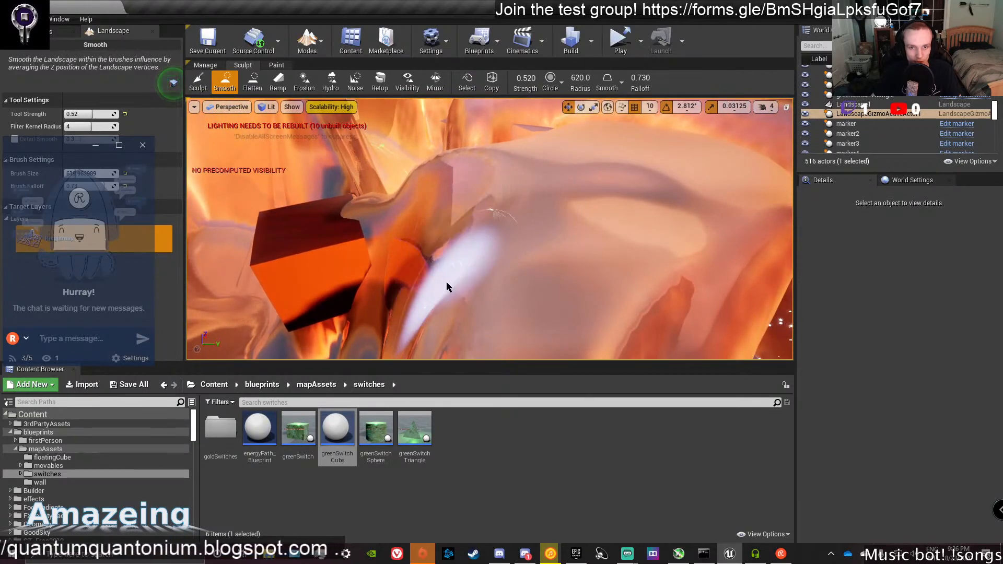
right_click_drag(447, 282, 470, 355)
left_click_drag(485, 280, 479, 274)
right_click_drag(479, 274, 543, 256)
mouse_move(470, 273)
left_mouse_down()
mouse_move(326, 260)
mouse_move(388, 265)
left_mouse_up()
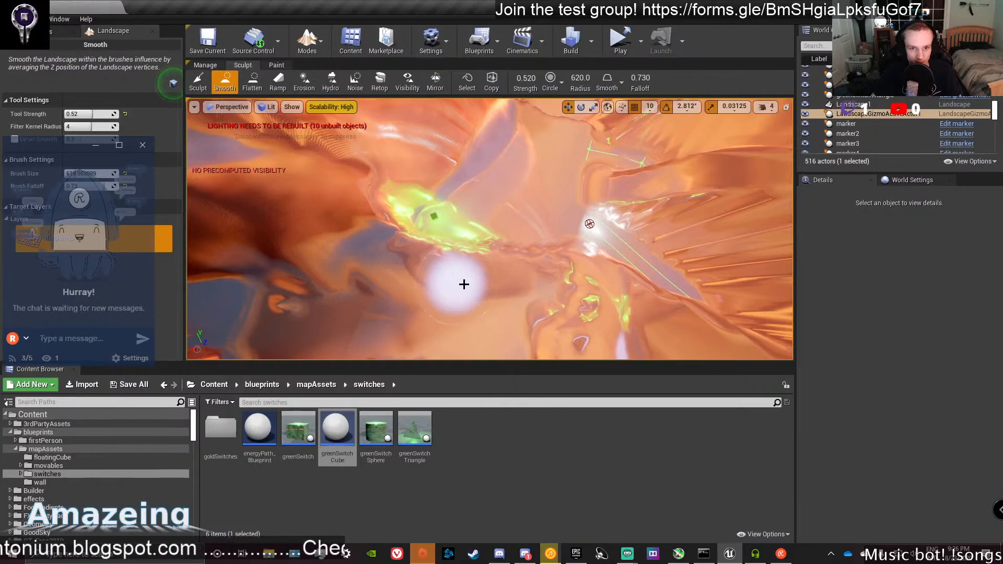
Switch to the Sculpt tool and reshape the slope beside the red cube with strength 0.520.
mouse_move(464, 284)
right_mouse_down()
mouse_move(470, 250)
mouse_move(460, 220)
mouse_move(423, 203)
mouse_move(420, 214)
mouse_move(339, 230)
mouse_move(360, 272)
mouse_move(350, 232)
mouse_move(334, 228)
mouse_move(358, 222)
mouse_move(376, 261)
mouse_move(379, 245)
mouse_move(358, 227)
mouse_move(370, 266)
mouse_move(360, 287)
mouse_move(256, 232)
right_mouse_up()
key("w")
key("s")
key("w")
left_click(205, 84)
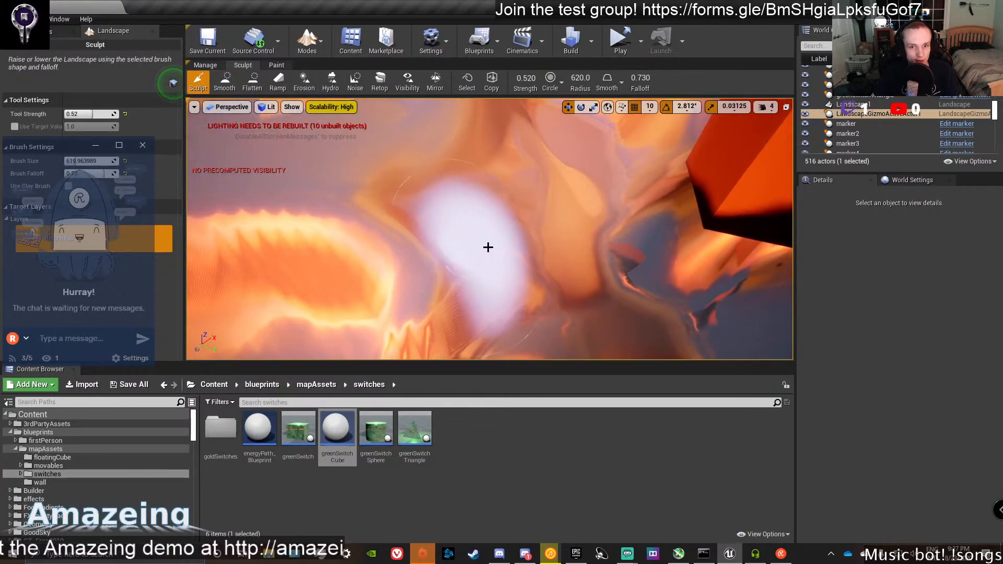
mouse_move(421, 209)
left_mouse_down()
mouse_move(440, 243)
mouse_move(501, 204)
mouse_move(514, 166)
mouse_move(509, 189)
left_mouse_up()
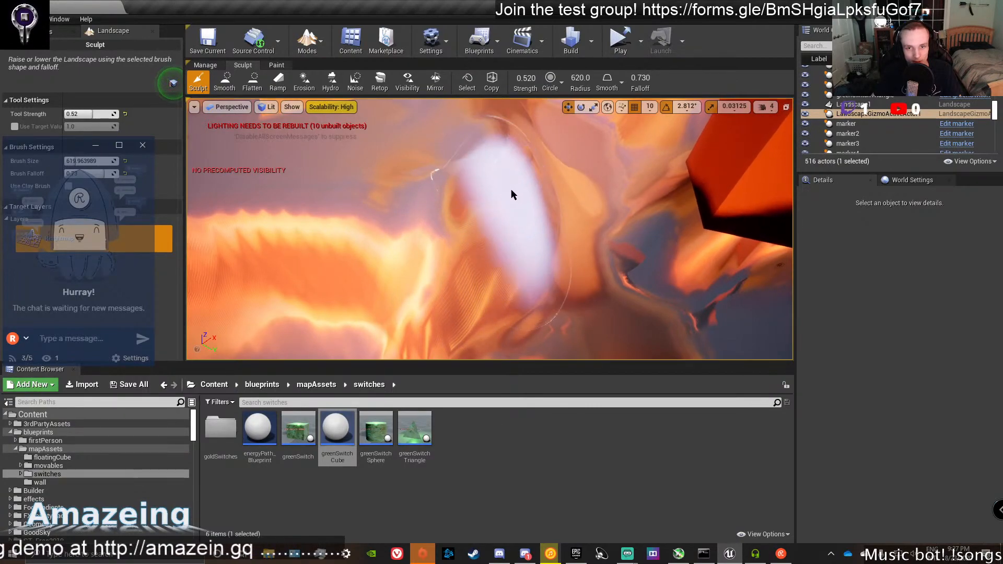
Sculpt the ridge near the red cube and raise the dip in the terrain directly behind the cube.
mouse_move(507, 194)
right_mouse_down()
mouse_move(460, 230)
mouse_move(595, 212)
mouse_move(626, 173)
mouse_move(407, 203)
mouse_move(669, 191)
mouse_move(648, 214)
mouse_move(595, 222)
mouse_move(486, 198)
mouse_move(381, 227)
mouse_move(308, 207)
mouse_move(301, 283)
mouse_move(282, 300)
right_mouse_up()
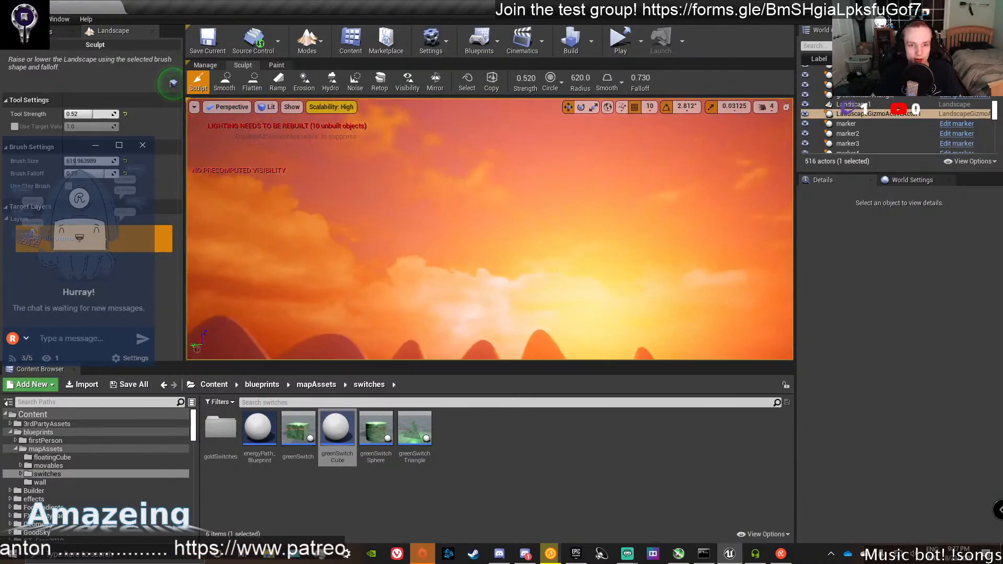
right_click_drag(418, 209, 585, 272)
right_click_drag(491, 230, 652, 235)
mouse_move(428, 230)
right_mouse_down()
mouse_move(449, 313)
mouse_move(481, 303)
right_mouse_up()
left_click_drag(480, 262, 478, 251)
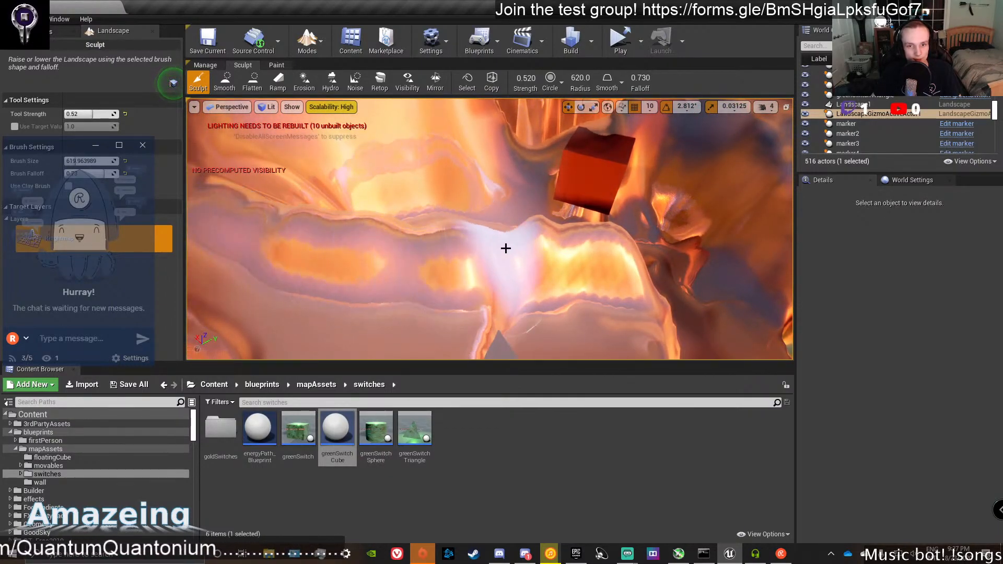
right_click_drag(505, 246, 537, 245)
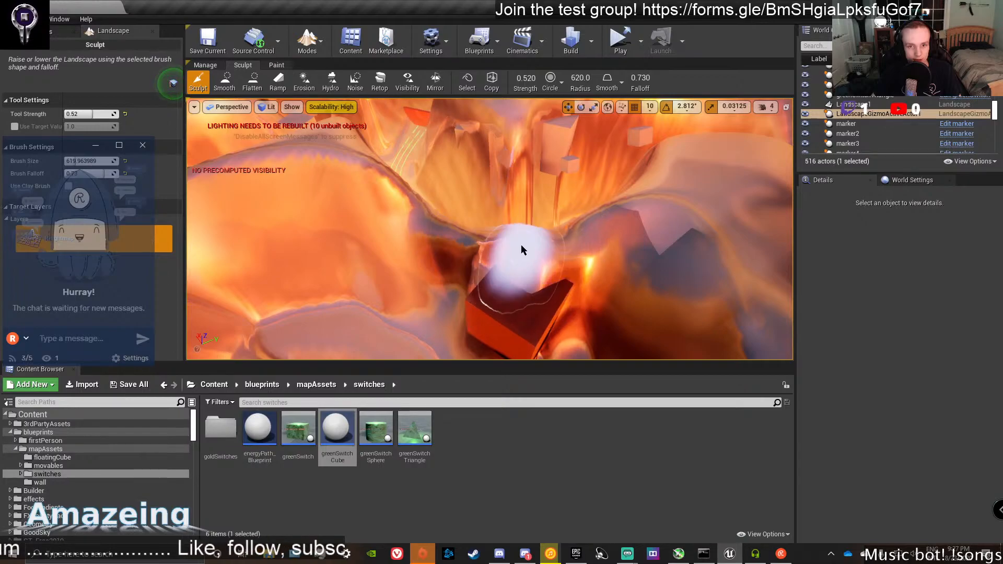
mouse_move(521, 250)
left_mouse_down()
mouse_move(519, 235)
mouse_move(429, 211)
left_mouse_up()
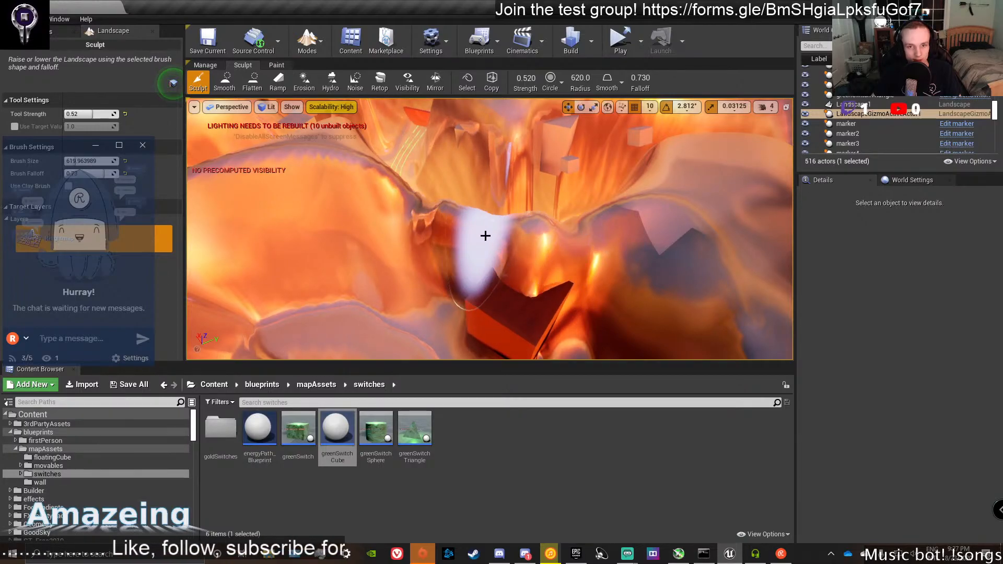
Flatten the narrow passage beside the red cube using the Flatten tool with radius 225.5.
mouse_move(571, 250)
right_mouse_down()
mouse_move(444, 242)
mouse_move(371, 254)
mouse_move(413, 256)
right_mouse_up()
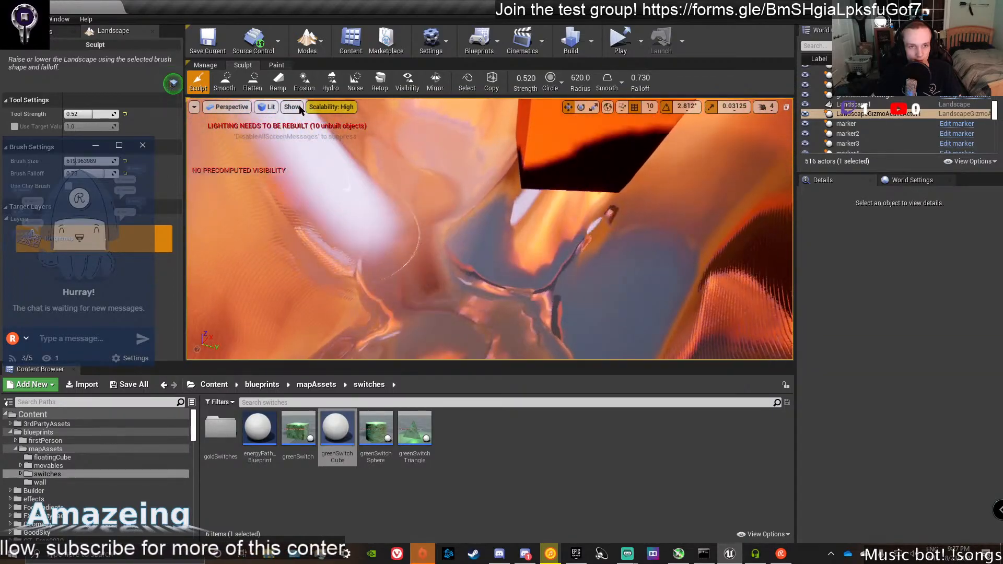
left_click(249, 81)
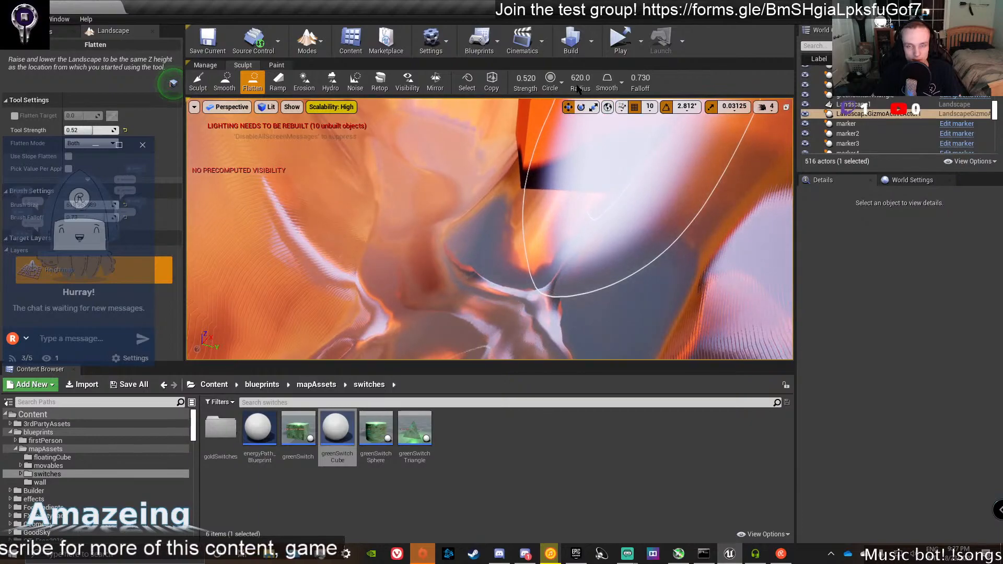
left_click_drag(583, 80, 564, 80)
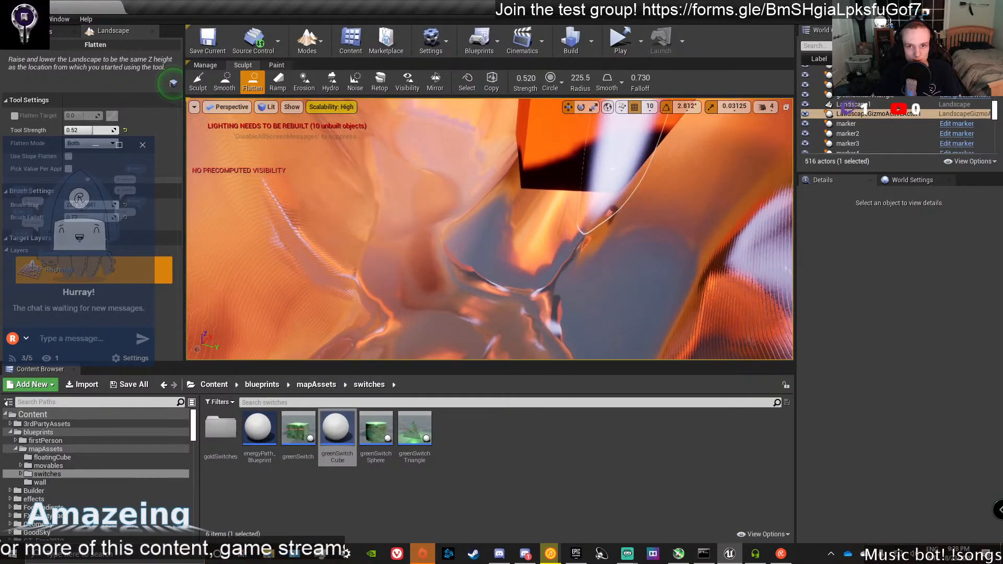
mouse_move(439, 170)
left_mouse_down()
mouse_move(432, 275)
mouse_move(466, 216)
left_mouse_up()
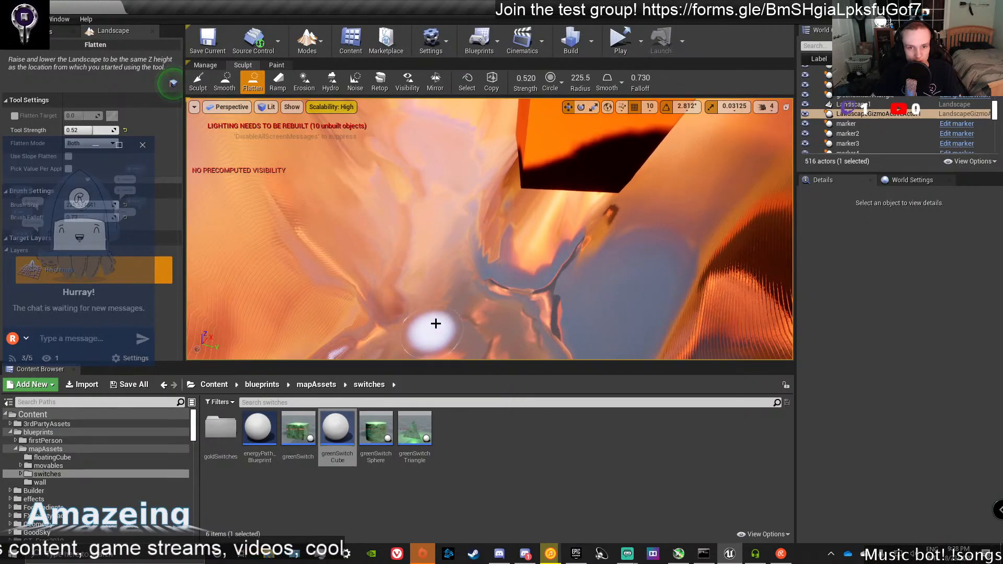
Smooth the flattened passage and the uneven slopes around the red cube with the Smooth tool at radius 225.5.
right_click_drag(418, 334, 419, 261)
mouse_move(490, 229)
right_mouse_down()
mouse_move(509, 302)
mouse_move(483, 245)
mouse_move(504, 248)
mouse_move(483, 269)
mouse_move(496, 256)
mouse_move(367, 217)
right_mouse_up()
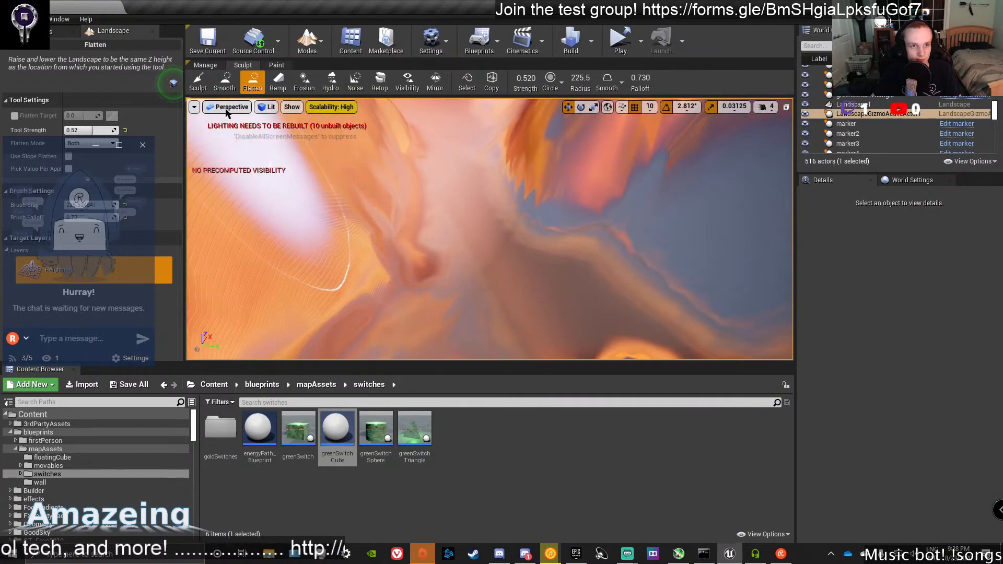
left_click(225, 81)
mouse_move(519, 176)
left_mouse_down()
mouse_move(526, 163)
mouse_move(487, 213)
mouse_move(407, 142)
mouse_move(383, 280)
mouse_move(421, 190)
mouse_move(367, 258)
mouse_move(416, 183)
mouse_move(515, 275)
left_mouse_up()
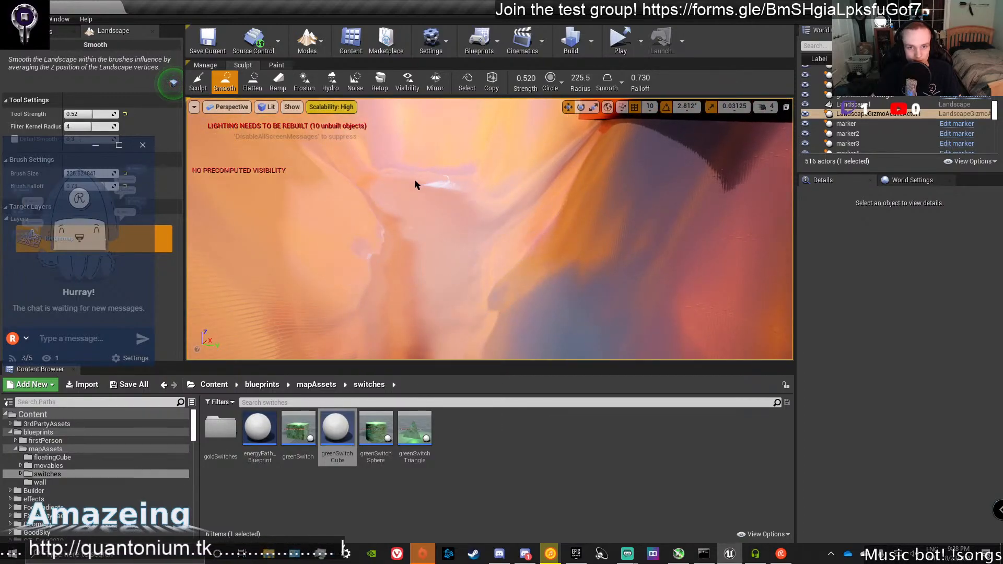
mouse_move(439, 223)
right_mouse_down()
mouse_move(443, 183)
mouse_move(440, 222)
right_mouse_up()
left_click_drag(440, 223, 448, 226)
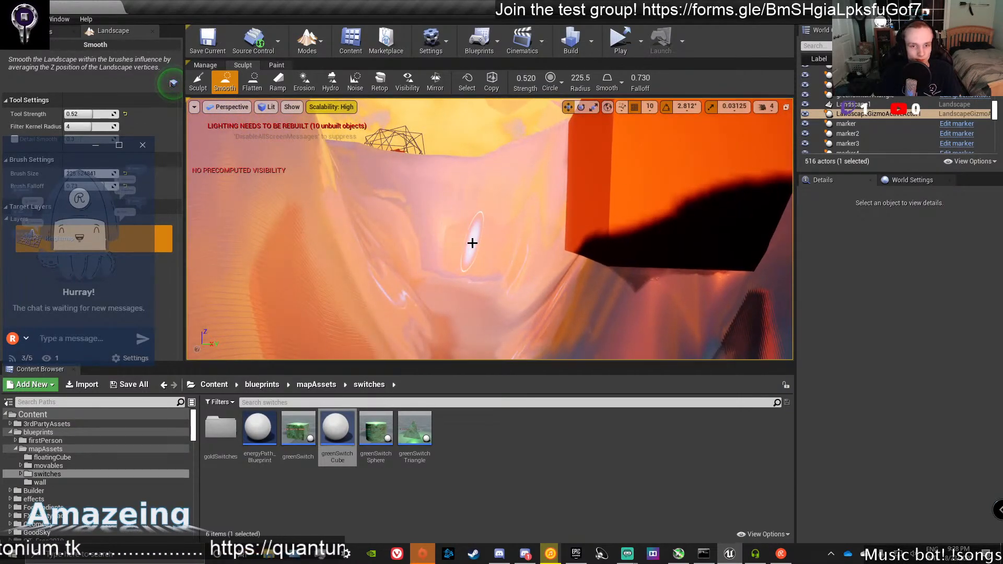
mouse_move(533, 212)
left_mouse_down()
mouse_move(483, 209)
mouse_move(499, 211)
left_mouse_up()
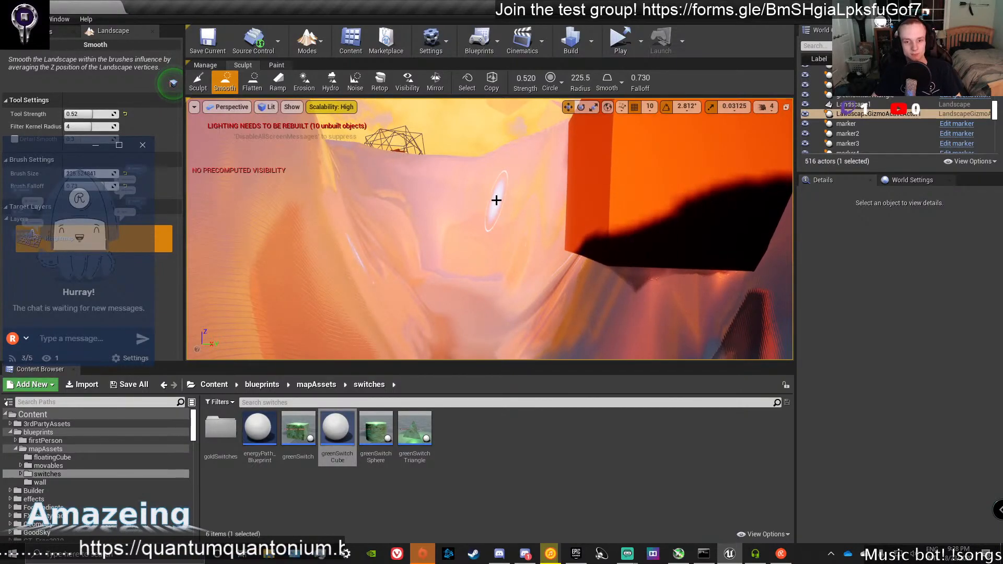
mouse_move(444, 212)
right_mouse_down()
mouse_move(436, 227)
mouse_move(455, 224)
right_mouse_up()
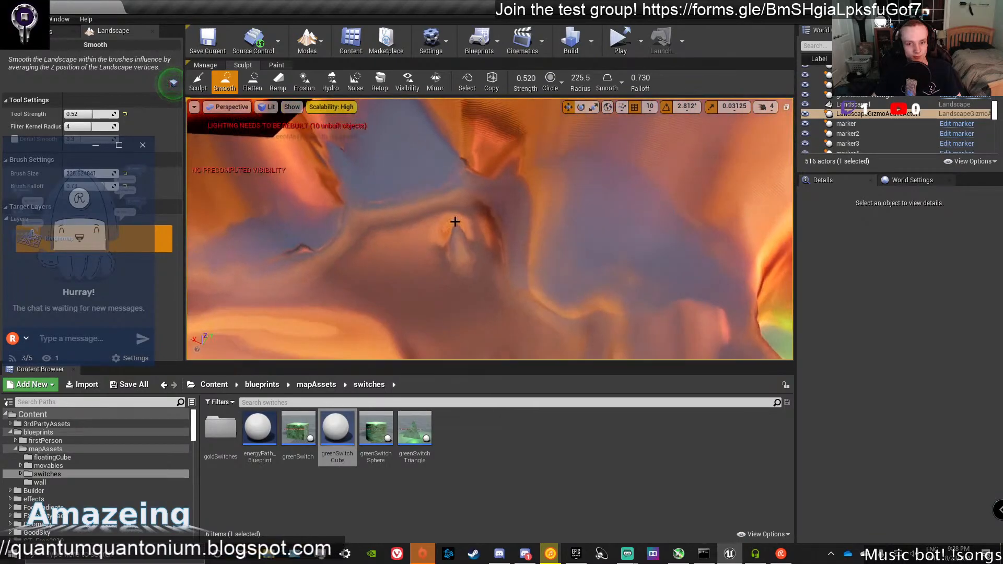
mouse_move(487, 238)
left_mouse_down()
mouse_move(425, 208)
mouse_move(481, 173)
mouse_move(488, 213)
mouse_move(347, 235)
left_mouse_up()
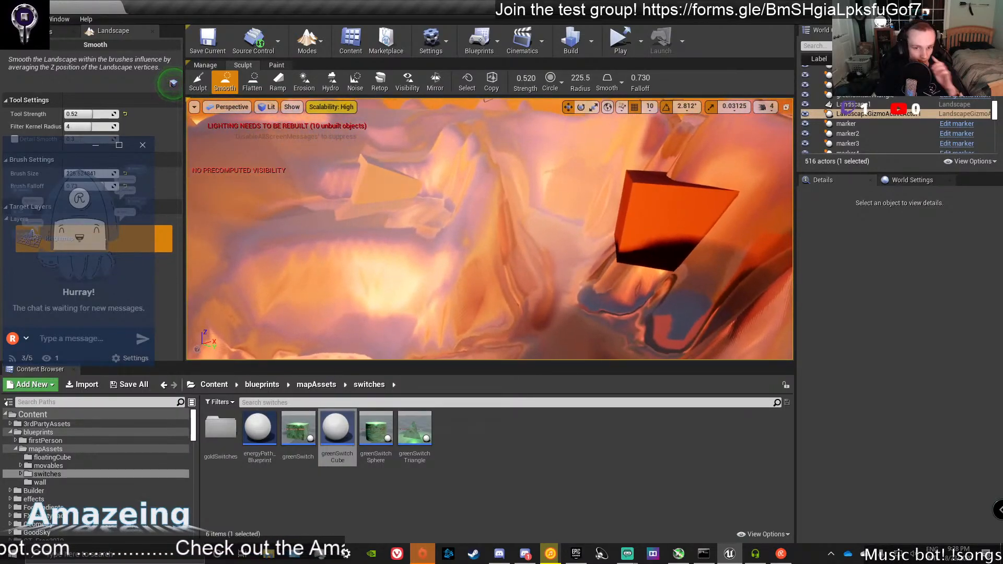
Flatten a wide ledge across the steep slope near the red cube with strength 0.520 and radius 225.5.
mouse_move(470, 225)
right_mouse_down()
mouse_move(435, 206)
mouse_move(473, 216)
mouse_move(276, 306)
mouse_move(412, 208)
right_mouse_up()
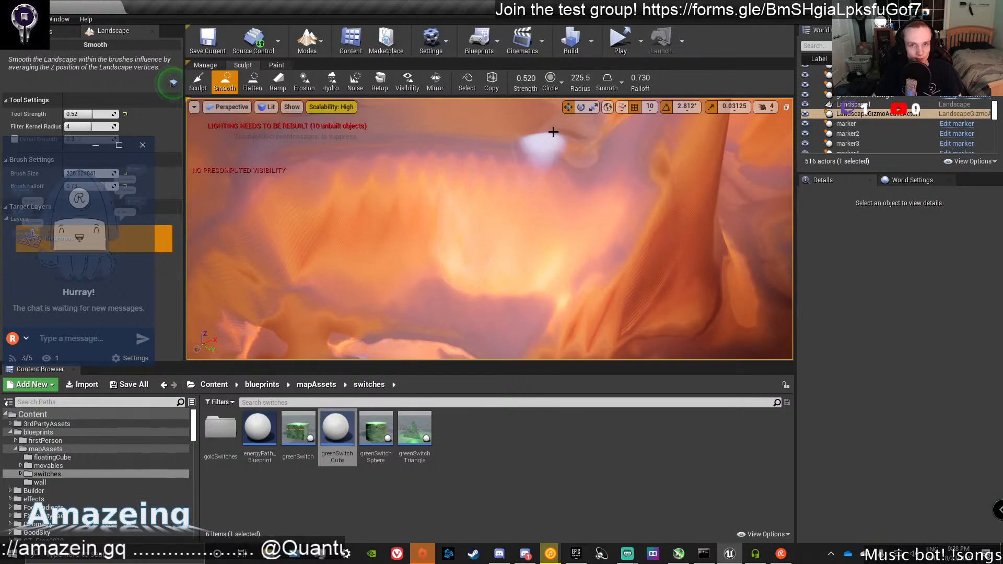
left_click(252, 82)
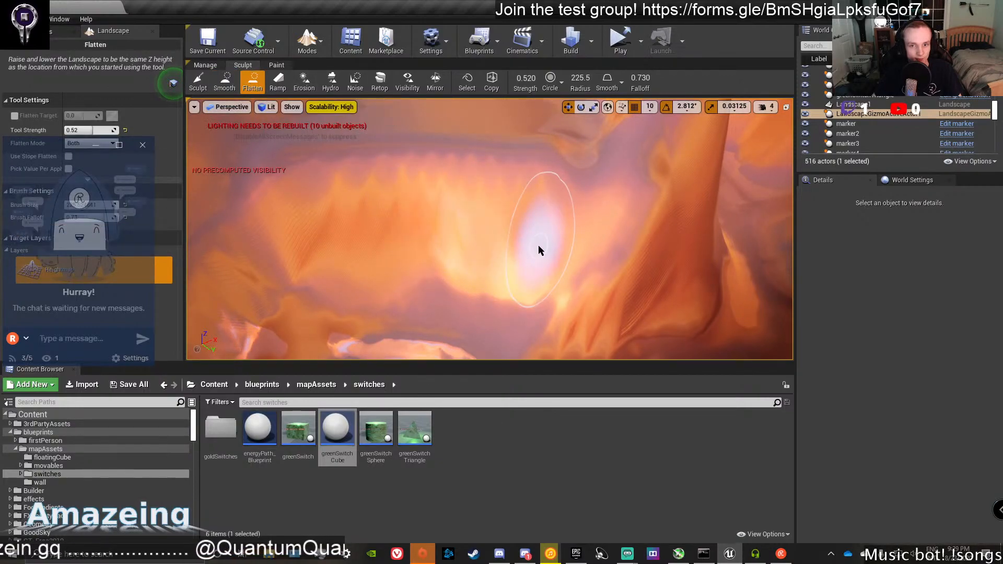
mouse_move(538, 246)
left_mouse_down()
mouse_move(506, 226)
mouse_move(334, 220)
mouse_move(539, 209)
mouse_move(378, 186)
left_mouse_up()
left_click_drag(458, 205, 428, 238)
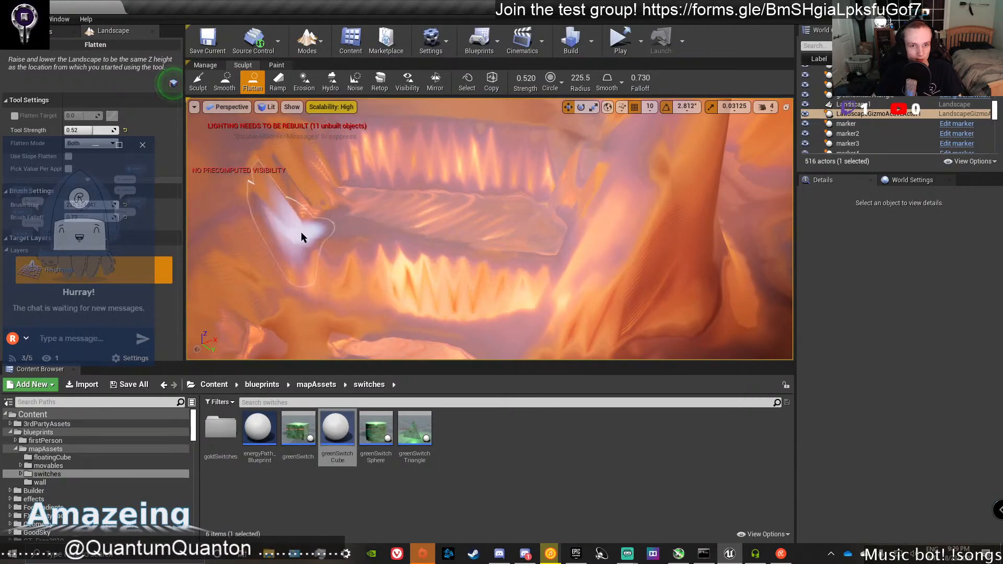
mouse_move(302, 237)
left_mouse_down()
mouse_move(538, 242)
mouse_move(456, 181)
mouse_move(321, 211)
left_mouse_up()
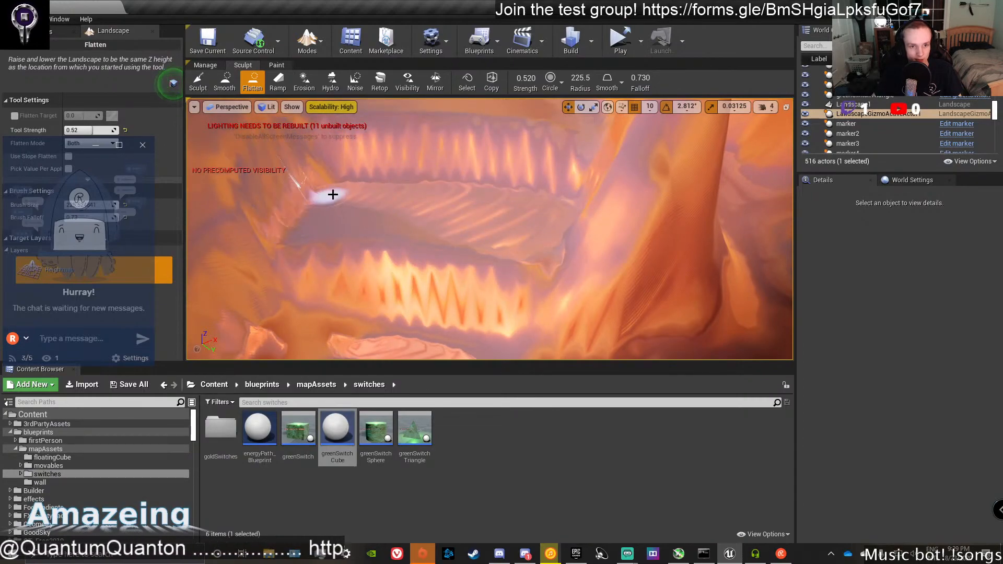
mouse_move(333, 194)
right_mouse_down()
mouse_move(366, 175)
mouse_move(360, 208)
mouse_move(439, 196)
mouse_move(491, 201)
mouse_move(444, 209)
mouse_move(351, 293)
right_mouse_up()
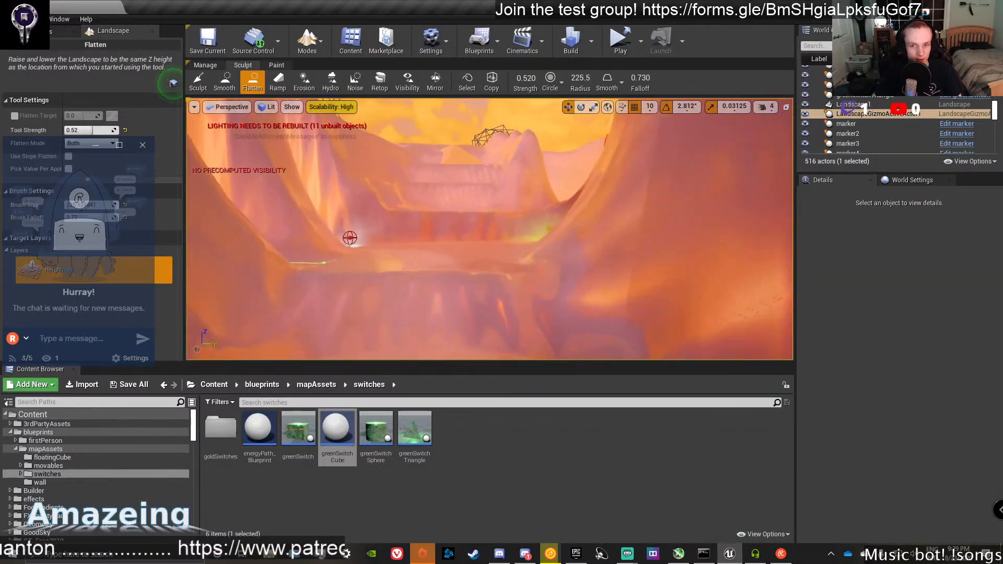
mouse_move(349, 238)
right_mouse_down()
mouse_move(441, 233)
mouse_move(432, 262)
mouse_move(319, 128)
mouse_move(586, 218)
mouse_move(470, 235)
mouse_move(402, 259)
mouse_move(453, 227)
right_mouse_up()
Open the Content/blueprints/mapAssets/wall folder to reach the wall blueprints.
left_click(214, 385)
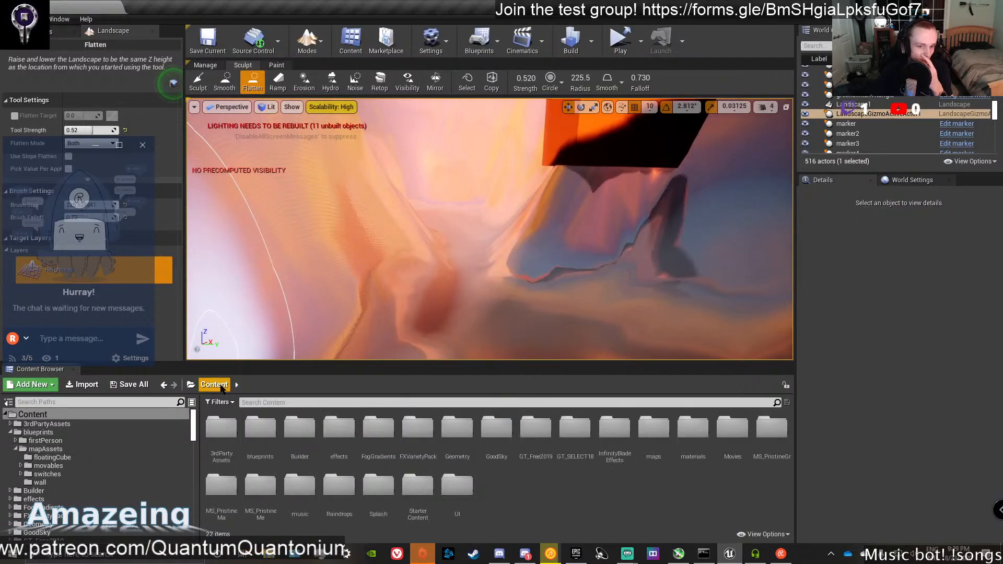
double_click(261, 437)
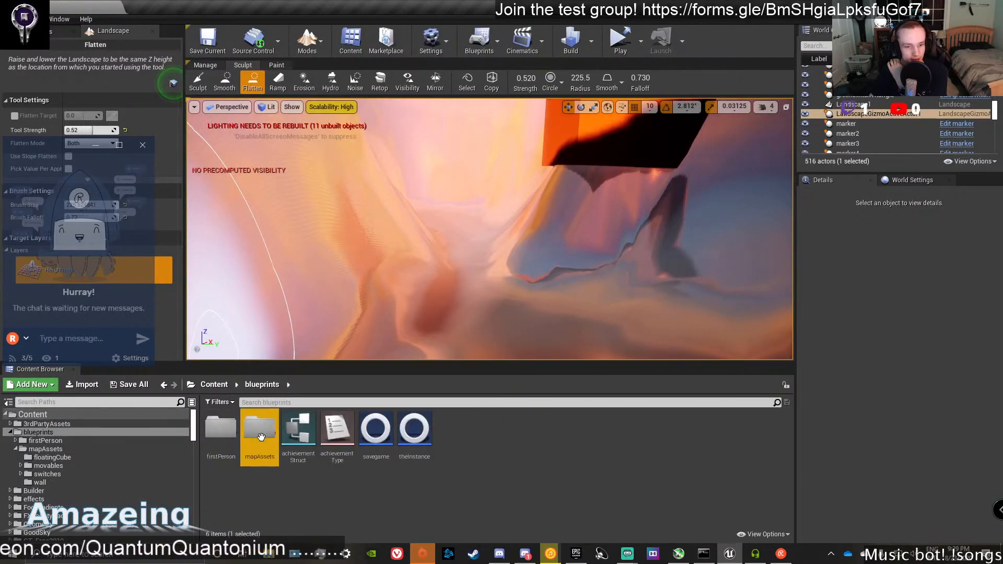
left_click(230, 441)
double_click(264, 440)
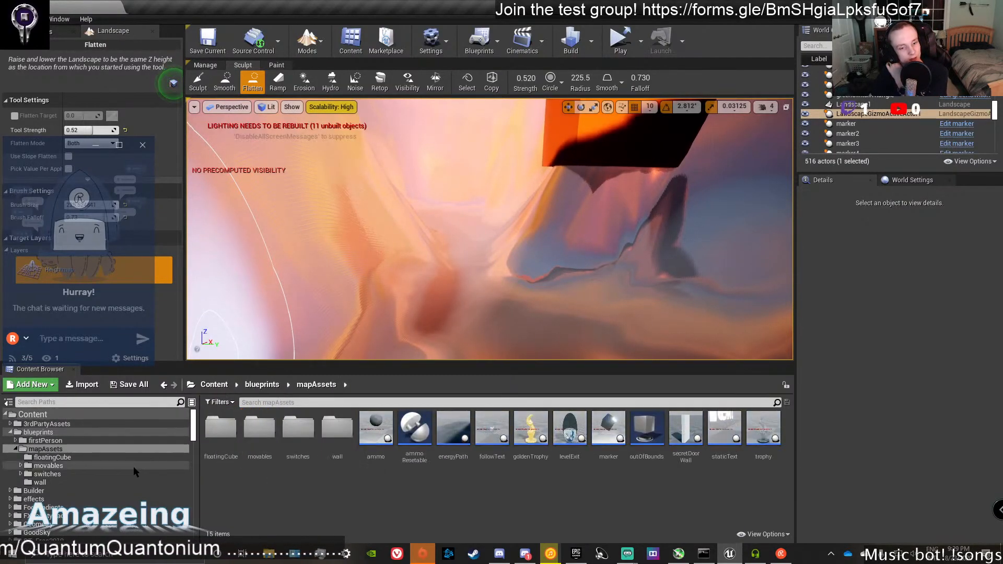
double_click(339, 442)
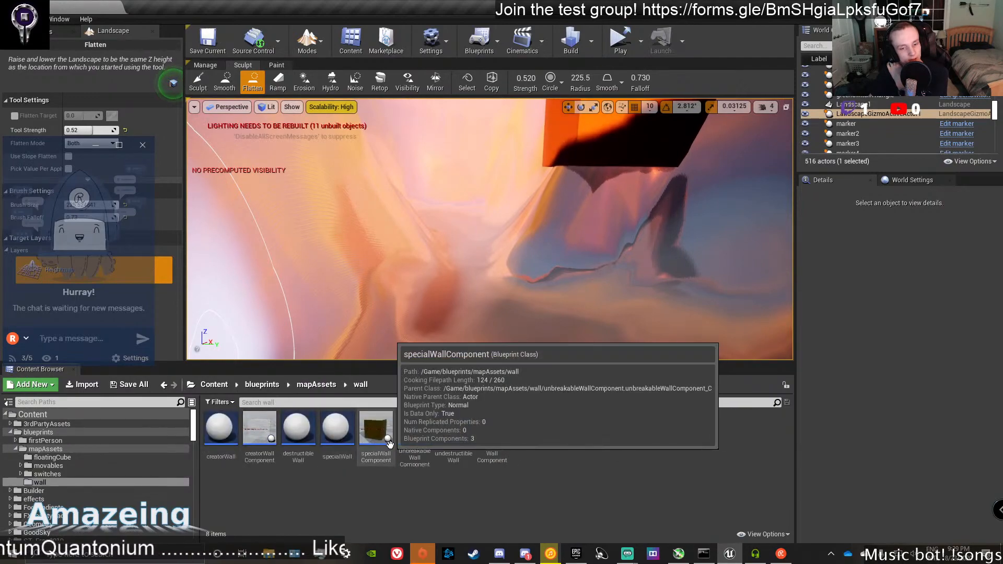
Try out an unbreakableWallComponent in the passage, and place an undestructibleWall blueprint near the red cube instead.
left_click(415, 427)
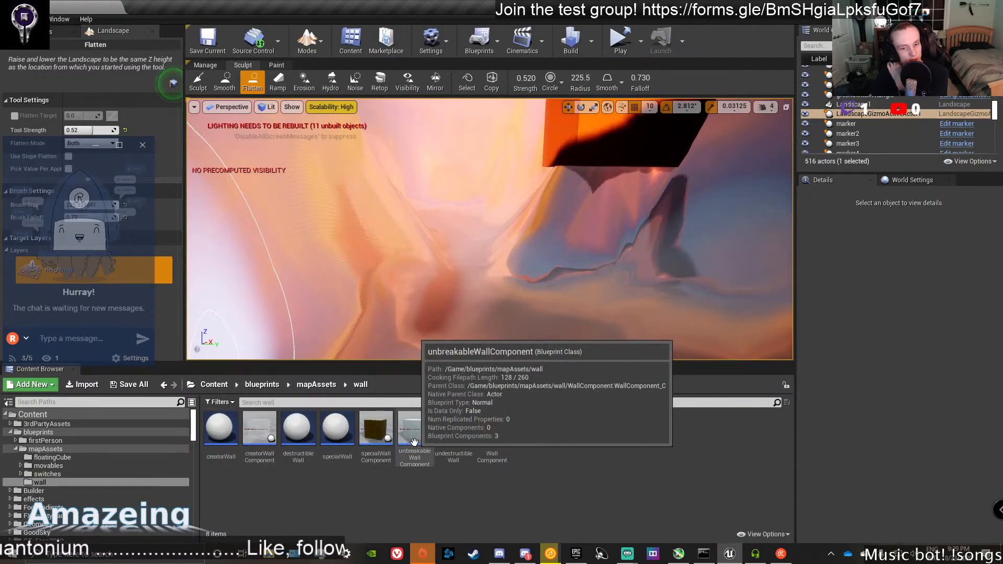
left_click_drag(443, 433, 459, 261)
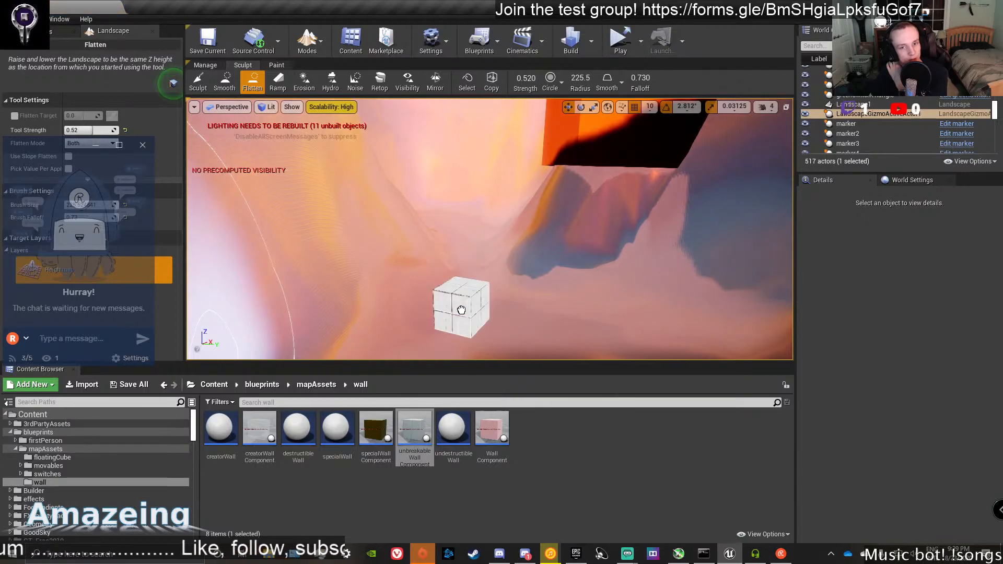
left_click_drag(461, 310, 449, 273)
left_click(511, 478)
Leave Landscape mode and switch to Select mode to work on the newly placed wall.
right_click_drag(553, 333, 496, 299)
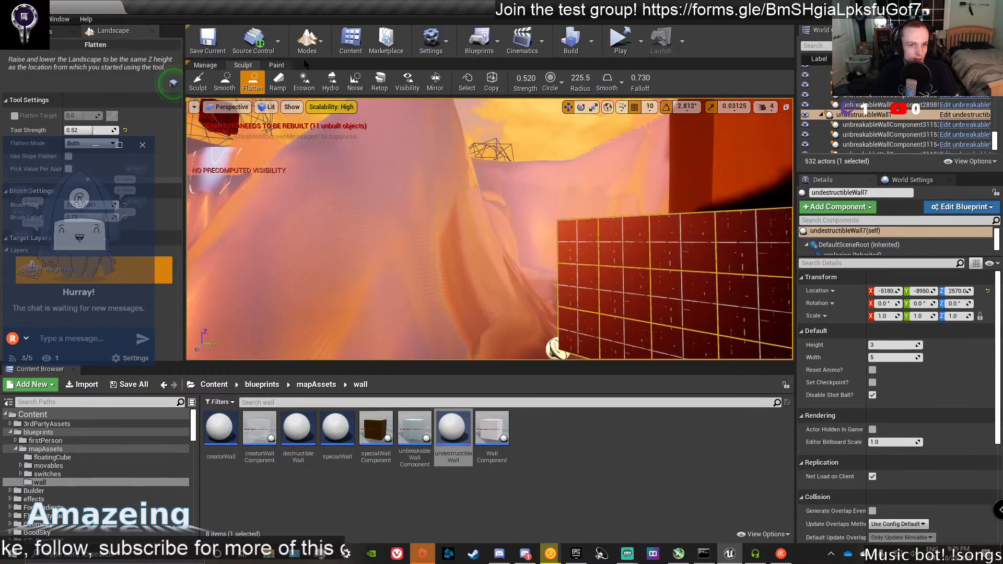
left_click(307, 41)
left_click(319, 70)
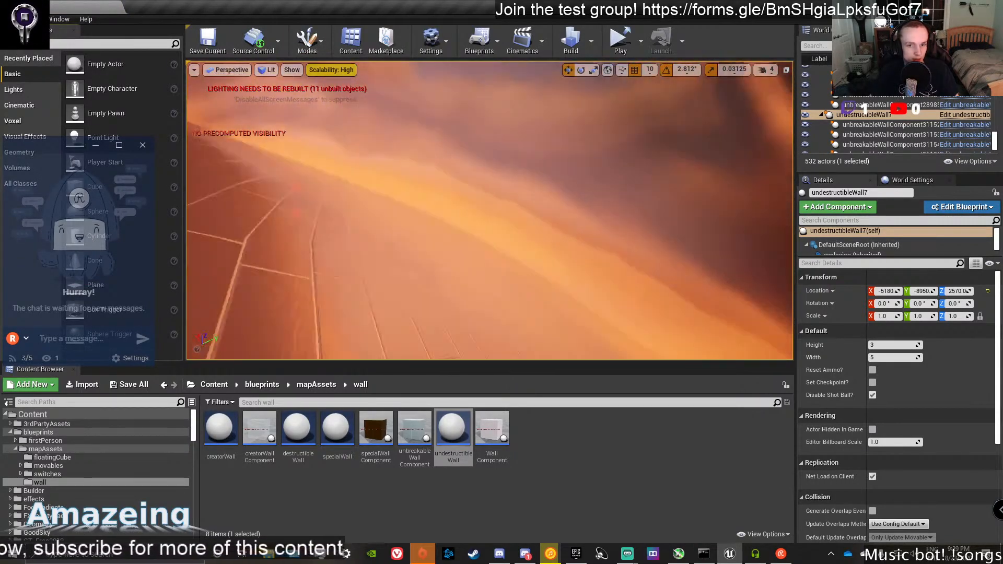
right_click_drag(501, 239, 653, 308)
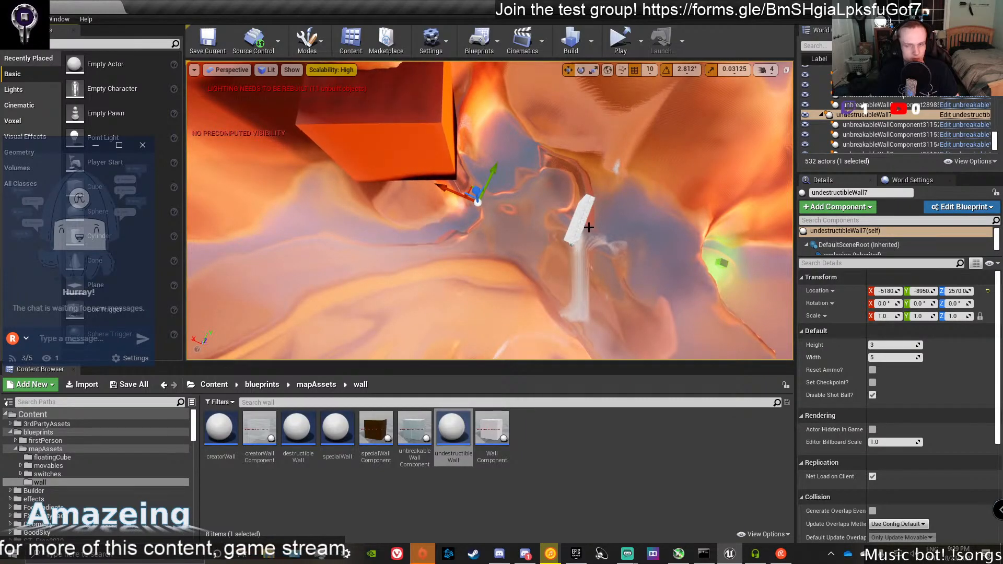
key("ctrl+z")
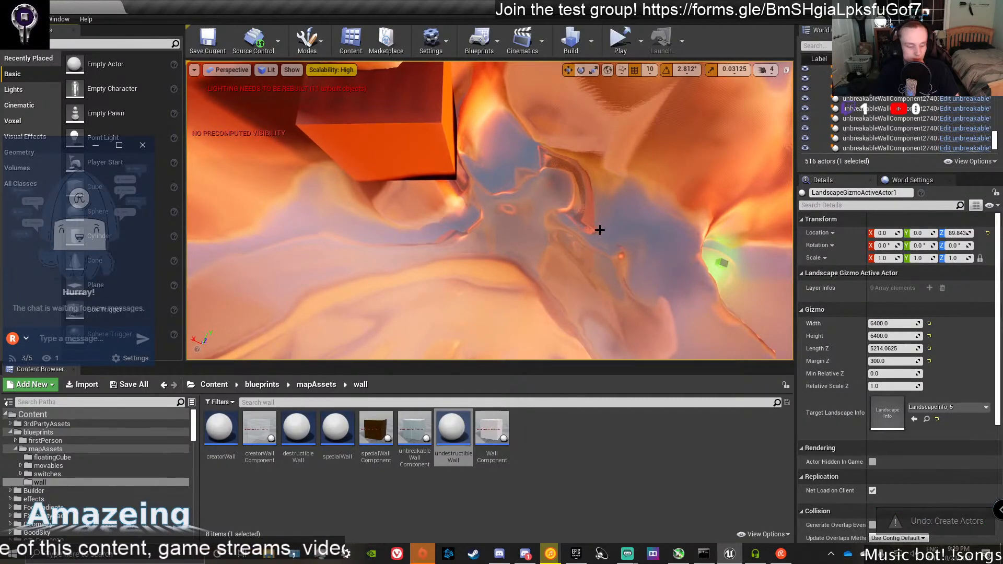
key("ctrl+y")
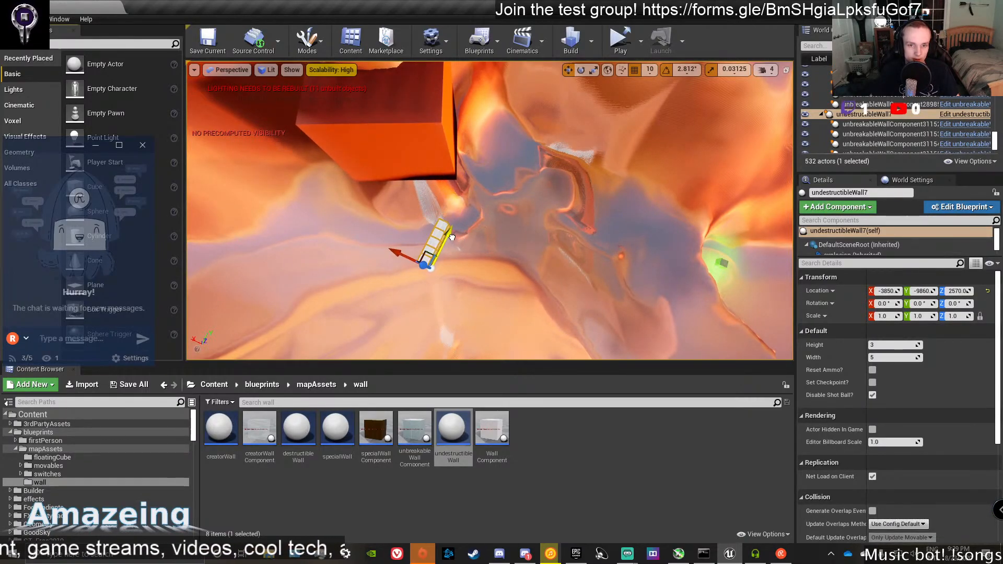
Move the undestructibleWall into the passage beside the red cube at Z 2050 and rotate it to -33.75° about Z.
left_click_drag(452, 238, 449, 240)
right_click_drag(448, 240, 448, 240)
key("e")
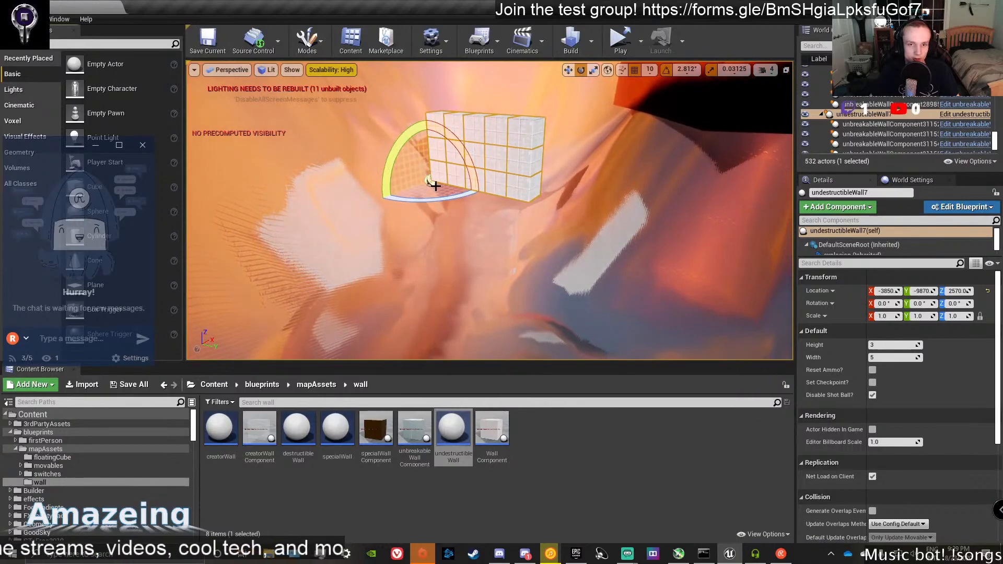
left_click_drag(438, 200, 358, 185)
left_click_drag(333, 154, 343, 257)
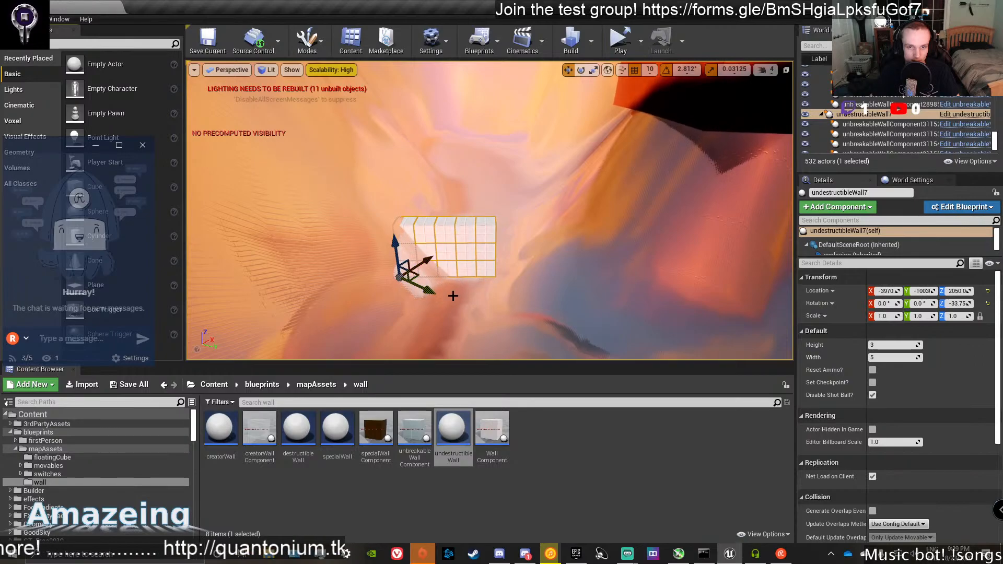
Set the wall's height to 6 and width to 13 so it spans the passage, and lower it to Z 1970.
right_click_drag(453, 296, 451, 299)
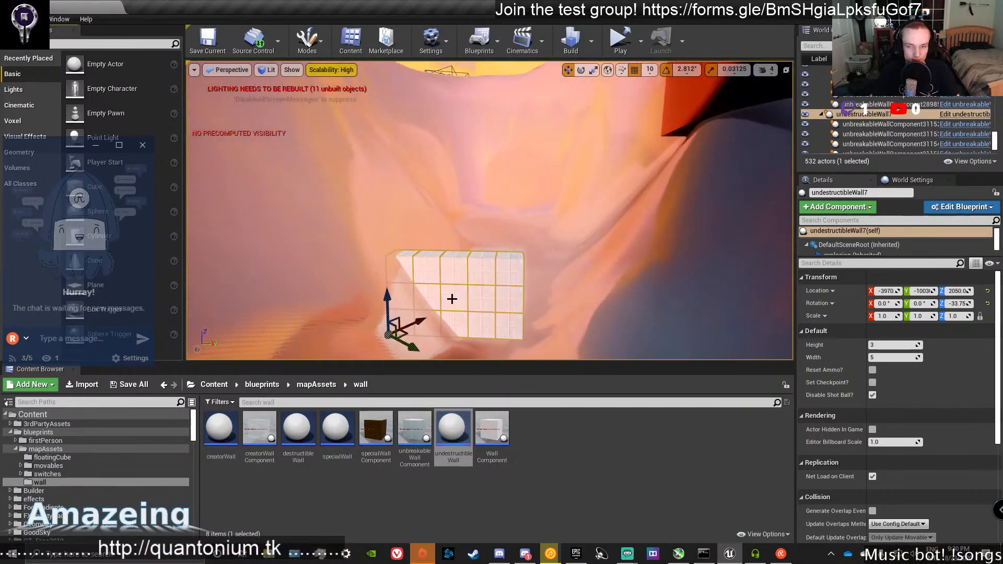
mouse_move(893, 345)
left_mouse_down()
mouse_move(904, 345)
mouse_move(903, 358)
left_mouse_up()
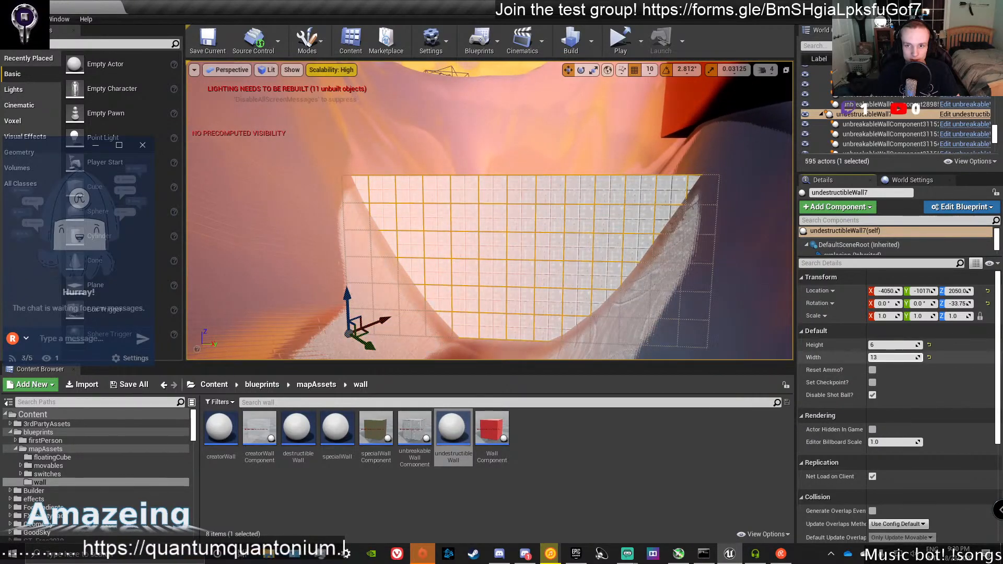
right_click_drag(674, 272, 627, 272)
key("s")
key("w")
right_click_drag(530, 252, 584, 281)
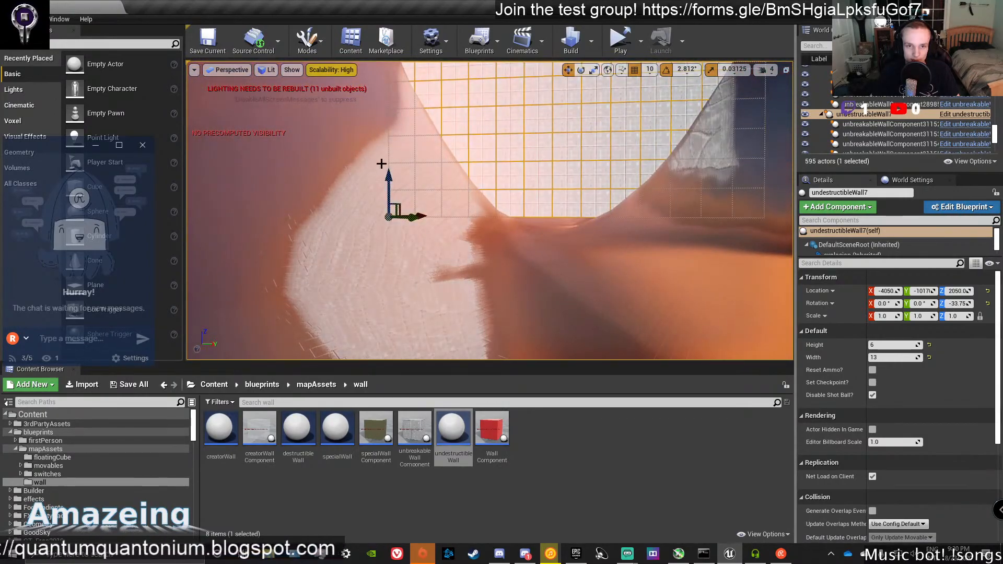
left_click_drag(388, 175, 388, 198)
Examine the landscape and passages around the enlarged wall from several viewpoints.
right_click_drag(388, 198, 476, 237)
key("s")
key("w")
key("s")
key("w")
key("w")
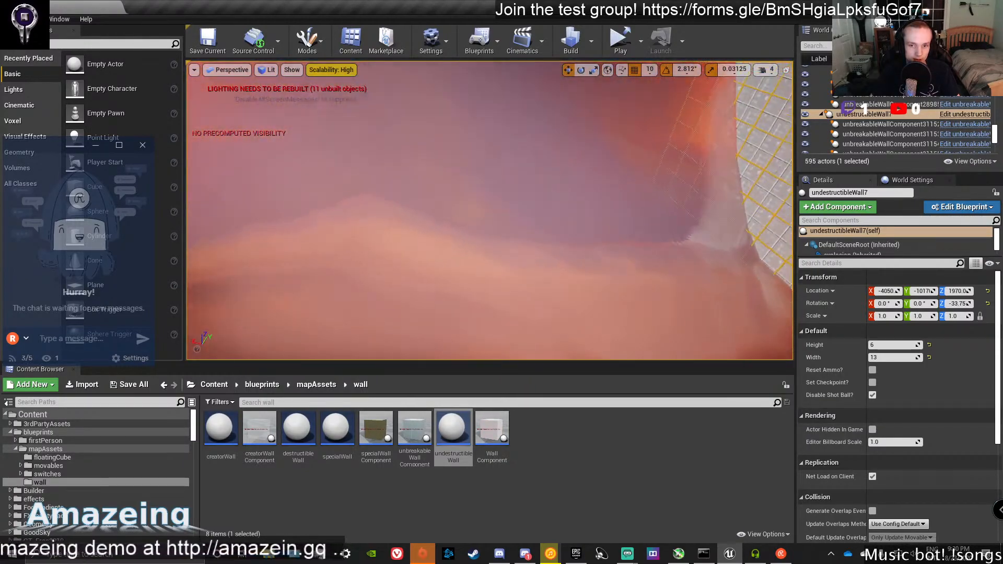
key("w")
right_click_drag(475, 237, 313, 251)
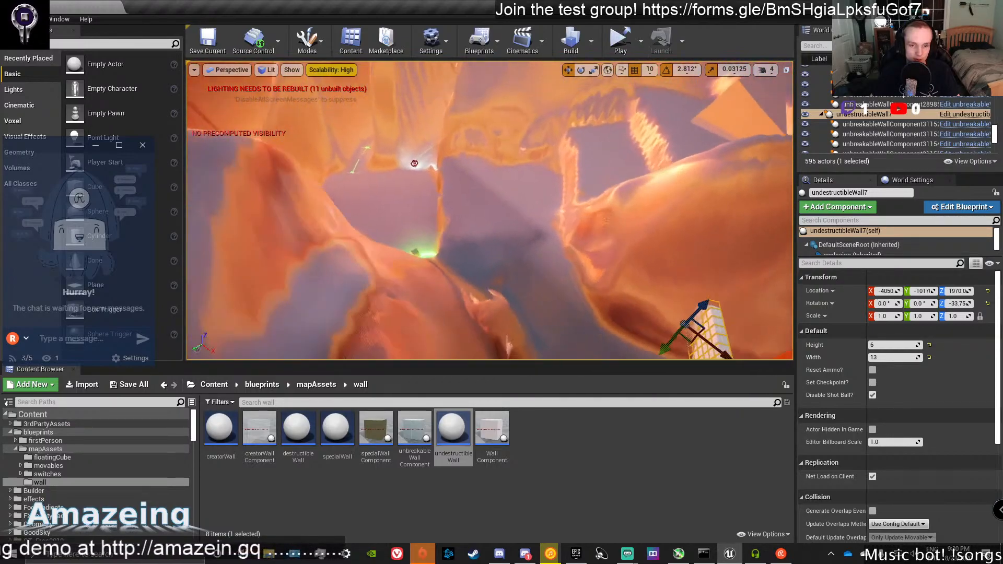
mouse_move(407, 314)
right_mouse_down()
mouse_move(387, 308)
mouse_move(407, 314)
right_mouse_up()
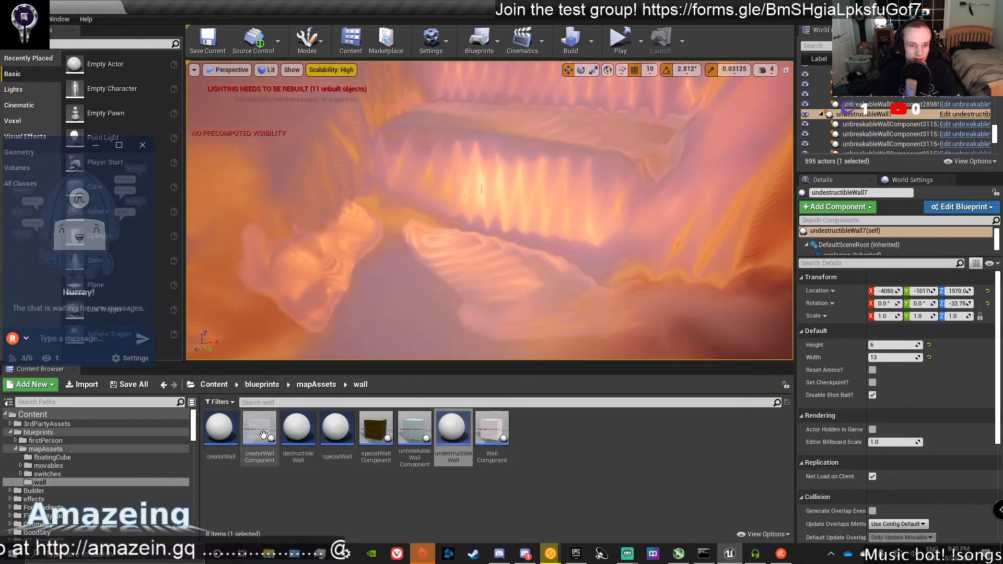
mouse_move(262, 435)
left_mouse_down()
mouse_move(548, 271)
mouse_move(505, 245)
mouse_move(294, 432)
mouse_move(273, 435)
left_mouse_up()
right_click_drag(376, 298, 460, 277)
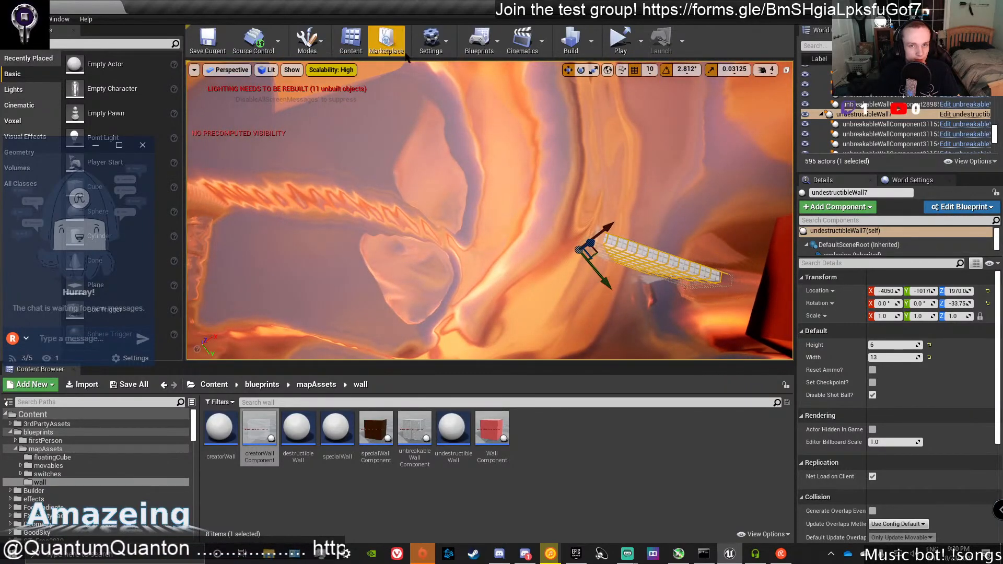
Switch to Landscape mode and choose the Ramp sculpting tool.
left_click(307, 39)
left_click(324, 87)
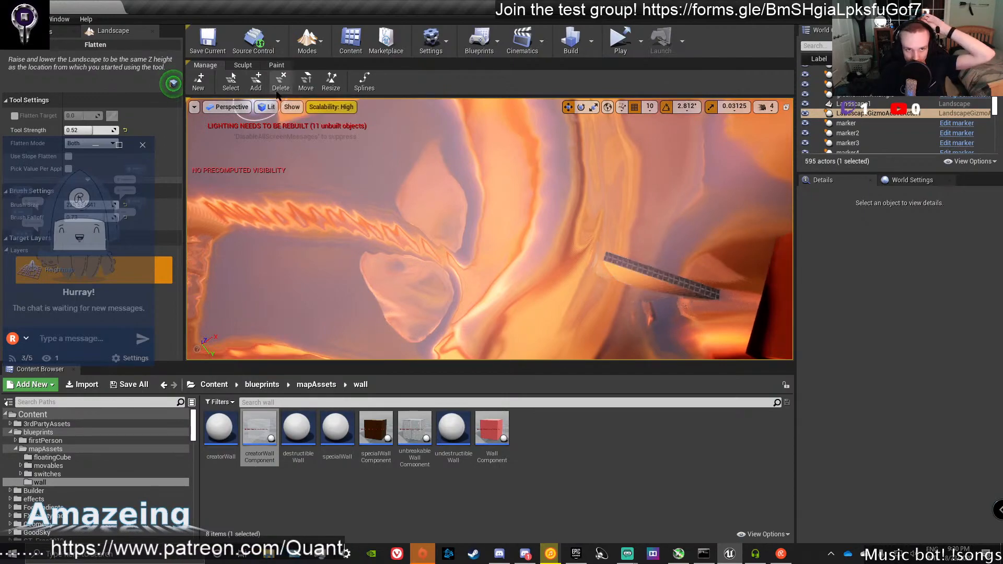
left_click(249, 53)
left_click(242, 66)
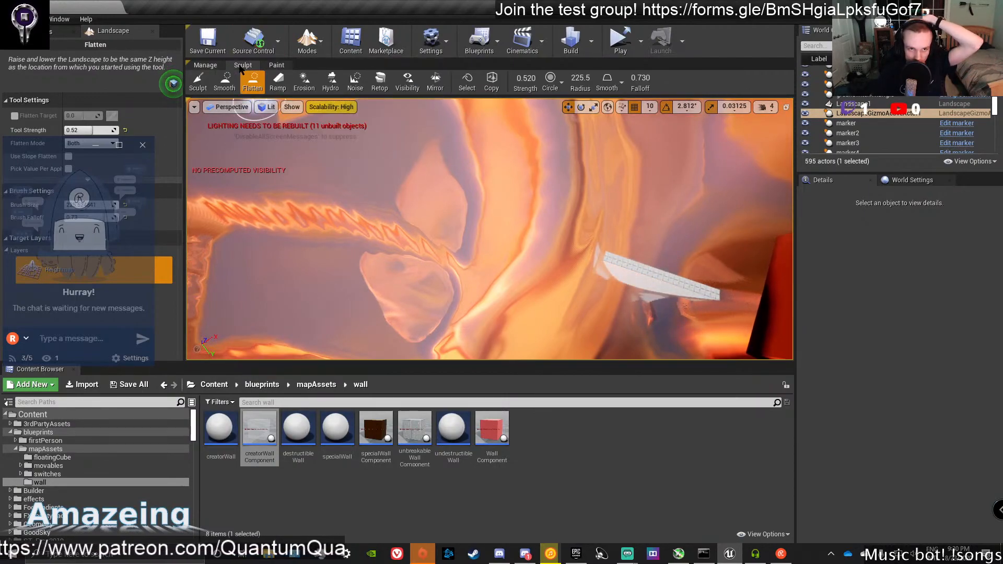
left_click(275, 66)
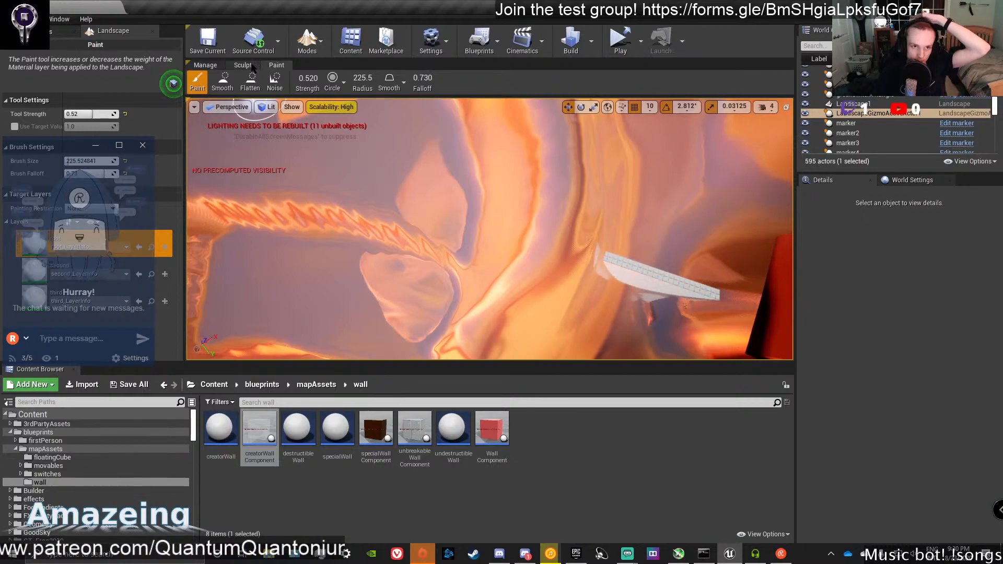
left_click(243, 66)
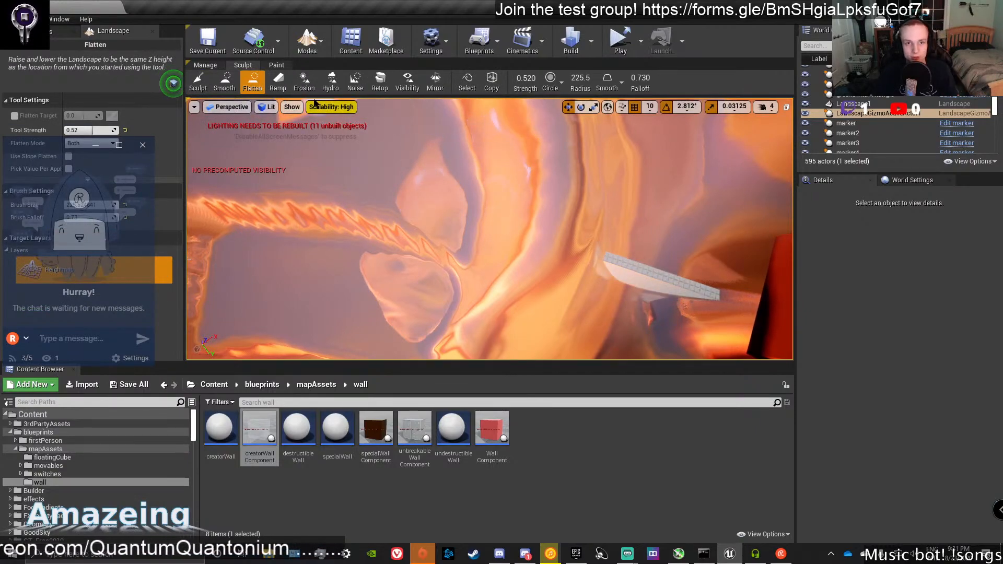
left_click(278, 82)
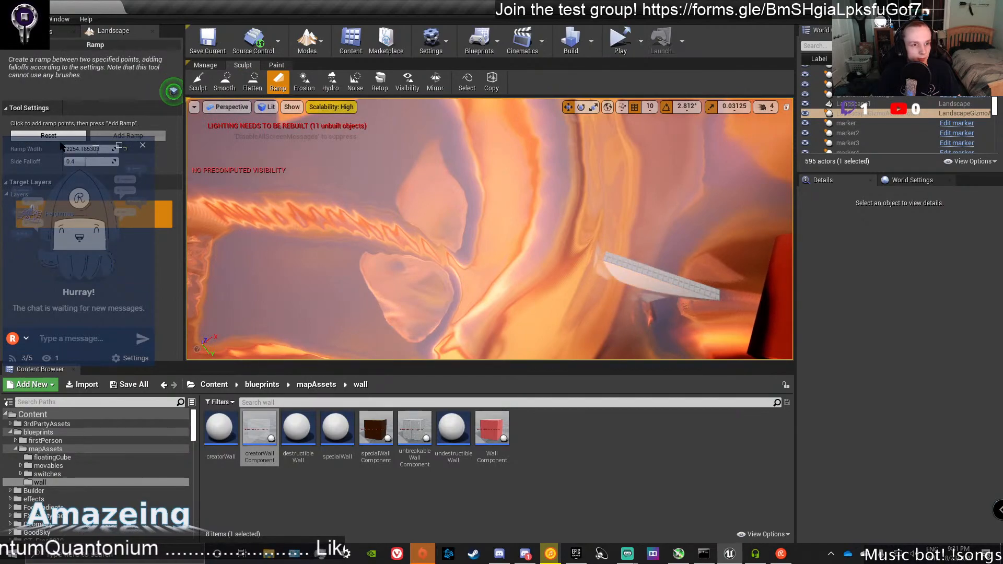
Lay out a ramp between two points on the slope behind the wall, with width about 1283.45 and side falloff about 0.59.
left_click_drag(60, 146, 65, 166)
left_click(448, 277)
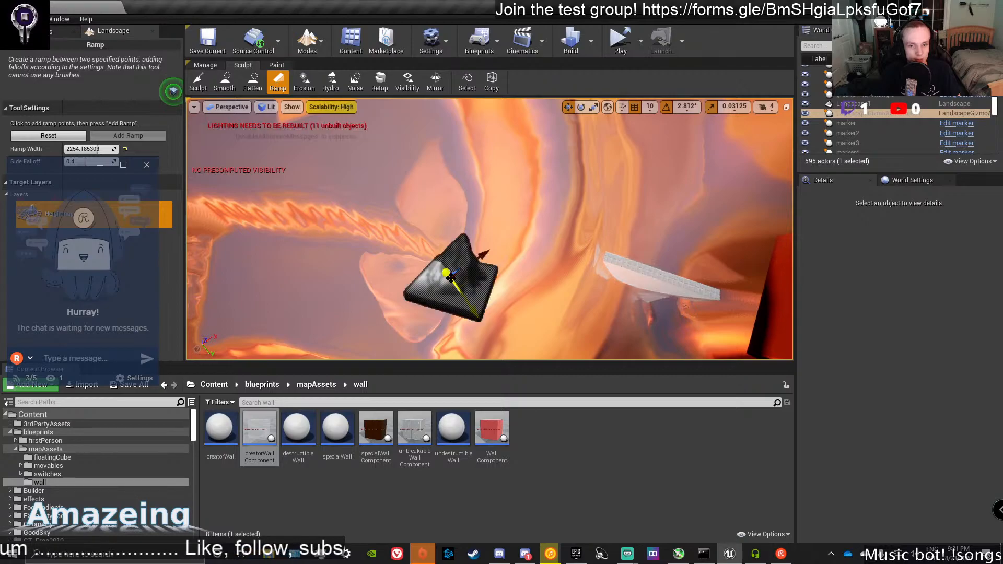
right_click_drag(598, 269, 620, 266)
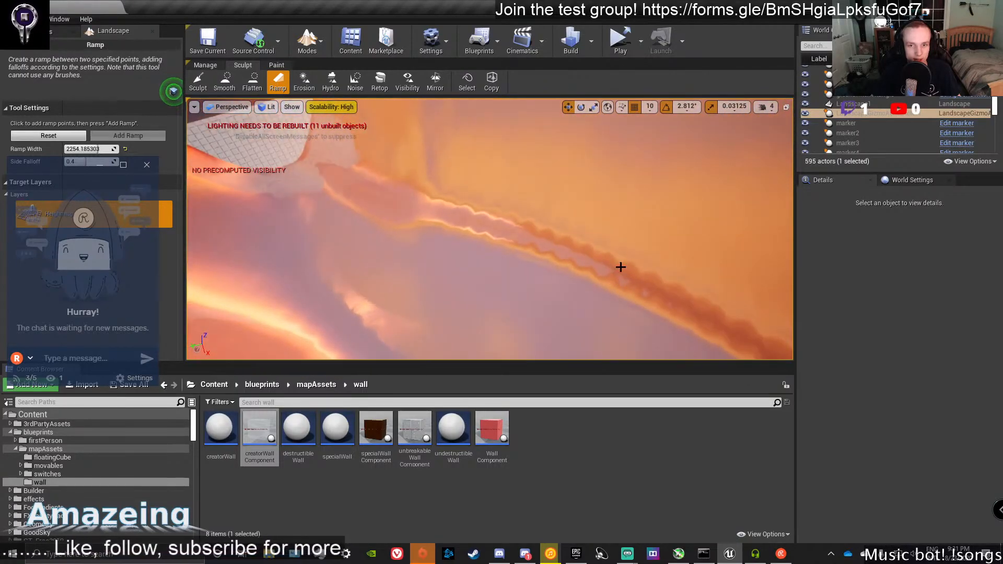
left_click(422, 223)
right_click_drag(422, 223, 346, 227)
left_click_drag(92, 148, 84, 149)
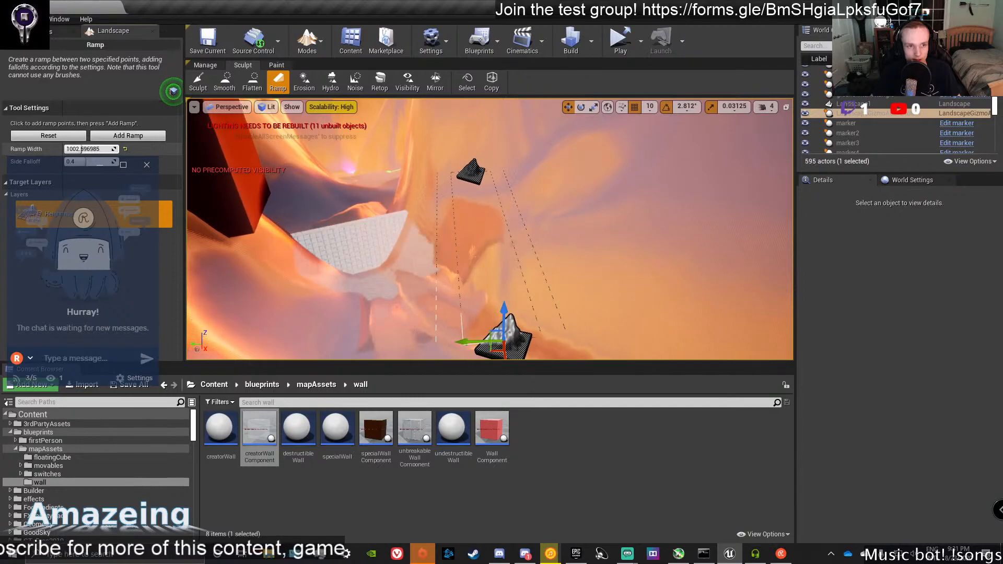
mouse_move(82, 159)
left_mouse_down()
mouse_move(90, 173)
mouse_move(111, 162)
mouse_move(97, 162)
left_mouse_up()
mouse_move(371, 214)
right_mouse_down()
mouse_move(387, 212)
mouse_move(393, 194)
mouse_move(371, 214)
right_mouse_up()
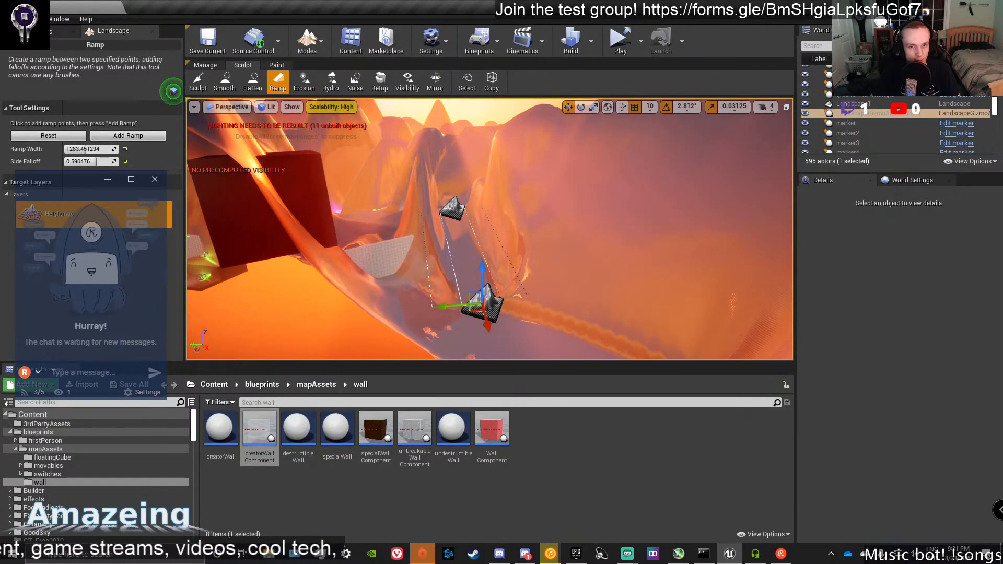
key("w")
mouse_move(490, 229)
right_mouse_down()
mouse_move(494, 256)
mouse_move(480, 230)
right_mouse_up()
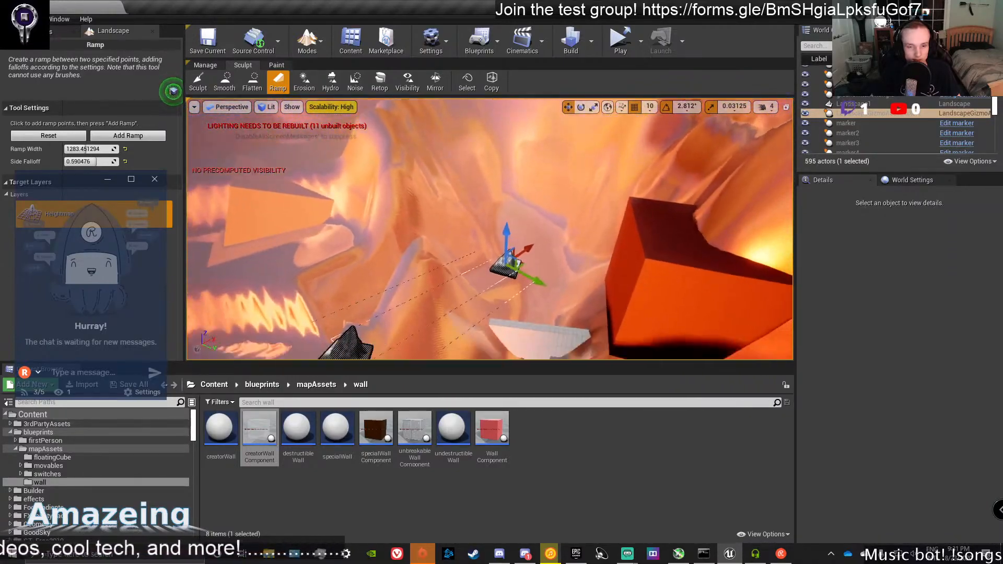
Sculpt the landscape ridge next to the wall with strength 0.520 and radius 225.5.
left_click(195, 81)
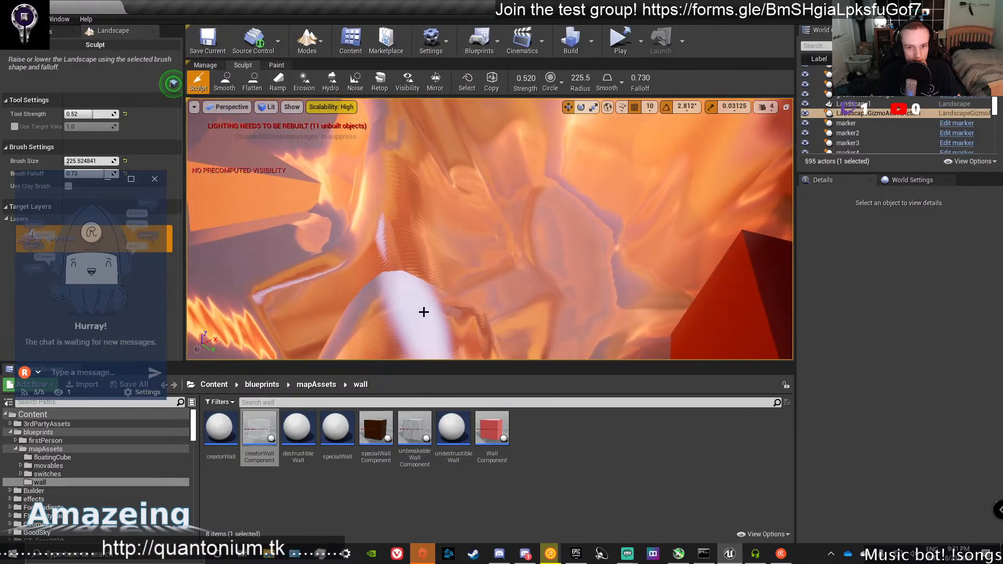
mouse_move(465, 299)
right_mouse_down()
mouse_move(513, 259)
mouse_move(504, 246)
mouse_move(542, 261)
right_mouse_up()
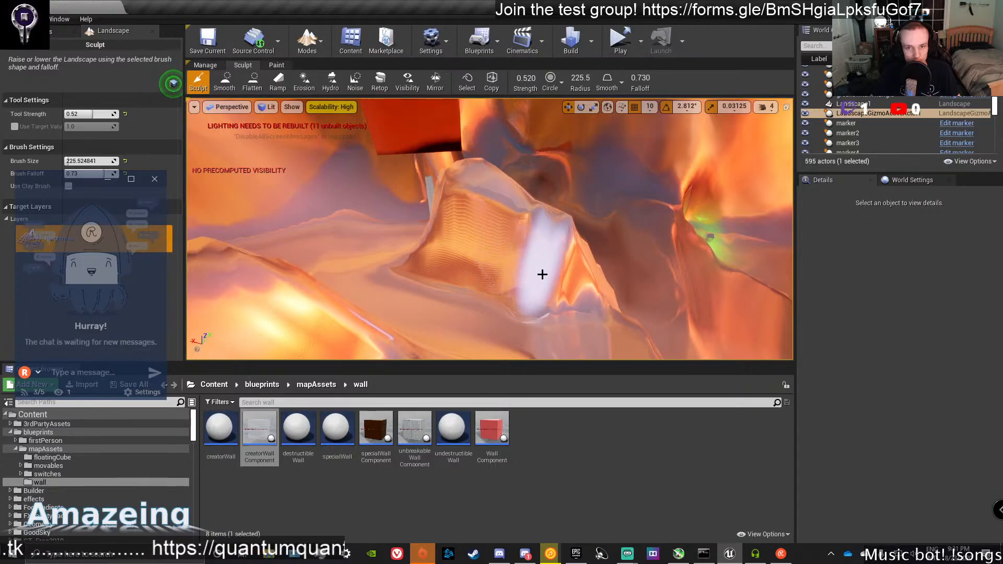
right_click_drag(497, 264, 497, 264)
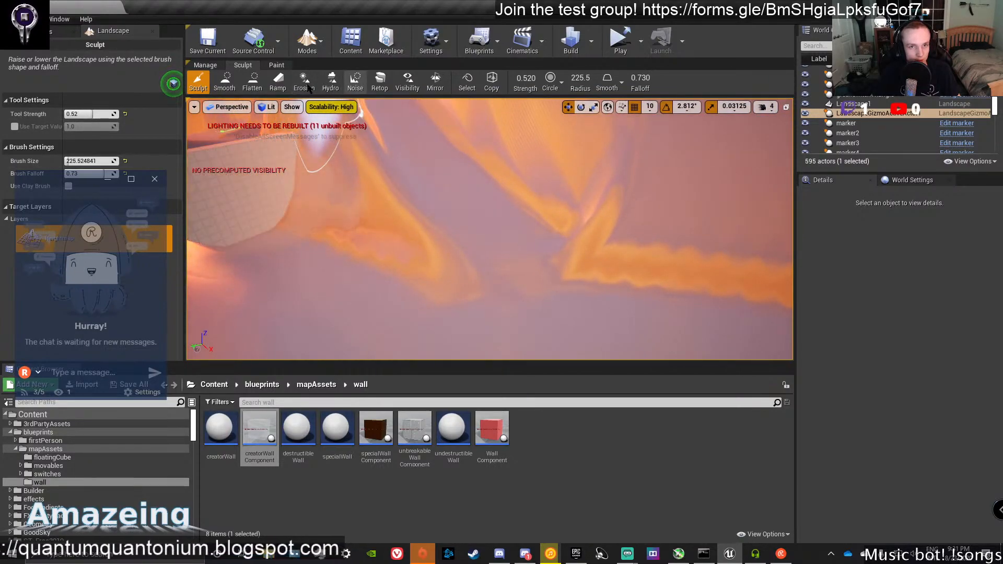
Smooth the rough ridges and floor of the passage beside the wall with strength 0.520 and radius 225.5.
left_click(224, 85)
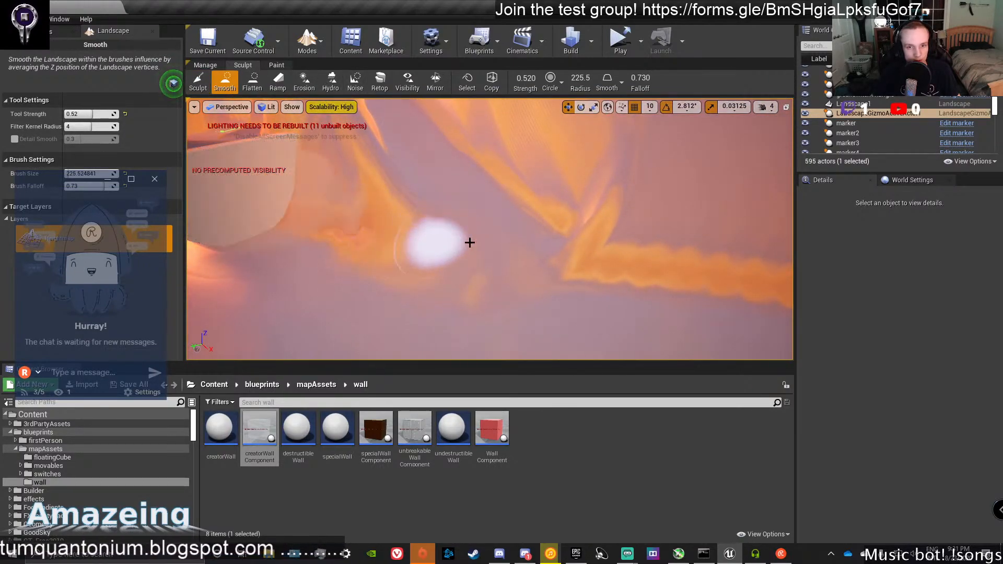
right_click_drag(628, 273, 594, 238)
right_click_drag(481, 188, 503, 211)
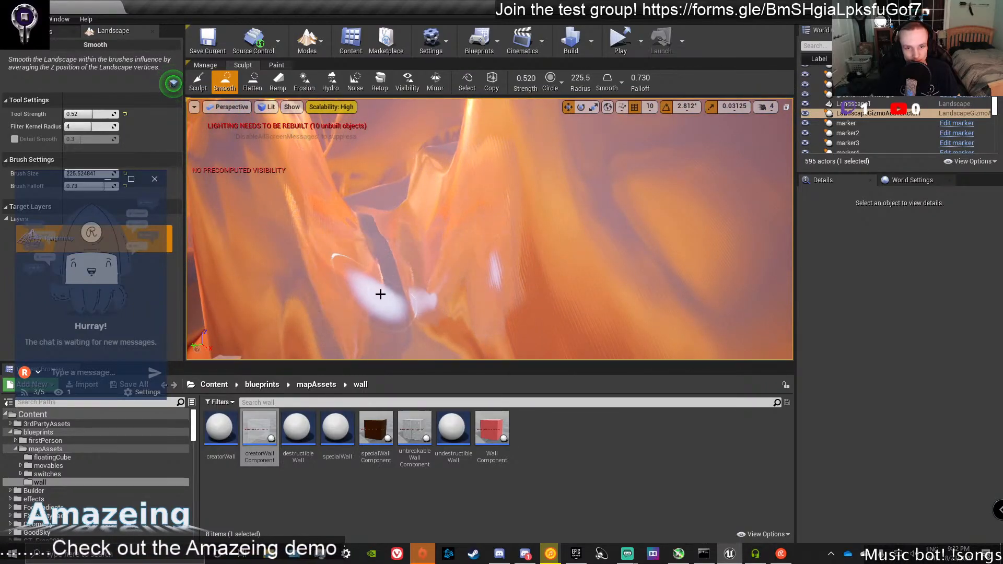
right_click_drag(381, 291, 381, 291)
right_click_drag(483, 198, 482, 198)
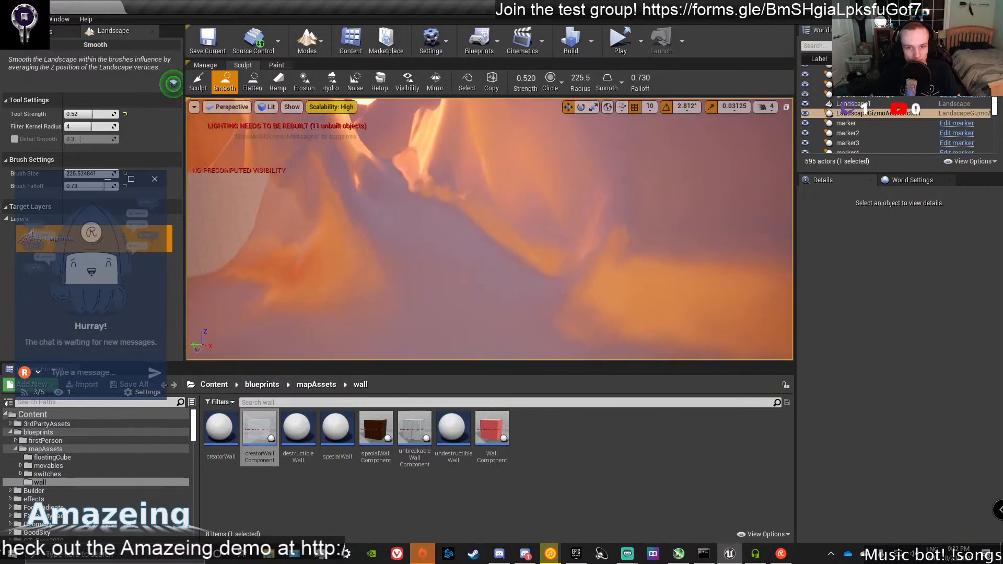
mouse_move(482, 198)
left_mouse_down()
mouse_move(546, 251)
mouse_move(446, 266)
left_mouse_up()
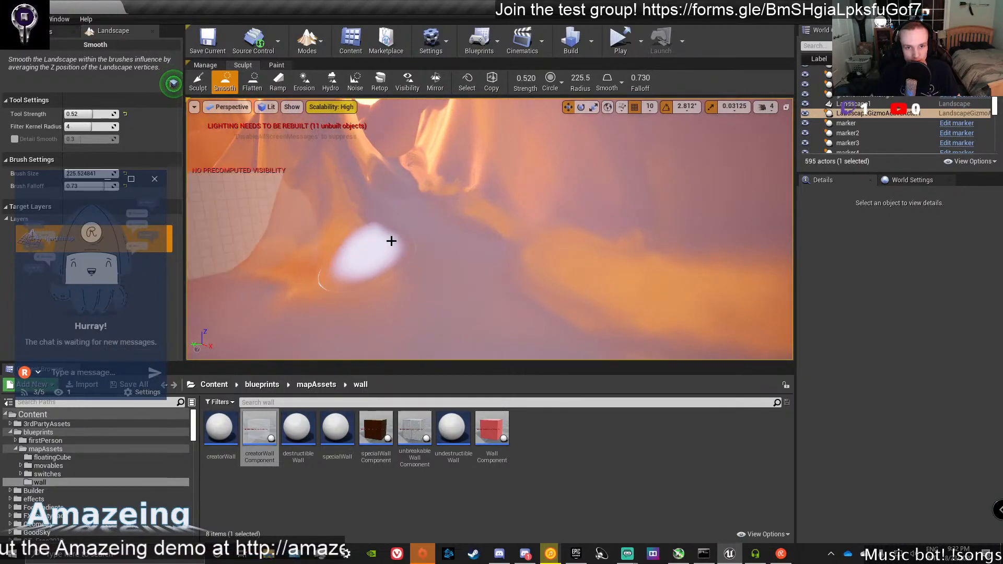
left_click_drag(391, 241, 446, 233)
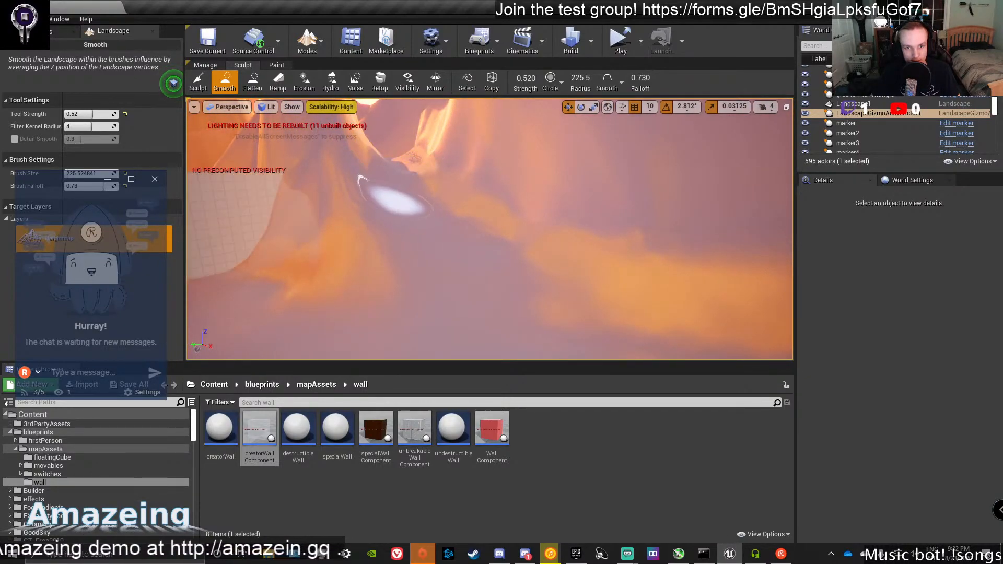
right_click_drag(361, 180, 361, 180)
right_click_drag(449, 232, 449, 232)
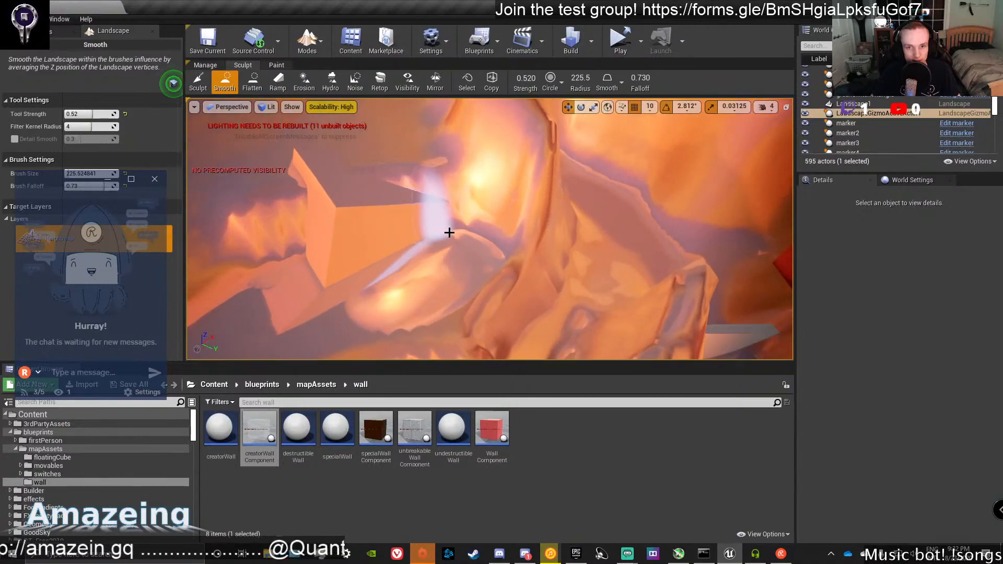
right_click_drag(492, 284, 475, 234)
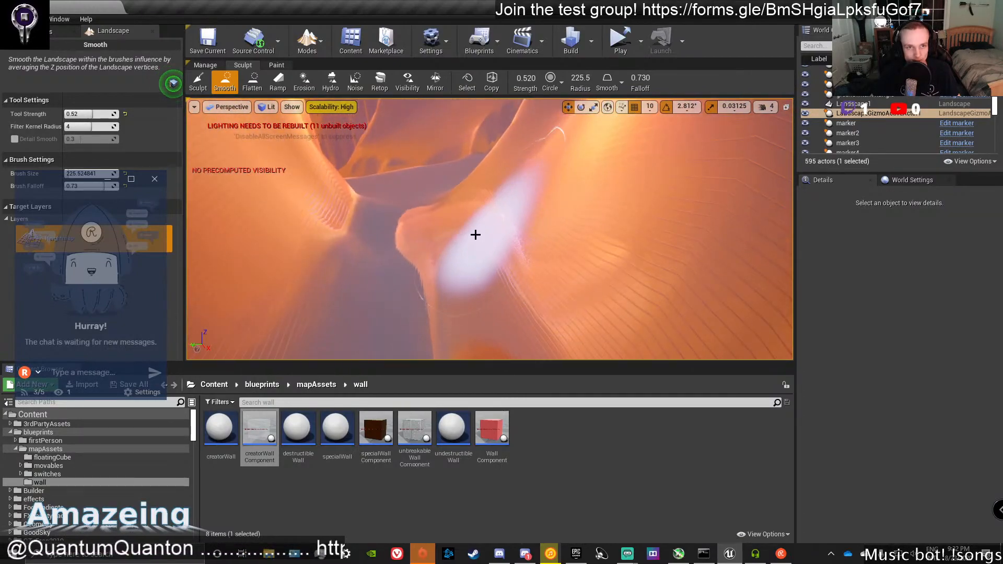
Flatten the floor of the narrow passage between the steep slopes with strength 0.520 and radius 225.5.
left_click(253, 79)
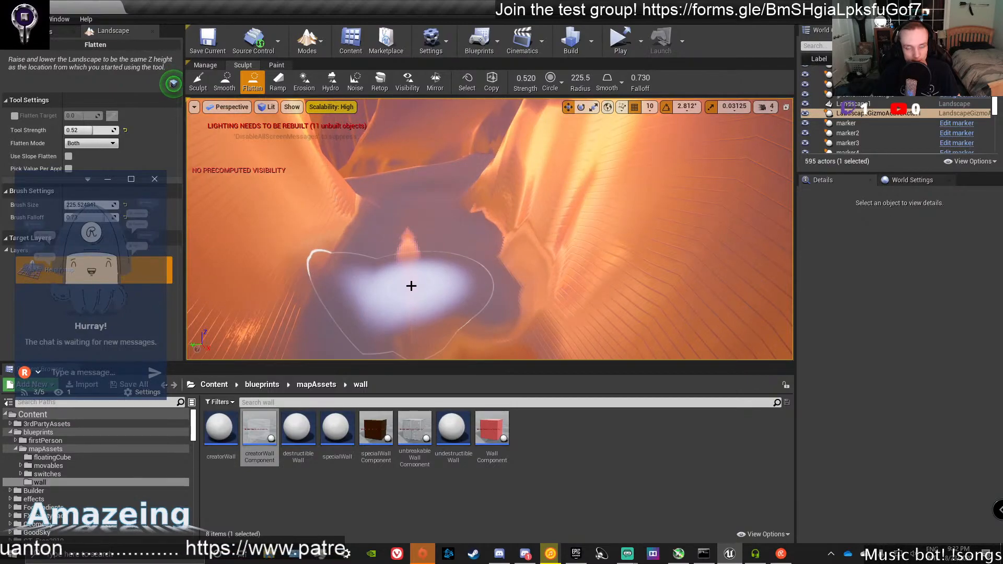
right_click_drag(410, 219, 434, 233)
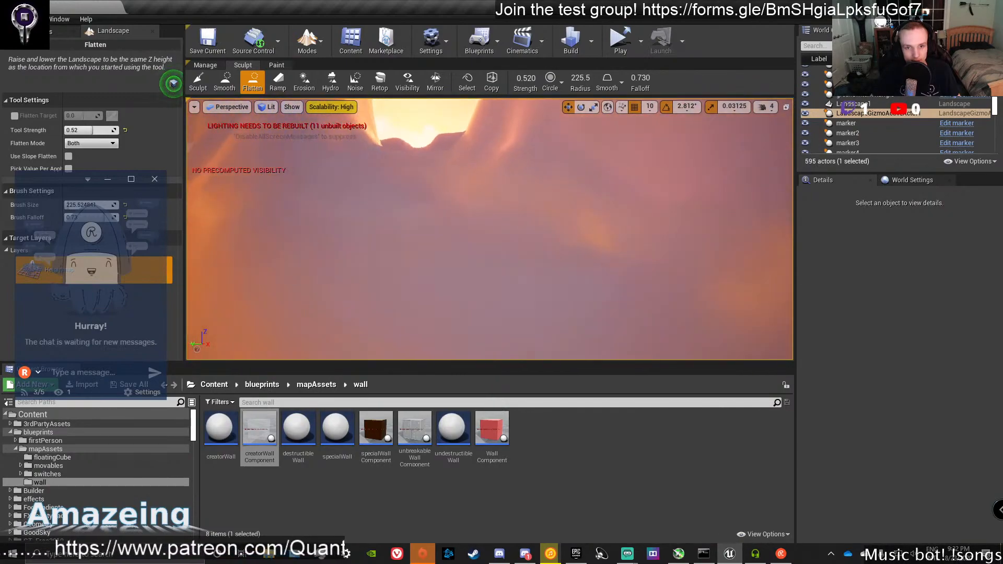
right_click_drag(385, 190, 385, 190)
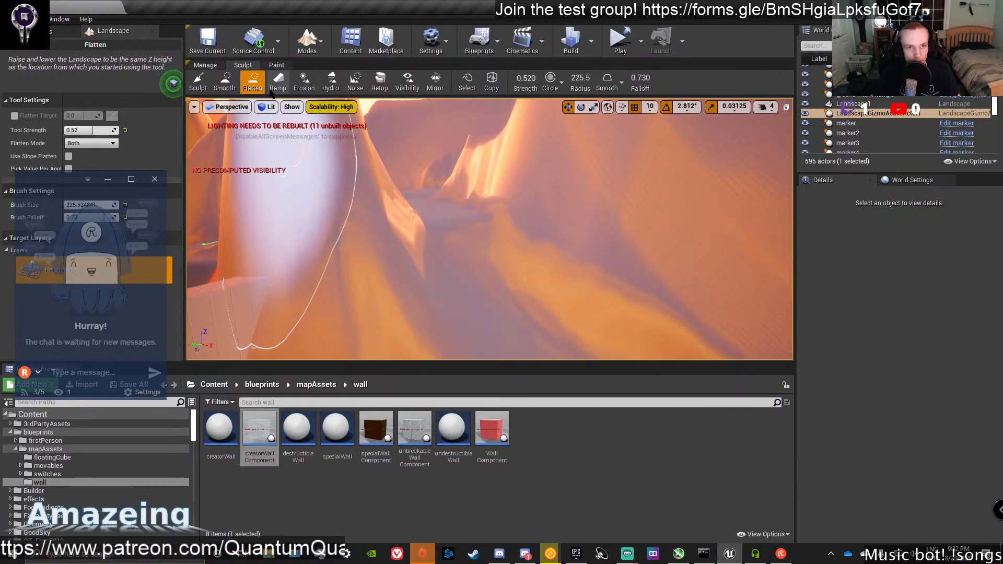
Add a ramp between two points on the uneven passage floor behind the wall, with width about 1283.45 and side falloff about 0.59.
left_click(223, 84)
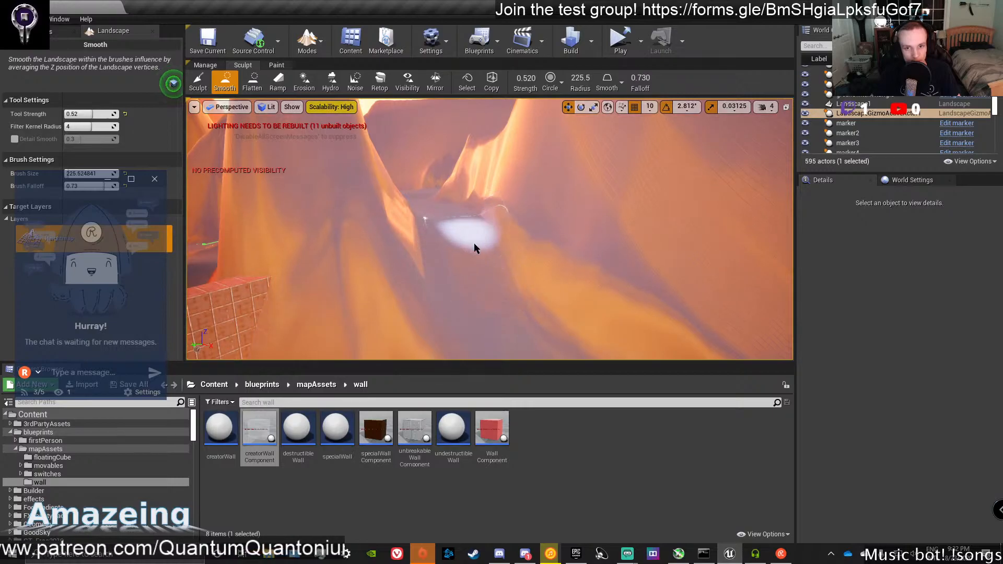
right_click_drag(467, 239, 430, 218)
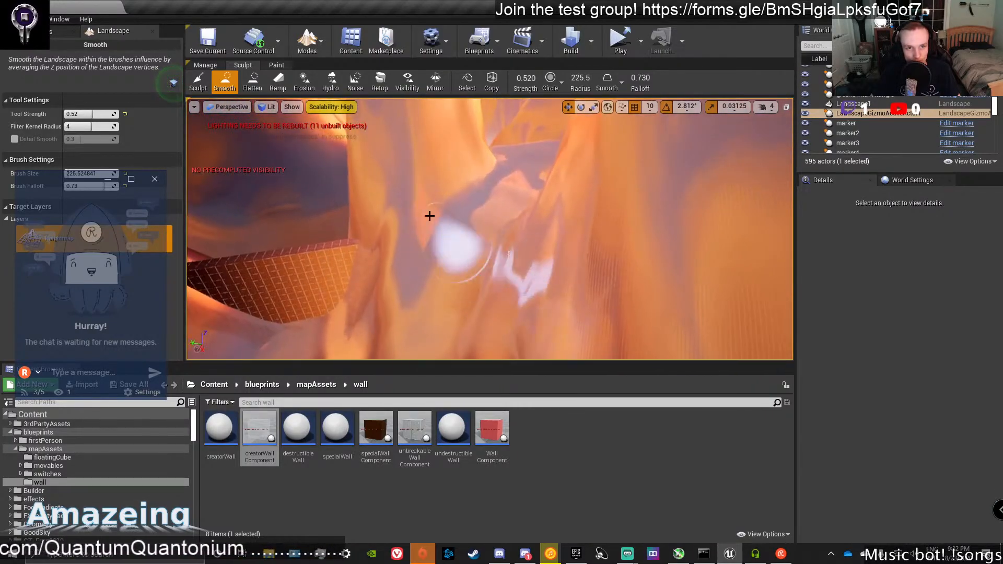
left_click(278, 82)
left_click(460, 281)
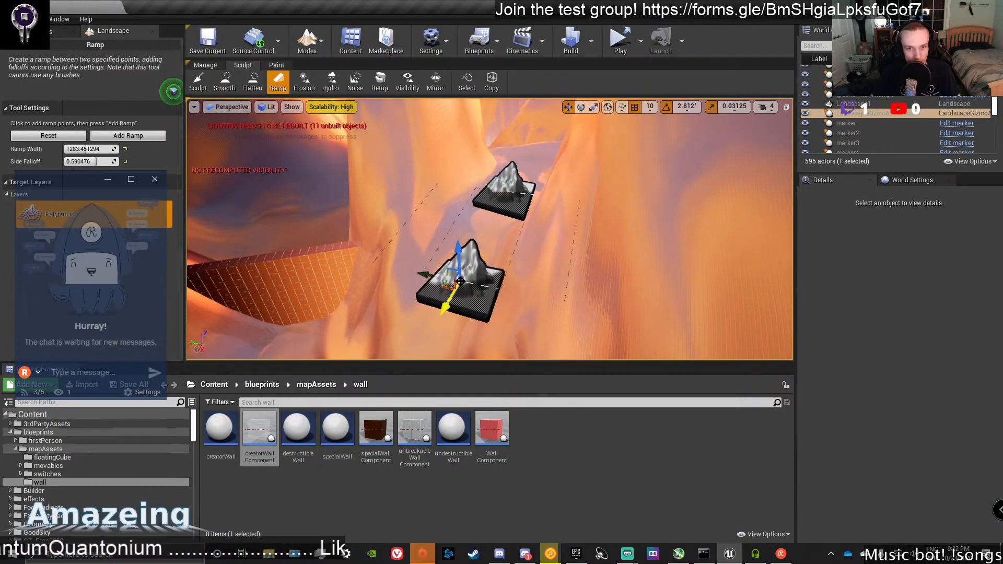
left_click(127, 137)
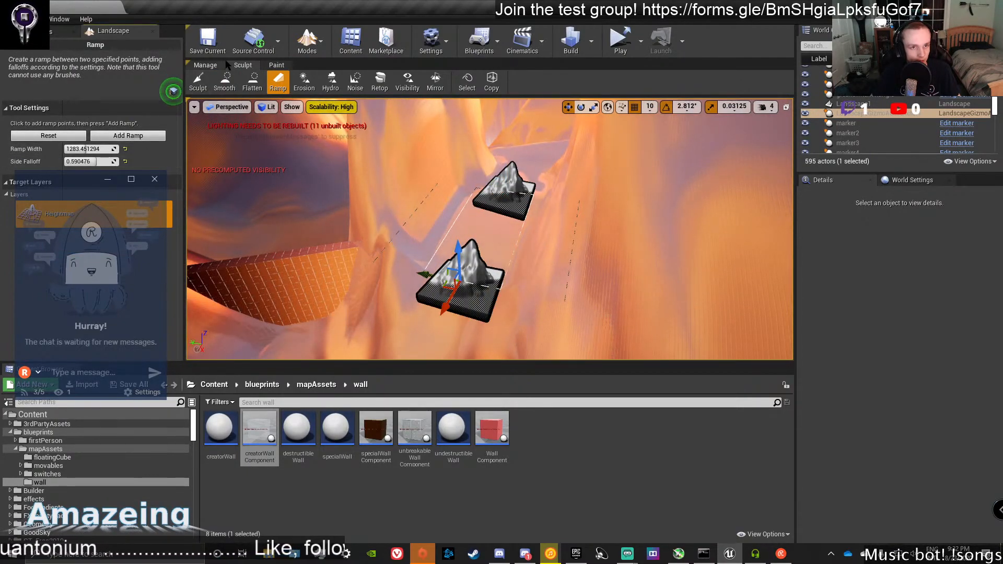
Smooth the ramp surroundings and jagged ridges along the passage with strength 0.520 and radius 225.5, then undo the last stroke.
left_click(253, 82)
left_click(232, 83)
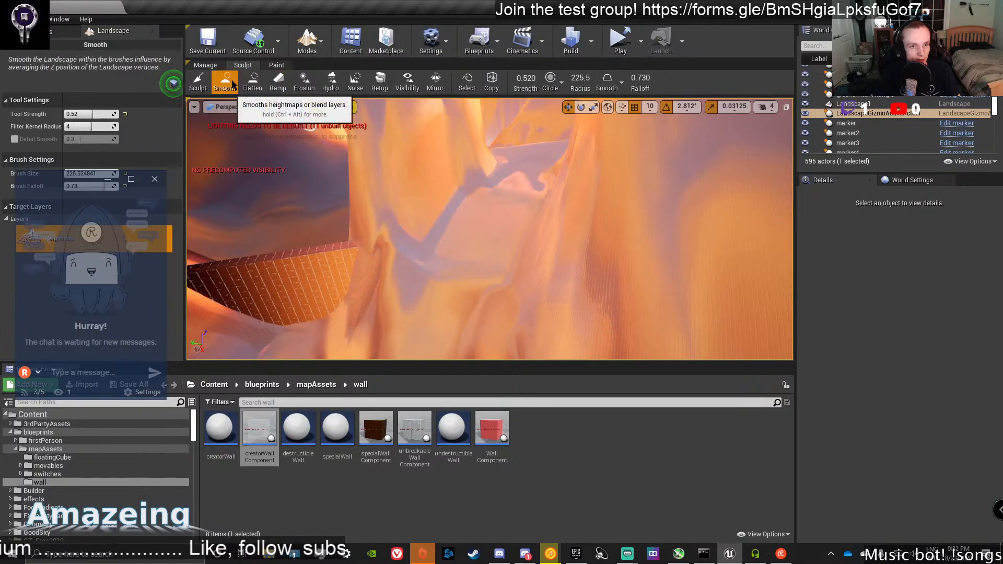
right_click_drag(464, 198, 464, 198)
right_click_drag(517, 253, 517, 253)
mouse_move(528, 265)
left_mouse_down()
mouse_move(497, 240)
mouse_move(541, 222)
mouse_move(470, 226)
mouse_move(432, 197)
mouse_move(503, 185)
left_mouse_up()
right_click_drag(522, 202, 503, 186)
mouse_move(504, 185)
left_mouse_down()
mouse_move(444, 224)
mouse_move(352, 220)
left_mouse_up()
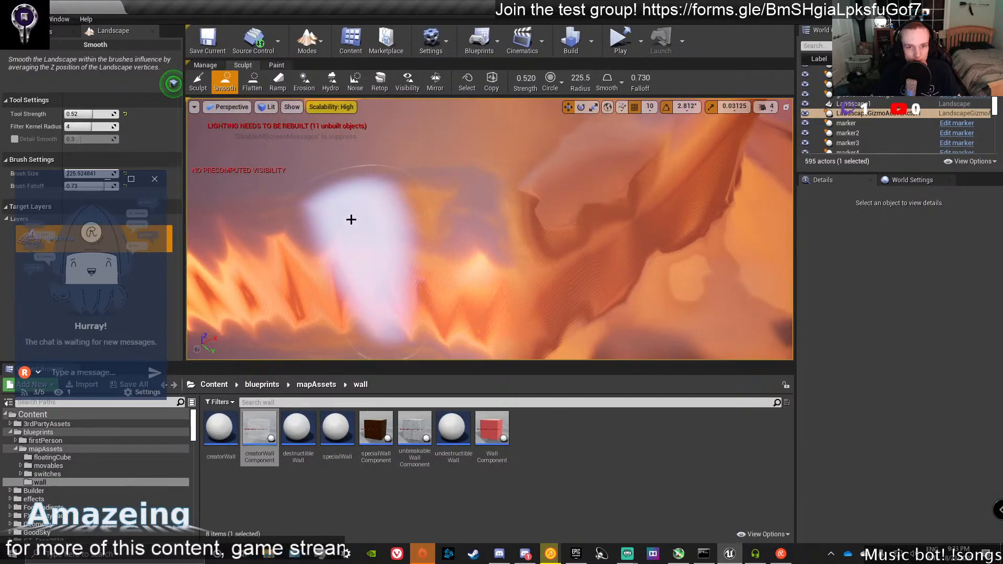
right_click_drag(352, 220, 352, 219)
mouse_move(351, 220)
left_mouse_down()
mouse_move(501, 222)
mouse_move(408, 221)
left_mouse_up()
left_click_drag(459, 284, 405, 302)
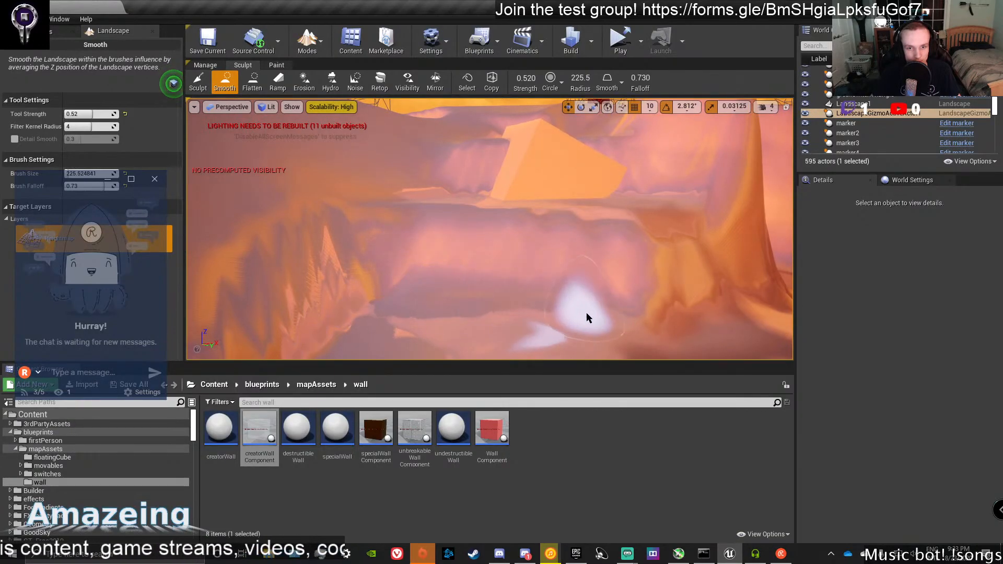
right_click_drag(587, 317, 607, 314)
key("ctrl+z")
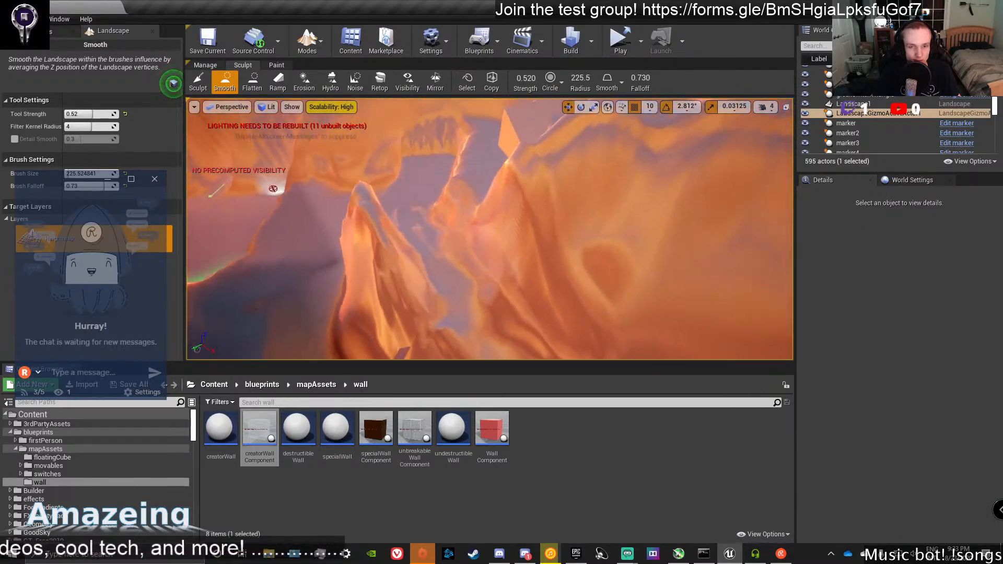
right_click_drag(272, 189, 273, 188)
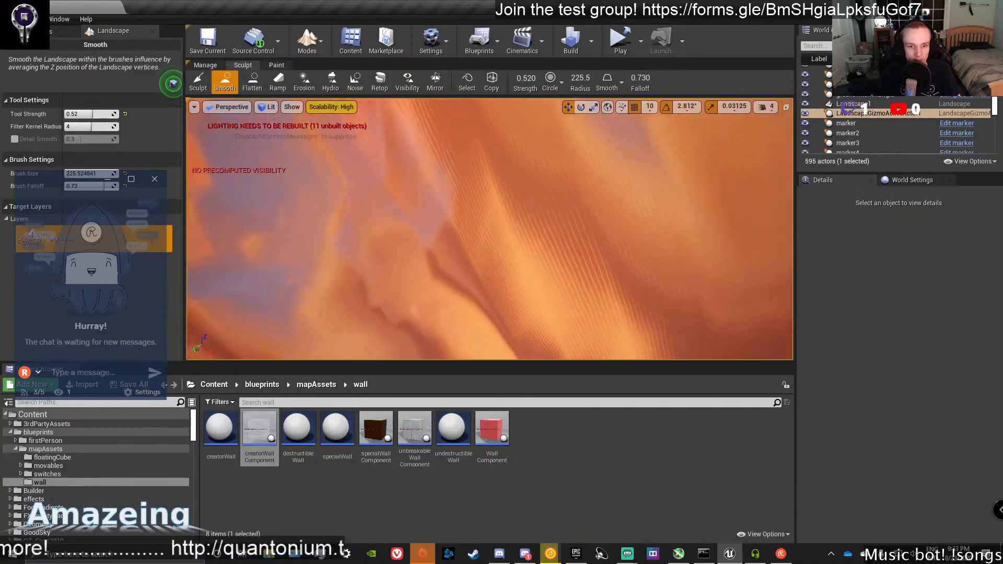
right_click_drag(523, 307, 524, 307)
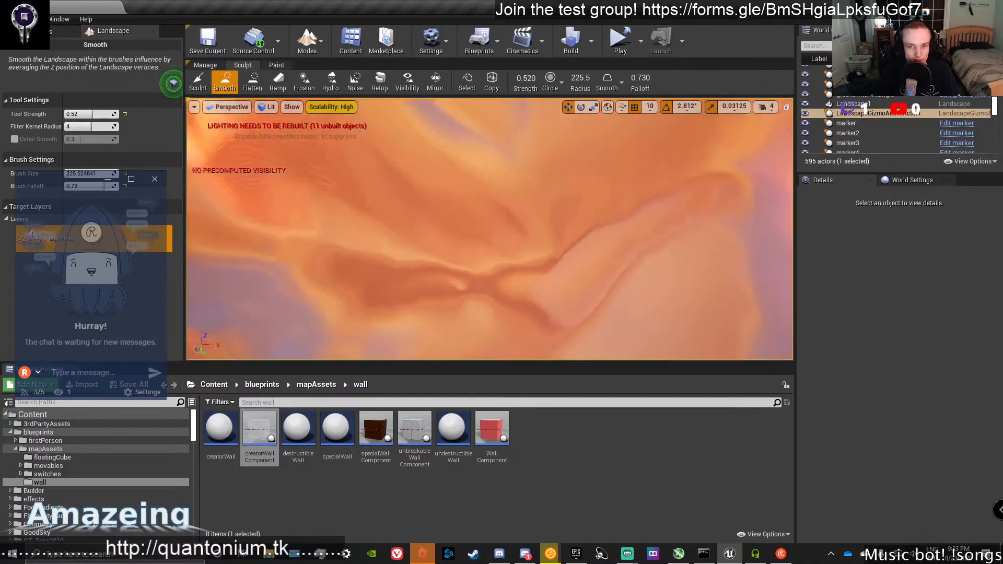
right_click_drag(463, 336, 462, 337)
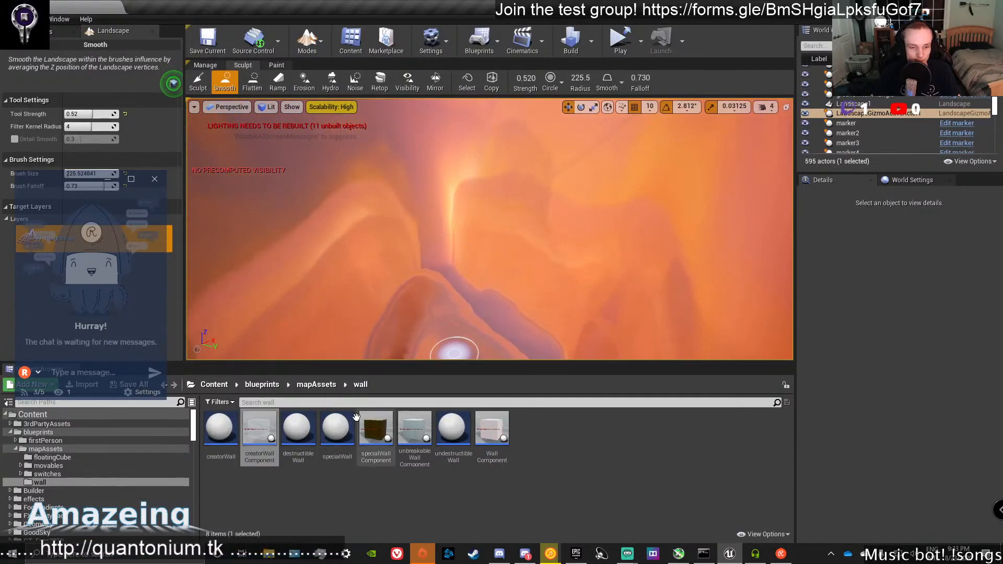
mouse_move(490, 429)
left_mouse_down()
mouse_move(494, 352)
mouse_move(504, 443)
mouse_move(490, 428)
left_mouse_up()
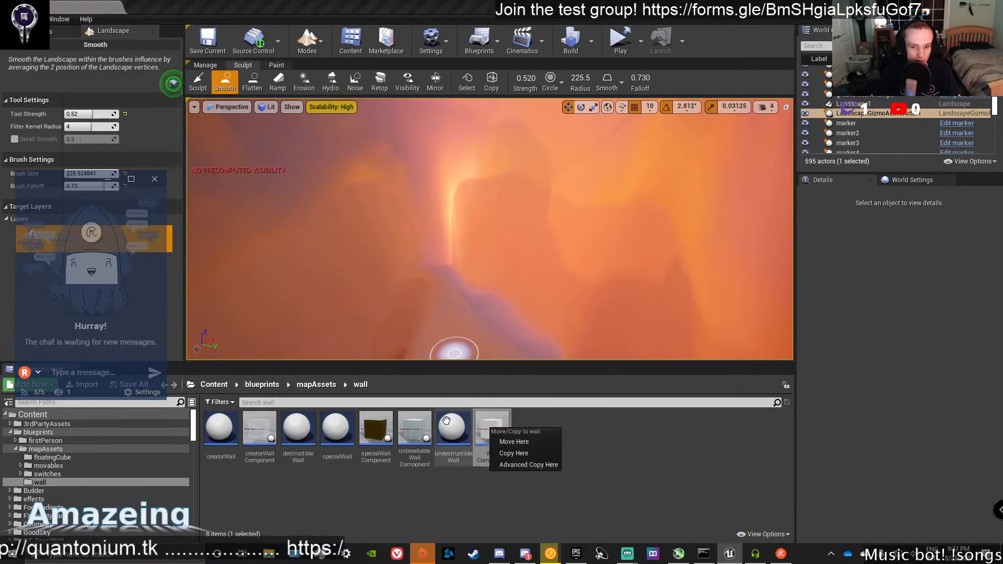
right_click_drag(478, 342, 479, 342)
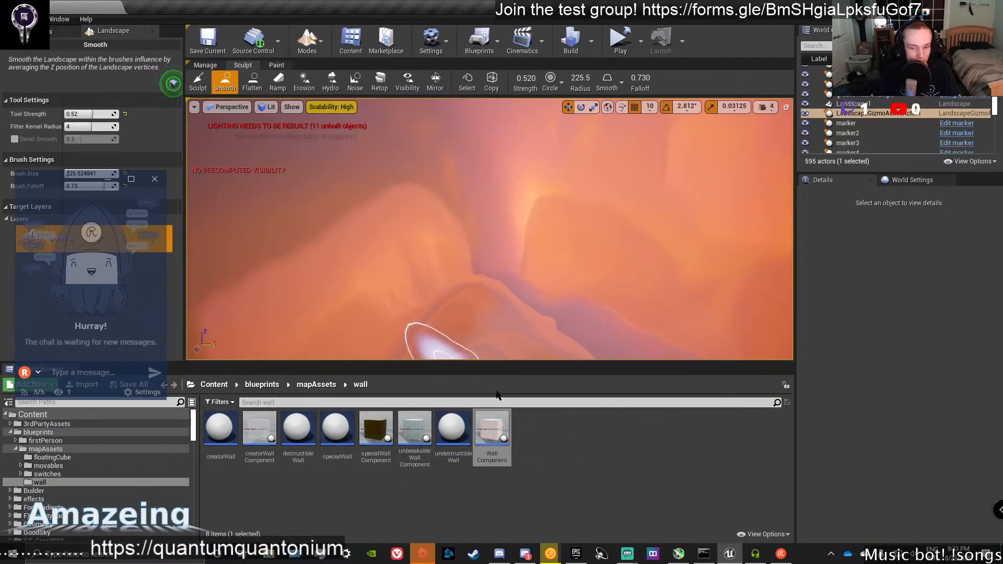
Go up from the wall folder to the mapAssets folder among the project's content.
left_click(465, 425)
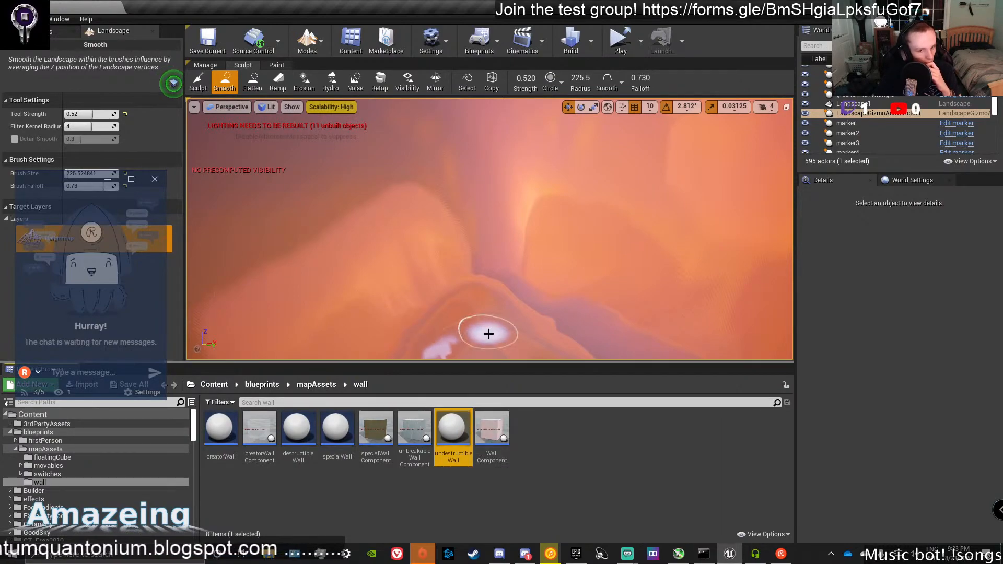
left_click(316, 384)
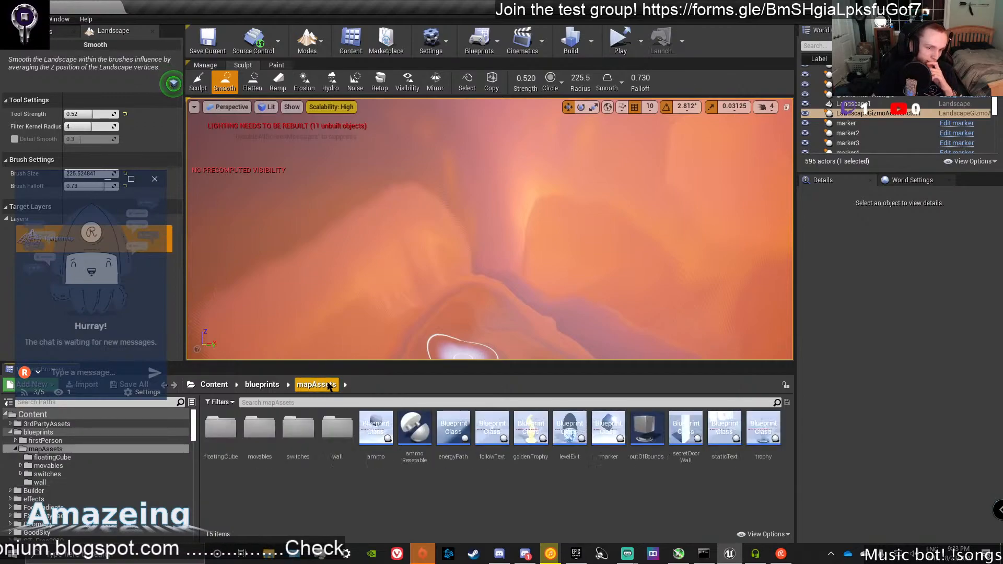
right_click(382, 509)
left_click(421, 216)
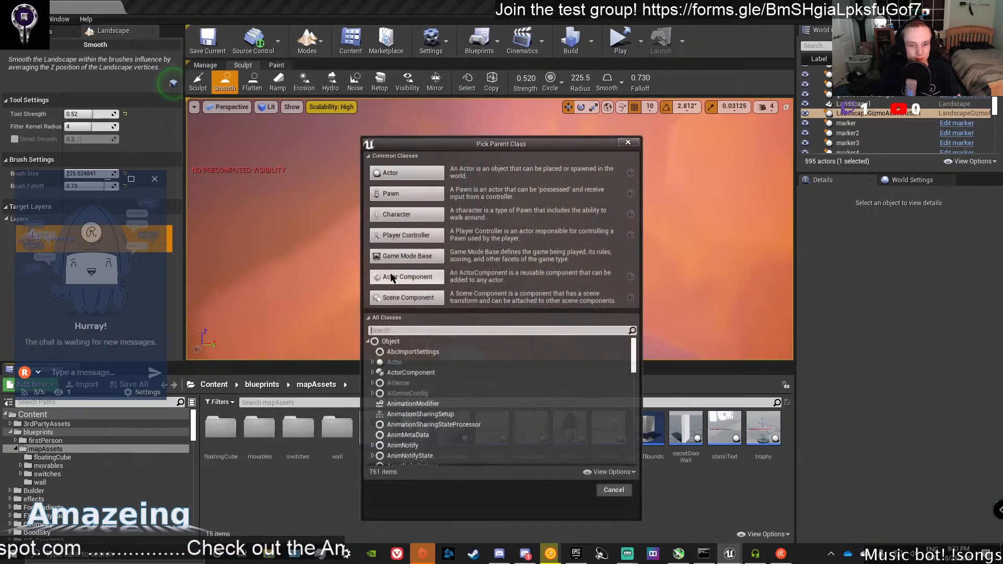
left_click(615, 492)
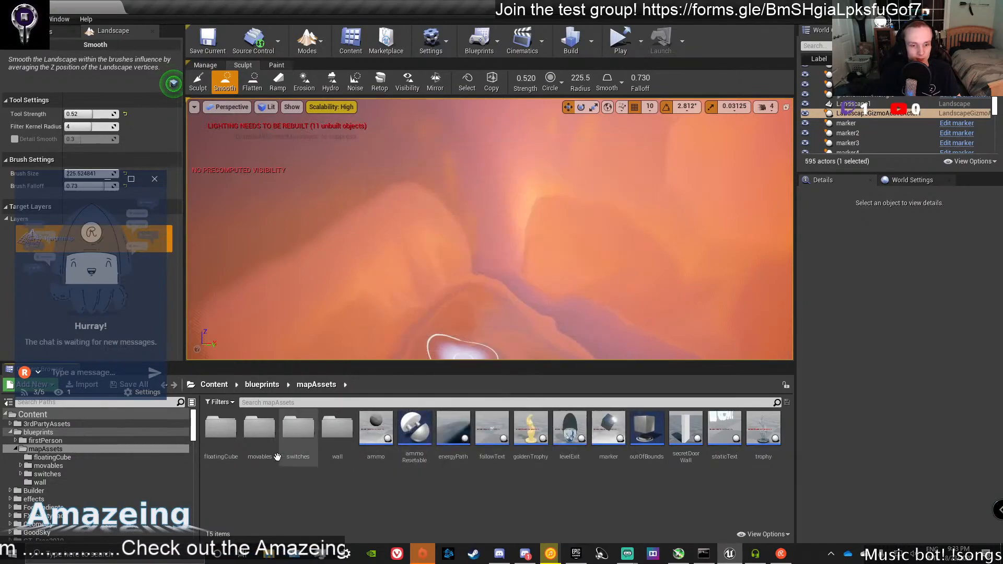
left_click(337, 431)
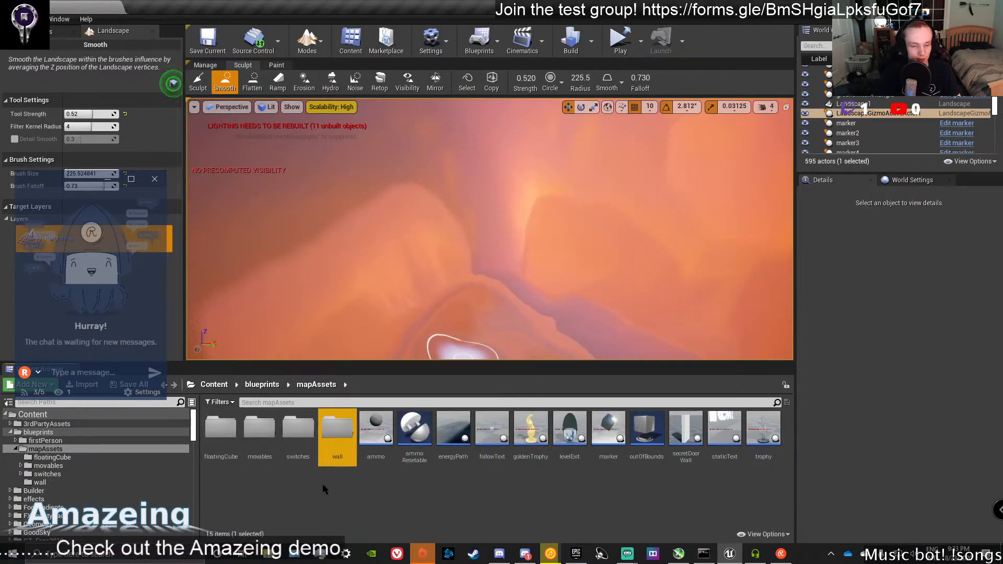
Create a Blueprint Class in the mapAssets folder with Actor as parent class and name it target.
right_click(340, 508)
left_click(386, 225)
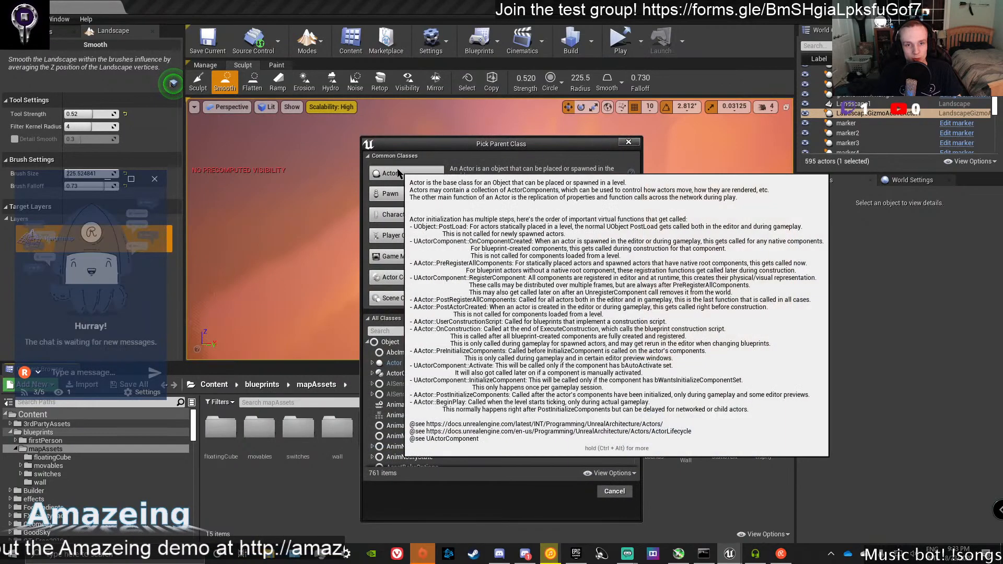
left_click(400, 173)
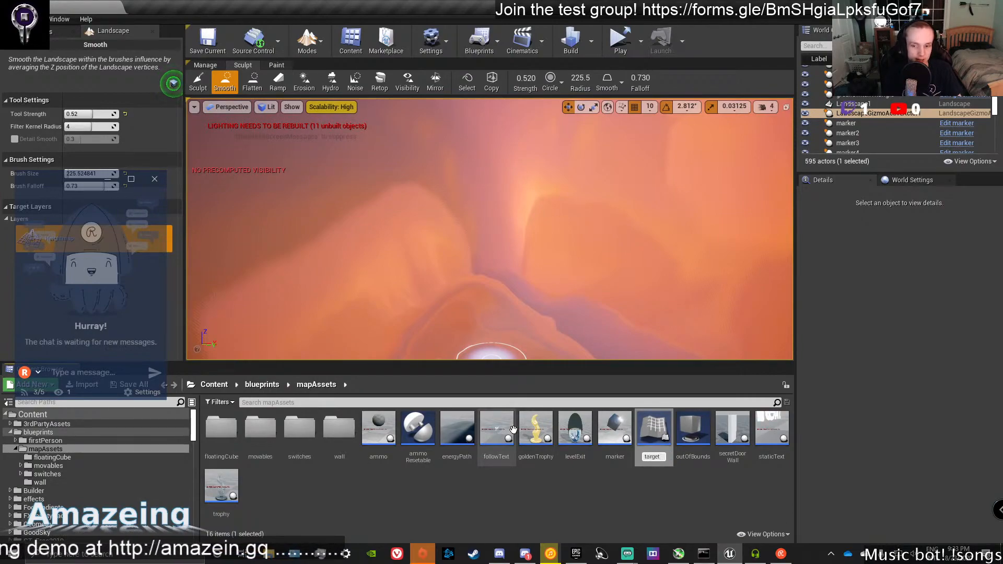
key("Return")
Open the target blueprint for editing in a maximized window and add a Cylinder component under its default scene root.
double_click(772, 429)
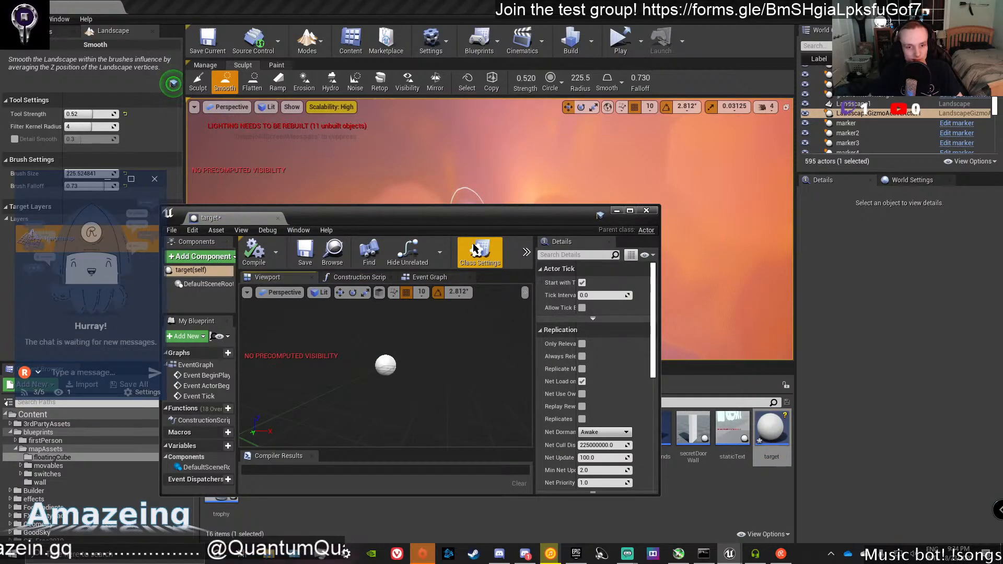
left_click(630, 210)
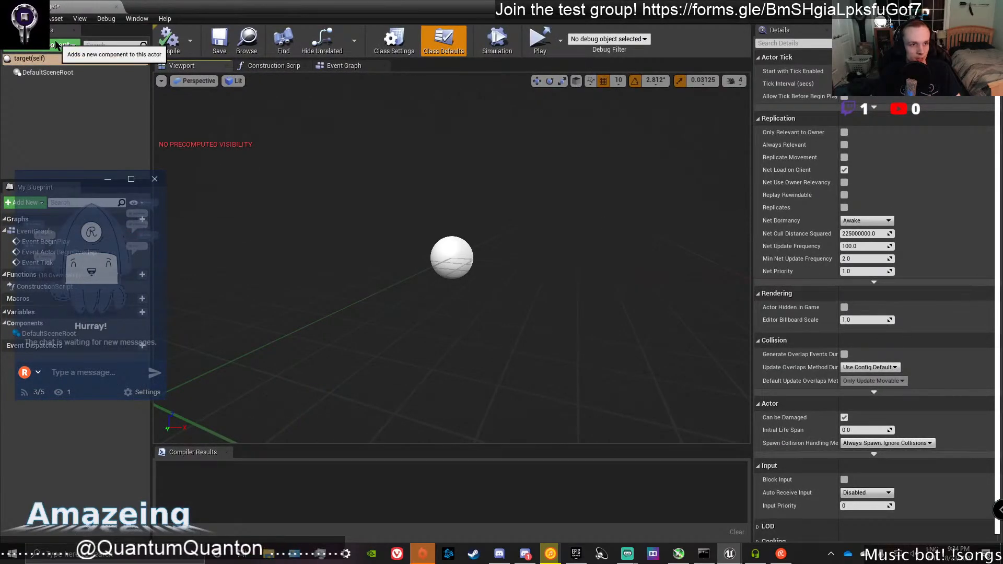
left_click(57, 45)
scroll(83, 136, "down", 8)
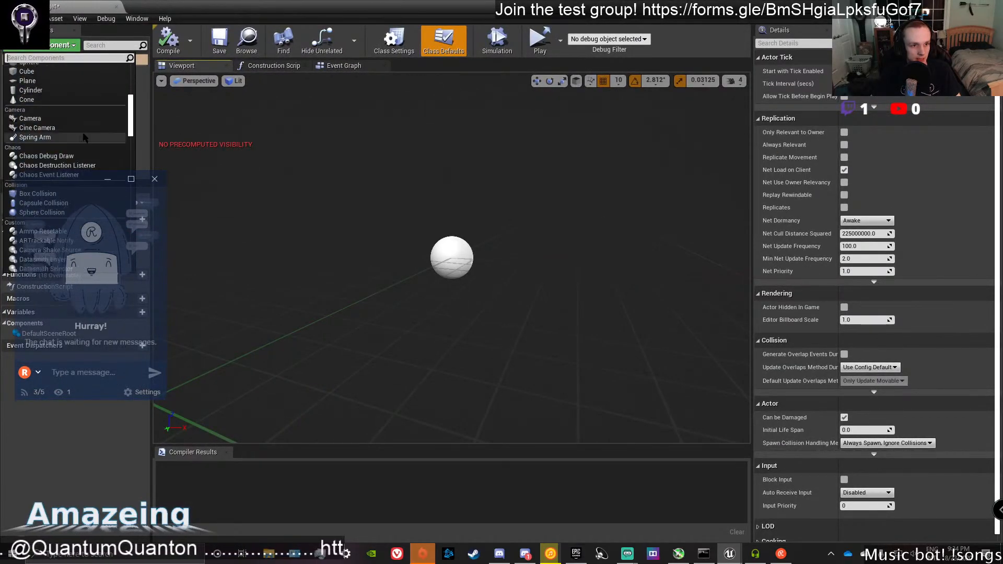
scroll(79, 138, "up", 4)
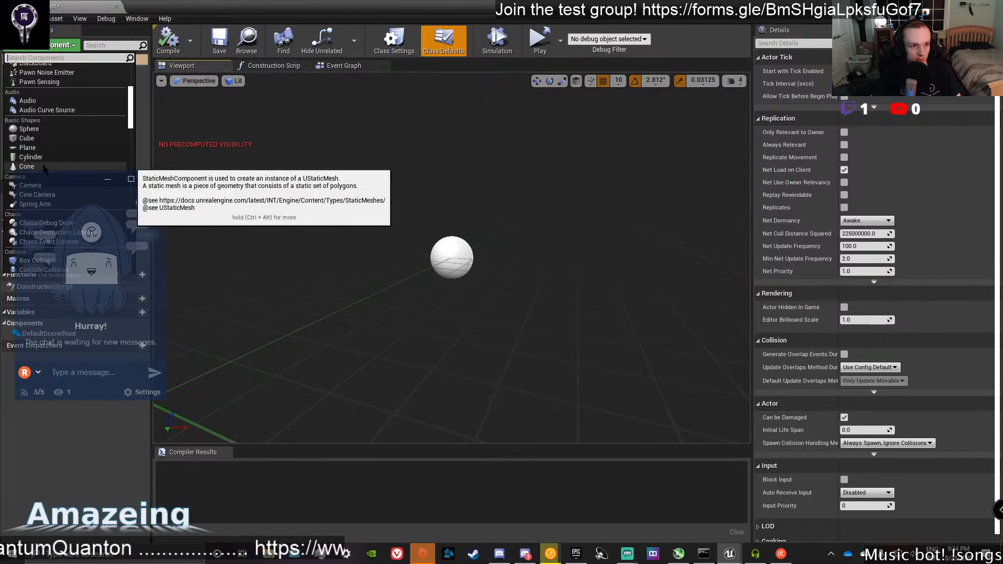
left_click(120, 157)
scroll(399, 212, "down", 5)
scroll(442, 217, "up", 4)
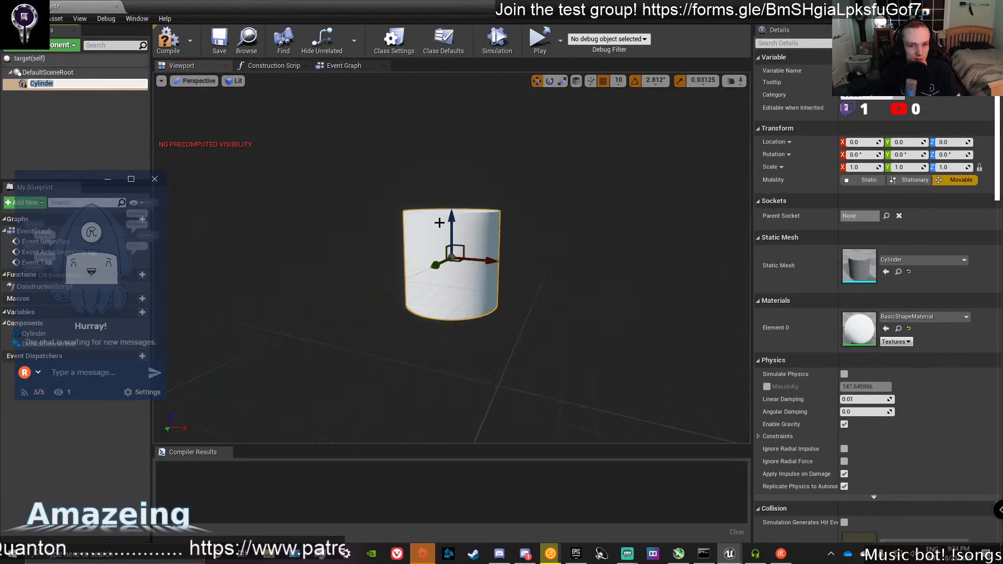
Flatten the cylinder into a disc by setting its Z scale to 0.2.
scroll(467, 222, "down", 2)
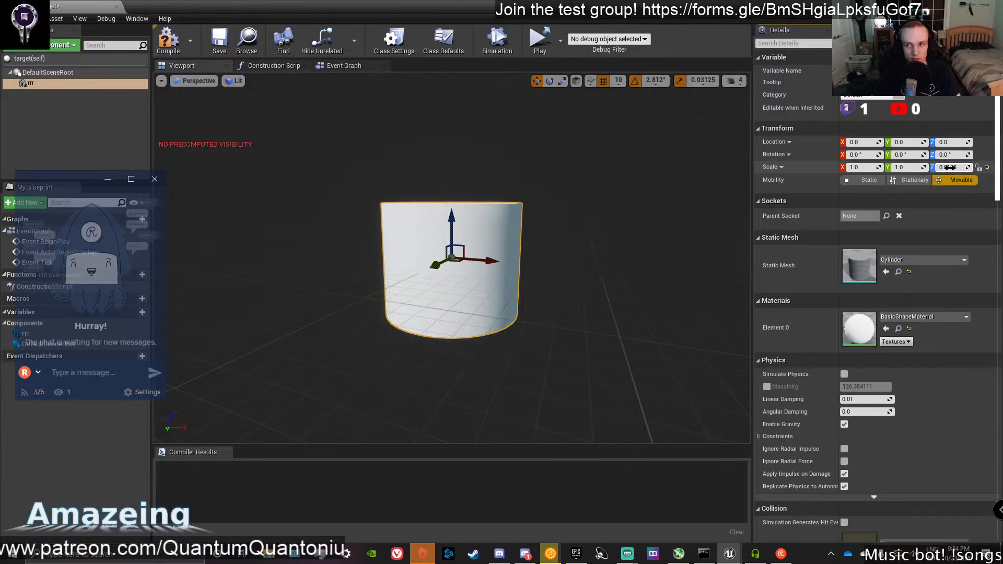
left_click_drag(949, 167, 982, 169)
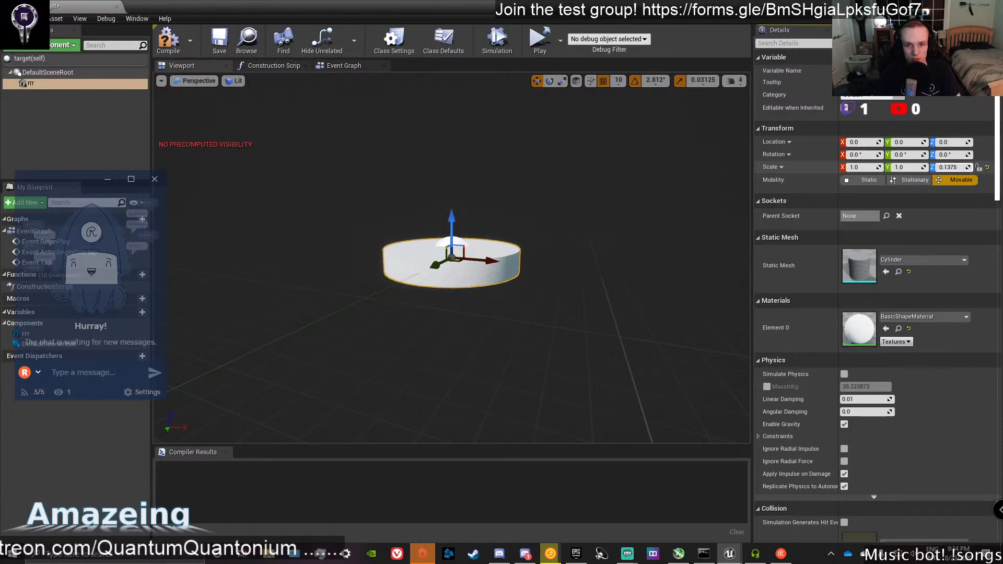
left_click(952, 167)
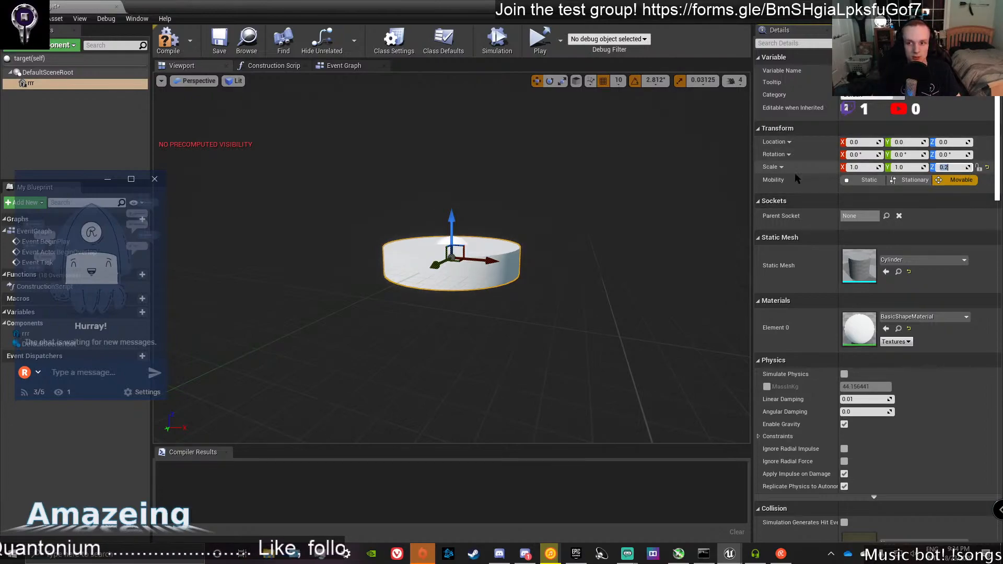
Rotate the disc 90° about X so it stands upright, and scale it proportionally to 0.75, 0.75, 0.15.
key("e")
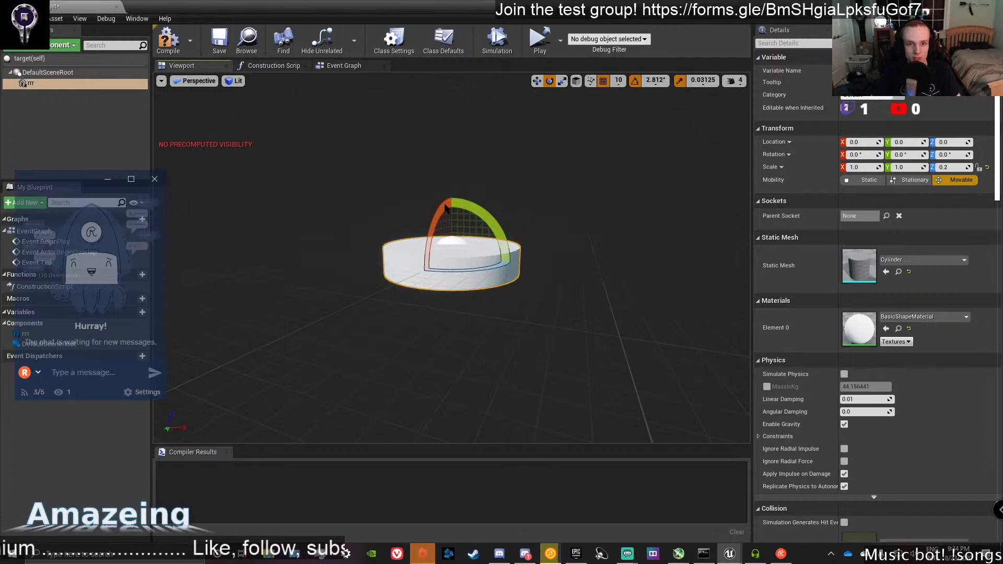
left_click_drag(439, 212, 428, 280)
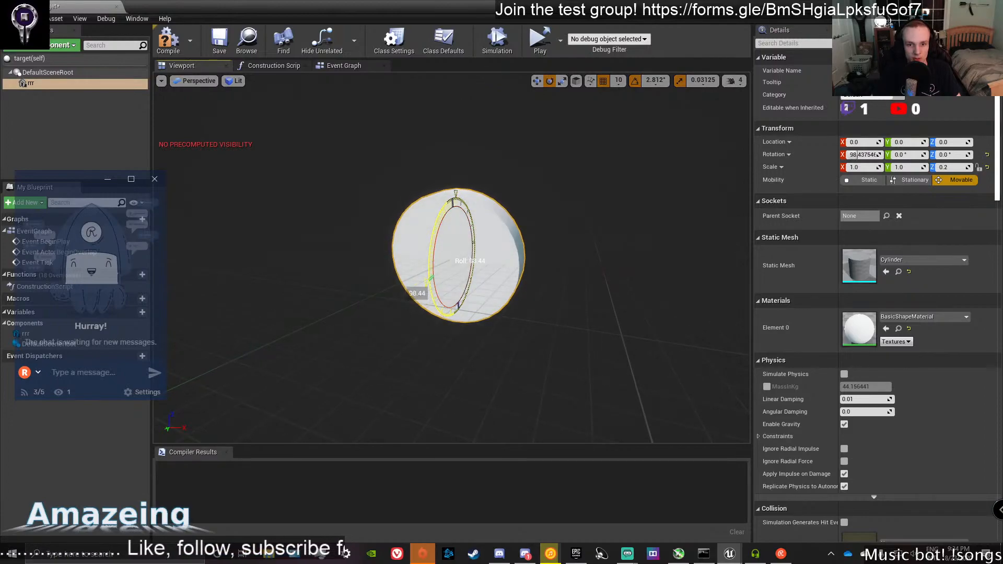
key("s")
mouse_move(451, 258)
right_mouse_down()
mouse_move(483, 255)
mouse_move(470, 256)
right_mouse_up()
key("a")
mouse_move(689, 234)
right_mouse_down()
mouse_move(685, 246)
mouse_move(682, 229)
mouse_move(689, 234)
right_mouse_up()
key("w")
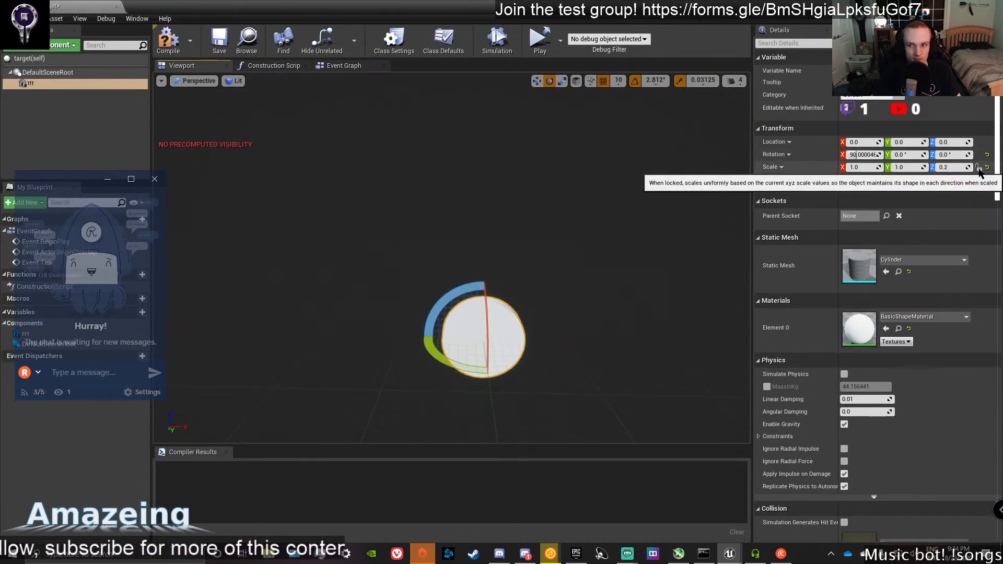
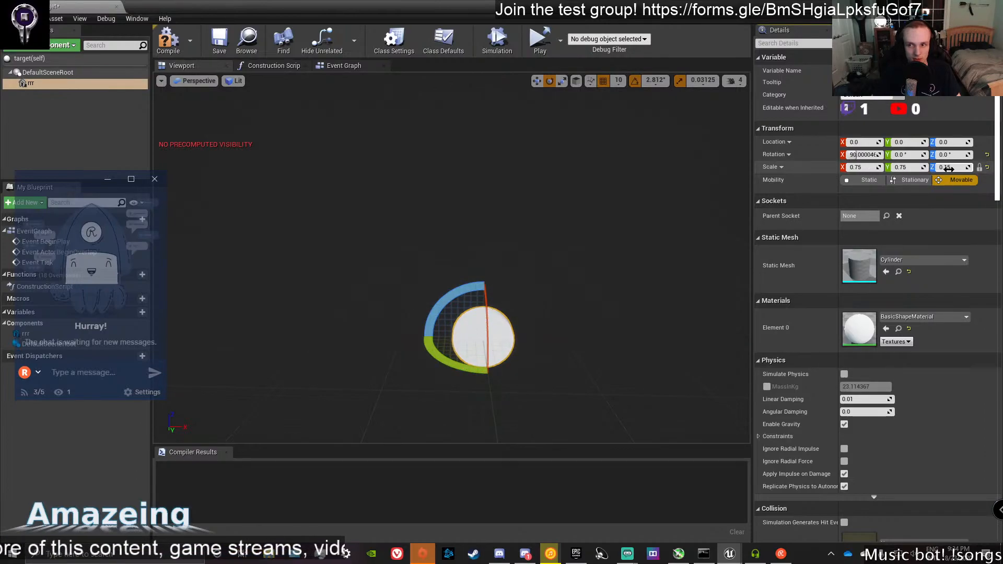
View the target blueprint's event graph, return to its 3D preview, and move the blueprint window aside to reveal the level editor.
left_click(358, 72)
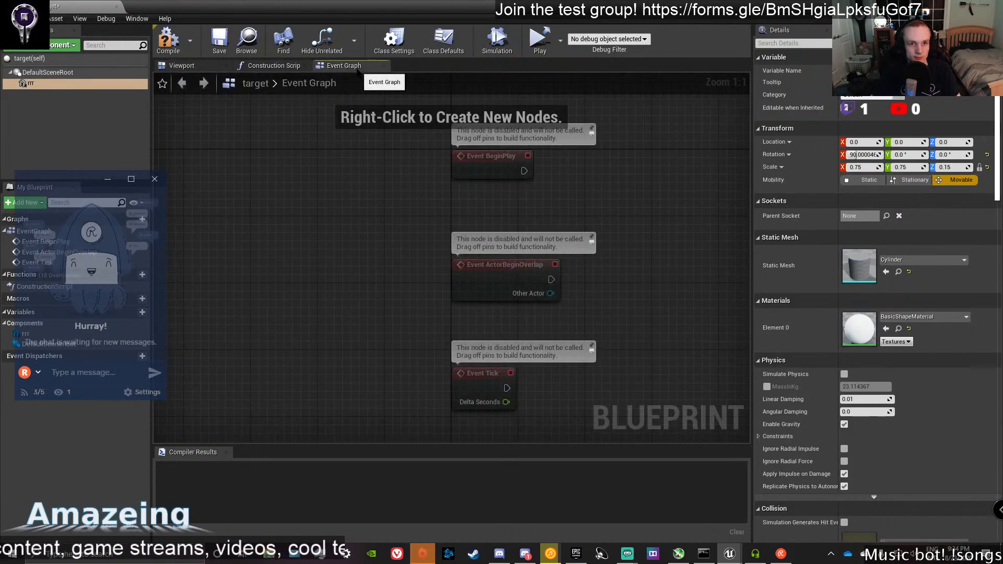
left_click(200, 68)
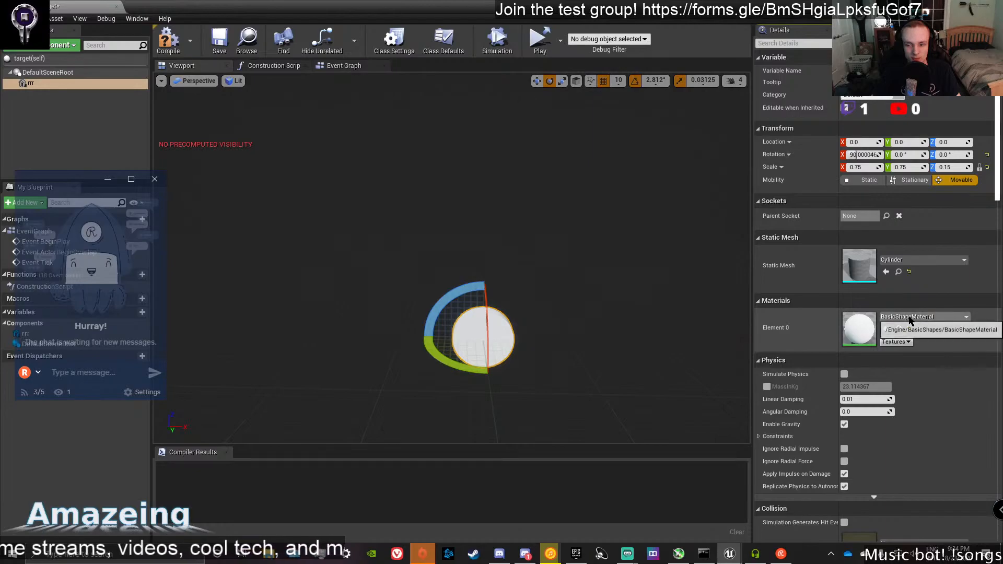
left_click_drag(507, 8, 1, 327)
key("super+Right")
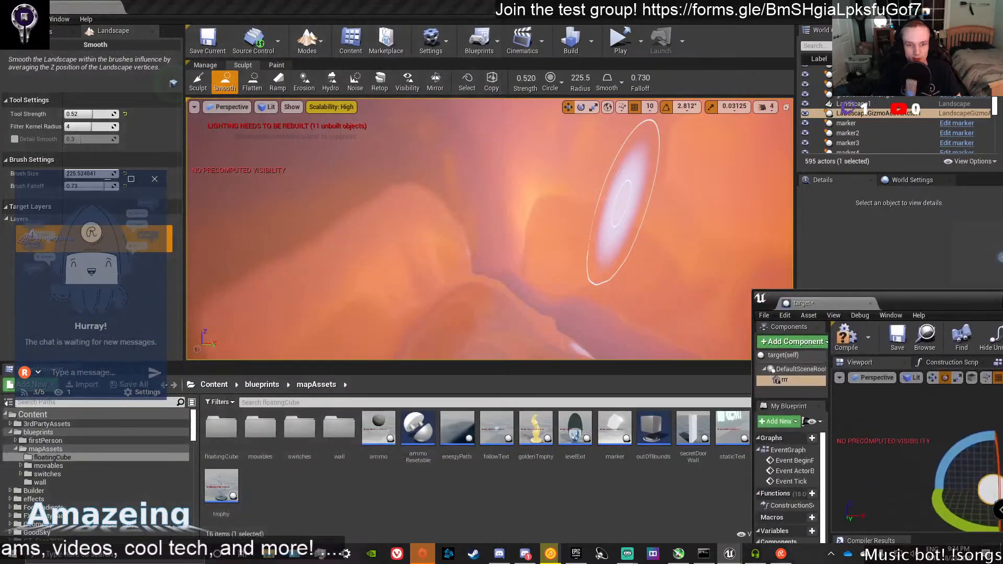
Browse to the Content materials folder and dock the target blueprint window beside the level editor so both stay accessible.
left_click(214, 385)
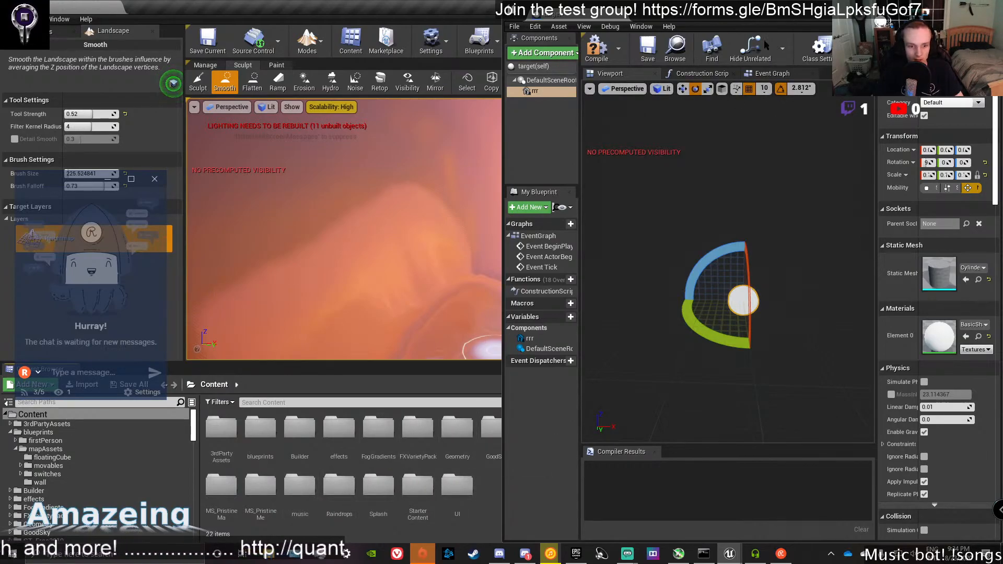
key("super+Left")
key("super+Left")
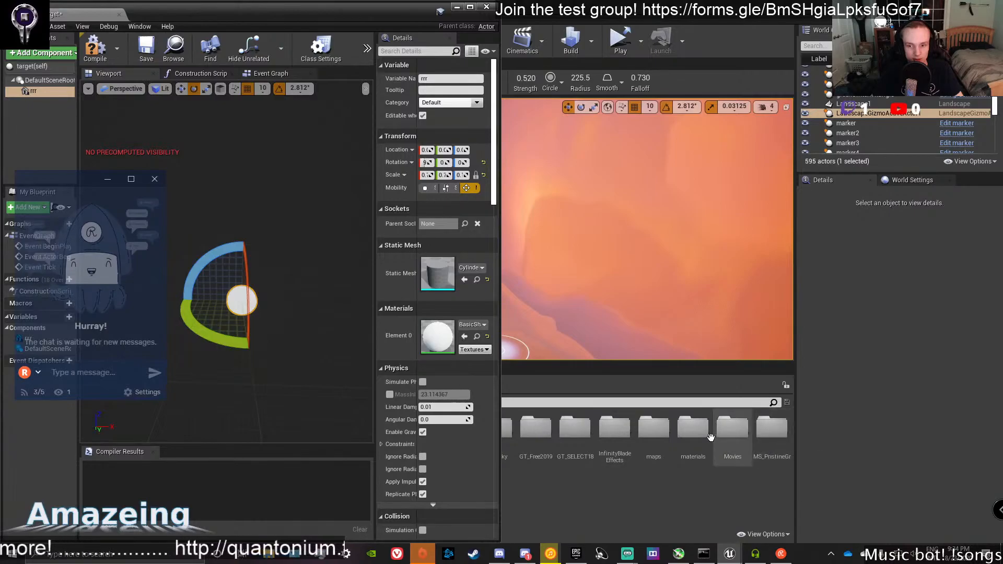
double_click(711, 438)
key("super+Right")
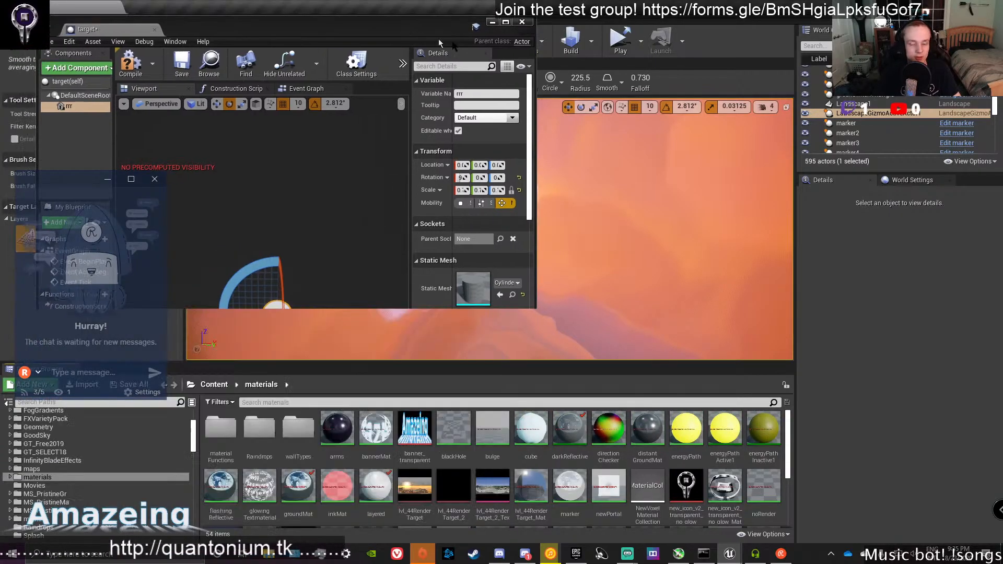
key("super+Right")
Find the wall material in the wallTypes folder and assign it to the disc's material Element 0.
scroll(394, 470, "down", 5)
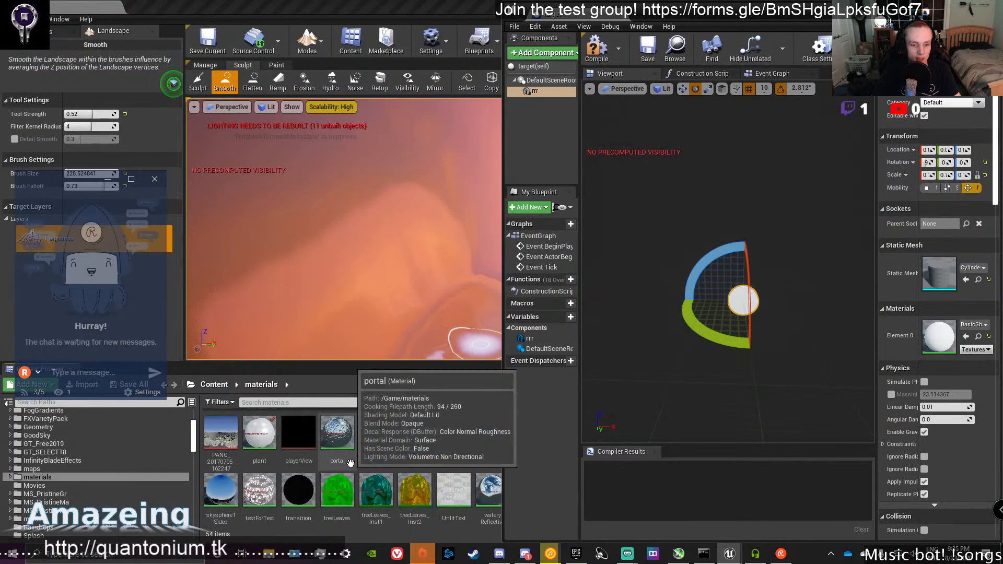
scroll(394, 470, "up", 3)
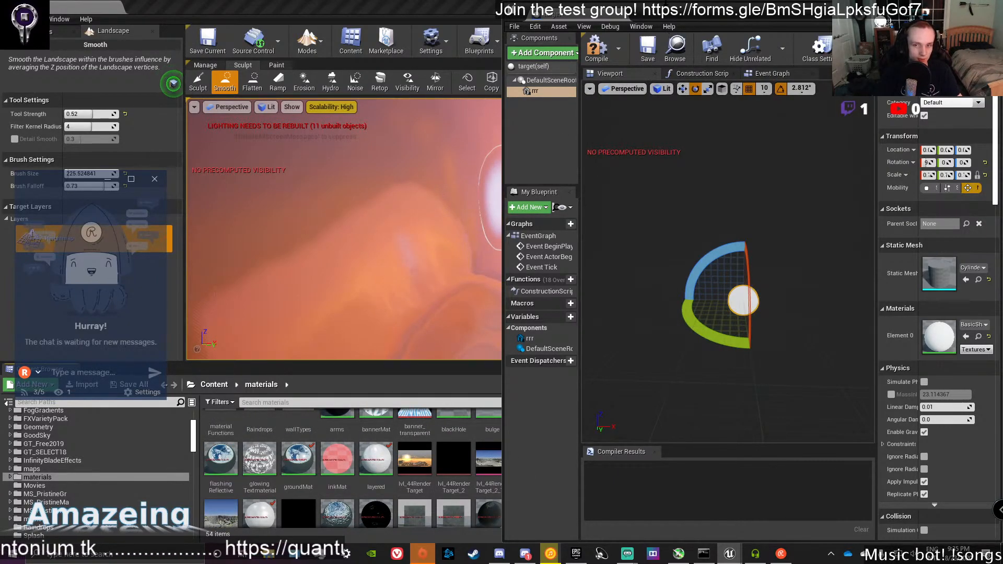
scroll(347, 471, "down", 2)
scroll(314, 470, "up", 4)
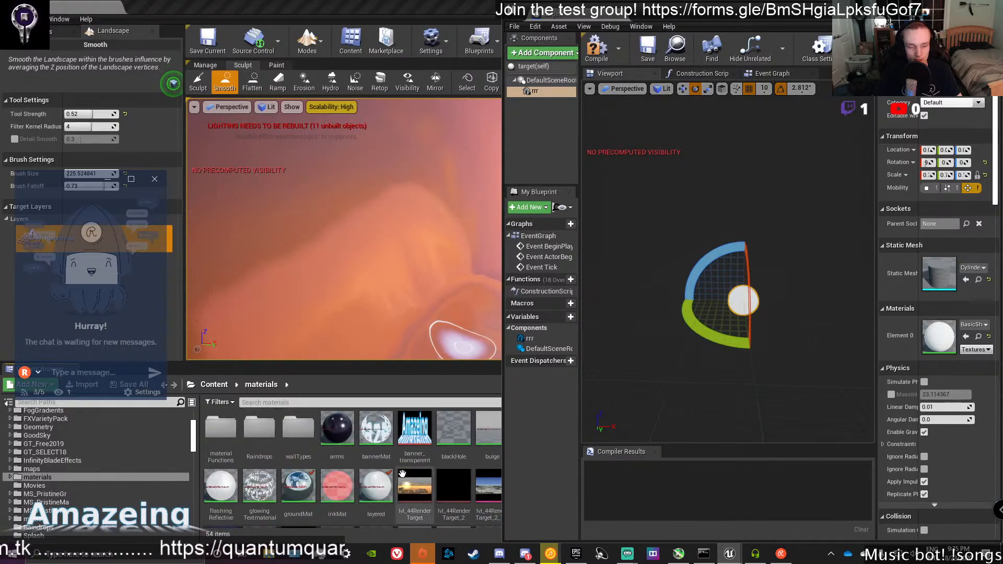
scroll(261, 465, "down", 1)
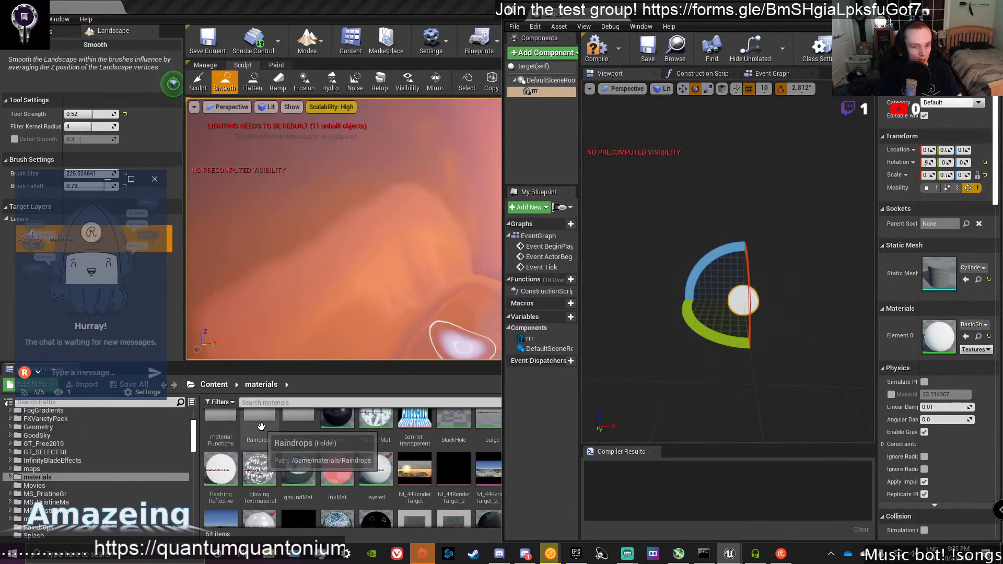
scroll(308, 449, "up", 1)
double_click(309, 438)
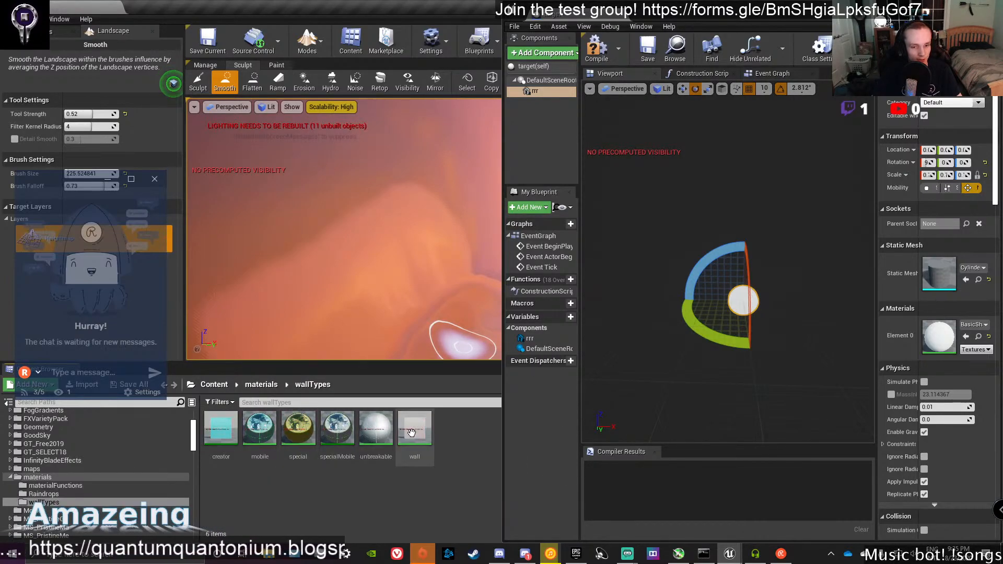
left_click_drag(414, 428, 939, 336)
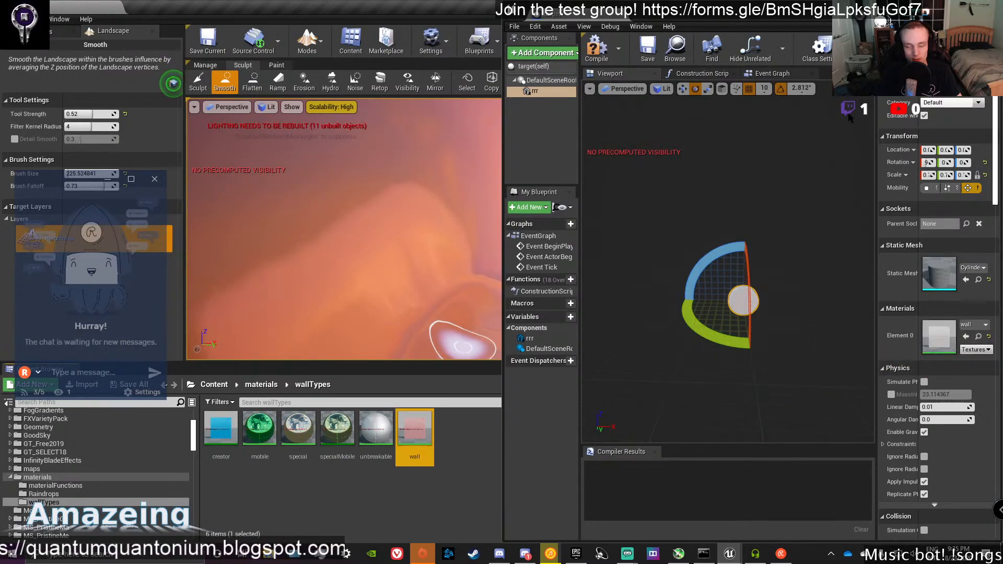
Maximize the target blueprint window, examine the node graph of the disc's wall material, and return to the blueprint.
left_click_drag(752, 15, 546, 0)
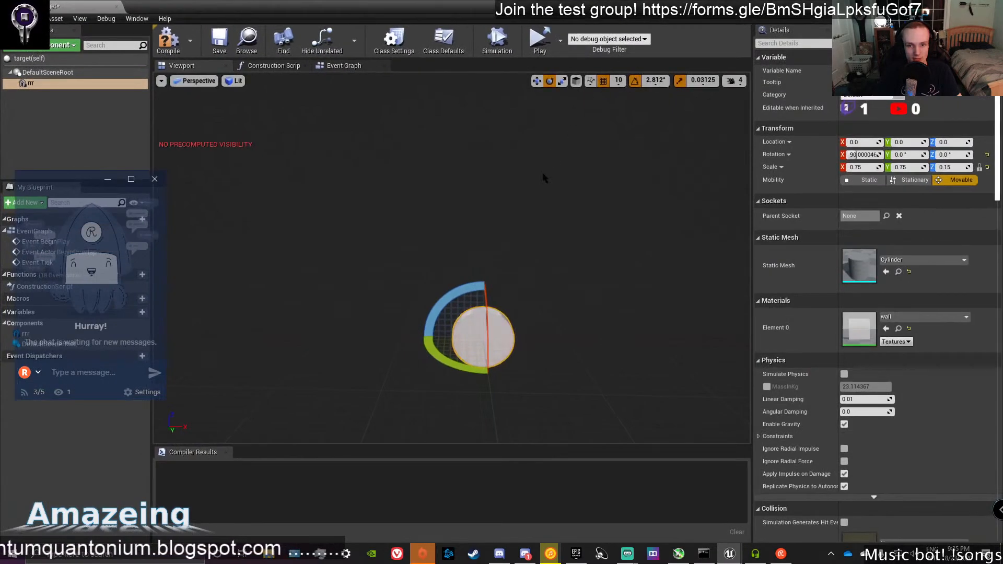
mouse_move(545, 345)
right_mouse_down()
mouse_move(558, 331)
mouse_move(538, 345)
right_mouse_up()
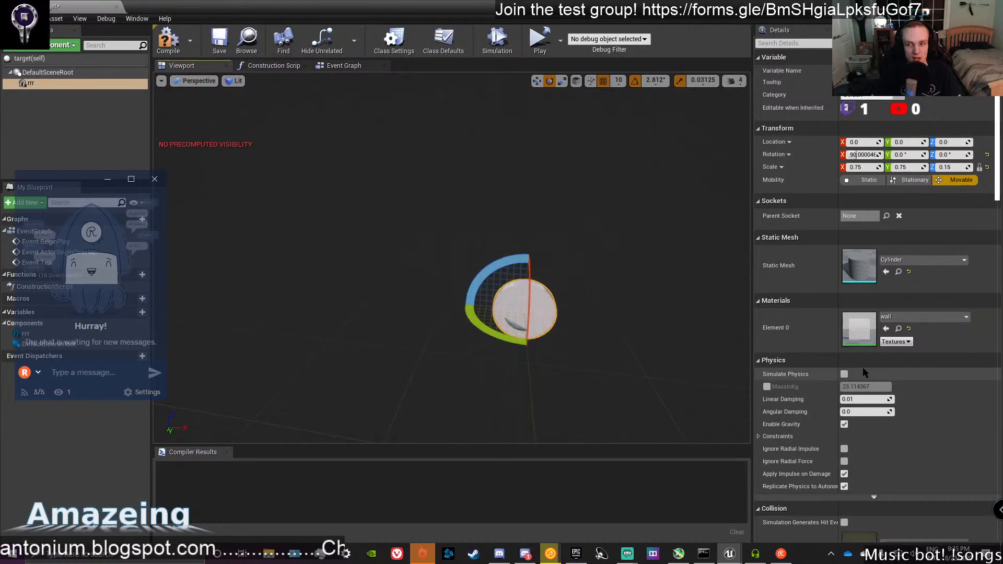
double_click(865, 335)
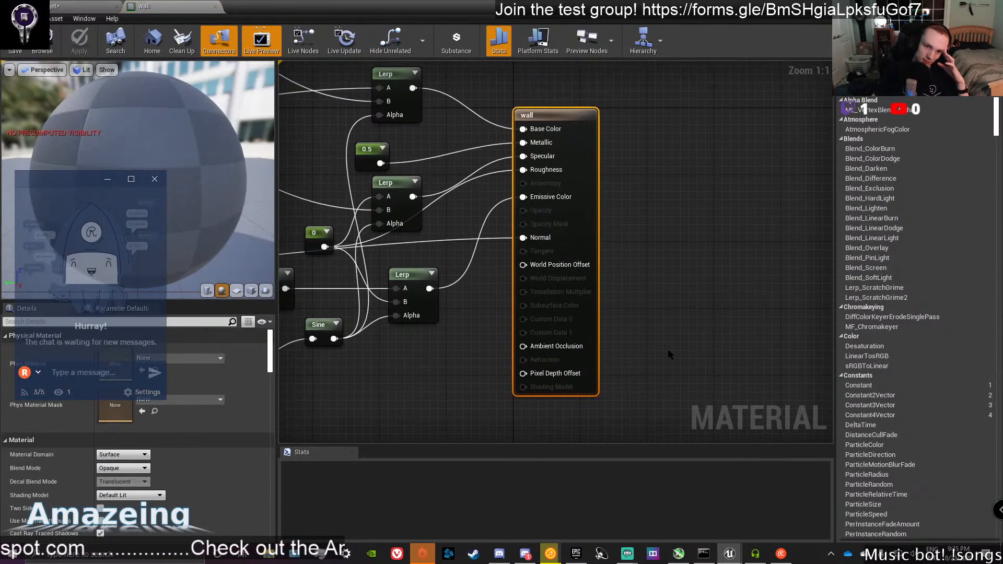
scroll(551, 329, "down", 3)
scroll(552, 330, "up", 2)
scroll(551, 330, "up", 1)
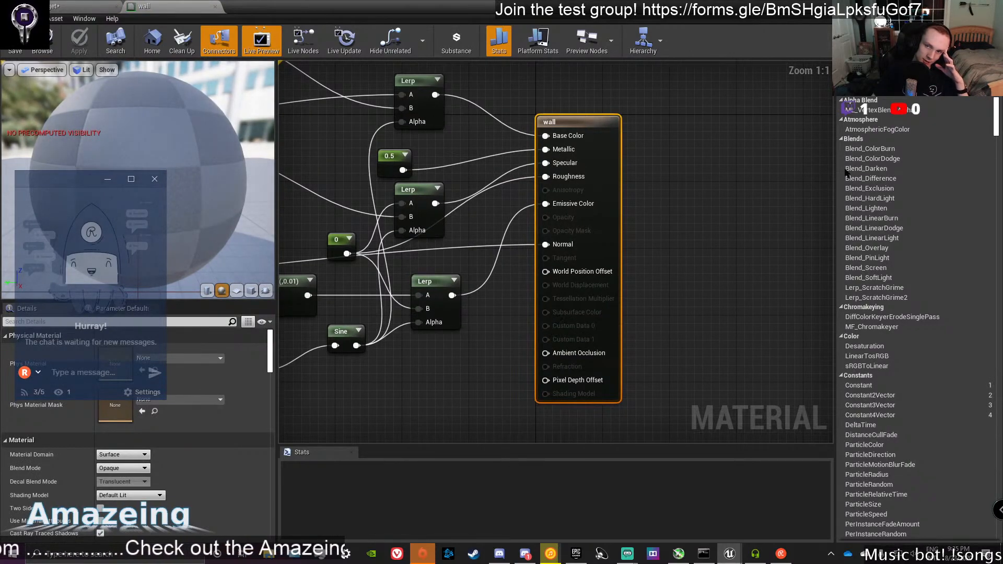
left_click(83, 6)
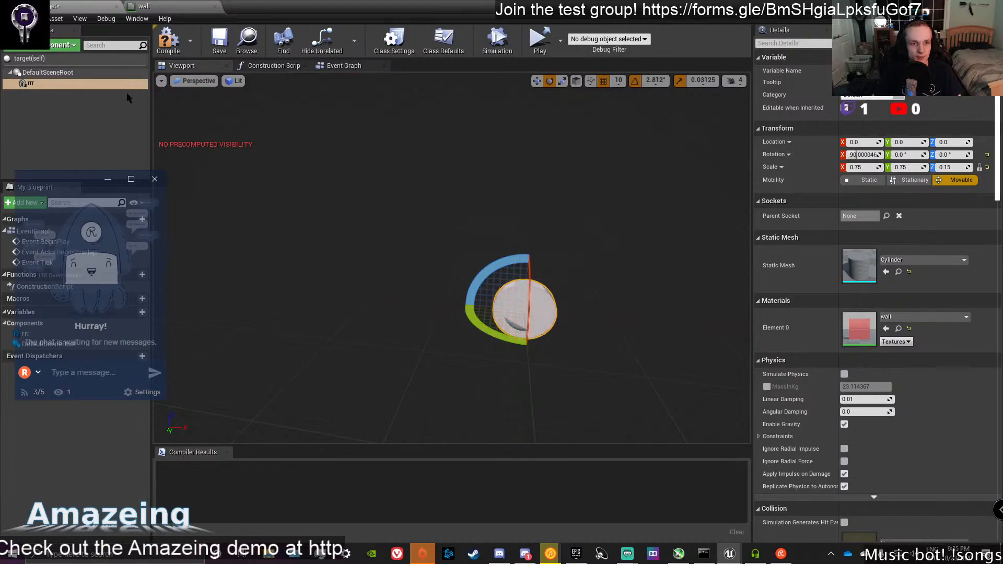
Add a Point Light component under the disc.
left_click(47, 50)
scroll(45, 151, "down", 10)
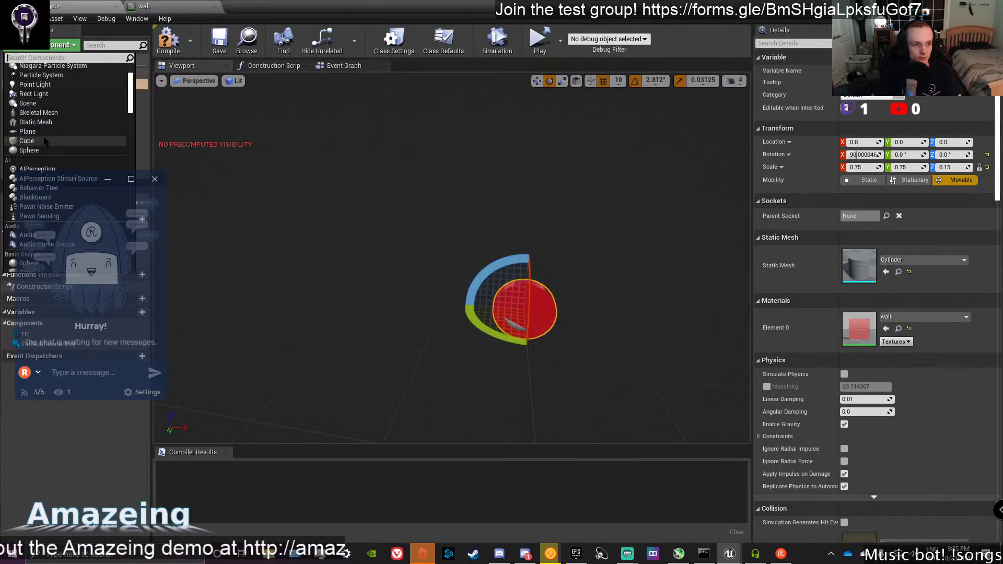
scroll(42, 151, "up", 3)
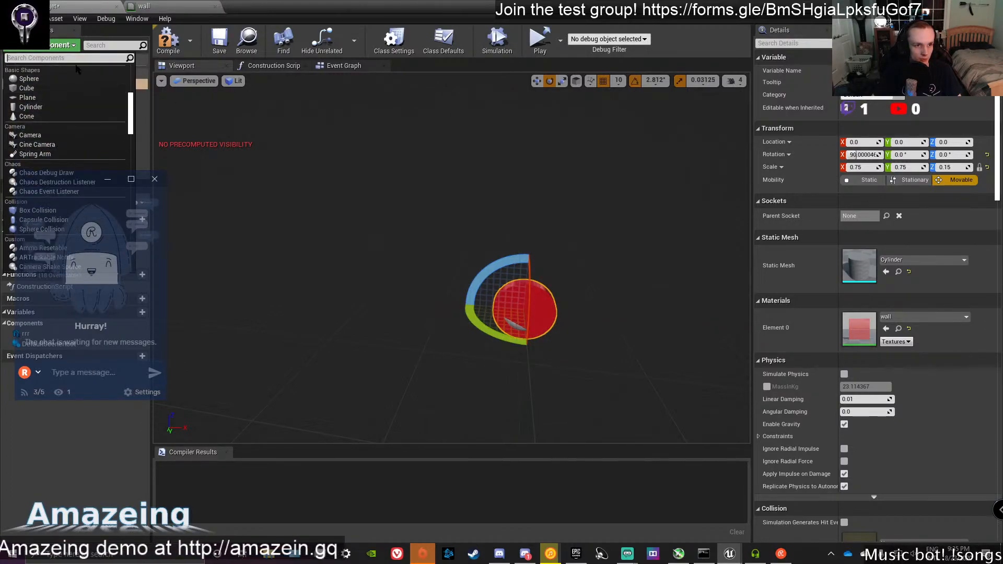
scroll(75, 79, "up", 6)
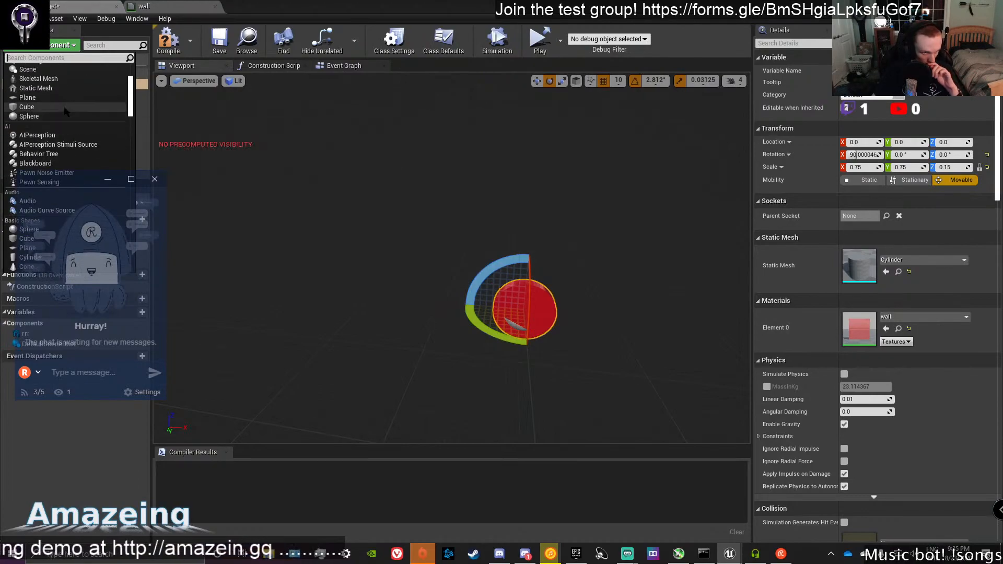
scroll(66, 110, "down", 15)
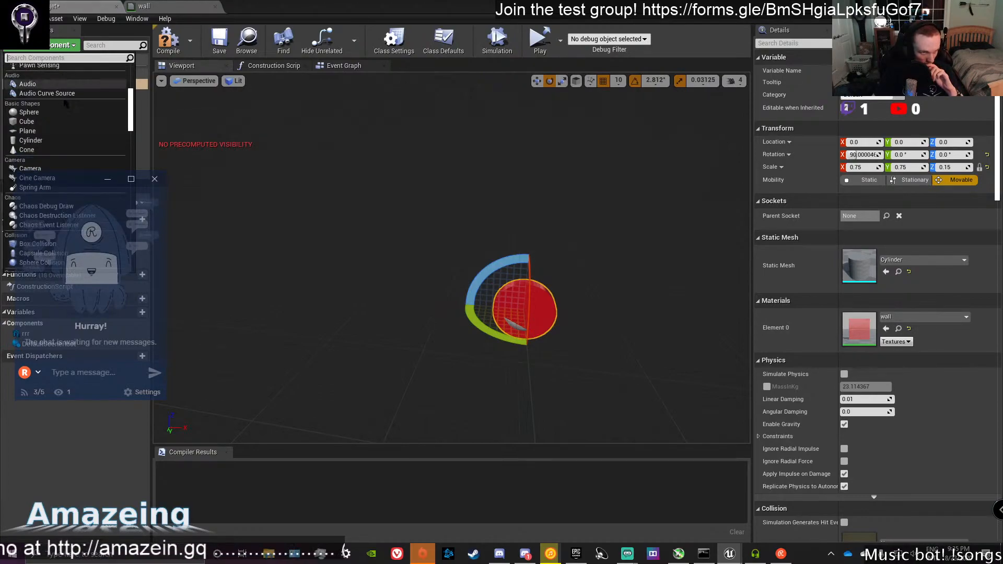
scroll(73, 118, "down", 20)
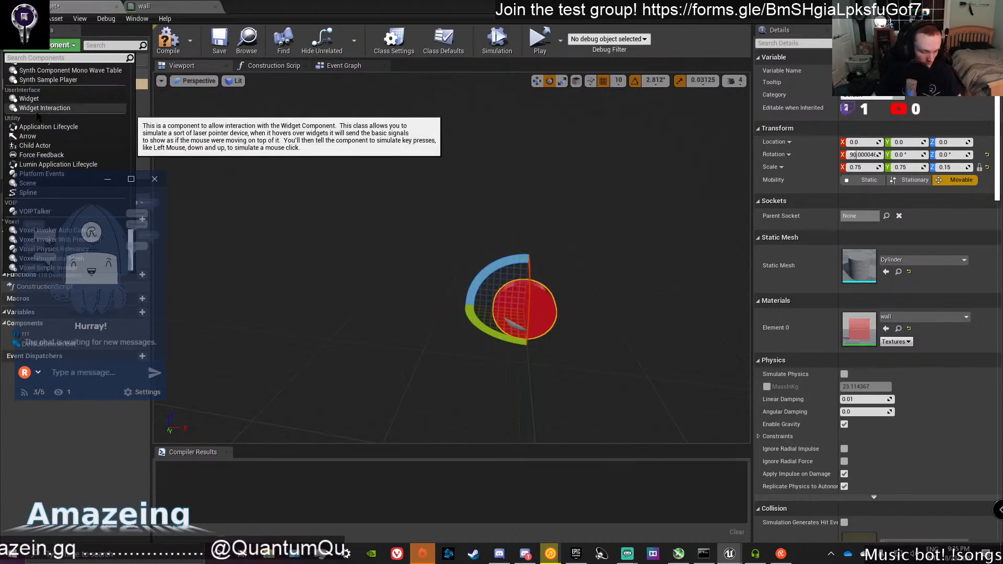
type("poin")
key("Return")
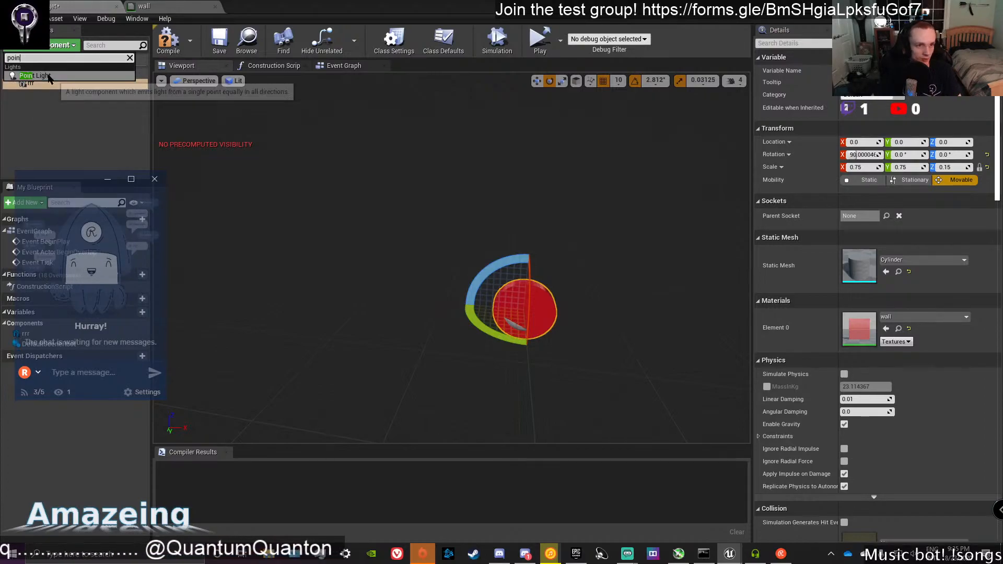
right_click_drag(561, 272, 580, 284)
key("s")
Rename the disc component rrr as target.
left_click(32, 83)
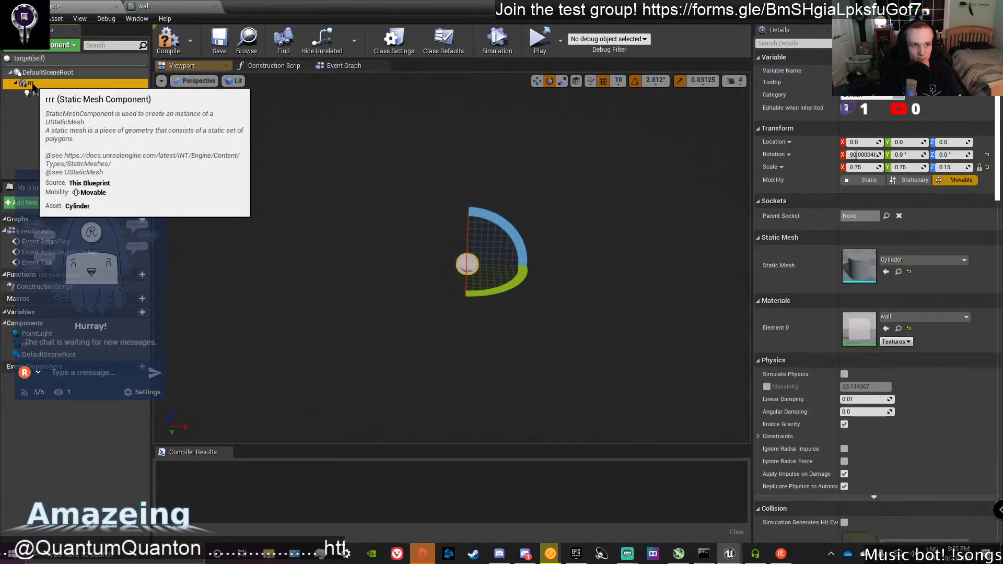
key("F2")
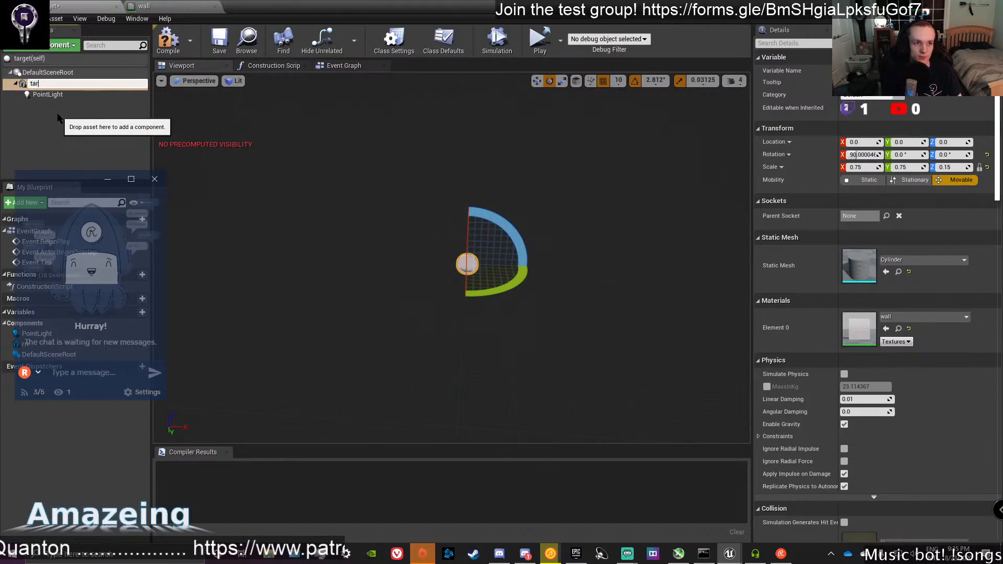
type("target")
key("Return")
Try making the disc component the blueprint's scene root, and undo the root change.
left_click_drag(37, 84, 31, 74)
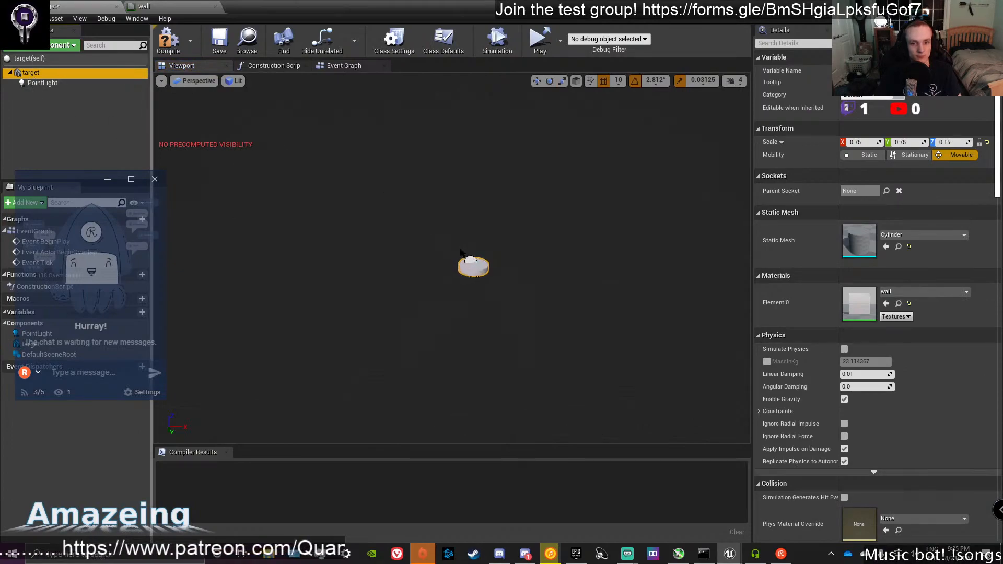
scroll(460, 252, "up", 4)
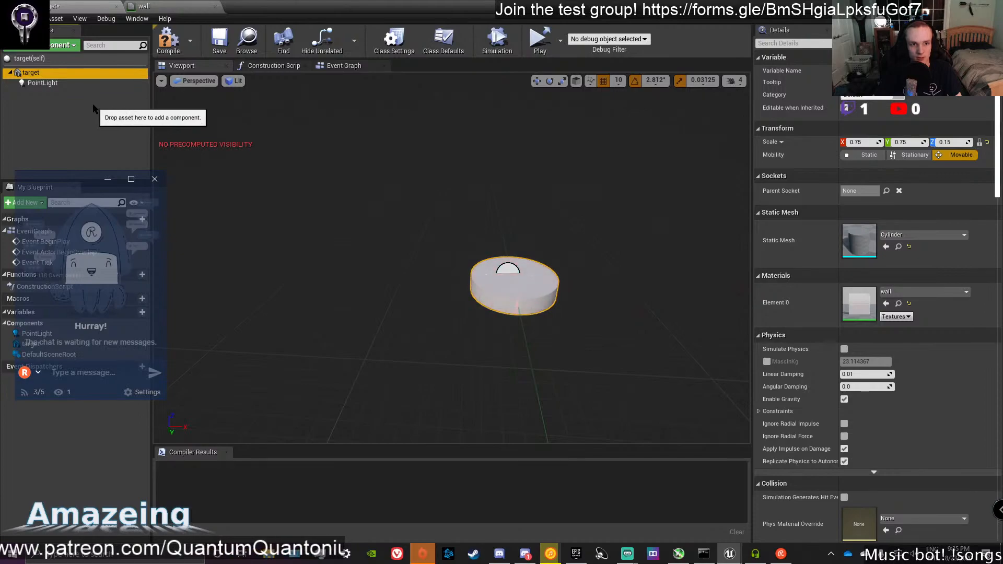
key("ctrl+z")
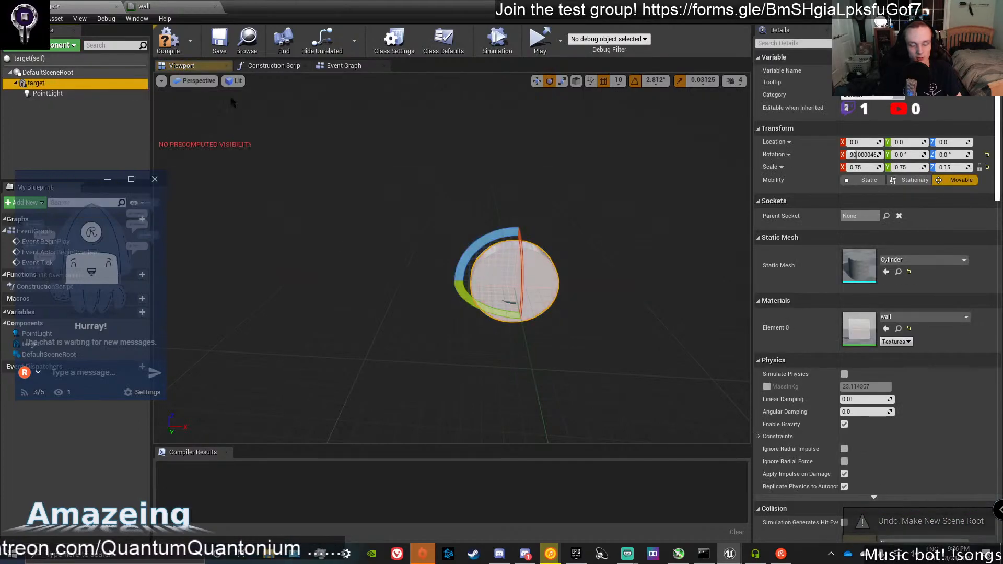
Place a reference to the target component in the event graph and connect it to a new AddRelativeRotation node.
left_click(342, 65)
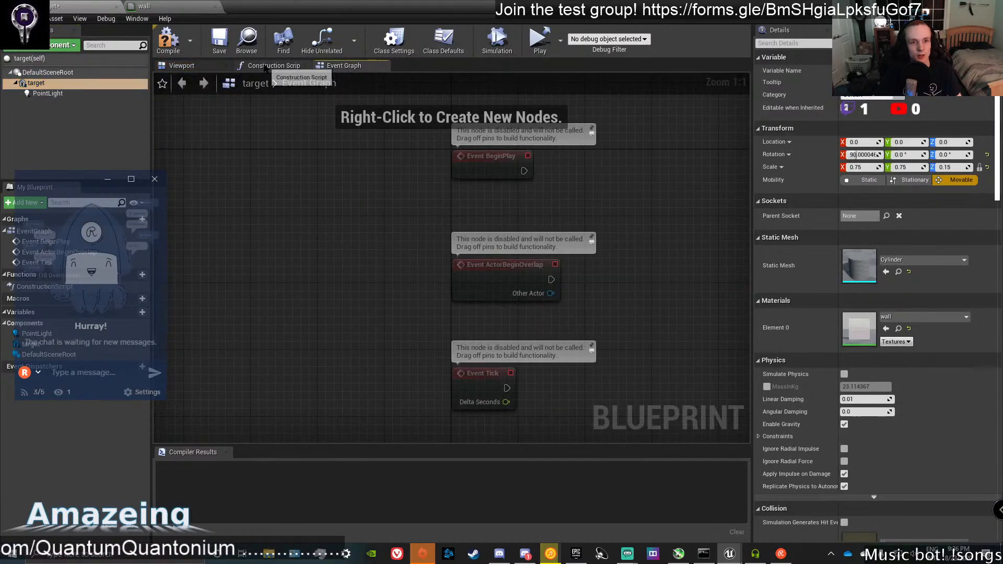
right_click_drag(514, 316, 430, 261)
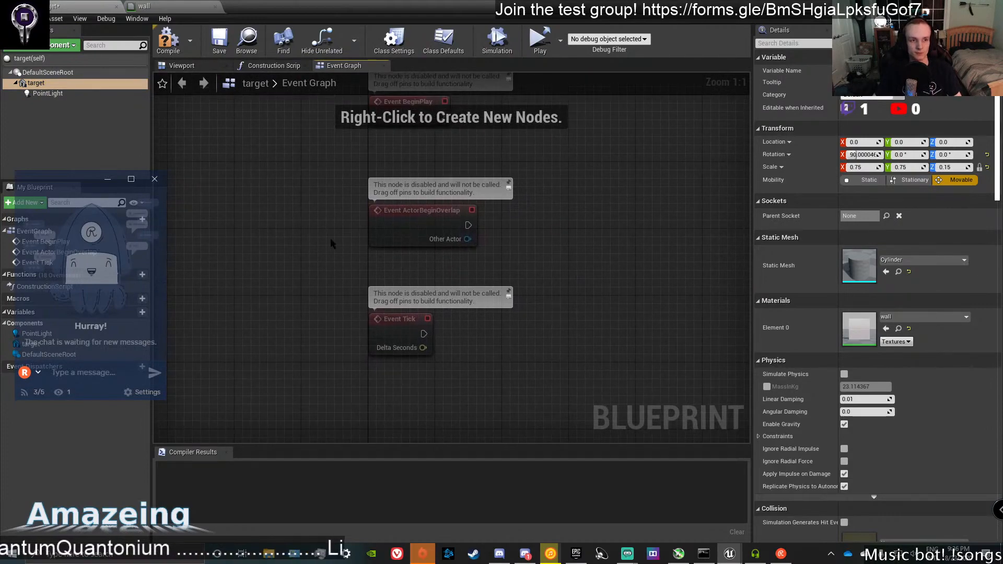
left_click_drag(52, 83, 316, 192)
left_click_drag(519, 261, 605, 298)
type("add rot")
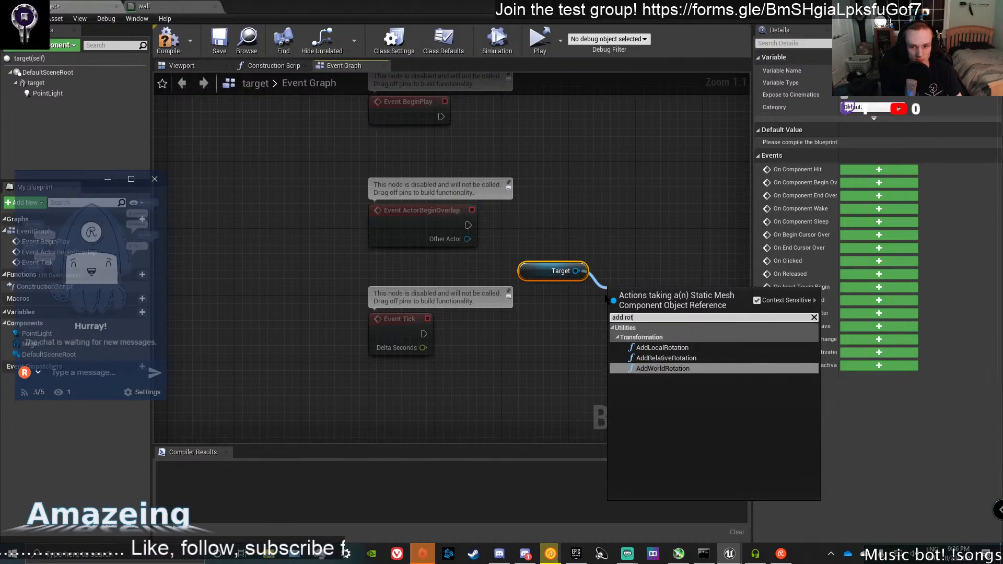
key("Up")
key("Return")
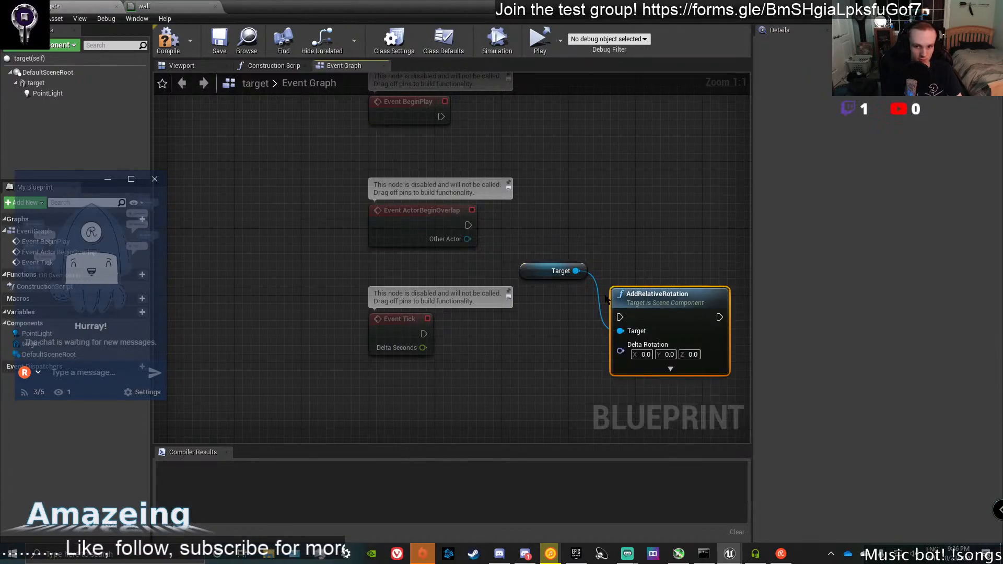
Check the disc's rotation axes, drive AddRelativeRotation from Event Tick with a Delta Rotation Y of 1.0, and compile the blueprint.
left_click(184, 66)
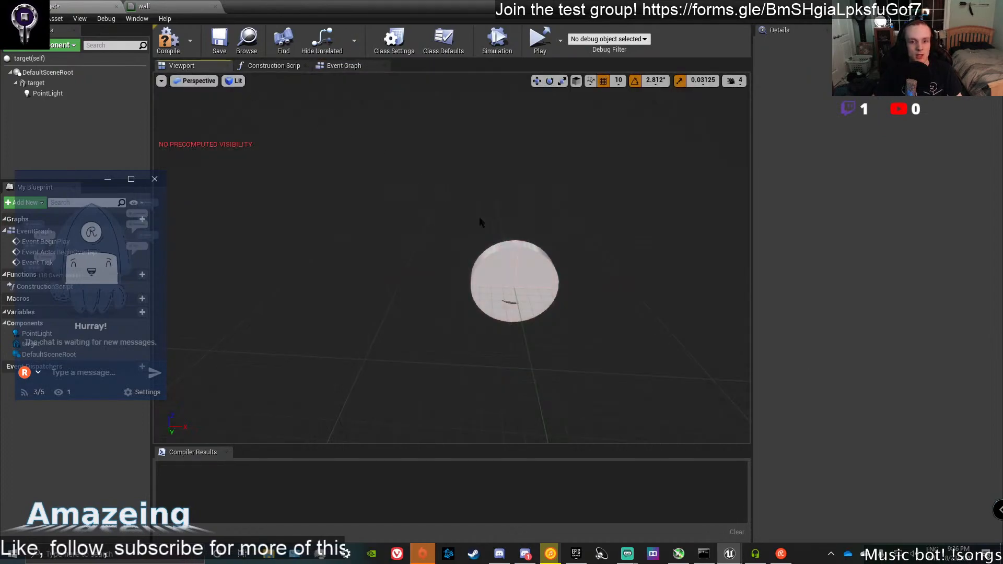
left_click(530, 253)
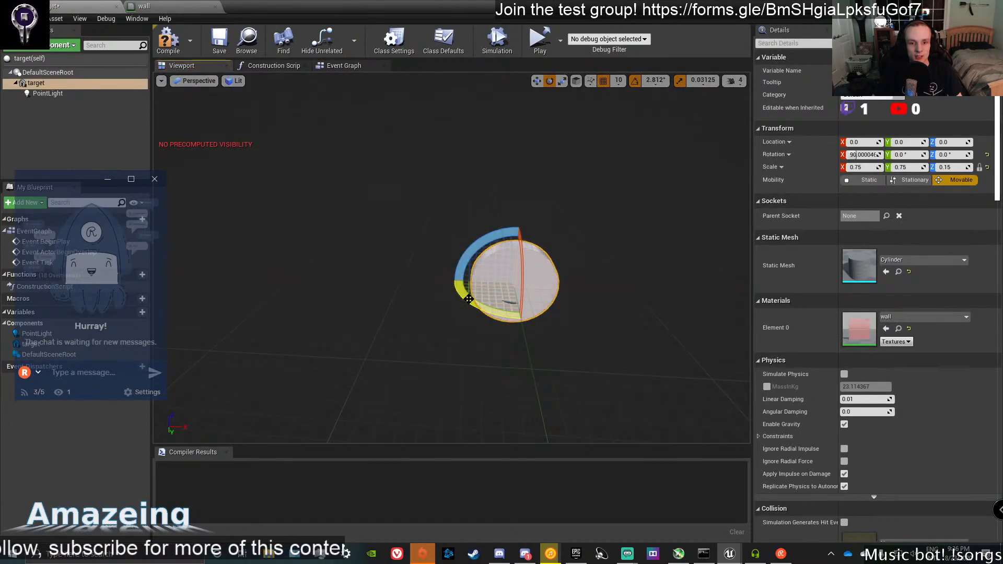
left_click(340, 67)
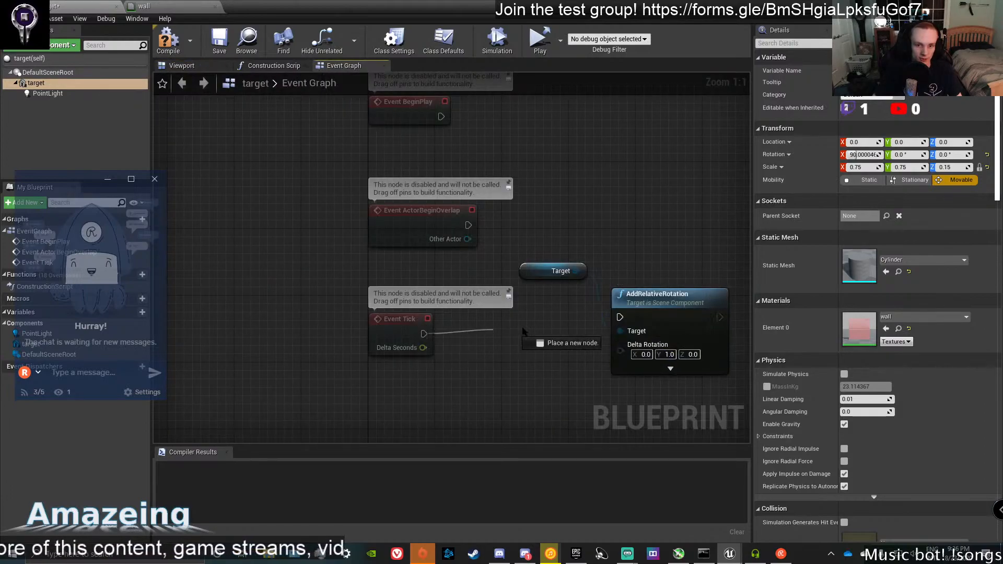
left_click(168, 41)
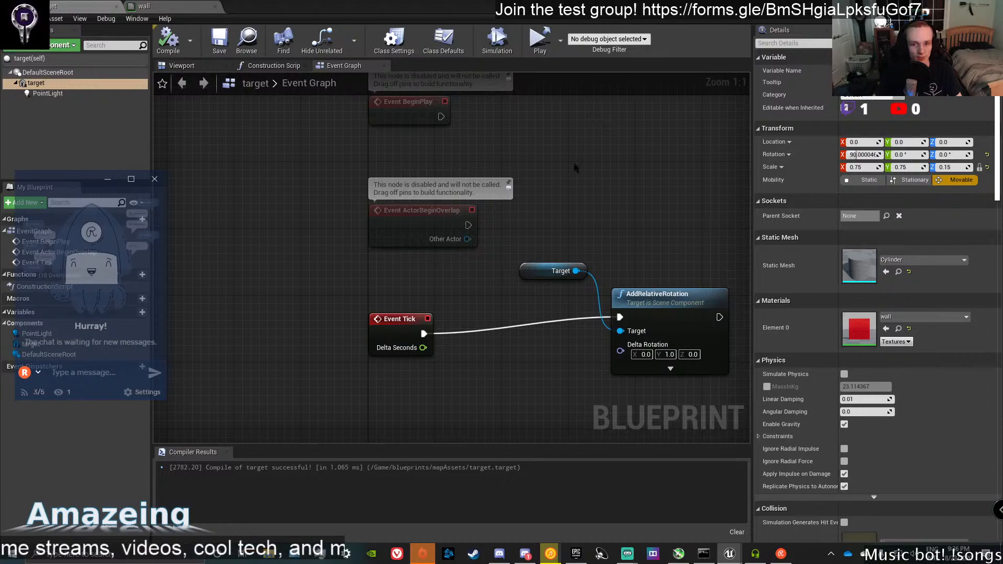
Add an Event Hit node to the target blueprint's event graph below Event Tick.
right_click_drag(379, 385, 295, 238)
right_click(307, 336)
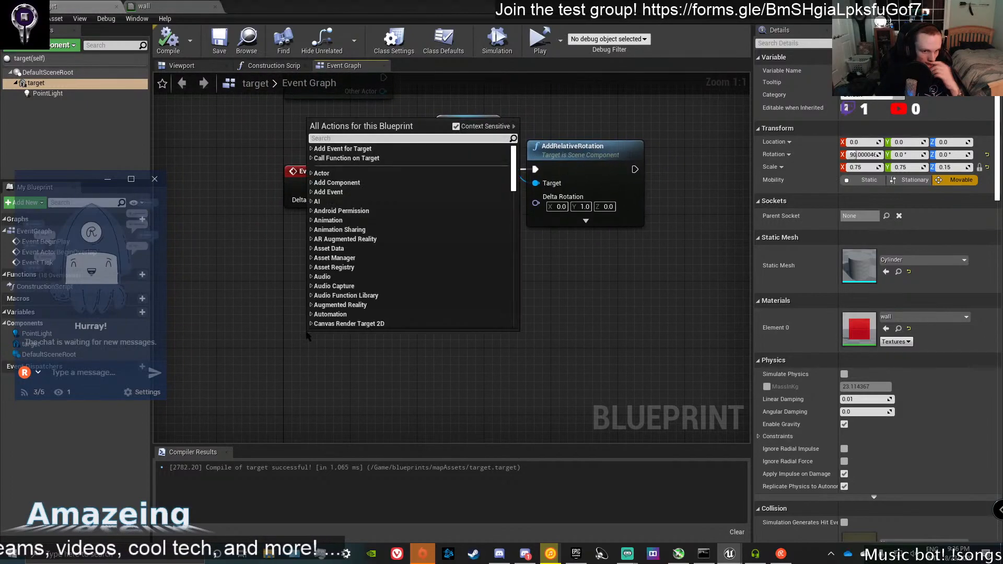
type("event coll")
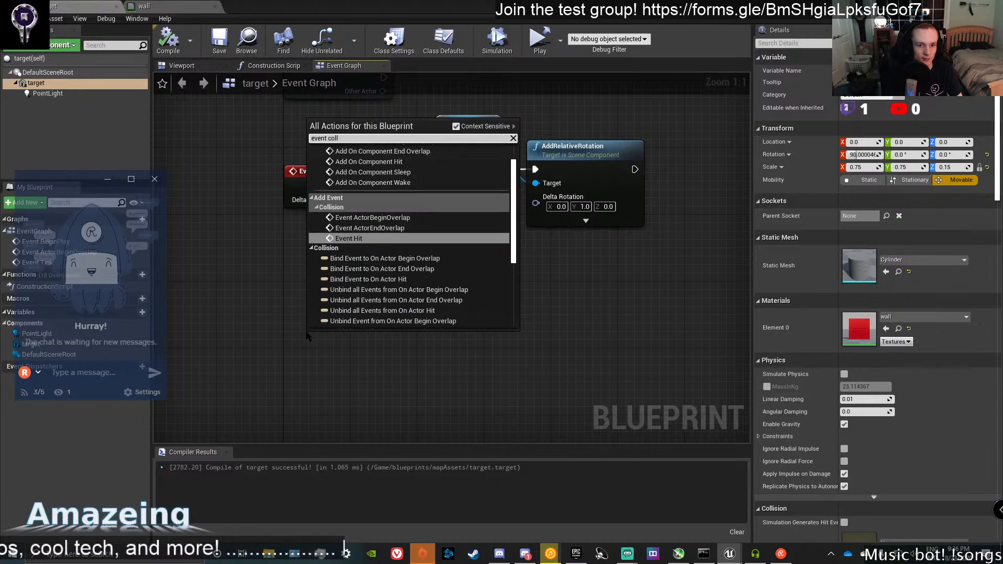
key("Return")
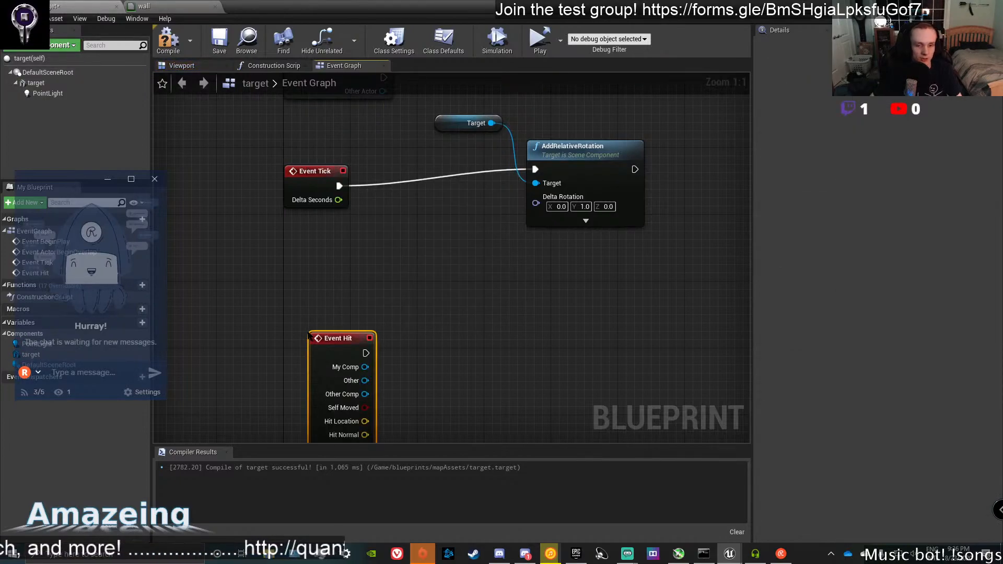
right_click_drag(325, 259, 268, 172)
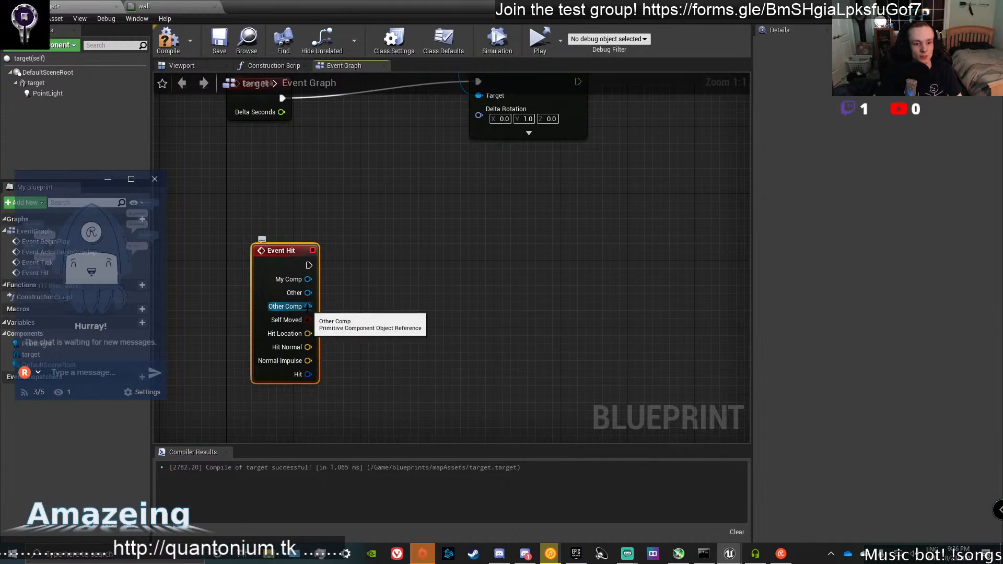
left_click_drag(308, 306, 375, 299)
type("cast")
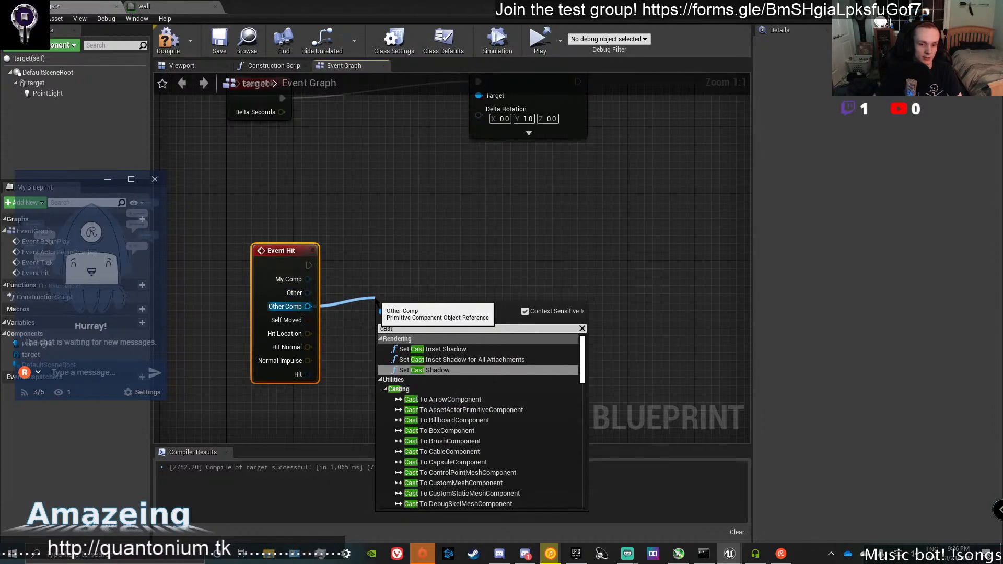
type(" to firs")
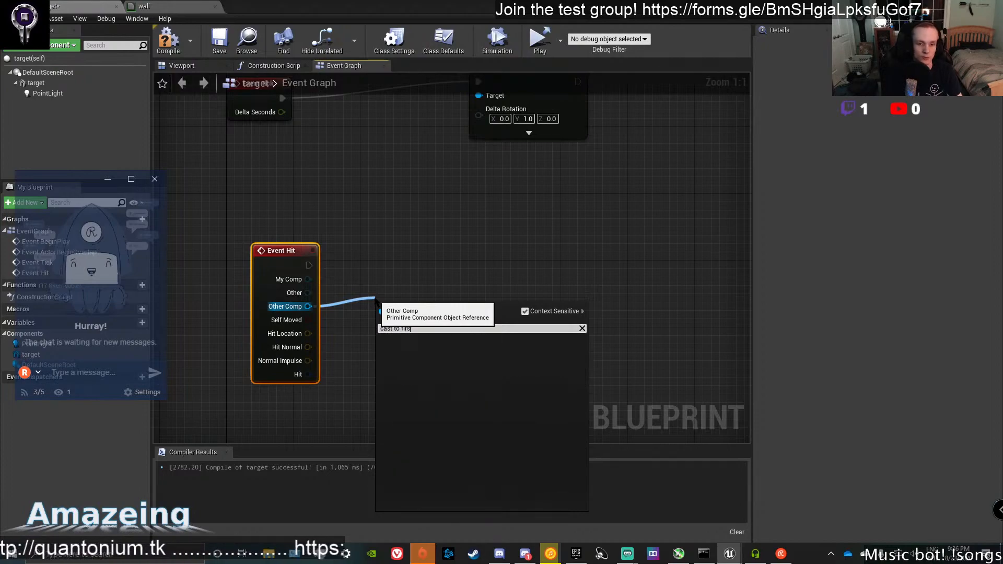
key("BackSpace")
key("BackSpace")
key("BackSpace")
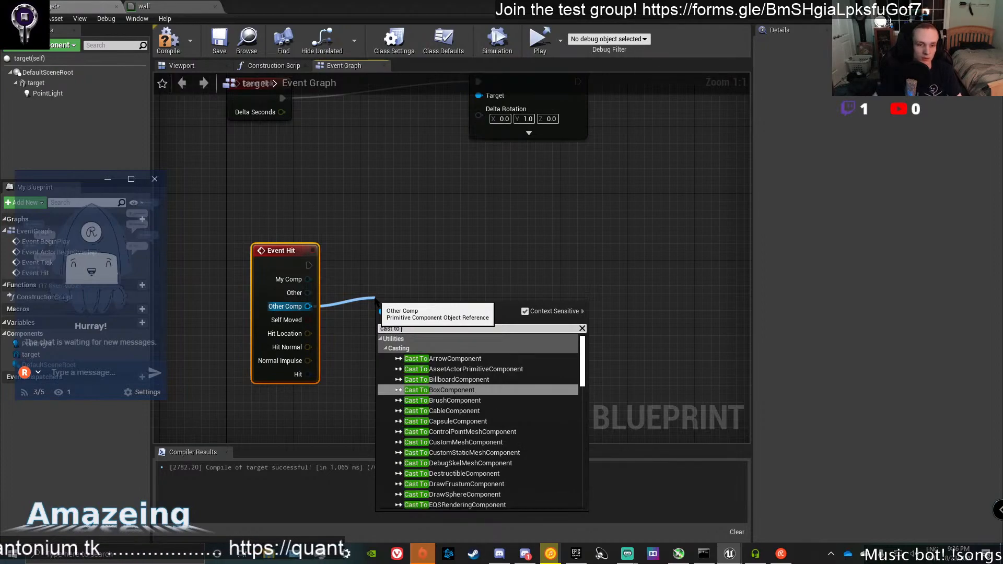
left_click(310, 296)
Cast Event Hit's Other output to FirstPersonProjectile and align the cast node with the event's execution pin.
left_click_drag(309, 294, 364, 288)
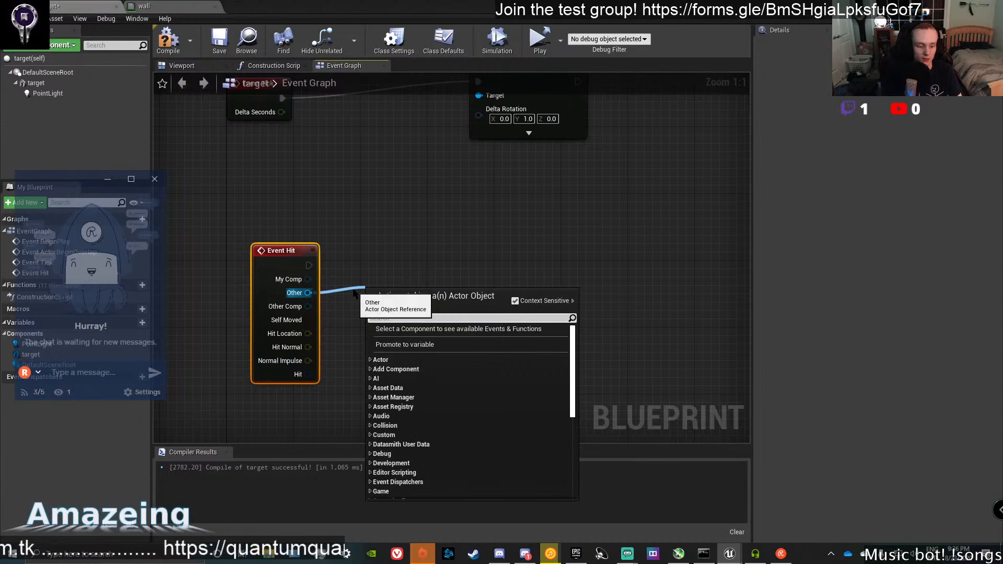
type("cast to first")
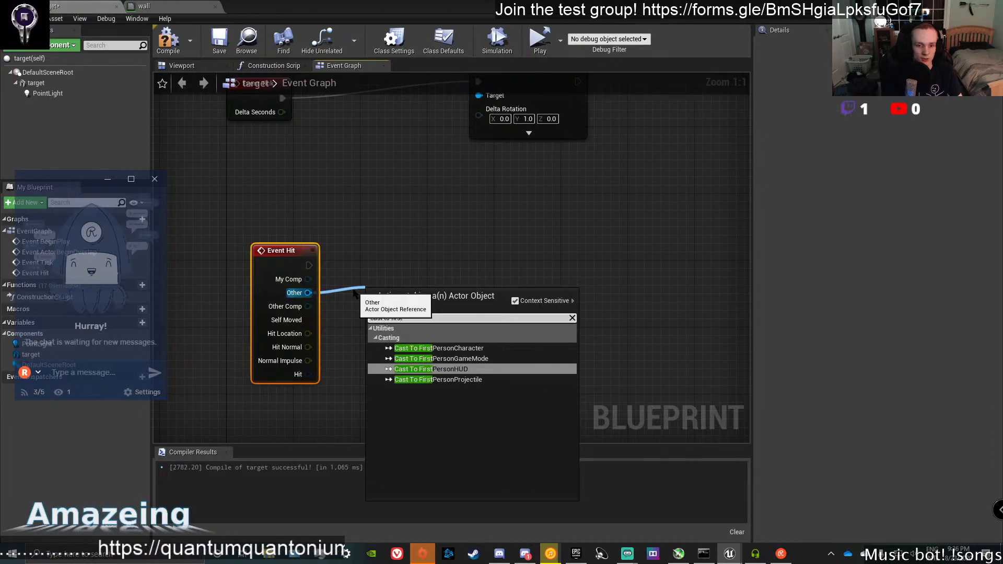
key("Down")
key("Return")
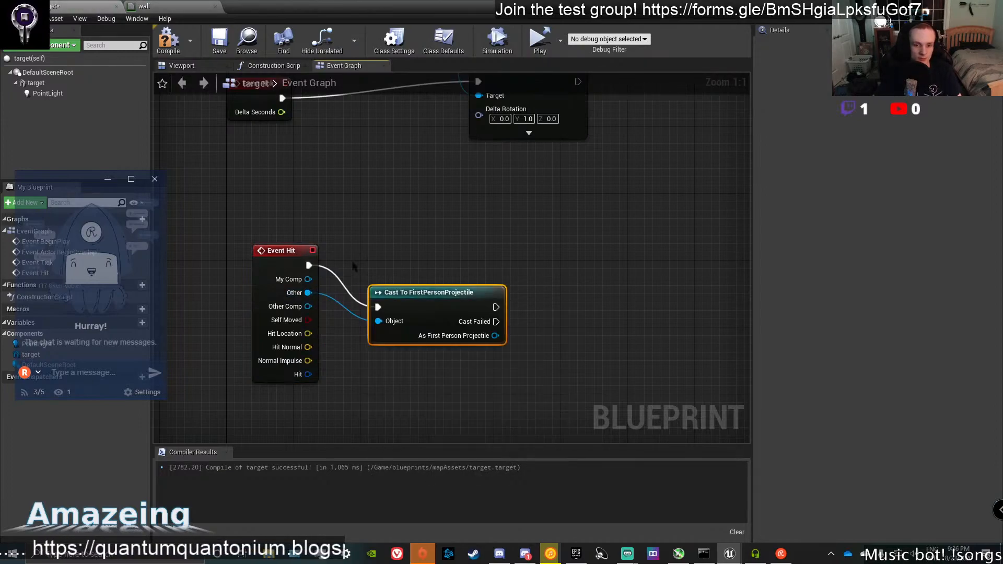
left_click_drag(414, 287, 415, 245)
right_click_drag(501, 246, 470, 299)
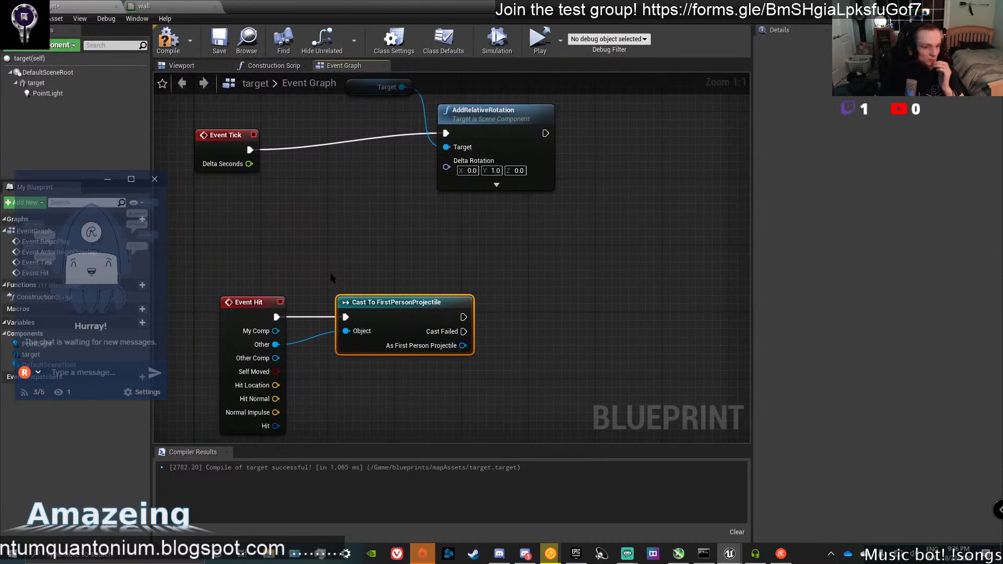
Move the chat window off the variables list and add a new variable named objectsToActivate.
left_click_drag(103, 186, 70, 403)
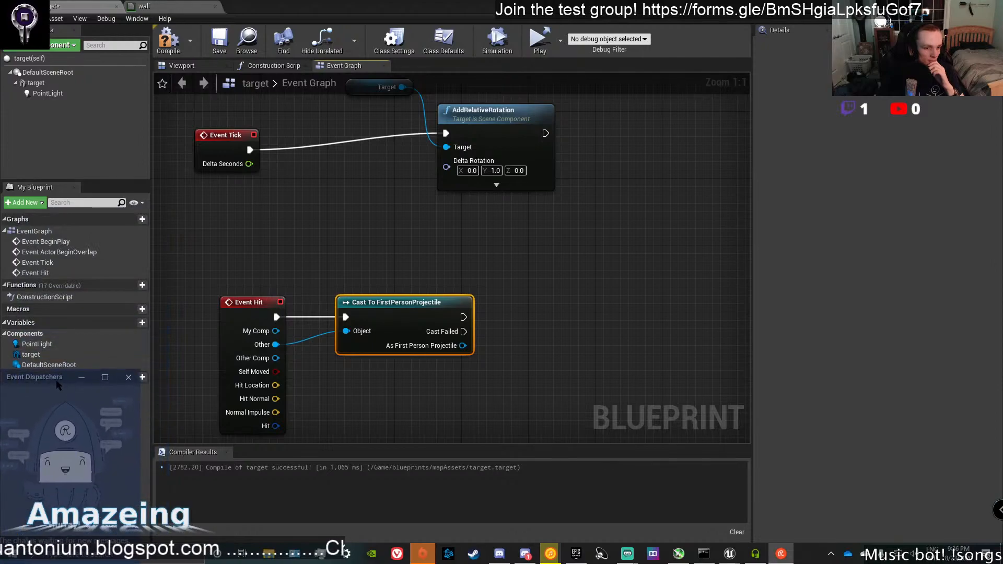
left_click(142, 322)
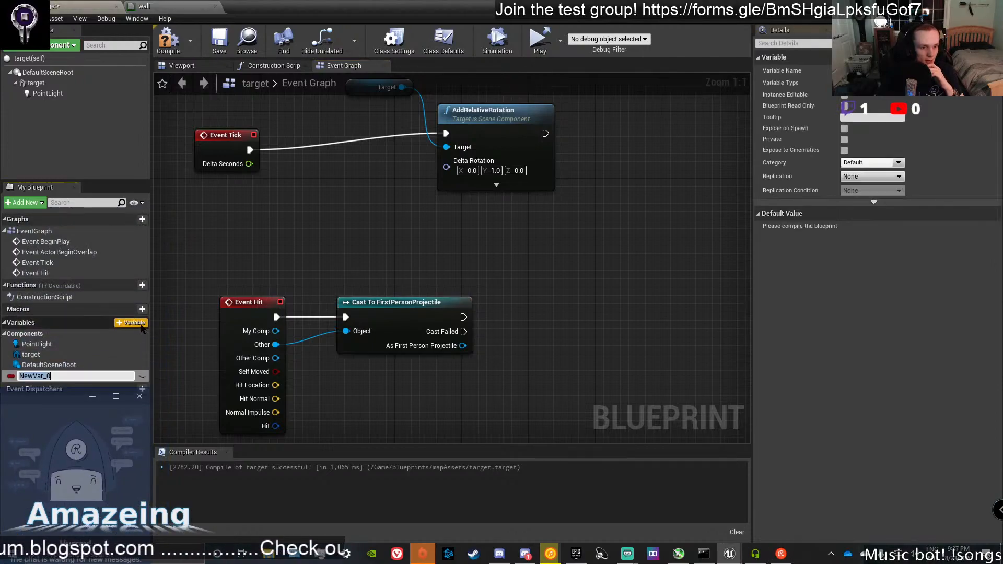
left_click(888, 71)
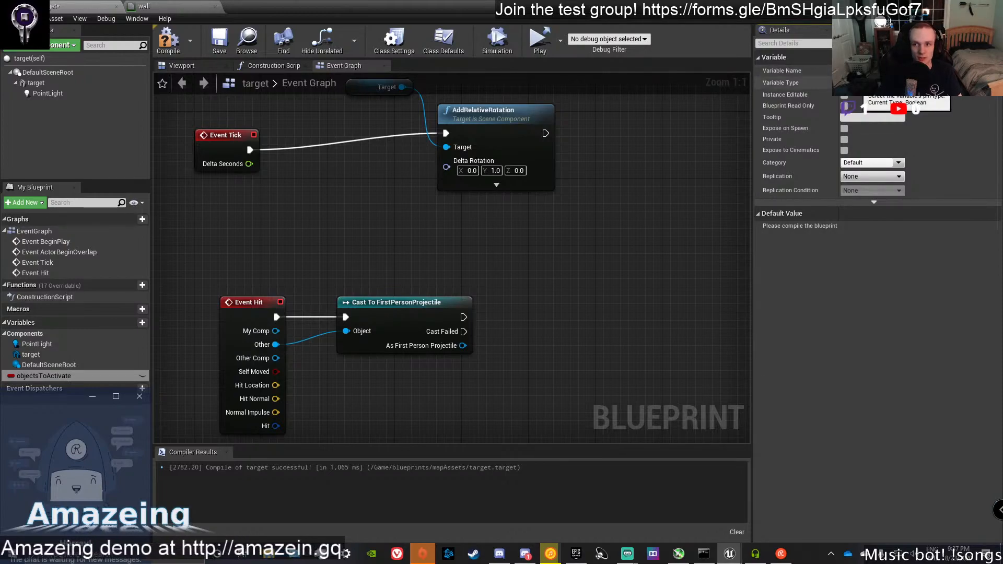
Search the variable types for wall and review the wall classes that objectsToActivate could use.
left_click(868, 82)
type("wa")
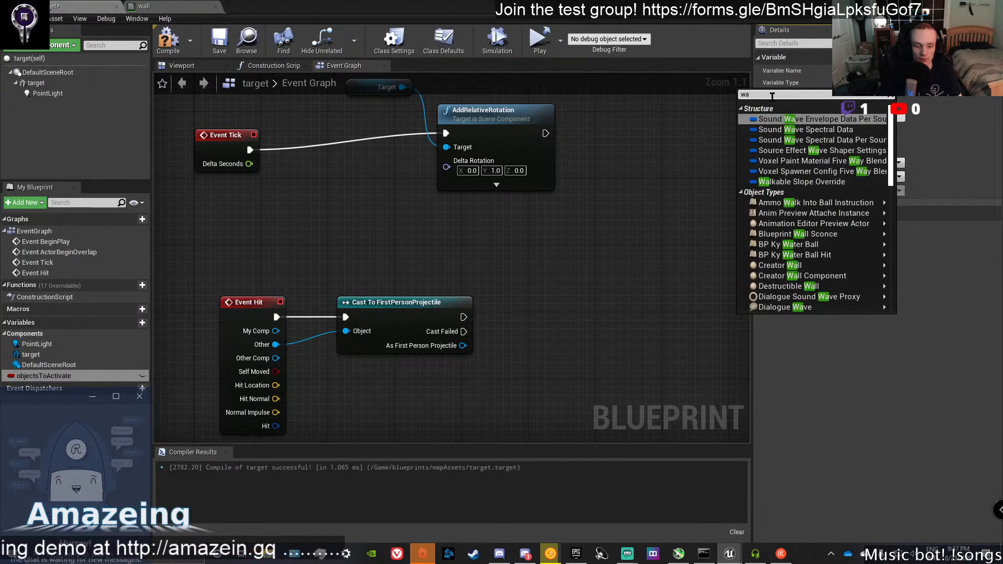
type("ll")
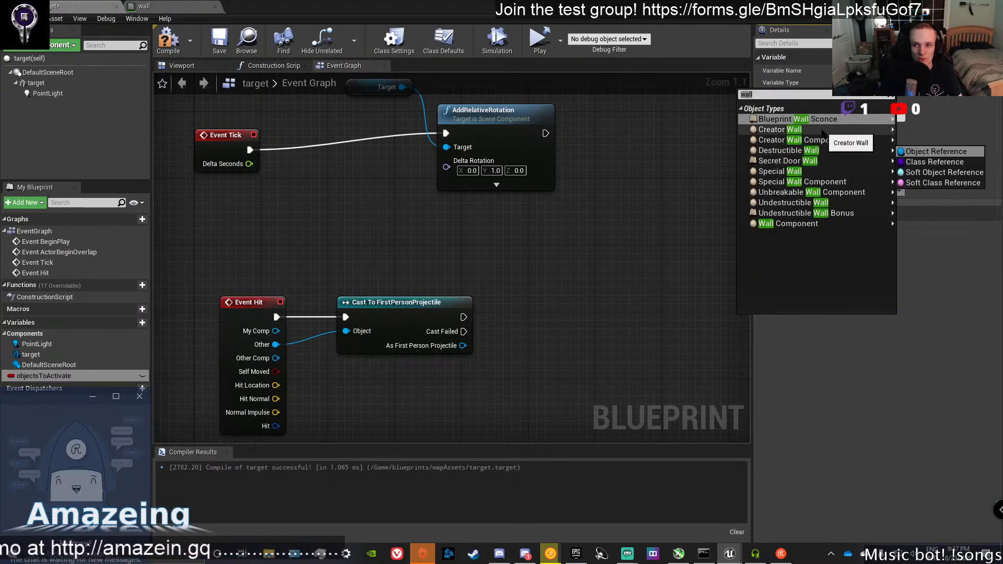
mouse_move(827, 122)
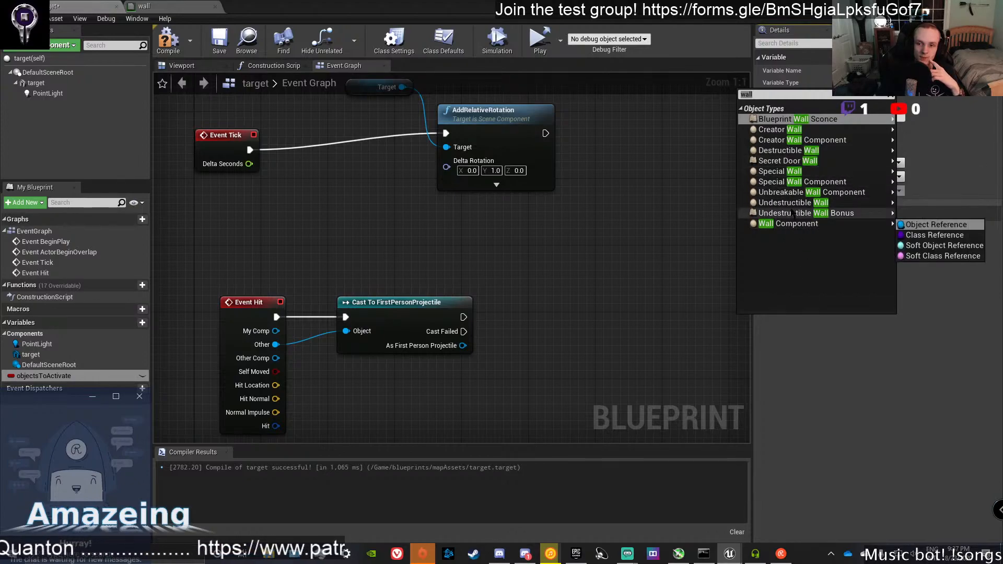
mouse_move(795, 142)
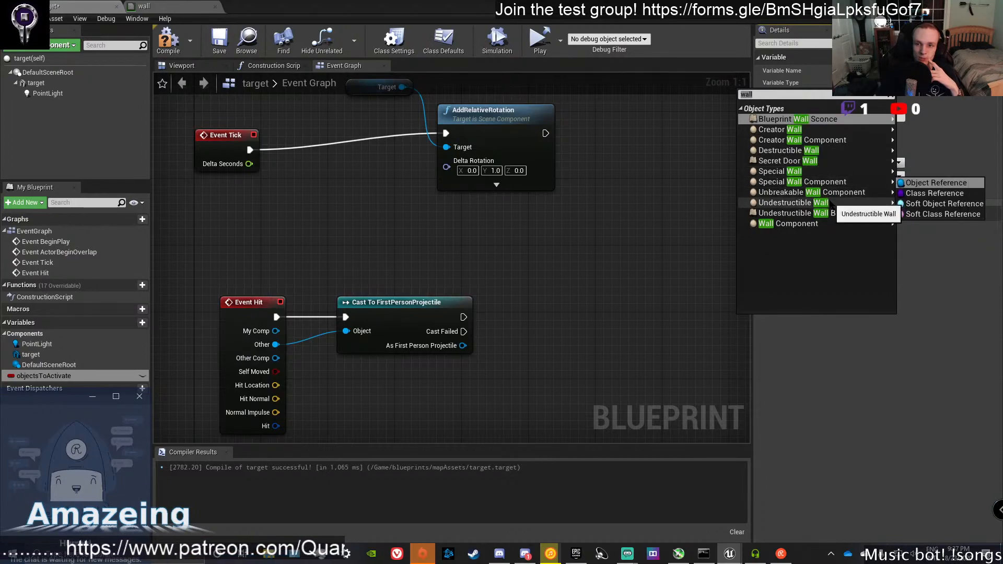
mouse_move(825, 229)
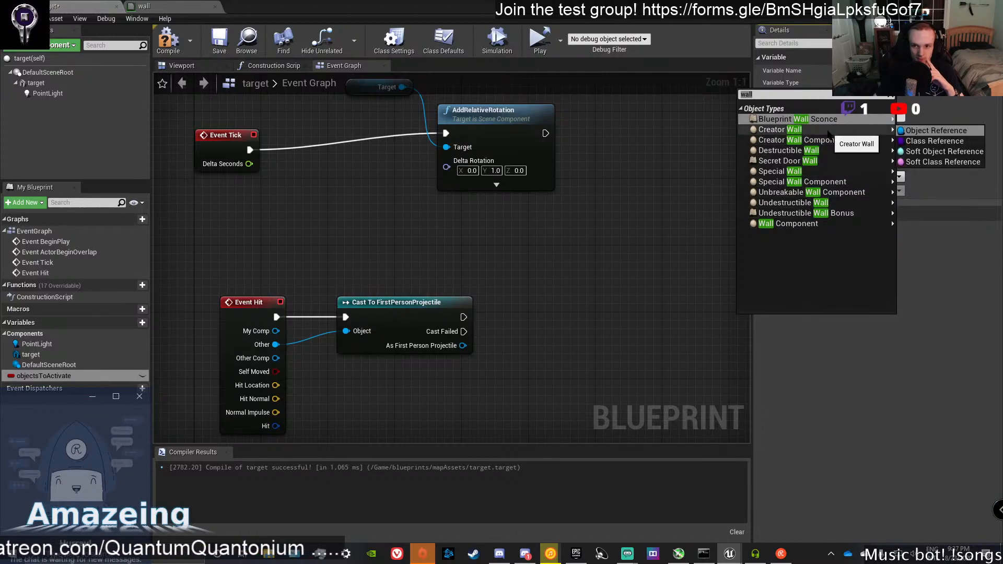
Open the greenSwitch blueprint from blueprints/mapAssets/switches and check the type of its wallsToActivate variable.
left_click(978, 5)
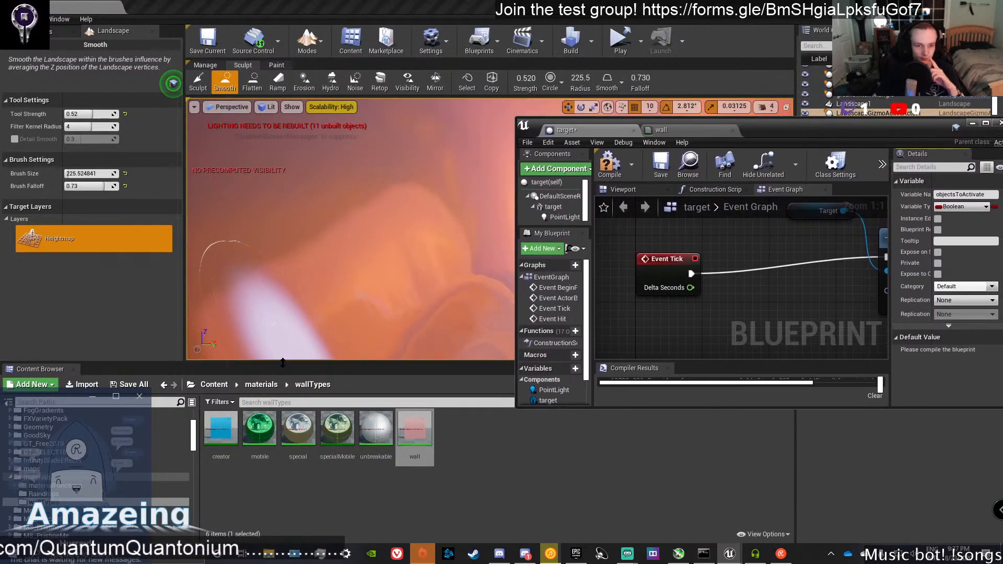
left_click(224, 387)
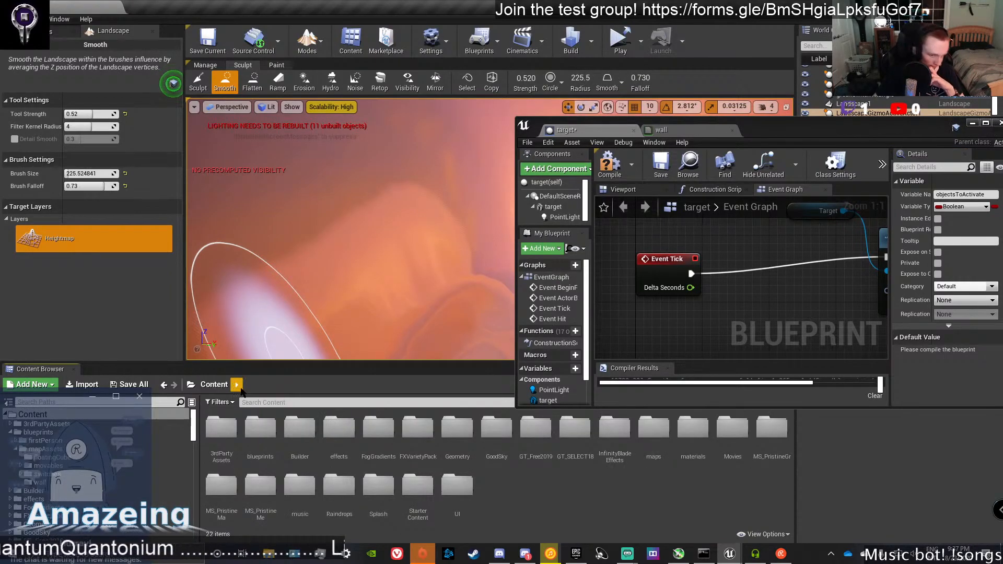
left_click(259, 436)
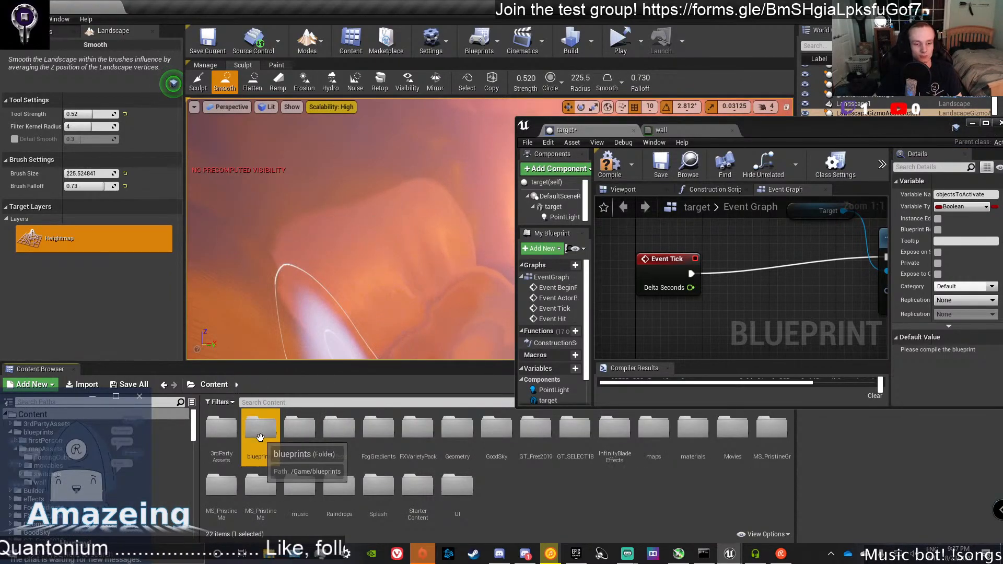
double_click(259, 437)
double_click(259, 431)
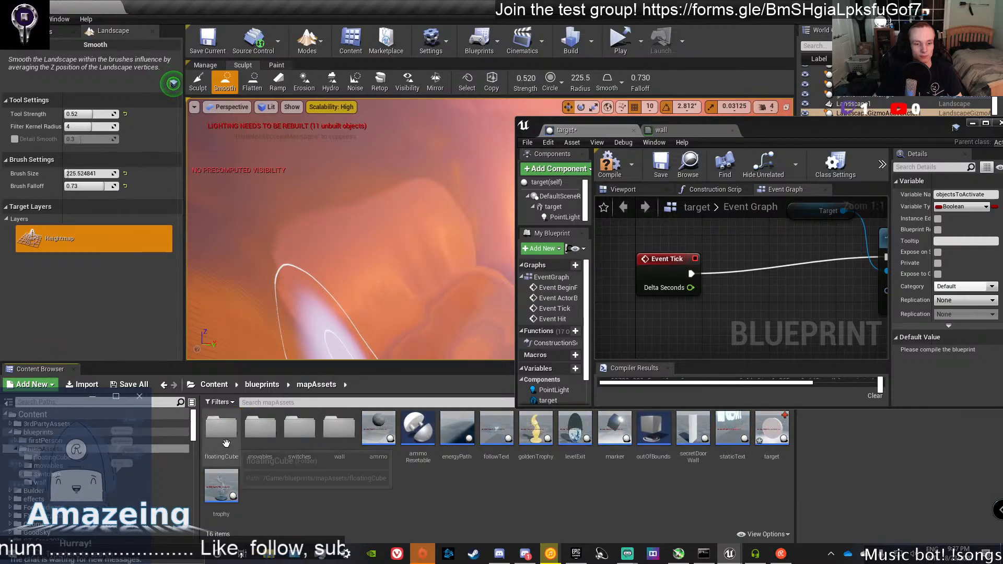
double_click(295, 436)
left_click(291, 443)
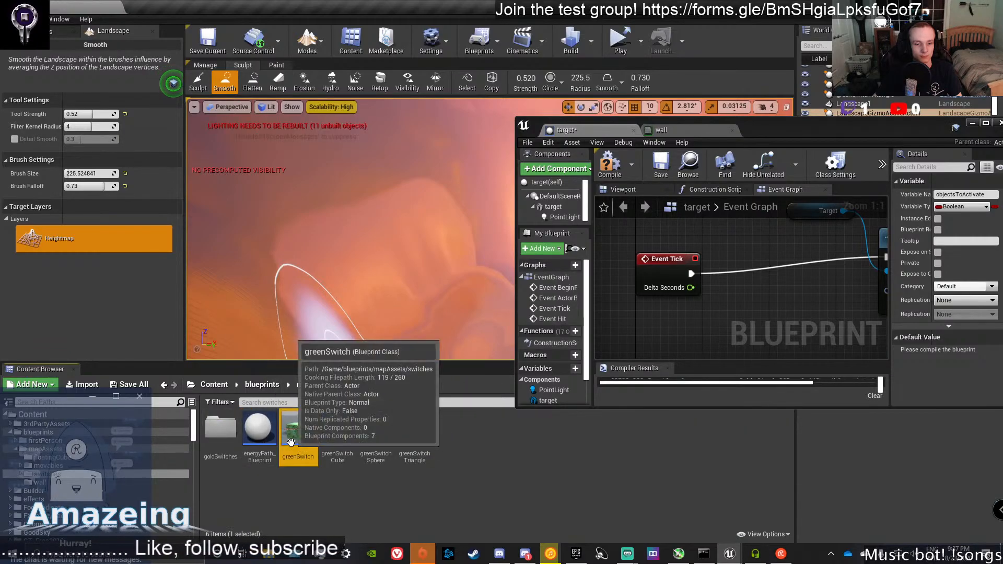
double_click(291, 442)
left_click(986, 123)
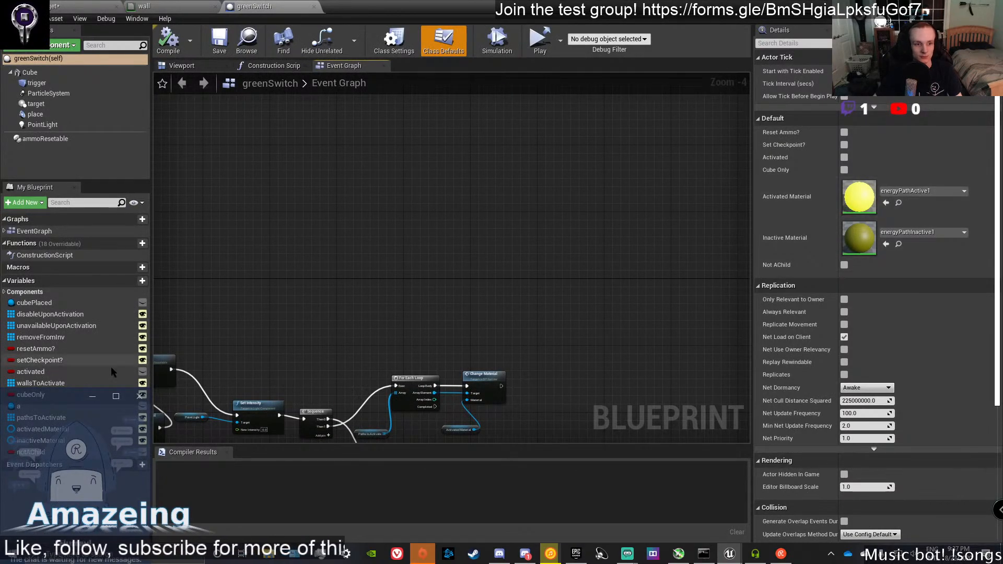
left_click(69, 384)
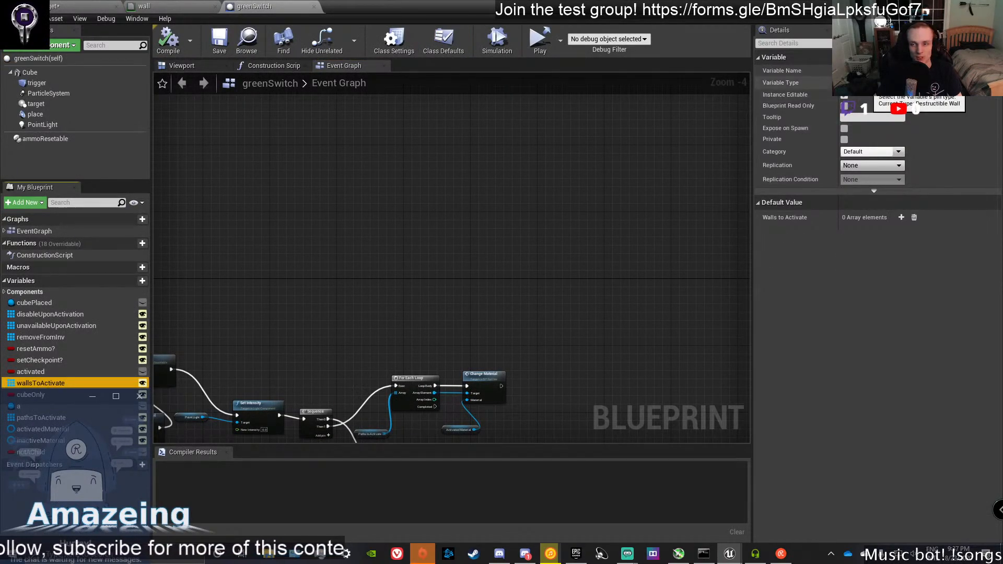
Return to the target blueprint and make objectsToActivate an array of Destructible Wall references.
left_click(82, 7)
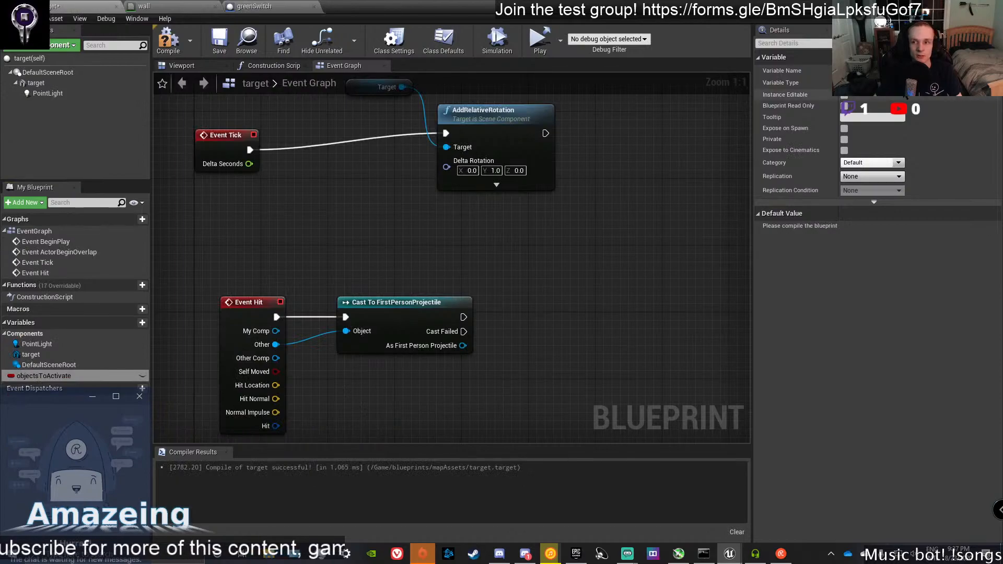
left_click(852, 84)
type("dest")
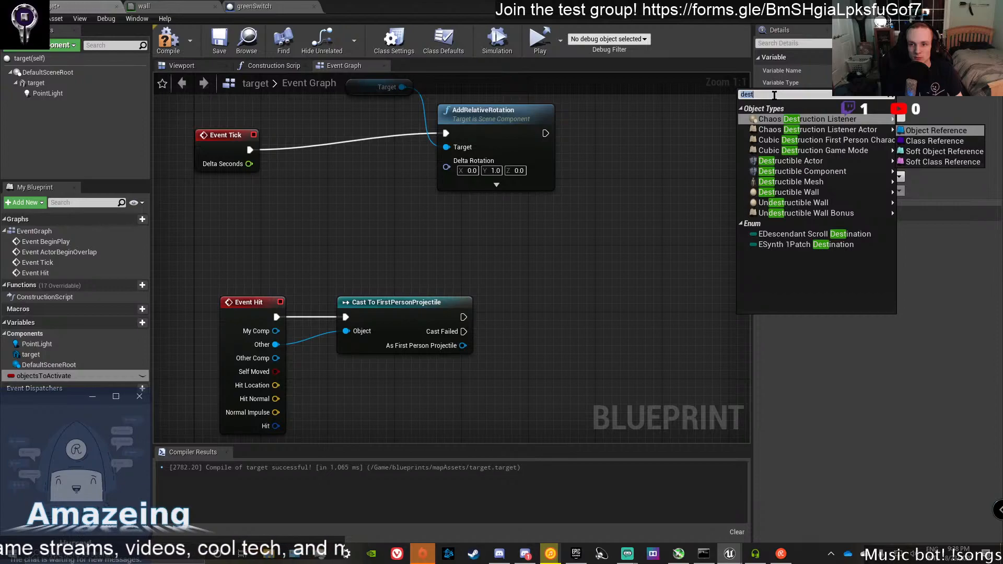
left_click(809, 192)
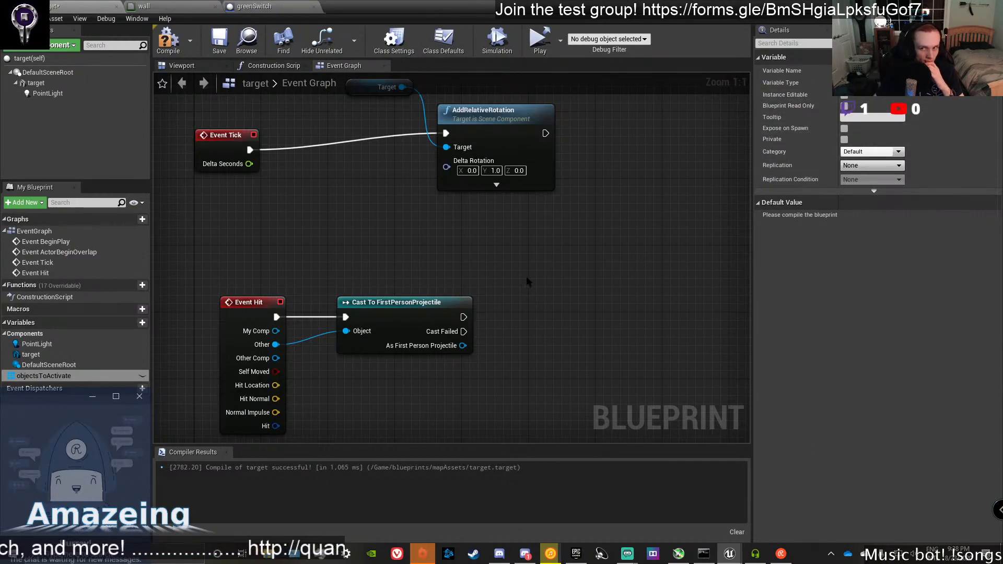
Add a For Each Loop node driven by the successful output of the FirstPersonProjectile cast.
left_click_drag(462, 317, 530, 288)
type("for")
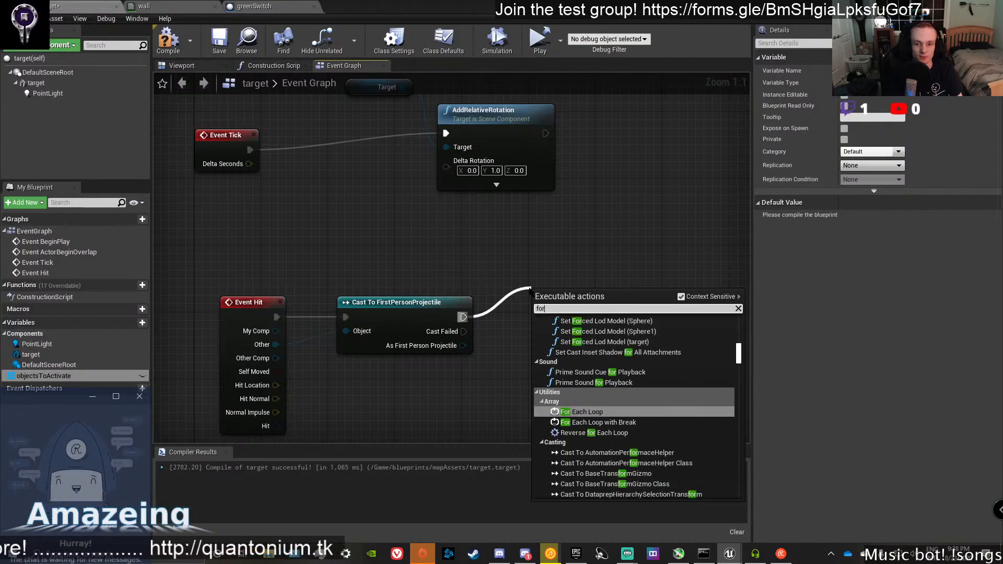
key("Return")
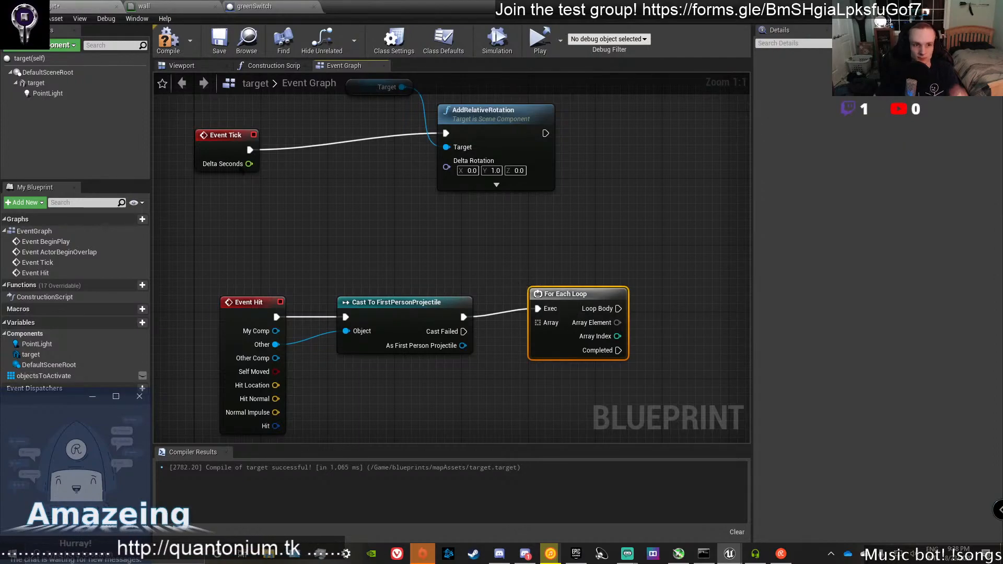
Try placing a Set node for objectsToActivate after the For Each Loop, and delete it.
left_click_drag(29, 377, 605, 280)
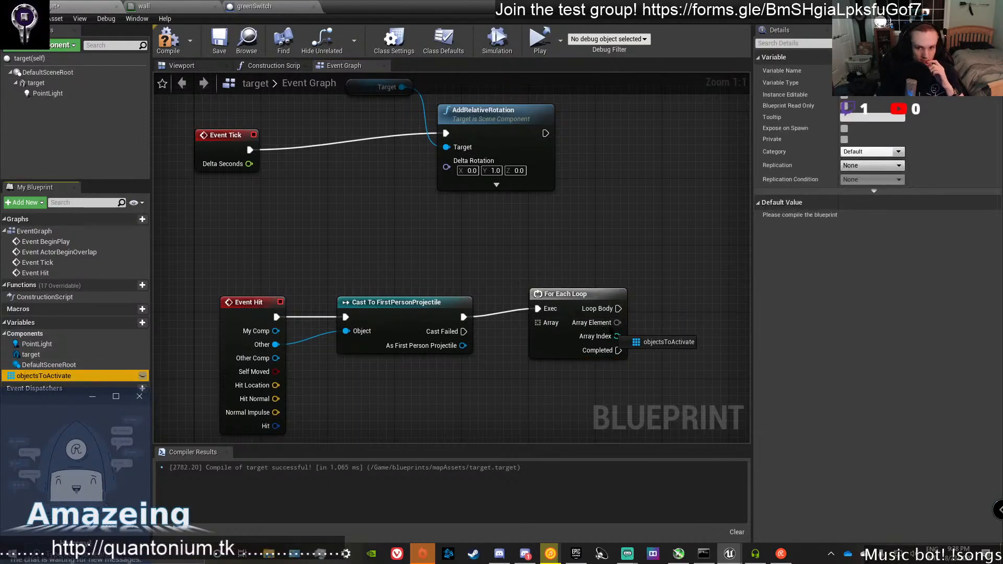
left_click_drag(630, 338, 674, 314, "alt")
right_click_drag(670, 291, 536, 254)
left_click_drag(584, 291, 550, 299)
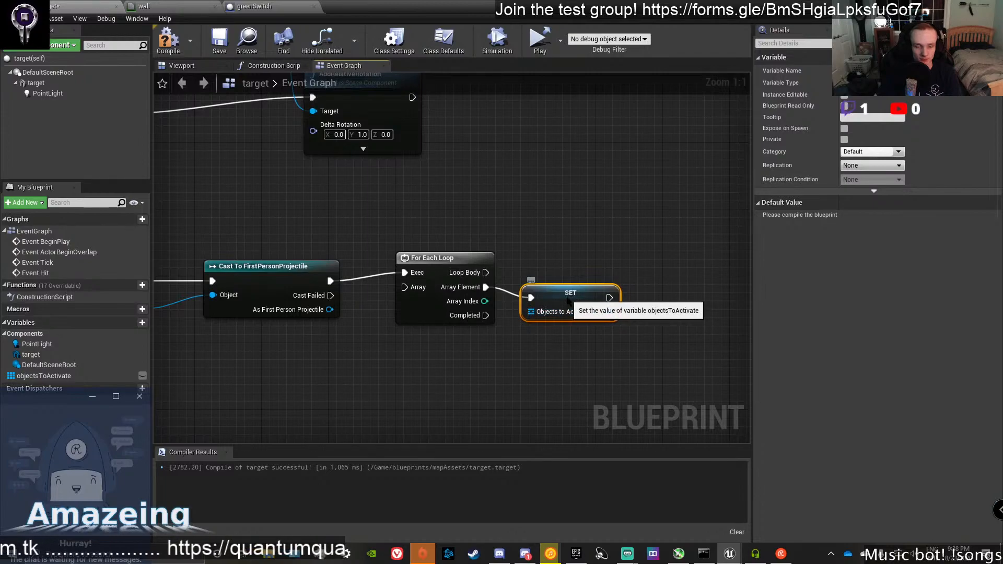
left_click_drag(567, 300, 576, 297)
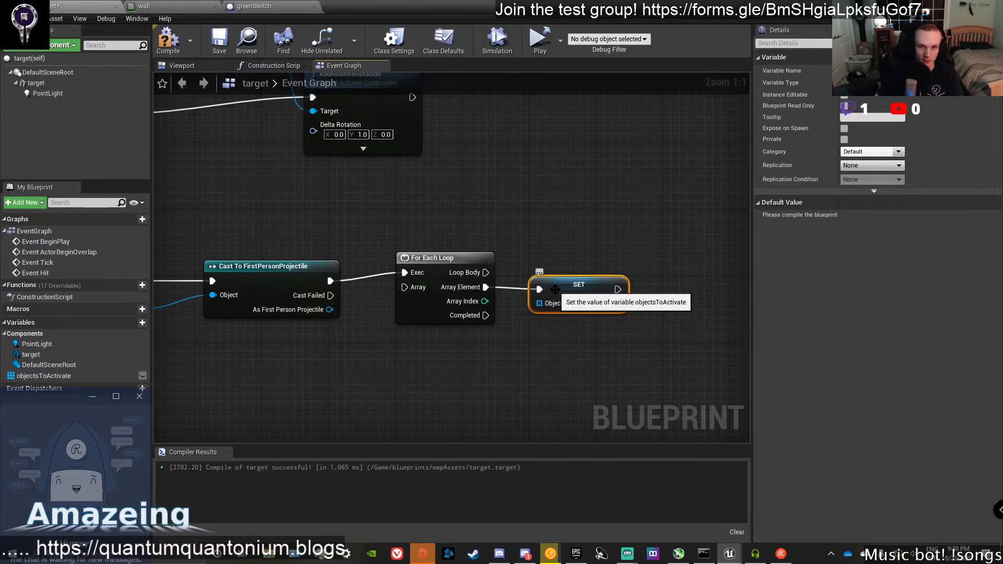
key("Delete")
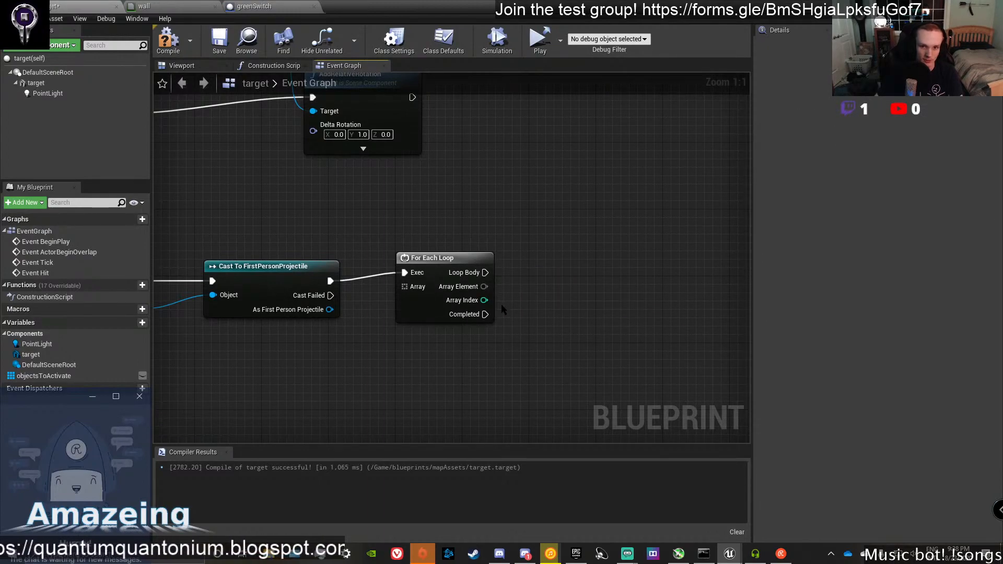
Feed a getter of objectsToActivate into the For Each Loop's Array input and space the nodes apart, with the getter below the execution wire.
left_click_drag(16, 374, 284, 331)
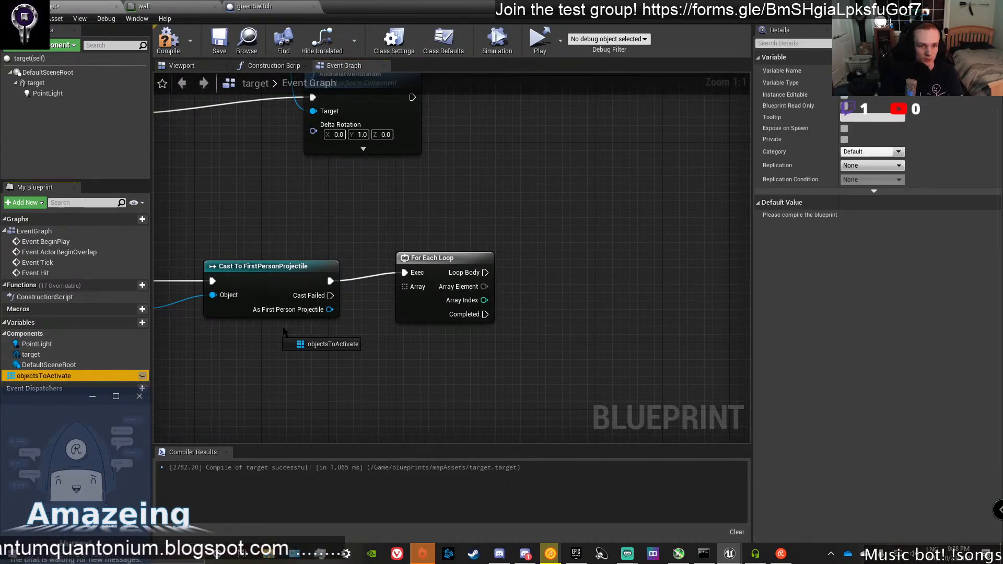
left_click_drag(405, 289, 405, 289)
left_click_drag(444, 258, 544, 251)
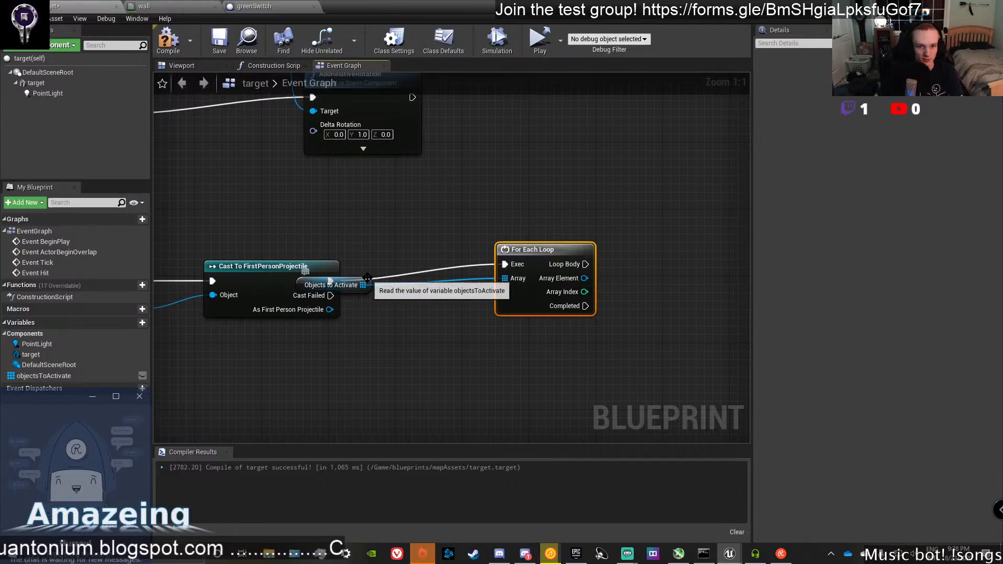
left_click_drag(366, 290, 392, 322)
right_click_drag(416, 354, 329, 363)
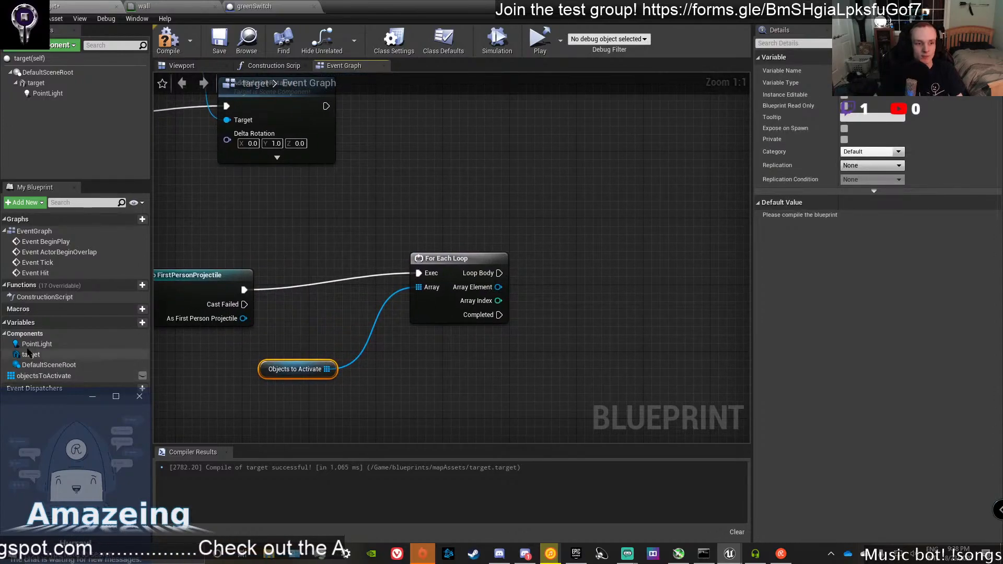
left_click_drag(32, 376, 325, 280)
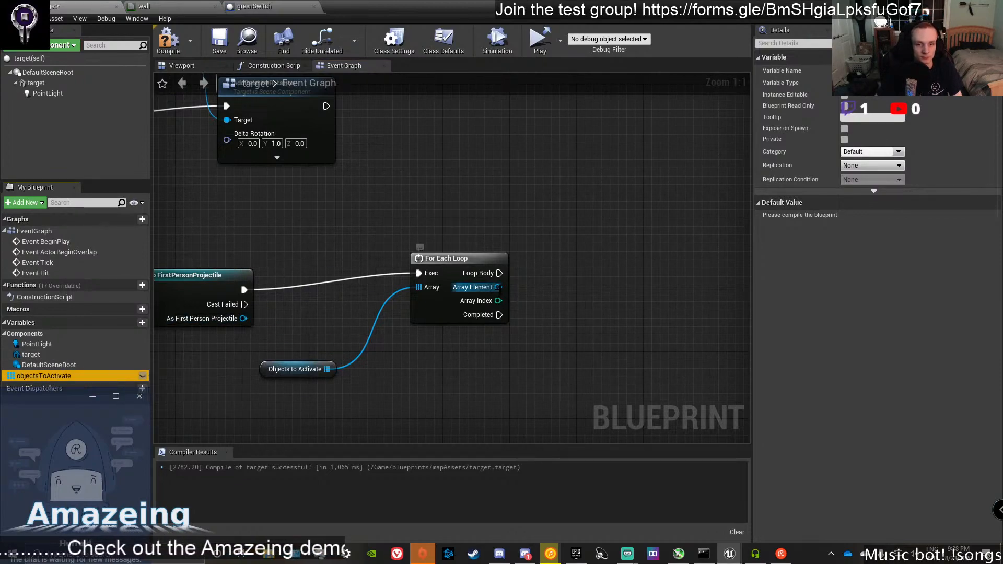
Look through the Destructible Wall actions available from the For Each Loop's Array Element output.
left_click_drag(498, 287, 573, 243)
type("des")
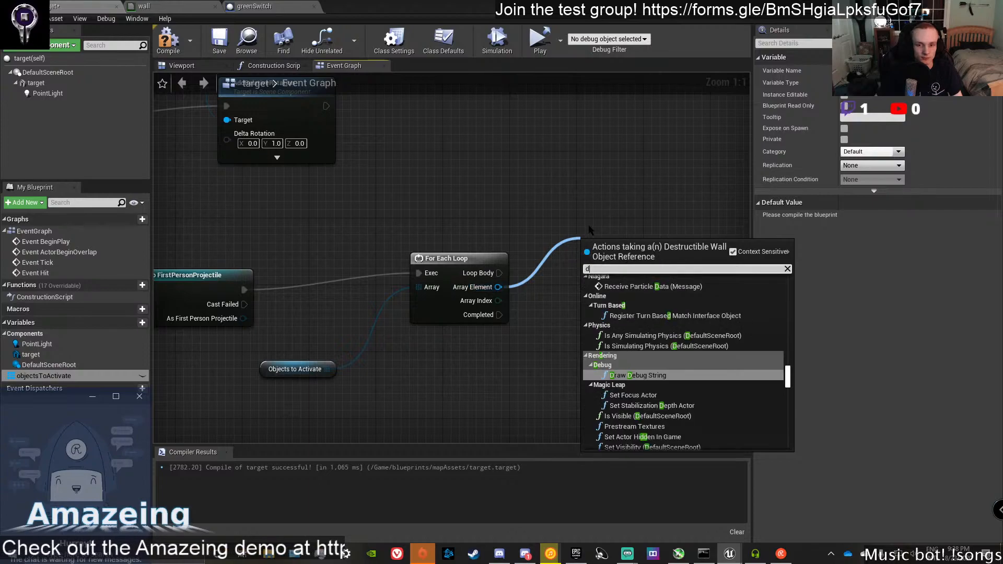
key("BackSpace")
key("BackSpace")
key("BackSpace")
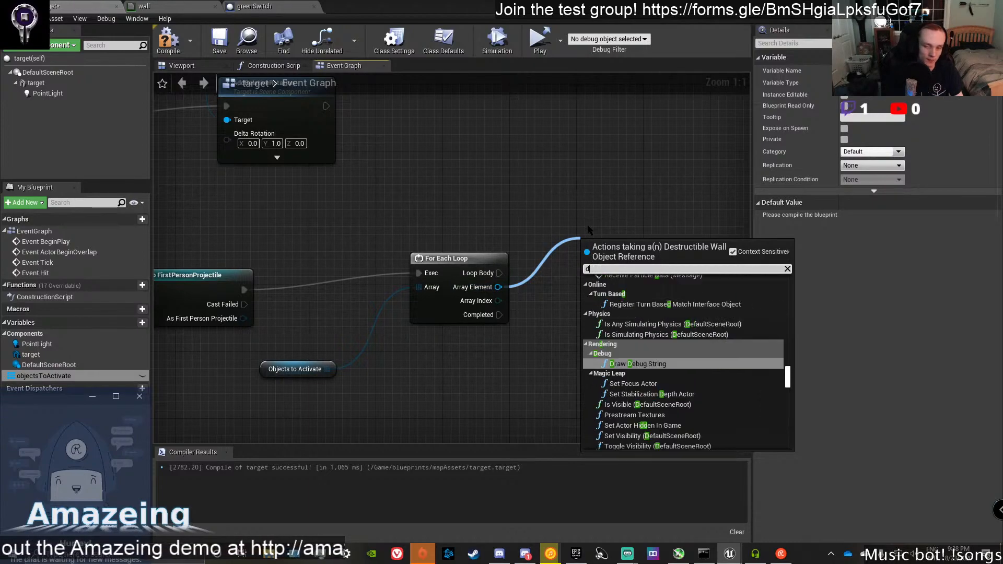
scroll(675, 327, "up", 10)
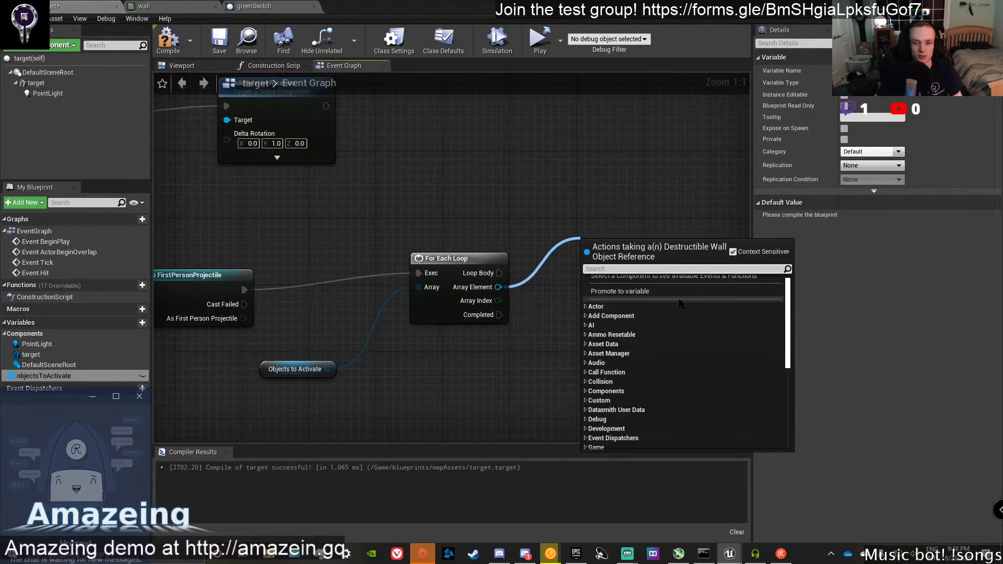
left_click(601, 377)
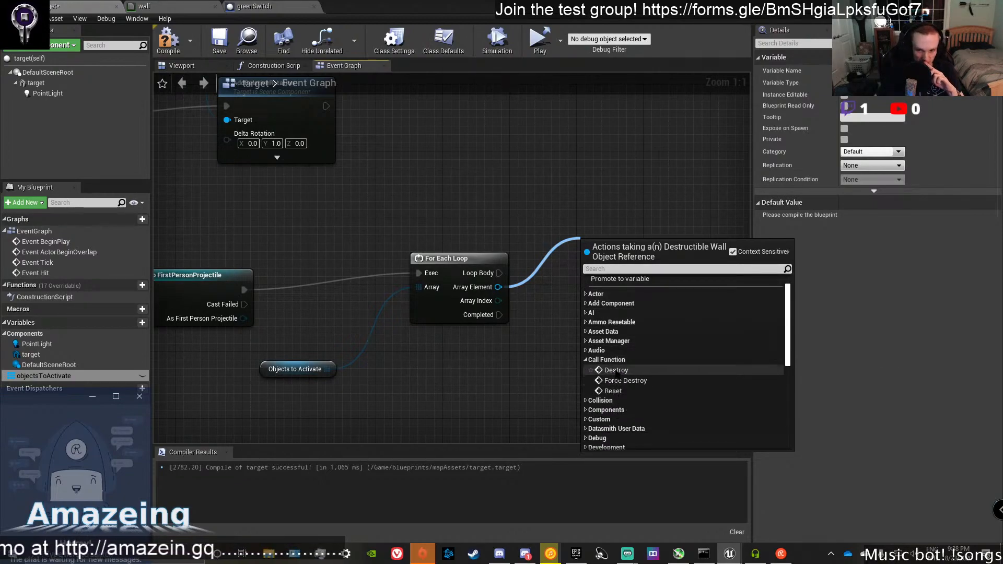
left_click(617, 370)
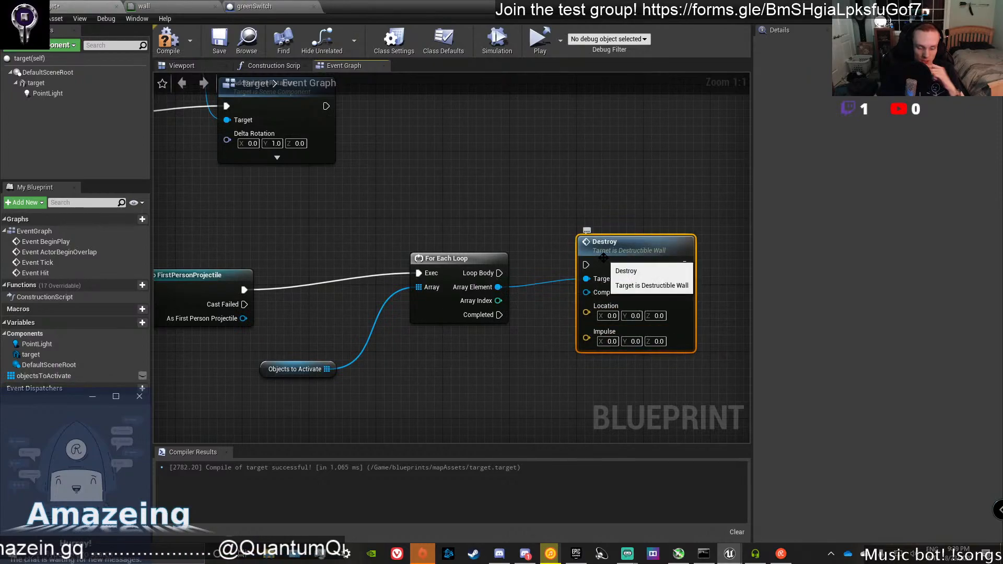
key("Delete")
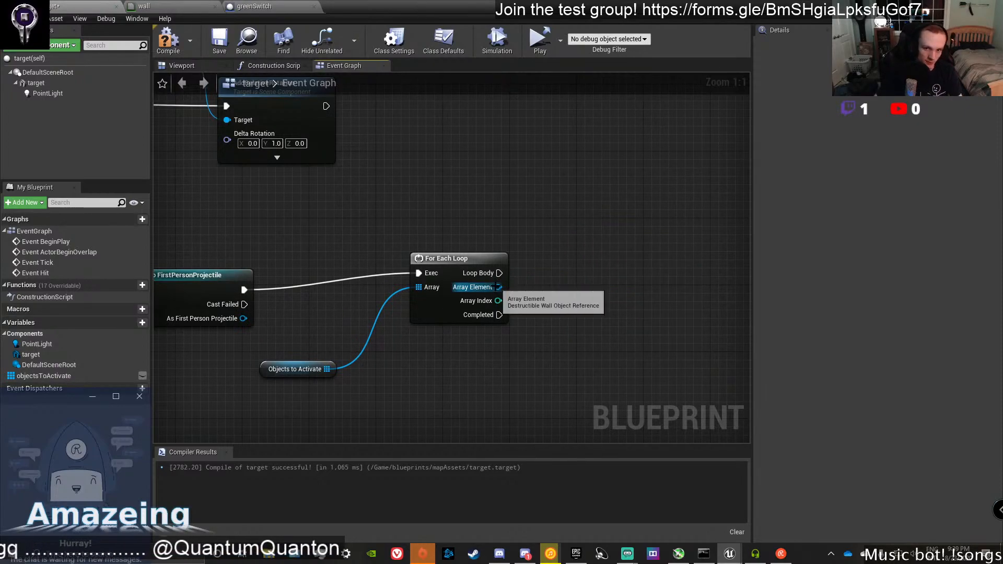
Call Force Destroy on the For Each Loop's array element, run it from the loop body, and compile the blueprint.
left_click_drag(498, 286, 570, 274)
type("force")
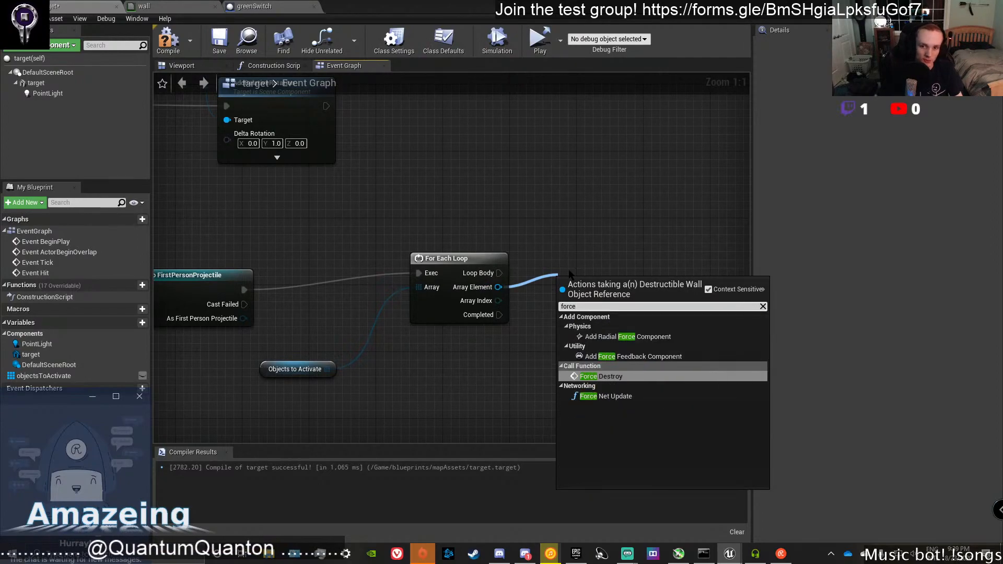
left_click(601, 376)
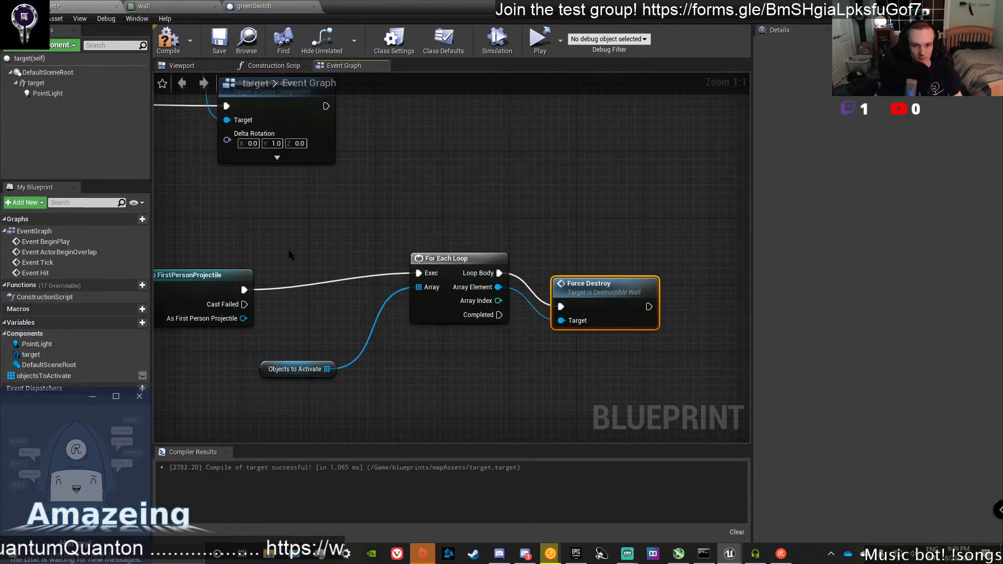
left_click(172, 49)
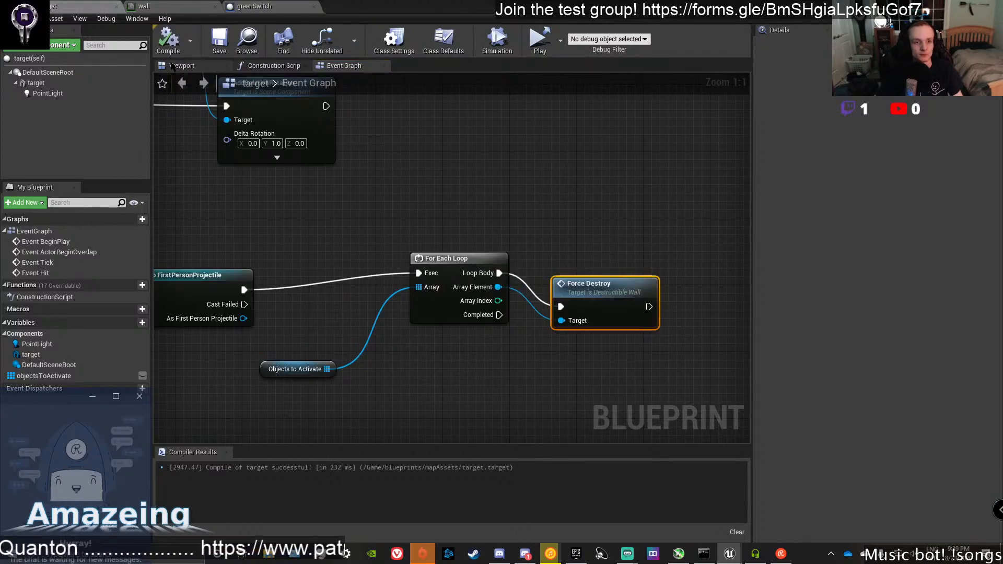
Turn off Cast Shadow for the target's cylinder mesh and compile the blueprint.
right_click_drag(301, 217, 489, 263)
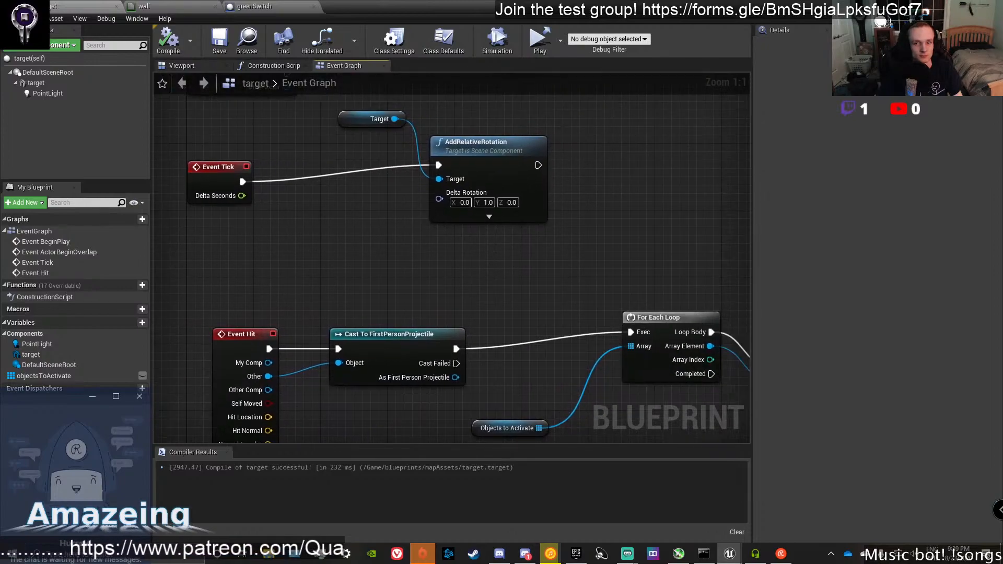
left_click(206, 67)
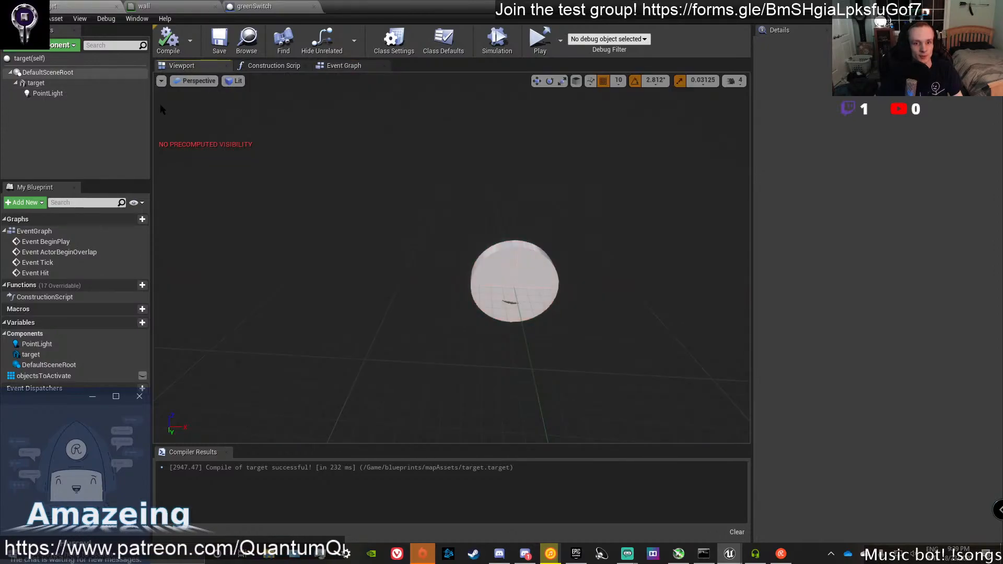
left_click(504, 255)
scroll(824, 219, "down", 10)
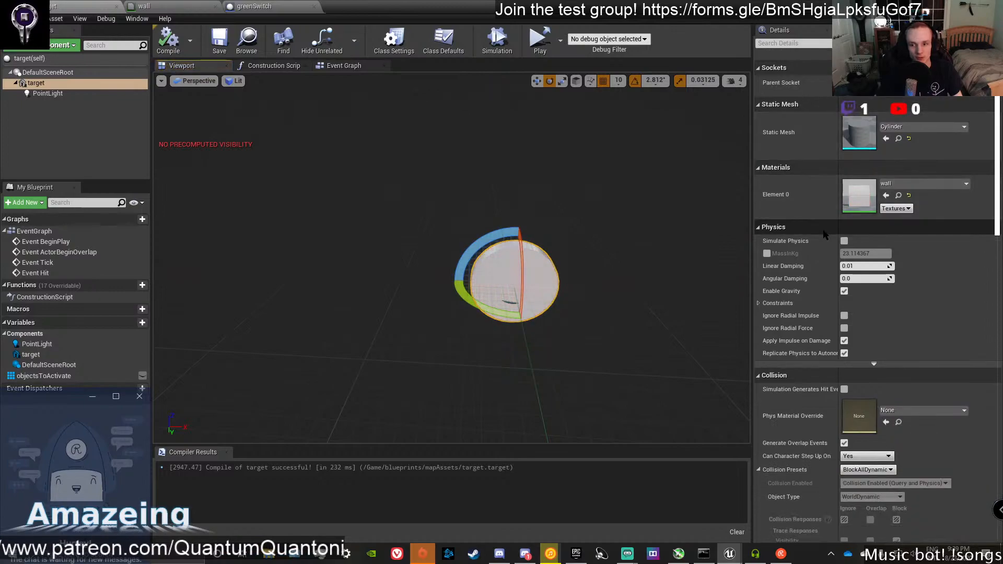
scroll(803, 309, "down", 10)
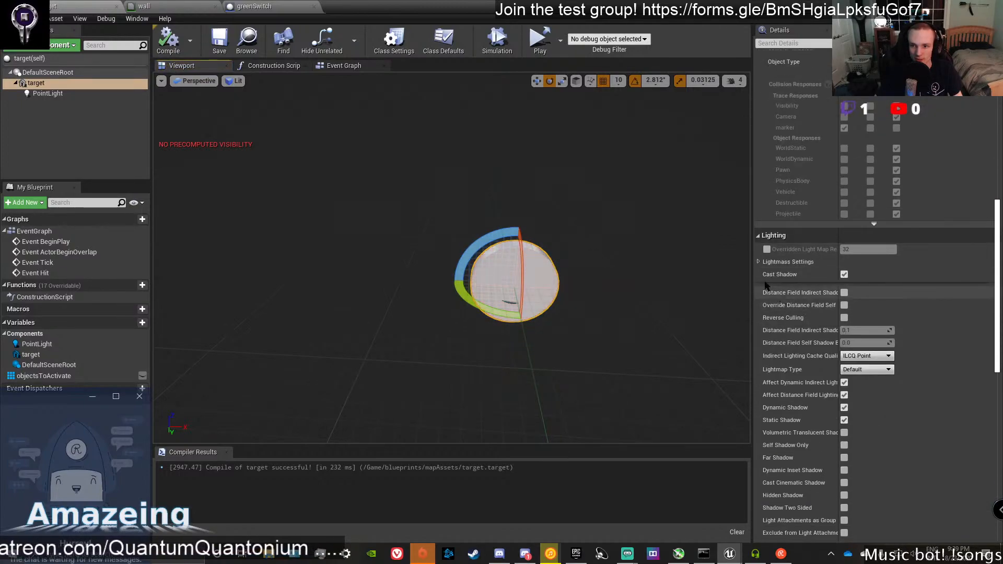
left_click(844, 274)
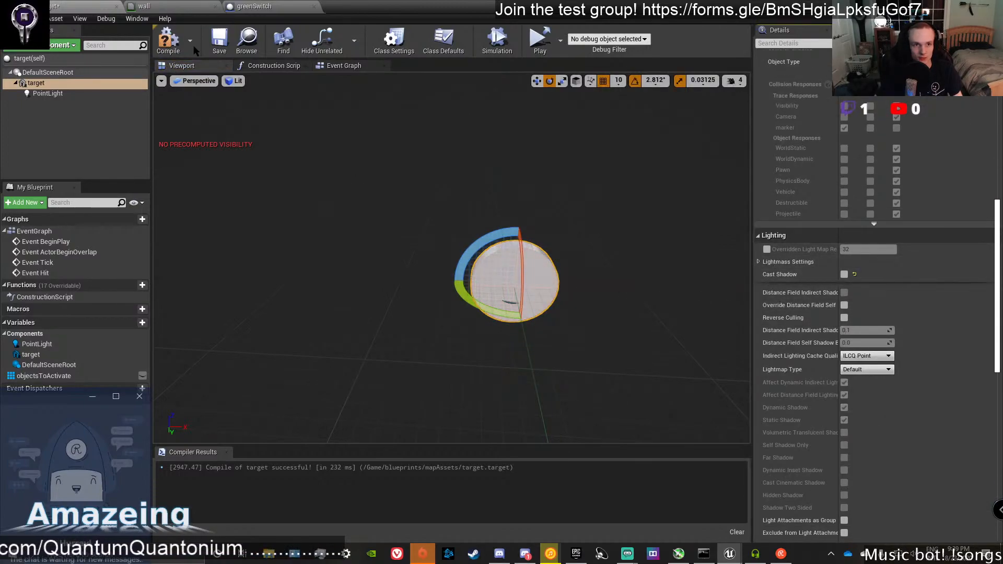
left_click(167, 47)
Return to the level editor and open the blueprints/mapAssets folder.
left_click(959, 6)
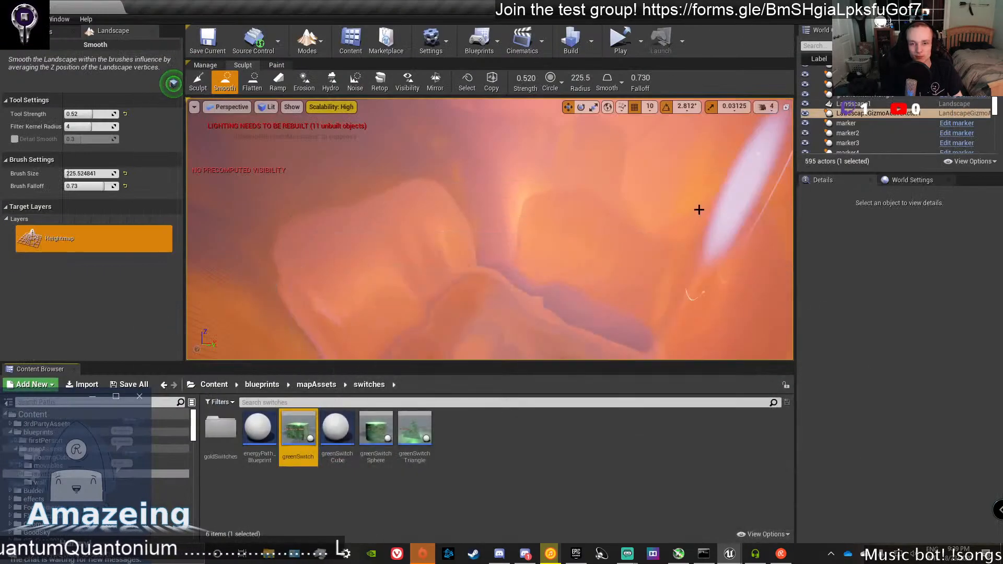
right_click_drag(698, 210, 805, 230)
left_click(262, 384)
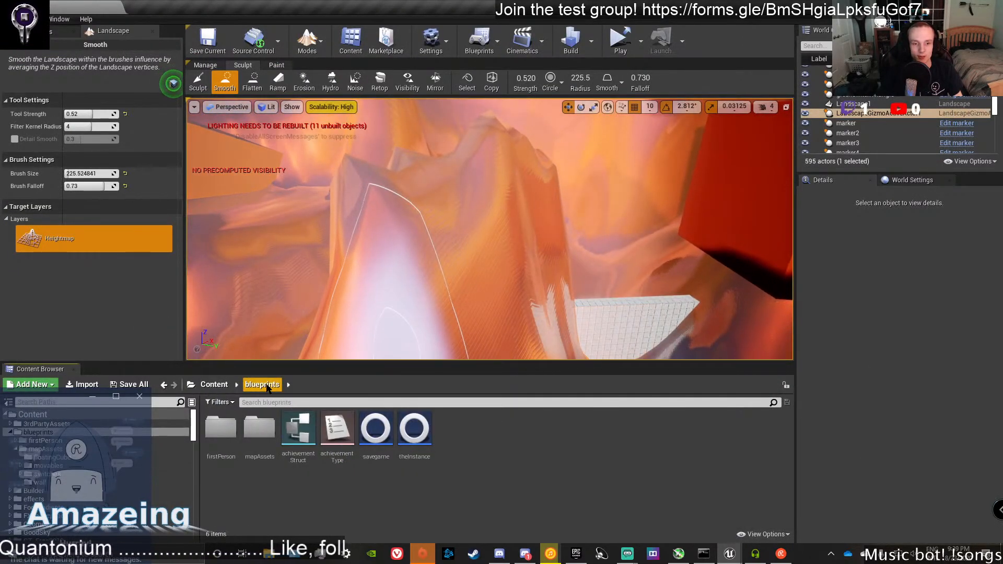
right_click_drag(459, 261, 378, 381)
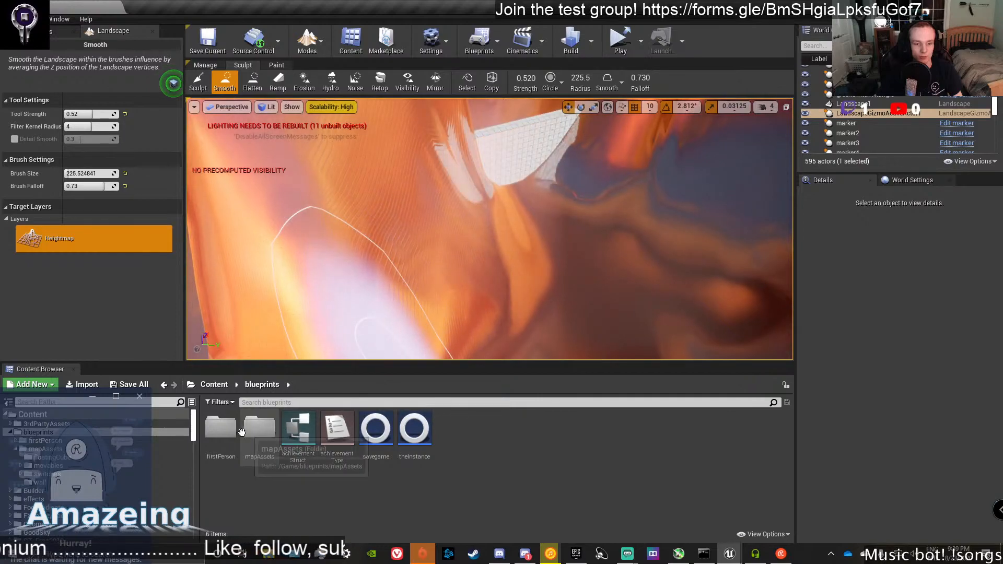
double_click(221, 429)
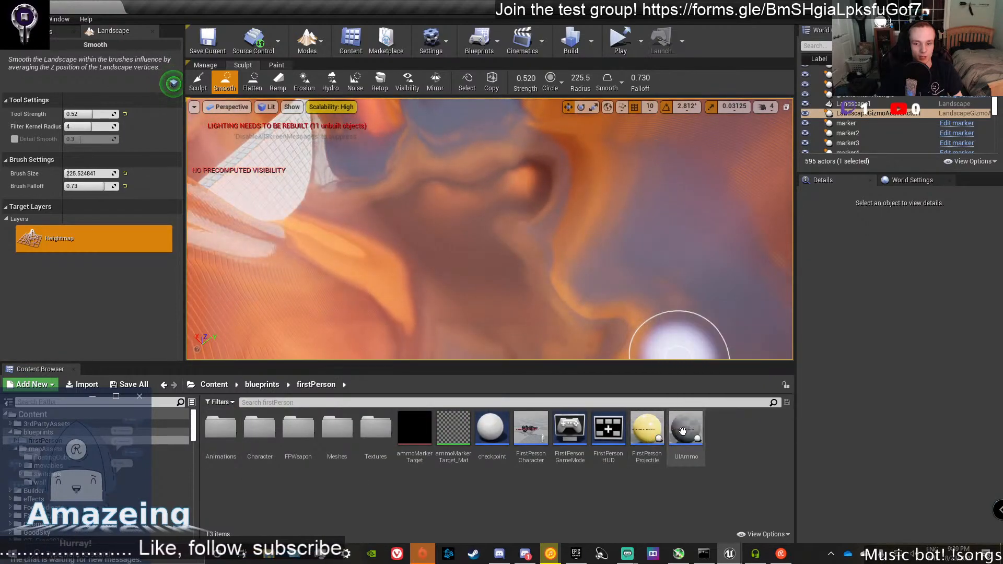
right_click_drag(600, 318, 524, 251)
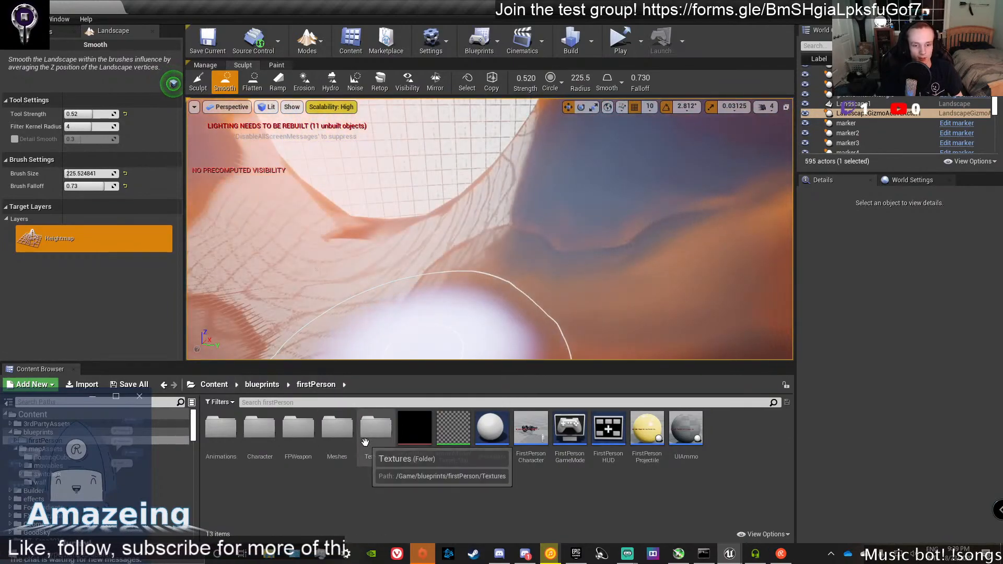
left_click(262, 384)
double_click(253, 426)
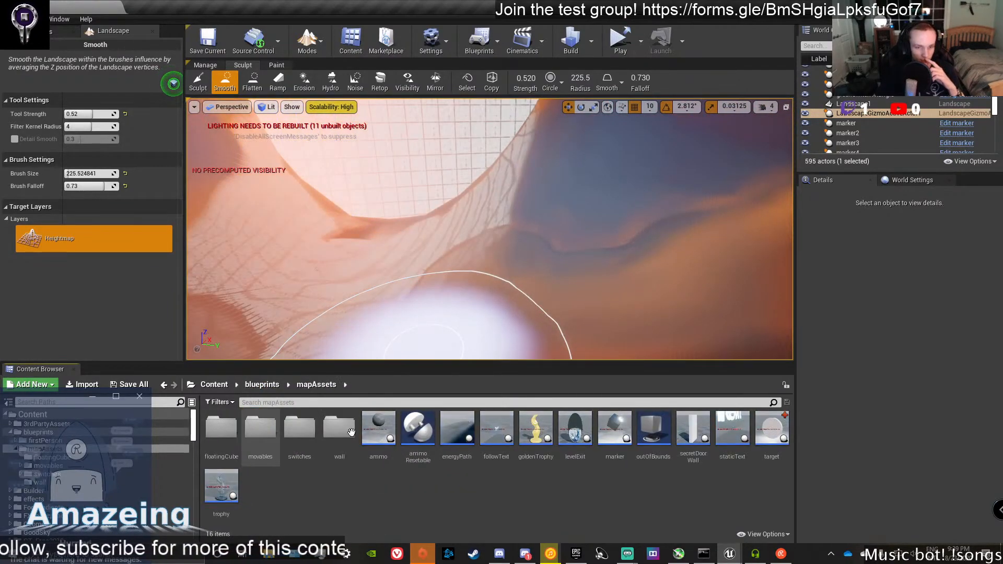
Place an ammo actor on the landscape at about X -4080, Y -9530, Z 1980.
left_click_drag(379, 428, 342, 292)
right_click_drag(342, 292, 331, 272)
mouse_move(453, 272)
right_mouse_down()
mouse_move(435, 264)
mouse_move(596, 300)
right_mouse_up()
key("w")
key("w")
Place a target actor in the level at about X 310, Z 4220.
left_click_drag(771, 432, 270, 245)
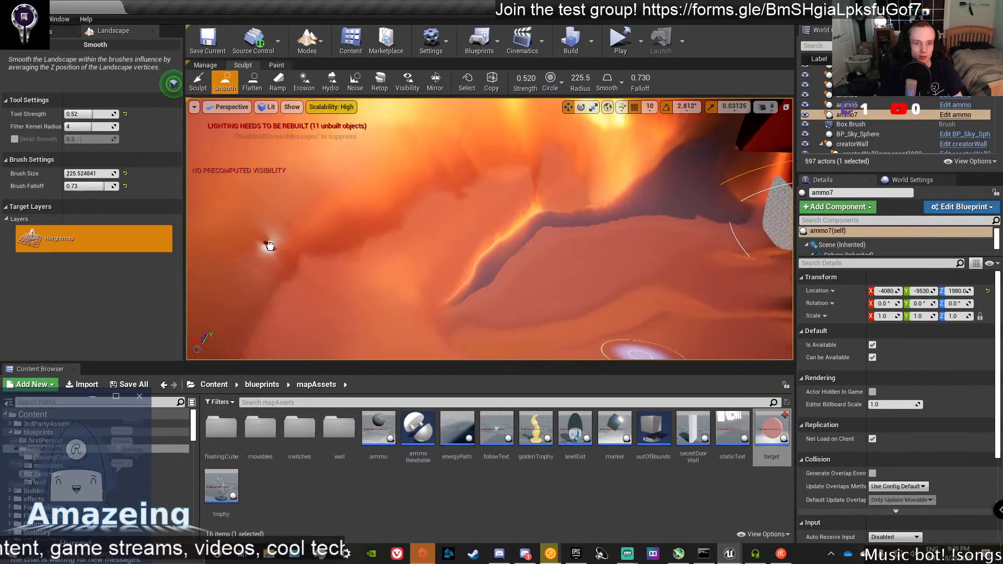
left_click_drag(217, 227, 262, 230)
right_click_drag(261, 230, 307, 241)
In the target blueprint, set the PointLight's colour to pure red (FF0000FF) and its intensity to 100000, and compile.
key("alt+Tab")
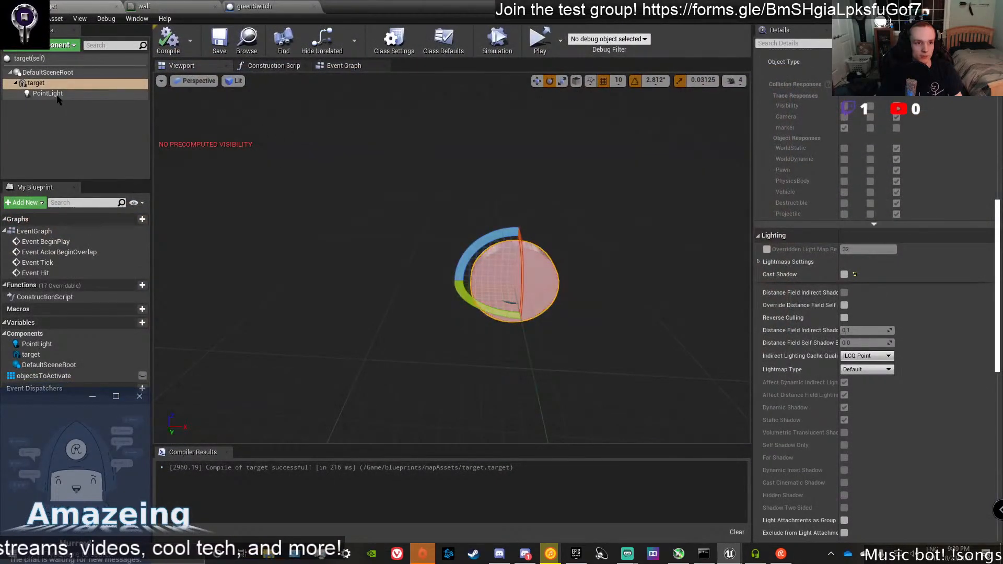
left_click(57, 96)
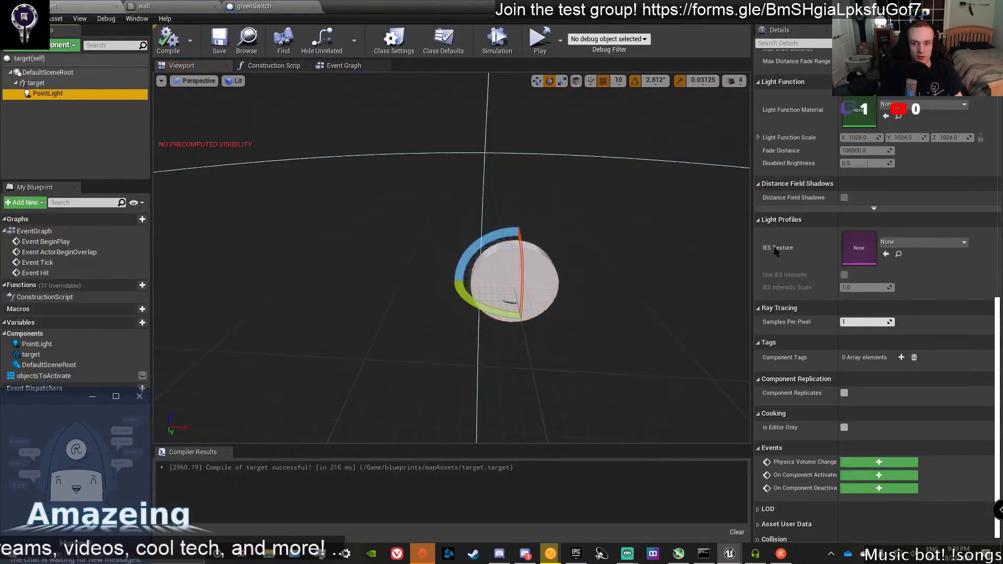
scroll(864, 243, "up", 10)
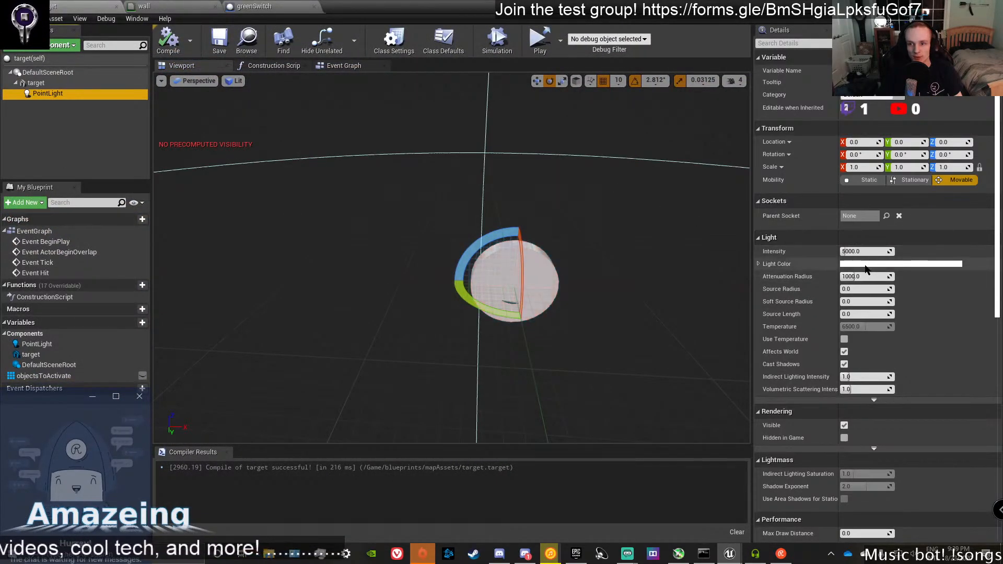
left_click(857, 264)
left_click_drag(775, 321, 777, 286)
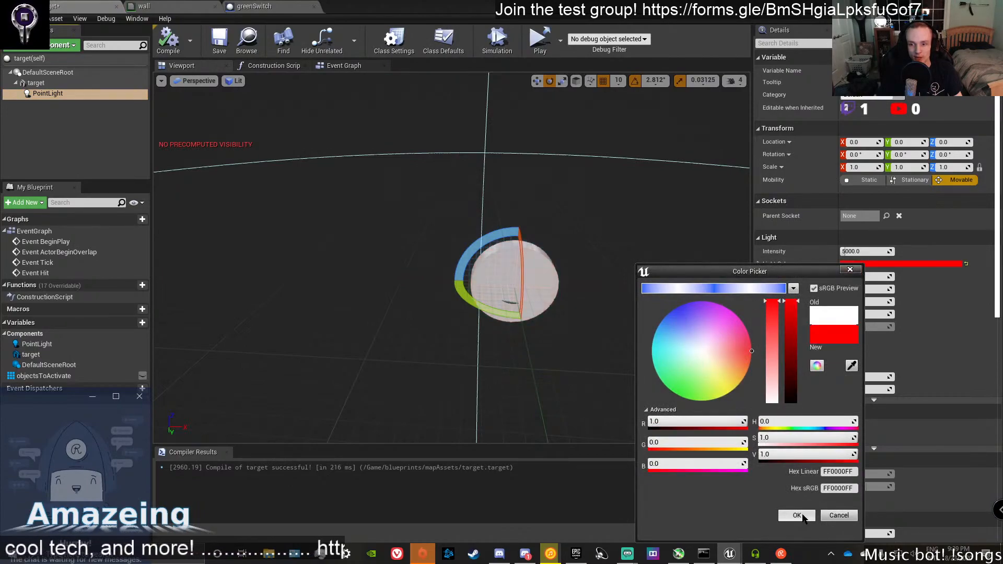
left_click(799, 515)
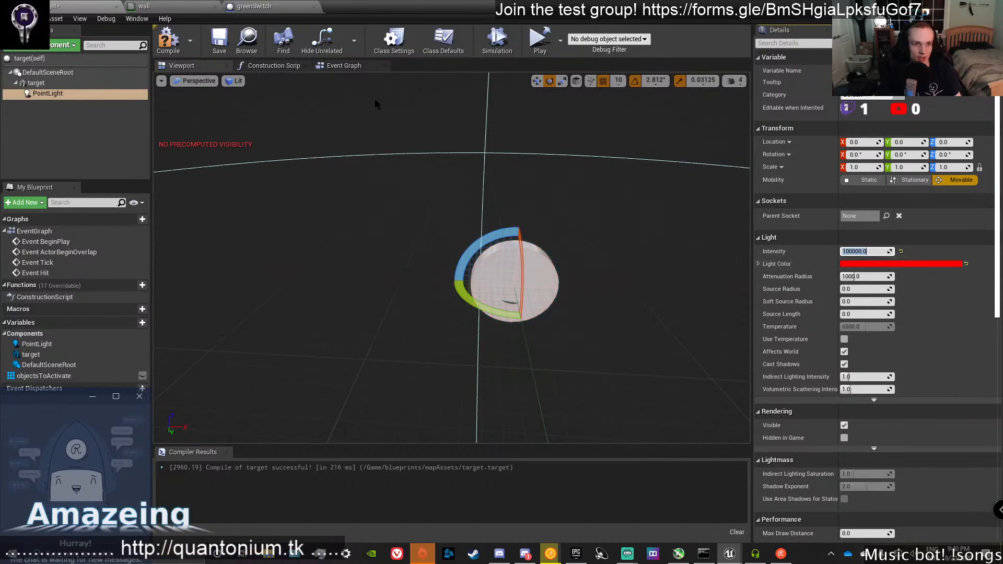
left_click(176, 50)
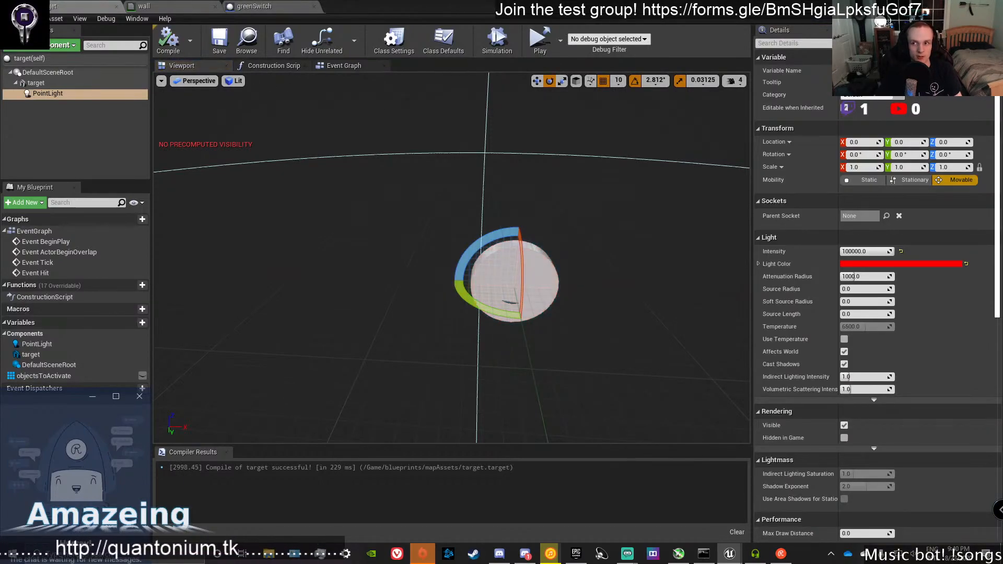
Return to the level editor, bring the placed target into view, and change the editor mode from Landscape to Select.
left_click(960, 5)
right_click_drag(399, 331, 194, 269)
key("w")
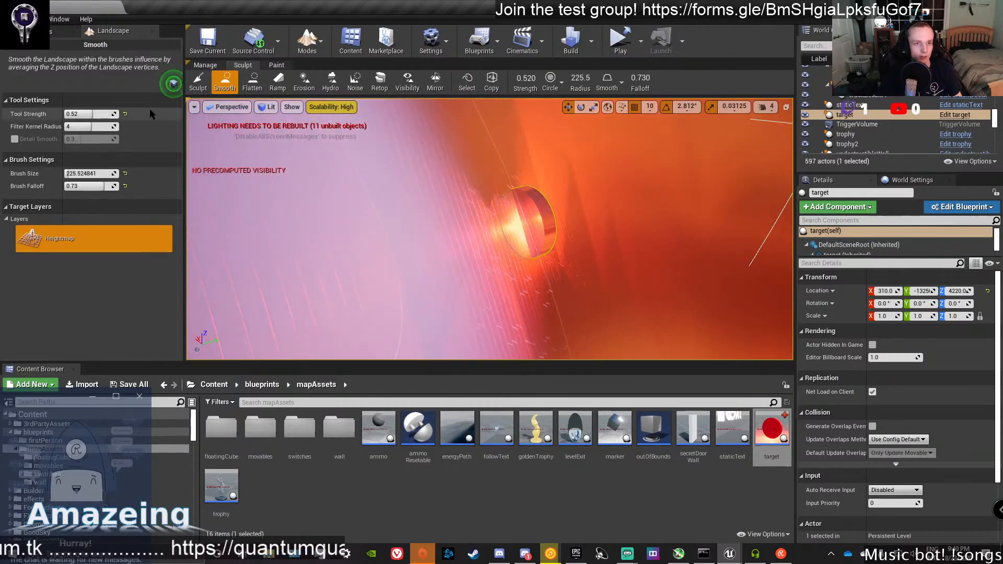
left_click(322, 52)
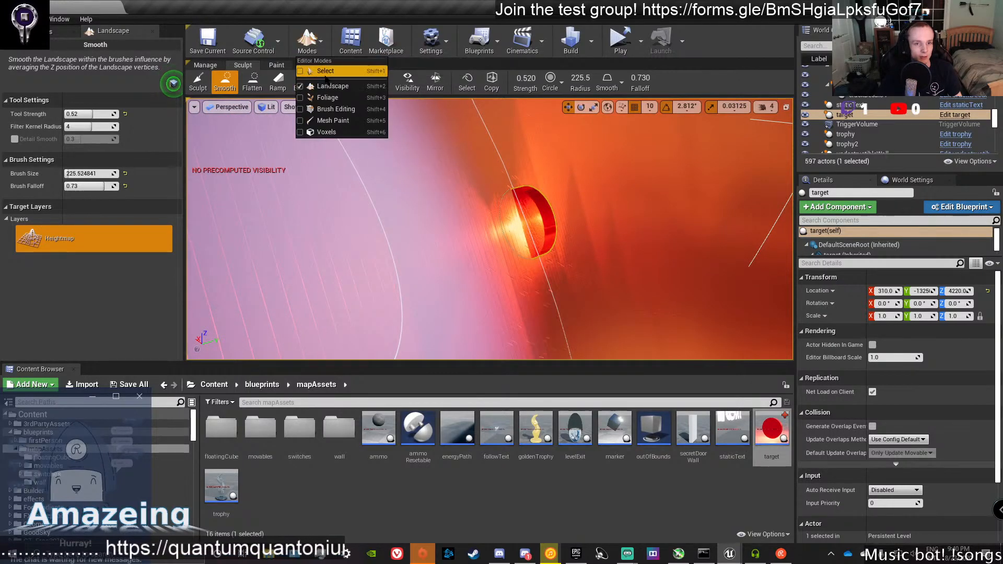
left_click(336, 67)
right_click_drag(593, 212, 786, 274)
key("w")
left_click_drag(506, 198, 369, 185)
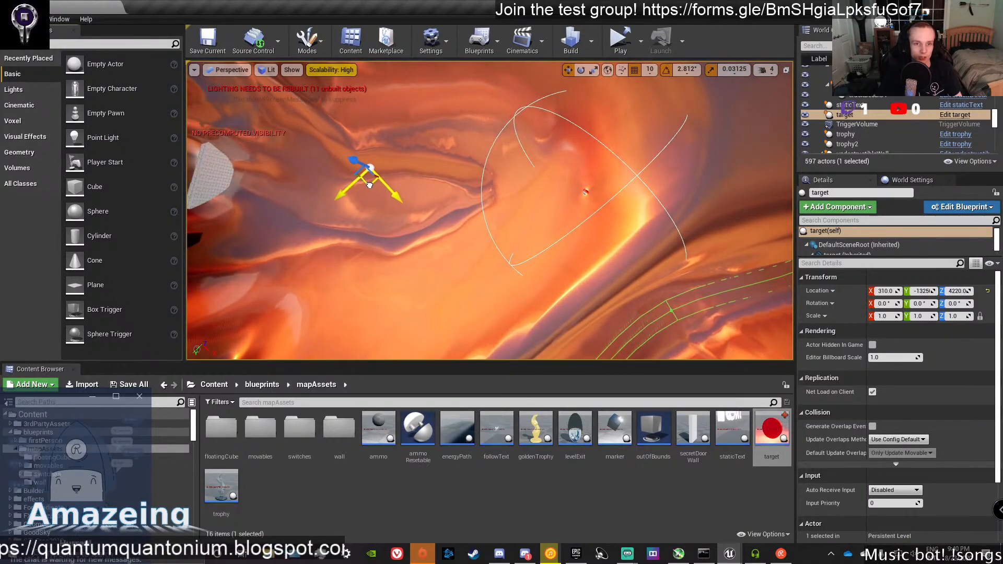
key("ctrl+z")
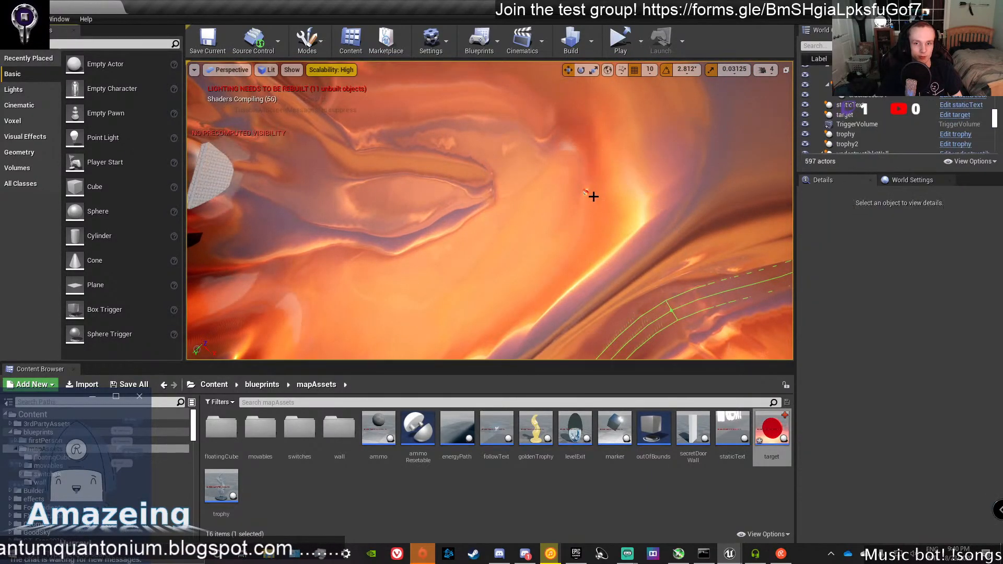
Move the target across the level to about X -860, keeping its height at Z 4220.
left_click_drag(332, 191, 351, 170)
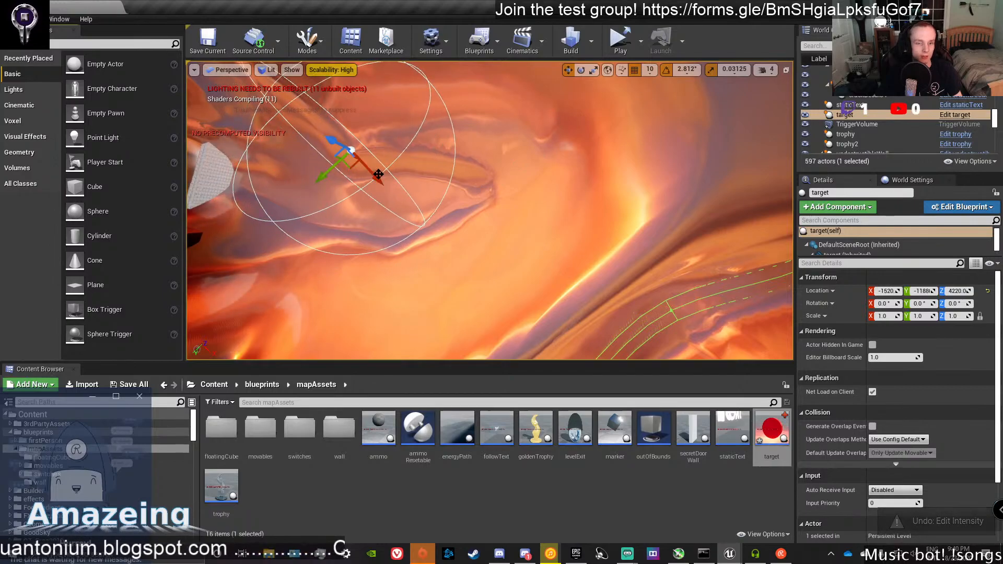
mouse_move(351, 170)
right_mouse_down()
mouse_move(462, 141)
mouse_move(460, 86)
mouse_move(491, 79)
mouse_move(449, 89)
mouse_move(423, 50)
mouse_move(341, 170)
right_mouse_up()
left_click_drag(464, 206, 681, 110)
left_click_drag(626, 178, 680, 142)
Scale the placed target to 5.0 on all three axes and check its size against the surroundings.
right_click_drag(611, 231, 612, 231)
key("r")
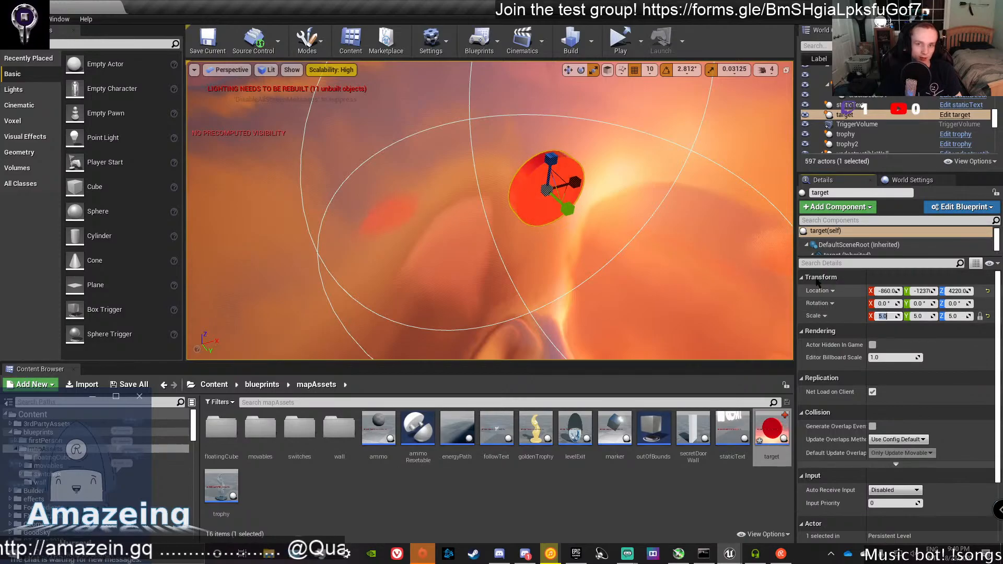
right_click_drag(711, 251, 710, 251)
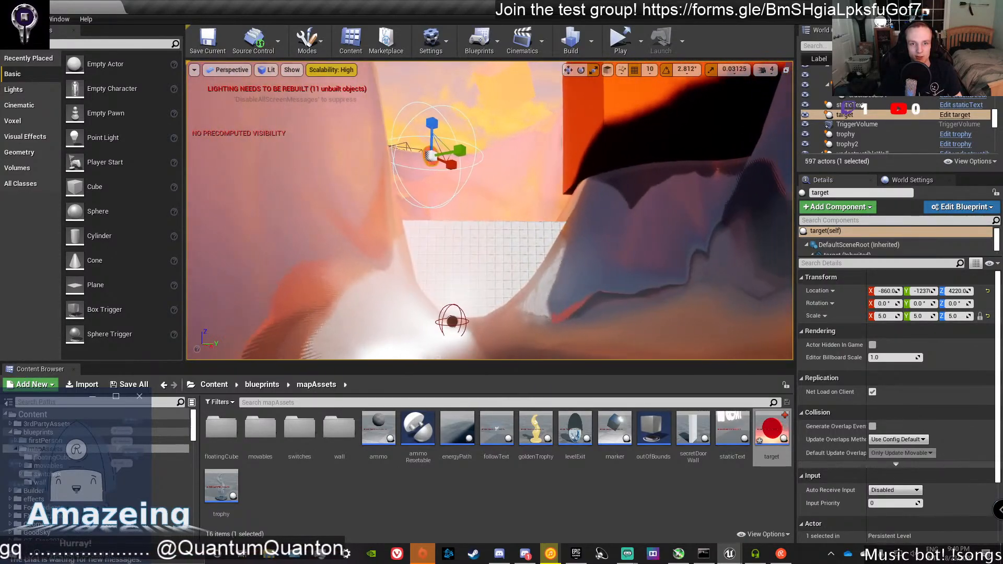
right_click_drag(496, 155, 520, 157)
left_click(497, 154)
left_click(501, 149)
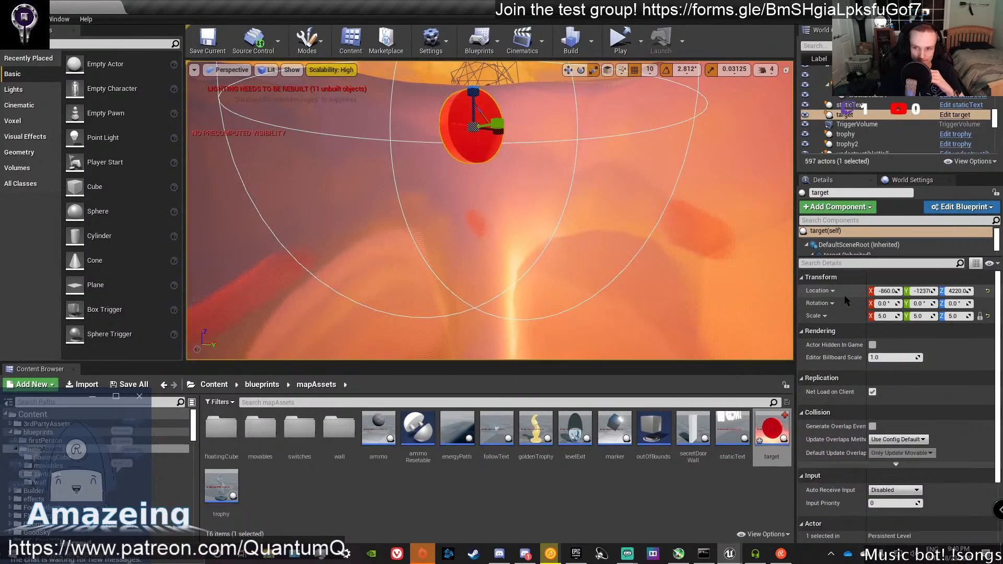
Open the target blueprint and make its objectsToActivate variable instance editable and exposed on spawn.
double_click(771, 428)
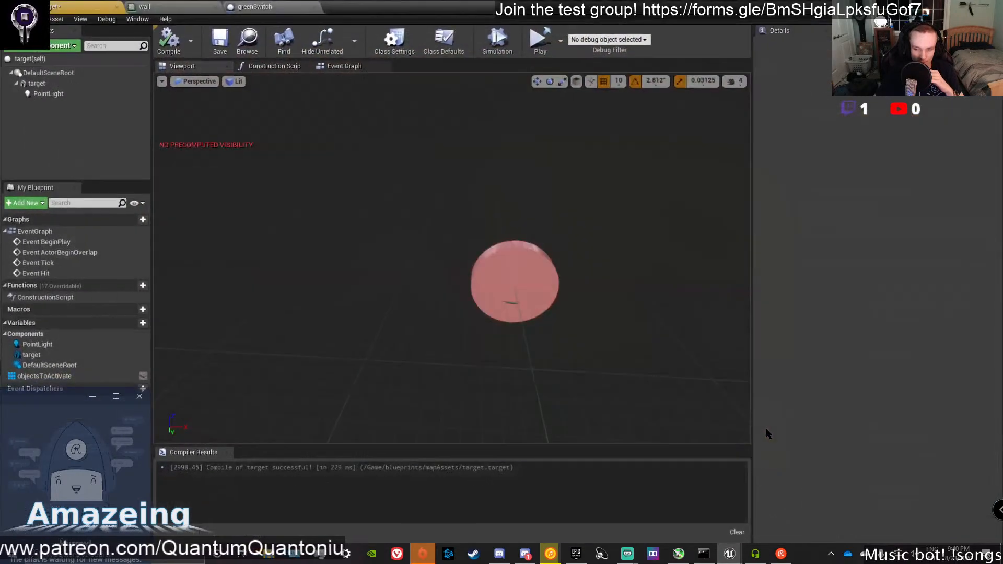
left_click(118, 377)
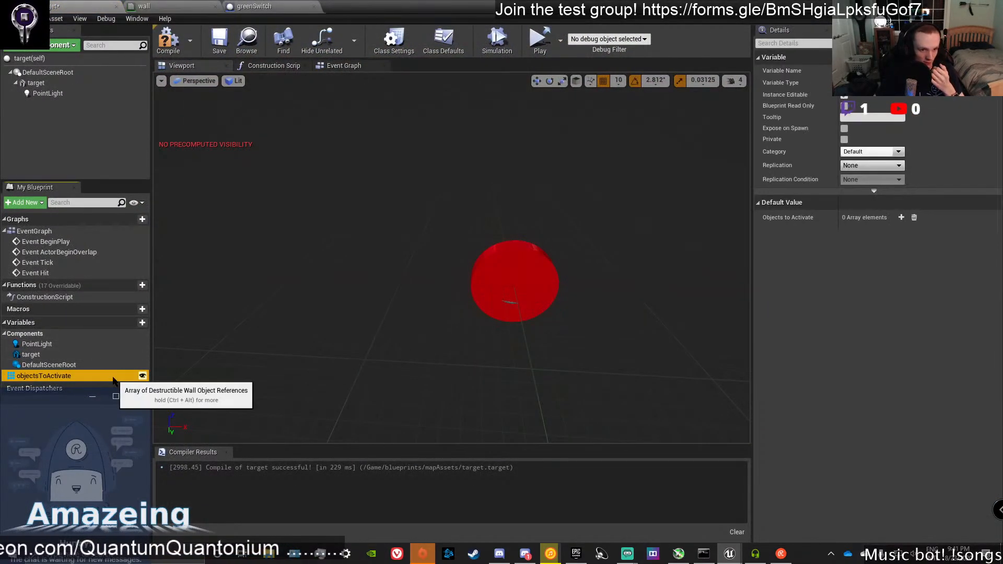
left_click(844, 129)
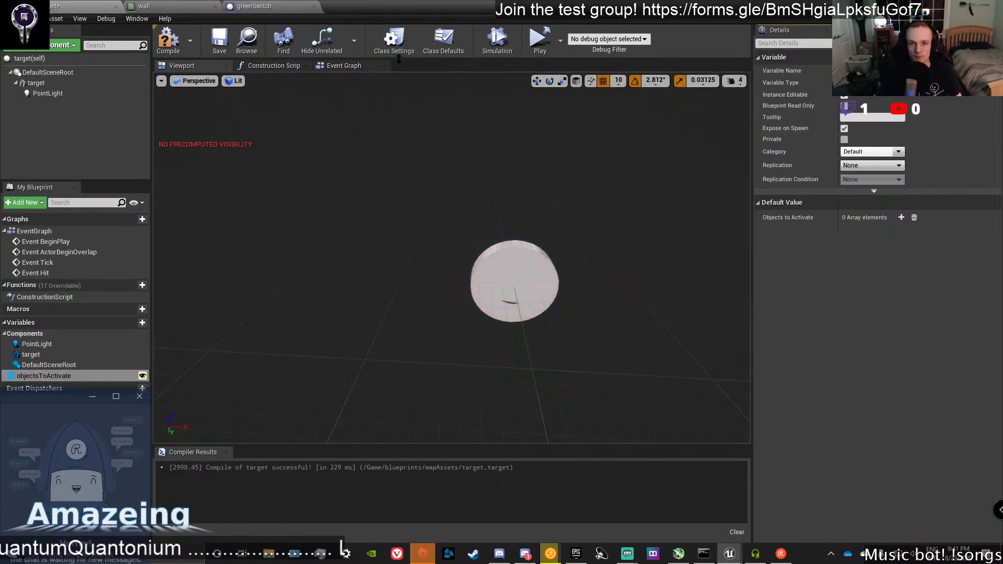
Compile and save the target blueprint, and add a Particle System component to it.
left_click(168, 41)
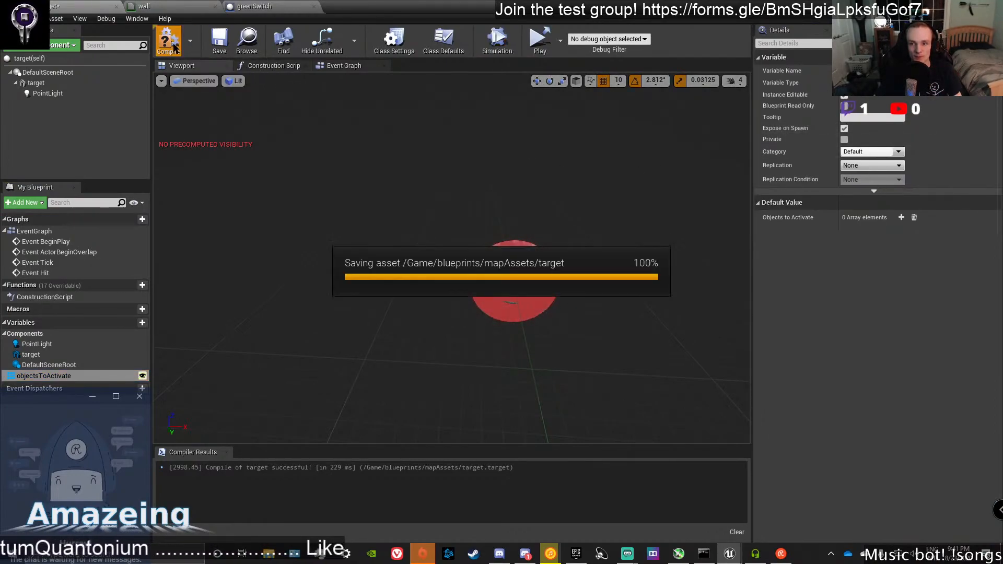
left_click(63, 45)
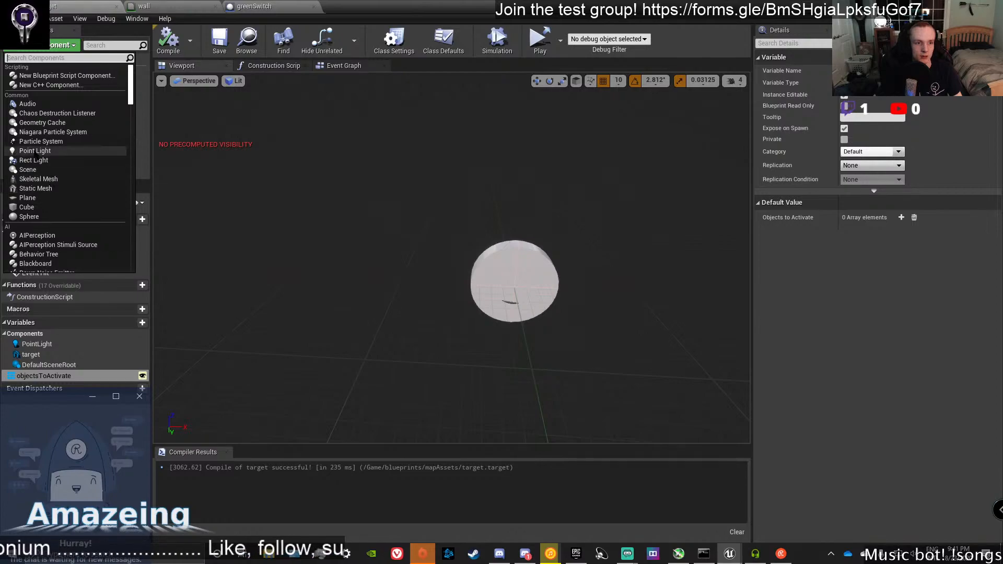
left_click(41, 141)
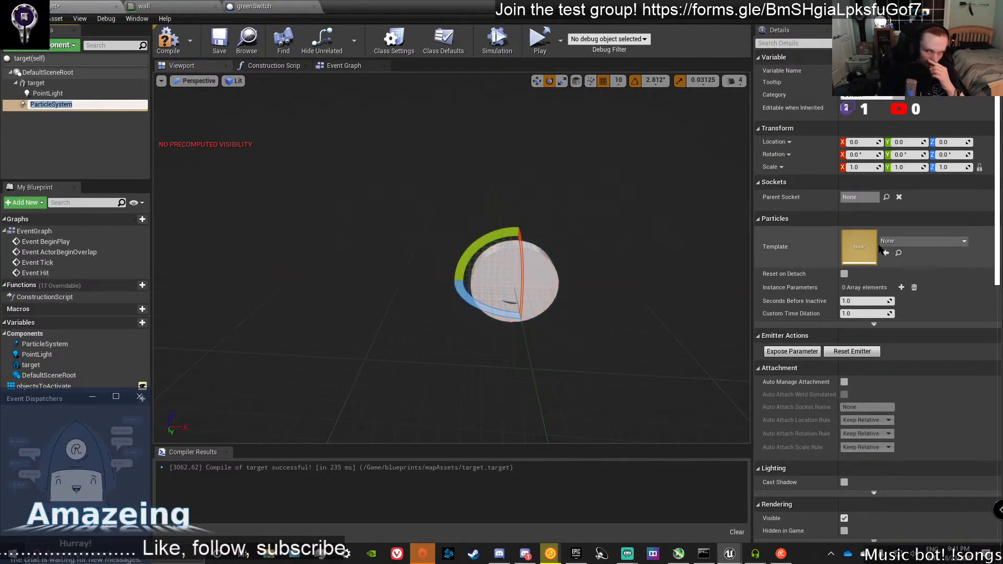
Search the particle templates for "explosion" and try P_OrePile_Explosion_Basic on the new particle system.
left_click(909, 241)
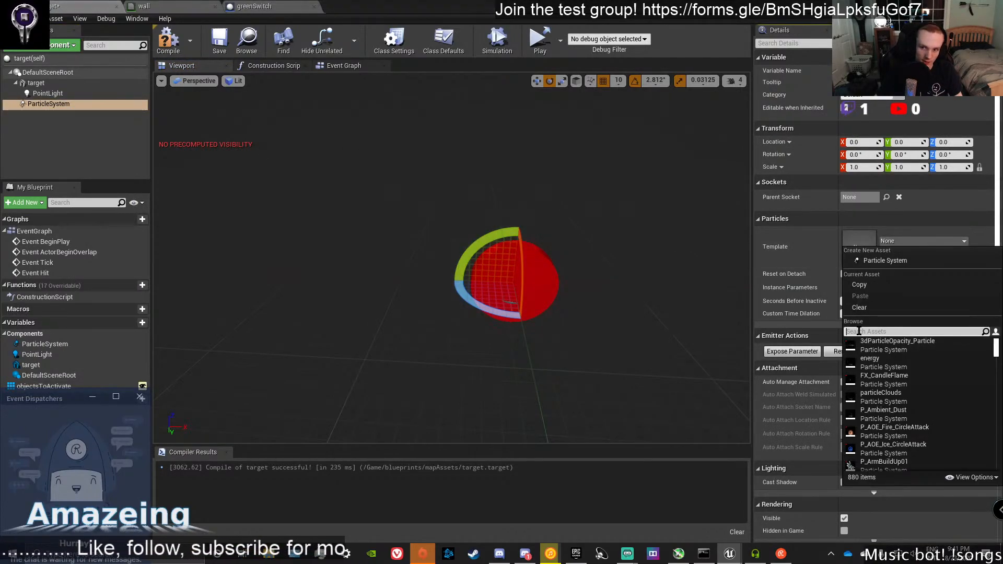
type("explosion")
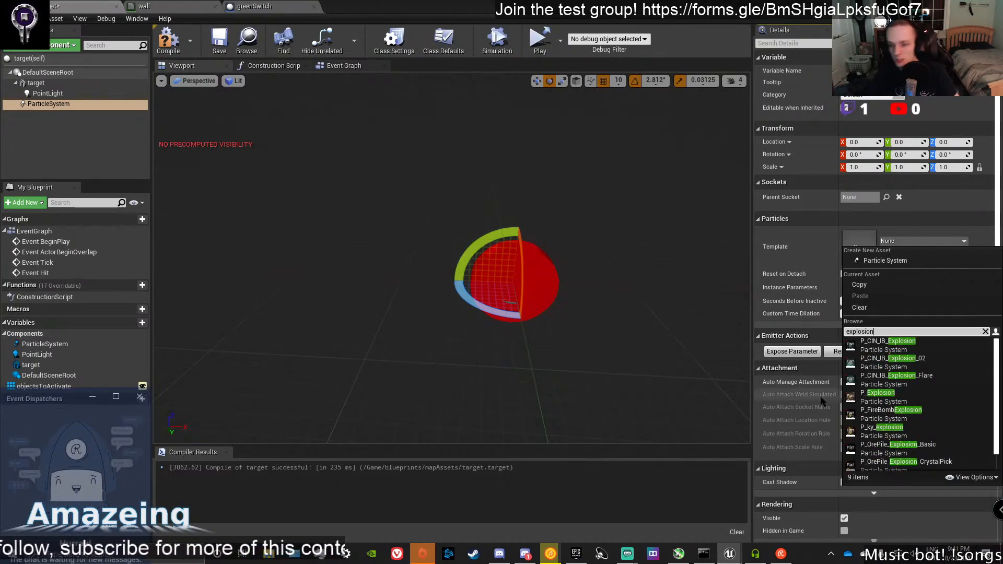
scroll(823, 401, "down", 1)
scroll(893, 410, "down", 2)
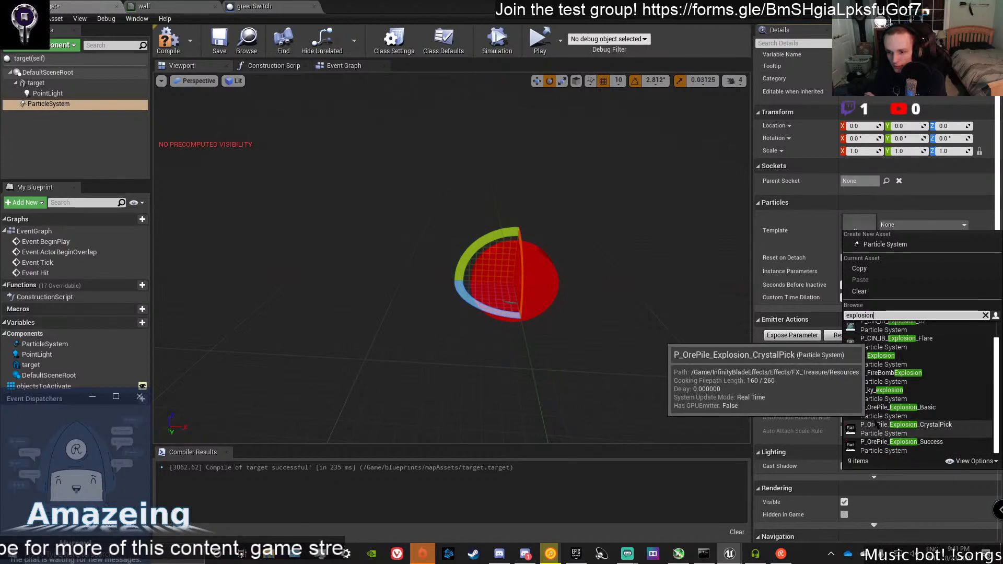
left_click(888, 412)
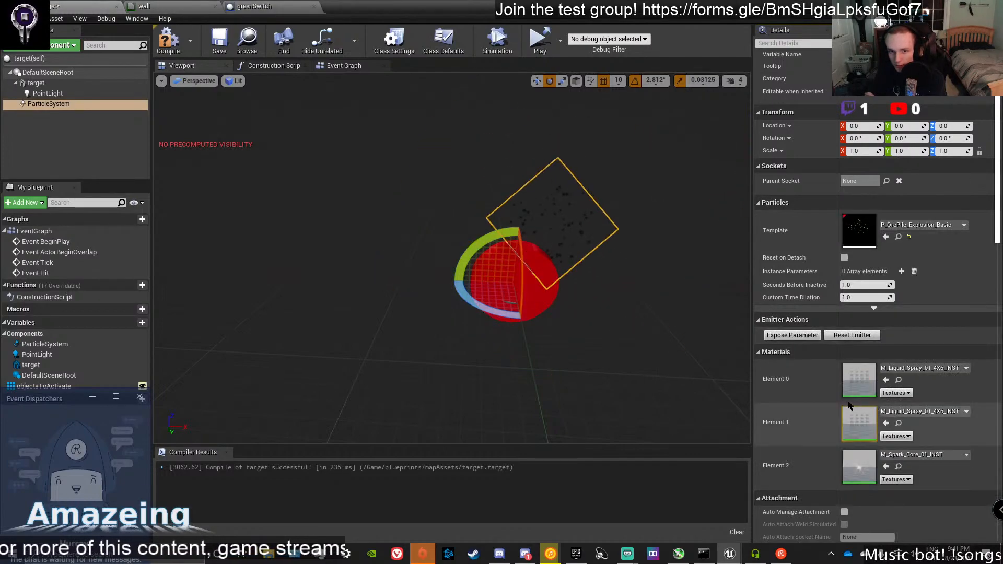
Preview both P_OneShotChargeUp particle systems in turn as the component's template.
left_click(919, 231)
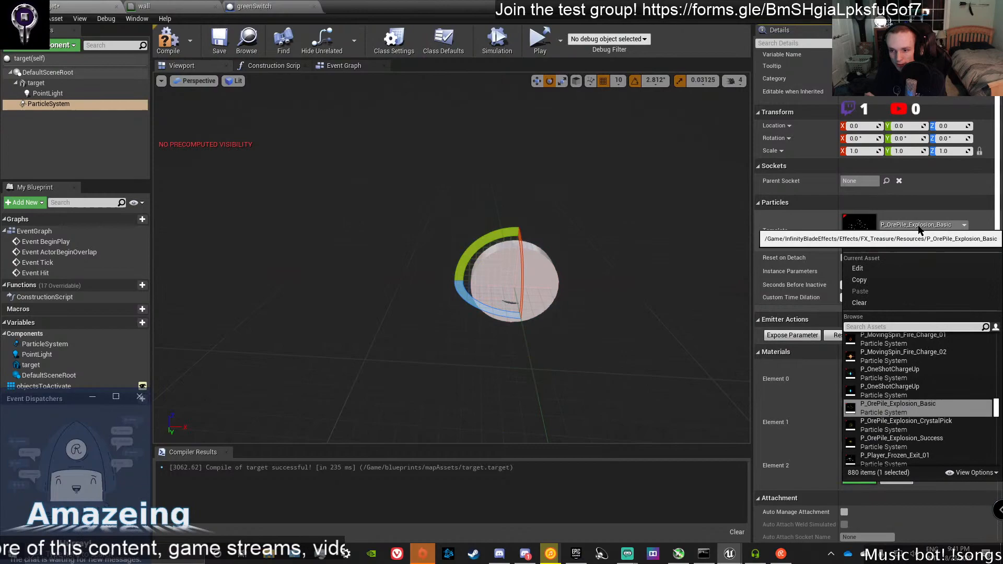
left_click(892, 374)
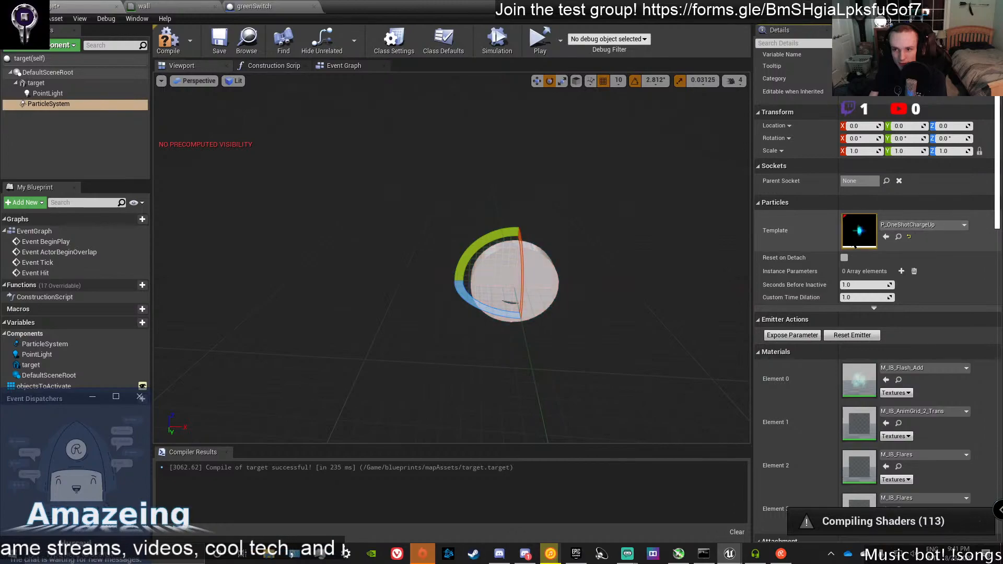
left_click(902, 226)
left_click(882, 425)
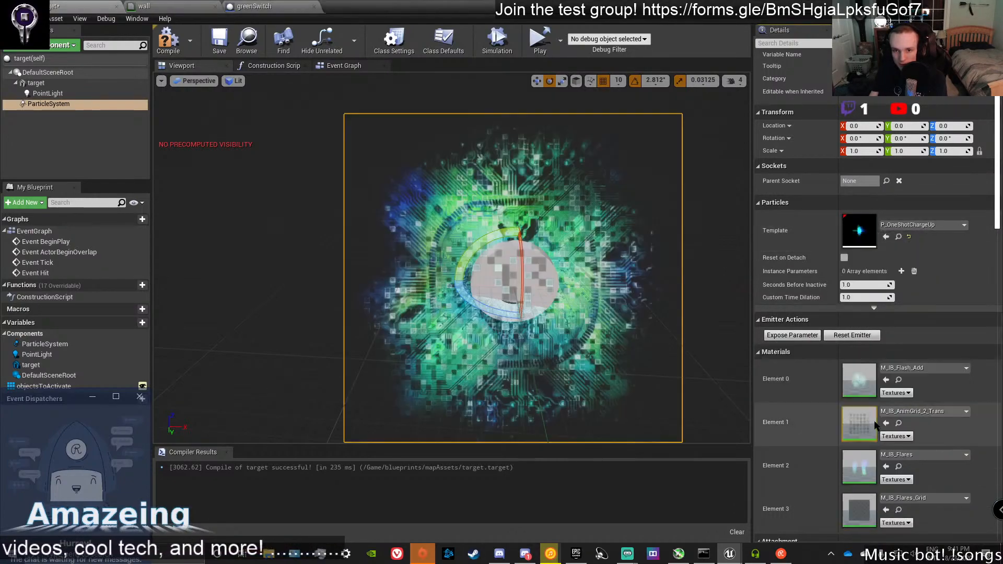
left_click(922, 224)
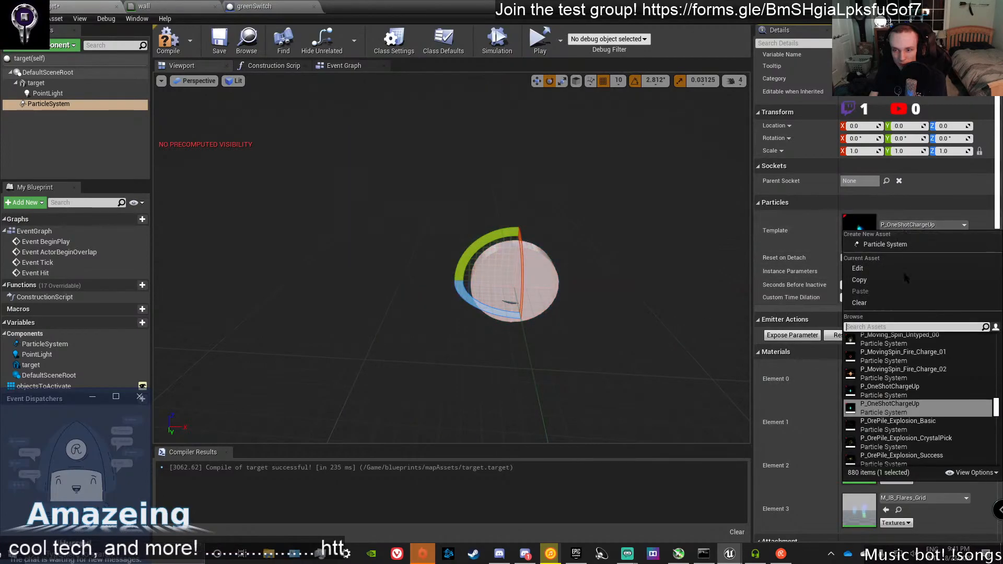
left_click(891, 390)
Try P_MovingSpin_Fire_Charge_02 and P_Moving_Spin_Ice_00 as the particle system's template.
left_click(865, 225)
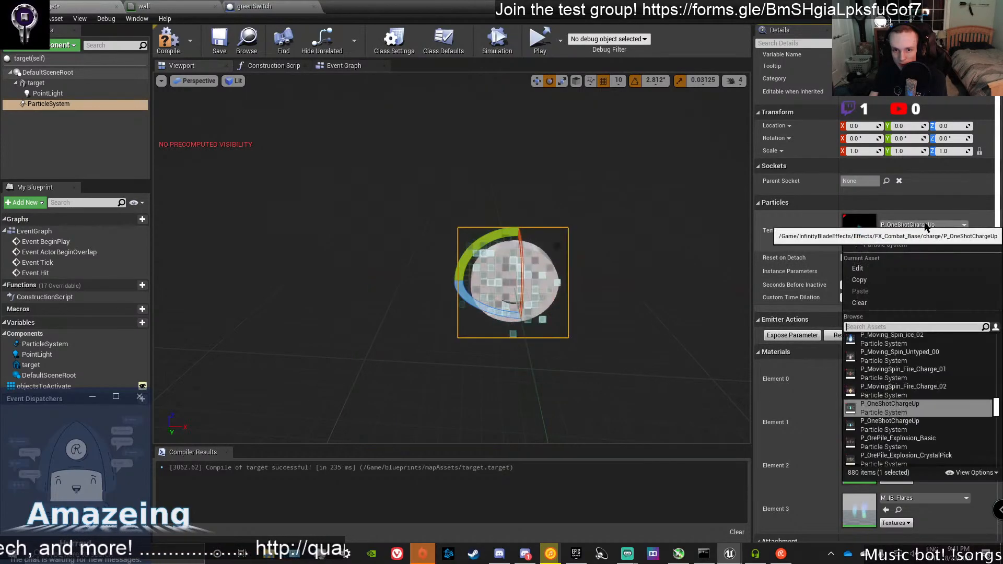
left_click(881, 390)
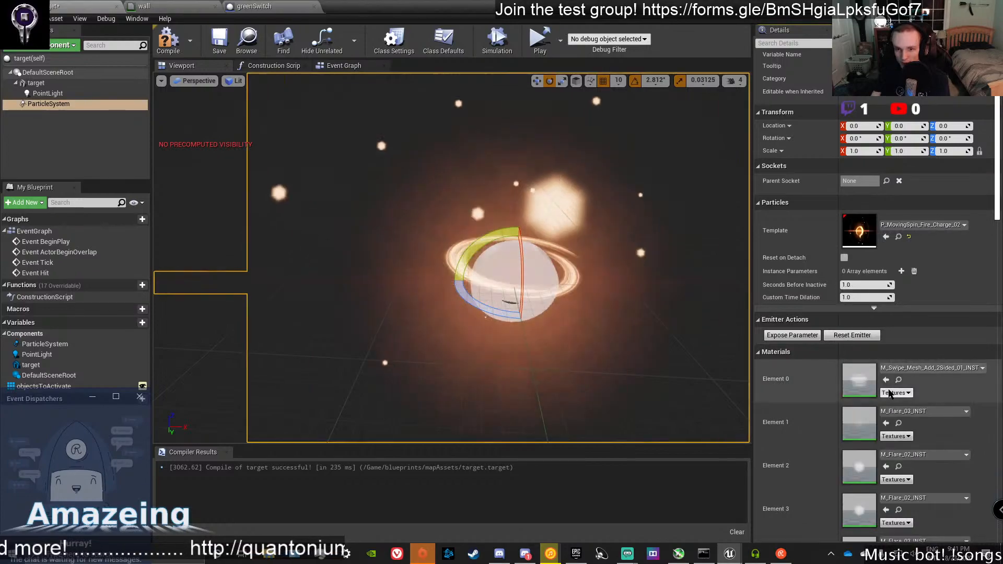
left_click(902, 225)
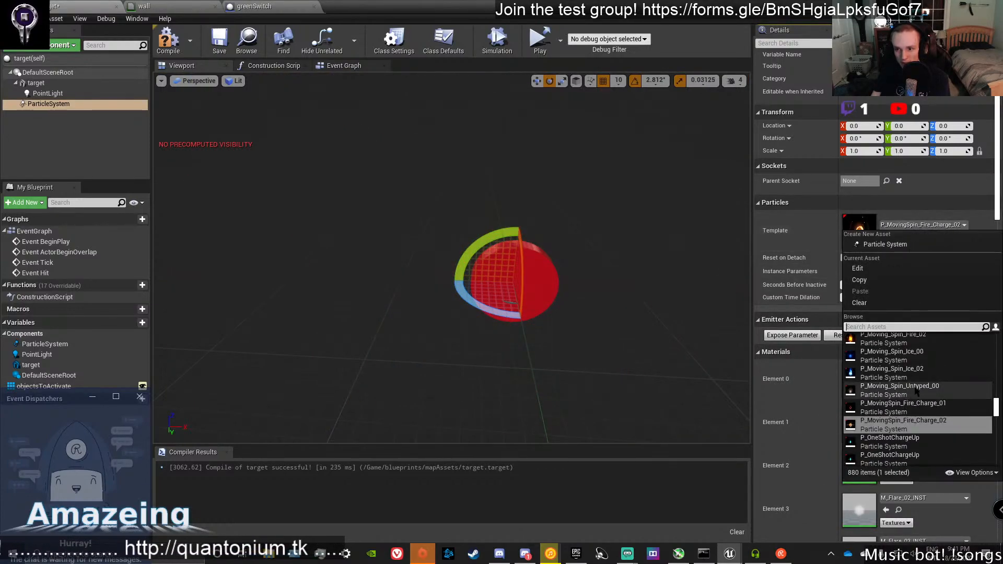
left_click(915, 362)
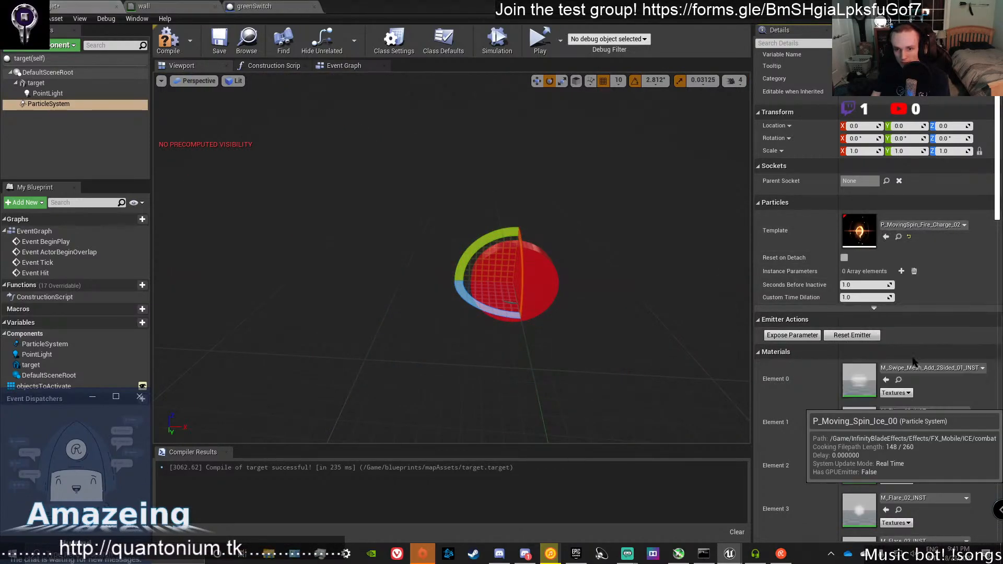
Browse the available particle systems and try P_Player_Shield_Ice as the component's template.
left_click(917, 226)
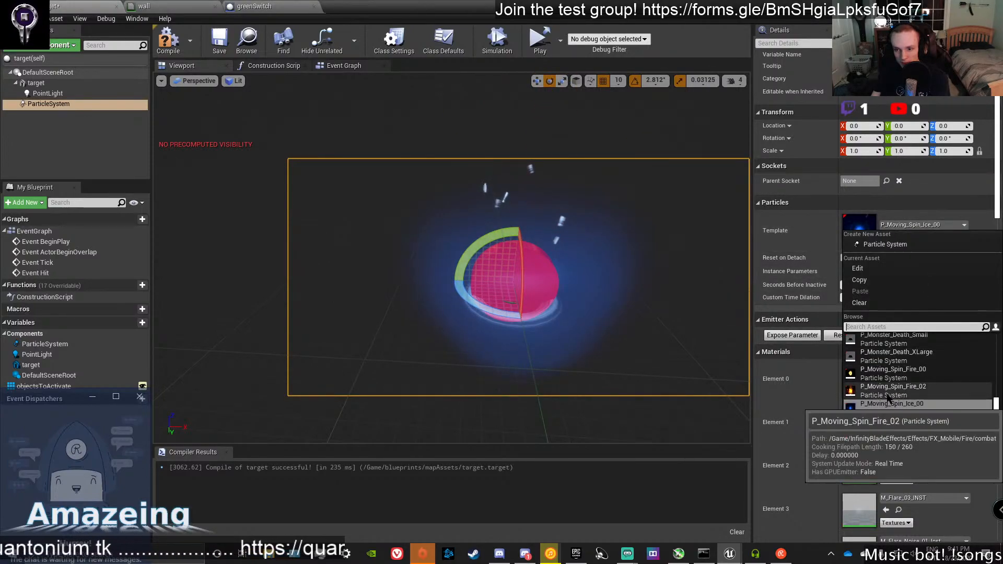
scroll(879, 429, "down", 1)
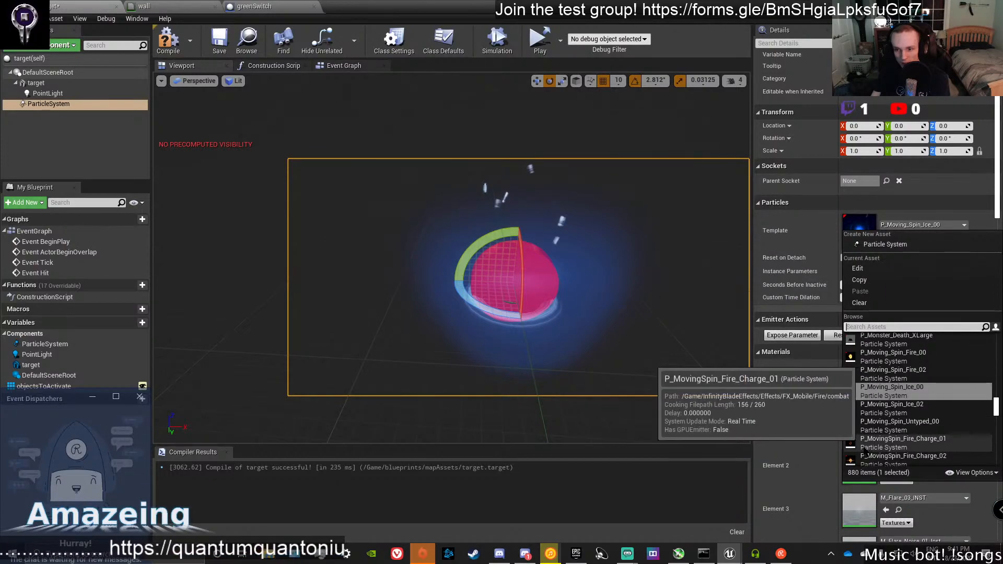
scroll(864, 449, "down", 4)
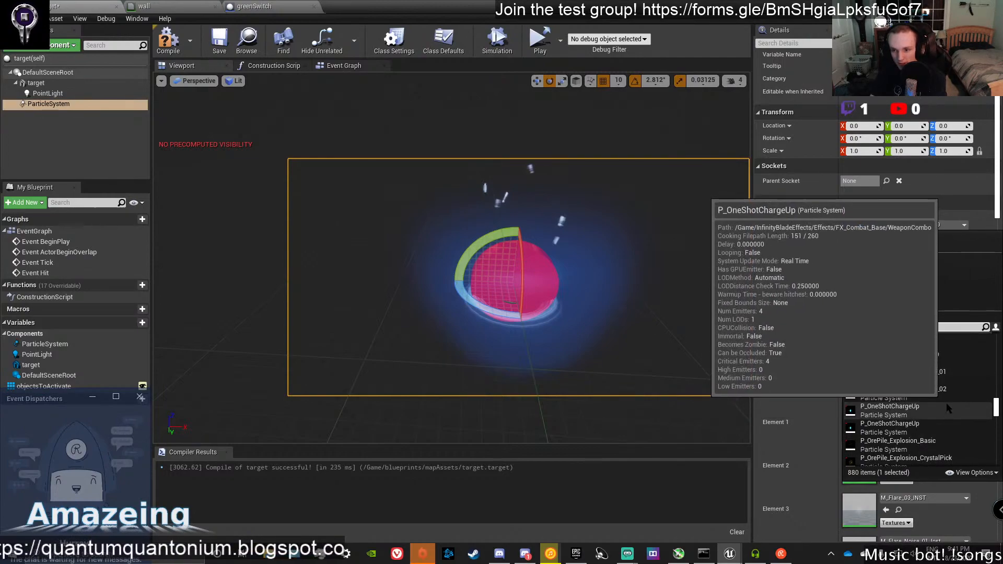
scroll(923, 414, "down", 3)
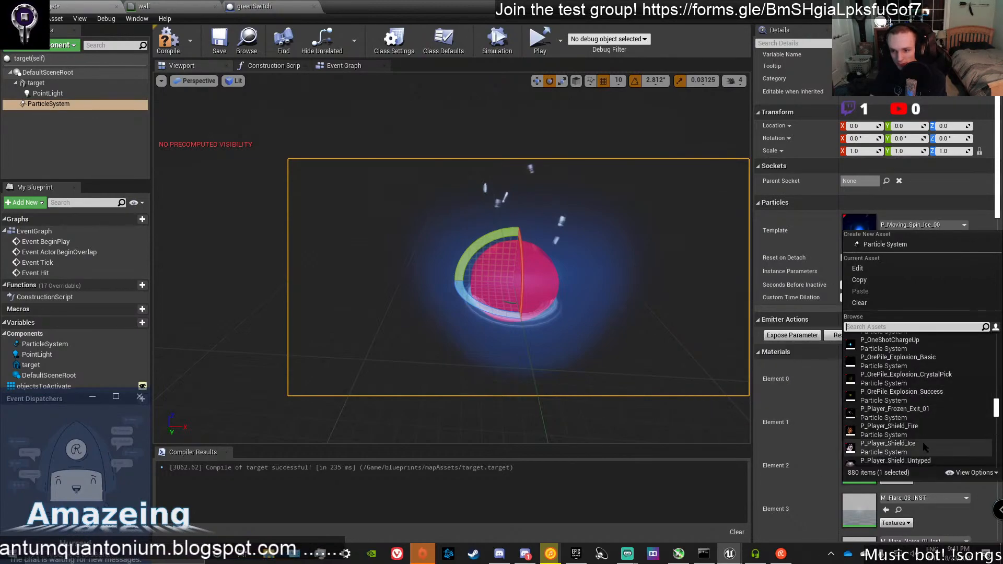
left_click(906, 450)
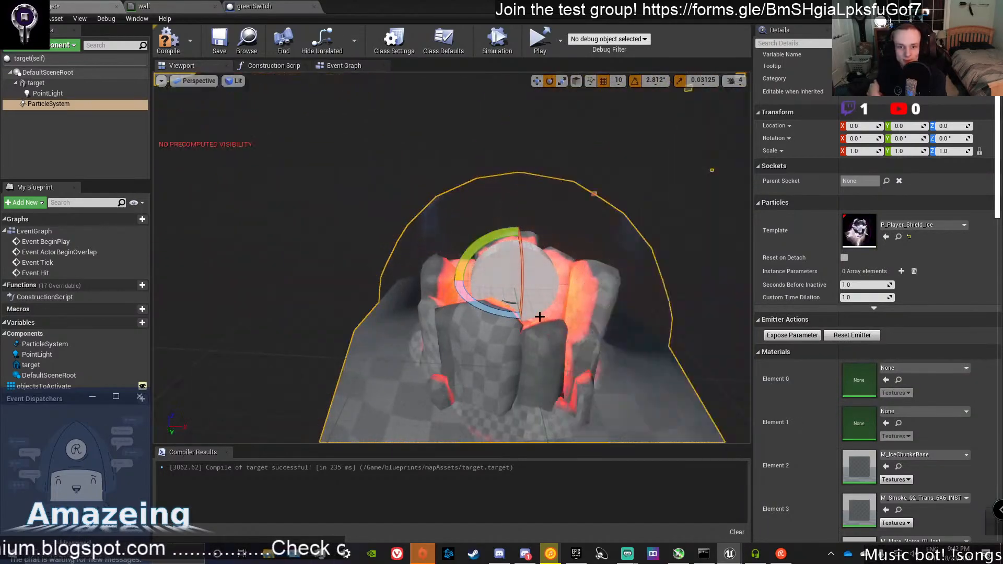
Switch the particle template back to P_Moving_Spin_Ice_00 and inspect the effect around the target.
left_click(922, 225)
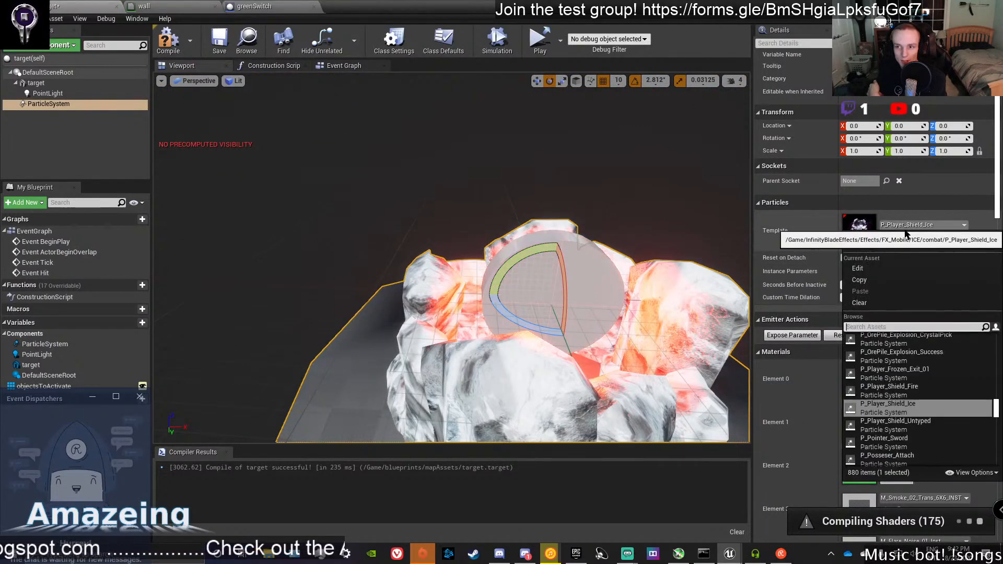
scroll(894, 405, "up", 3)
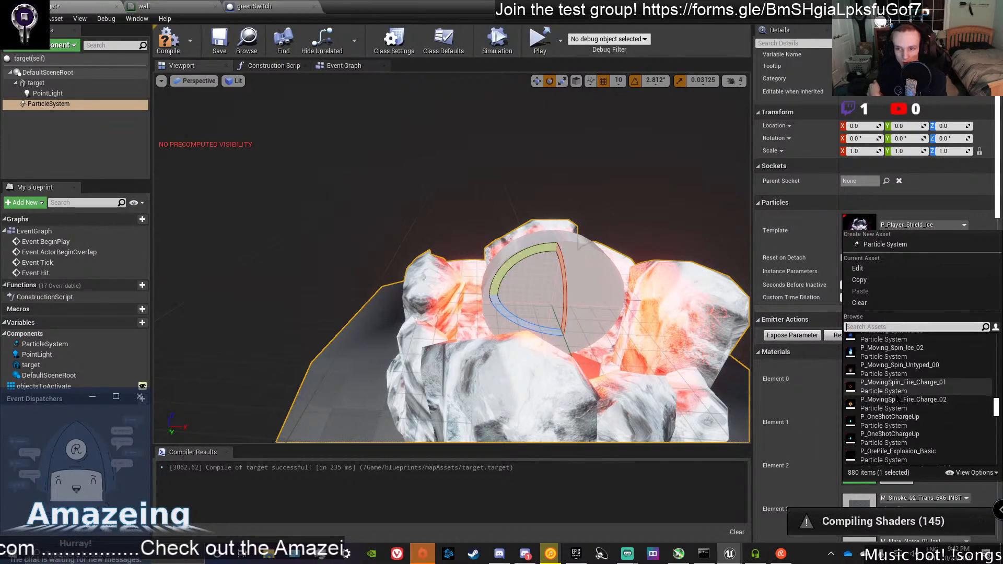
scroll(896, 401, "up", 1)
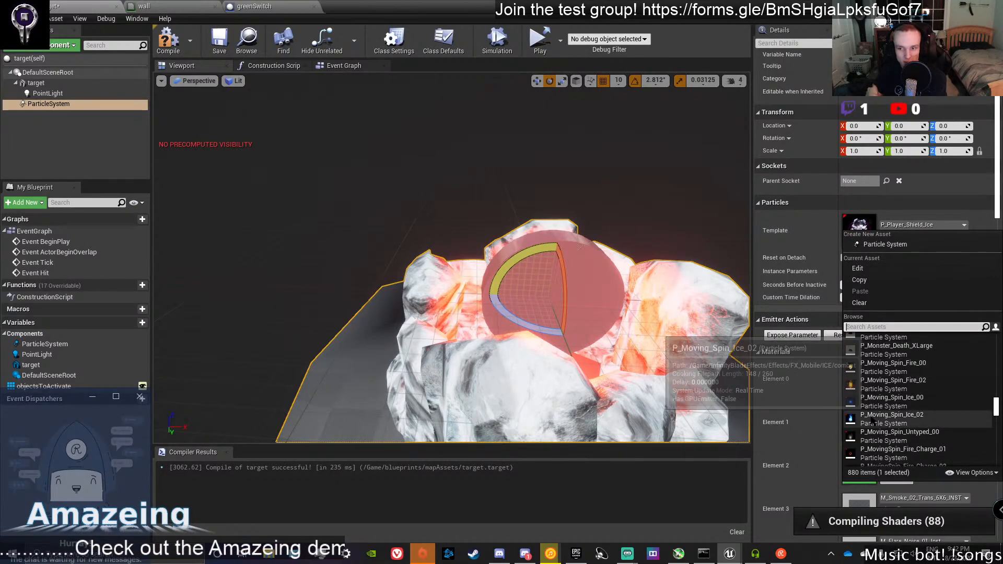
left_click(893, 400)
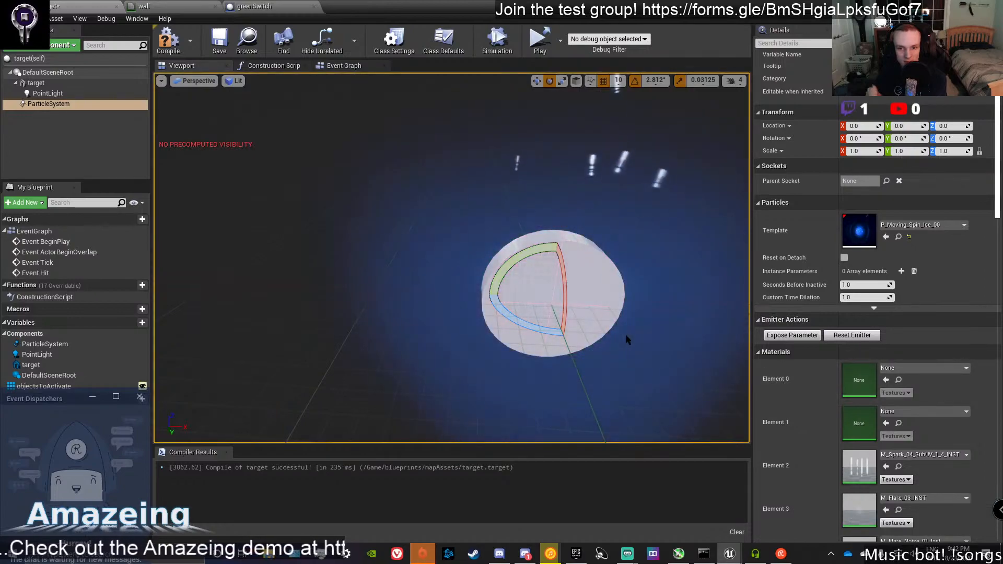
scroll(628, 335, "up", 3)
scroll(628, 336, "down", 8)
scroll(630, 338, "up", 3)
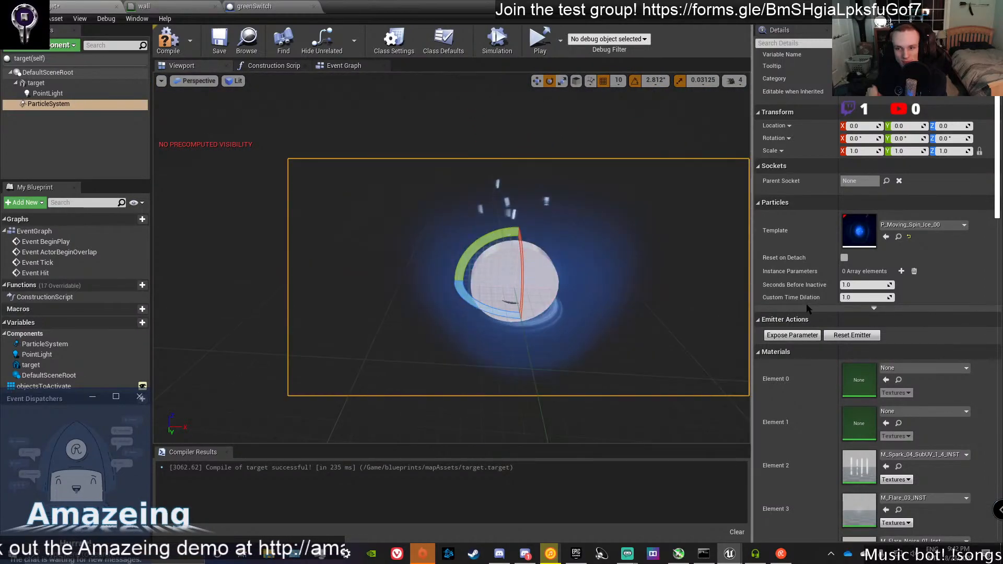
Try P_MagicSpray_Ice_02 and P_LineToPoint_Spawn_Ice_00 as the particle system's template.
left_click(914, 225)
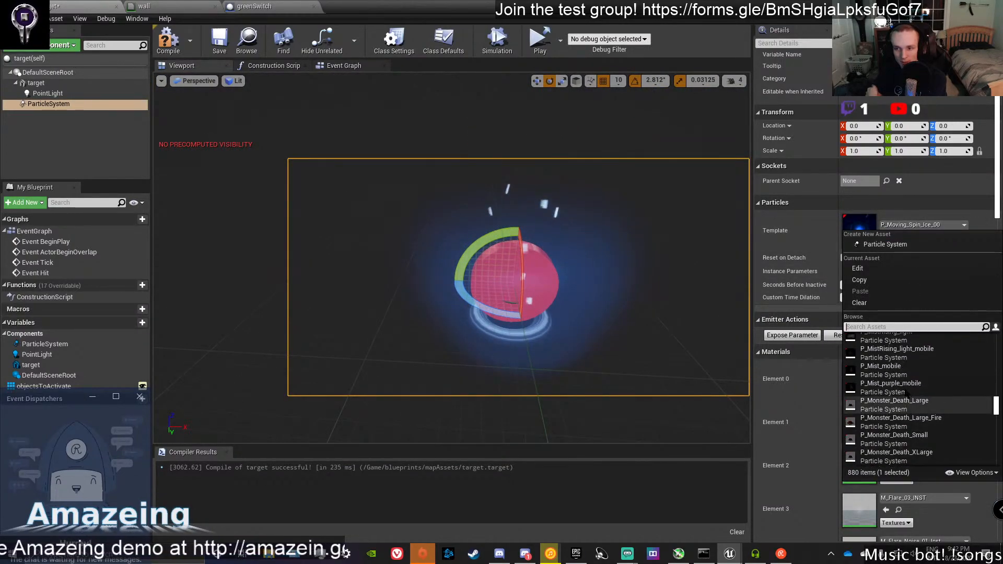
scroll(906, 393, "up", 3)
scroll(892, 389, "down", 1)
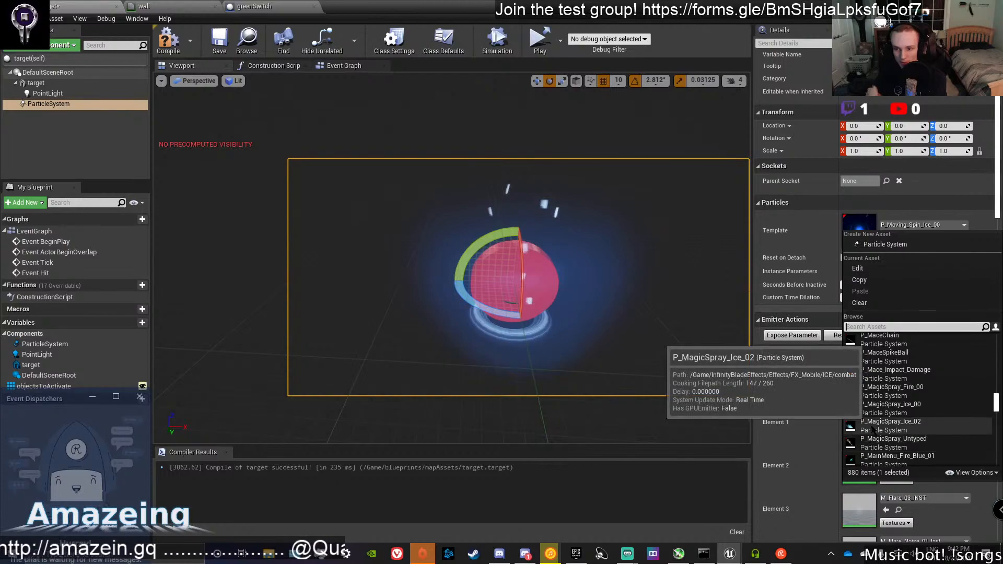
left_click(873, 426)
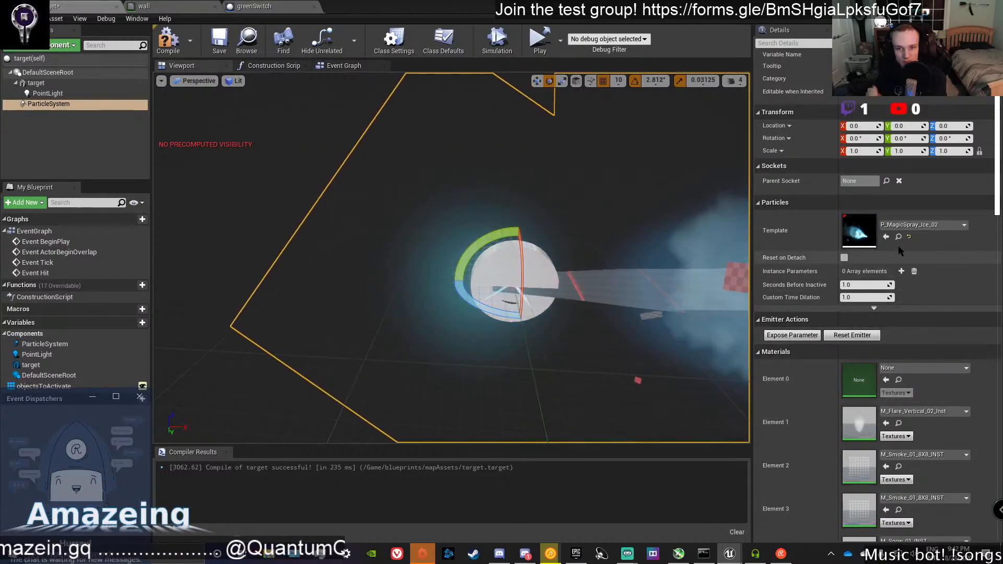
left_click(911, 225)
scroll(916, 369, "up", 6)
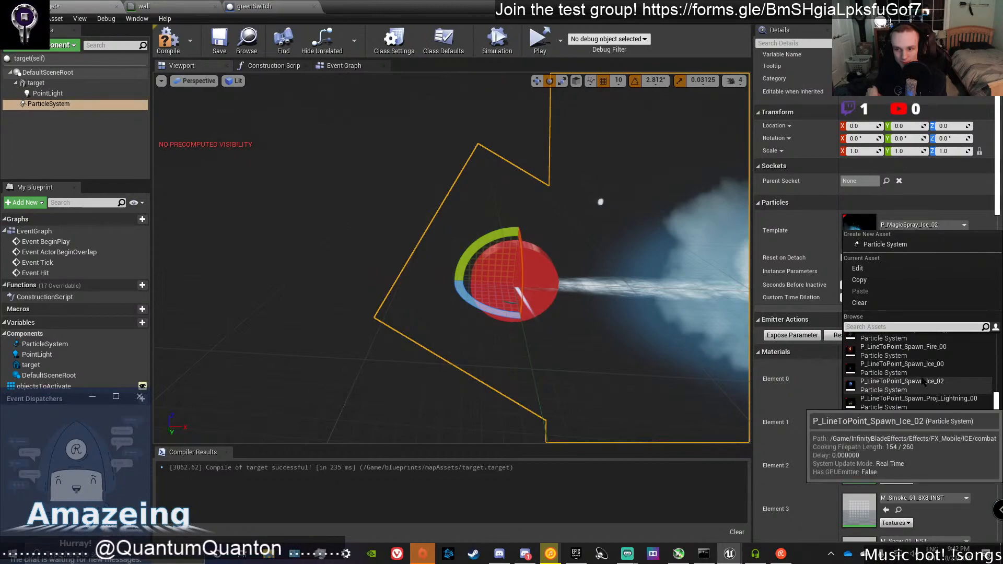
left_click(922, 369)
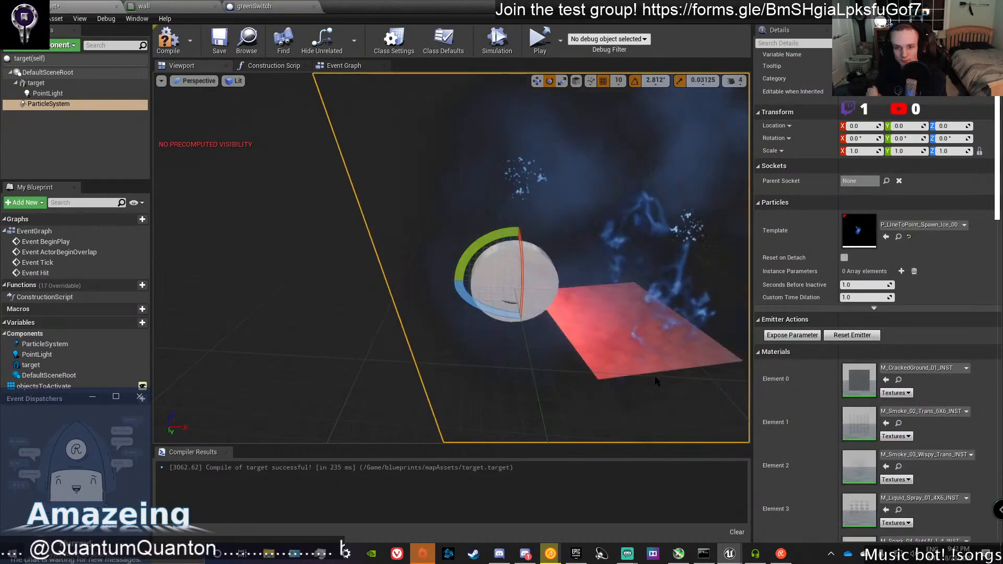
Try P_Moving_Spin_Fire_02 and P_Moving_Spin_Ice_00 as the particle system's template.
left_click(922, 224)
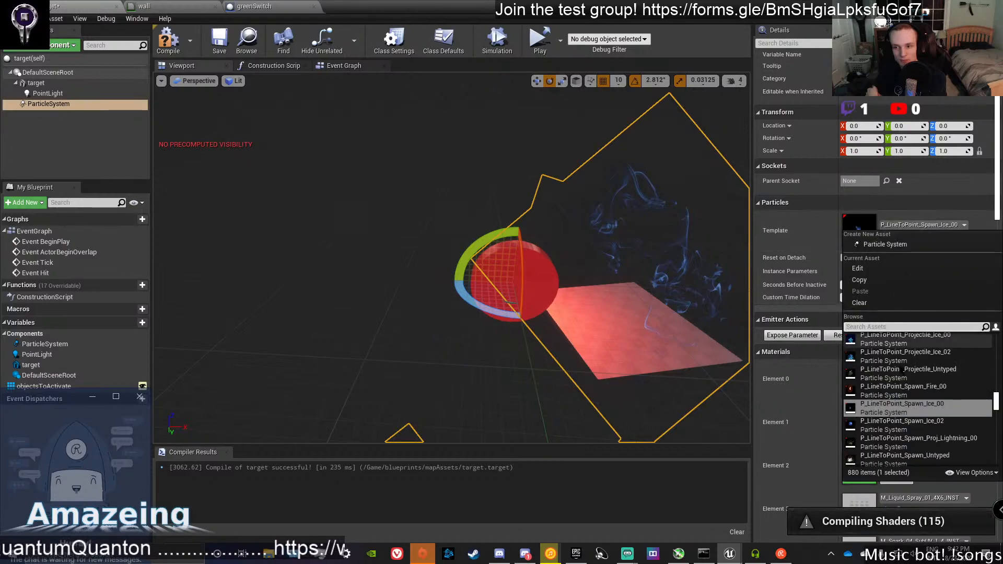
scroll(923, 364, "up", 1)
scroll(923, 364, "down", 3)
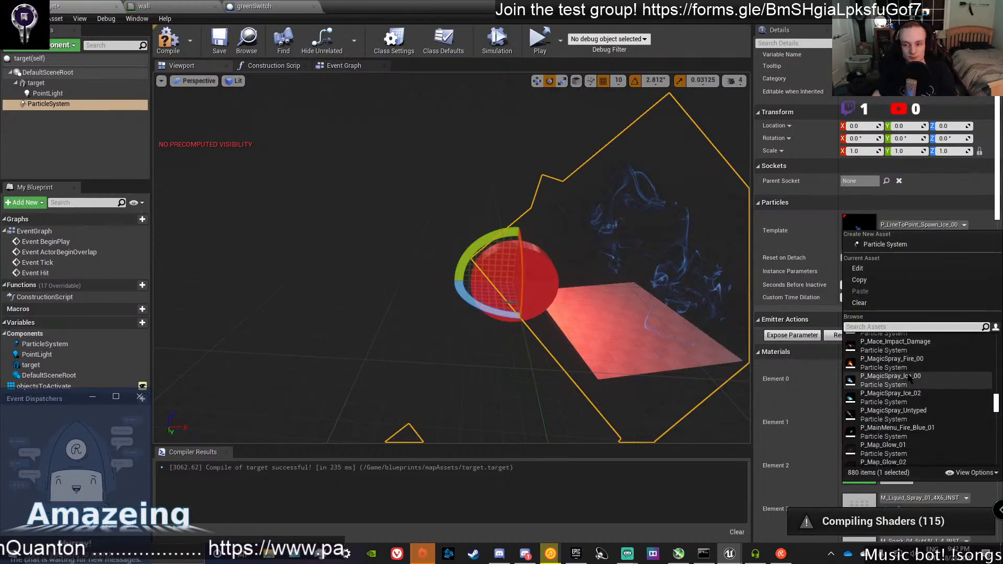
scroll(910, 377, "down", 5)
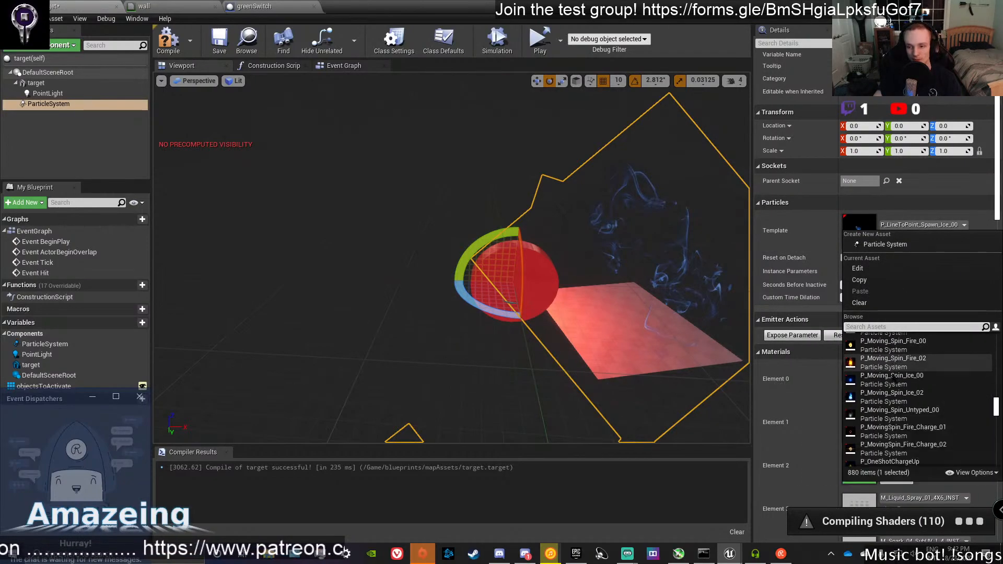
left_click(881, 362)
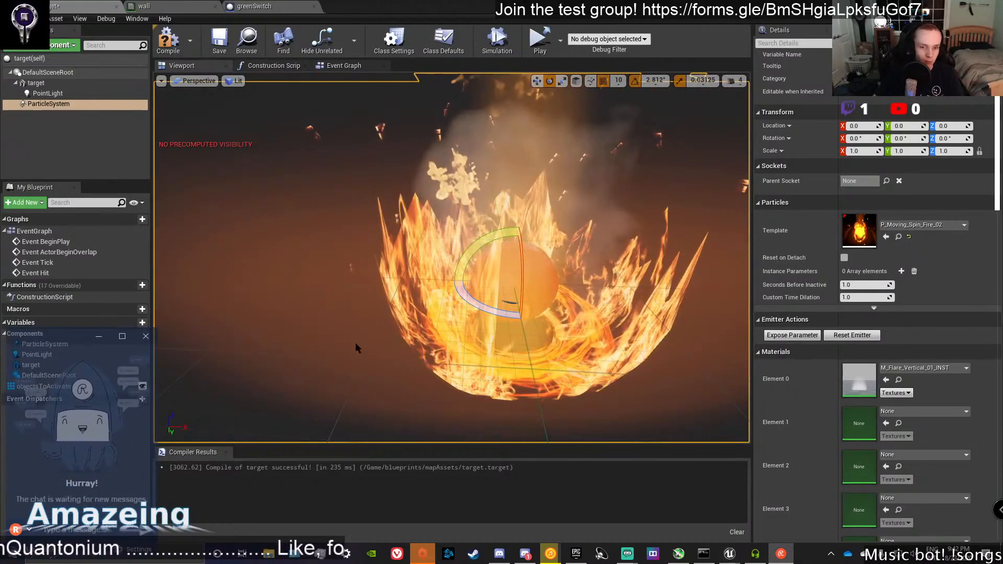
left_click(922, 225)
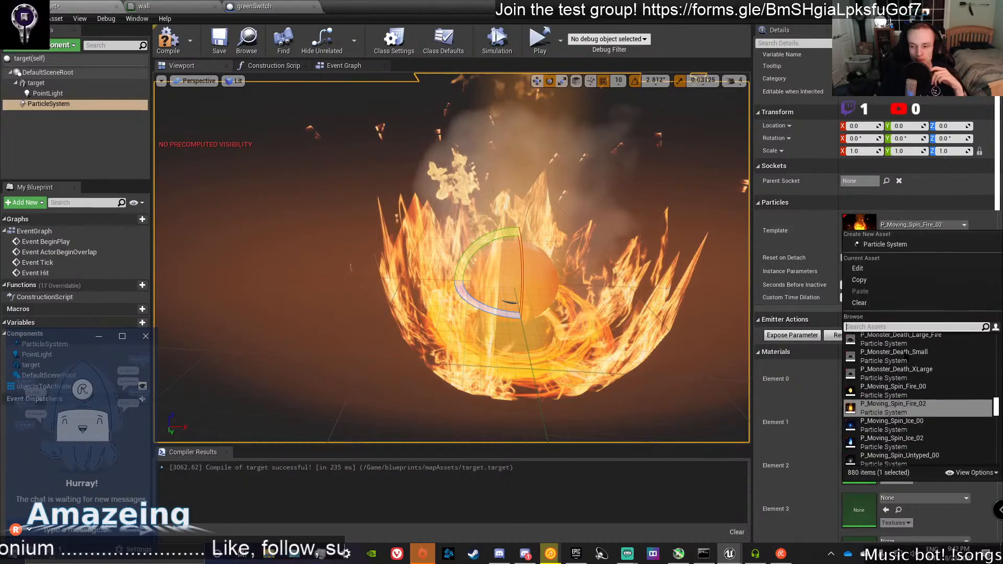
left_click(911, 425)
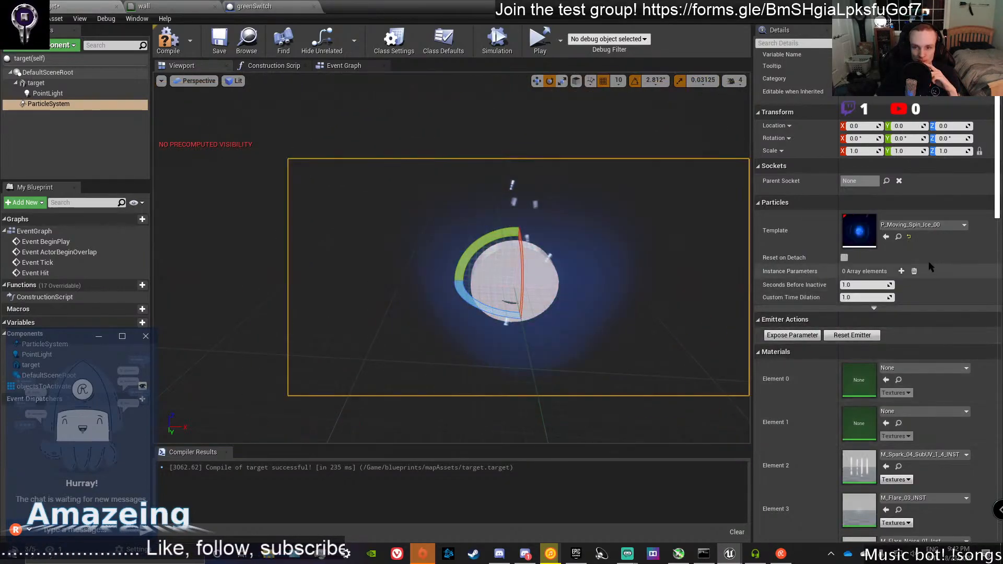
Try P_MovingSpin_Fire_Charge_01 and settle on P_MovingSpin_Fire_Charge_02 as the particle system's template.
left_click(922, 224)
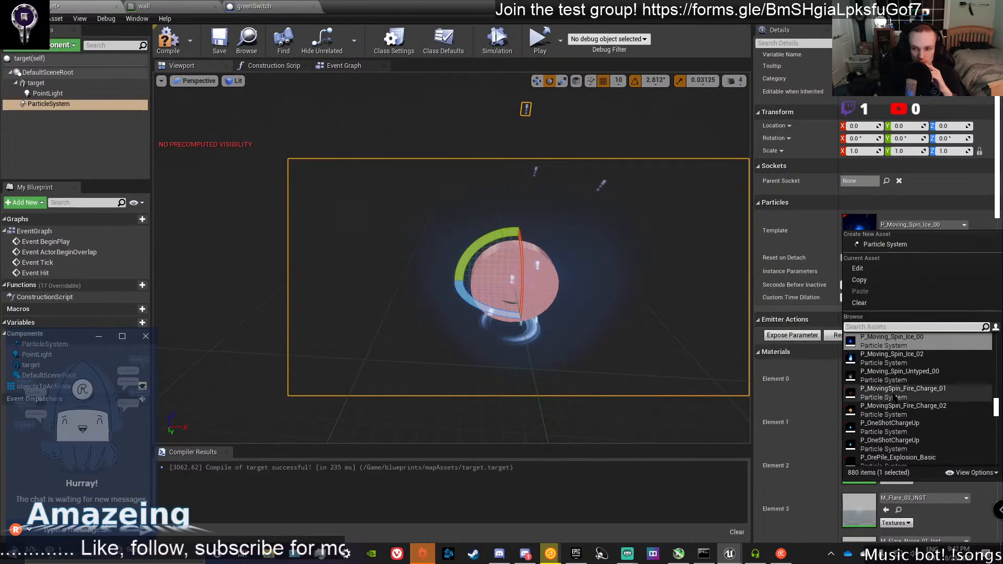
left_click(919, 429)
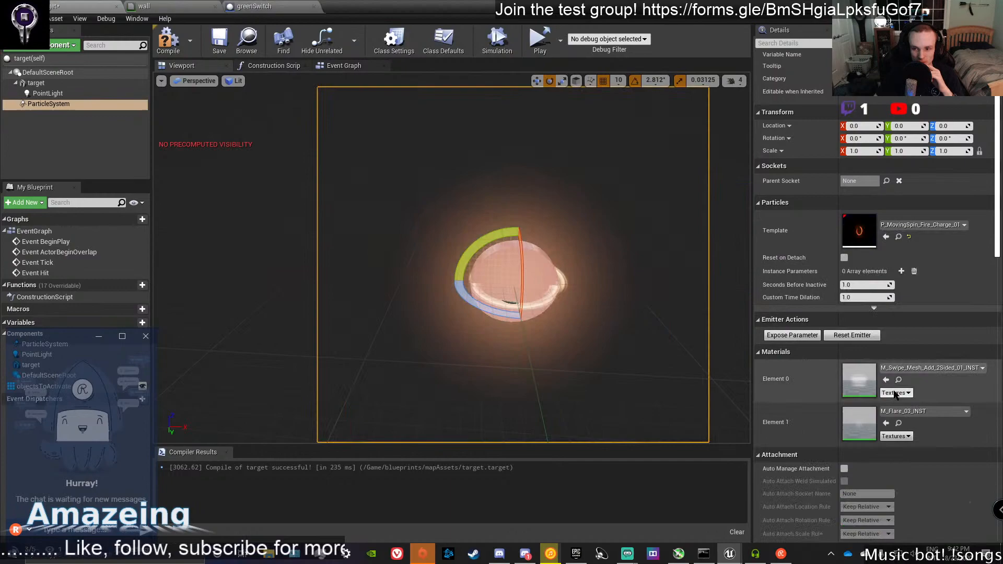
left_click(921, 224)
left_click(929, 427)
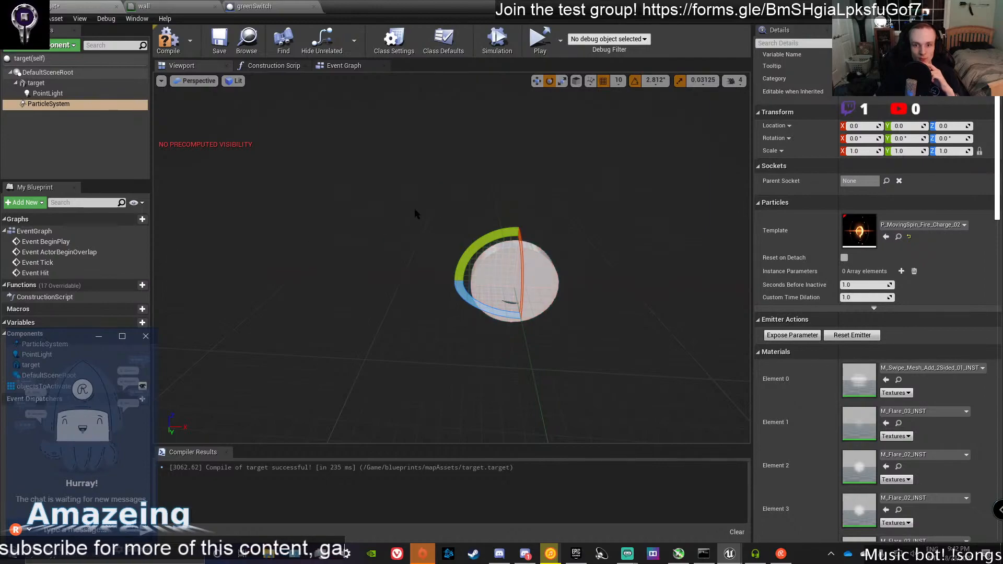
Disable Auto Activate on the target's particle system component.
scroll(804, 303, "down", 5)
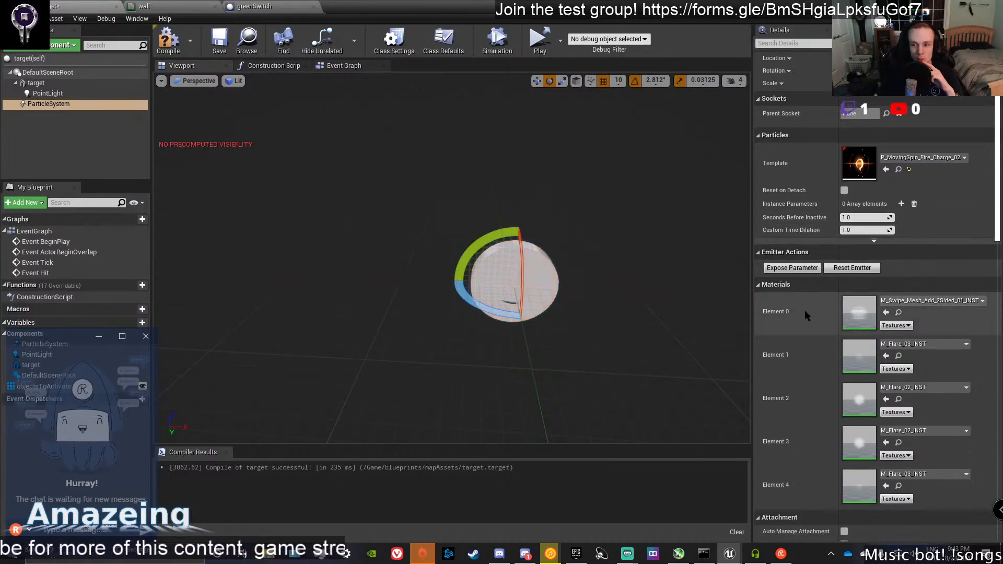
scroll(805, 340, "down", 3)
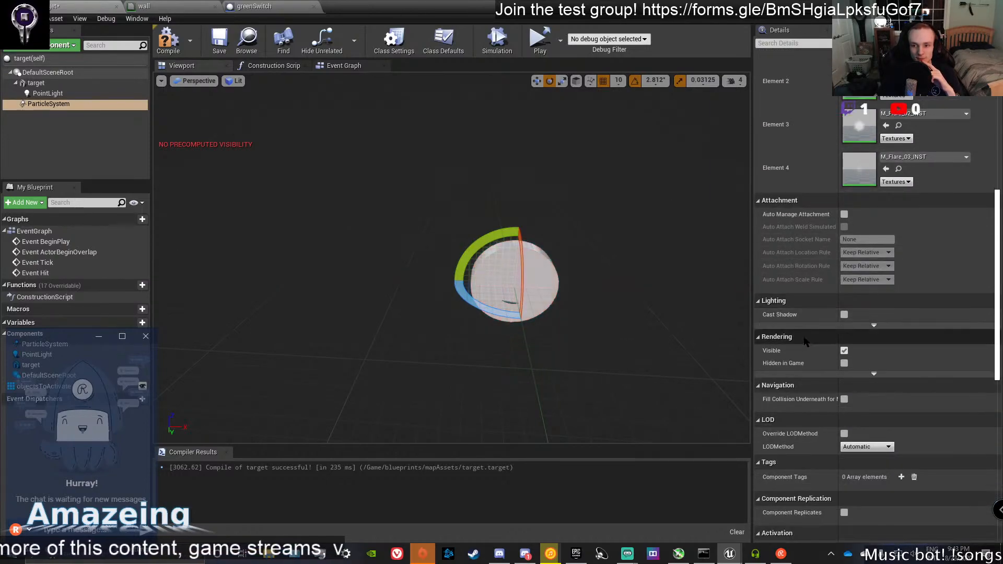
scroll(809, 346, "down", 1)
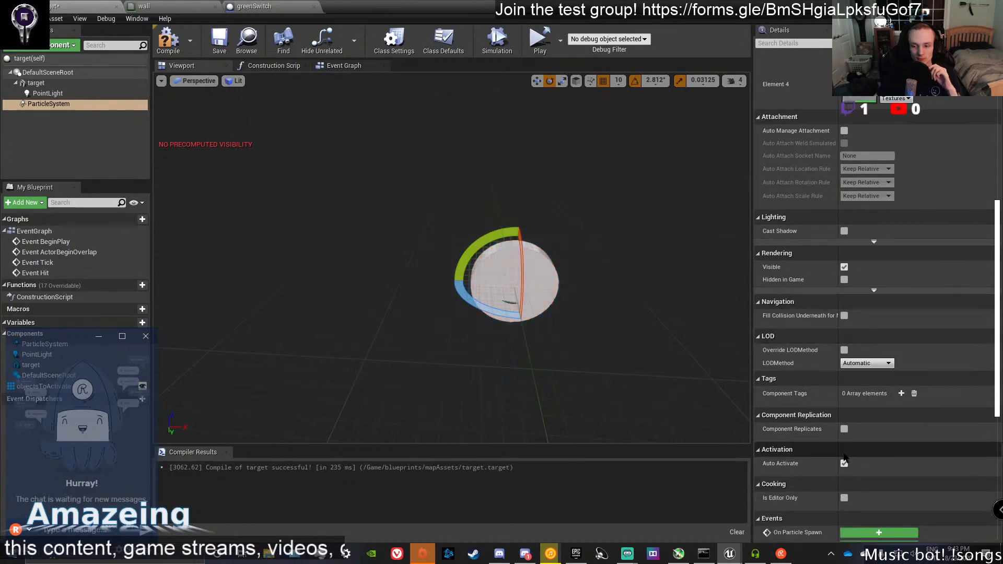
Add a Particle System reference to the target's event graph near the projectile cast and list the actions available for it.
left_click(324, 69)
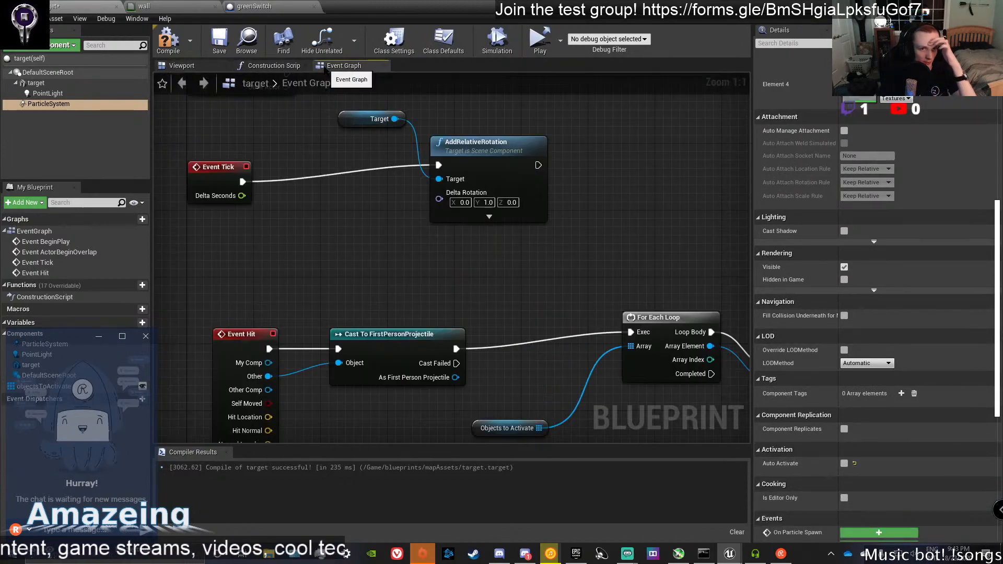
scroll(481, 241, "down", 2)
right_click_drag(623, 284, 358, 233)
right_click_drag(306, 284, 396, 279)
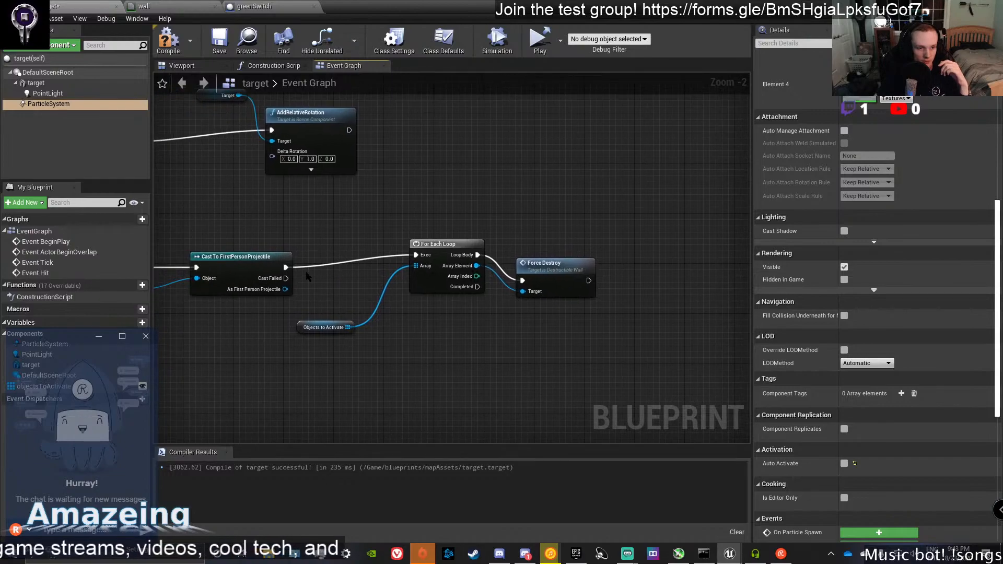
left_click_drag(162, 150, 337, 235)
Search the Particle System reference's available actions for play and activate.
type("activat")
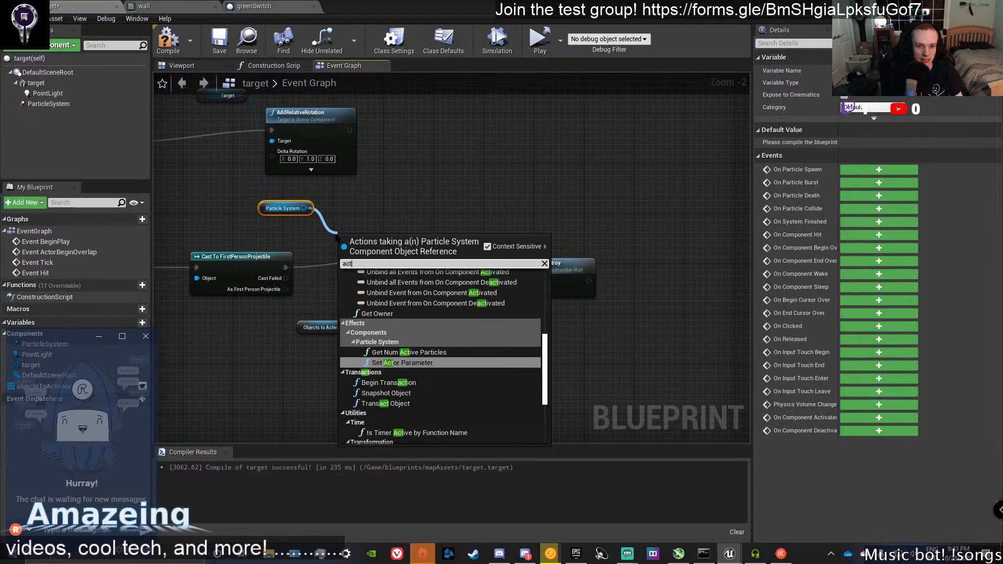
key("BackSpace")
key("BackSpace")
key("BackSpace")
key("BackSpace")
key("BackSpace")
key("BackSpace")
key("BackSpace")
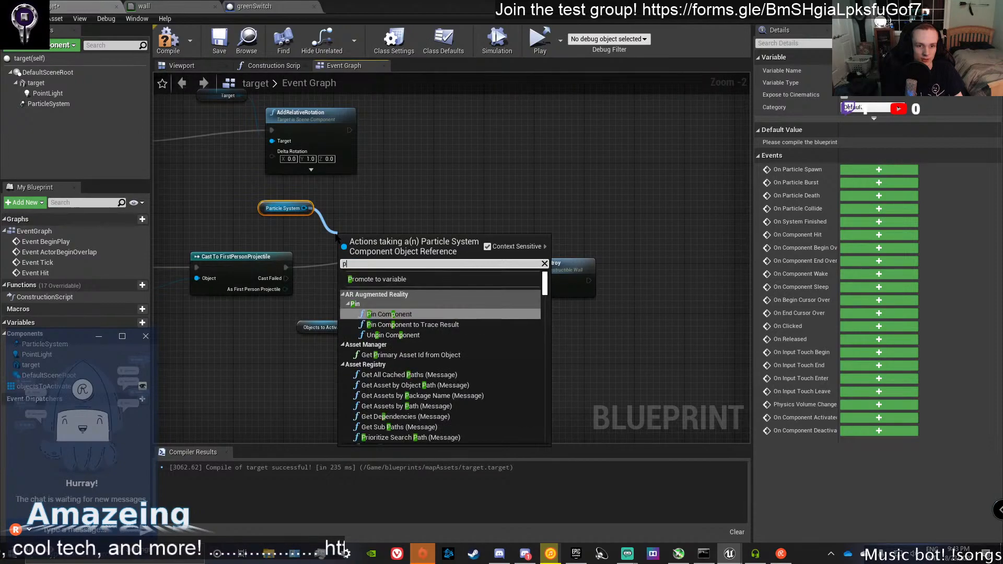
type("play")
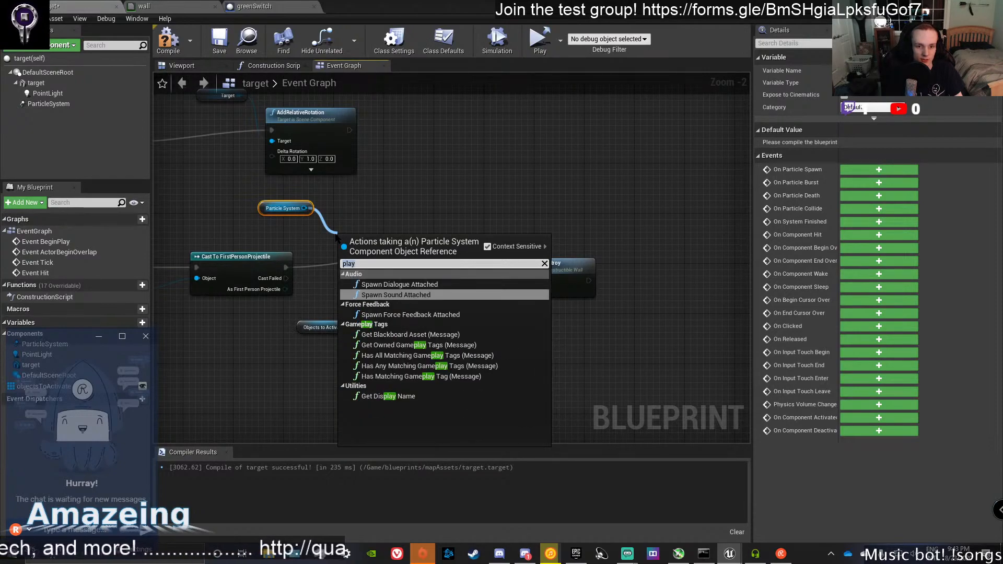
key("BackSpace")
key("BackSpace")
key("BackSpace")
key("BackSpace")
type("actova")
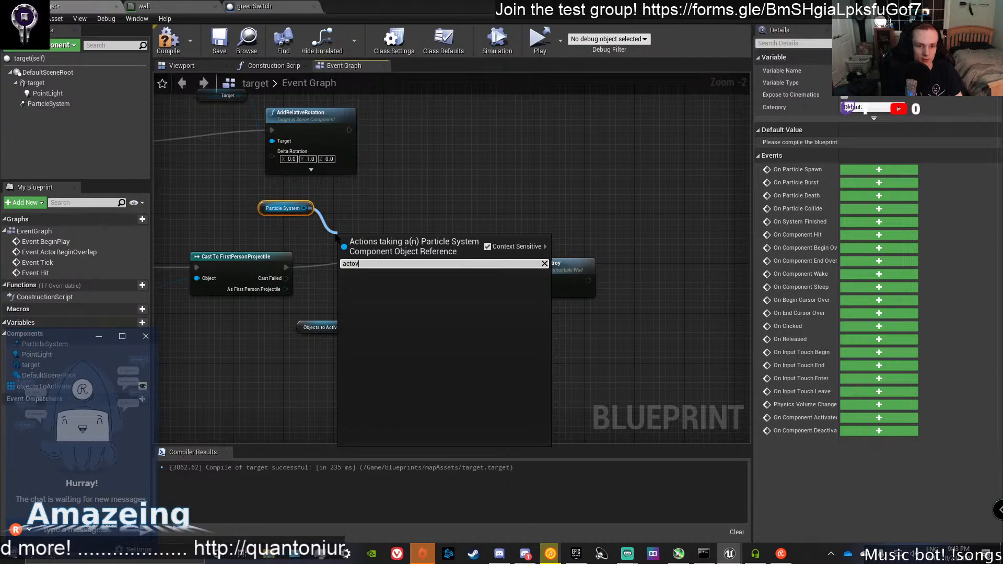
key("BackSpace")
key("BackSpace")
type("ivate")
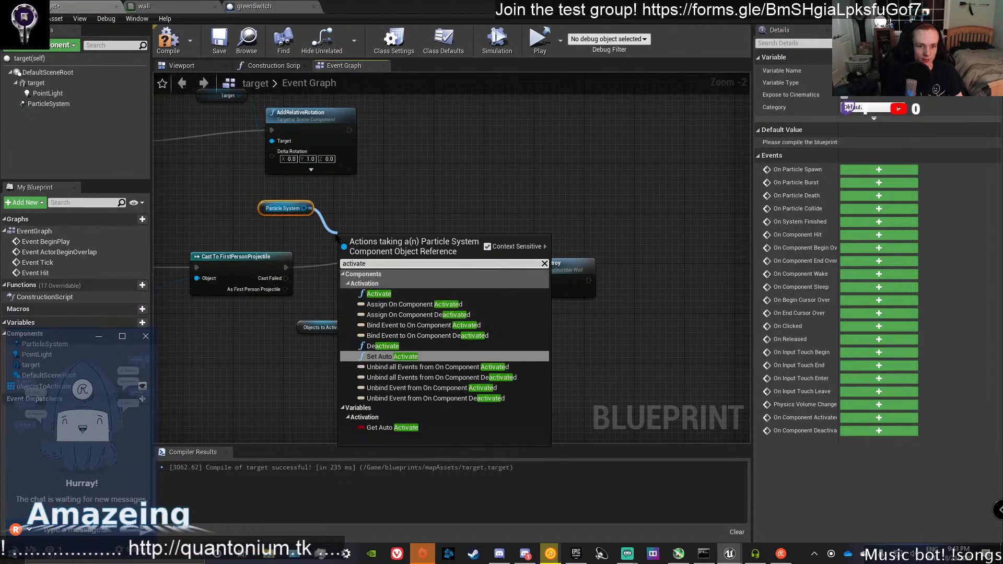
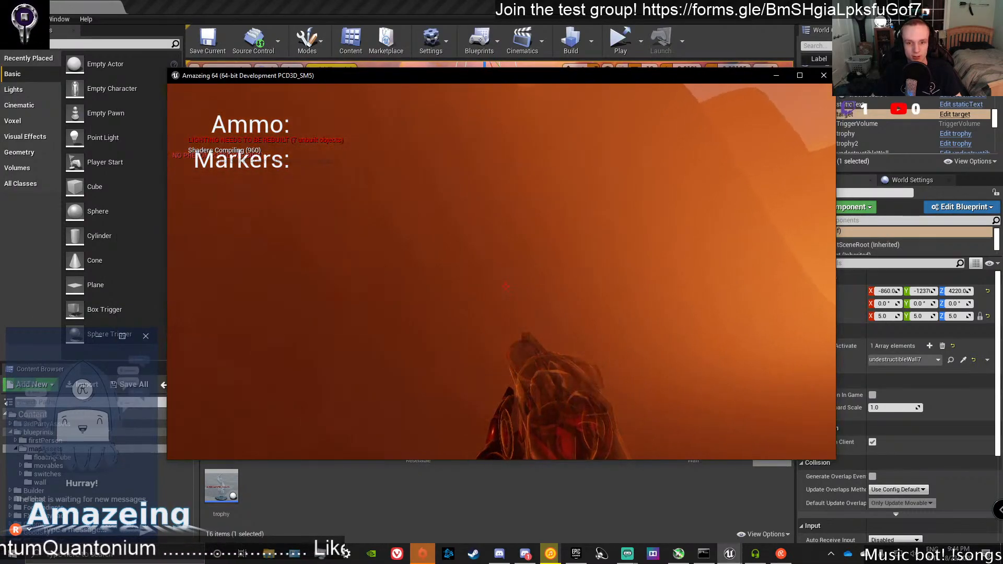
Walk through the level in the standalone game towards the floating red cube to test the target.
key("w")
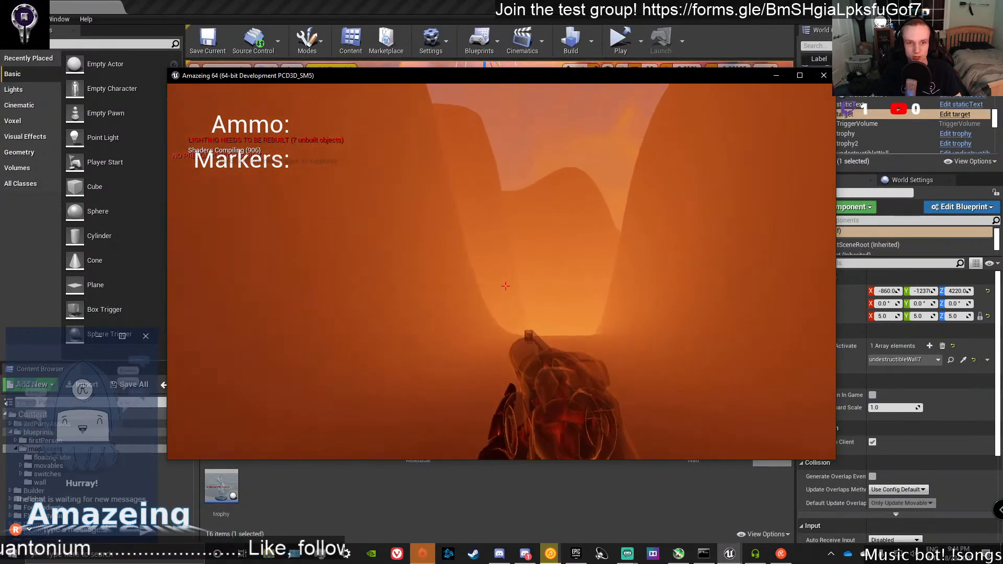
key("w")
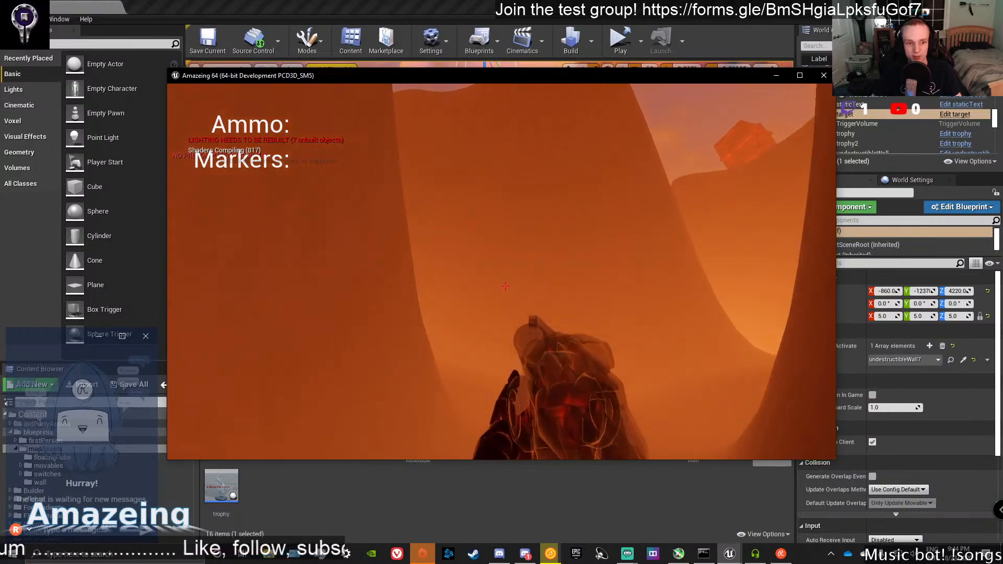
key("w")
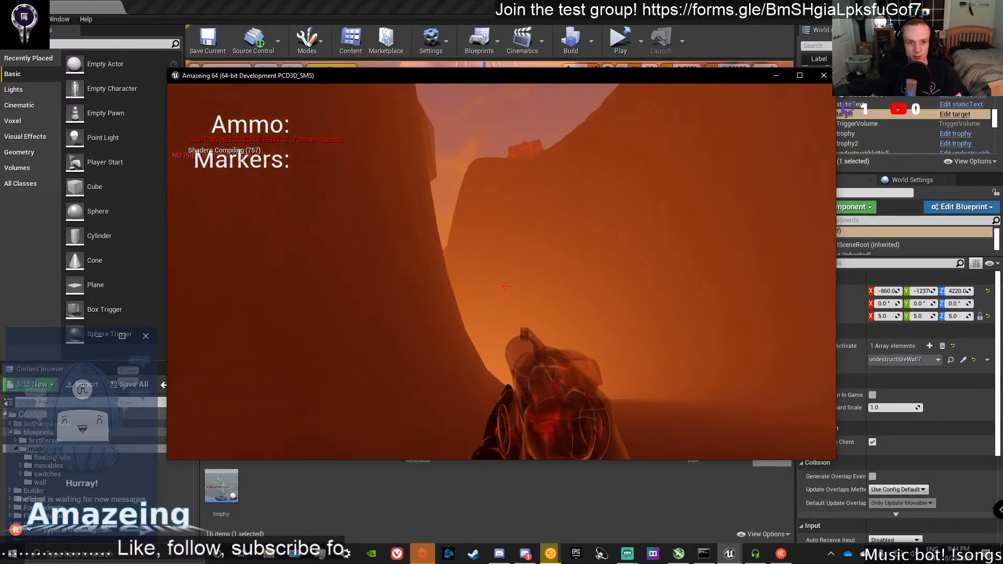
key("w")
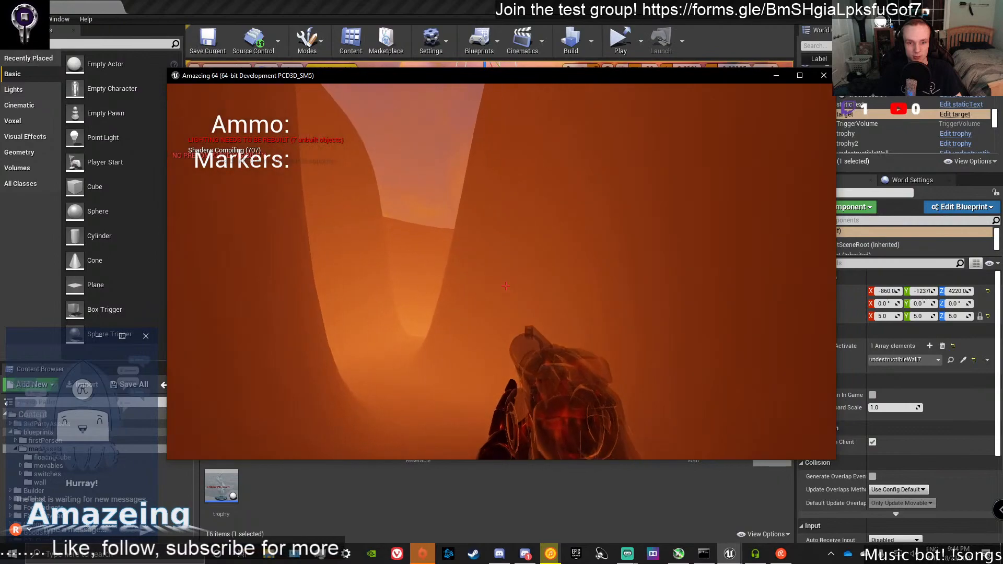
key("w")
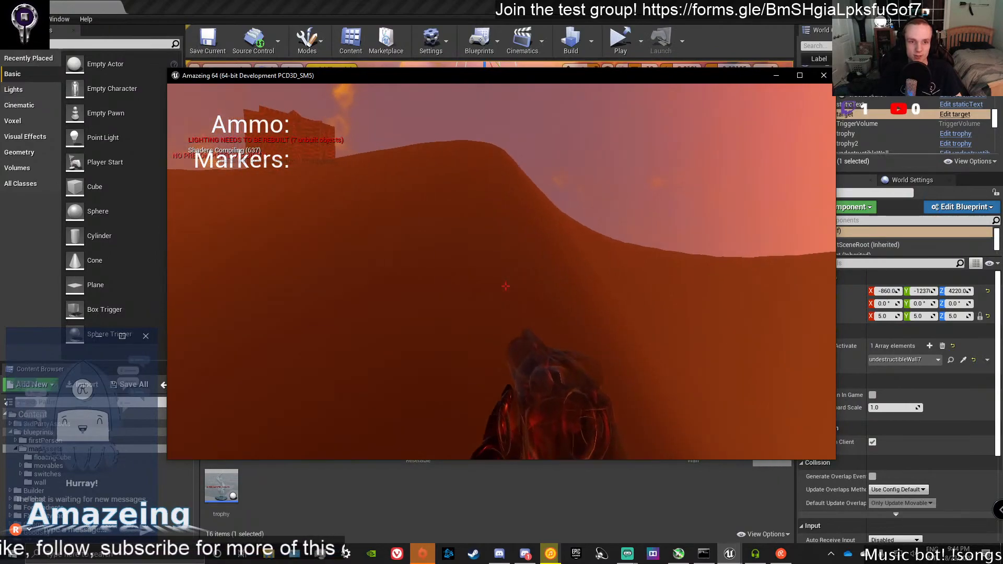
key("w")
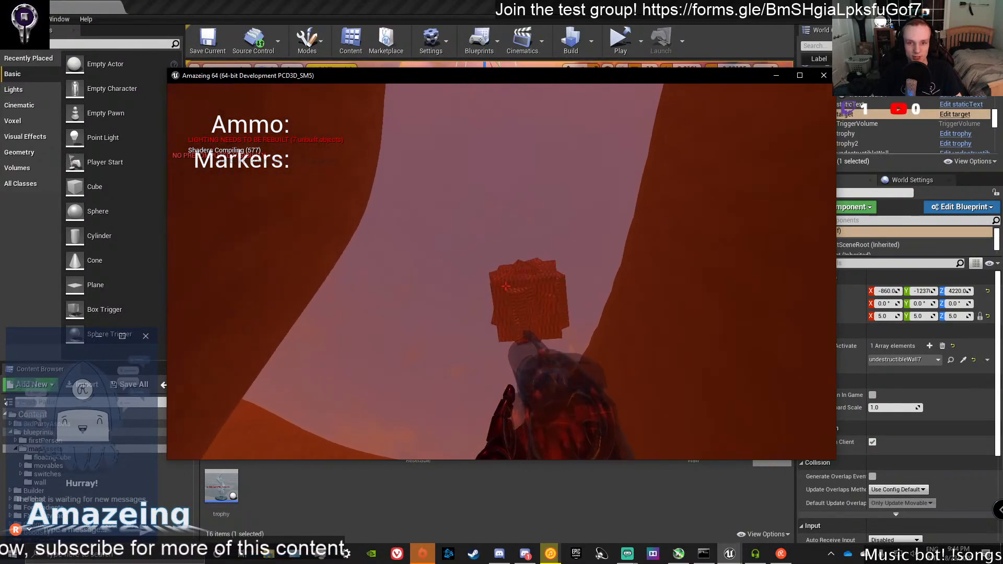
key("w")
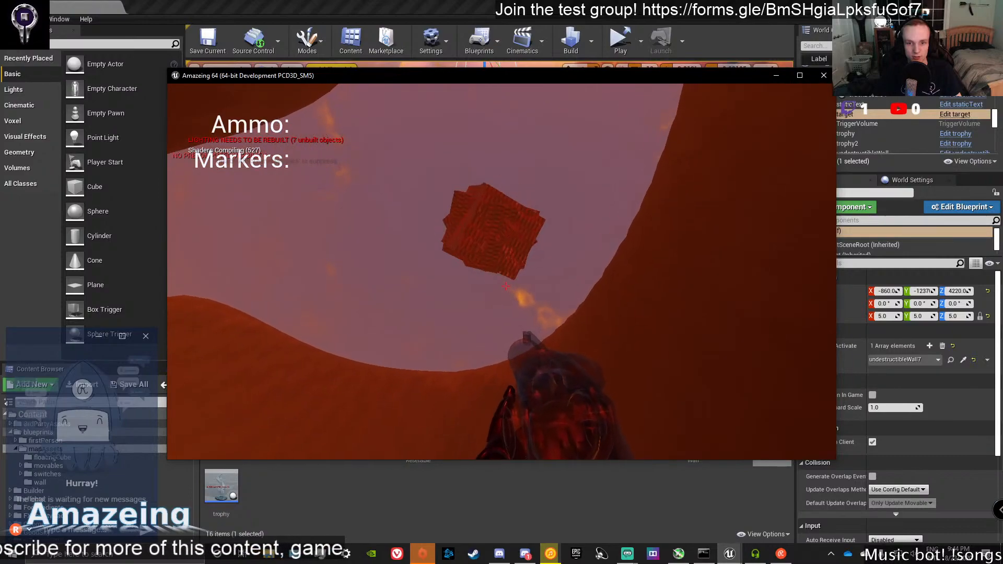
key("w")
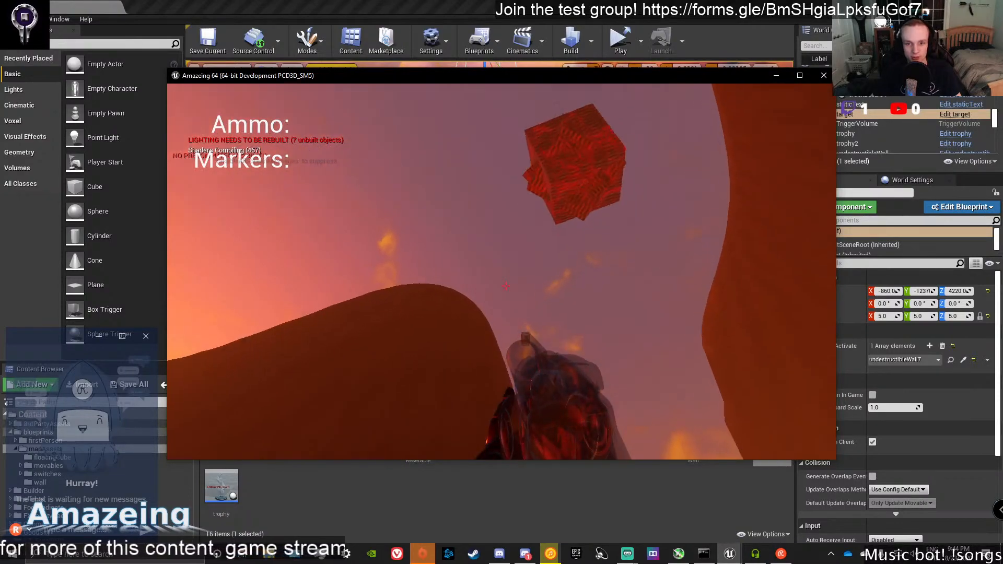
Pause the game, review its graphics and controls settings, and resume play.
key("Escape")
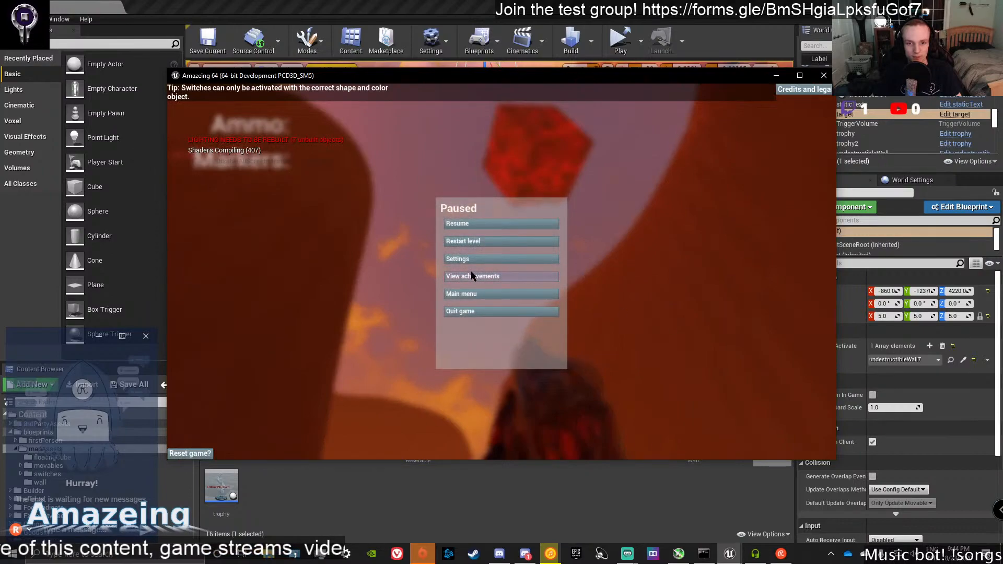
left_click(475, 258)
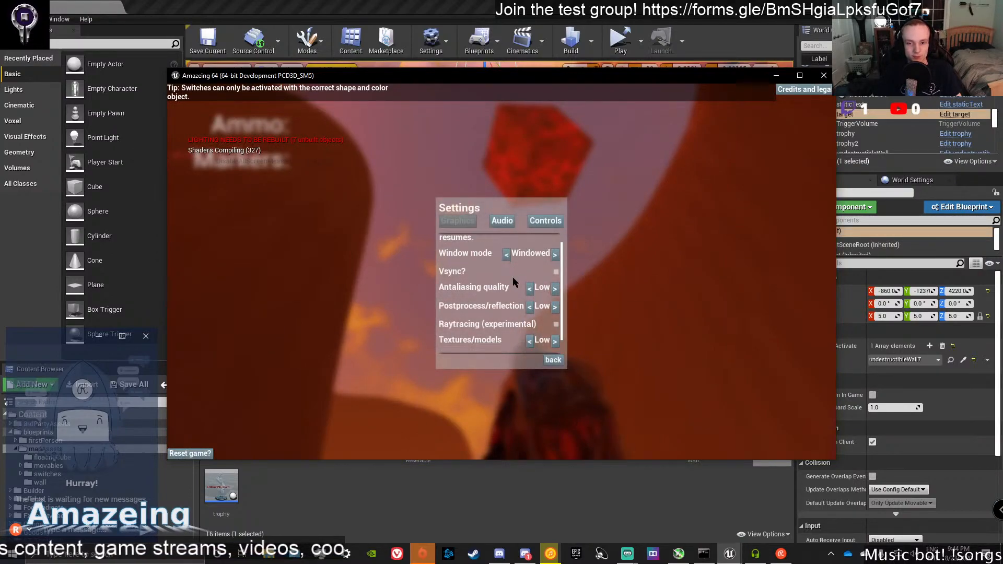
scroll(514, 274, "up", 1)
left_click(545, 220)
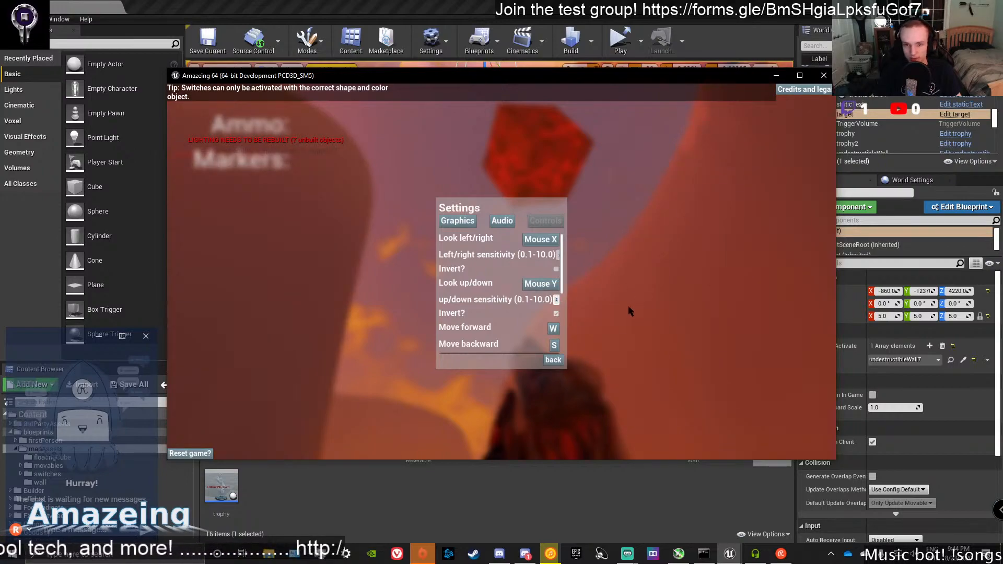
left_click(553, 359)
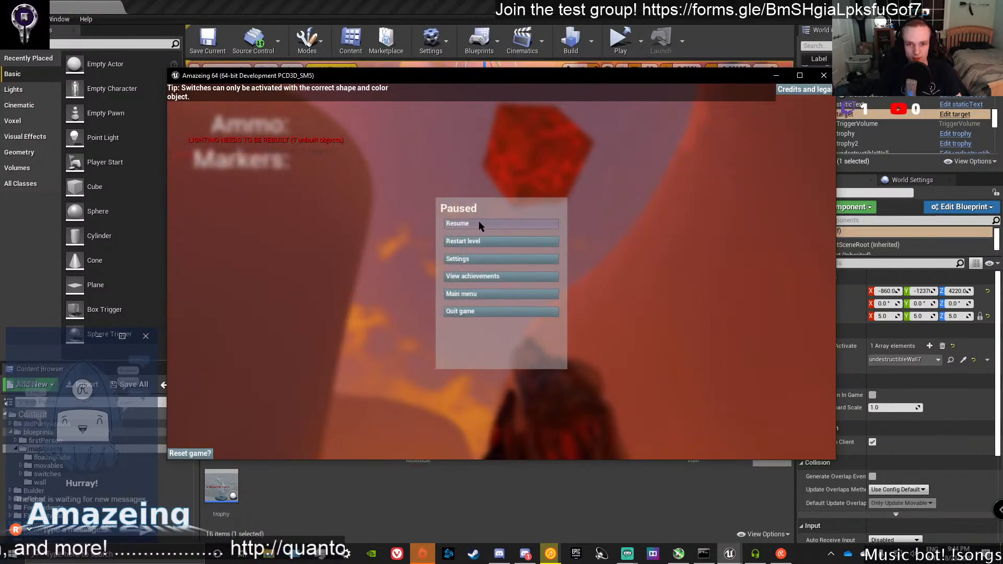
left_click(478, 224)
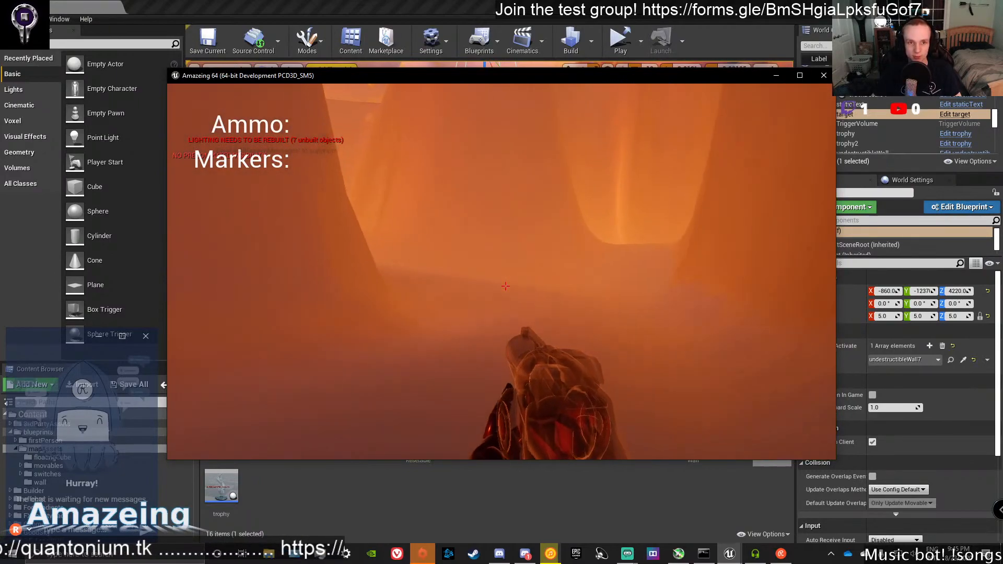
Quit the standalone game and play the level in the selected viewport without compiling the modified blueprints.
key("Escape")
left_click(477, 314)
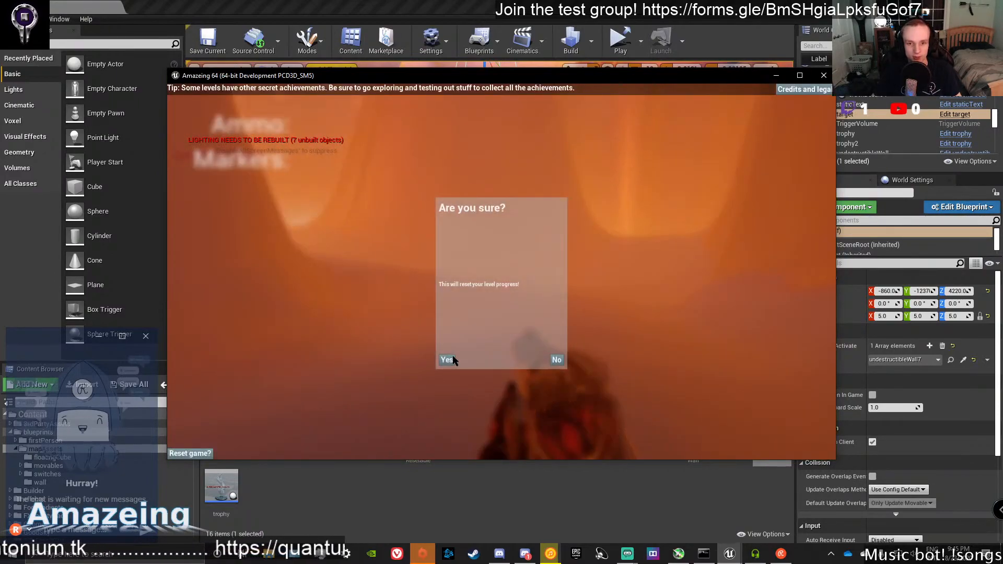
left_click(648, 60)
left_click(641, 42)
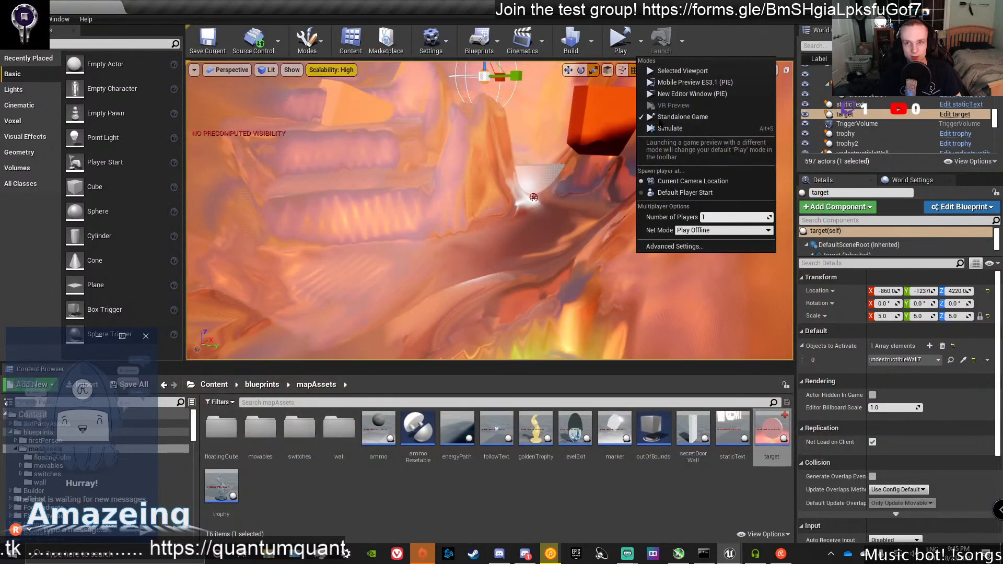
left_click(663, 72)
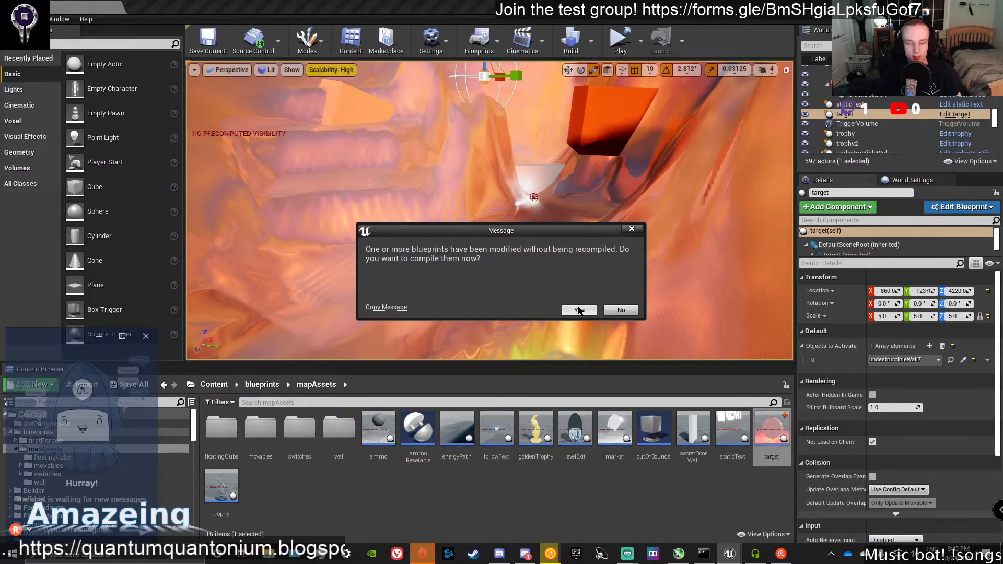
left_click(620, 310)
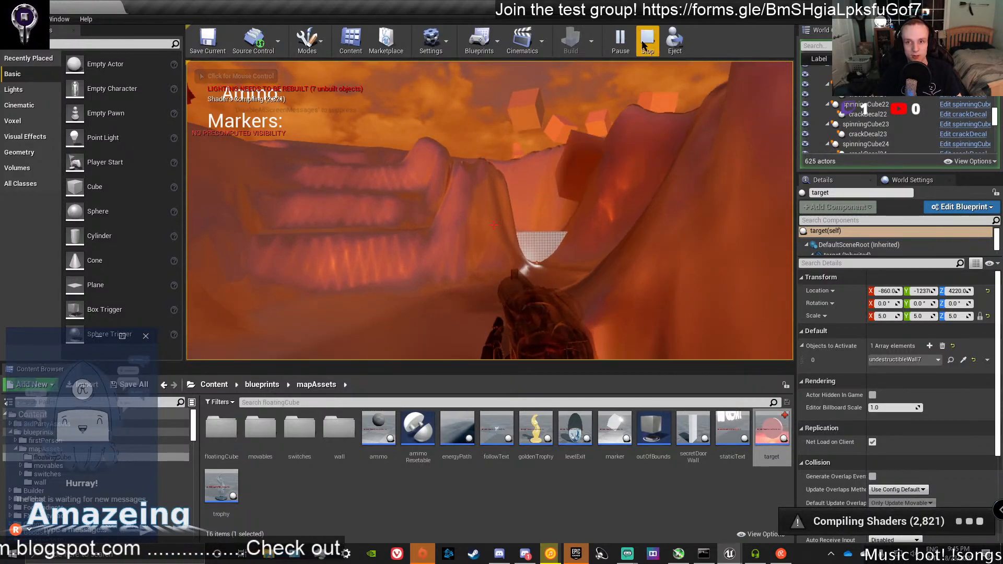
Stop the game, fly the camera closer to the gridded wall, and restart play with the modified blueprints compiled.
left_click(647, 39)
key("w")
right_click_drag(632, 233, 685, 267)
key("w")
key("w")
left_click(620, 39)
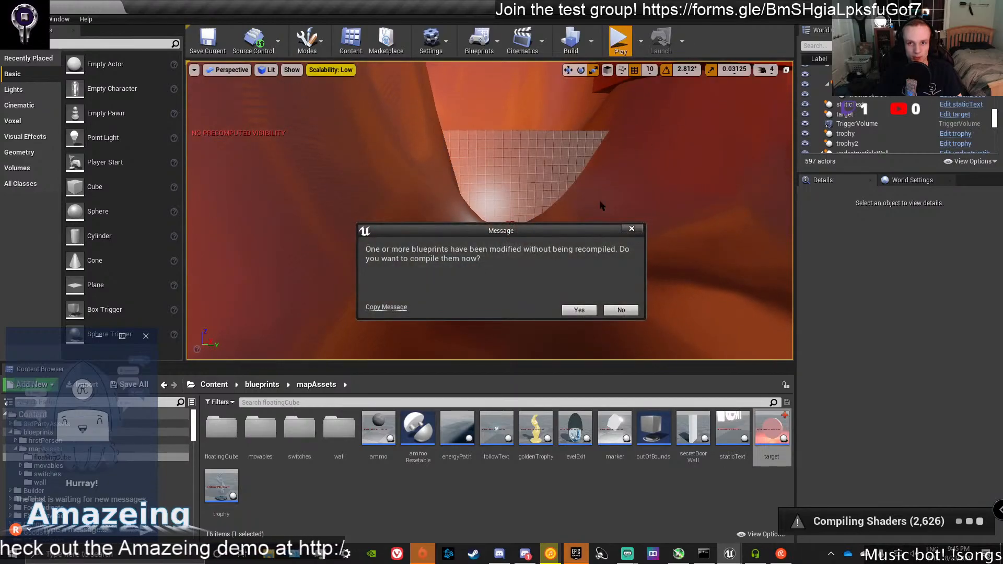
left_click(578, 311)
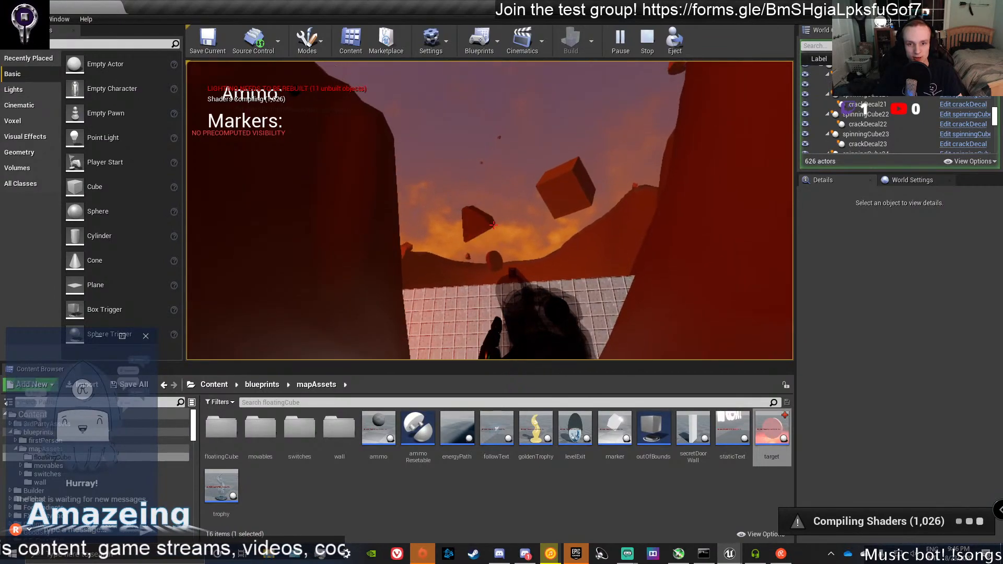
Playtest around the gridded wall, firing projectiles towards the floating objects above it.
left_click(493, 225)
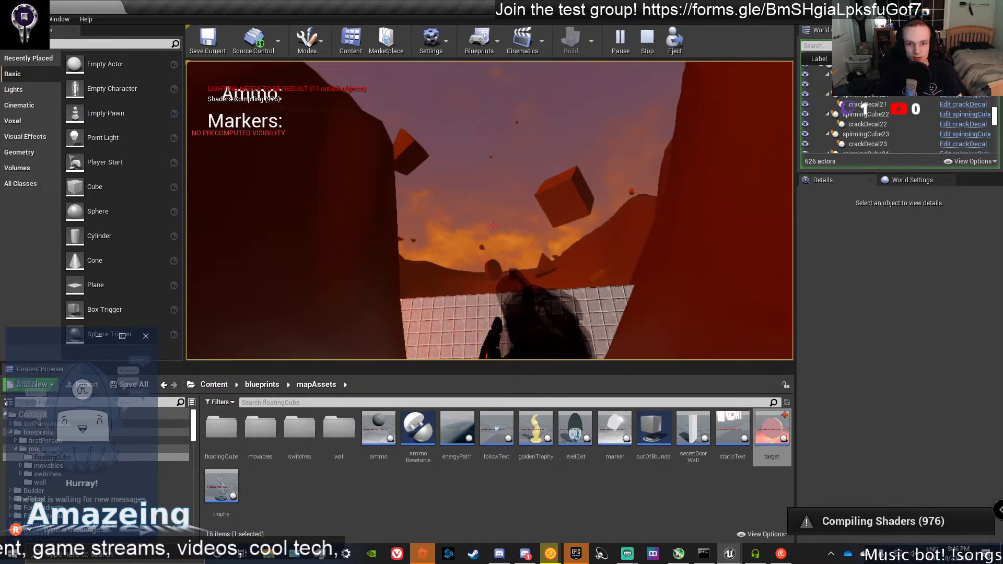
key("w")
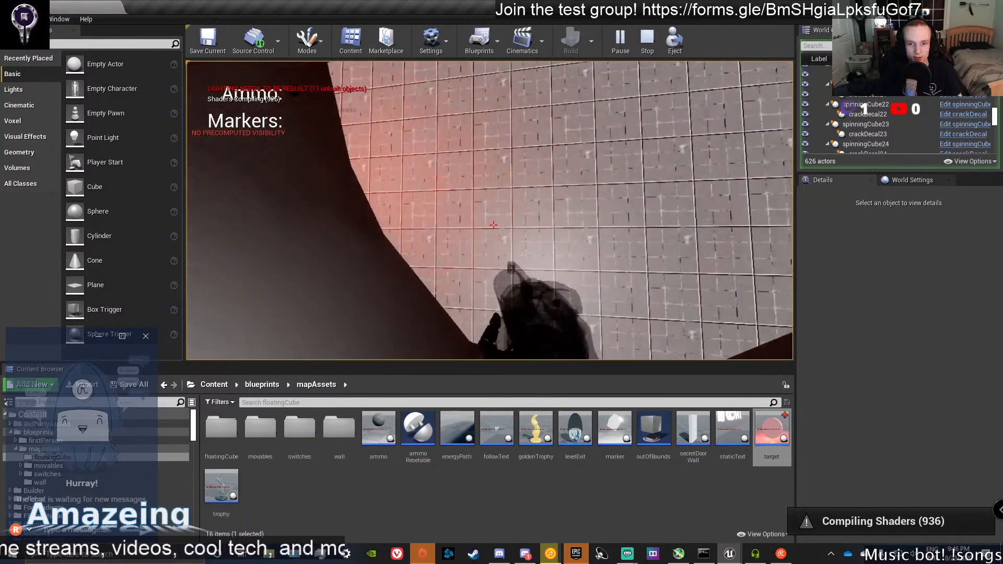
key("w")
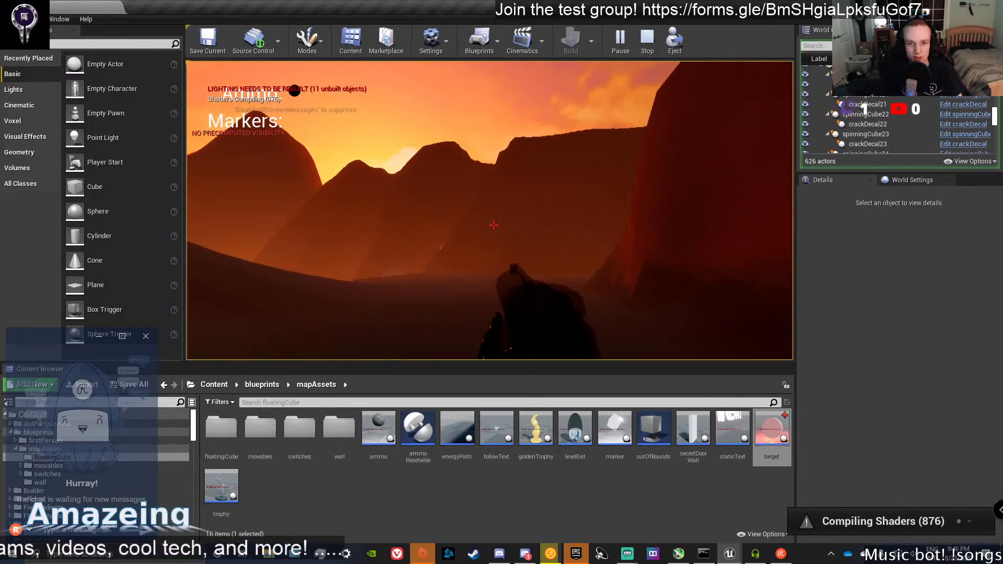
key("w")
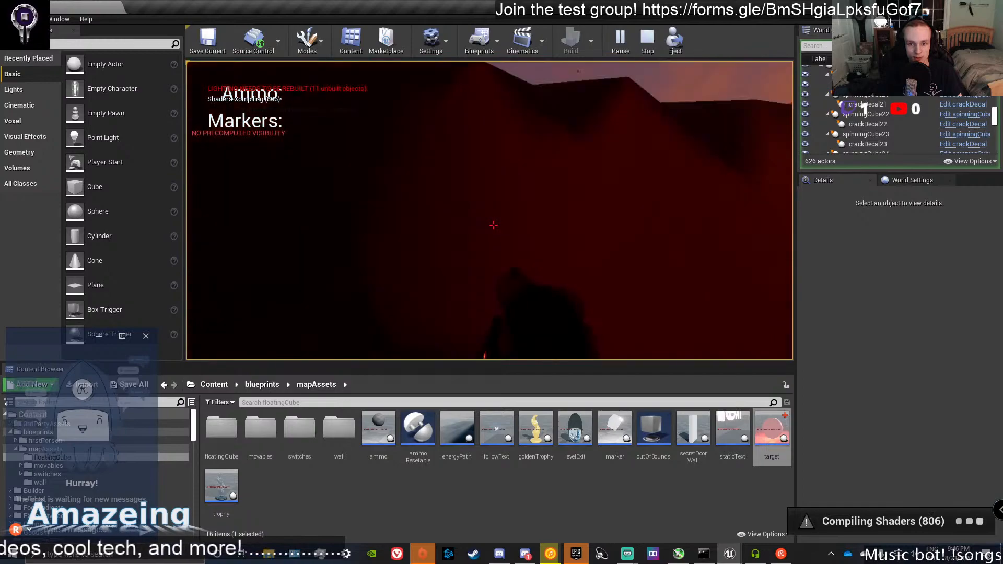
key("w")
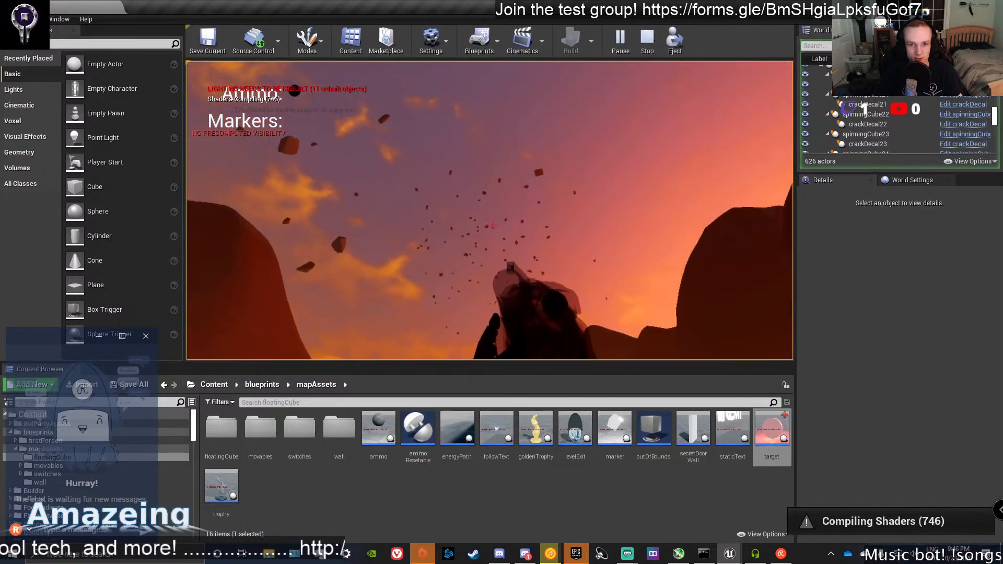
left_click(493, 225)
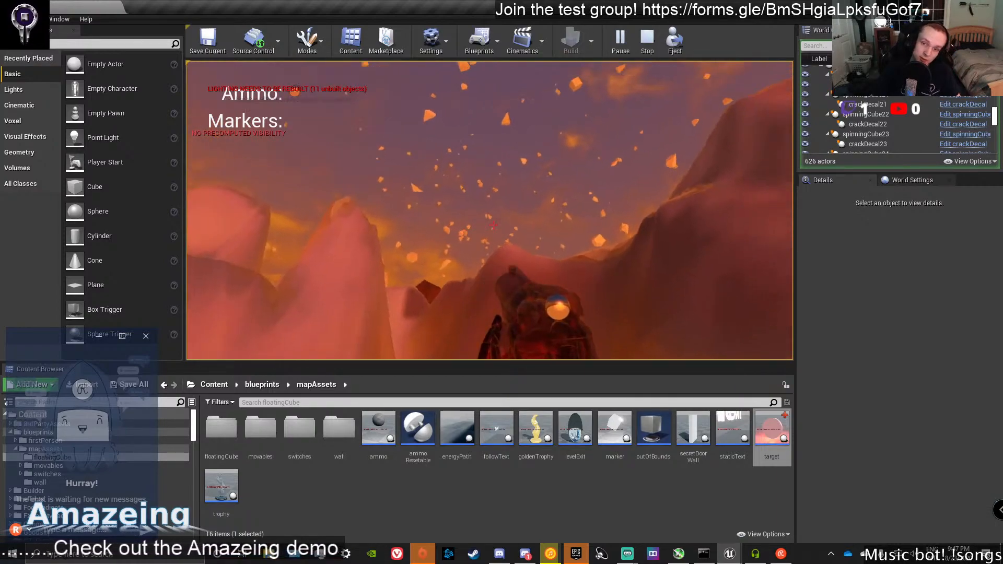
Walk through the canyon towards the gridded wall and shoot at the red target above it.
key("w")
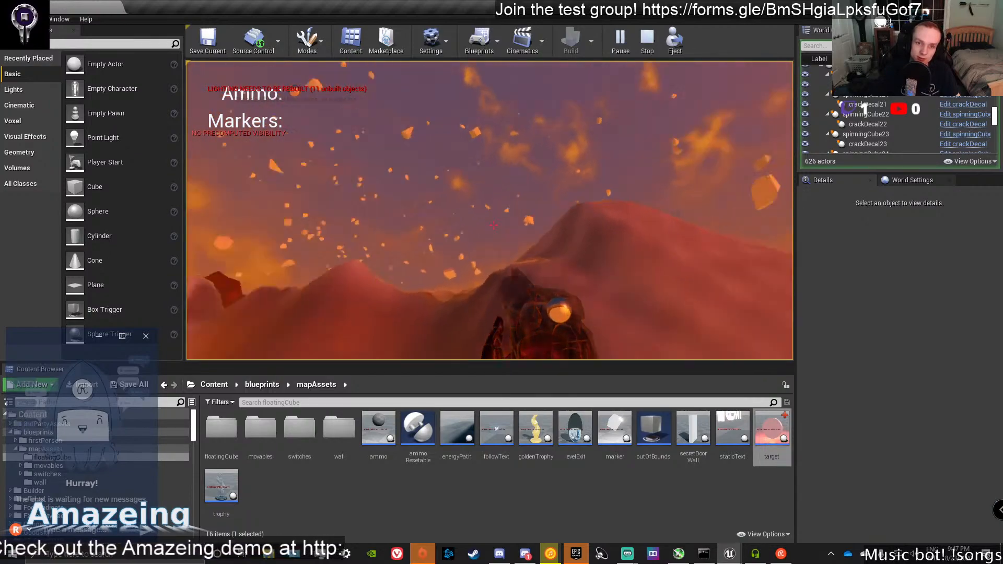
key("w")
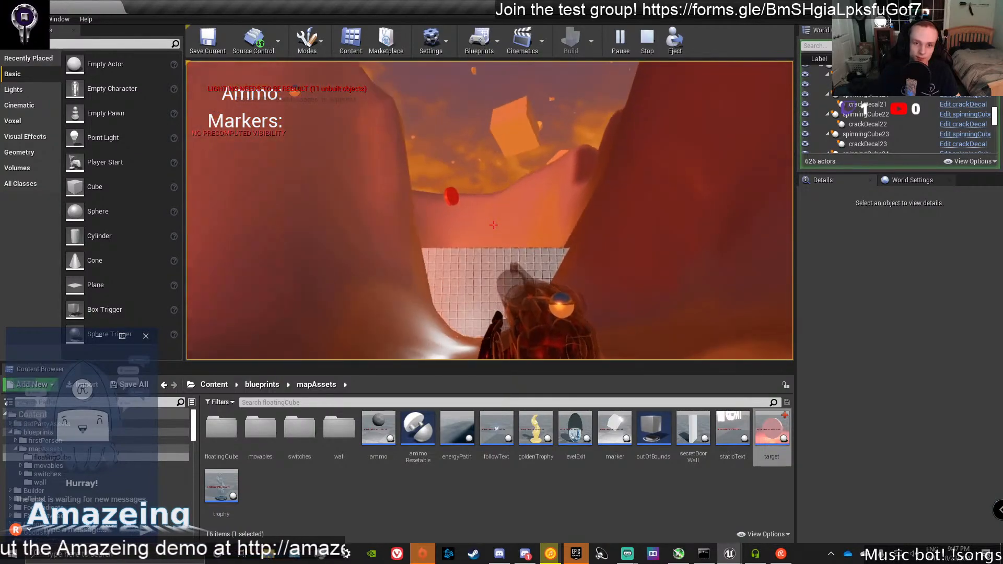
key("w")
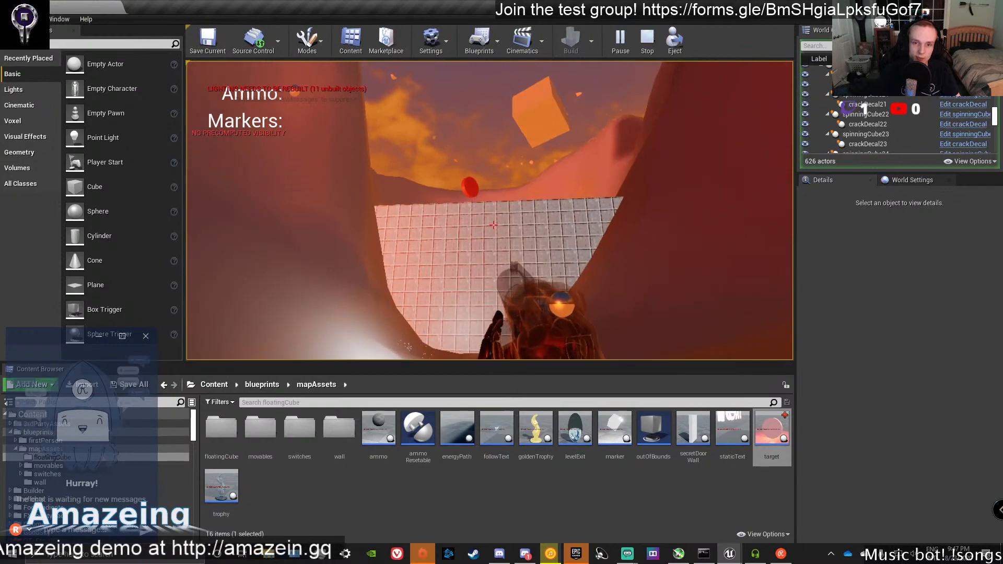
key("w")
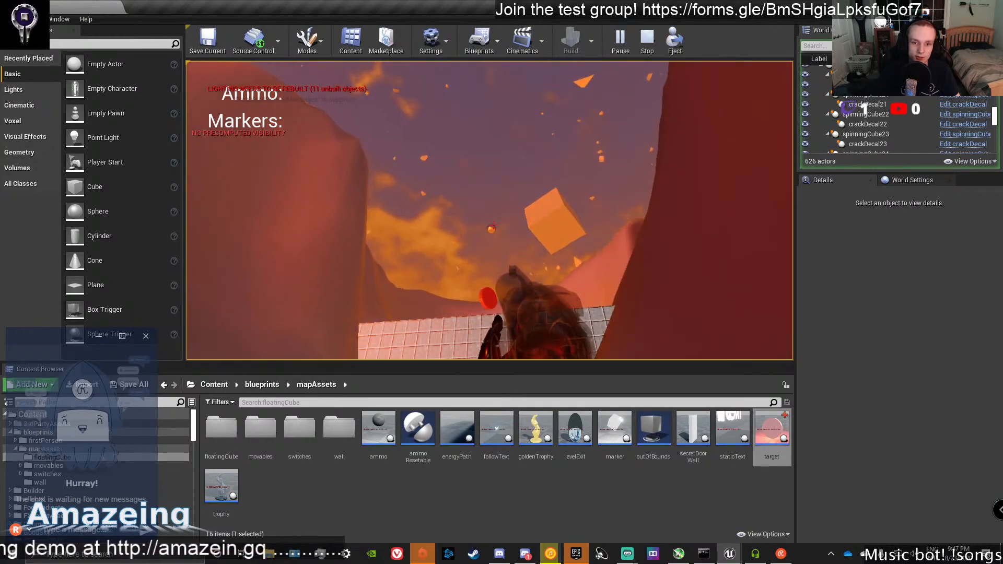
key("w")
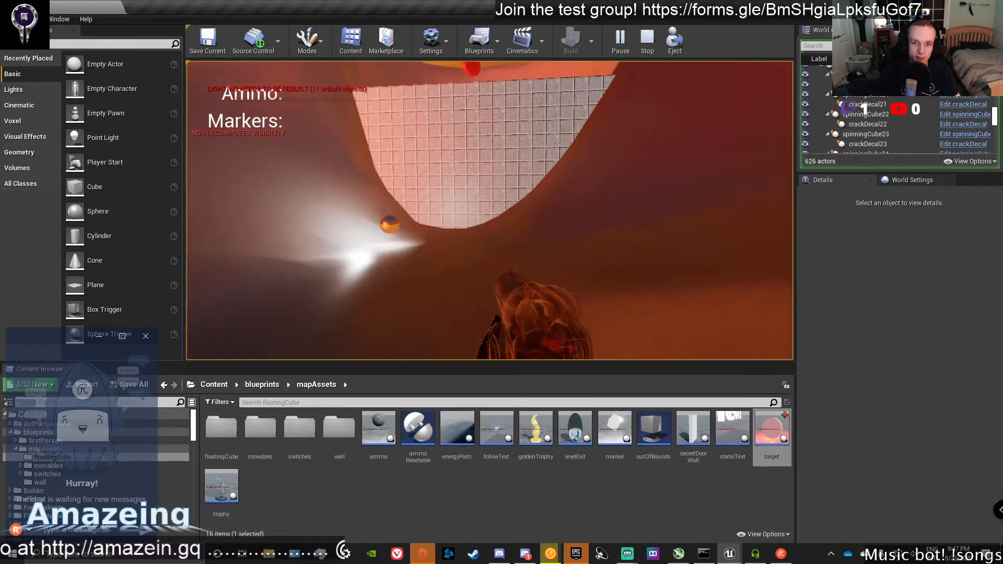
Shift back and forth and sideways in front of the gridded wall to line up shots and hit the red target.
key("s")
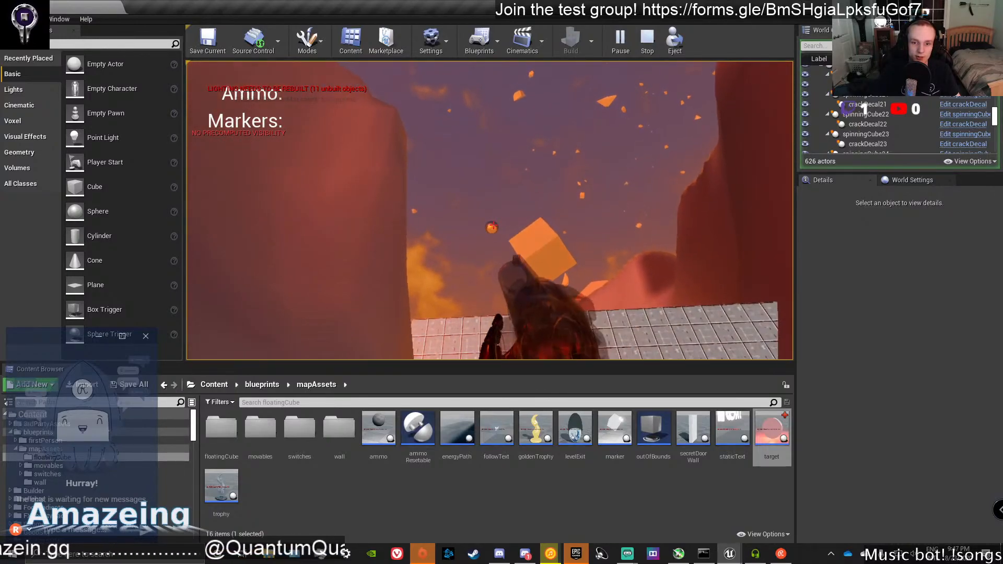
key("s")
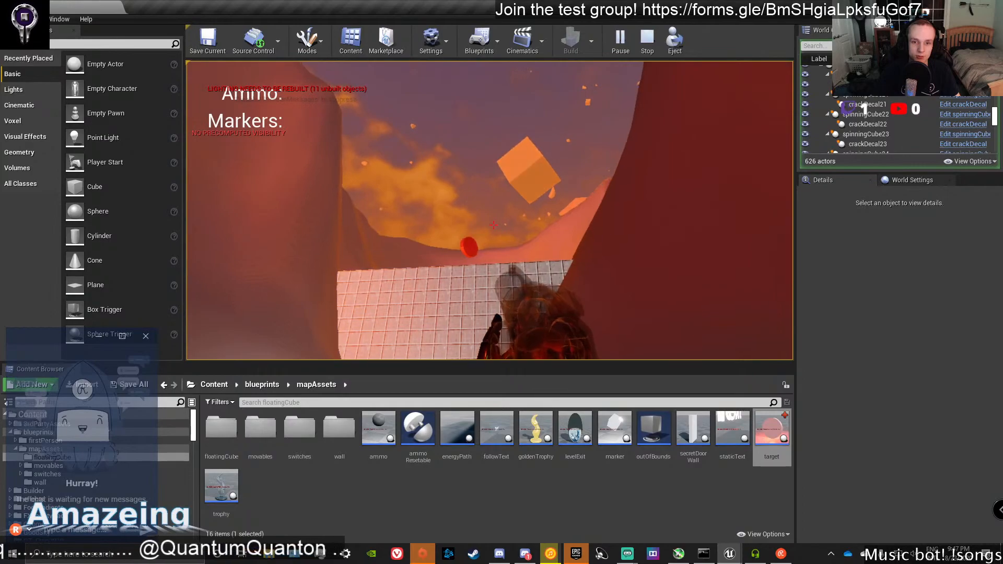
key("w")
key("s")
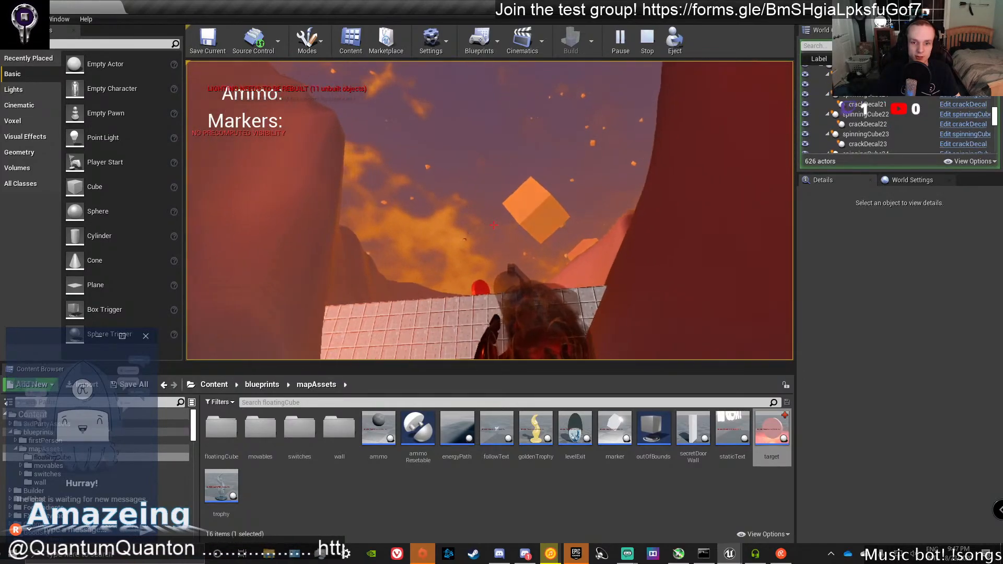
key("w")
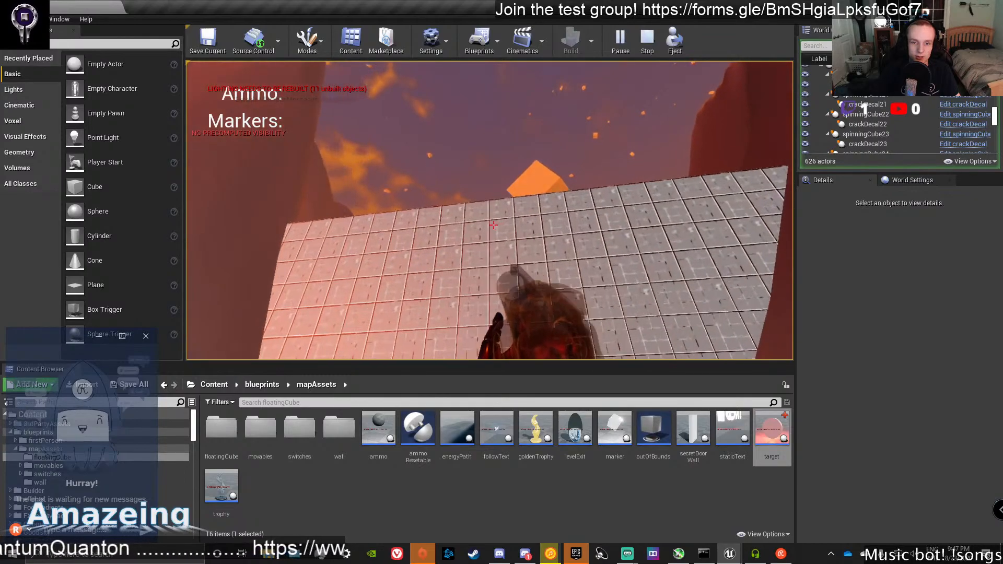
key("s")
key("s")
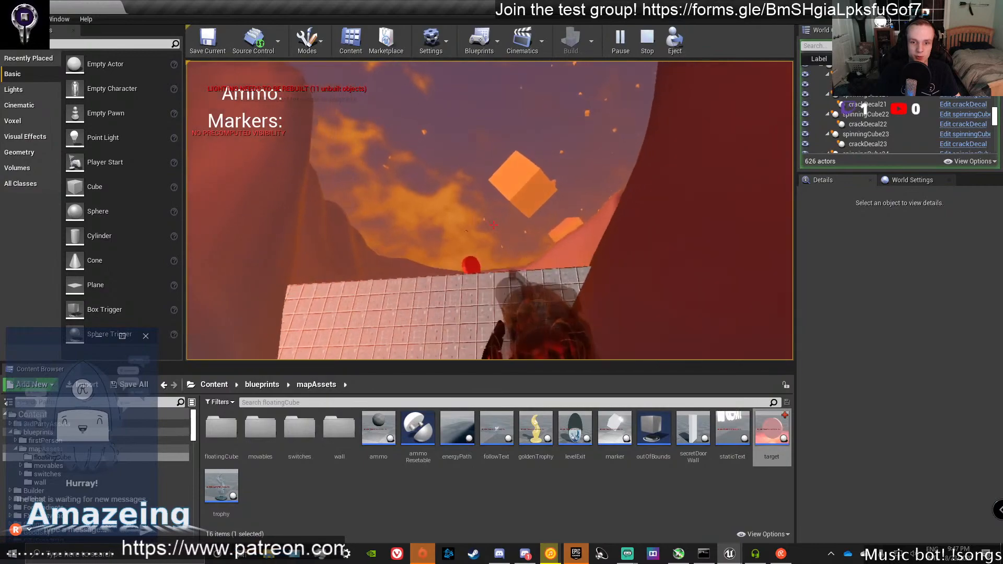
key("d")
key("d")
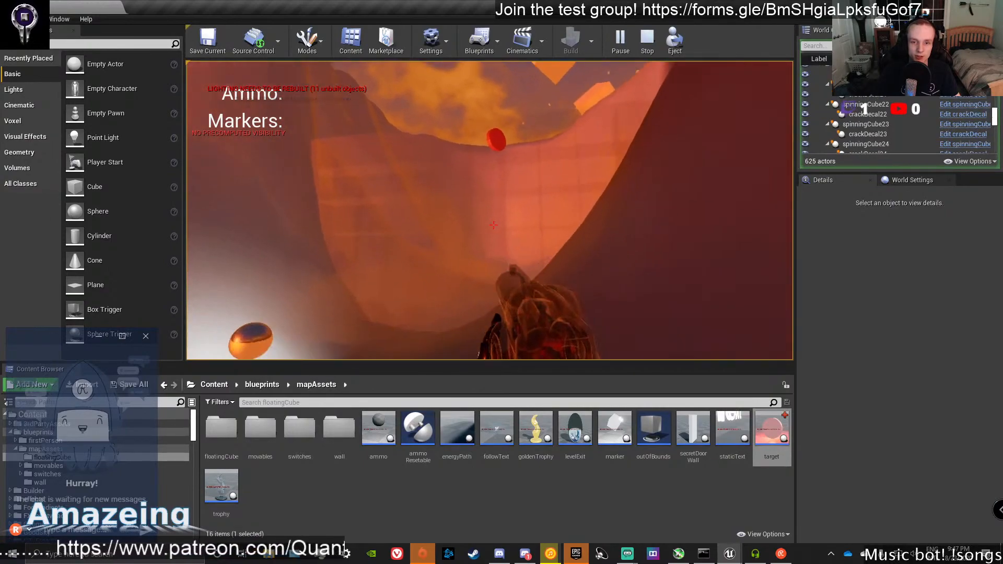
Walk on past the gridded wall's location and explore the canyon beyond the red target.
key("w")
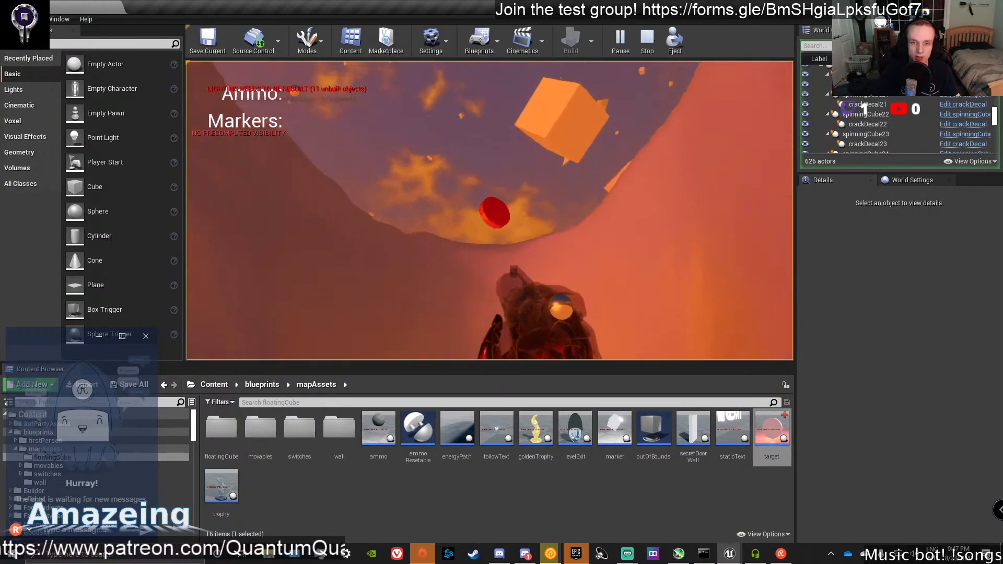
key("w")
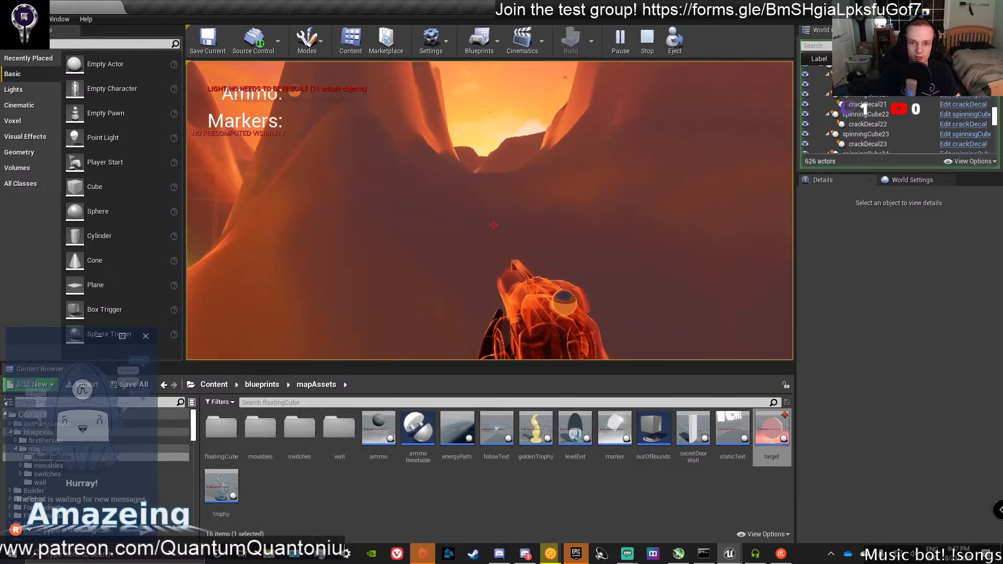
key("w")
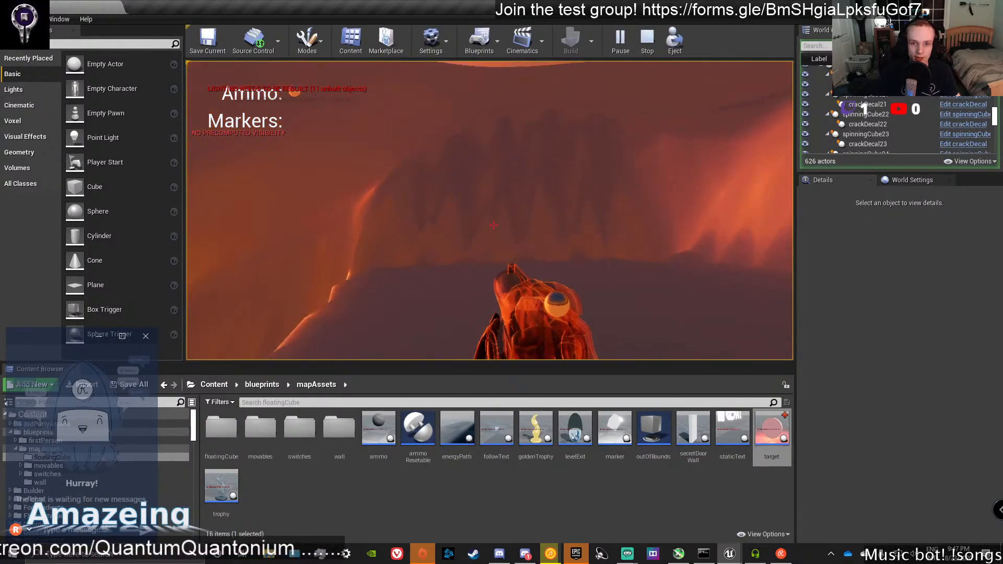
key("w")
key("w")
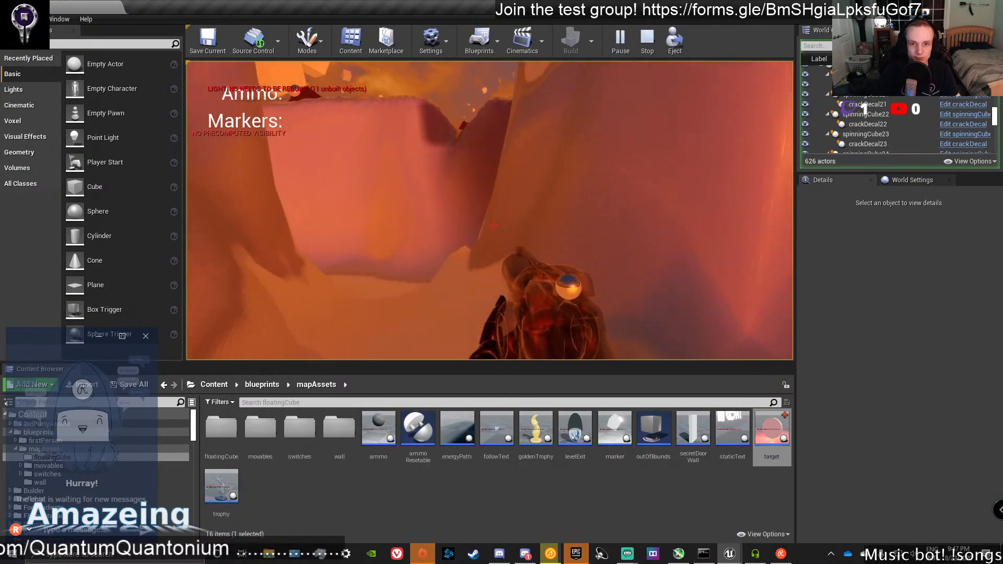
key("w")
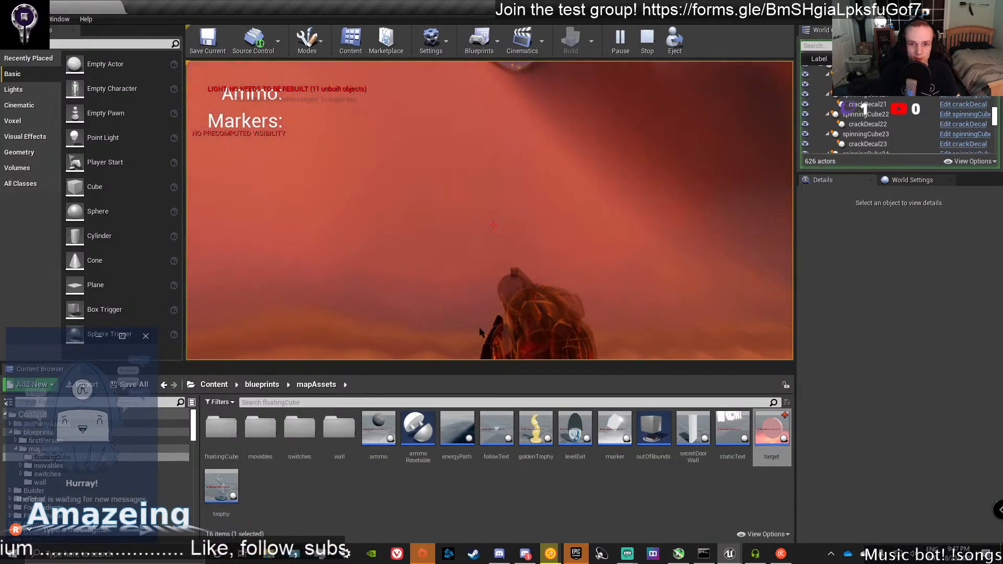
Stop the game, inspect the red target in the level, and open the target blueprint.
key("Escape")
right_click_drag(556, 261, 556, 262)
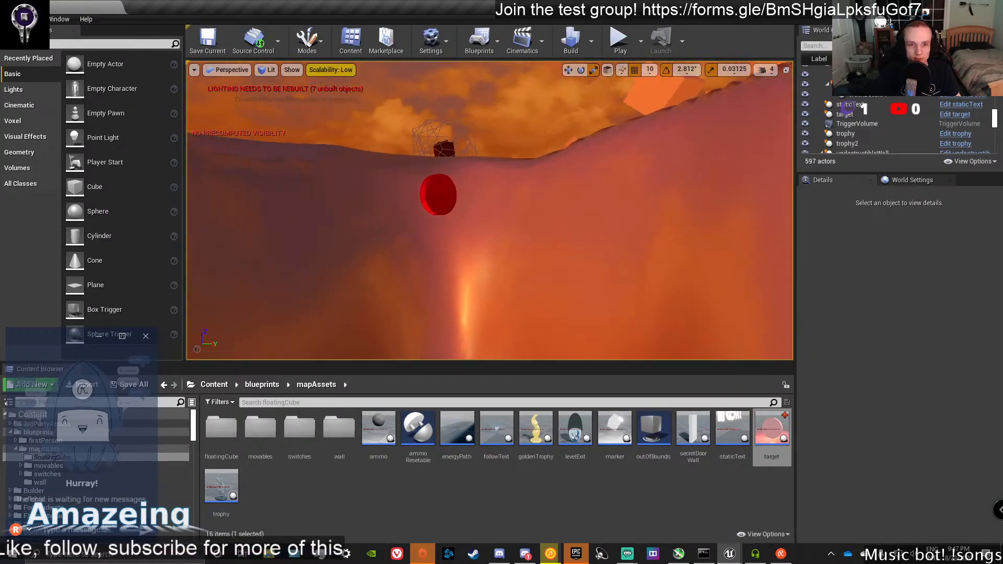
double_click(777, 433)
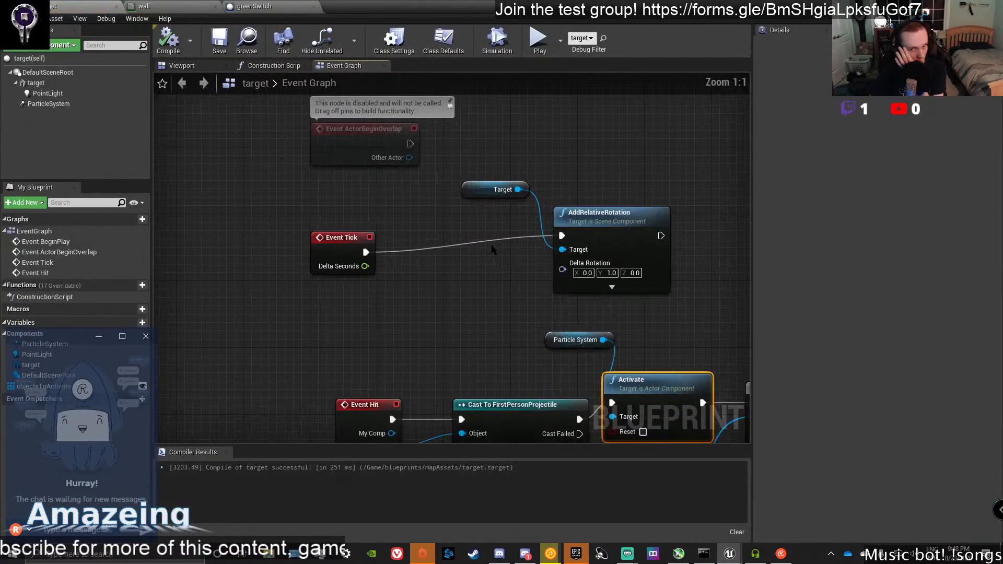
Add an AddWorldRotation node for the Target component and connect Event Tick to it in place of AddRelativeRotation.
left_click_drag(339, 253, 356, 229)
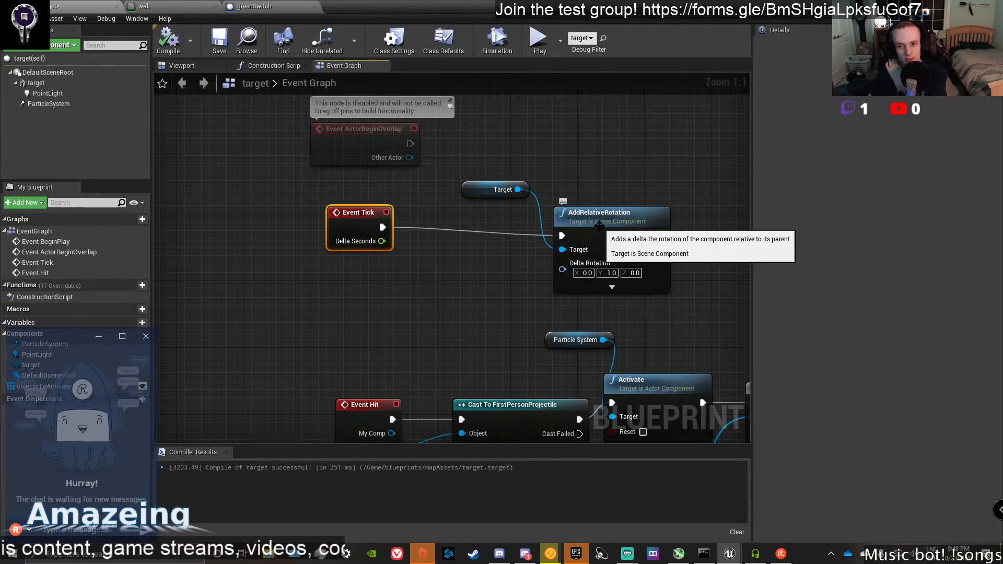
left_click_drag(518, 189, 609, 180)
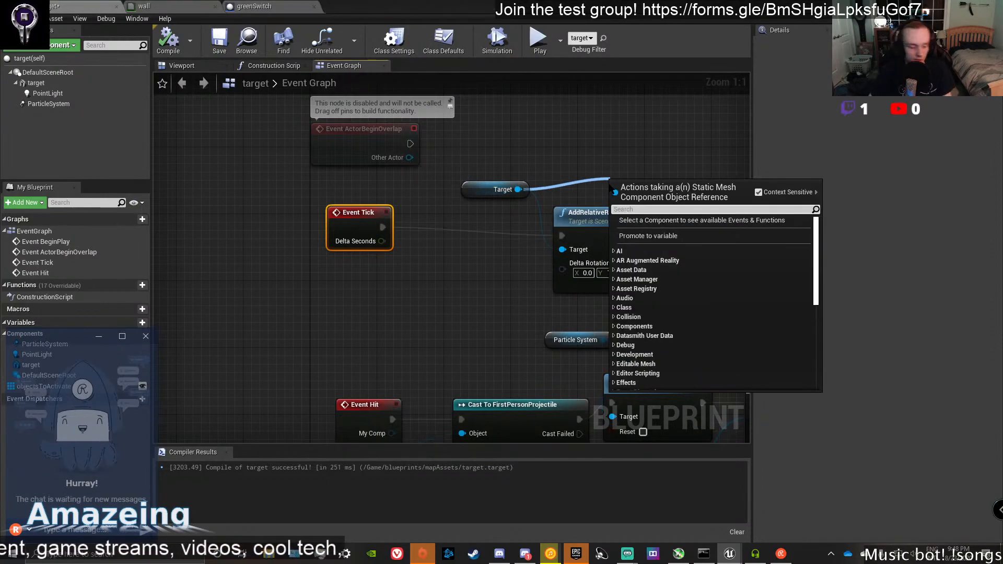
type("addworld")
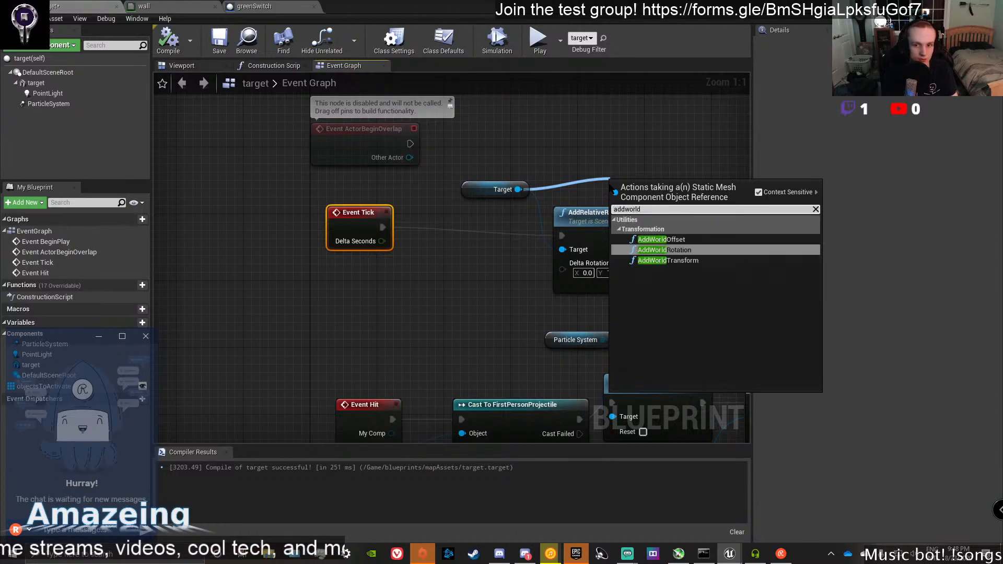
key("Return")
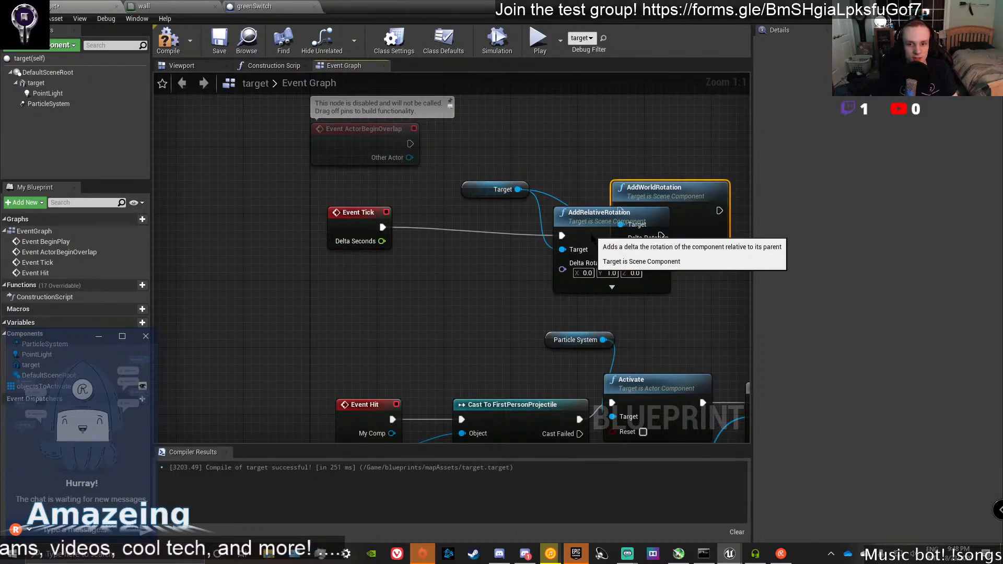
left_click_drag(578, 226, 595, 326)
left_click_drag(382, 227, 383, 227)
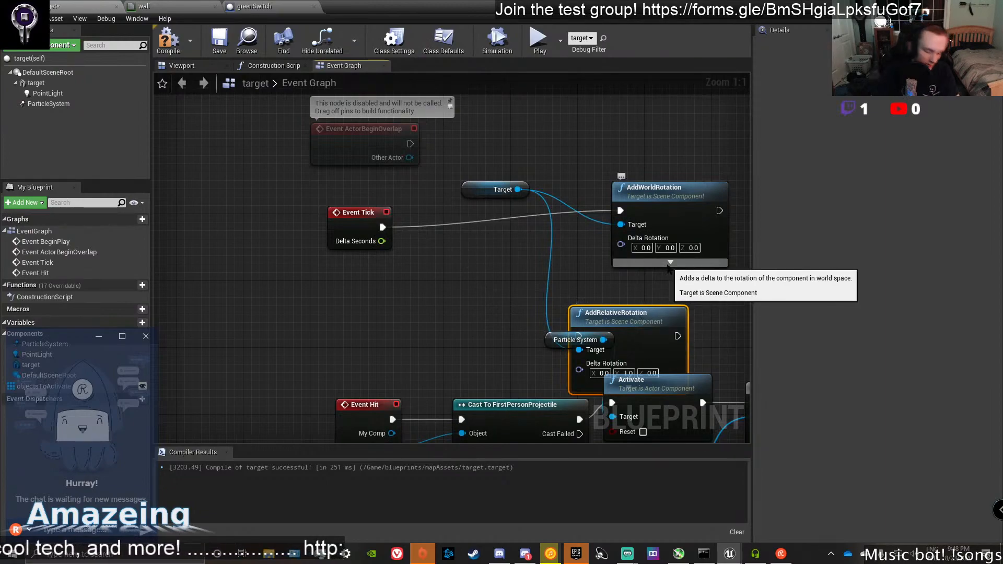
Delete the AddRelativeRotation node, set AddWorldRotation's Delta Rotation Y to 1.0, and compile the blueprint.
key("Delete")
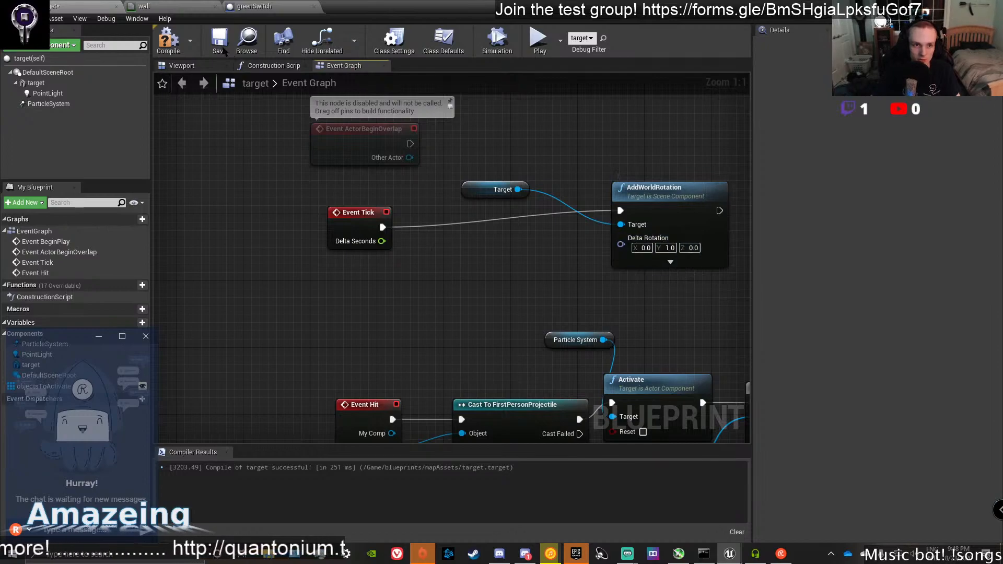
left_click(169, 49)
Rearrange the Force Destroy and For Each Loop nodes to open a gap after the Activate node.
scroll(552, 231, "down", 1)
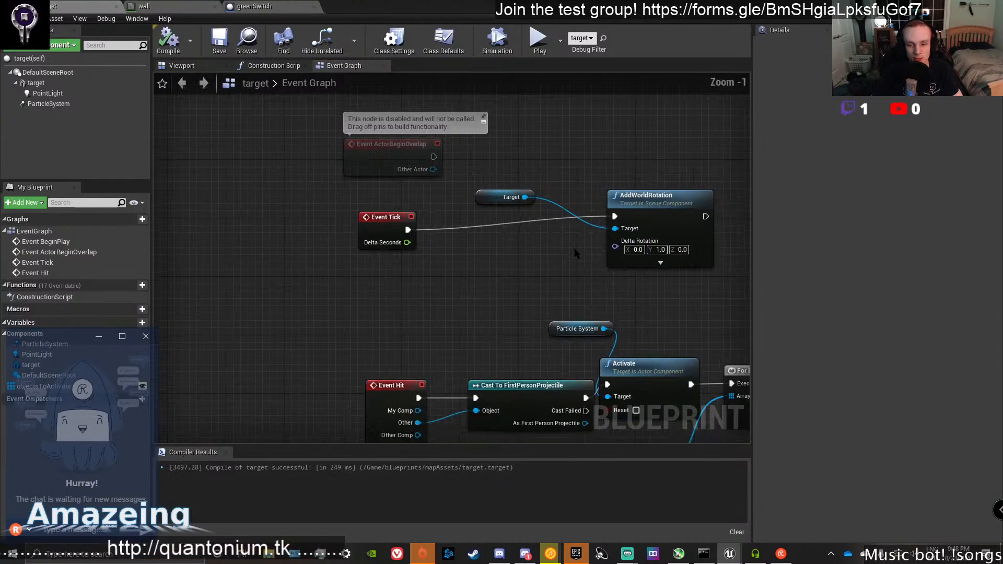
scroll(606, 339, "down", 2)
scroll(528, 257, "up", 2)
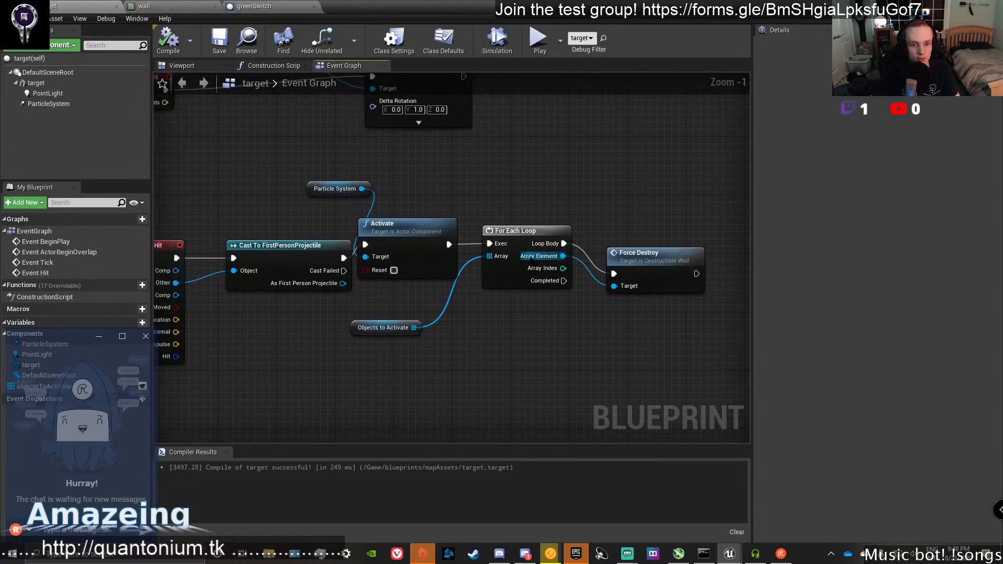
left_click_drag(641, 256, 662, 204)
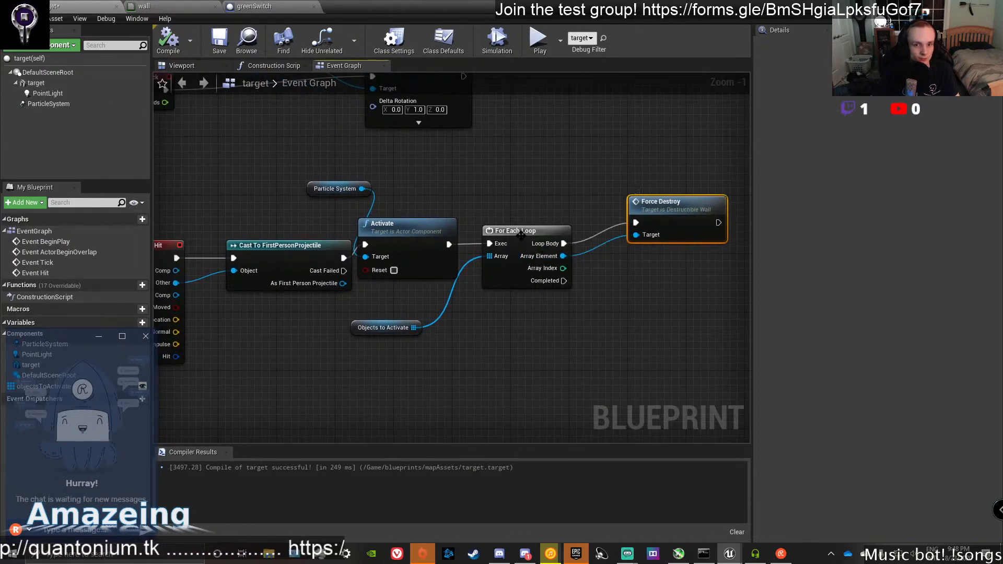
left_click_drag(522, 234, 559, 241)
left_click_drag(670, 212, 757, 221)
left_click_drag(481, 244, 611, 244)
Add a Target component reference near the Activate node and create a Set Visibility node from it.
left_click(35, 83)
left_click_drag(35, 82, 344, 132)
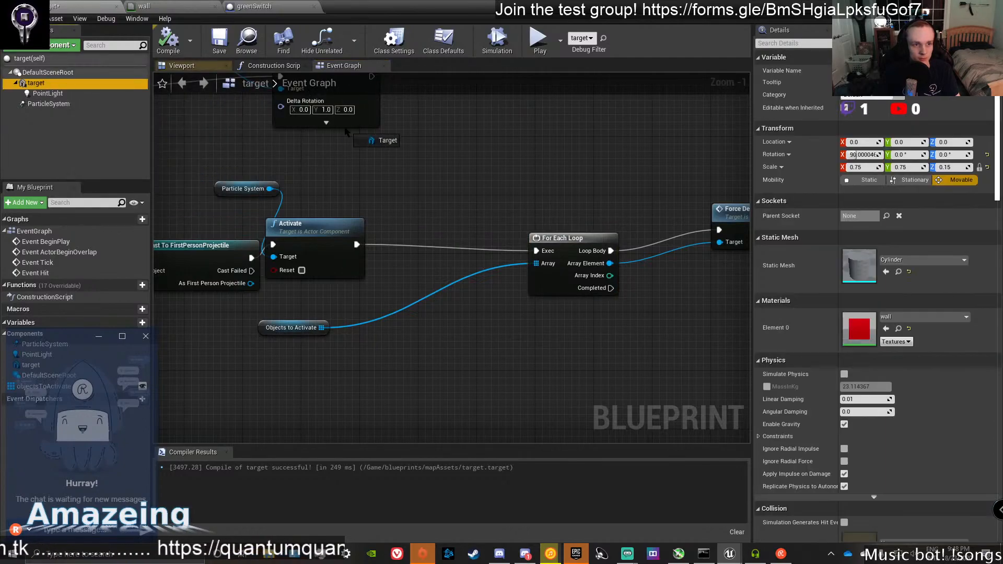
left_click_drag(386, 205, 360, 180)
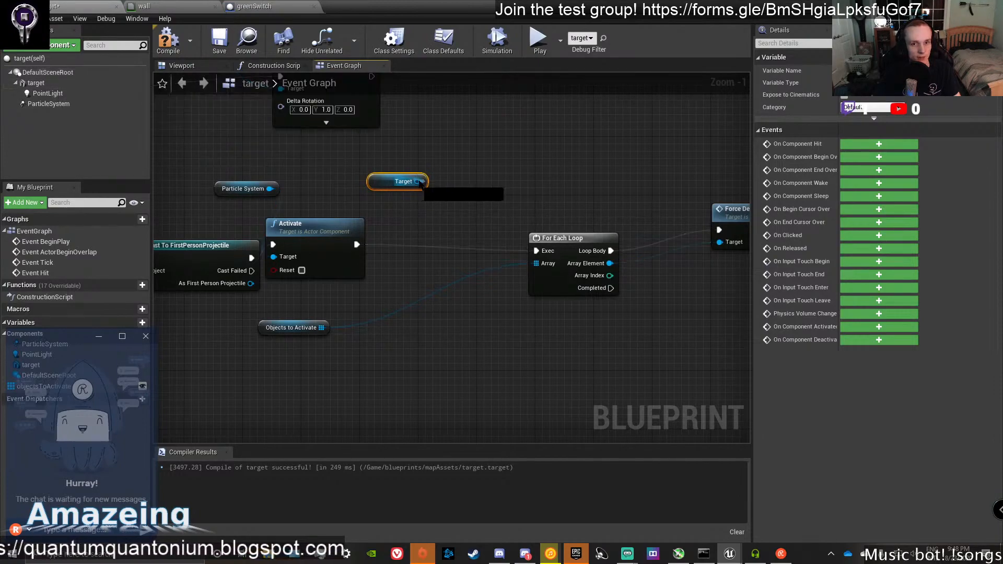
left_click_drag(417, 181, 430, 192)
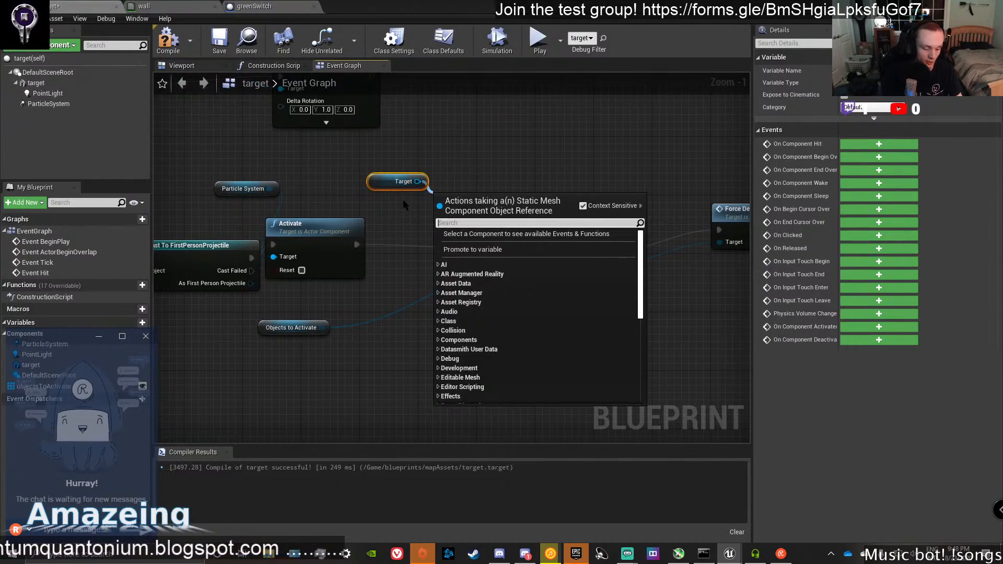
type("visi")
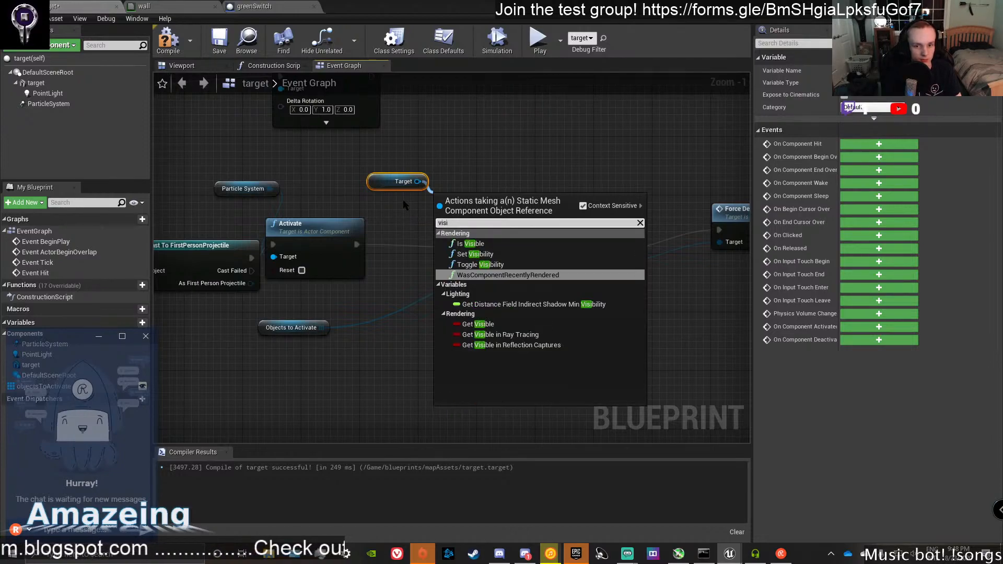
left_click(475, 254)
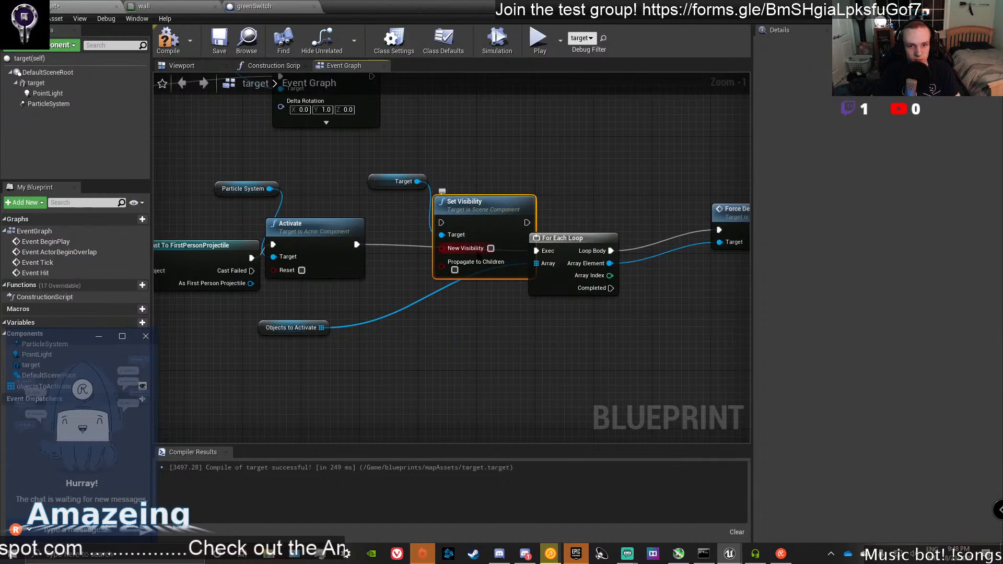
Insert Set Visibility between Activate and For Each Loop, enable Propagate to Children, and compile the blueprint.
left_click_drag(442, 222, 356, 244)
left_click_drag(483, 206, 447, 221)
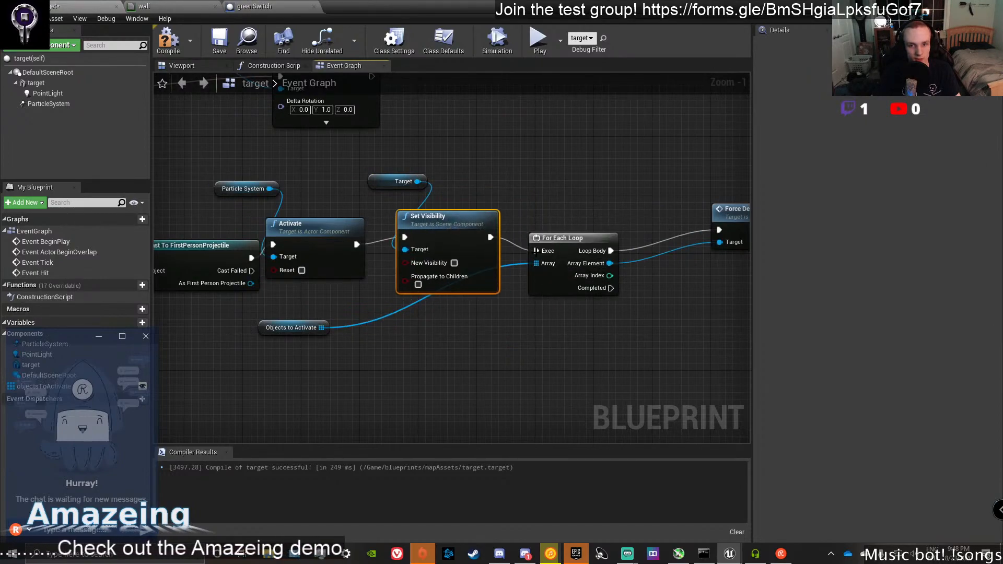
left_click(173, 42)
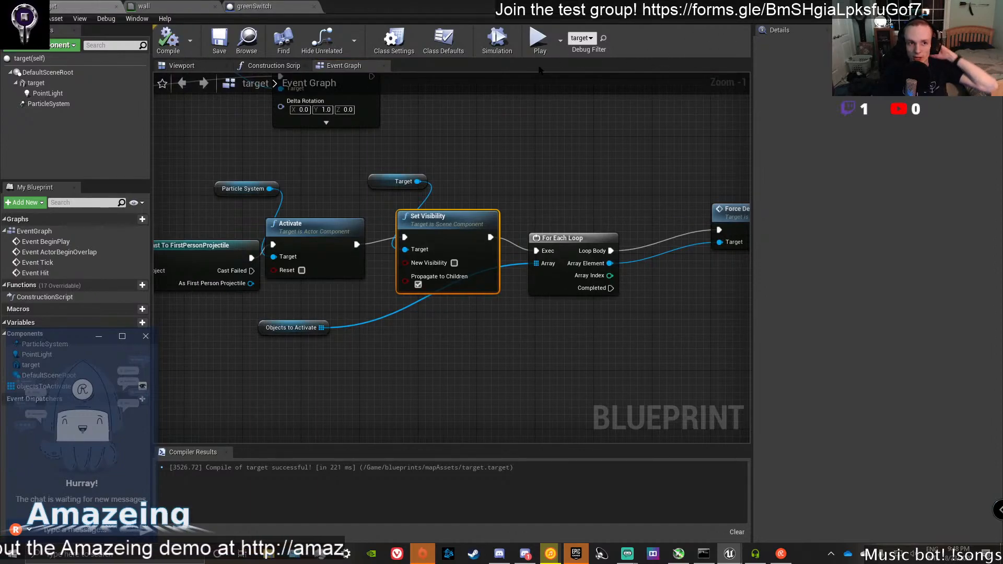
Return to the level and place an undestructibleWall from the mapAssets wall folder in the canyon.
left_click(961, 6)
right_click_drag(470, 209, 690, 241)
mouse_move(539, 216)
right_mouse_down()
mouse_move(501, 214)
mouse_move(540, 216)
right_mouse_up()
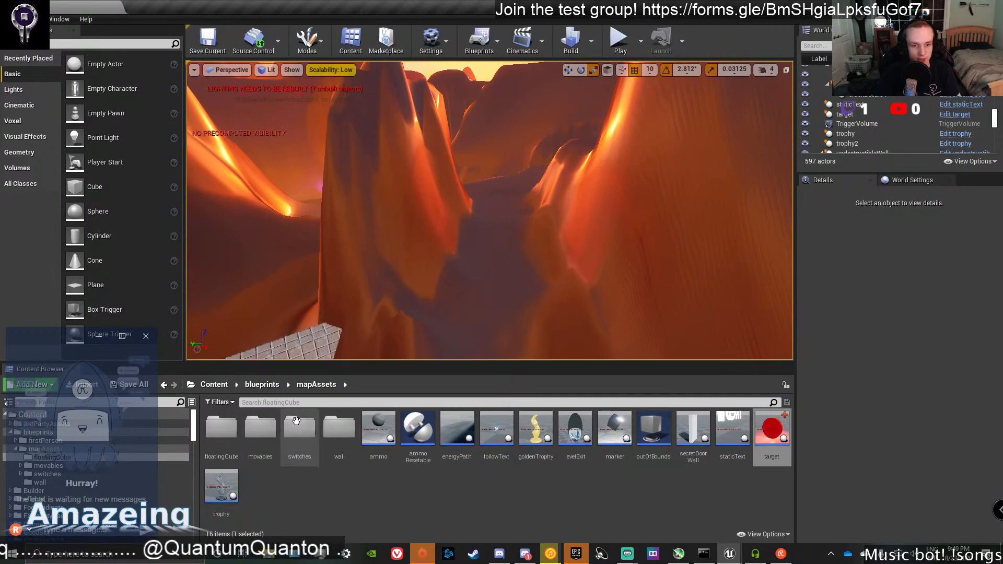
double_click(339, 428)
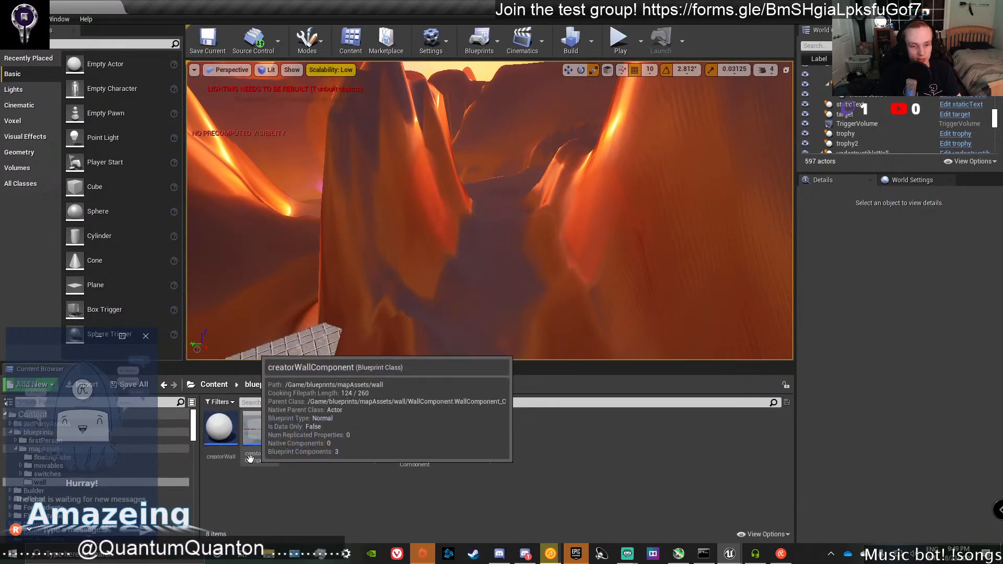
left_click(453, 430)
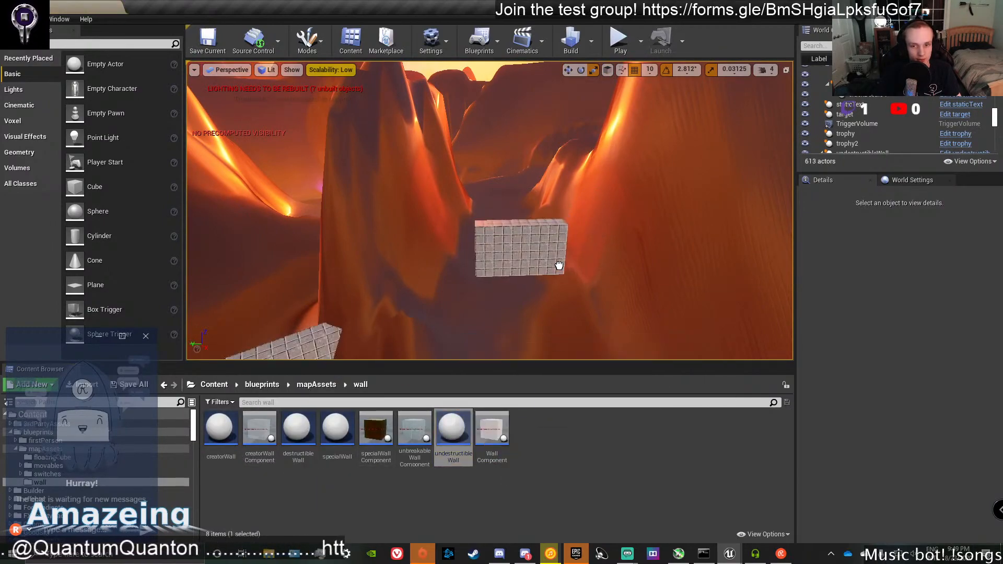
left_click_drag(572, 259, 571, 276)
Move the new undestructible wall along the canyon to X -5120 and set its Width to 8.
scroll(569, 280, "up", 6)
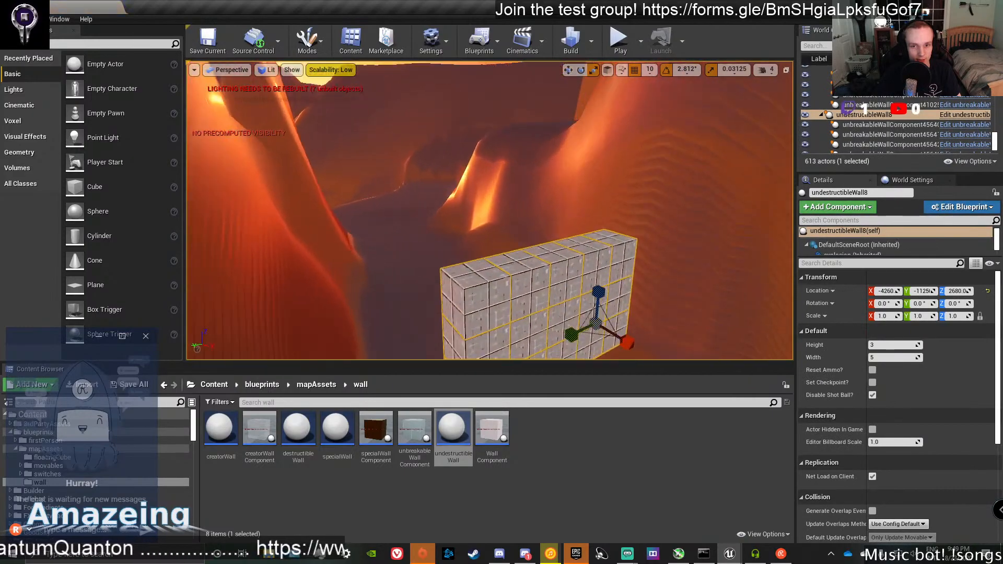
key("w")
right_click_drag(569, 280, 522, 334)
right_click_drag(570, 256, 609, 265)
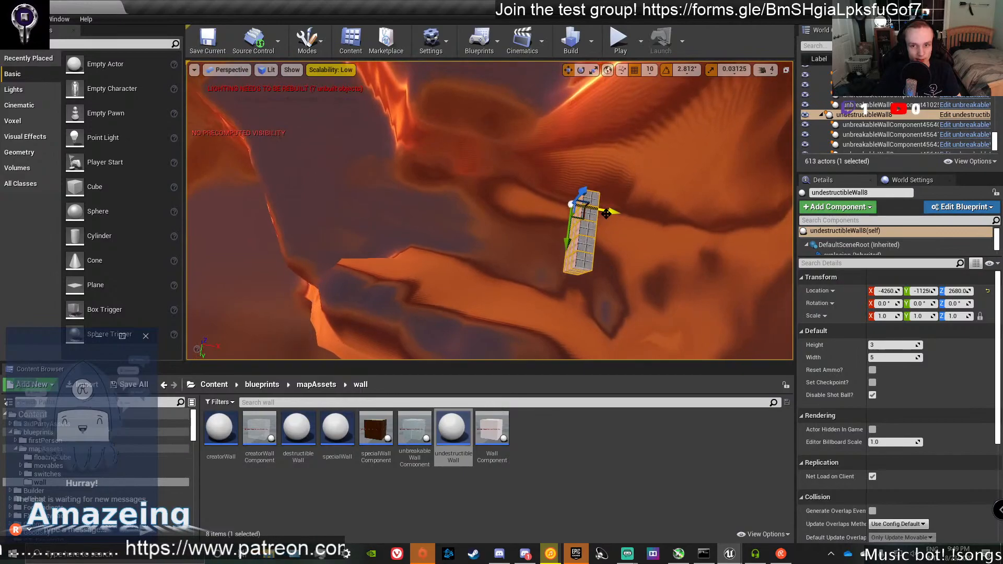
left_click_drag(488, 200, 492, 201)
right_click_drag(492, 201, 389, 167)
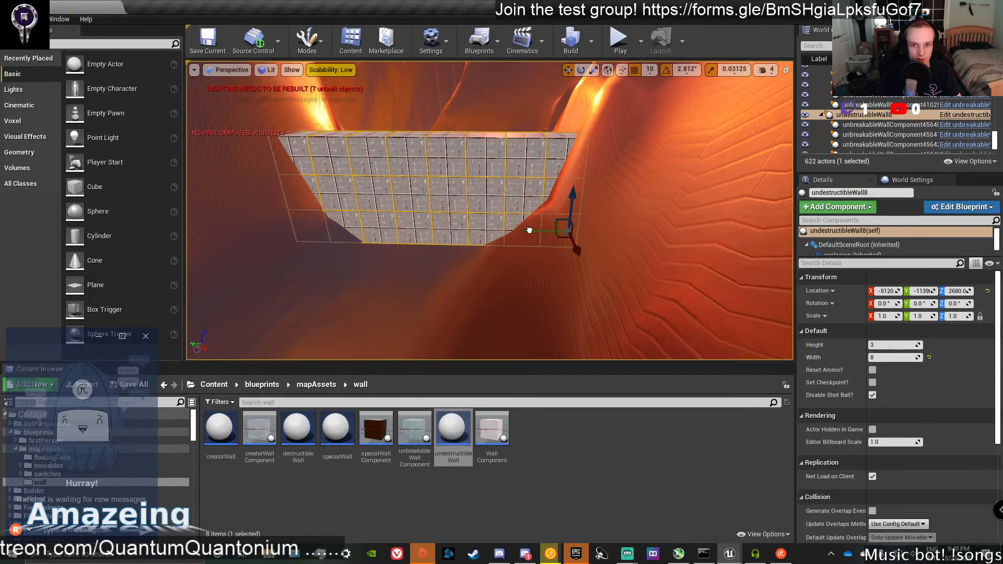
Add a second Objects to Activate entry to the red target and assign undestructibleWall8 to it.
right_click_drag(527, 230, 530, 268)
left_click(642, 140)
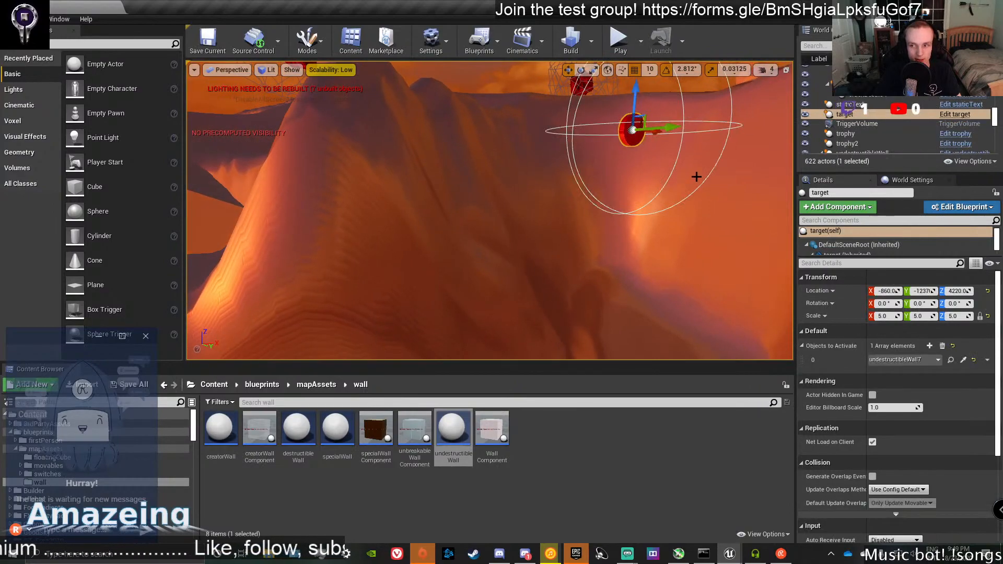
left_click(930, 346)
left_click(903, 373)
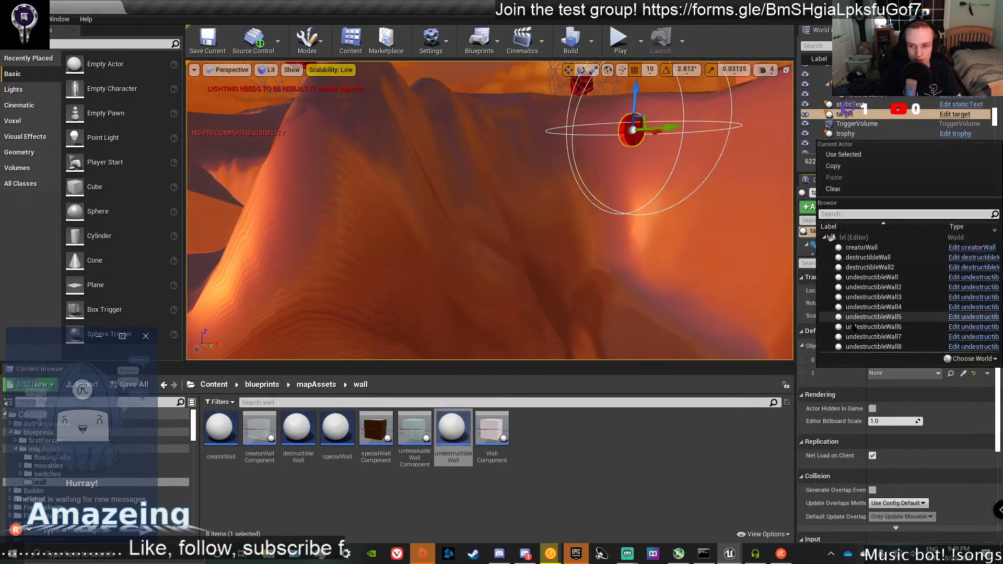
left_click(880, 347)
Set the red target's scale to 10.0 on all axes and save the level.
right_click_drag(679, 261, 528, 308)
key("f")
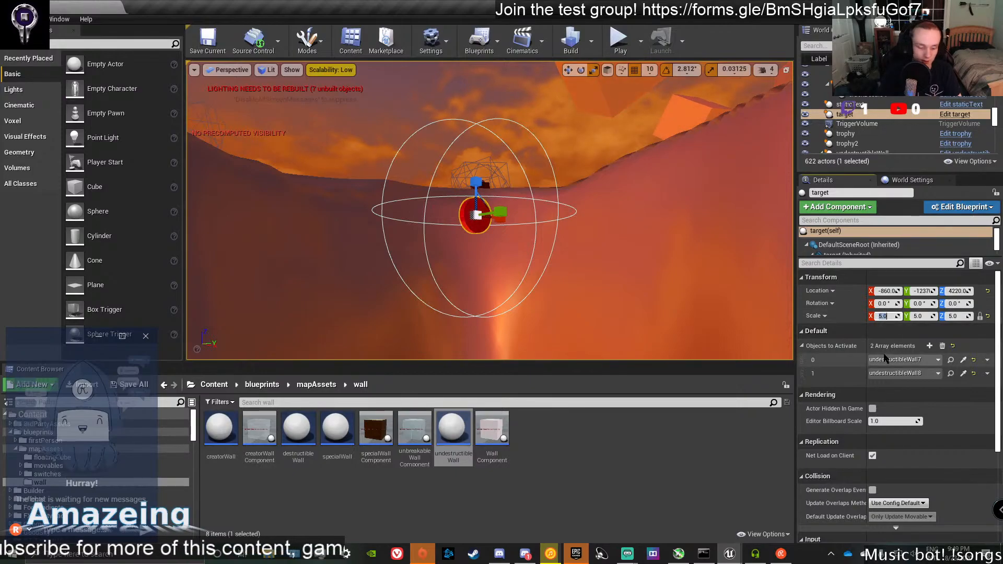
mouse_move(598, 255)
right_mouse_down()
mouse_move(596, 303)
mouse_move(522, 334)
mouse_move(486, 343)
mouse_move(438, 308)
mouse_move(485, 282)
mouse_move(622, 246)
mouse_move(599, 258)
right_mouse_up()
key("ctrl+s")
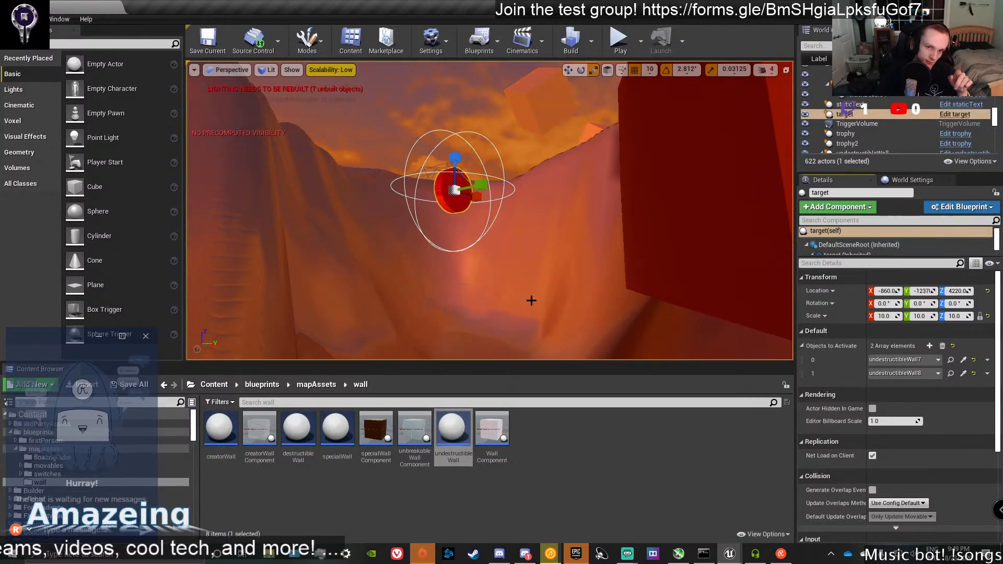
Play the level with the modified blueprints compiled, shoot toward the target behind the gridded wall, and stop the game.
left_click(620, 39)
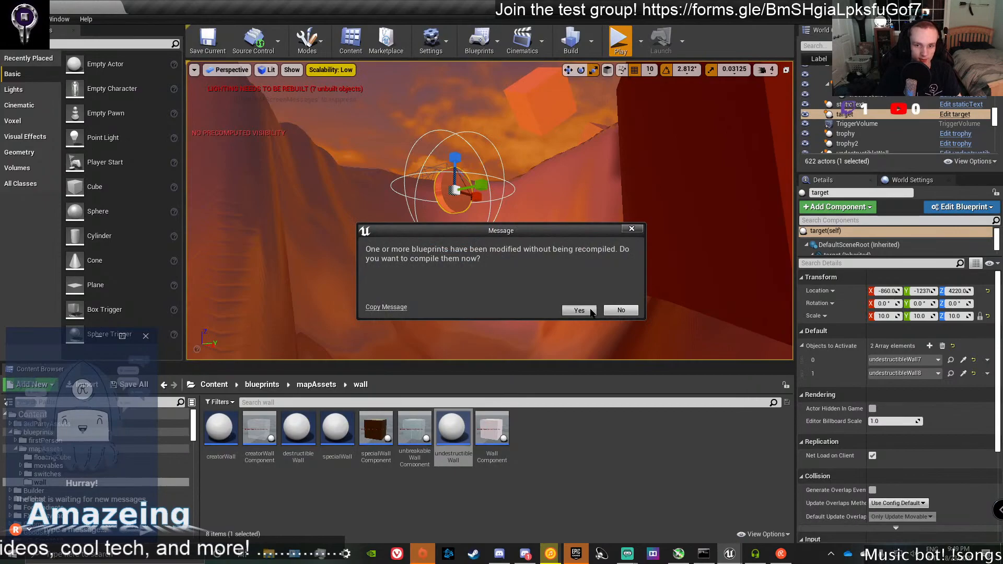
left_click(591, 311)
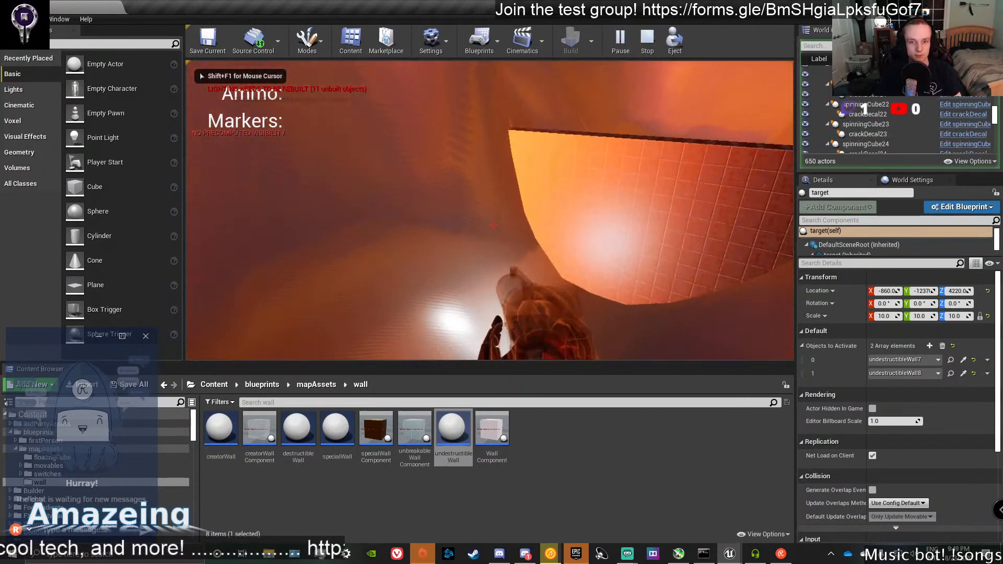
key("w")
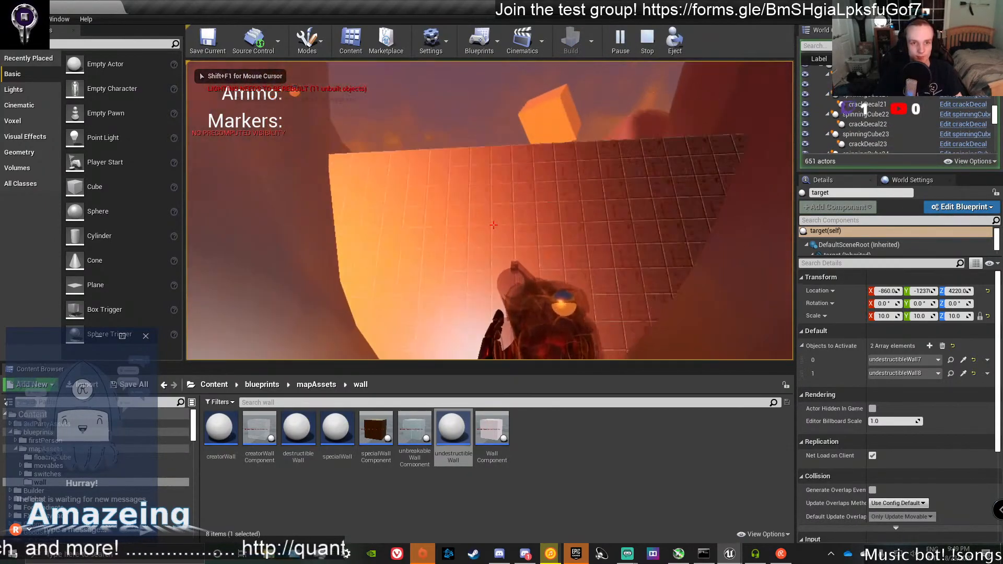
key("s")
left_click(493, 224)
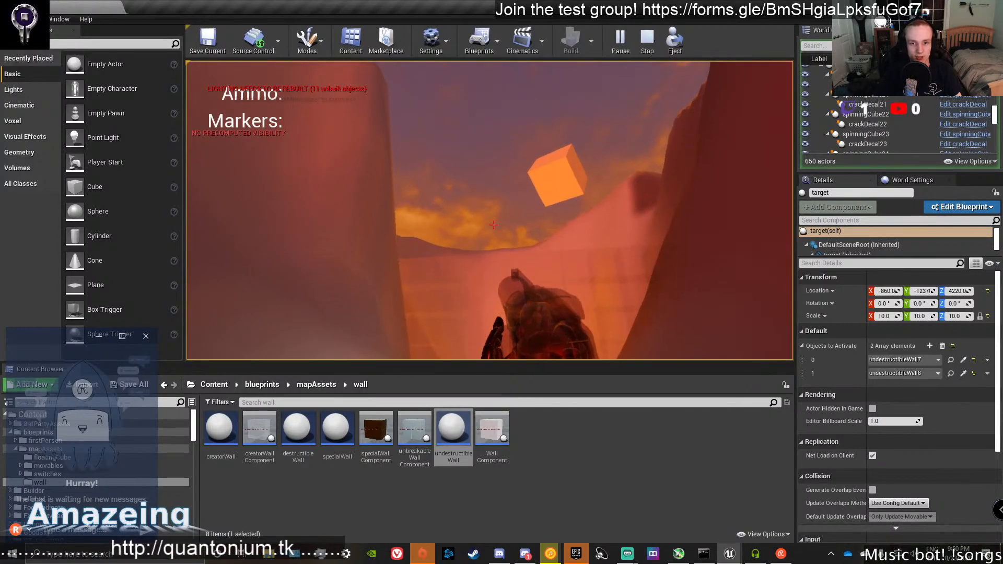
key("Escape")
Set the AddWorldRotation node's Delta Rotation Z to 1.0 in the target blueprint's event graph.
key("alt+Tab")
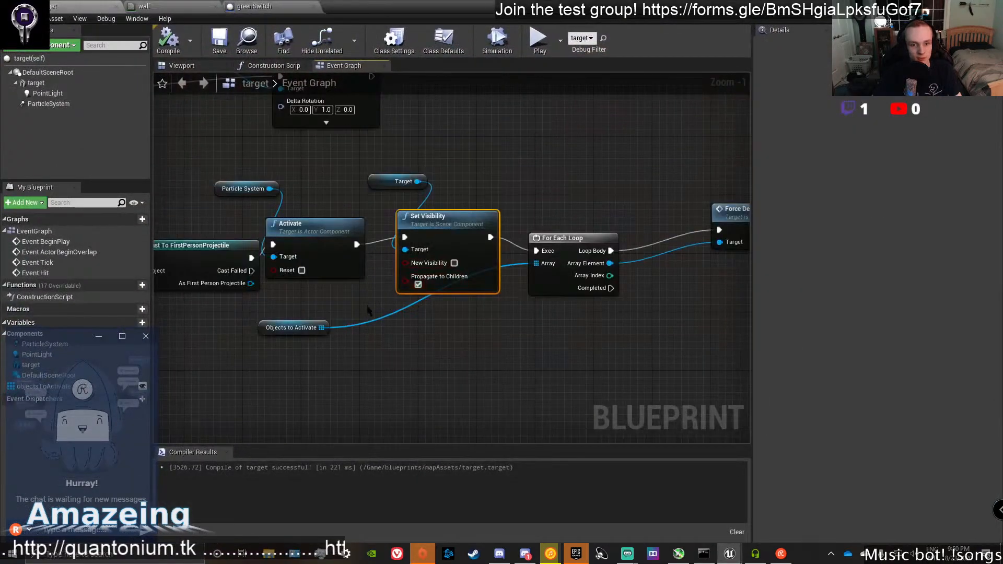
right_click_drag(367, 310, 411, 253)
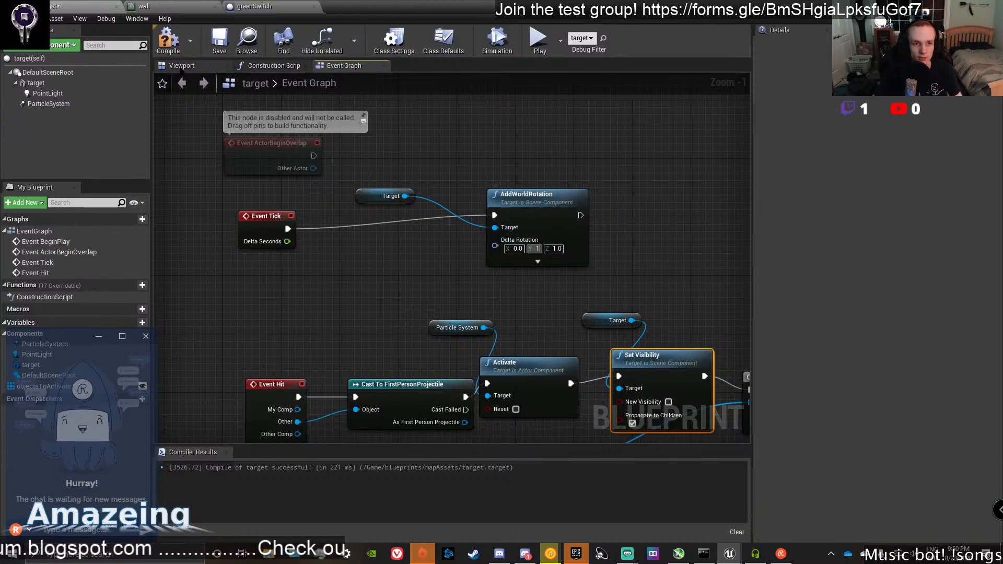
Test-rotate the target mesh about its vertical axis in the blueprint viewport and undo the rotation.
left_click(181, 66)
left_click(517, 270)
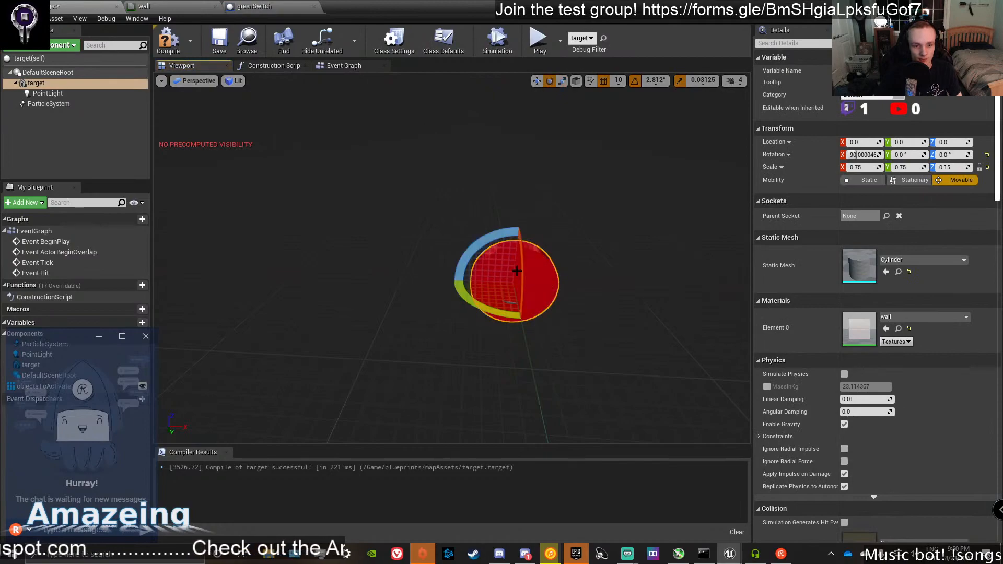
right_click_drag(432, 276, 478, 277)
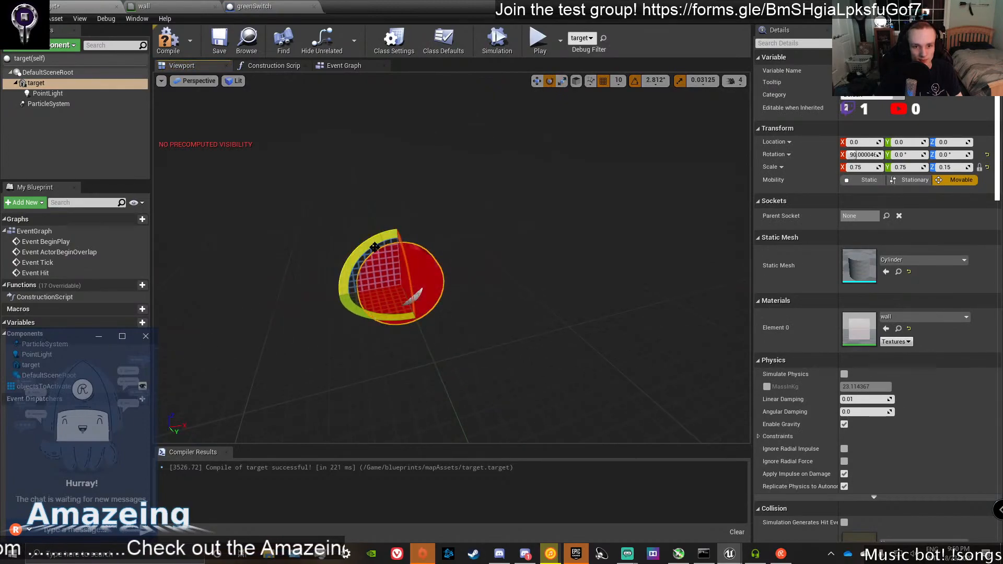
left_click_drag(375, 247, 313, 302)
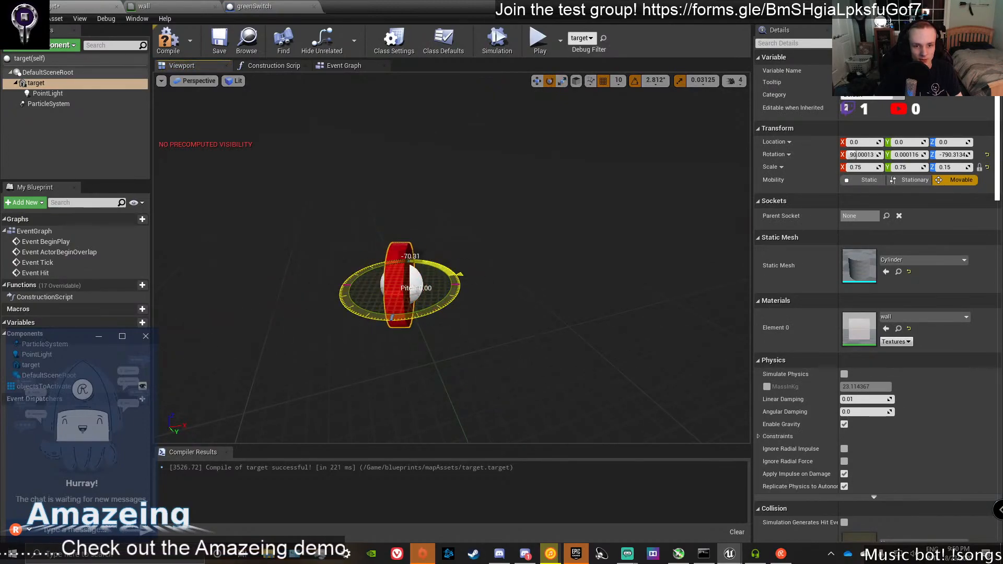
key("ctrl+z")
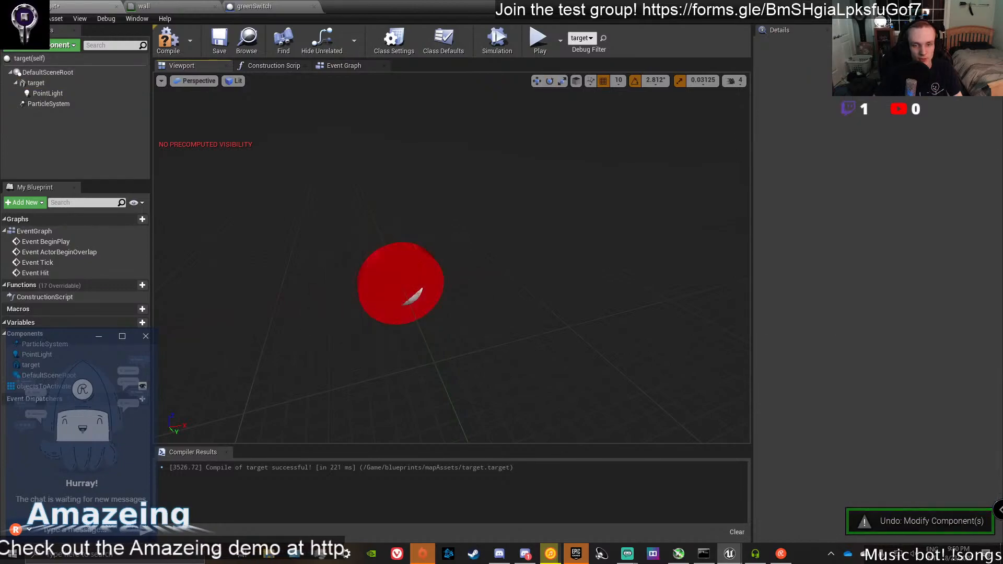
Test-rotate the target actor about the vertical axis in the level, undo the rotation, and return to the target blueprint.
key("alt+Tab")
right_click_drag(486, 219, 491, 201)
key("w")
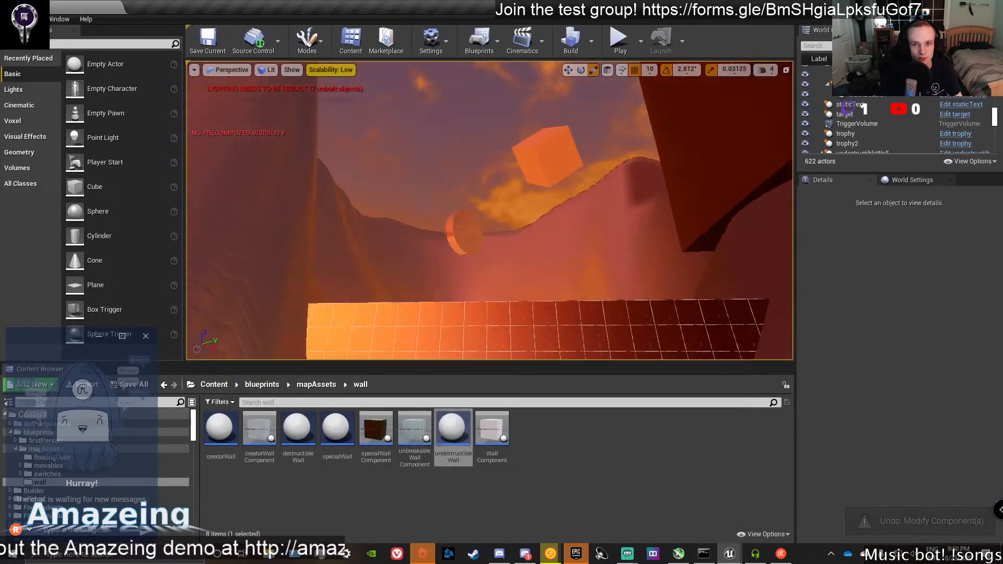
right_click_drag(602, 132, 603, 165)
left_click(511, 138)
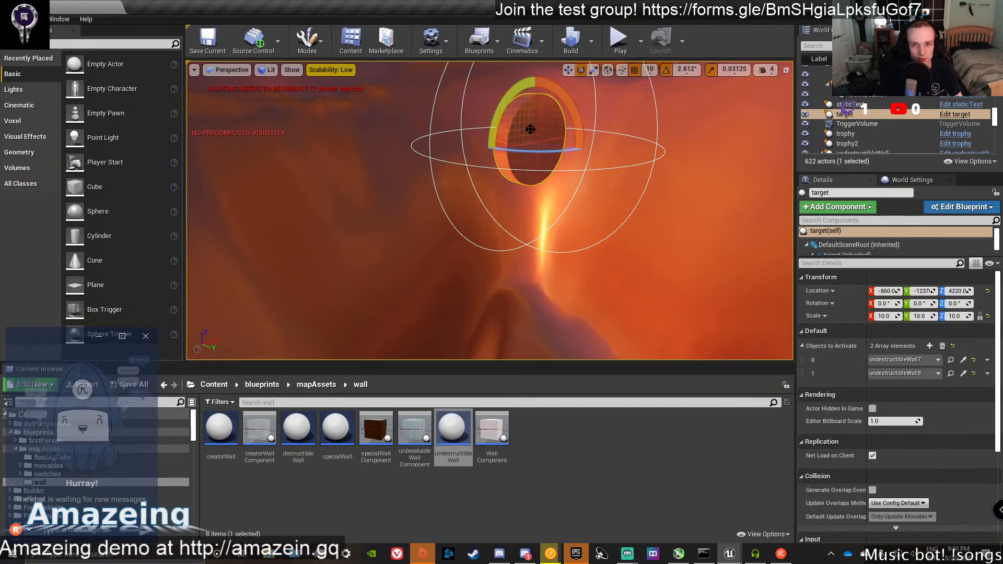
left_click_drag(530, 129, 593, 149)
key("ctrl+z")
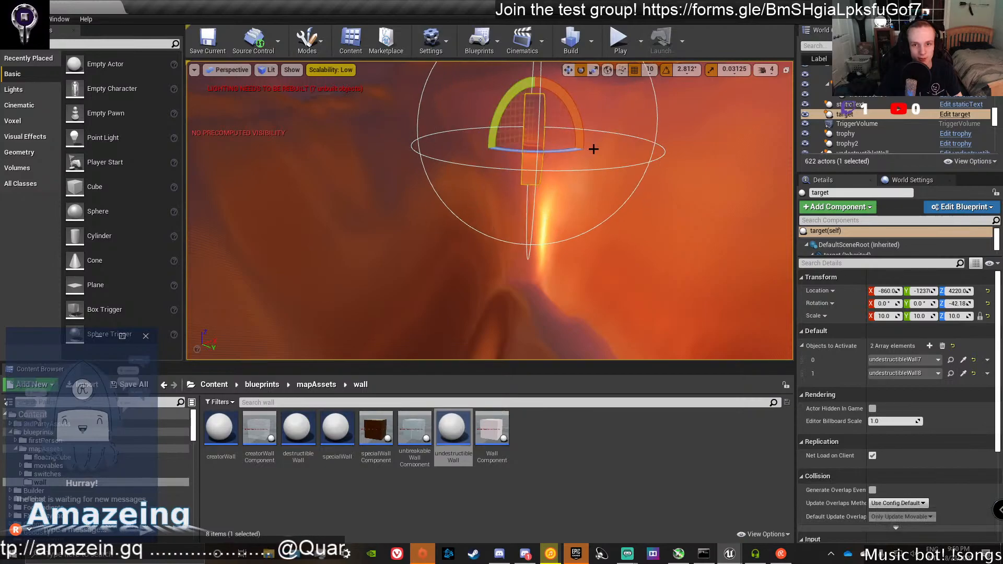
key("ctrl+z")
key("alt+Tab")
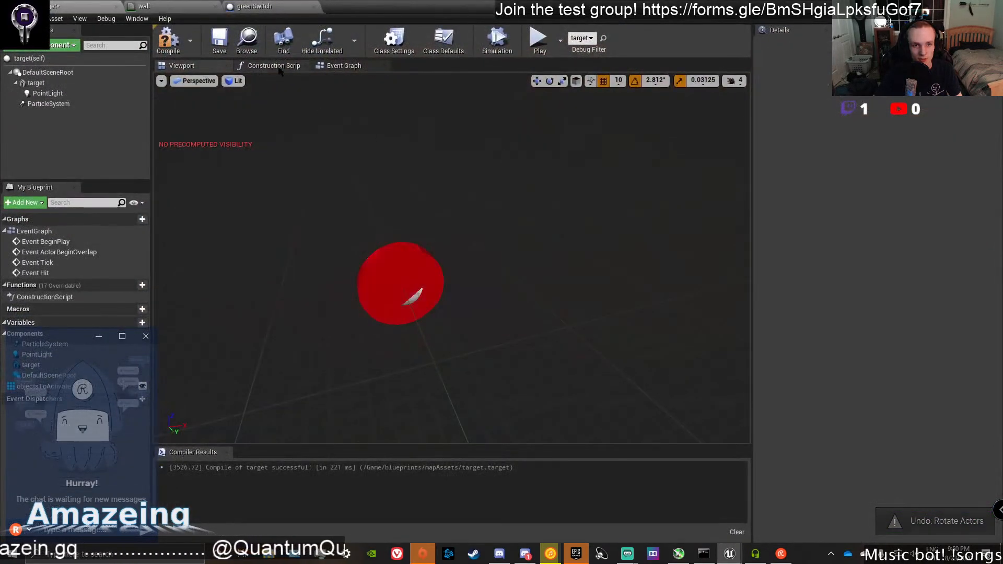
Set the AddWorldRotation node's Delta Rotation to 5.0 on X, Y and Z, compile and save the target blueprint, and return to the level.
left_click(343, 66)
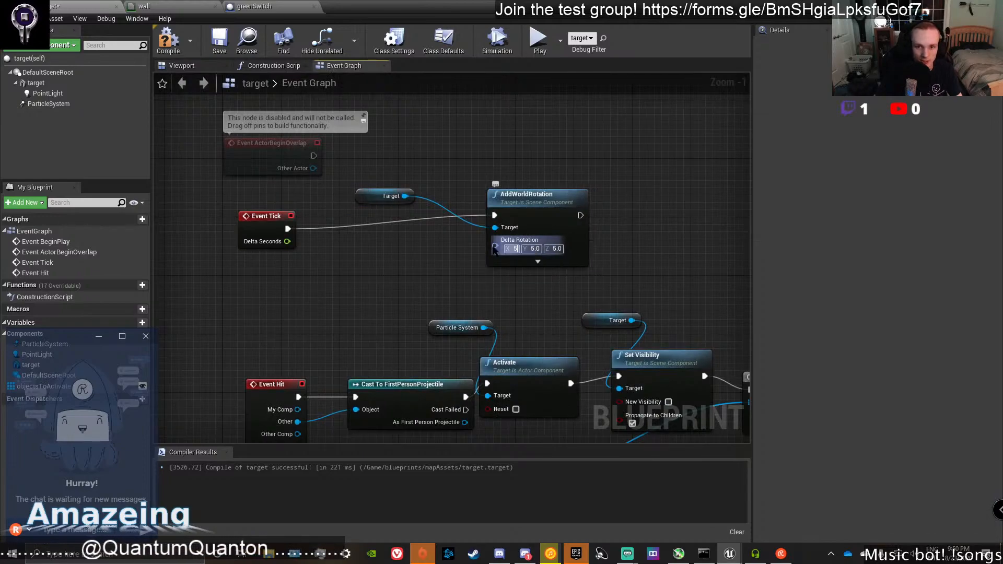
left_click(220, 41)
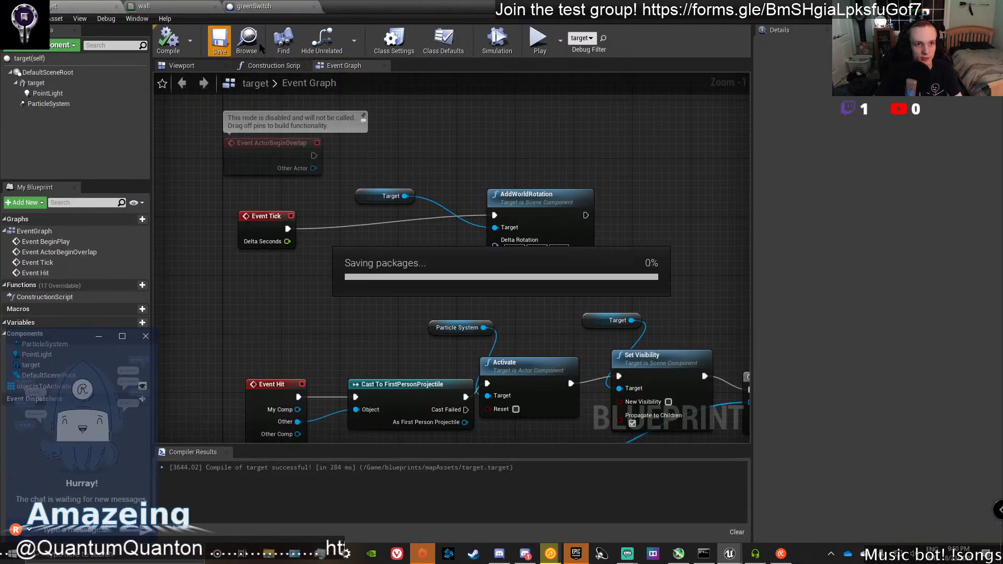
key("alt+Tab")
Play the level with the modified blueprints compiled, collect ammo, shoot the spinning target above the wall, and stop the game.
right_click_drag(490, 220, 526, 208)
key("alt+p")
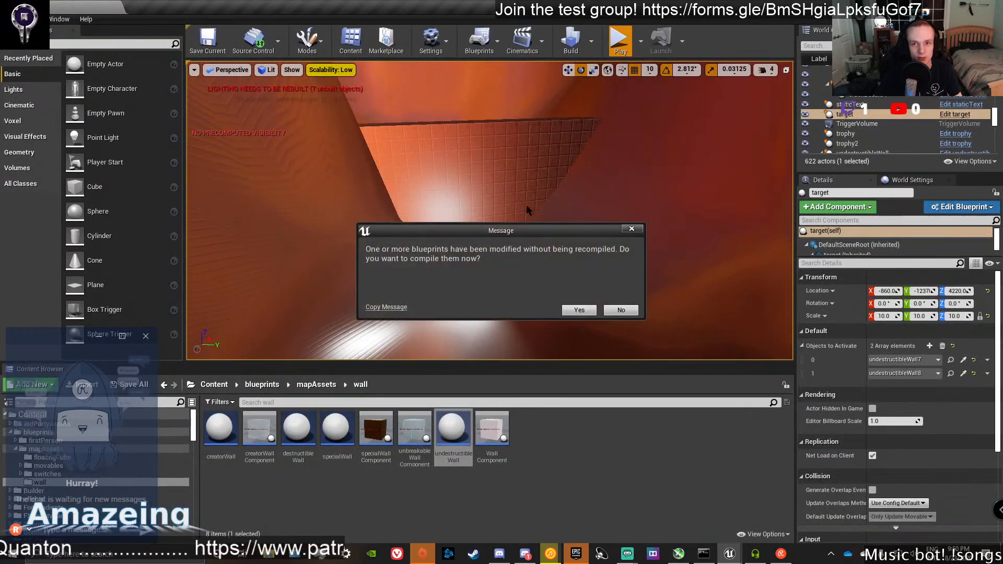
left_click(580, 309)
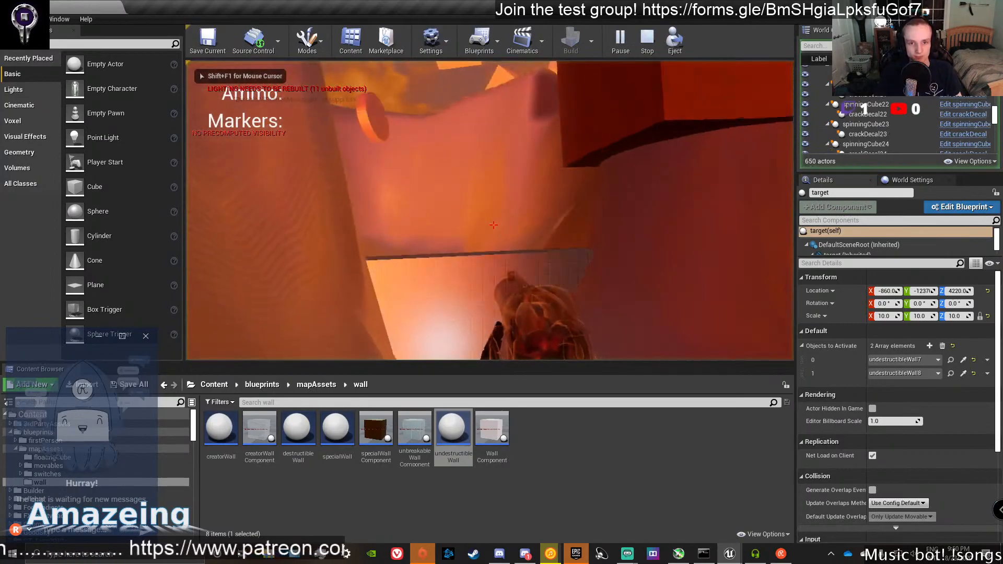
left_click(494, 226)
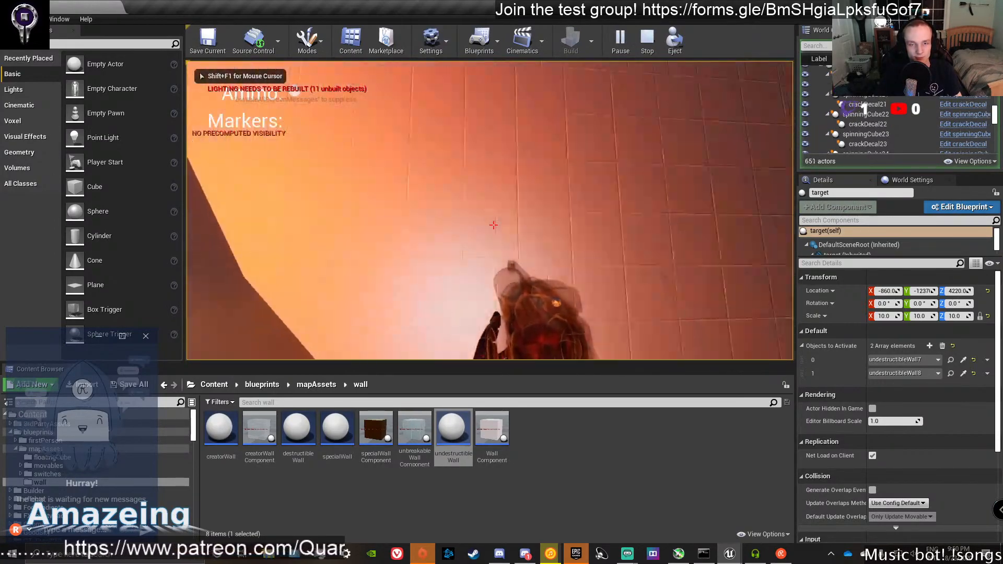
key("s")
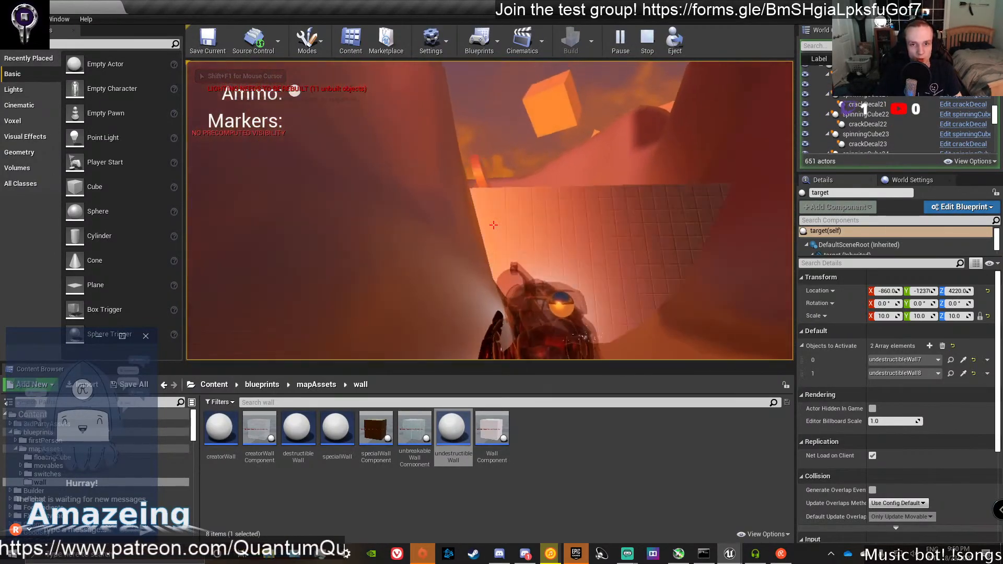
left_click(494, 225)
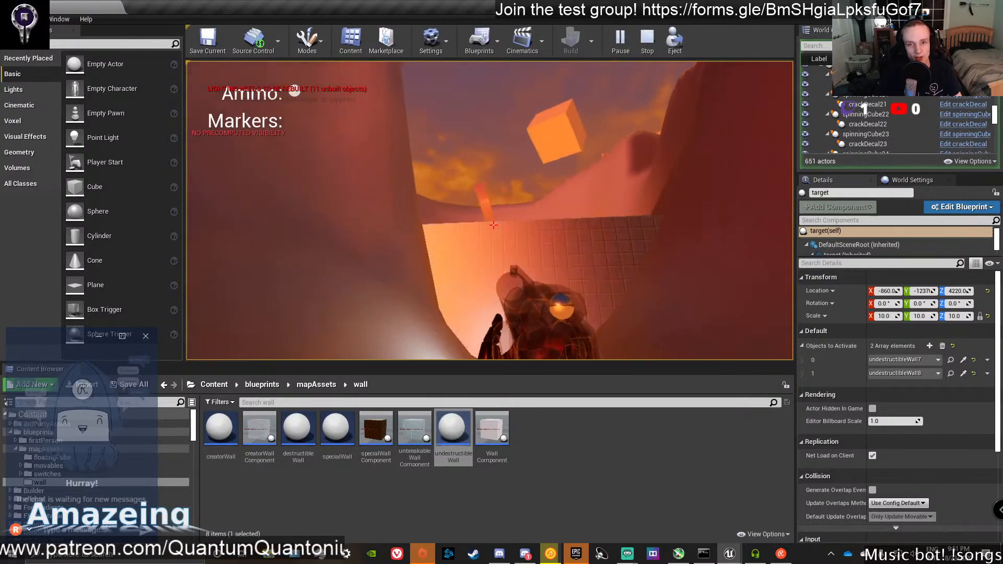
left_click(494, 225)
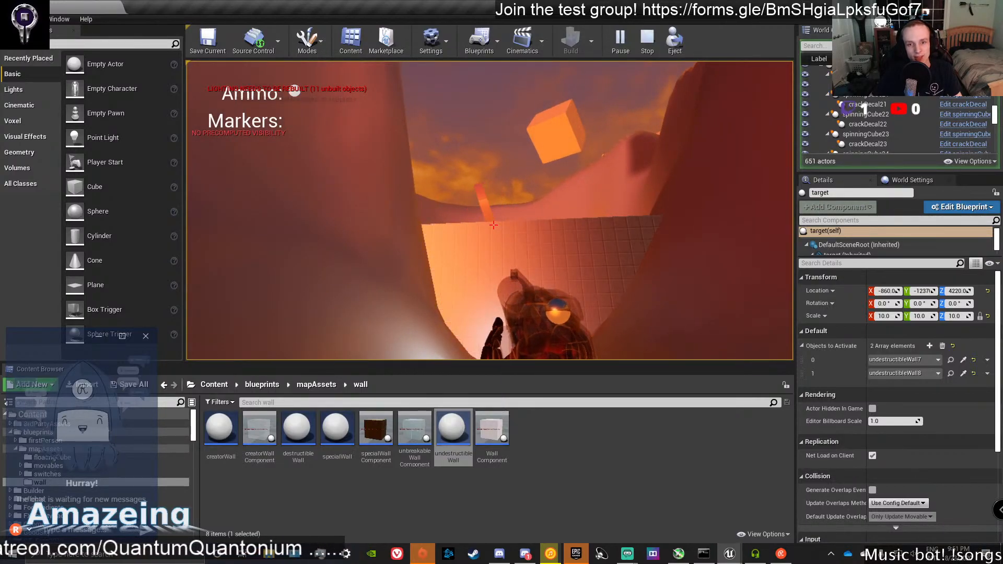
left_click(493, 225)
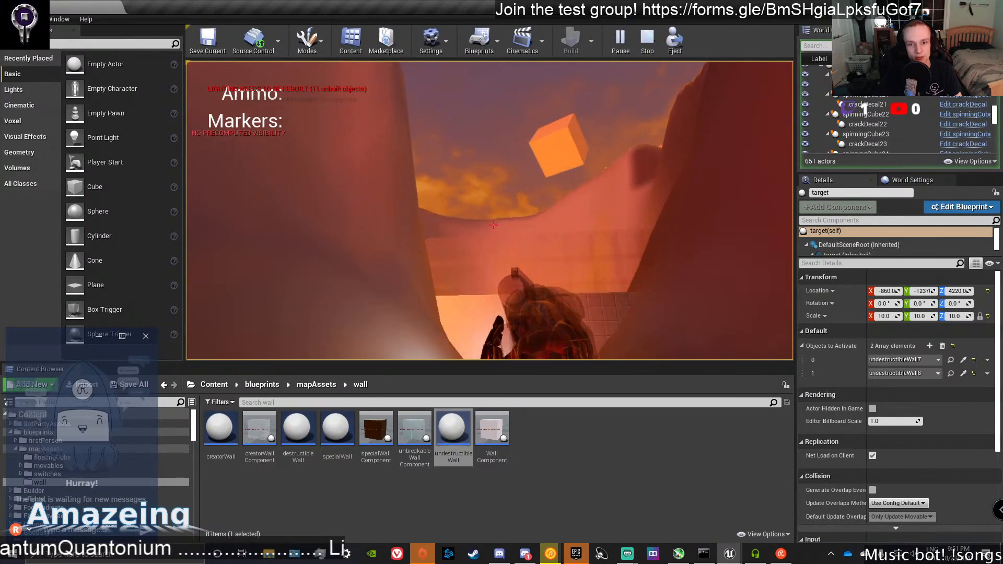
key("w")
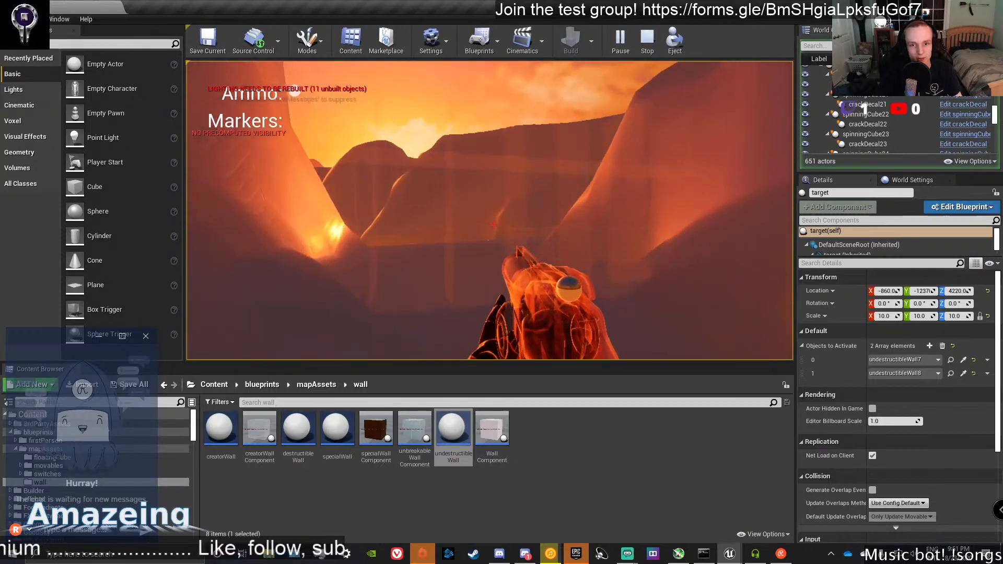
key("Escape")
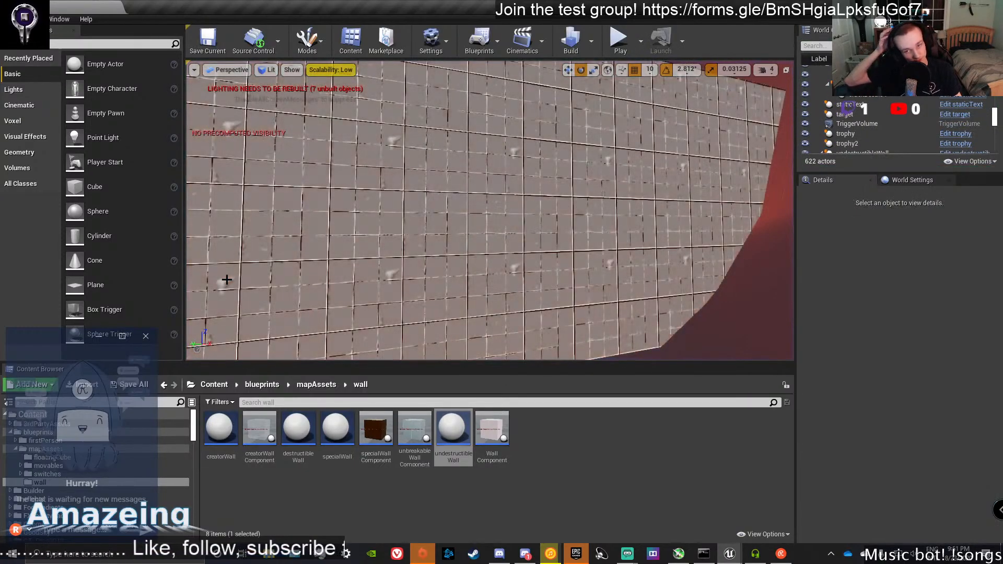
Examine the red target up close in the level and select it.
key("alt+Tab")
left_click(259, 174)
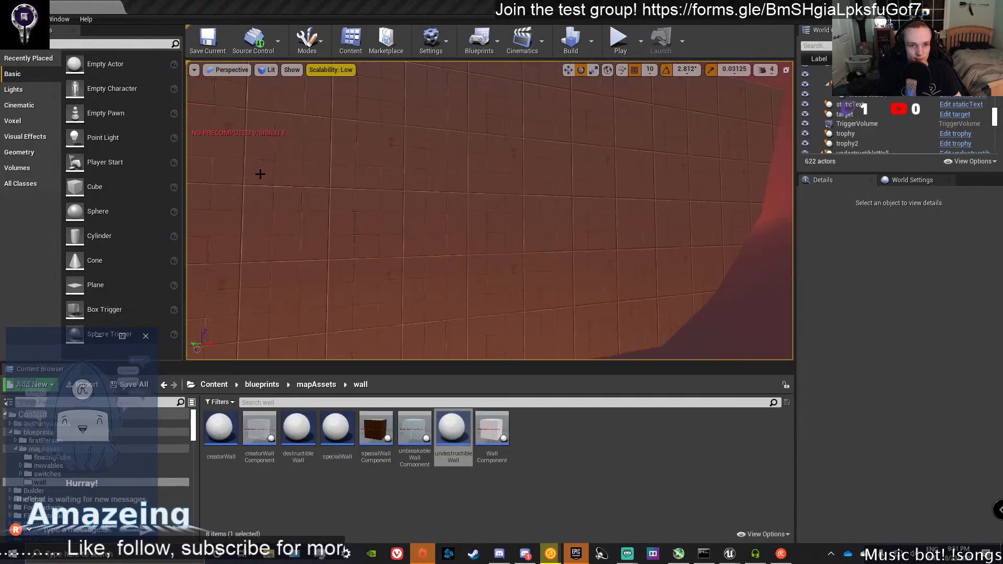
right_click_drag(259, 175, 452, 242)
key("w")
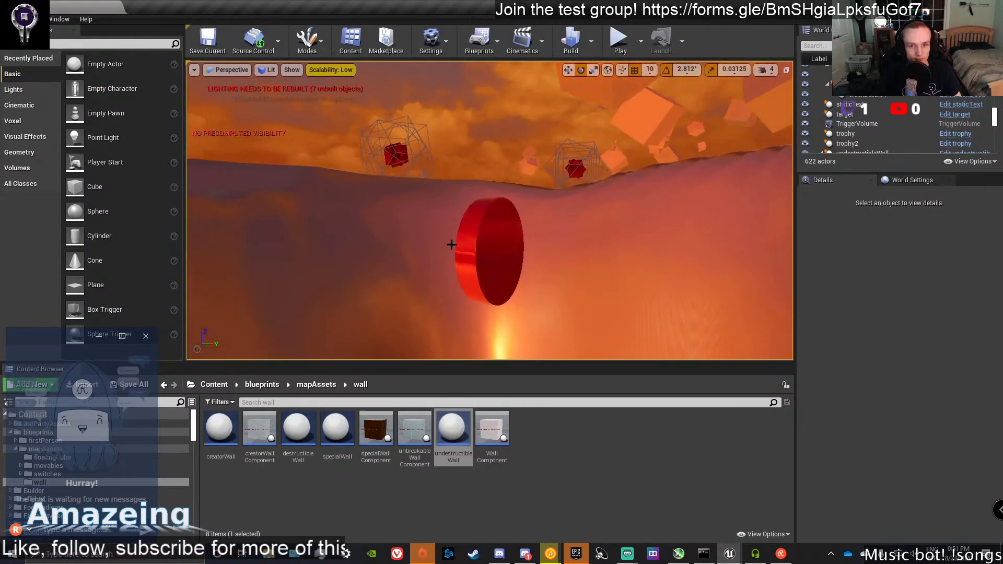
left_click(452, 242)
Scale the ParticleSystem component to 5.0 on all axes in the target blueprint.
key("alt+Tab")
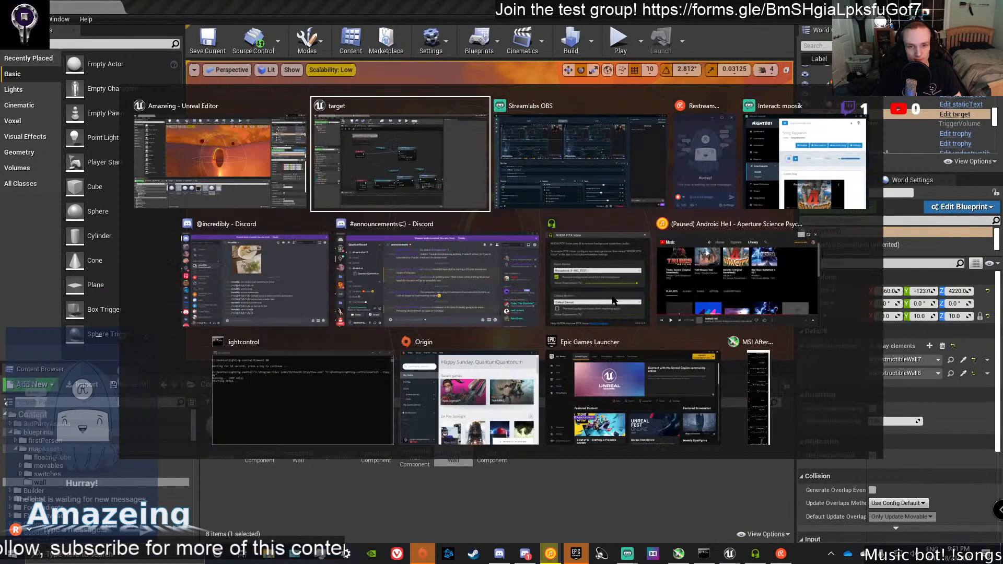
left_click(68, 103)
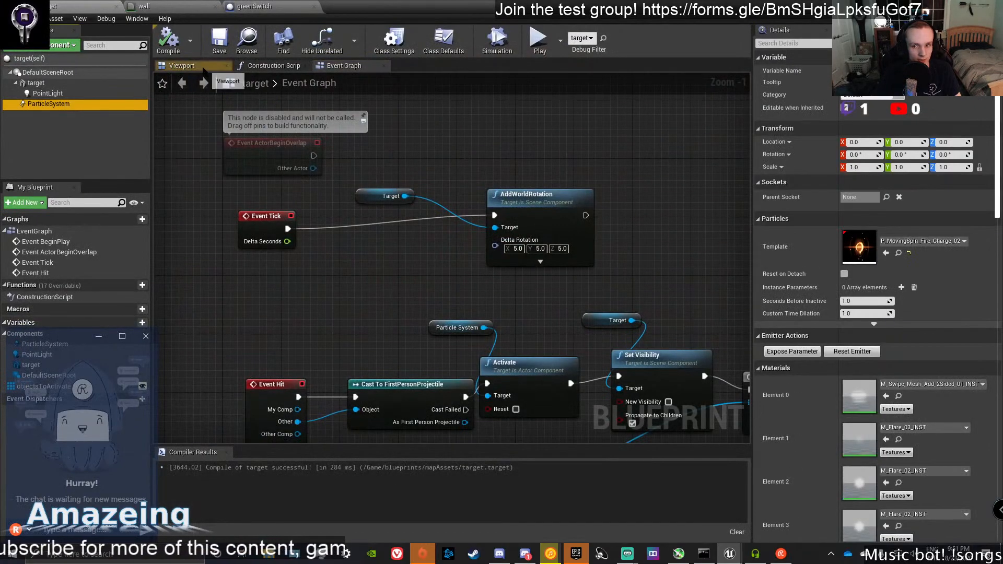
left_click(182, 66)
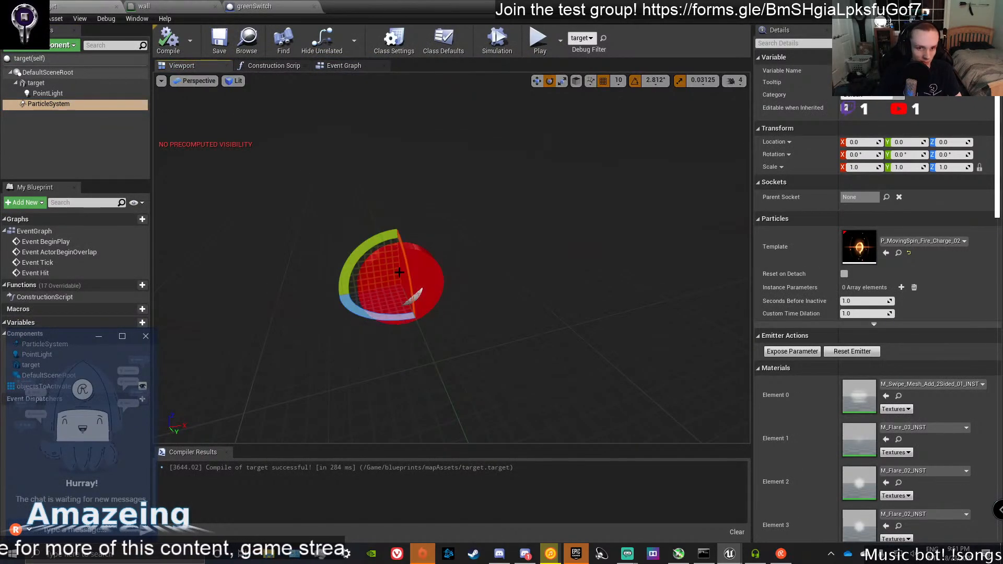
key("r")
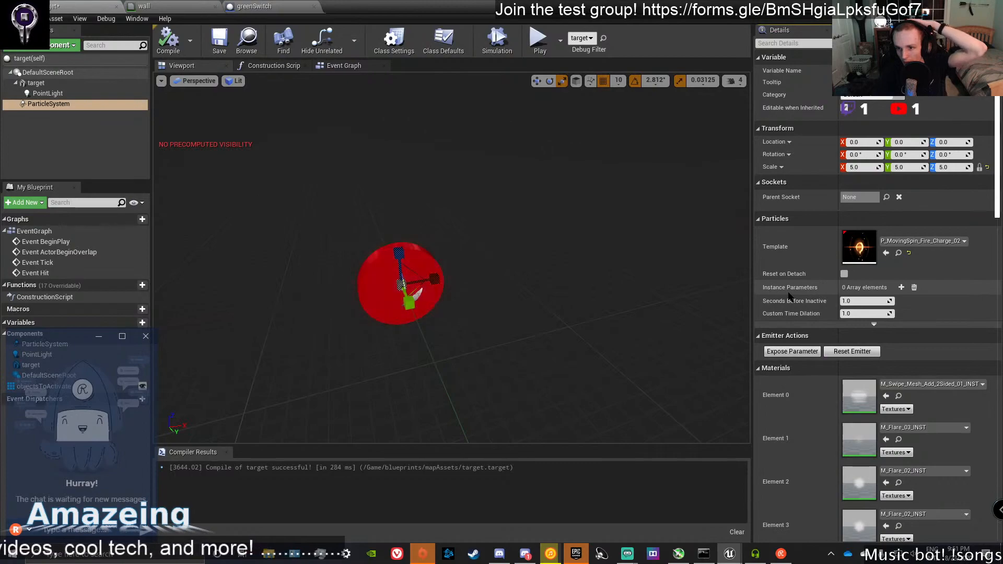
scroll(792, 295, "down", 15)
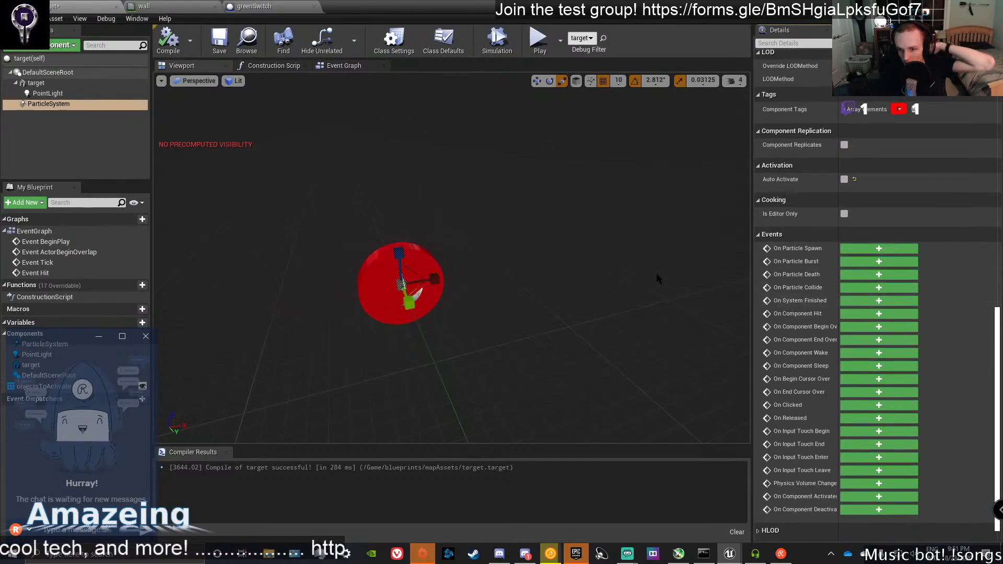
Set the AddWorldRotation node's Delta Rotation to 1.0 on X, Y and Z and compile the target blueprint.
left_click(344, 66)
scroll(557, 285, "down", 6)
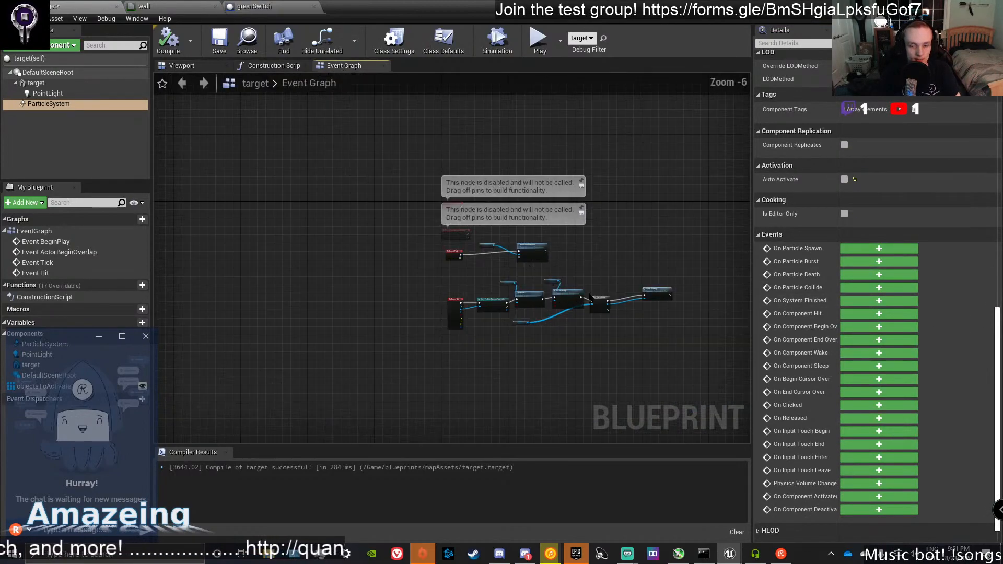
scroll(634, 299, "up", 4)
right_click_drag(502, 275, 634, 246)
scroll(468, 166, "up", 3)
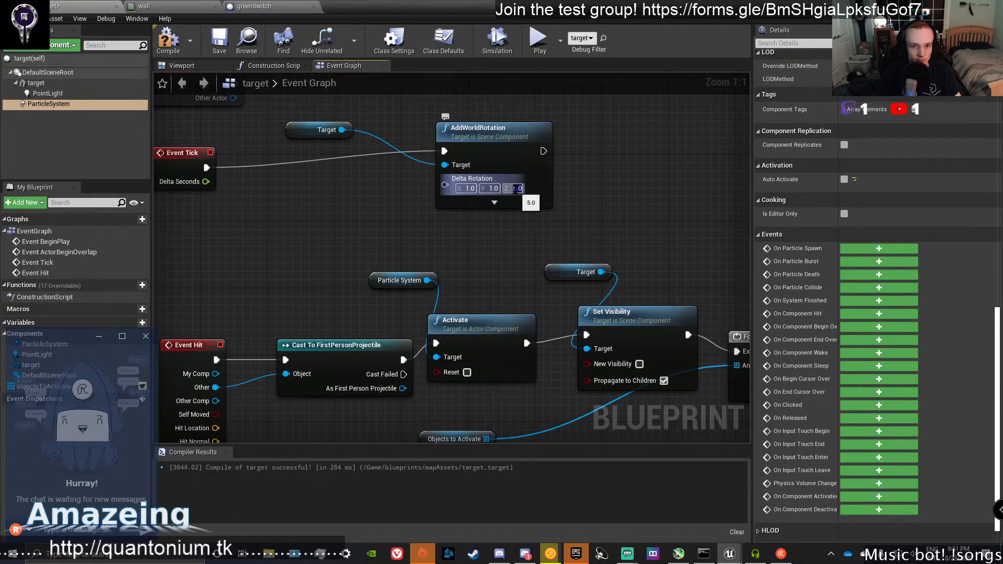
type("1")
left_click(167, 42)
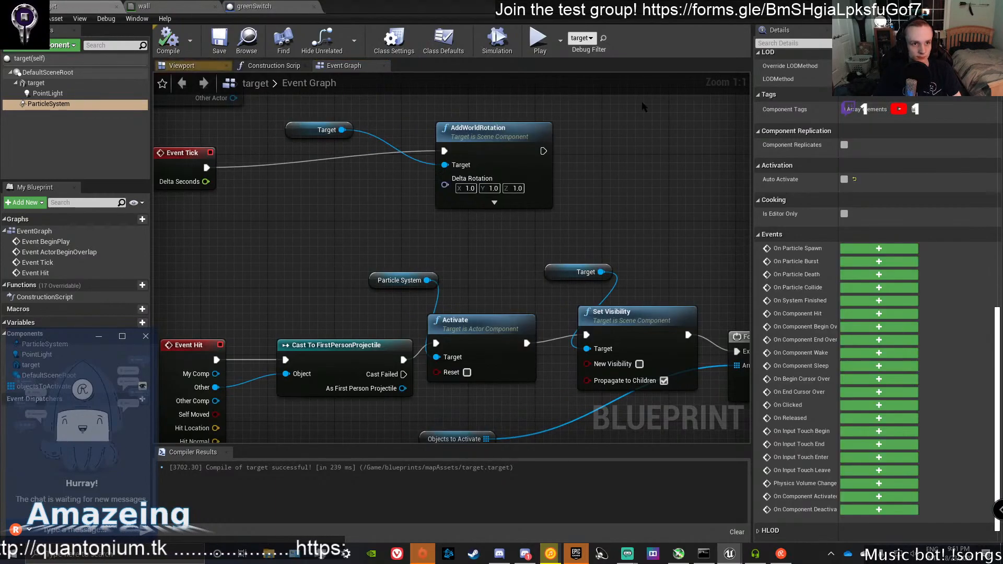
Run the level twice without compiling the modified blueprints, stopping the game each time.
key("alt+Tab")
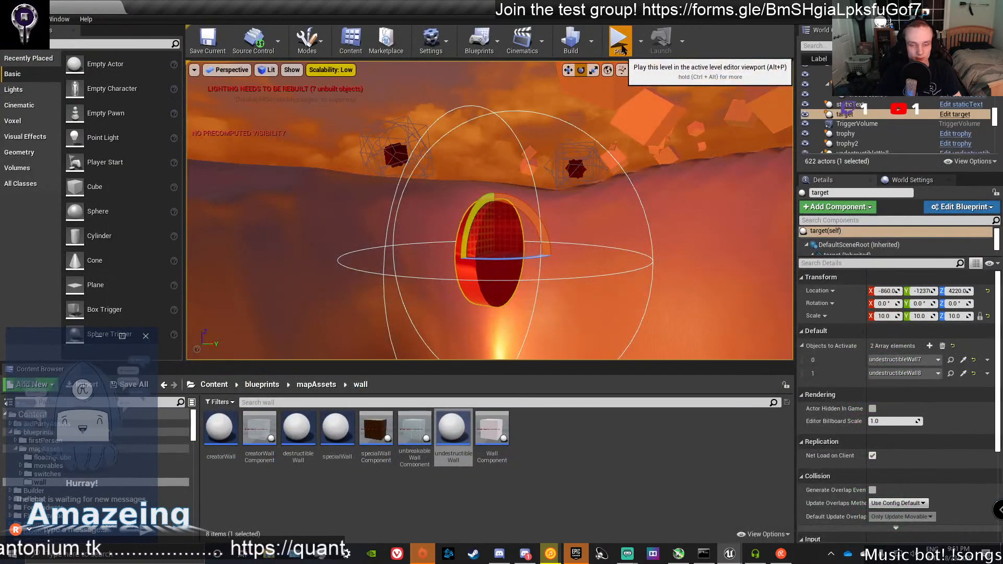
left_click(620, 42)
left_click(631, 229)
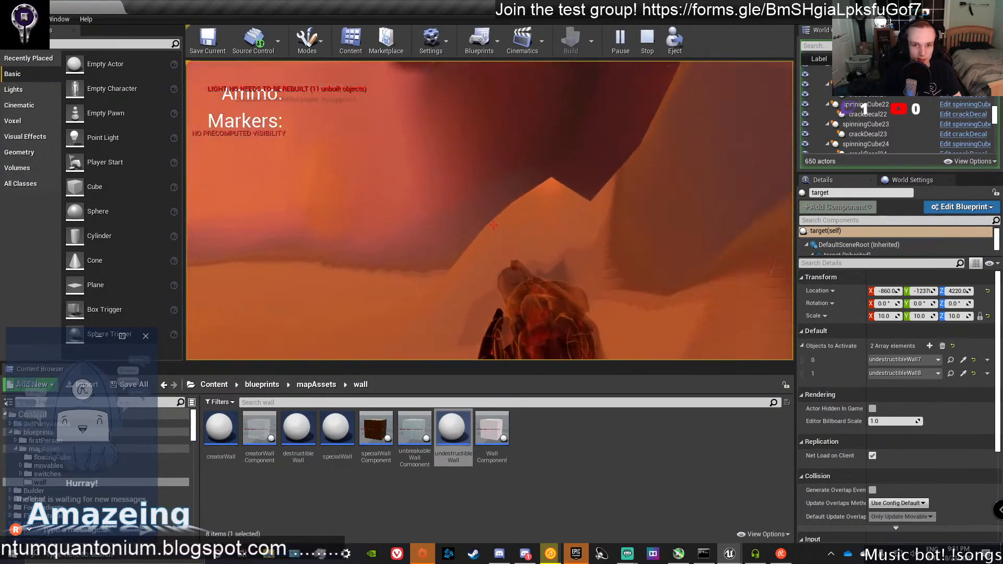
key("Escape")
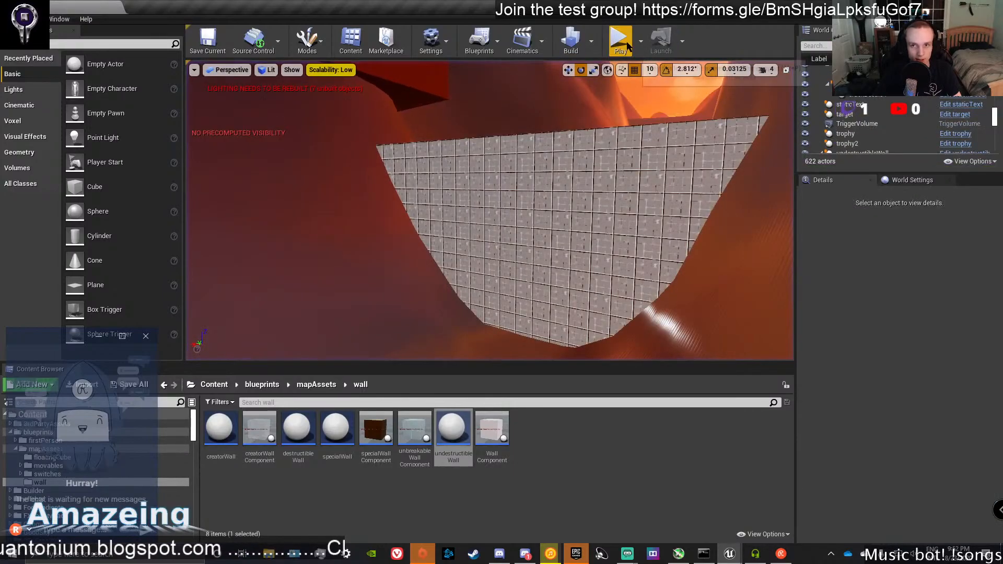
key("alt+p")
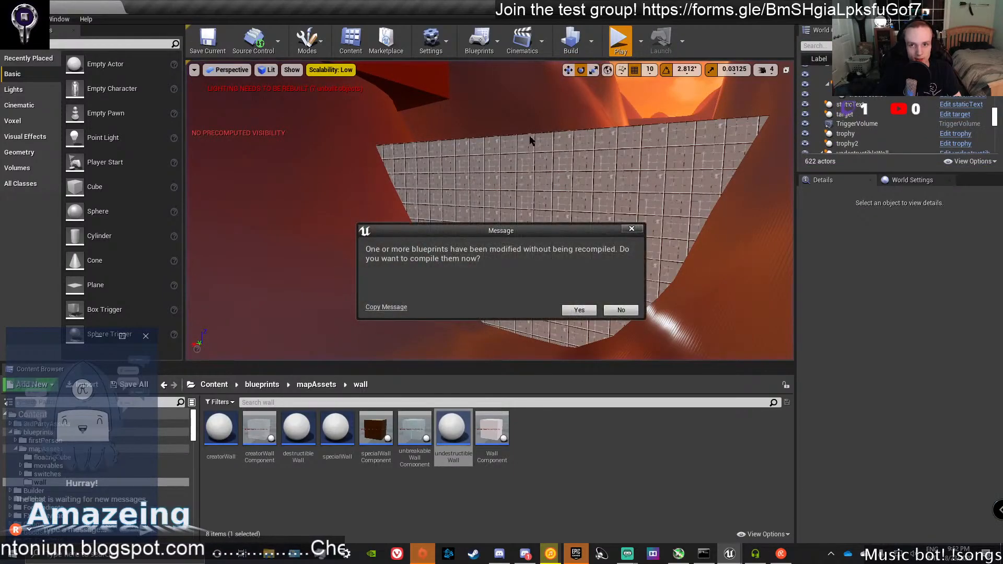
left_click(632, 228)
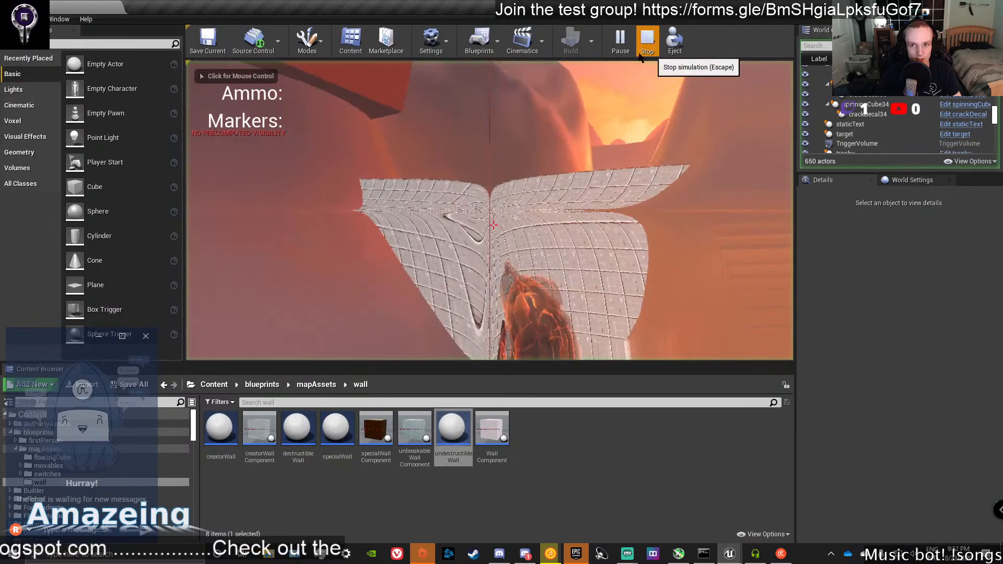
left_click(661, 39)
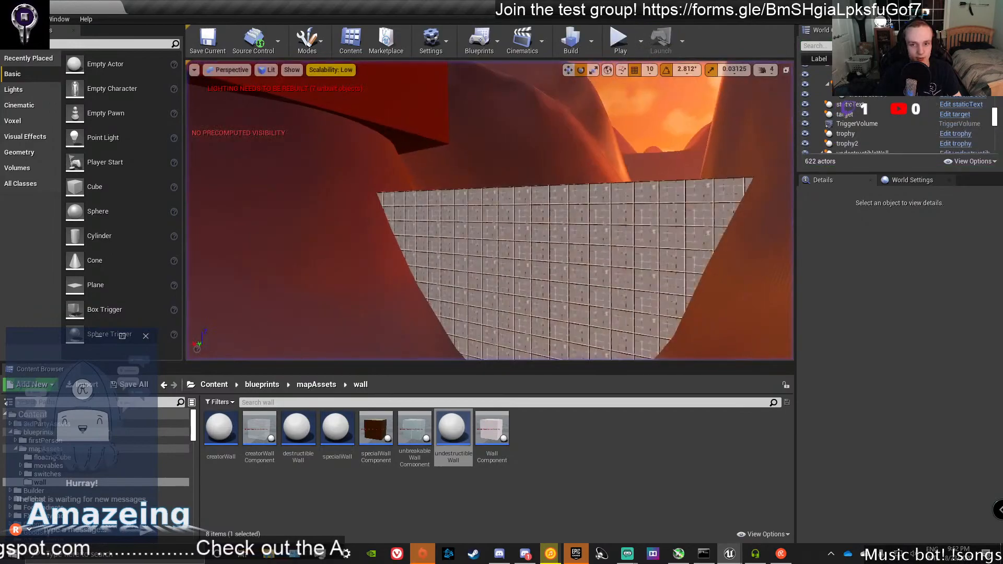
Play the level from in front of the wall with blueprints compiled, pick up ammo, shoot at the target, and stop the game.
right_click_drag(490, 210, 718, 213)
left_click(620, 40)
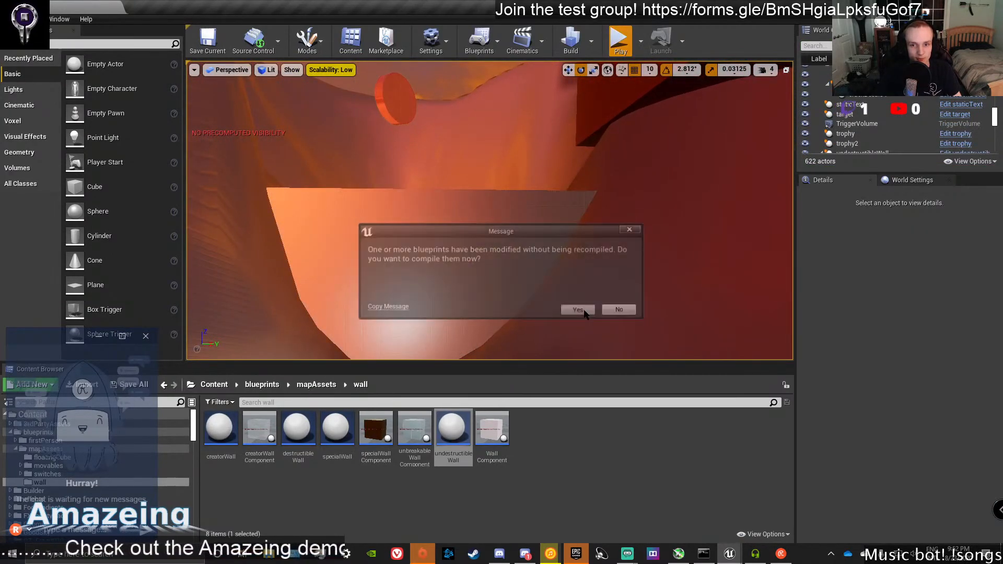
left_click(583, 310)
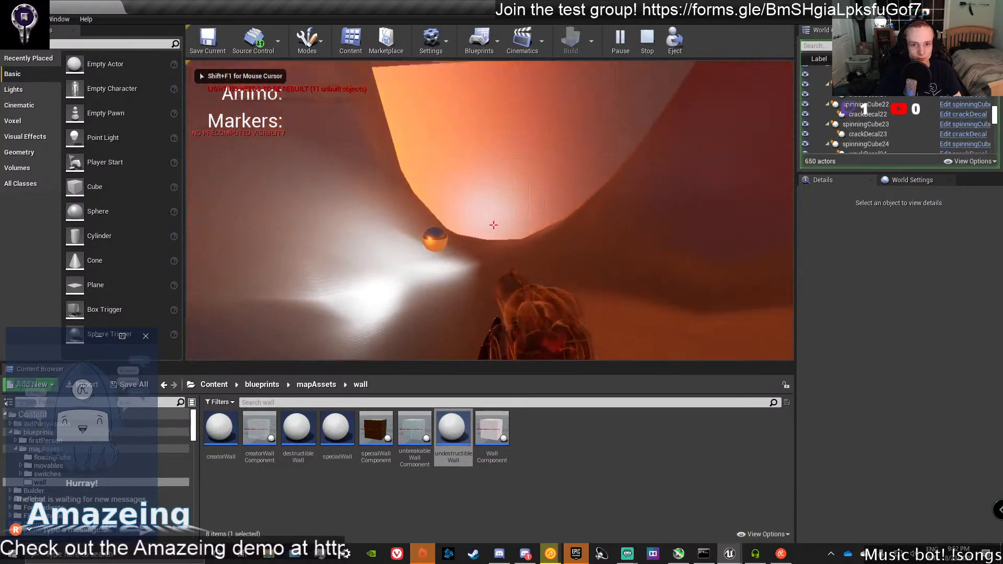
key("w")
left_click(494, 225)
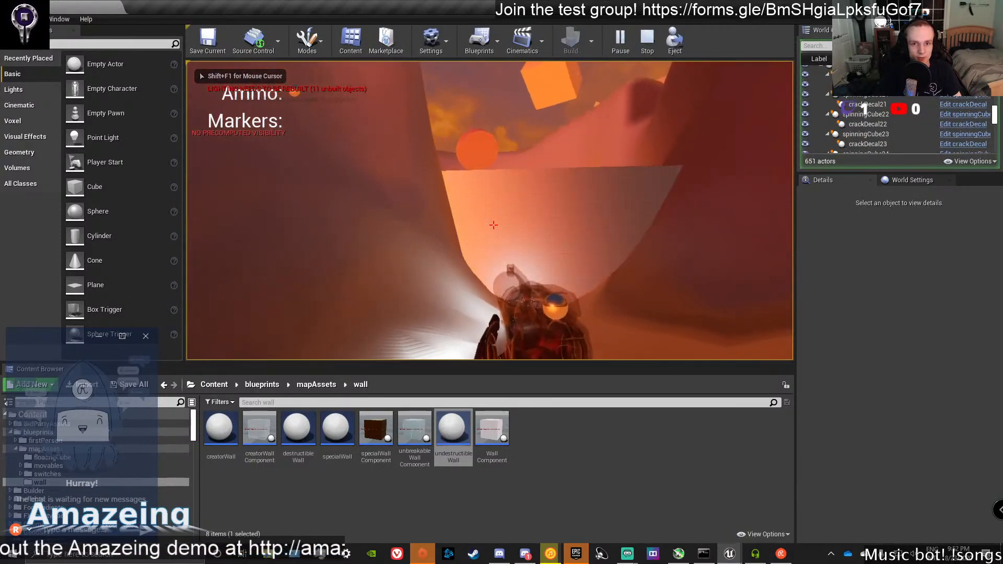
key("s")
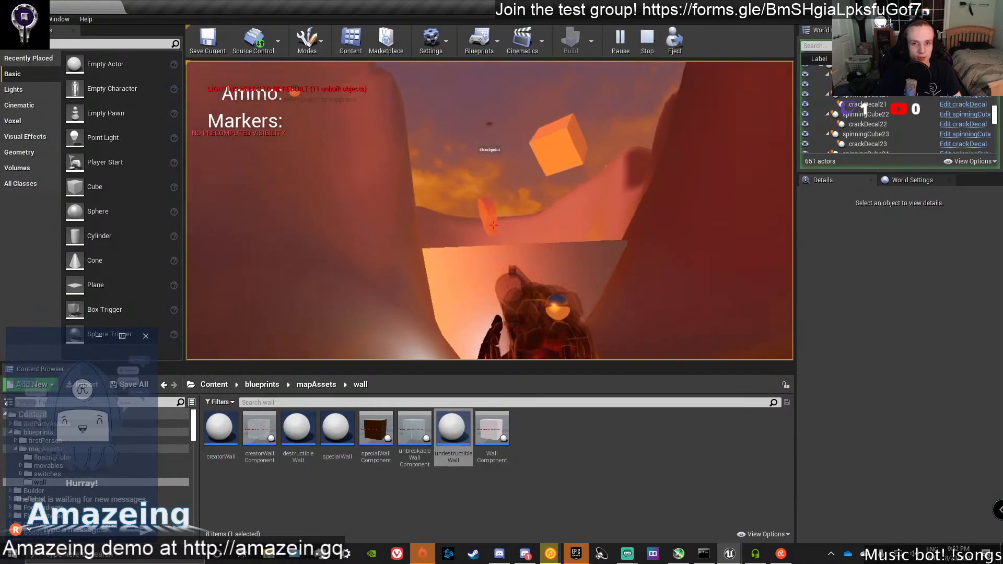
left_click(494, 225)
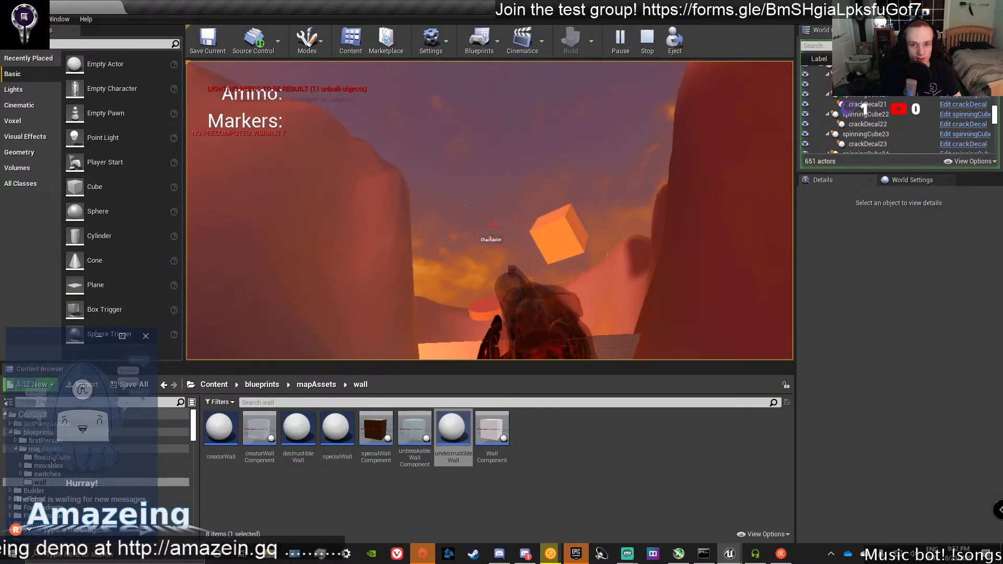
left_click(494, 224)
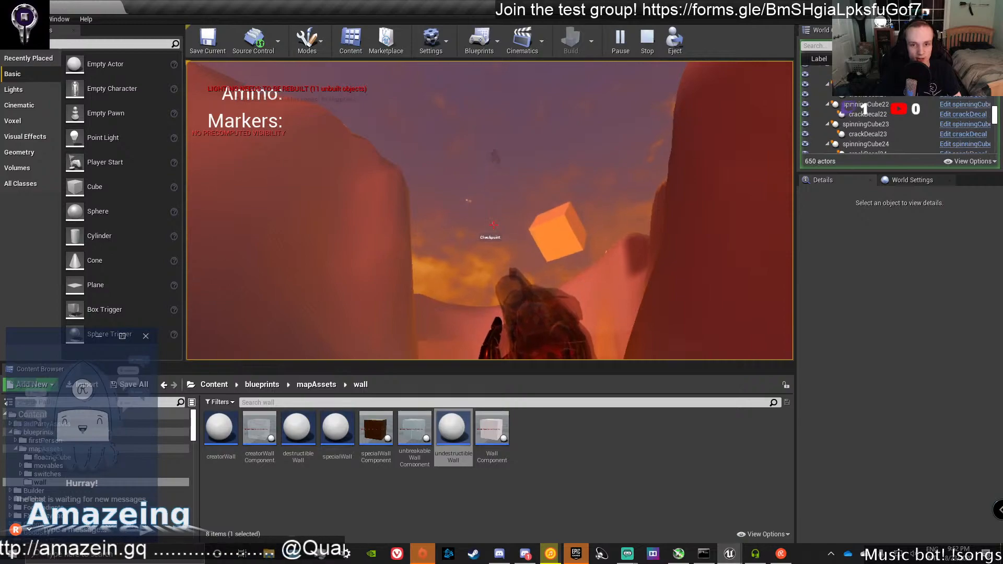
key("Escape")
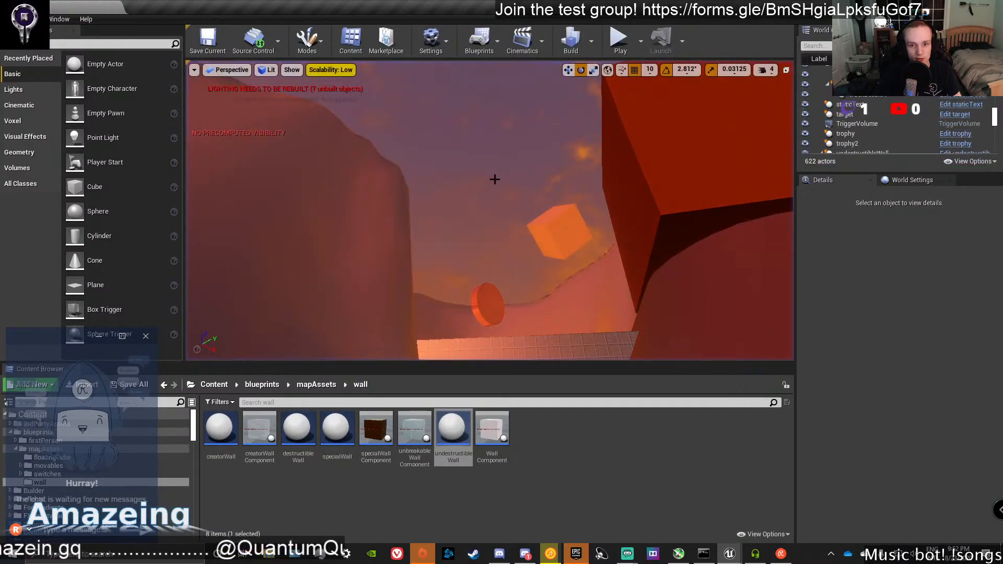
Move the ammo7 pickup to a new spot near the wall, select undestructibleWall8 and save the level.
right_click_drag(494, 179, 473, 197)
left_click(480, 221)
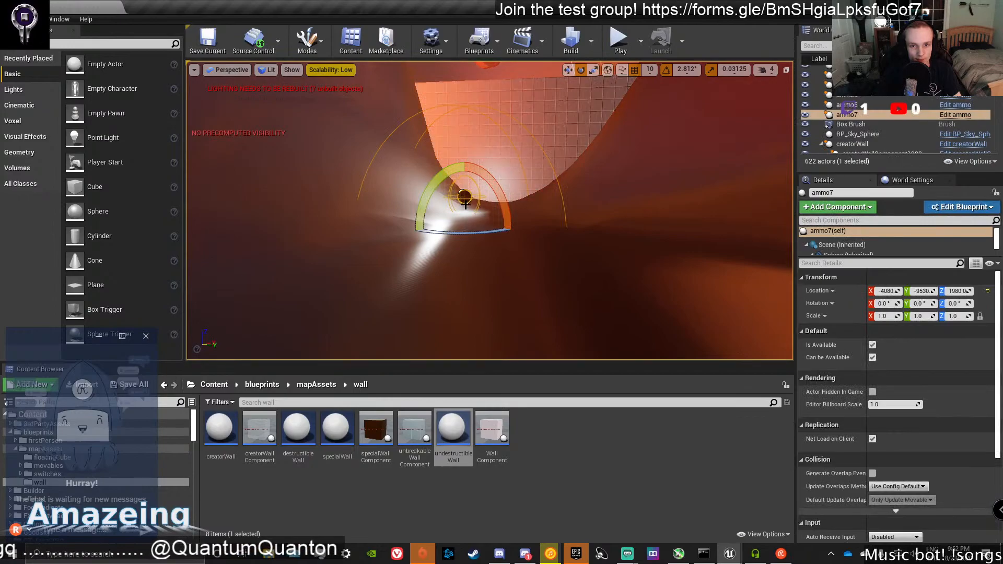
left_click_drag(479, 221, 511, 384)
right_click_drag(558, 234, 517, 319)
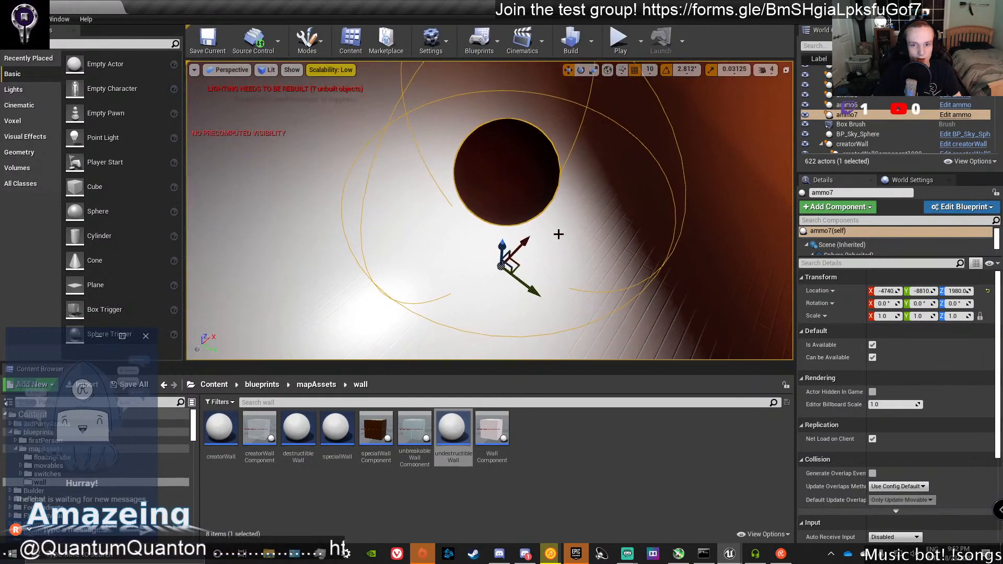
left_click_drag(521, 265, 504, 428)
right_click_drag(504, 313, 528, 226)
left_click(521, 234)
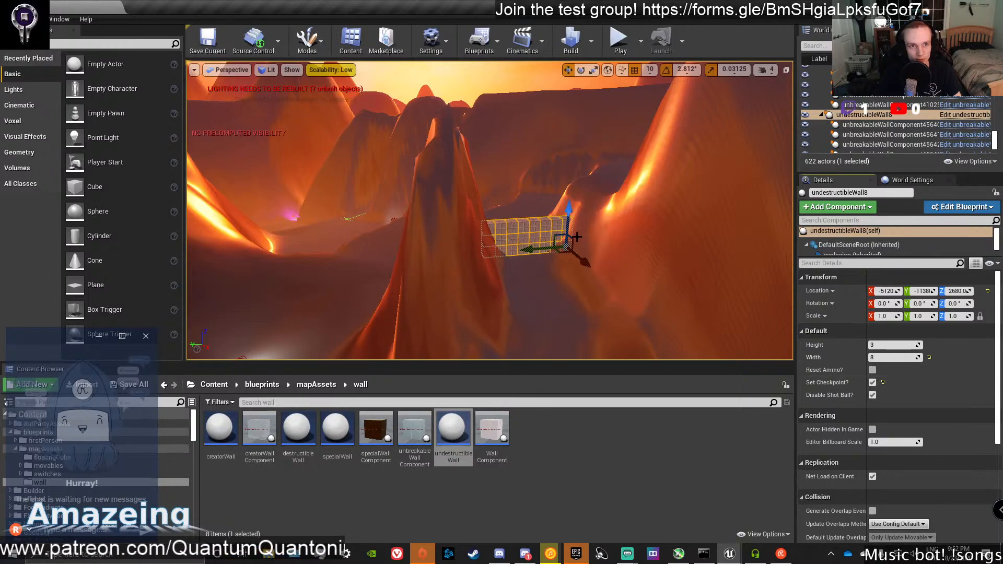
key("ctrl+s")
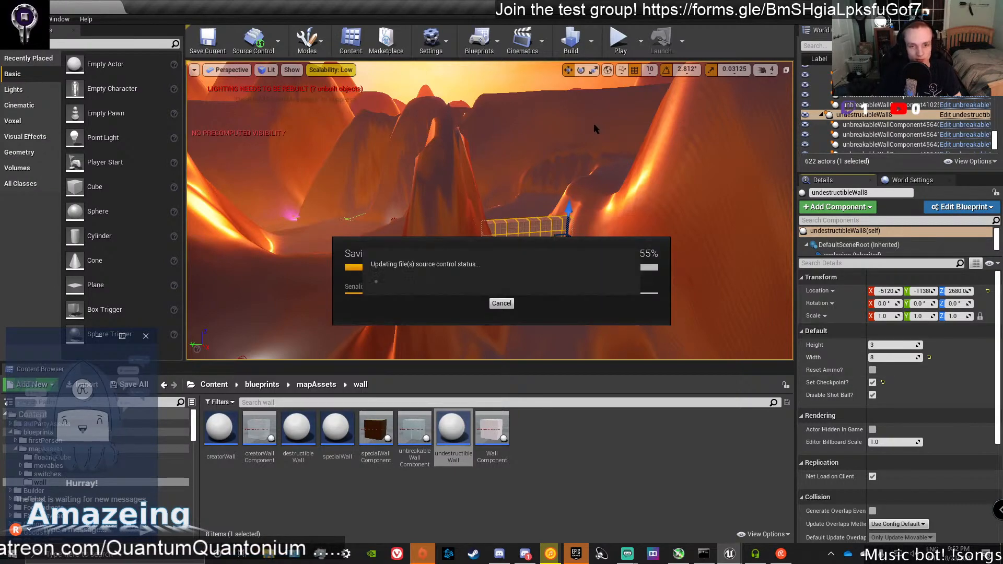
Switch to Discord, check the announcements channel of the QuantumDiscord server, return to direct messages and minimize it.
left_click(524, 554)
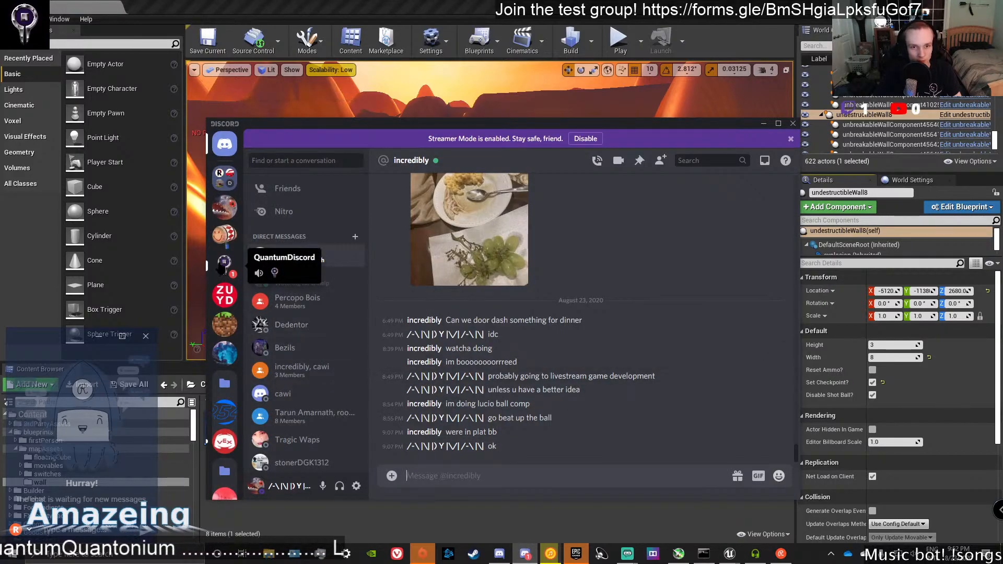
left_click(225, 263)
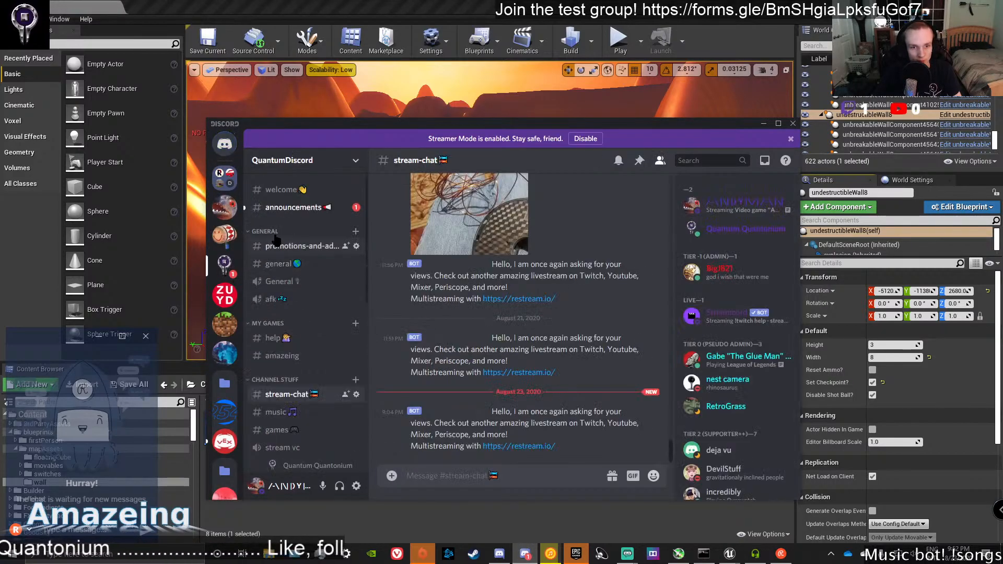
left_click(283, 211)
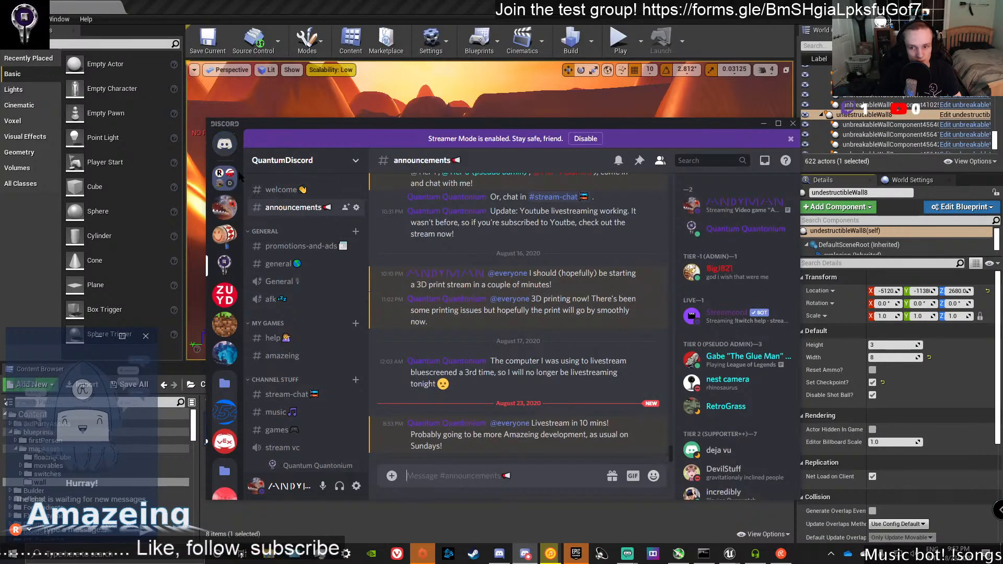
left_click(222, 147)
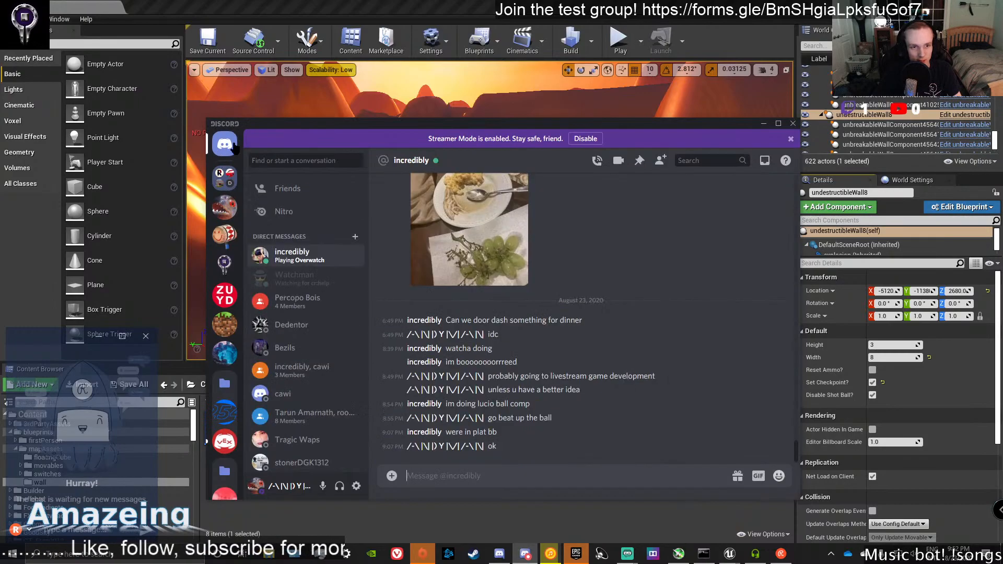
left_click(764, 123)
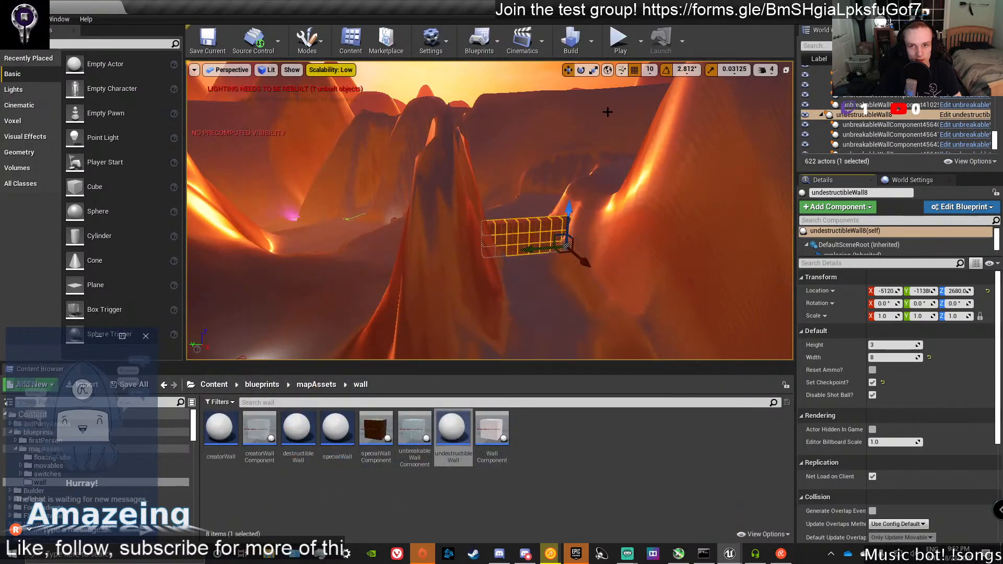
Play the level near the relocated ammo with modified blueprints compiled, collect the ammo, fire at the distant target and stop the game.
key("w")
right_click_drag(490, 210, 694, 228)
left_click(620, 42)
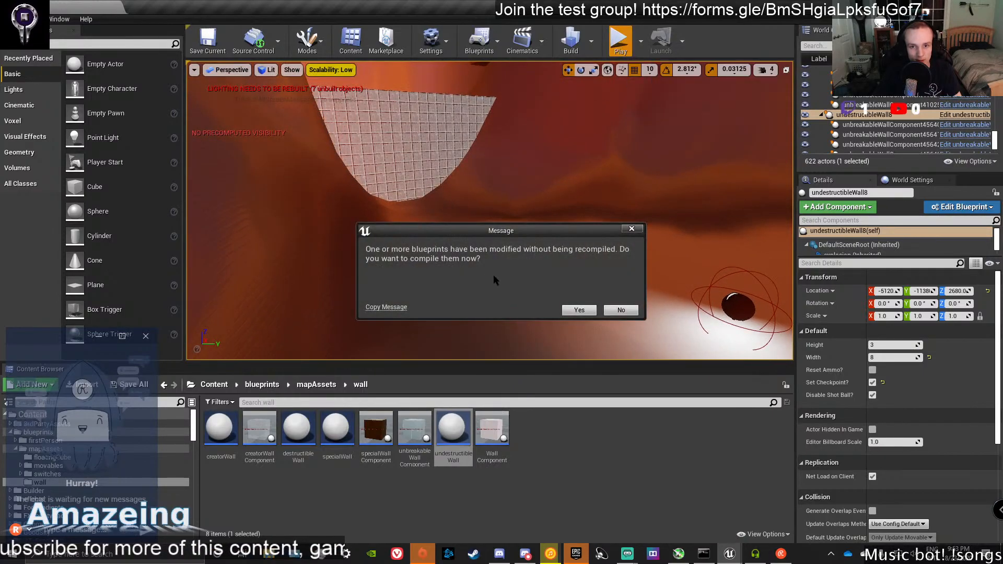
left_click(580, 311)
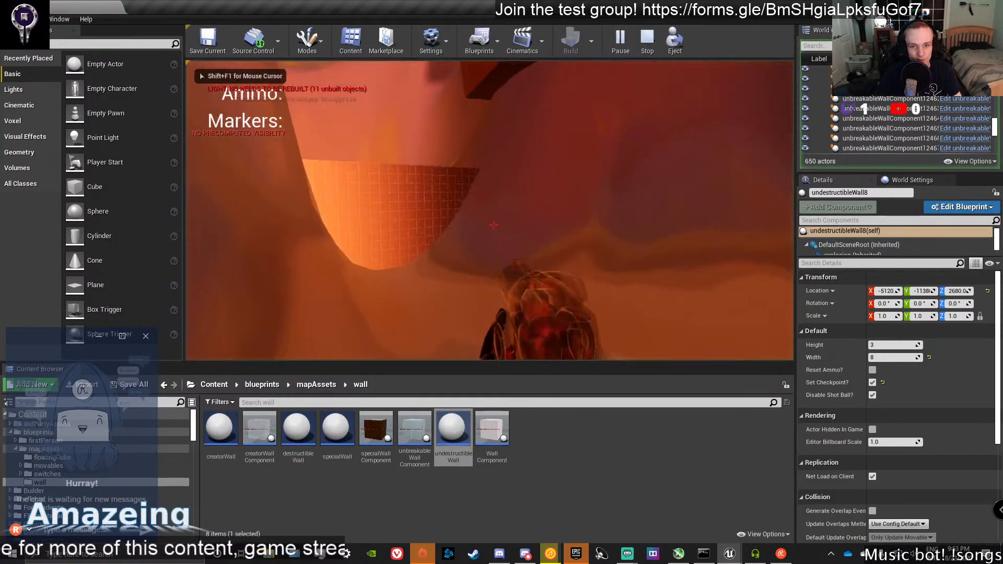
key("w")
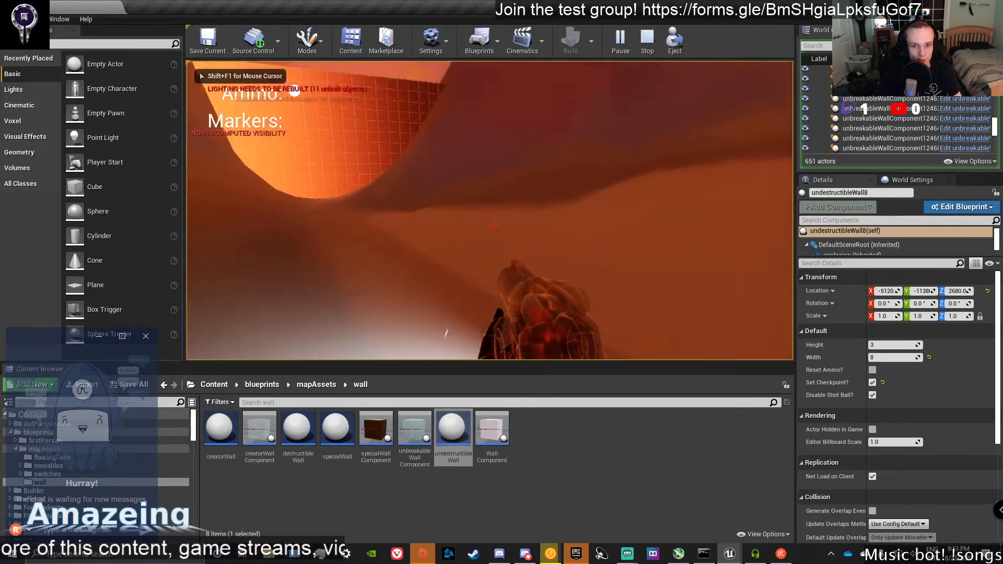
left_click(493, 225)
left_click(493, 225)
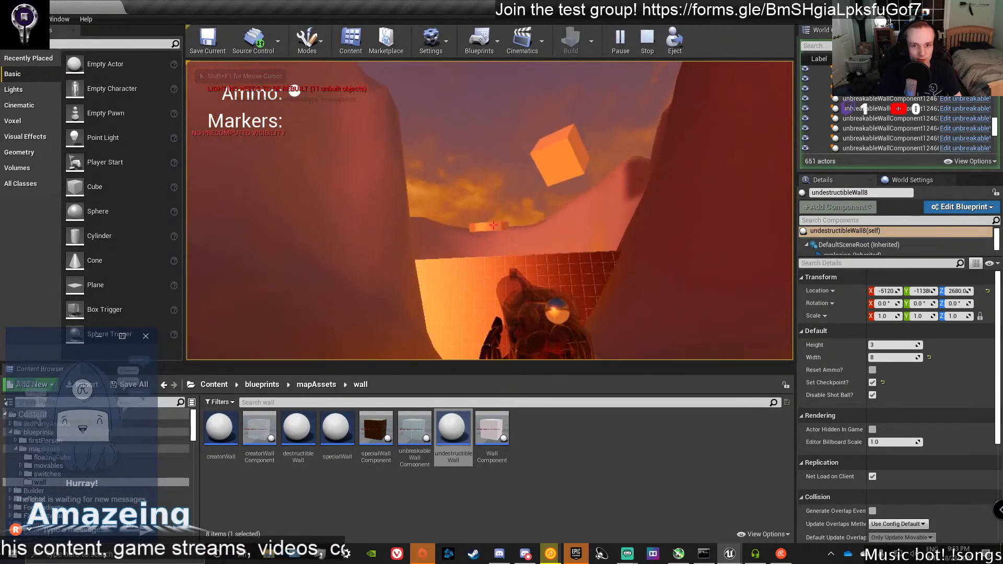
left_click(493, 225)
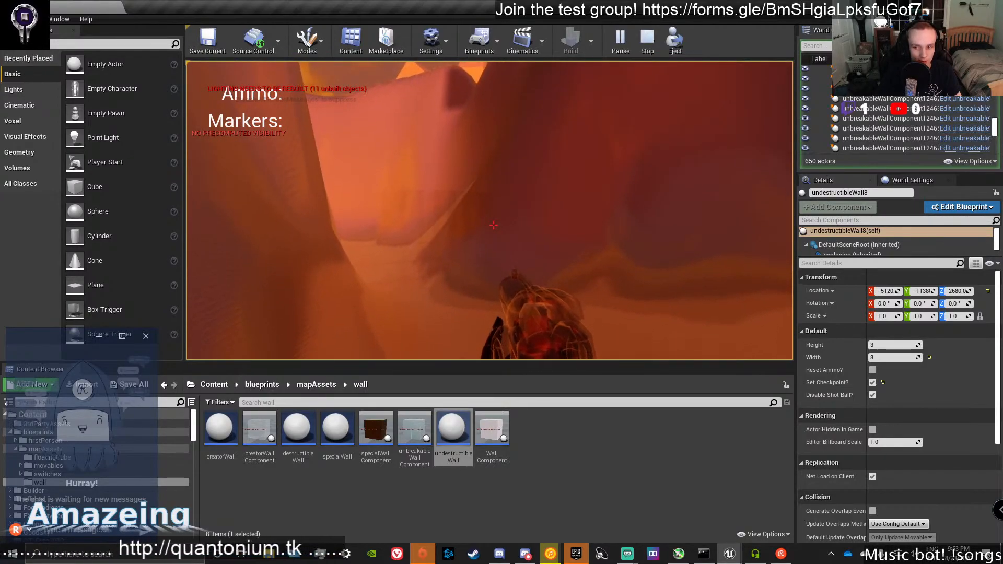
key("Escape")
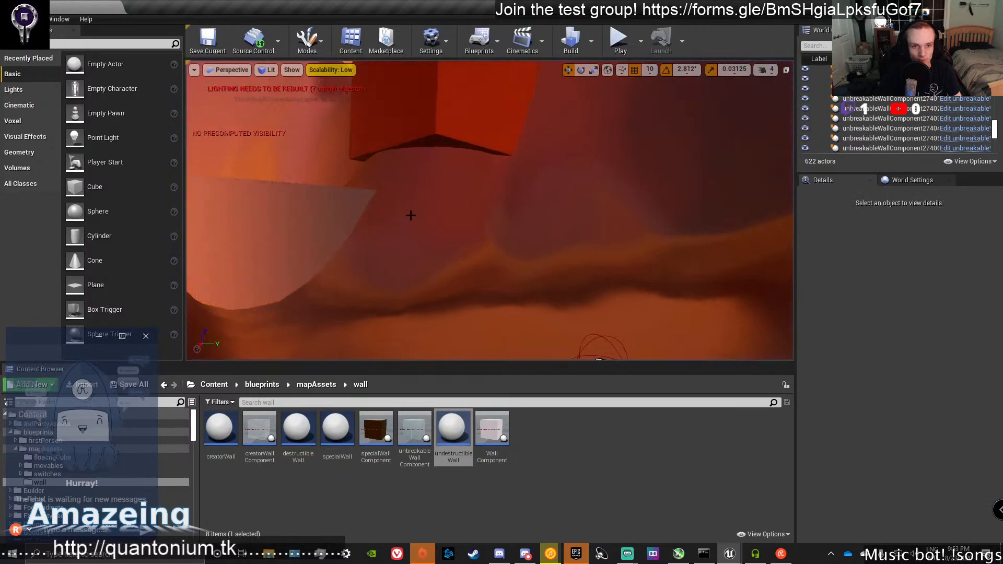
Turn off Set Checkpoint on undestructibleWall8.
right_click_drag(411, 215, 352, 190)
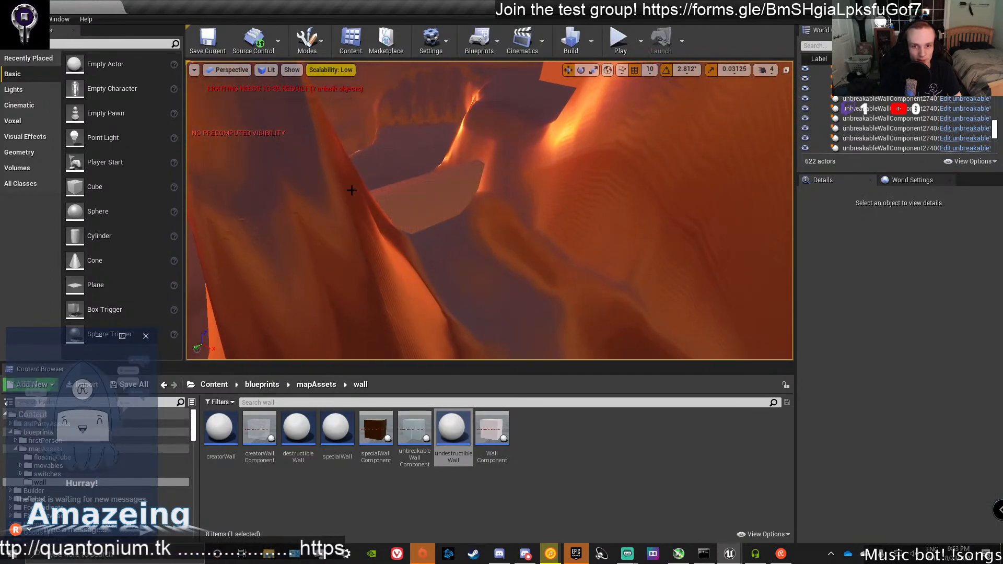
left_click(412, 204)
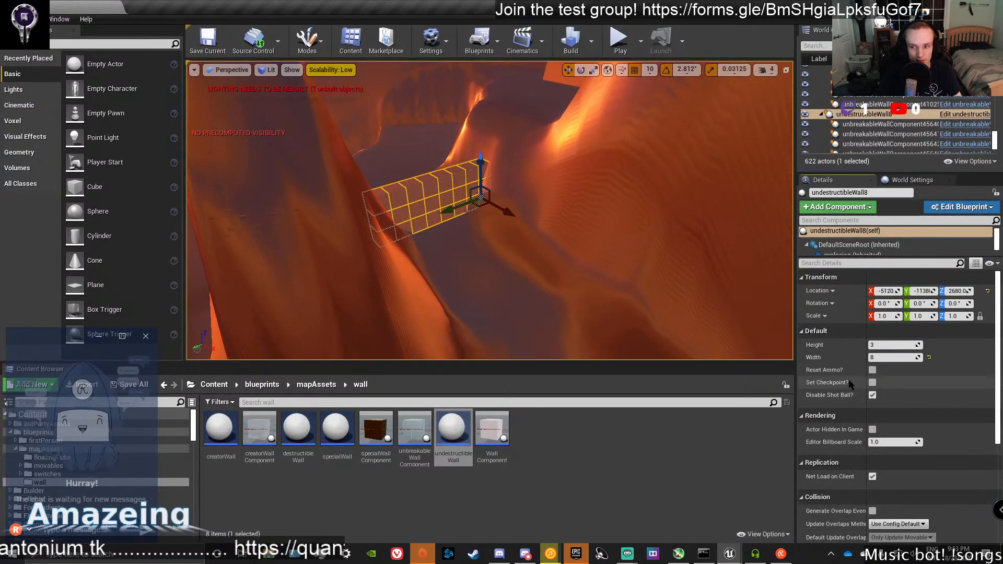
Open the blueprint of the placed target, add a Boolean variable named setCheckpoint and compile.
right_click_drag(679, 251, 632, 278)
left_click(568, 142)
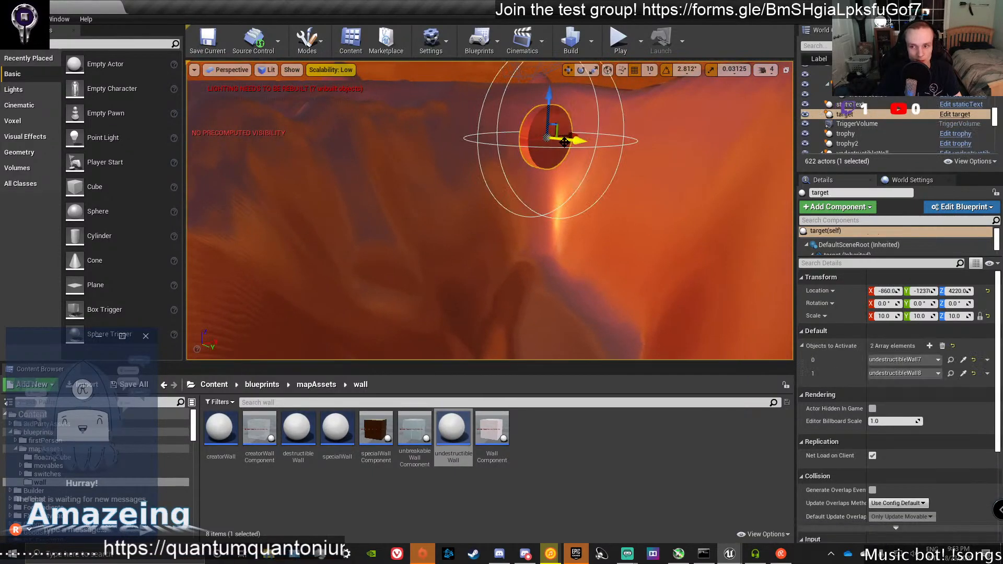
left_click(954, 114)
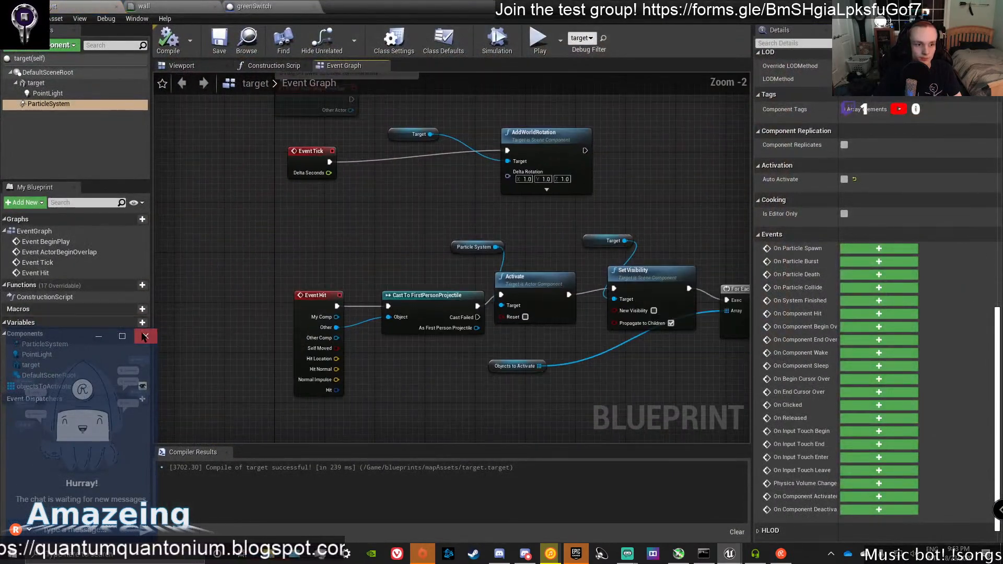
left_click(137, 323)
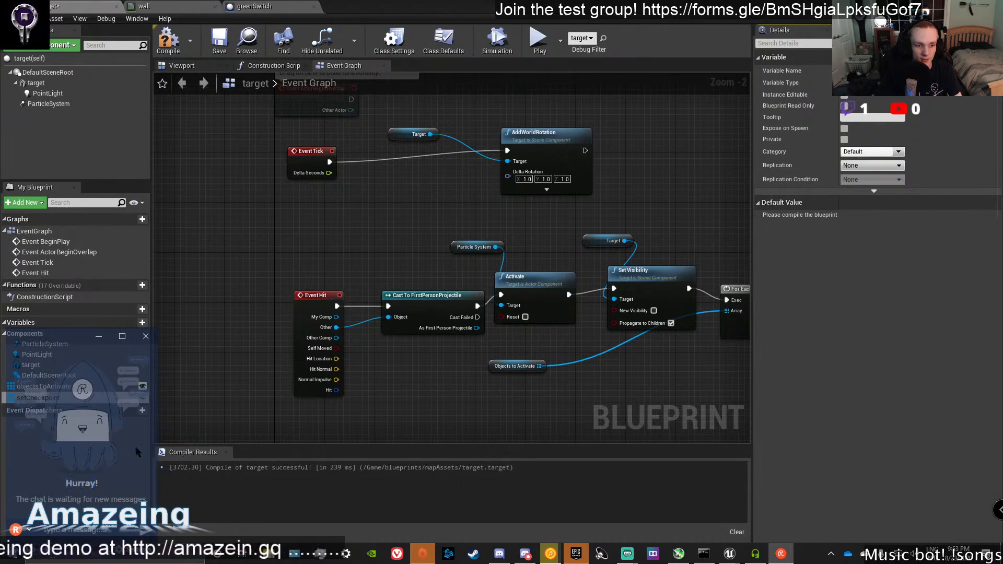
left_click(871, 84)
left_click(775, 108)
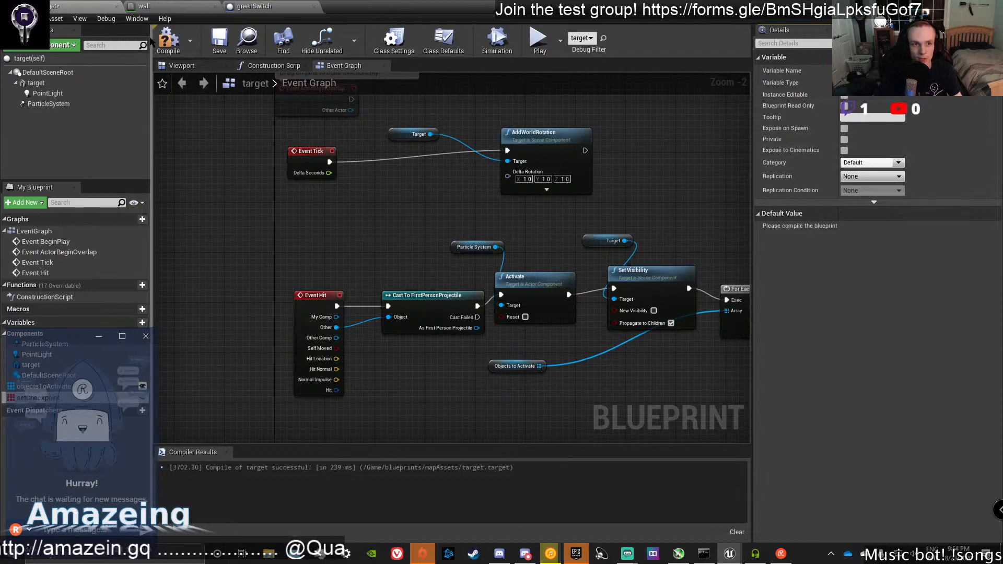
left_click(170, 48)
Make setCheckpoint a single Boolean and shift the For Each Loop and Force Destroy nodes further from Set Visibility.
right_click_drag(620, 196, 408, 126)
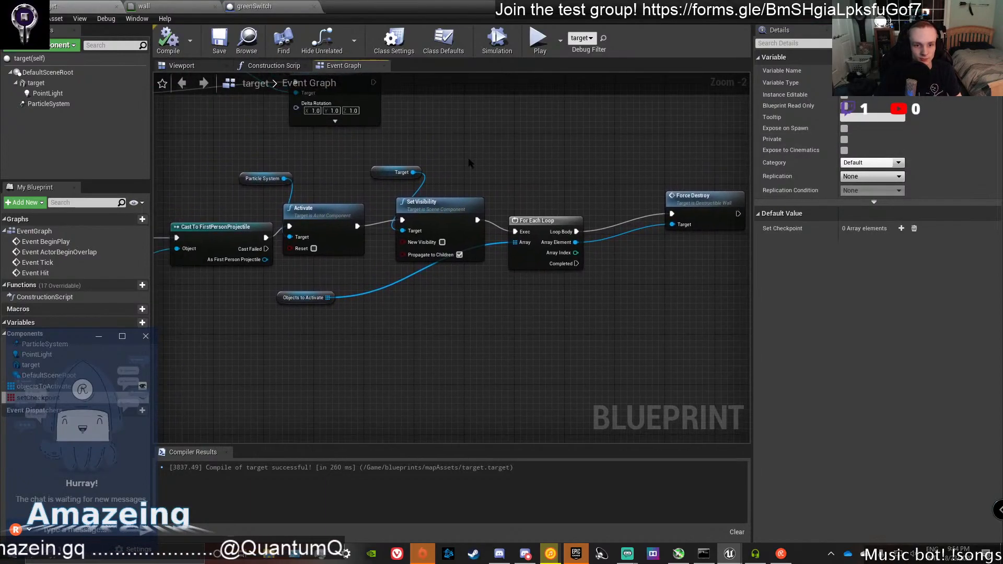
right_click_drag(489, 204, 415, 222)
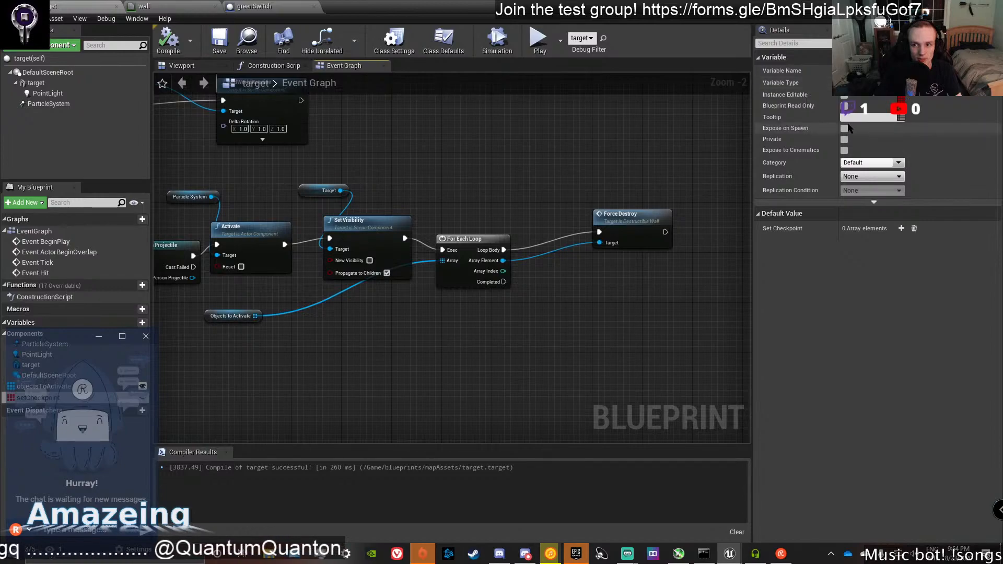
left_click_drag(460, 240, 515, 226)
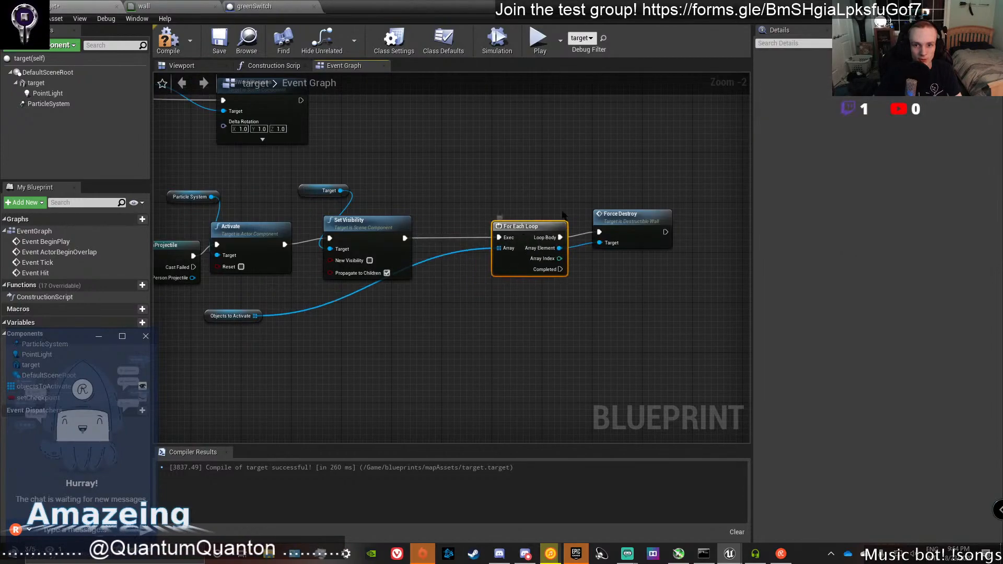
left_click_drag(652, 218, 689, 225)
left_click_drag(522, 226, 554, 220)
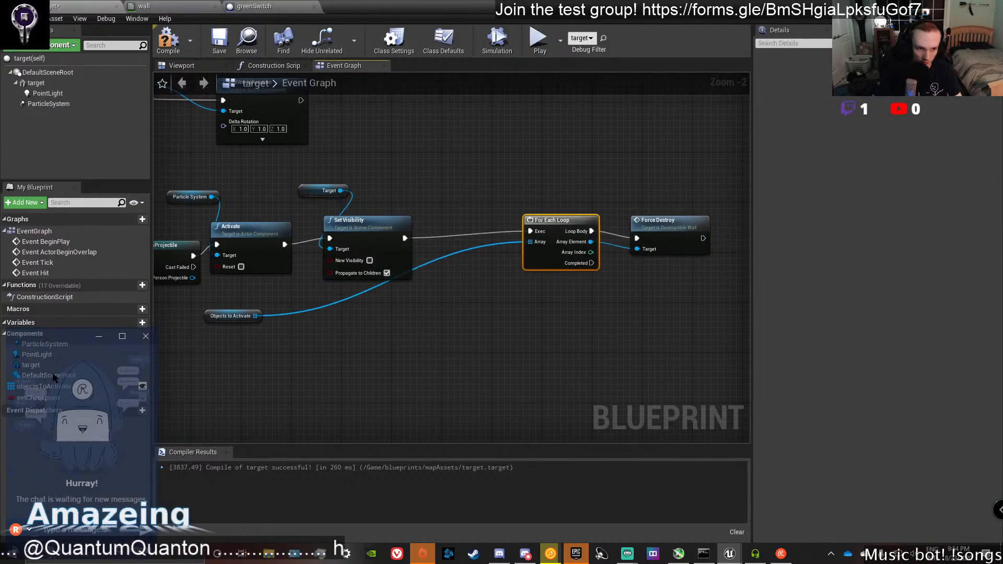
Place a getter for the setCheckpoint variable in the event graph below the For Each Loop.
left_click(46, 398)
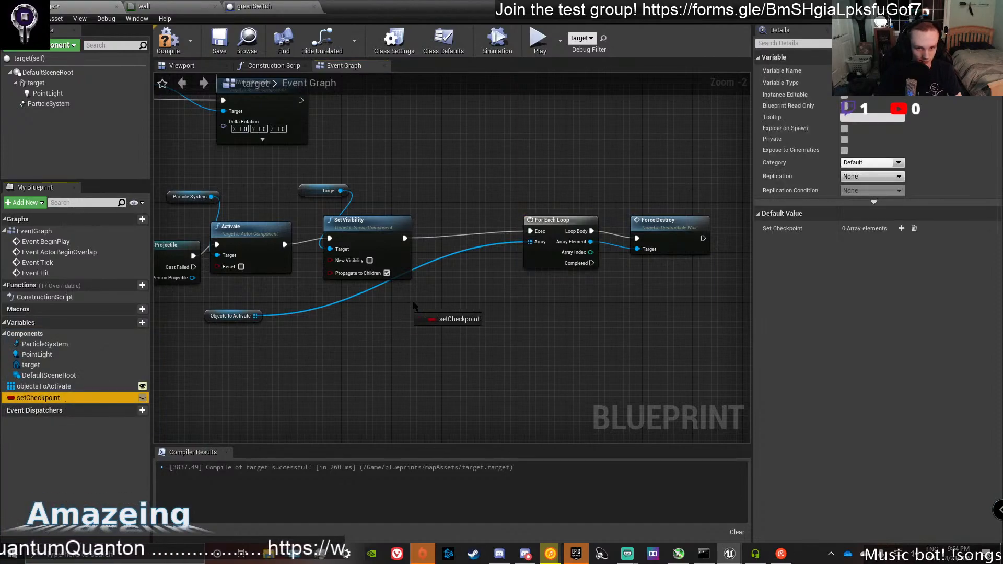
left_click_drag(413, 305, 415, 300)
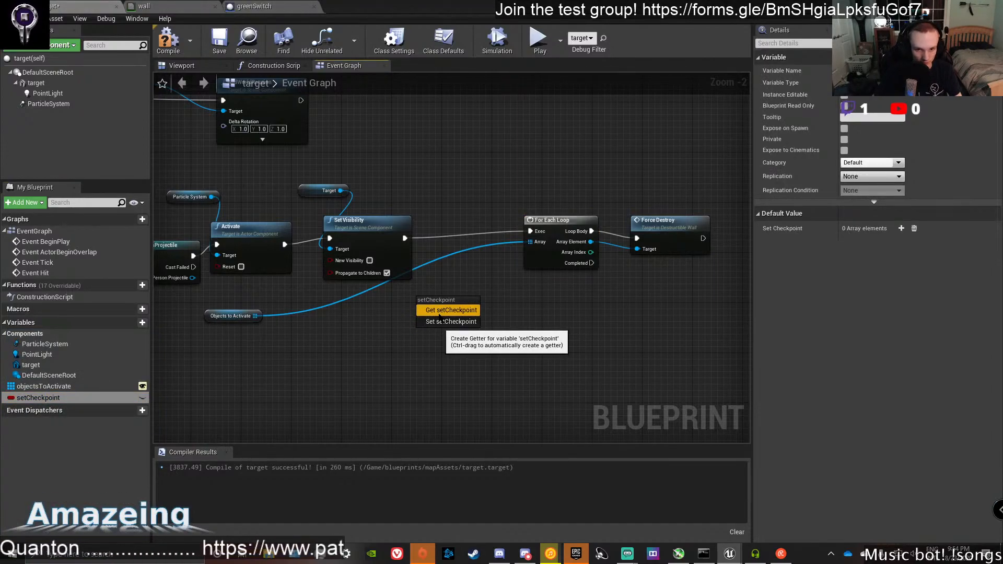
left_click(441, 314)
left_click(780, 554)
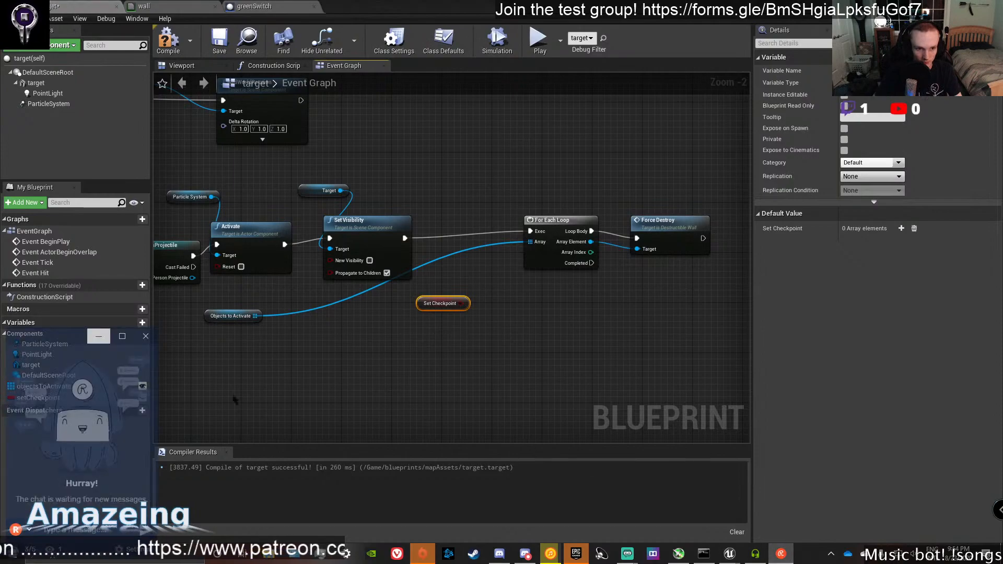
left_click(463, 278)
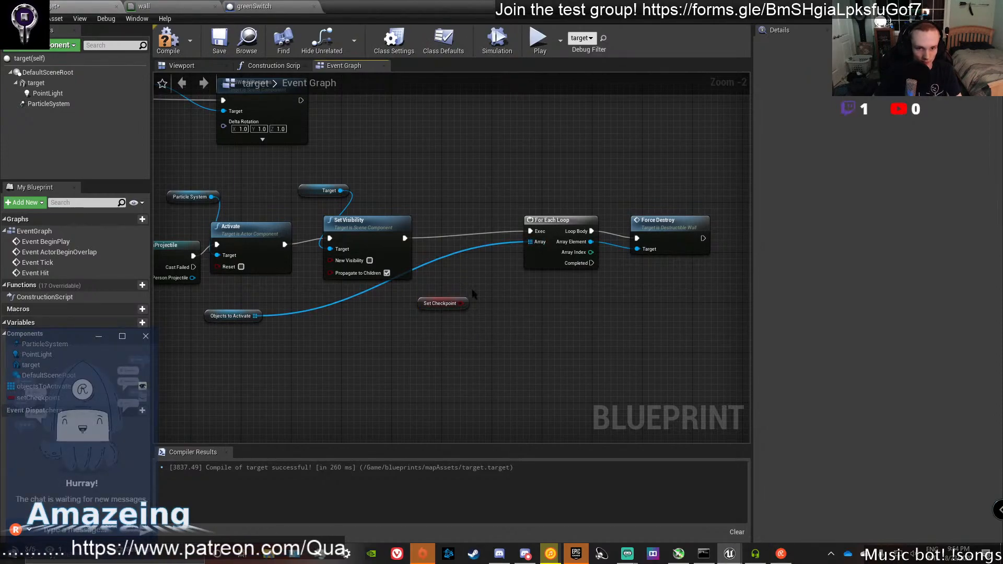
Feed setCheckpoint into a Branch run from the For Each Loop's Completed output, and reconnect Set Visibility to the loop's Exec input.
left_click_drag(461, 304, 521, 353)
left_click_drag(518, 341, 450, 283)
left_click_drag(404, 238, 404, 239)
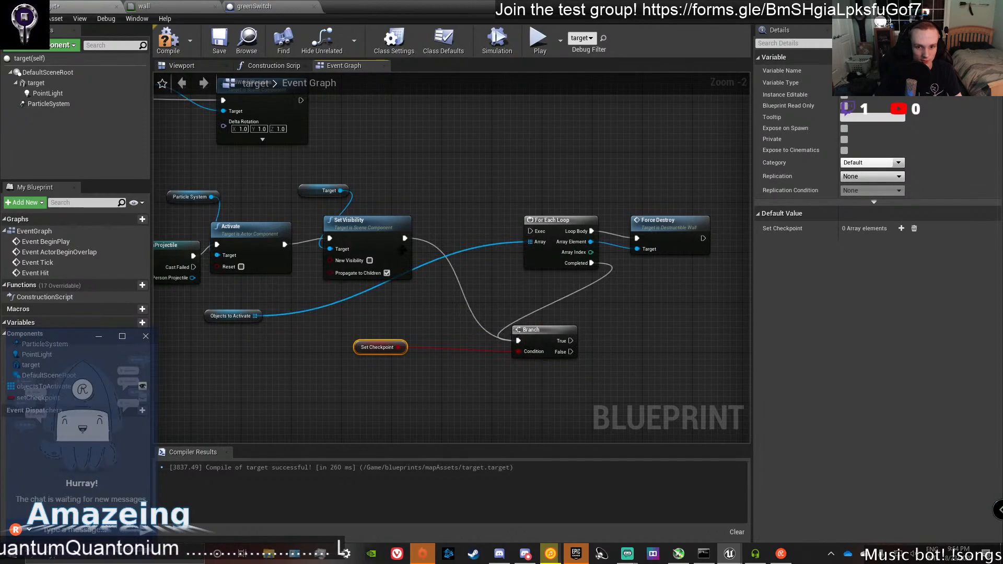
left_click_drag(556, 228, 536, 229)
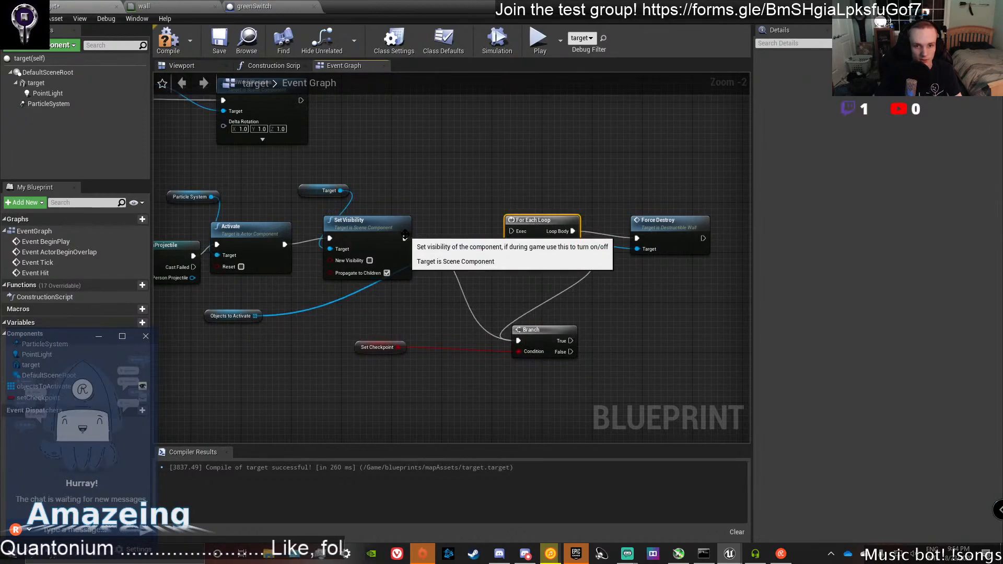
left_click_drag(404, 238, 510, 236)
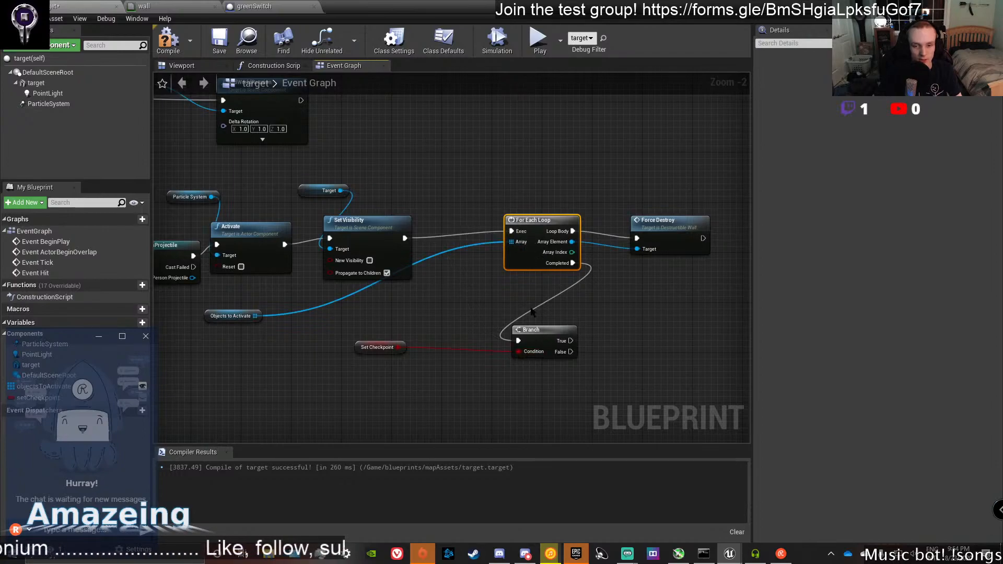
Add a Get Player Character node in the event graph below the Branch.
right_click_drag(444, 296, 332, 264)
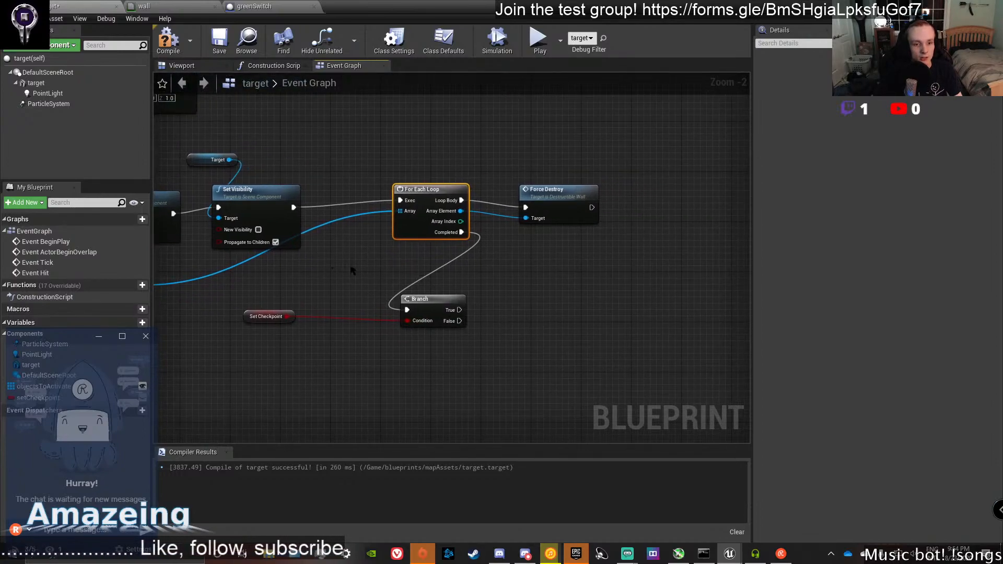
right_click(377, 381)
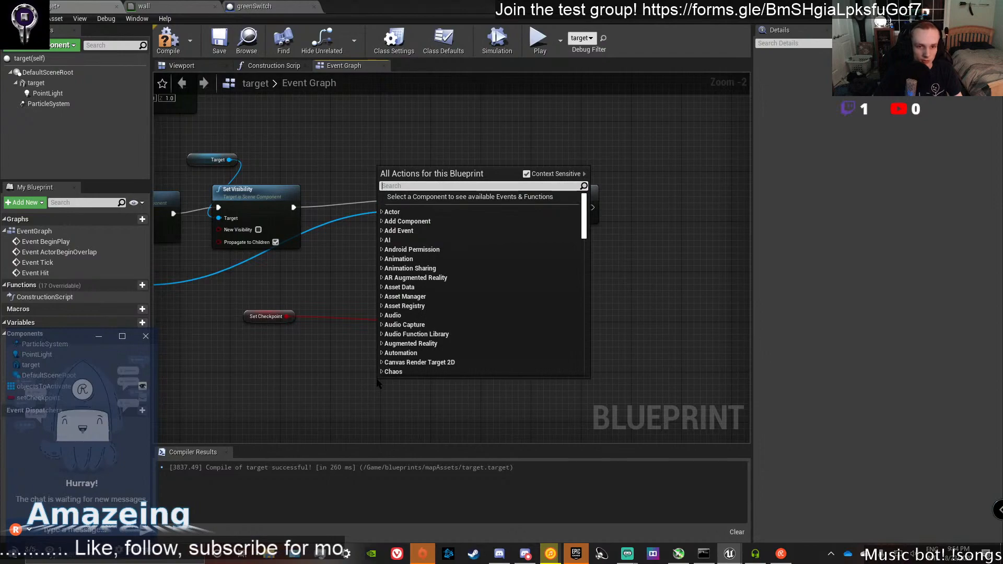
type("get")
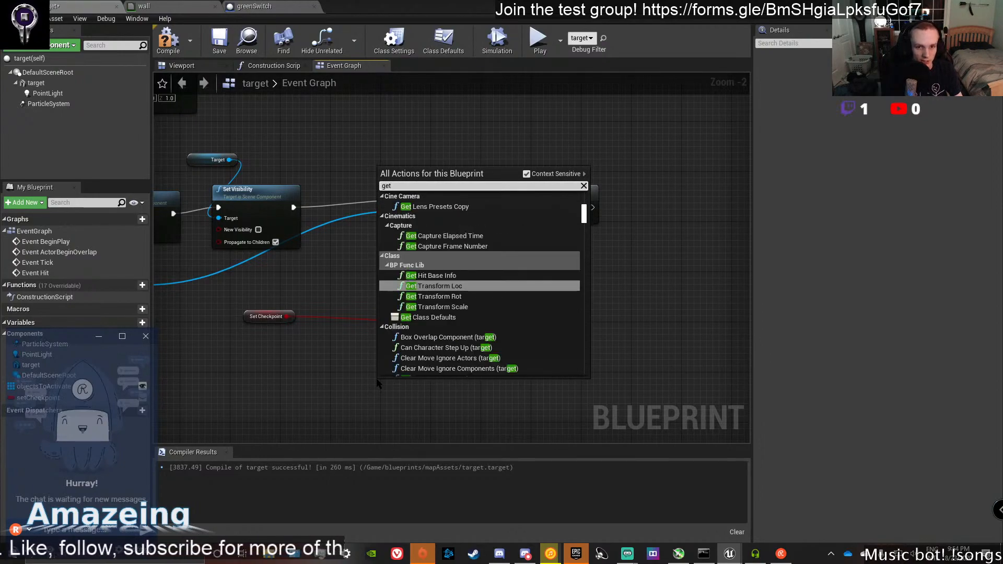
type(" player chara")
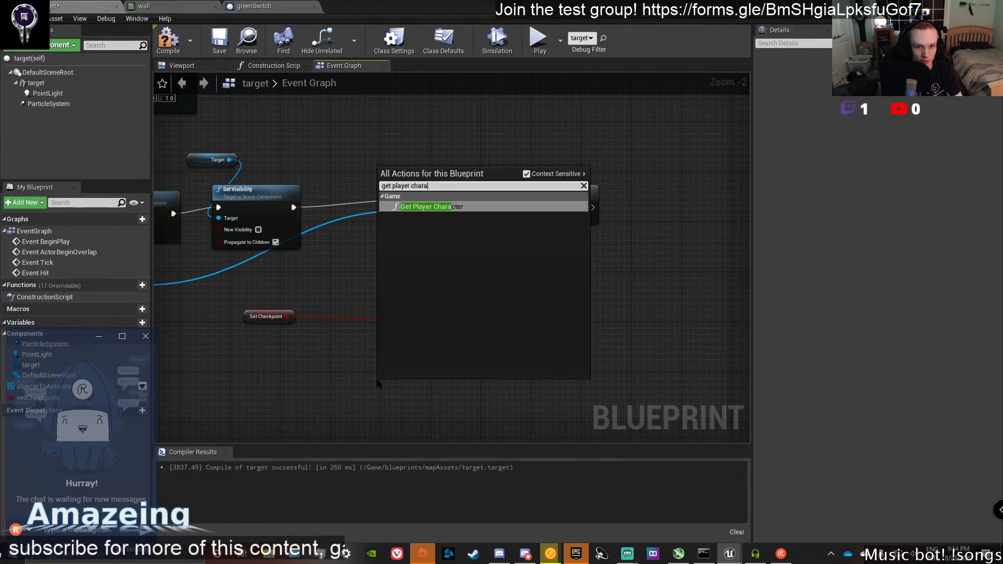
key("Return")
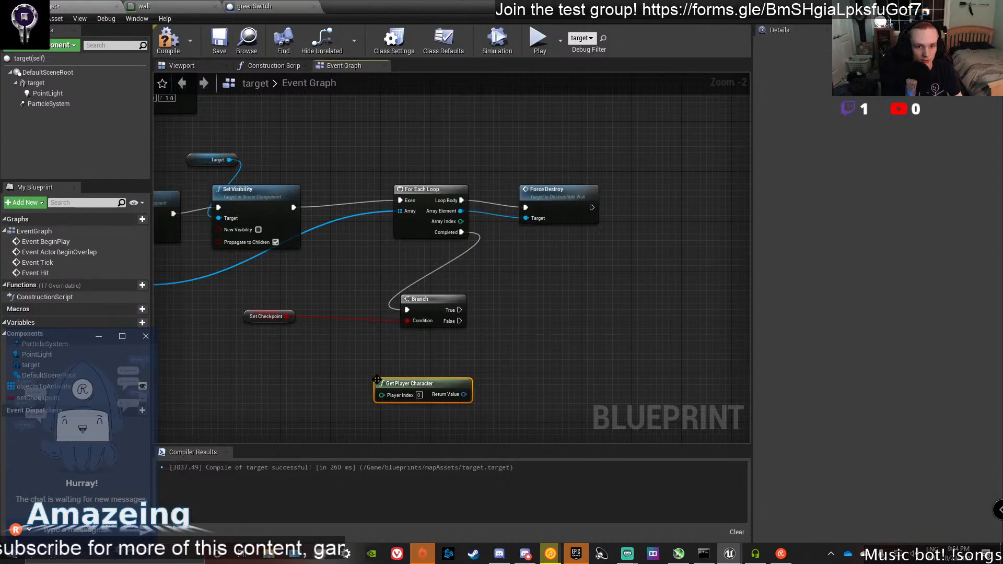
Cast the player character's Return Value to FirstPersonCharacter, convert it to a pure cast and shift the cast node slightly.
left_click_drag(464, 395, 502, 373)
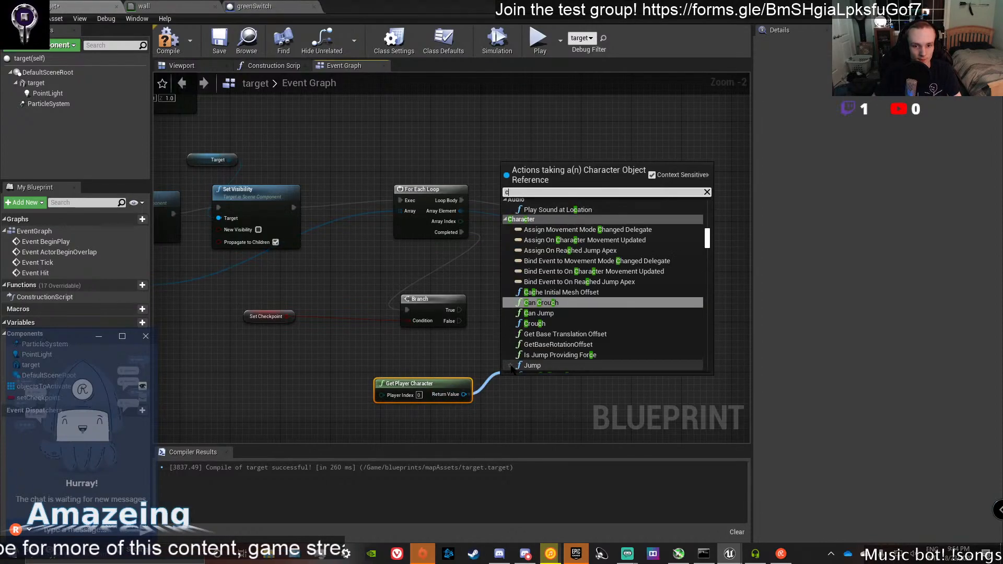
type("cast to")
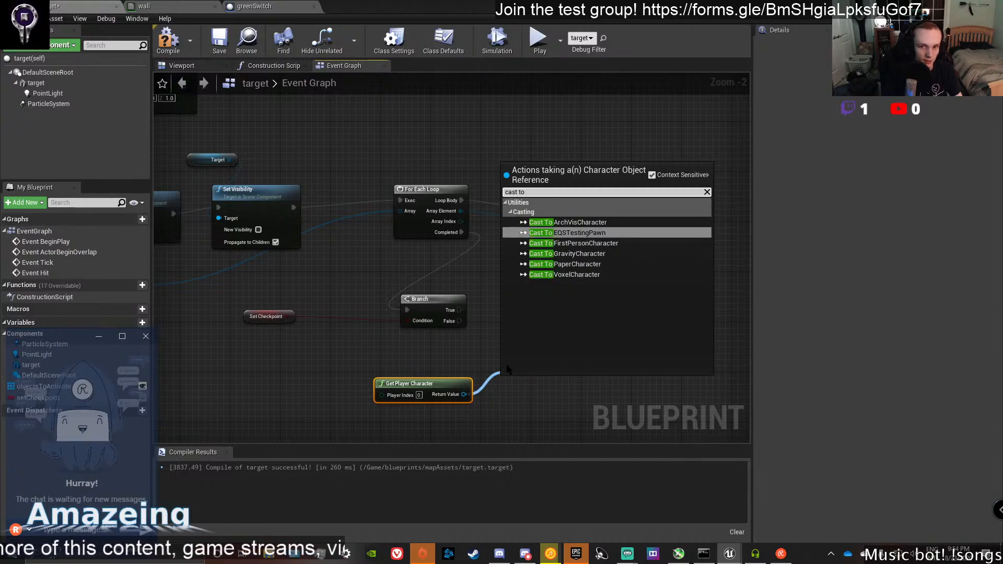
left_click(580, 243)
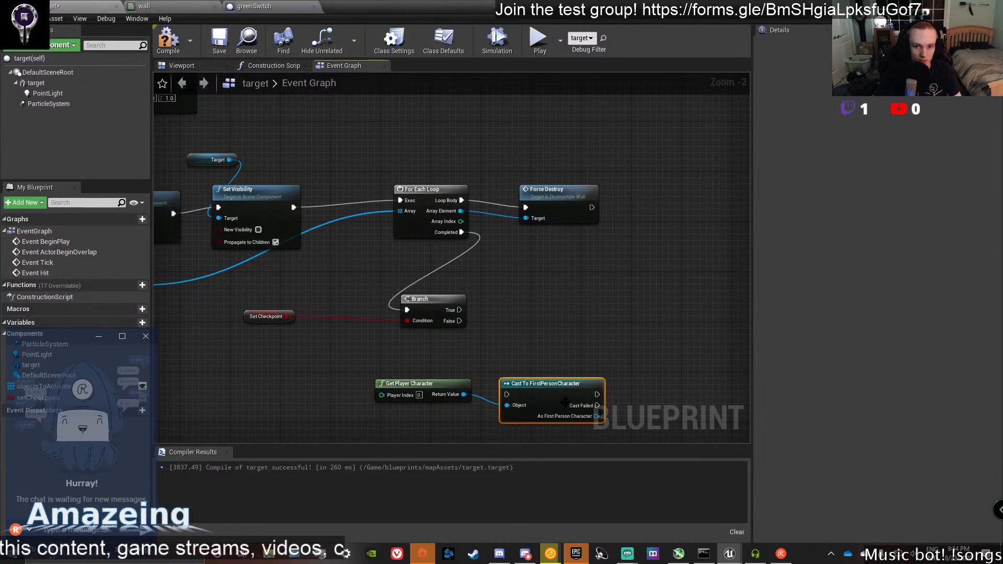
right_click(564, 388)
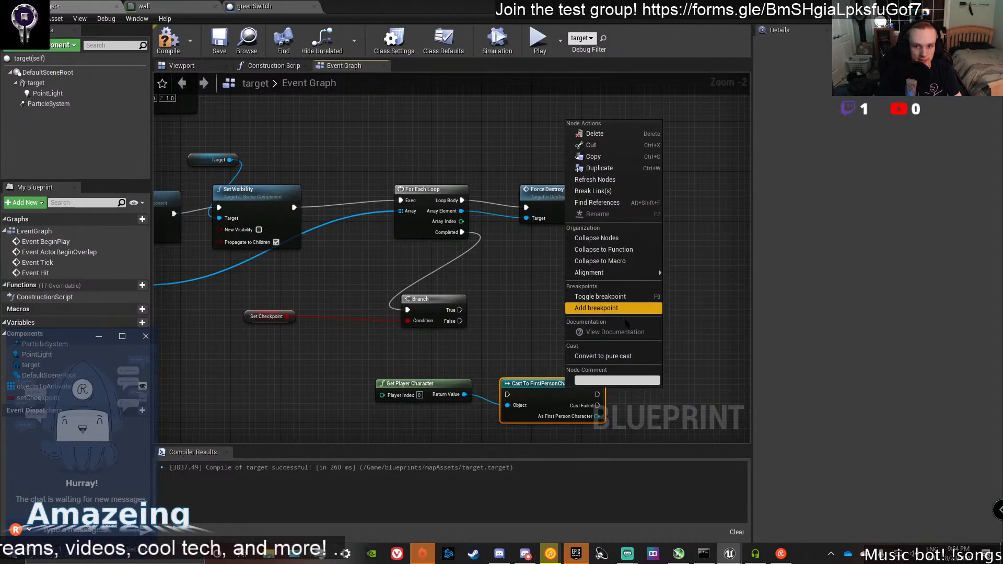
left_click(606, 356)
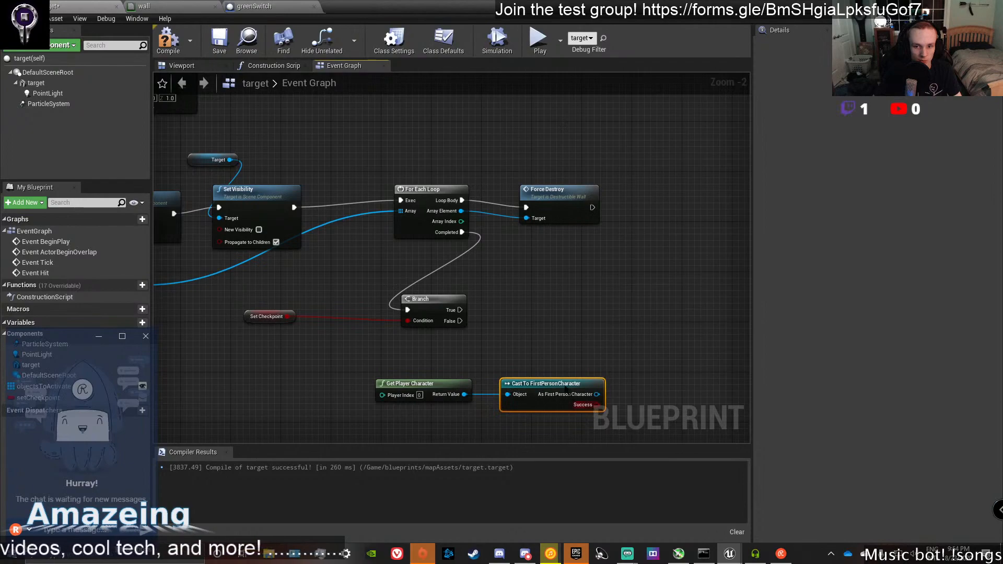
left_click_drag(565, 388, 576, 368)
Add a Move Checkpoint call from the cast's As First Person Character output.
left_click_drag(622, 320, 621, 321)
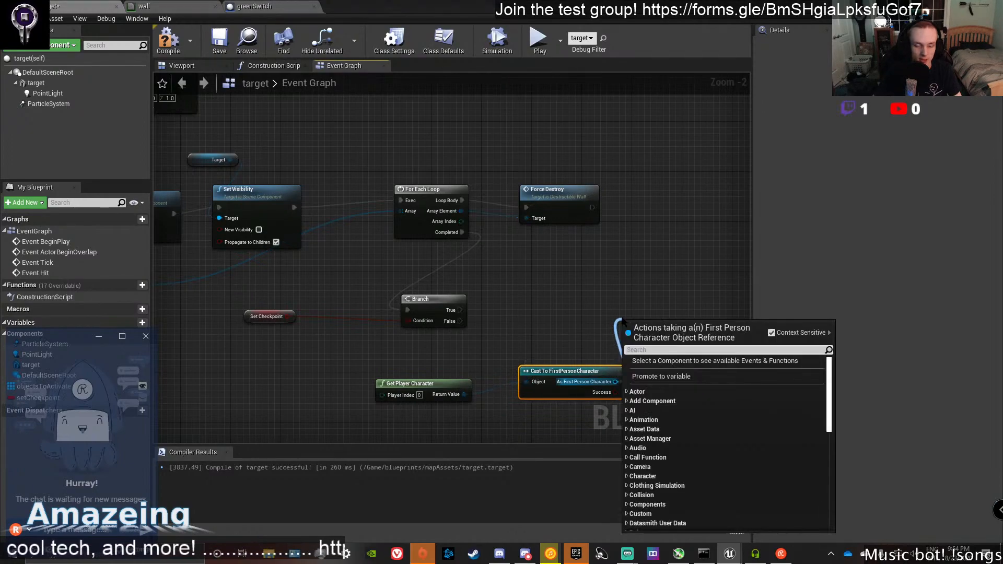
type("set")
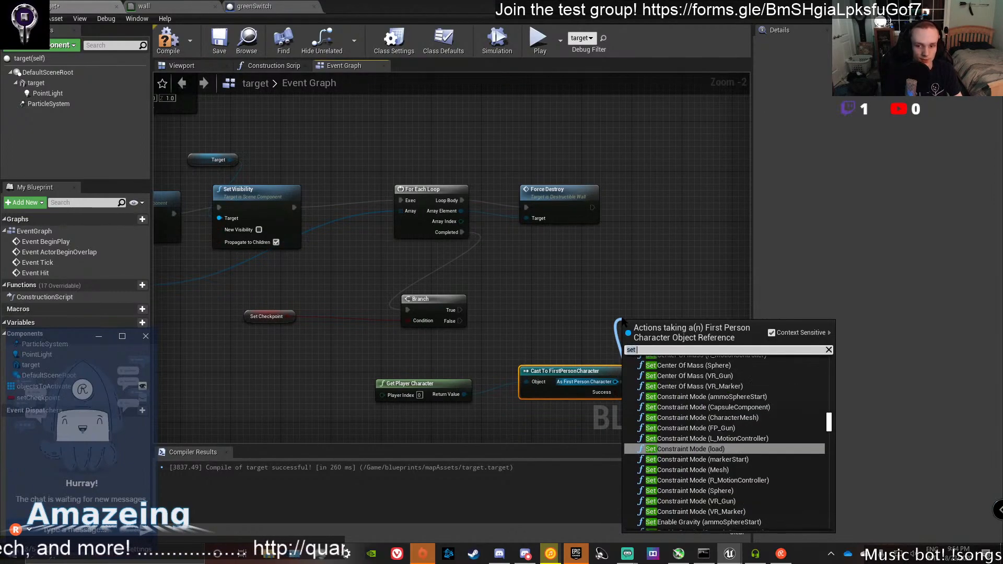
key("BackSpace")
key("BackSpace")
key("BackSpace")
type("move")
key("Return")
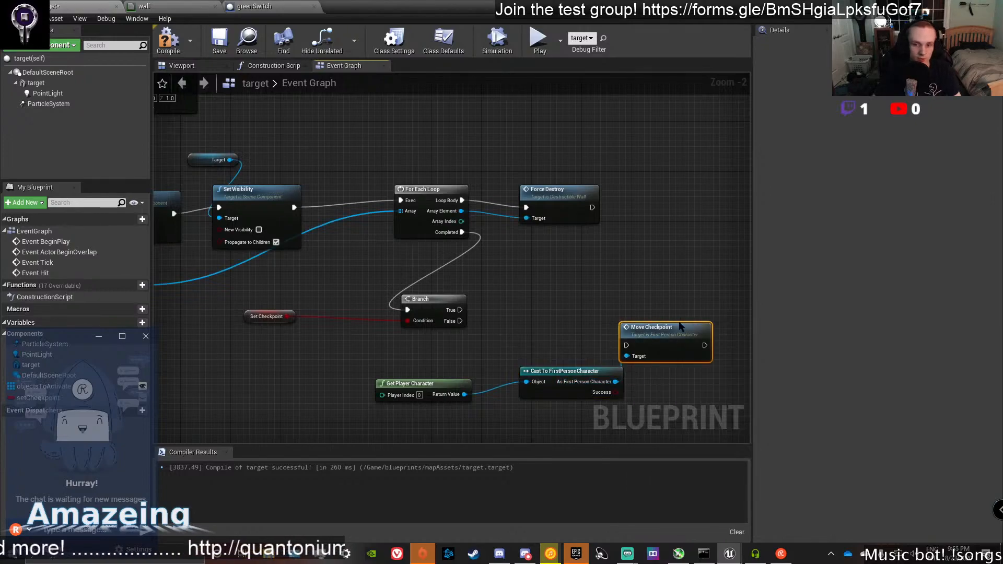
Run Move Checkpoint from the Branch's True output, then compile and save the target blueprint.
left_click_drag(651, 325, 657, 313)
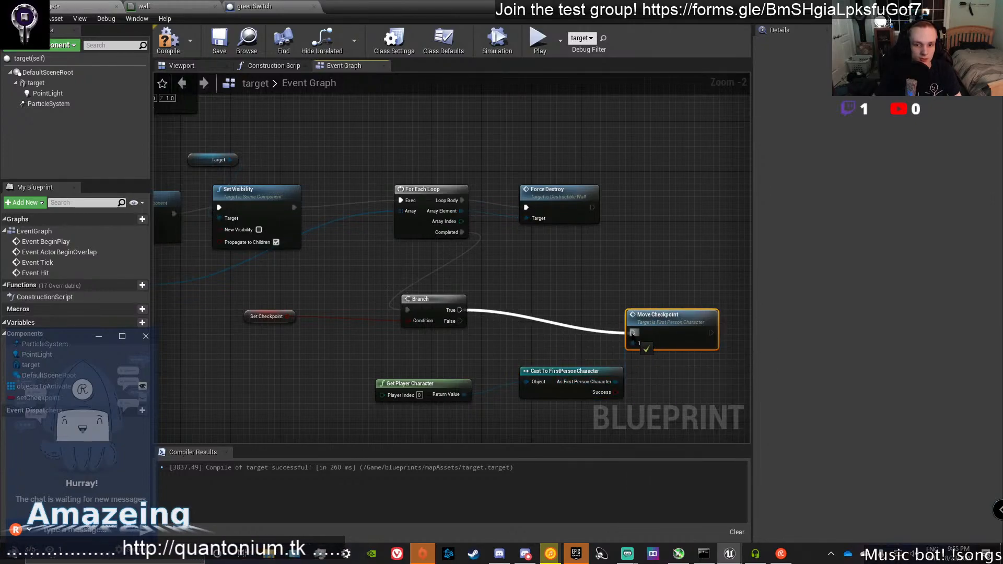
left_click(168, 42)
left_click(219, 41)
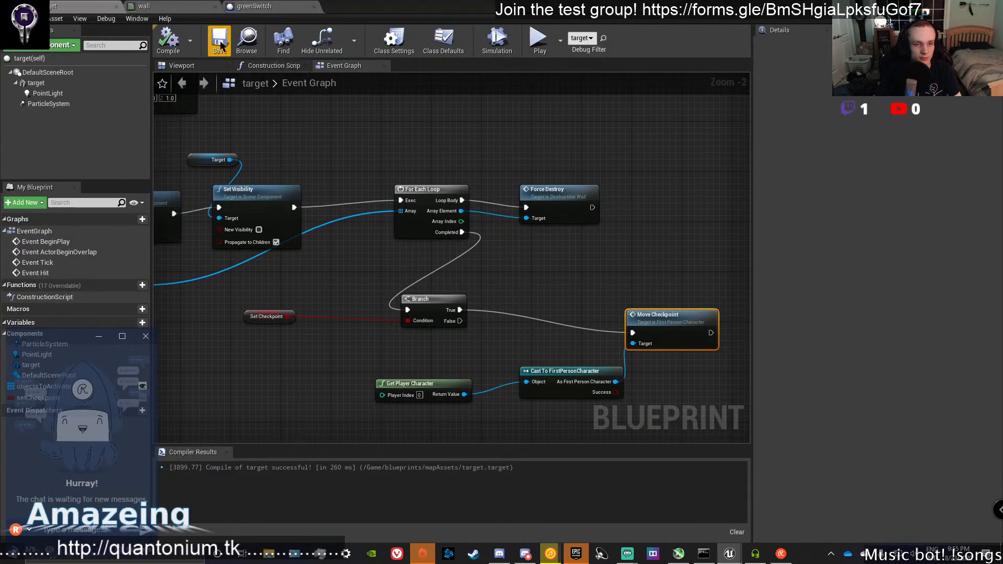
Return to the level, play-test it from near the canyon floor with modified blueprints compiled, and shoot at the red target.
left_click(958, 6)
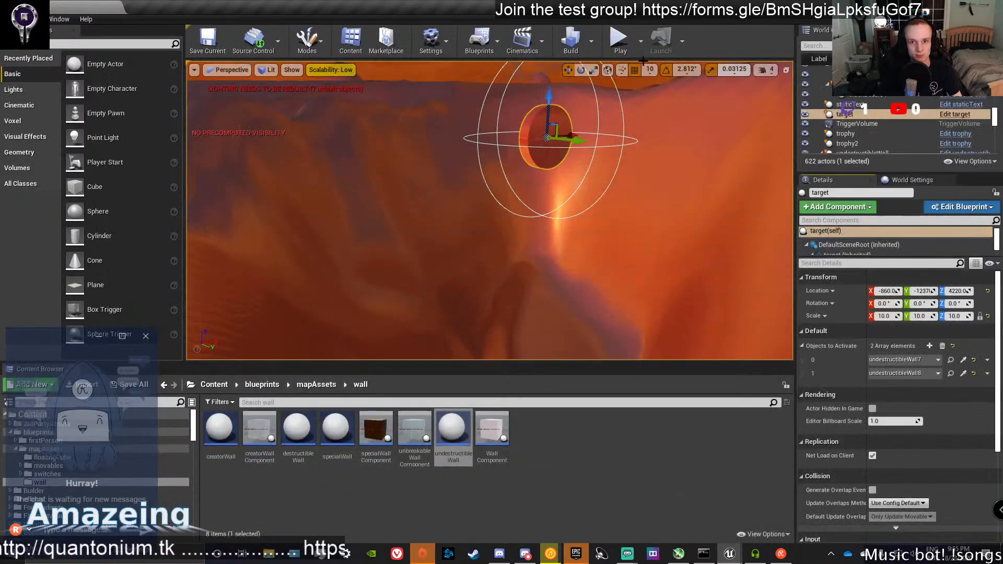
right_click_drag(544, 177, 549, 226)
left_click(578, 311)
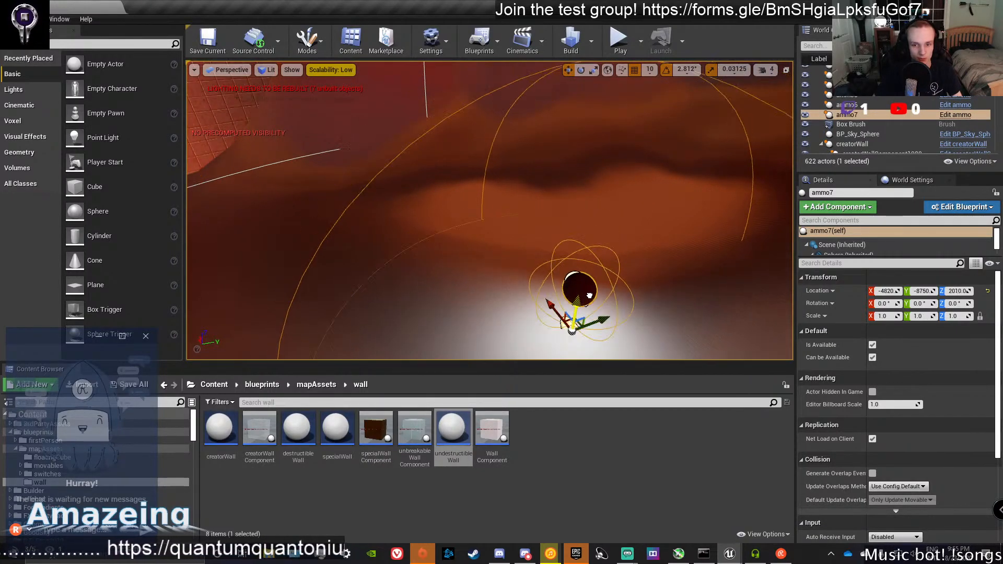
left_click(620, 52)
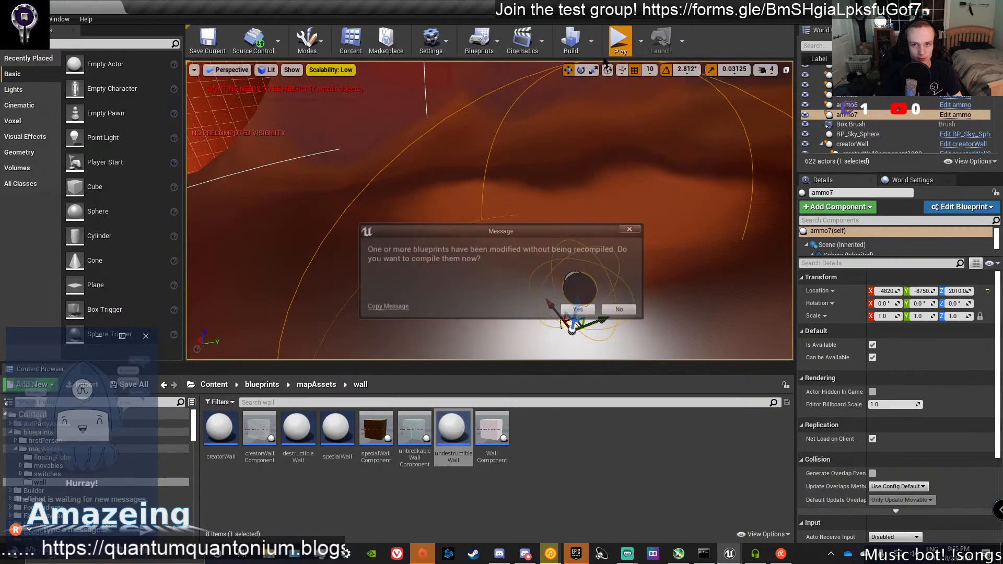
left_click(578, 313)
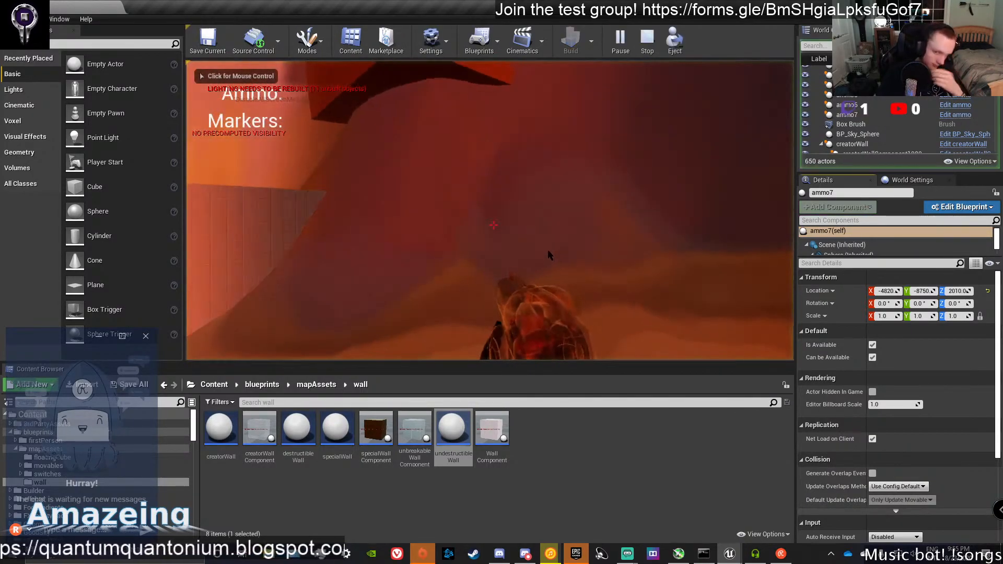
left_click(548, 250)
key("w")
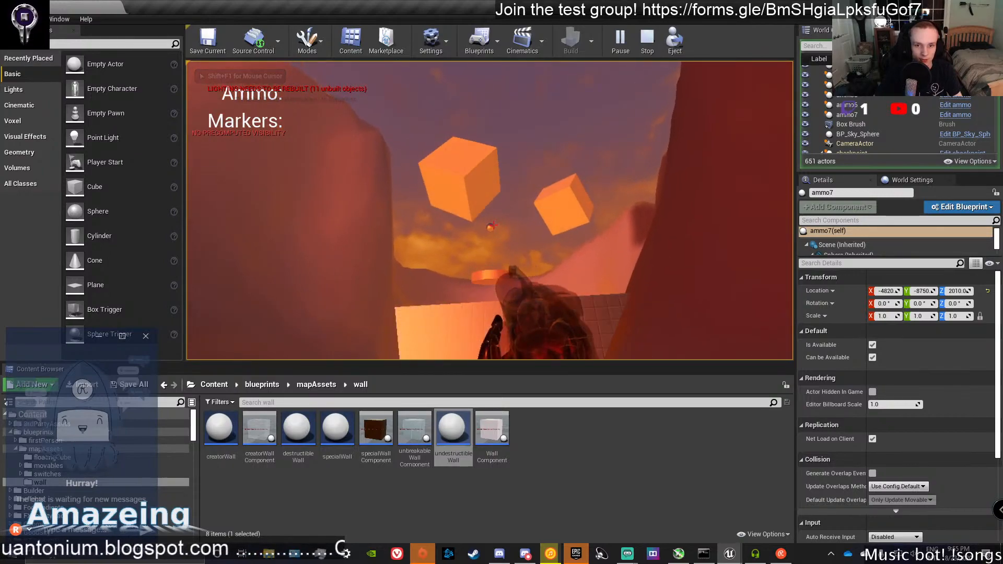
left_click(493, 225)
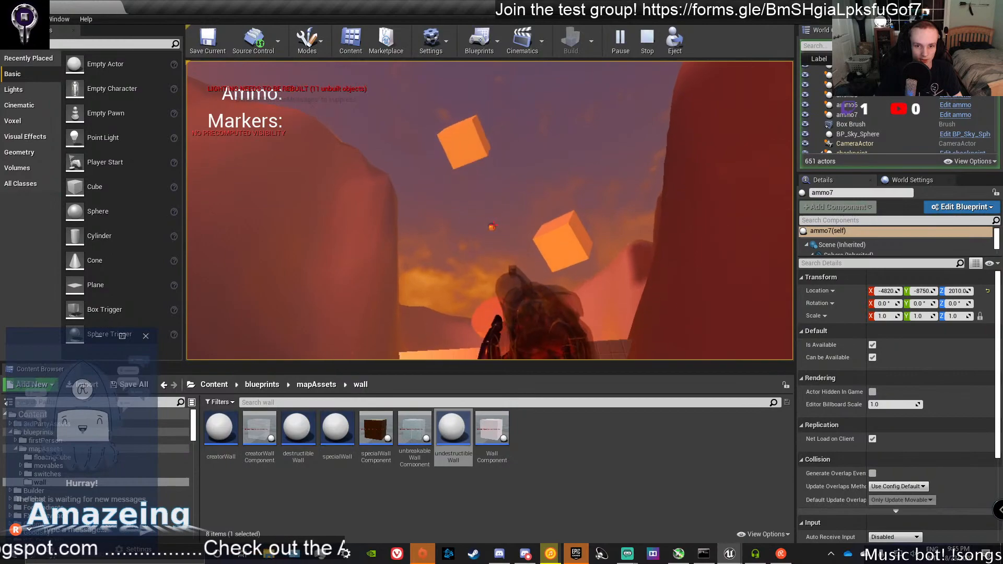
left_click(494, 225)
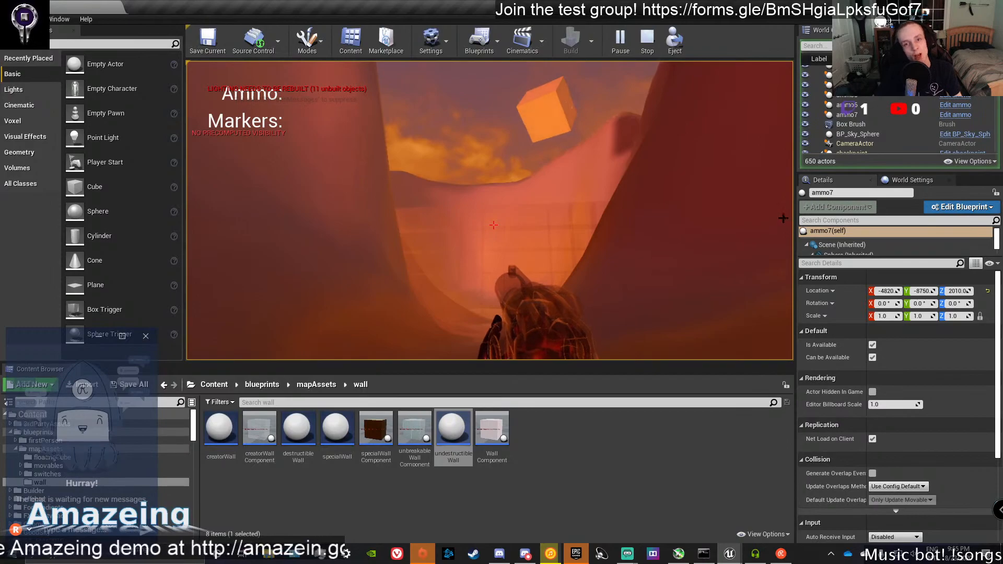
key("Escape")
Make the target blueprint's setCheckpoint variable editable on placed instances, recompile and return to the level.
left_click(472, 180)
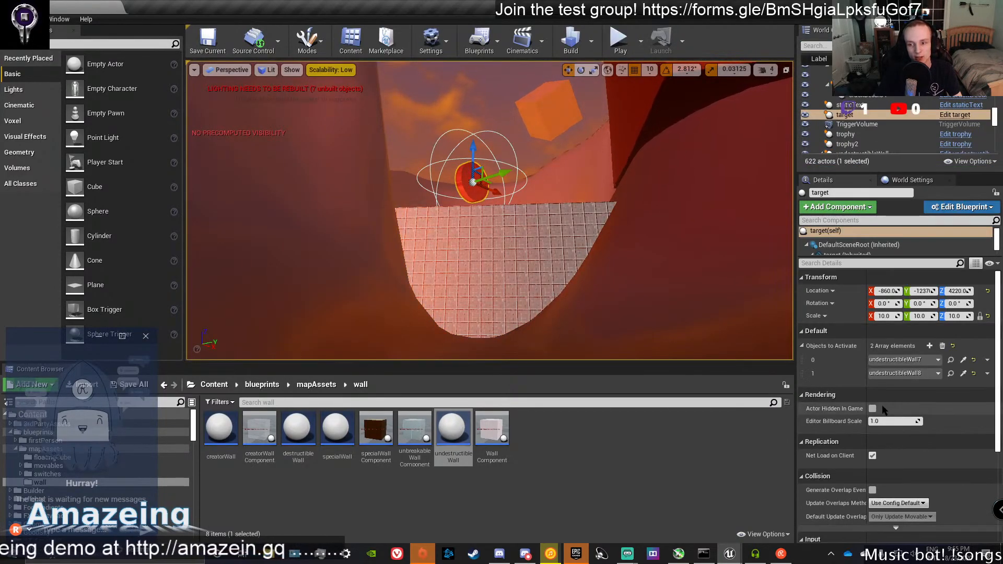
key("alt+Tab")
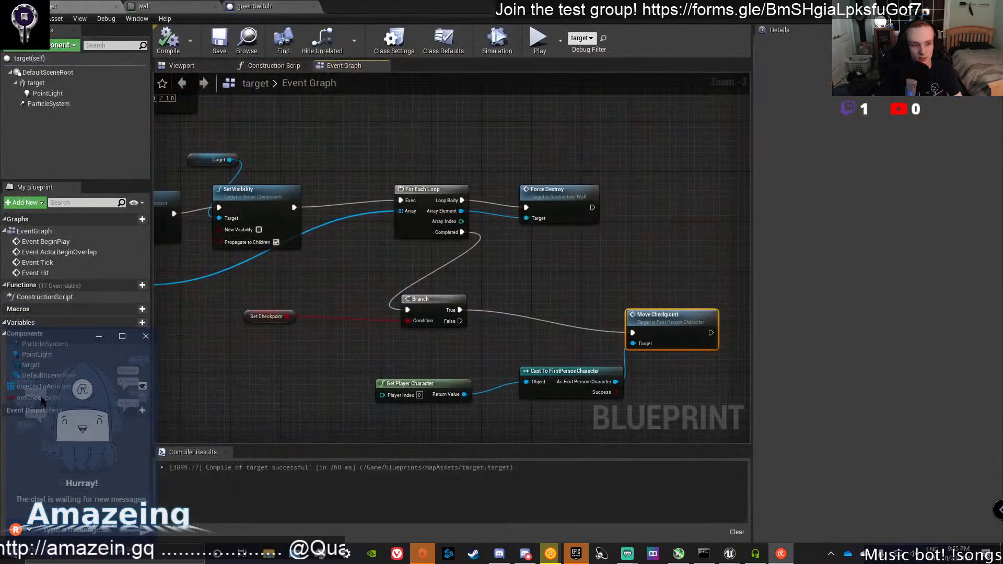
left_click_drag(92, 339, 208, 338)
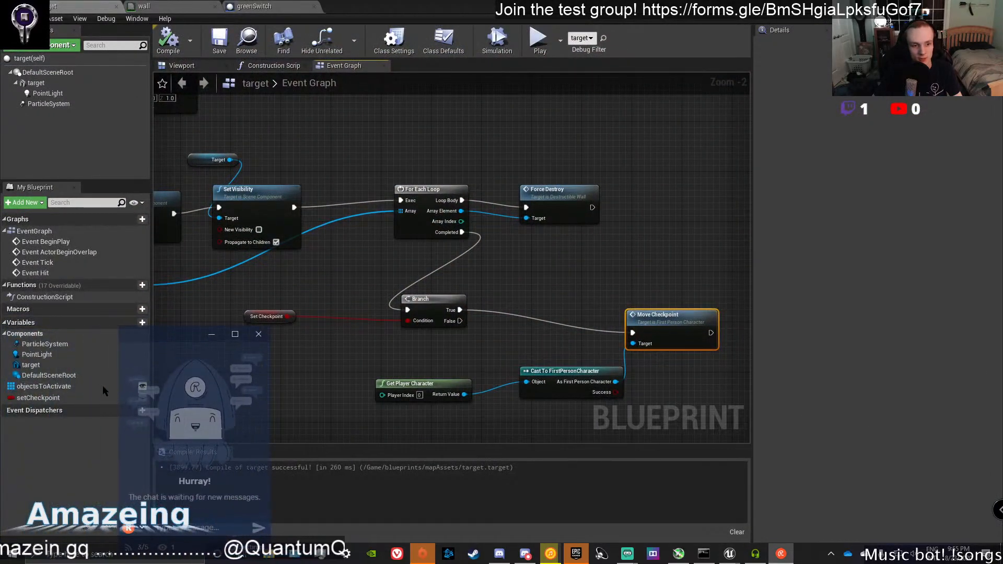
left_click_drag(147, 340, 205, 335)
left_click(144, 398)
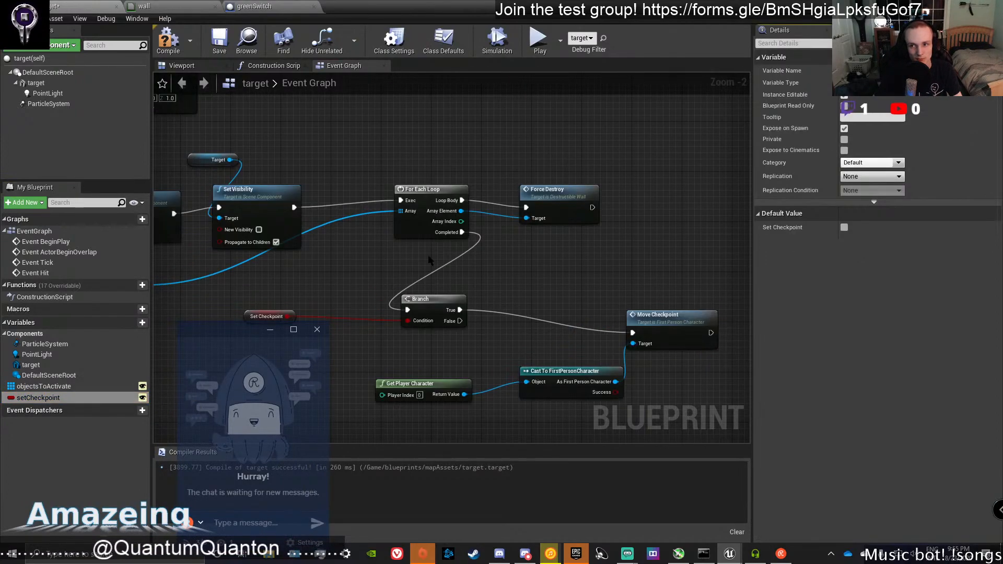
left_click_drag(231, 326, 61, 339)
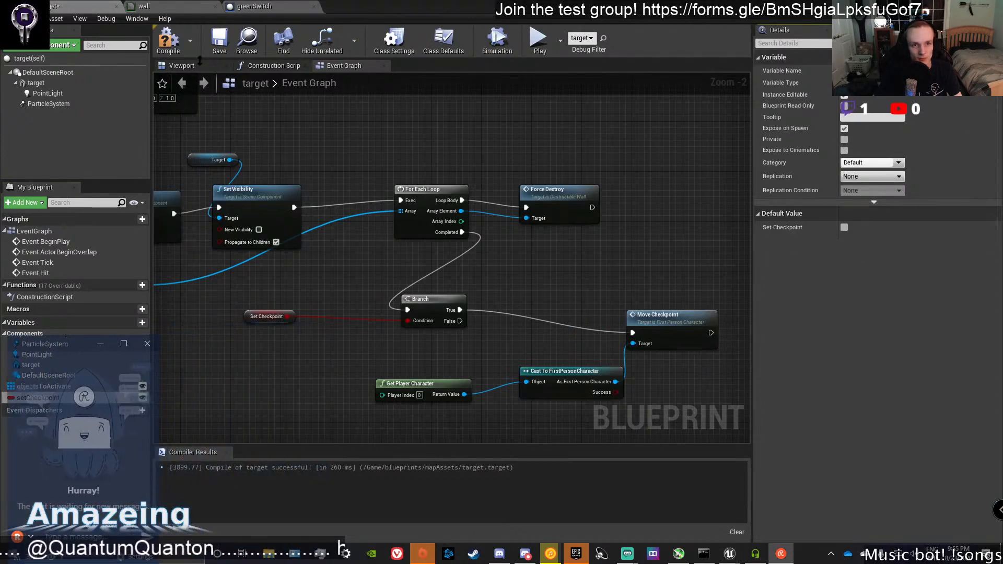
left_click(171, 53)
key("alt+Tab")
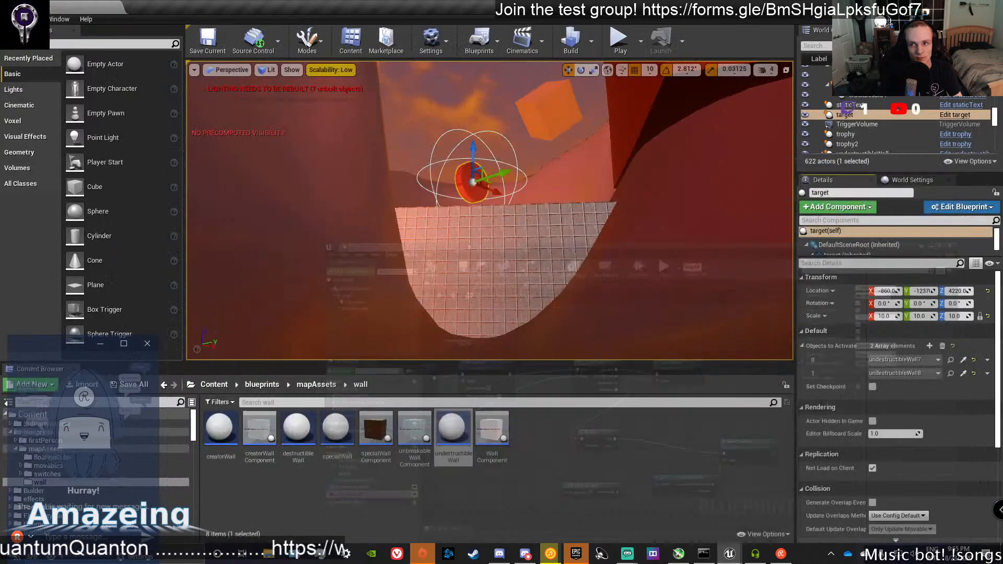
Play-test the level again with the modified blueprints compiled, fire a shot and end the session.
left_click(620, 41)
left_click(575, 313)
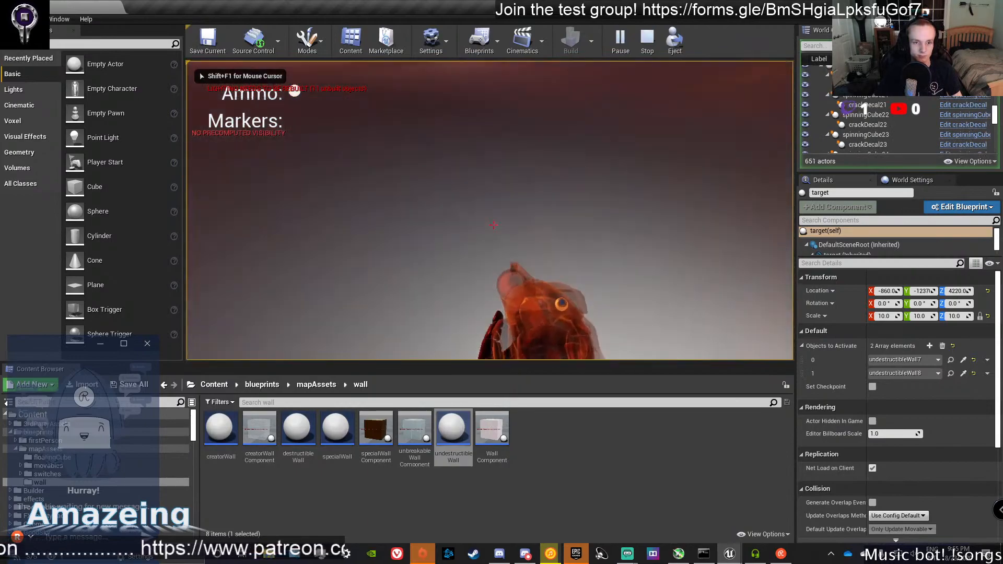
left_click(494, 225)
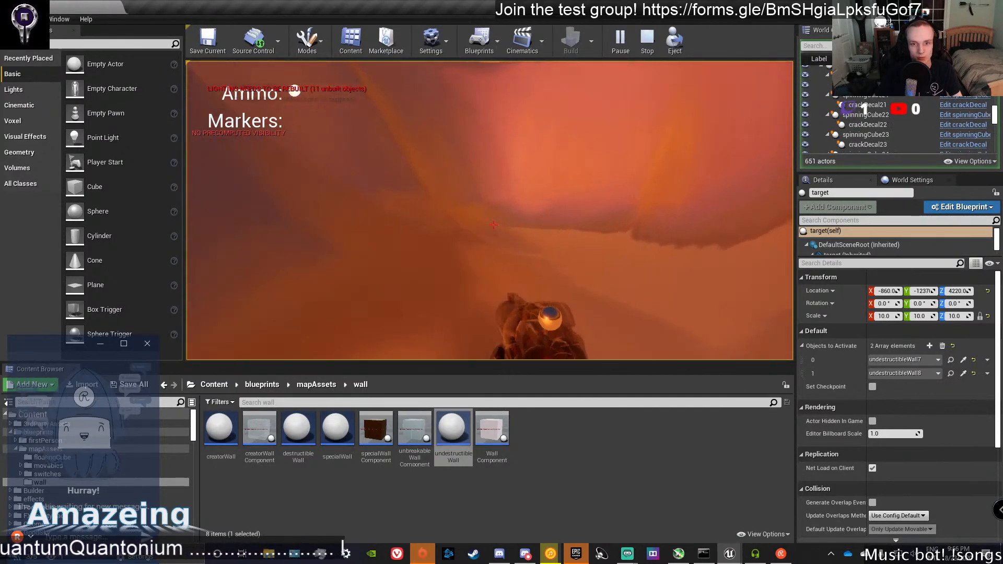
key("Escape")
Select the placed red target in the level and enable its Set Checkpoint option.
key("alt+Tab")
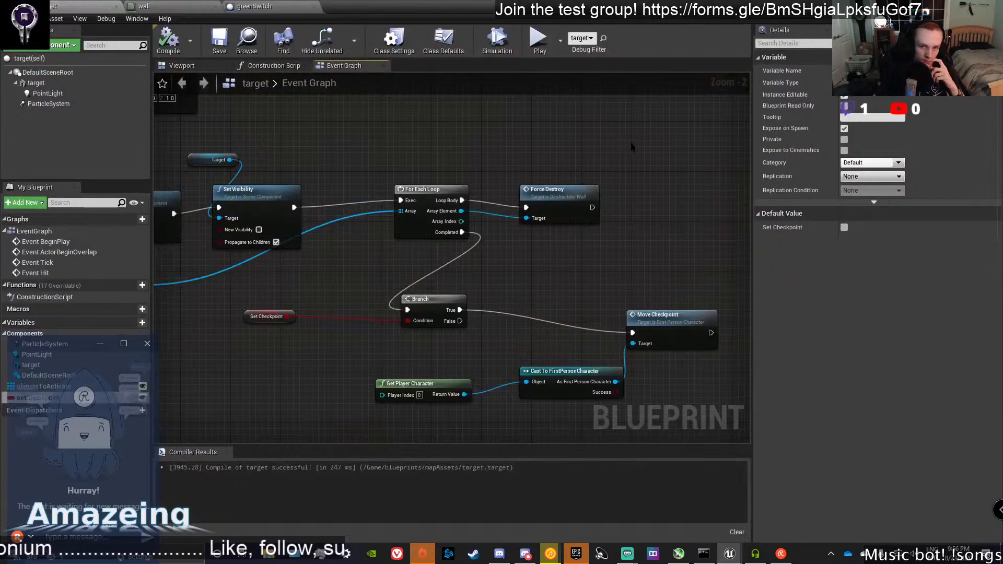
key("alt+Tab")
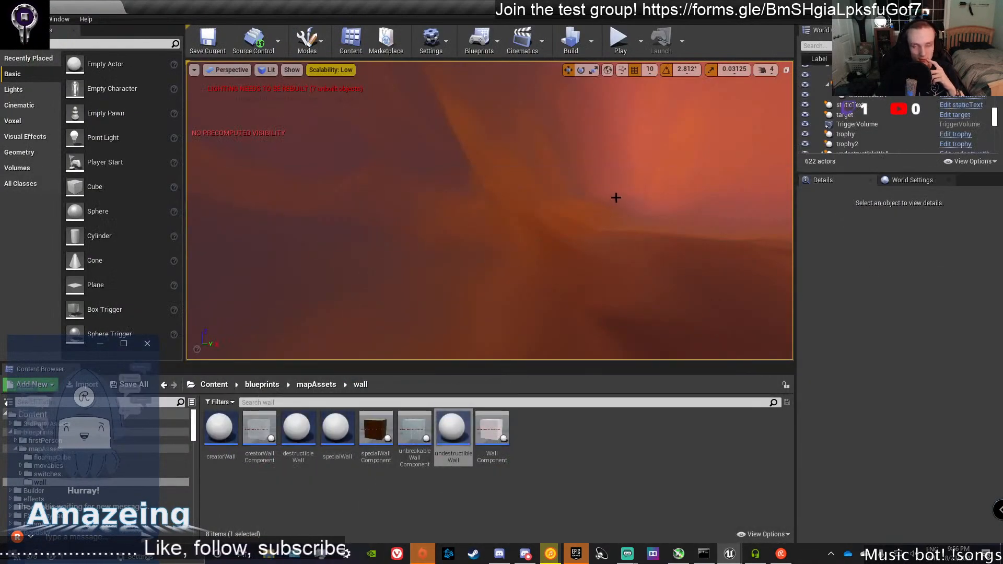
right_click_drag(615, 198, 550, 262)
left_click(438, 338)
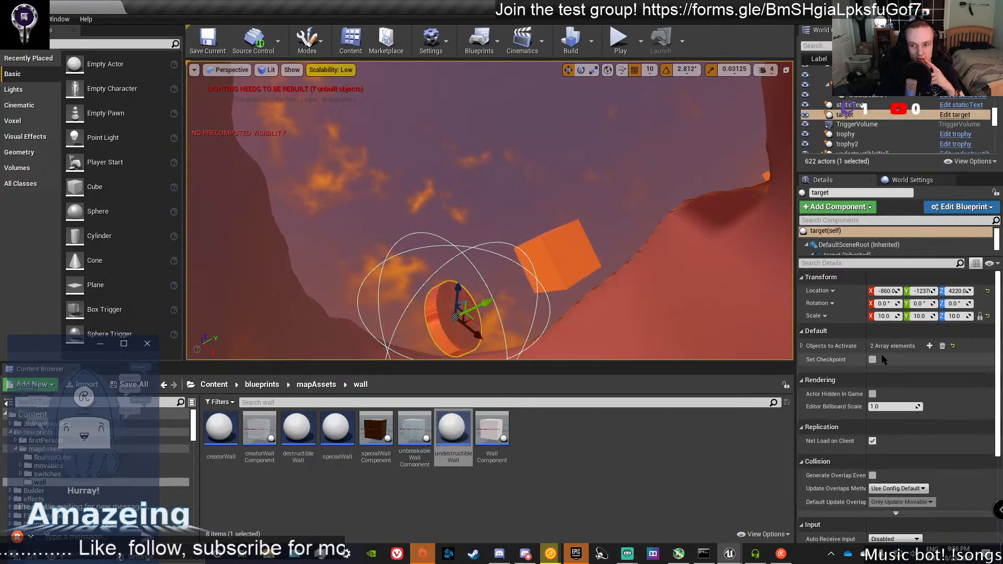
Play-test the level from the canyon floor with modified blueprints compiled, firing shots to check the red target's checkpoint option.
right_click_drag(434, 94, 568, 161)
left_click(618, 40)
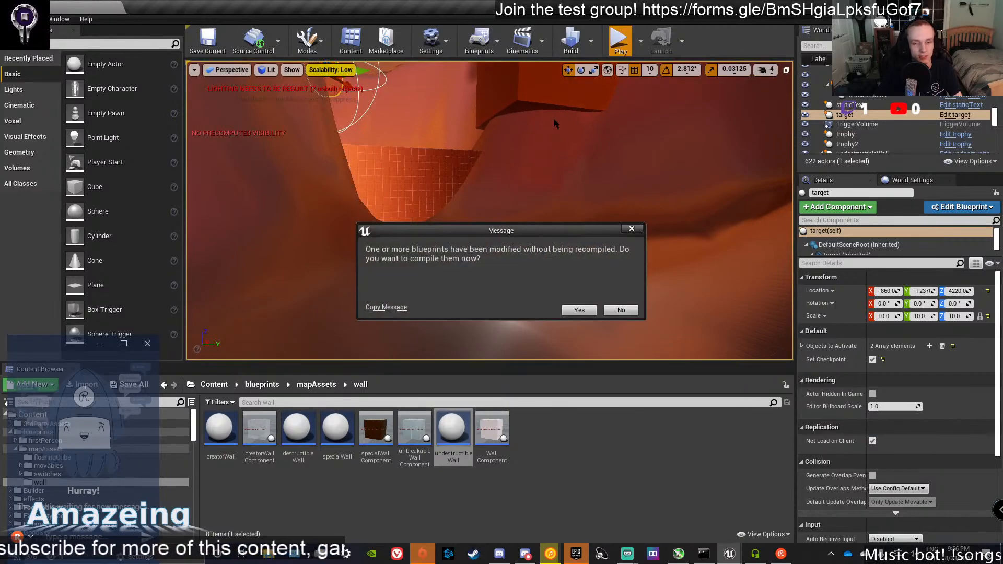
left_click(580, 309)
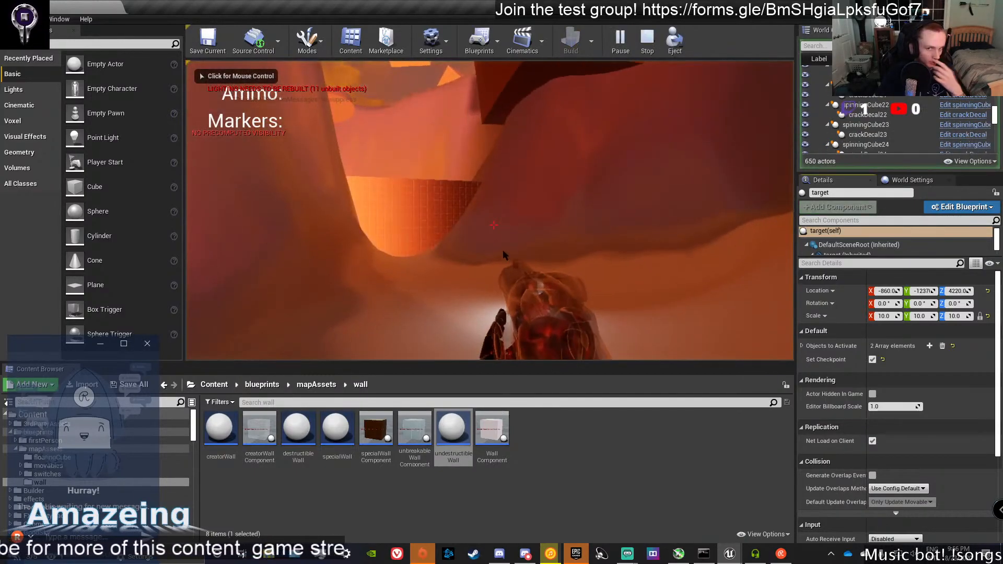
key("w")
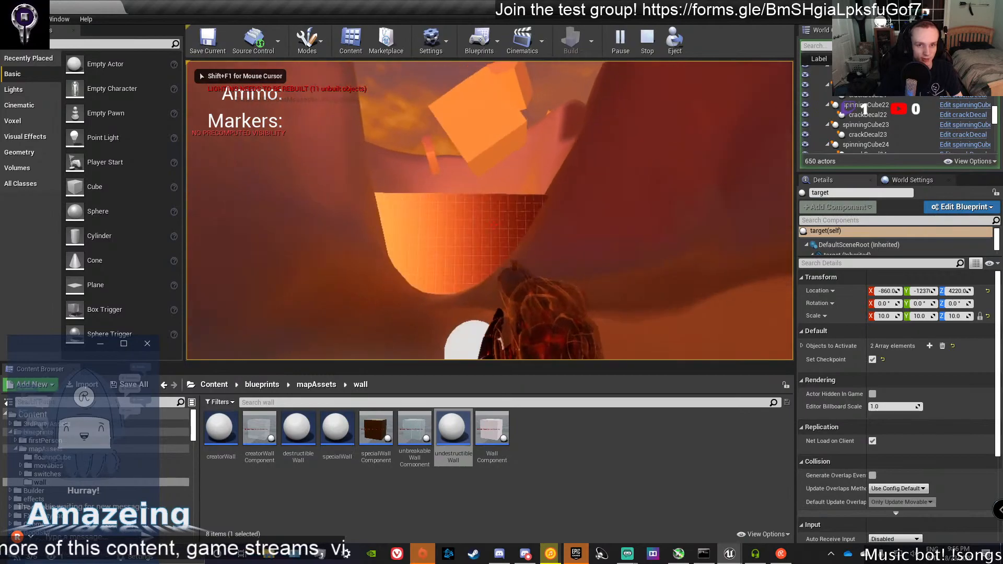
left_click(493, 224)
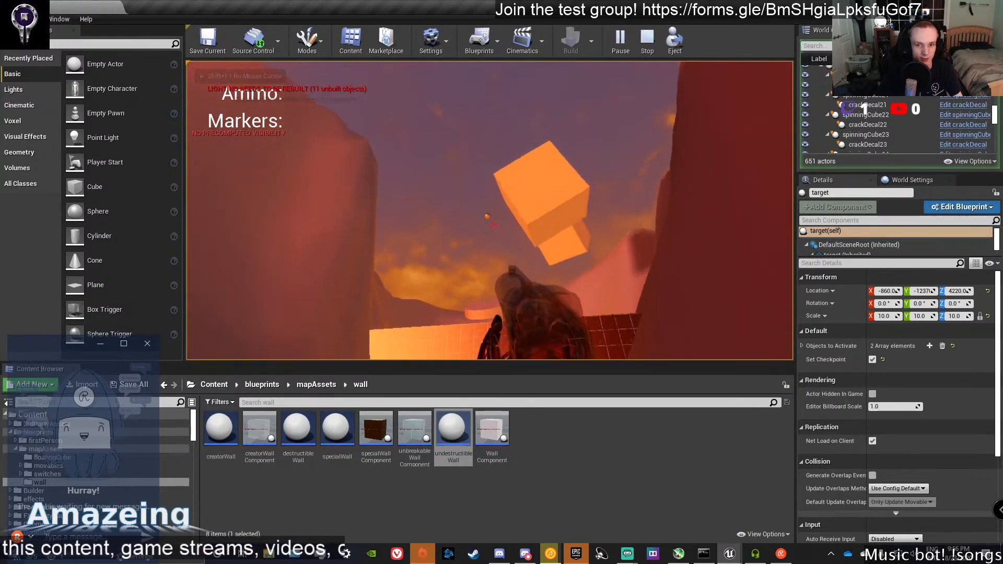
left_click(493, 225)
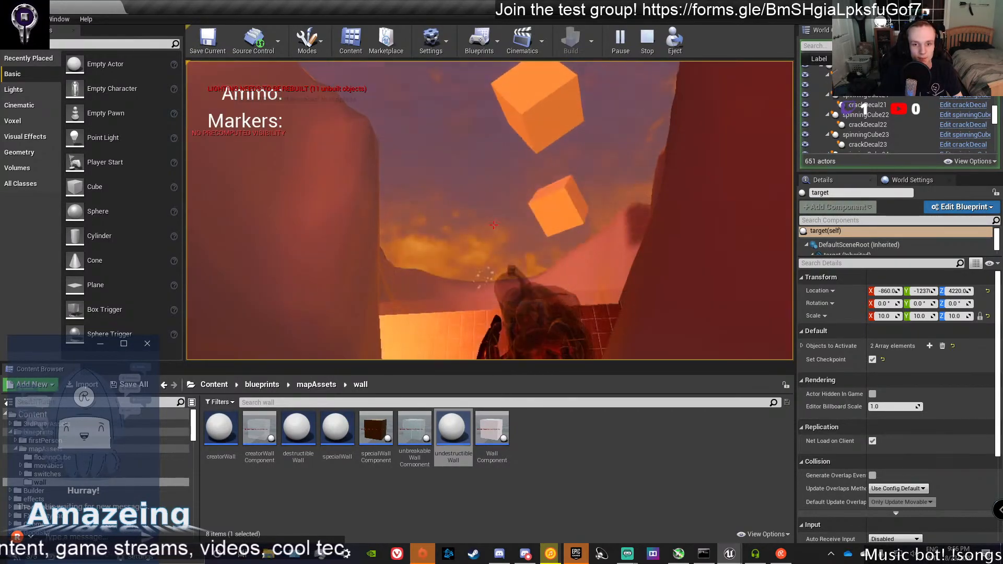
key("w")
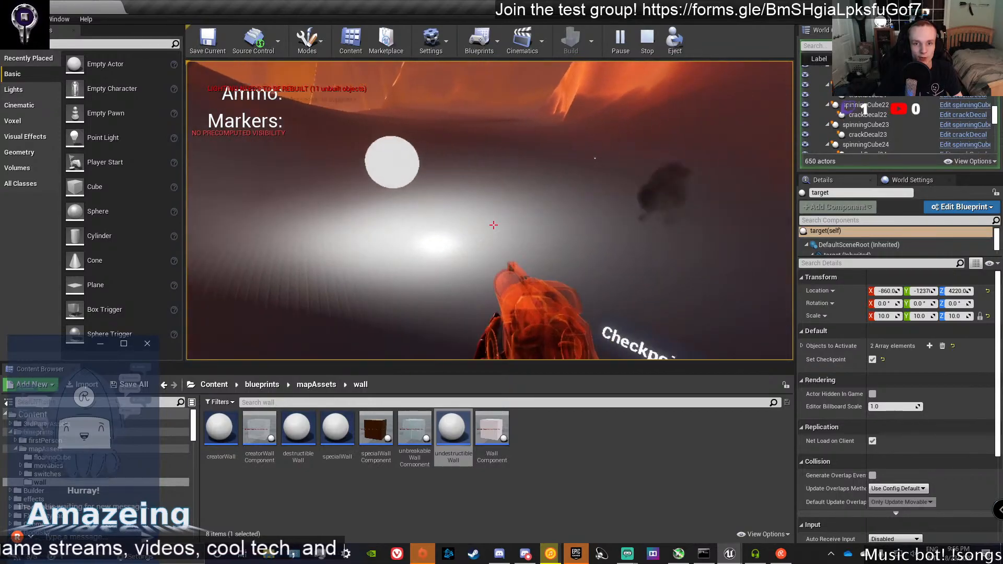
left_click(493, 224)
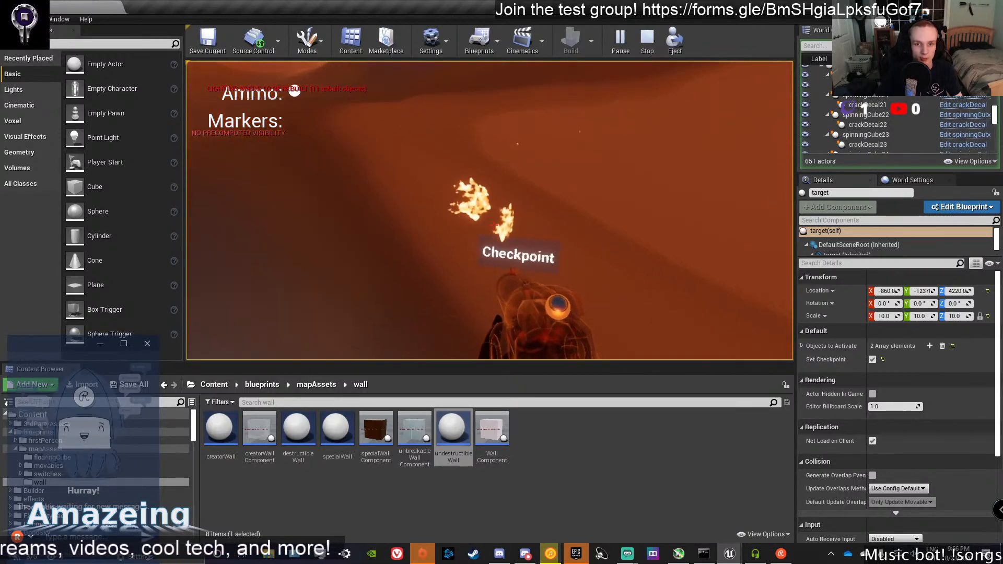
key("w")
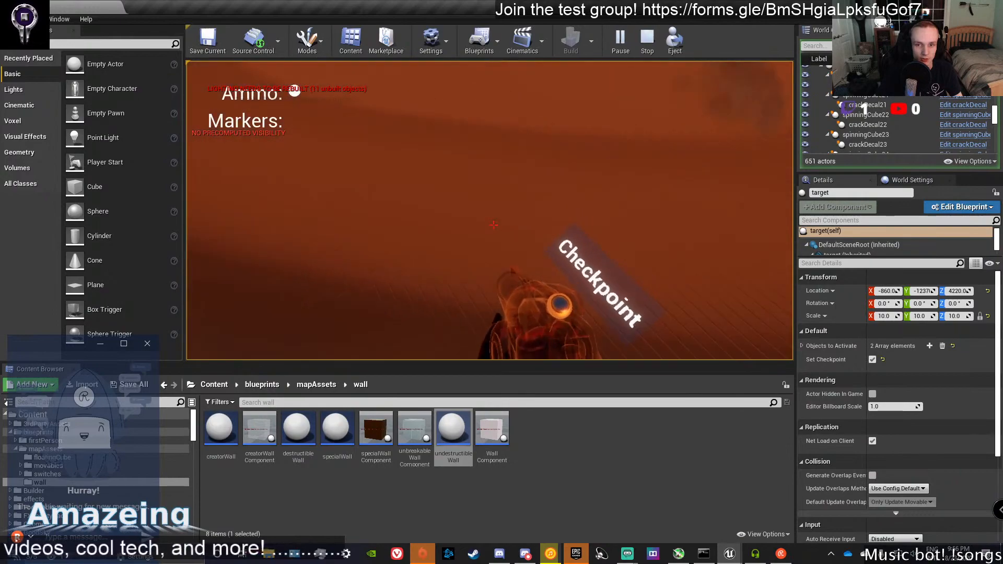
left_click(493, 224)
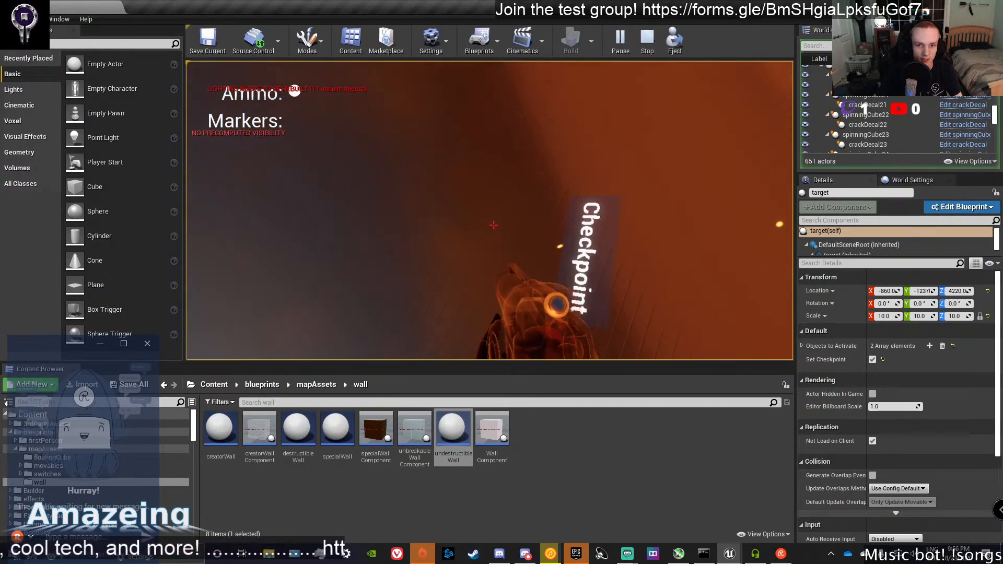
Move through the canyon in the running session to check the respawn and ammo behaviour, and end the play-test.
key("w")
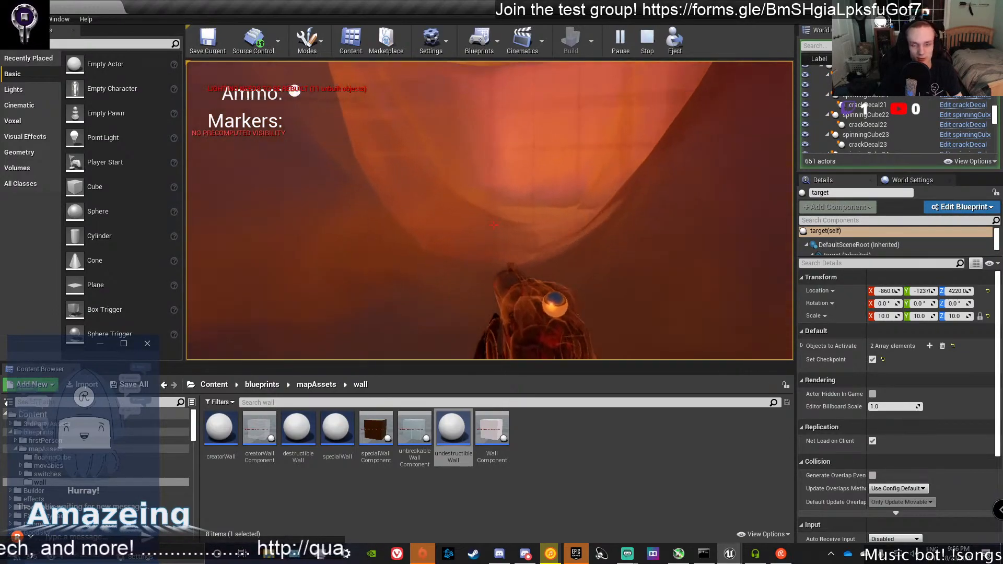
key("w")
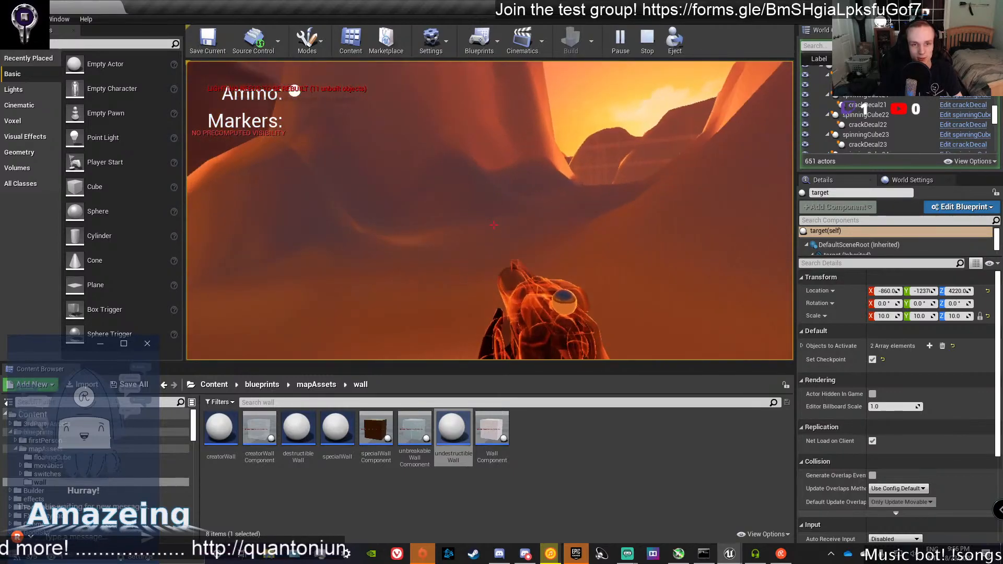
key("w")
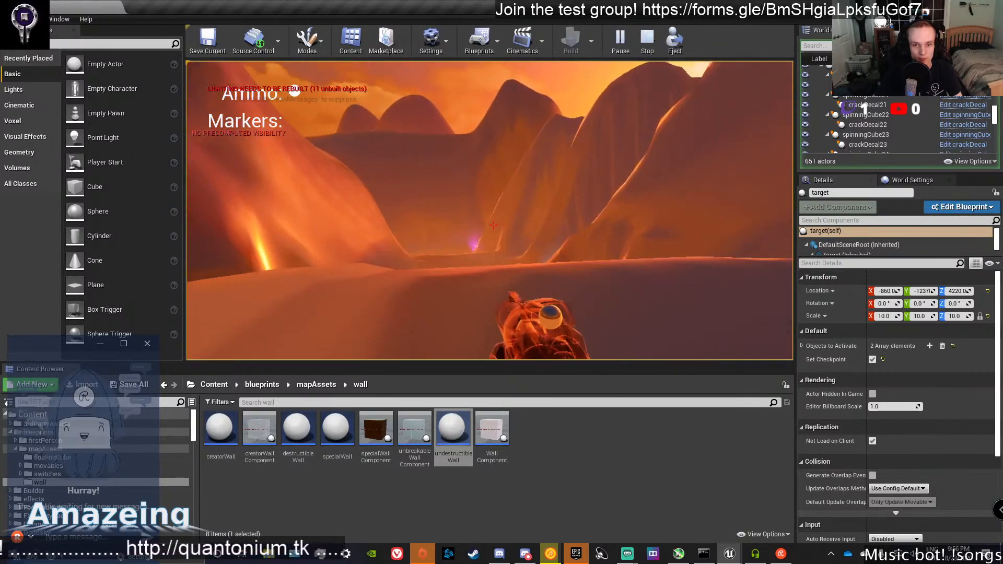
key("w")
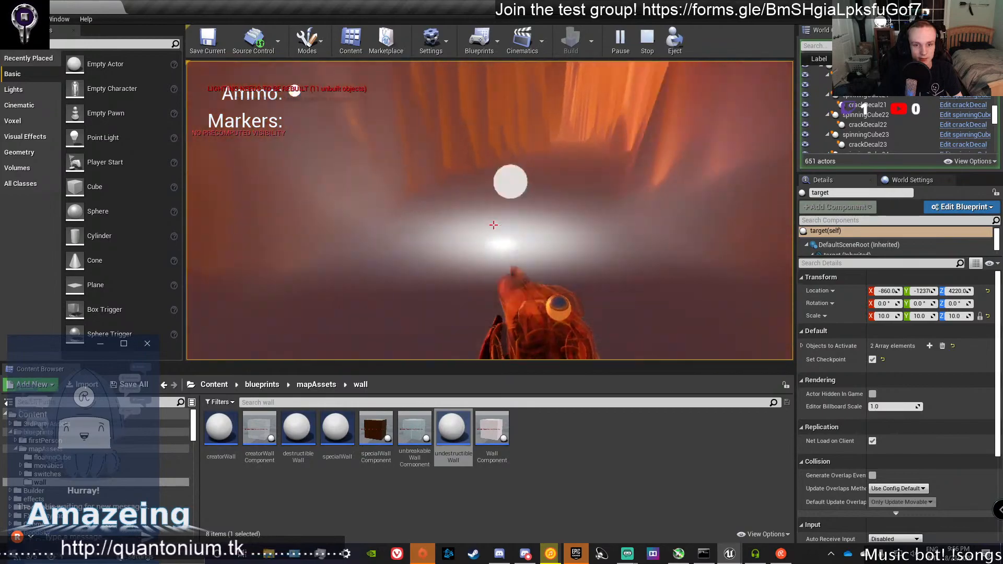
key("w")
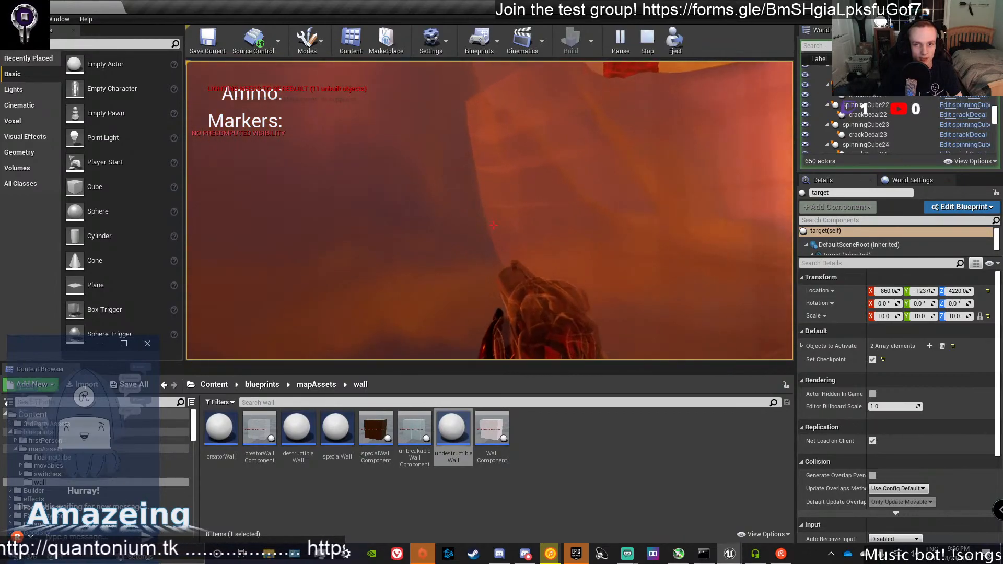
key("w")
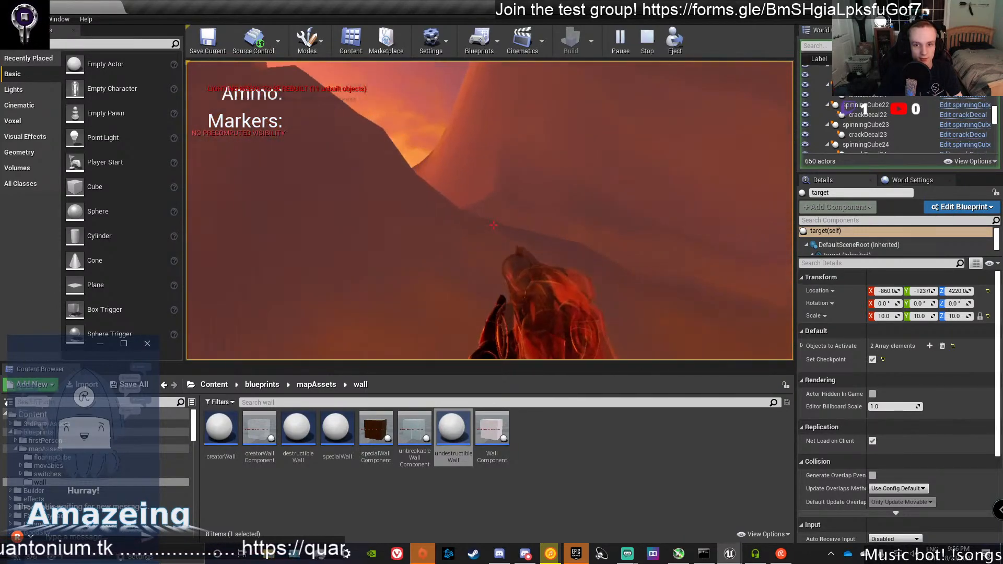
key("w")
key("Escape")
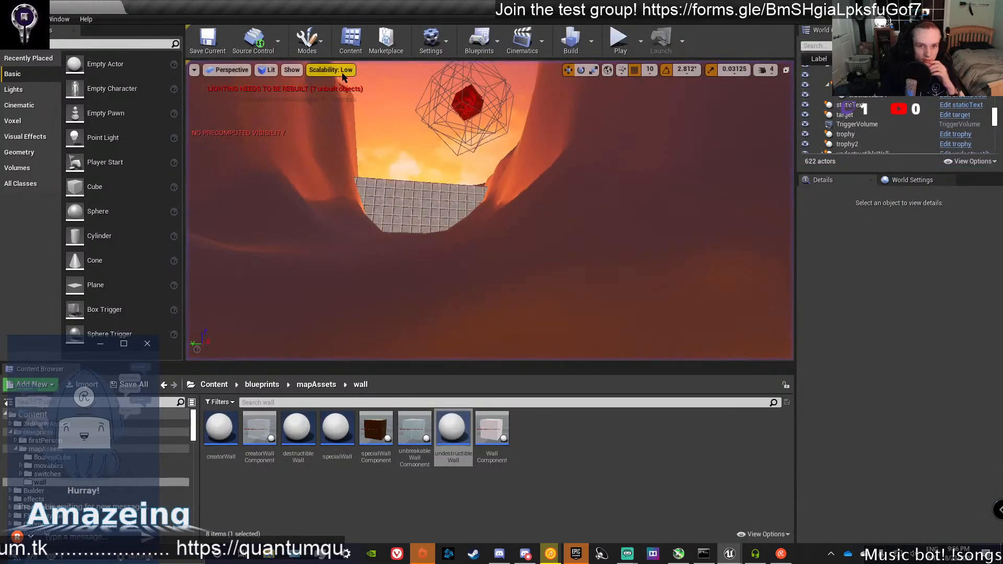
Switch to the target blueprint's Event Graph at the For Each Loop and checkpoint Branch.
key("alt+Tab")
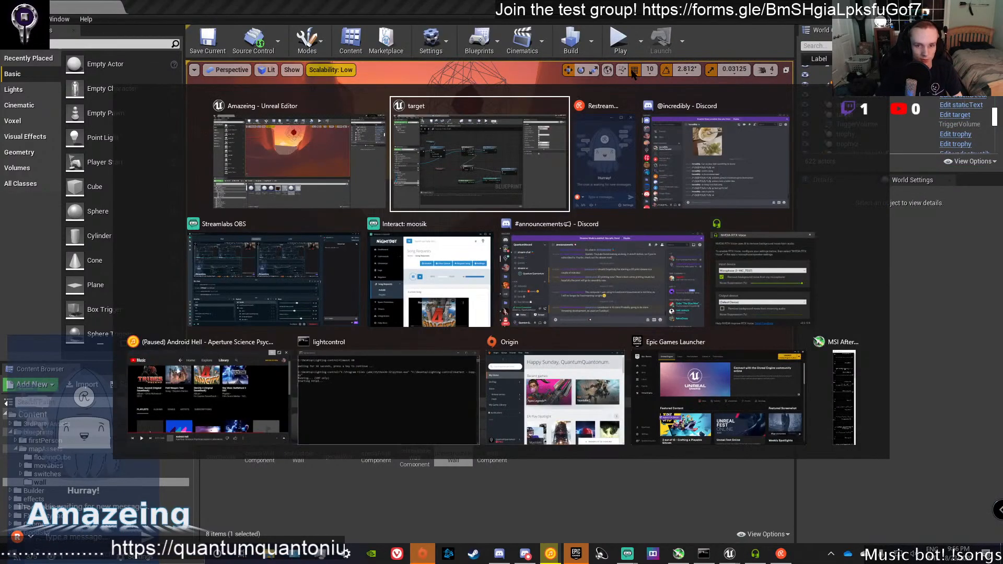
right_click_drag(473, 274, 614, 228)
right_click_drag(497, 195, 689, 217)
right_click_drag(523, 187, 427, 203)
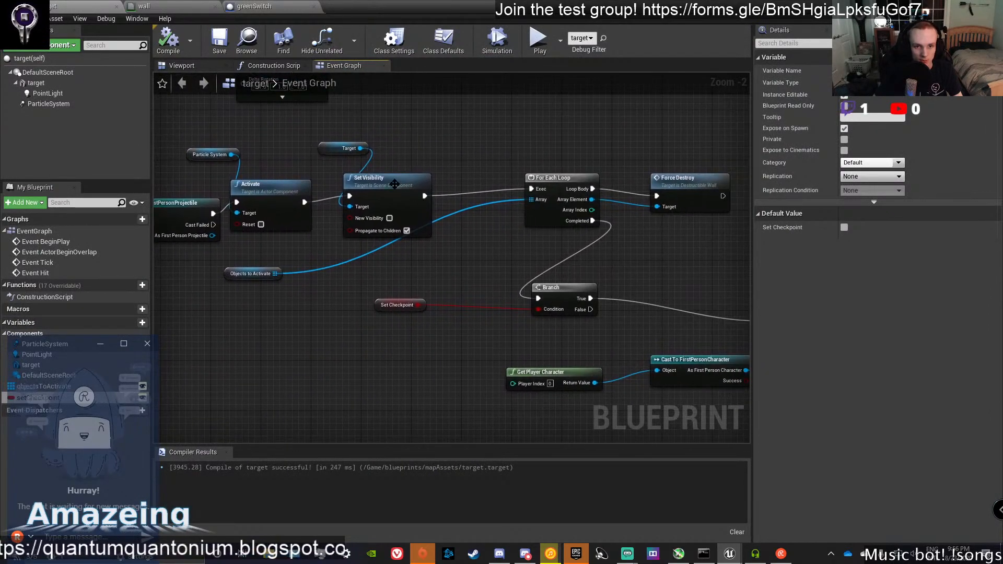
left_click_drag(458, 230, 458, 230)
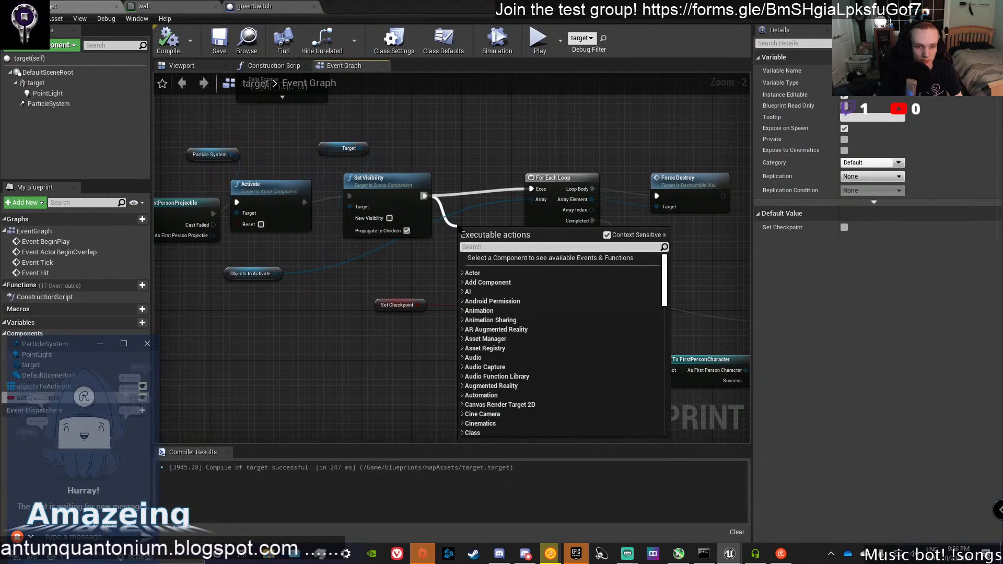
type("switch")
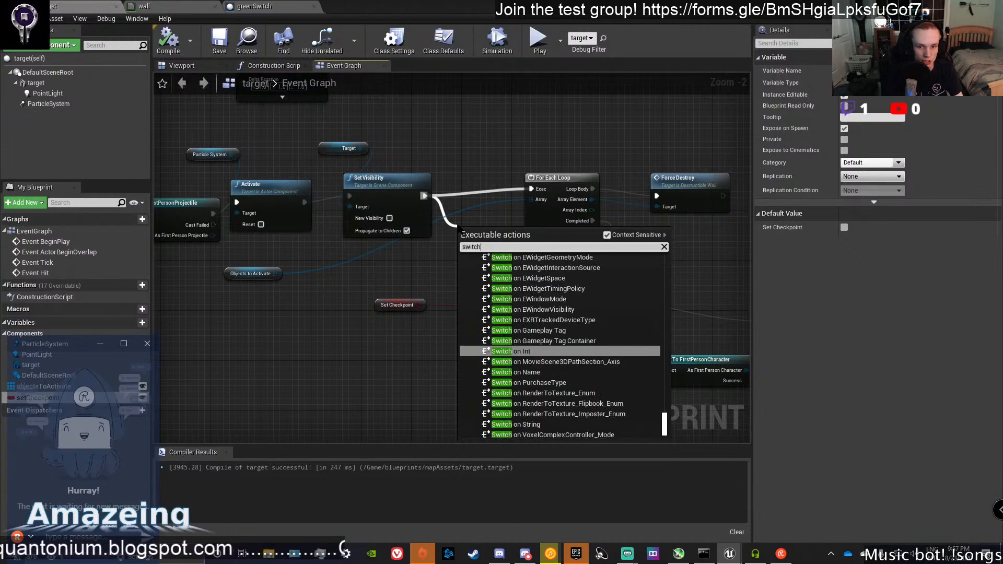
left_click(499, 206)
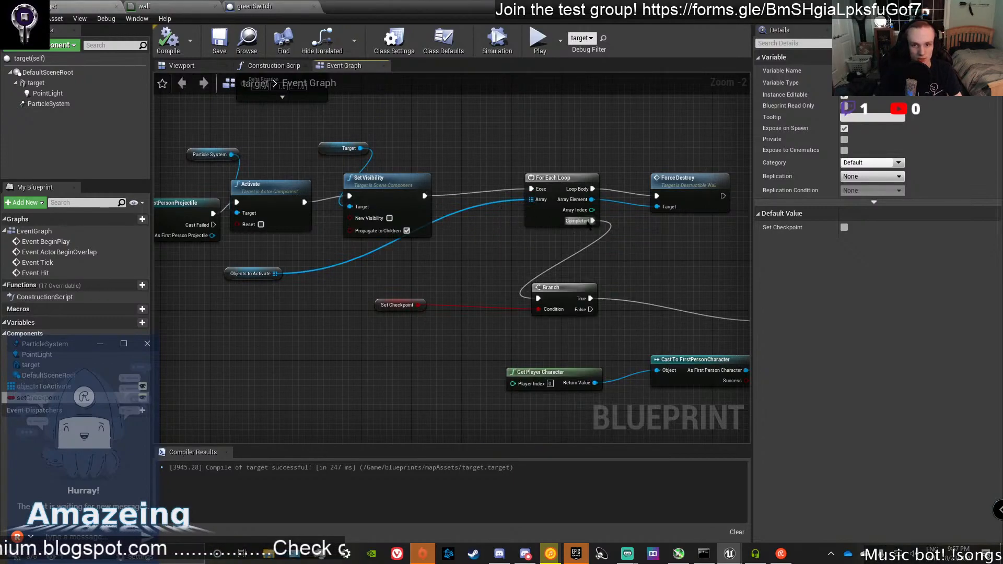
left_click_drag(507, 270, 508, 270)
type("select")
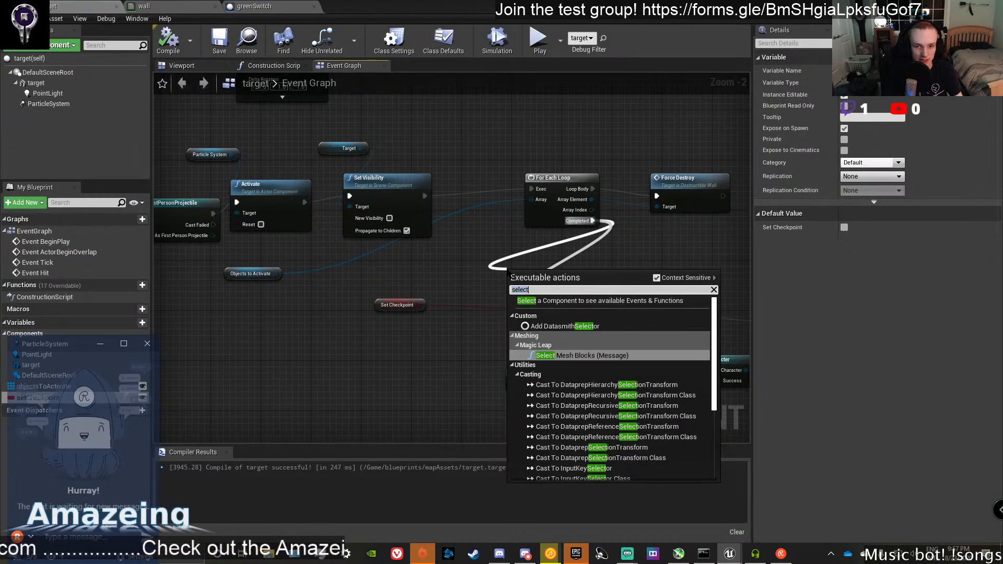
scroll(575, 310, "down", 5)
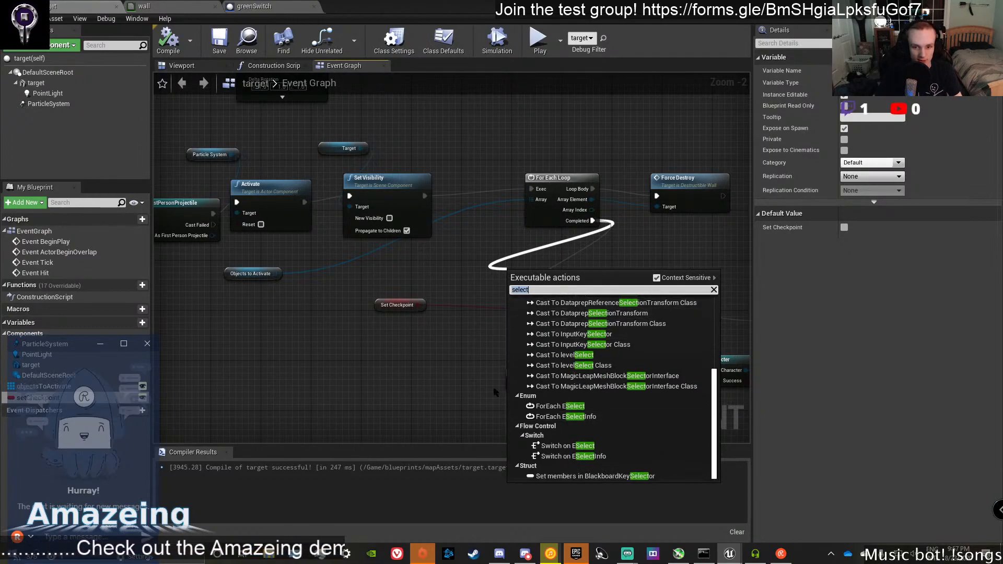
left_click(394, 363)
Insert a Sequence node between the For Each Loop's Completed output and the checkpoint Branch, feeding the Branch from Then 0.
key("s")
left_click(392, 361)
left_click_drag(400, 364, 607, 244)
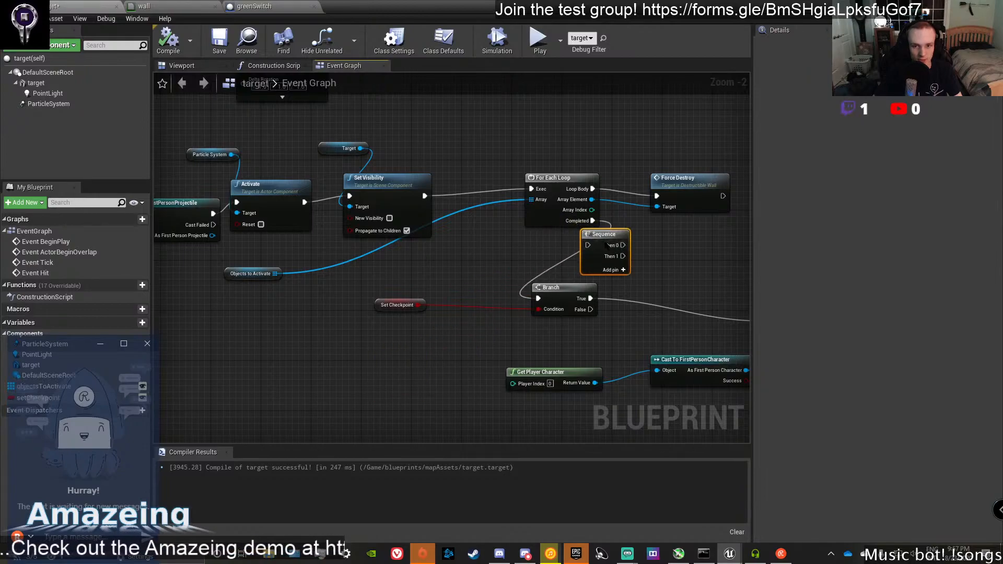
left_click(557, 287)
left_click_drag(563, 293, 681, 296)
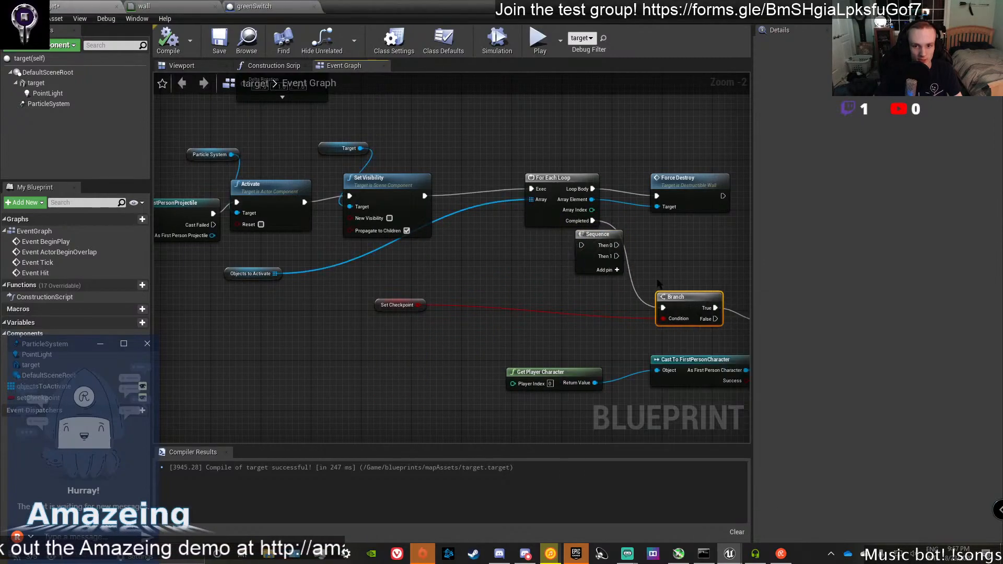
left_click_drag(598, 225, 597, 225)
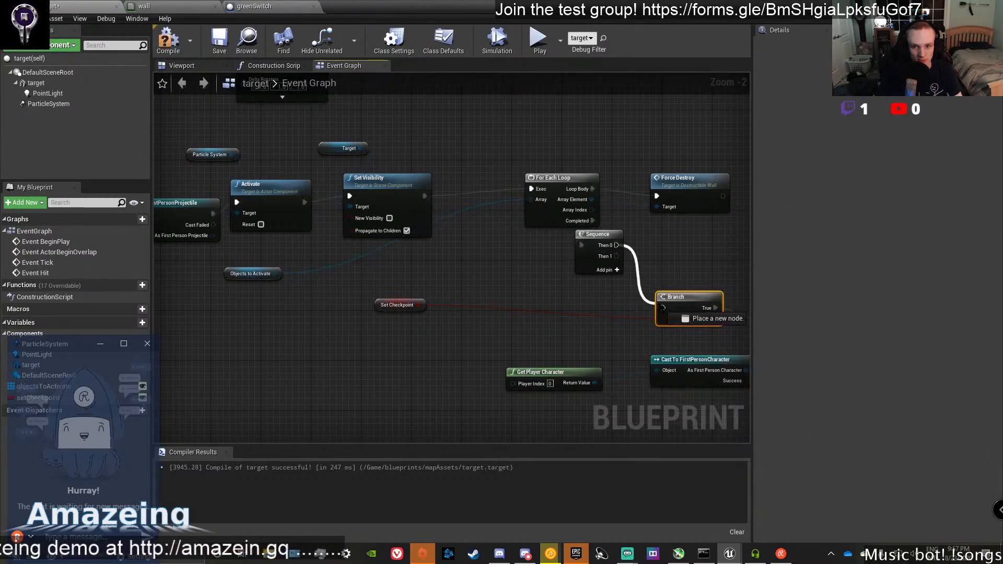
left_click_drag(616, 256, 580, 323)
Add a Boolean variable named resetShotBall to the target blueprint.
left_click(388, 337)
left_click(142, 323)
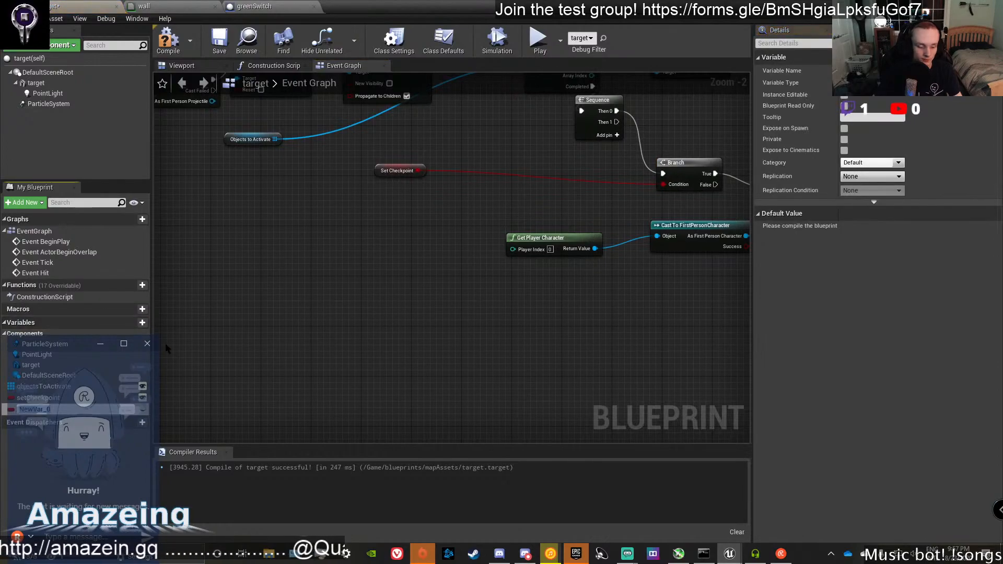
type("resetShotBall")
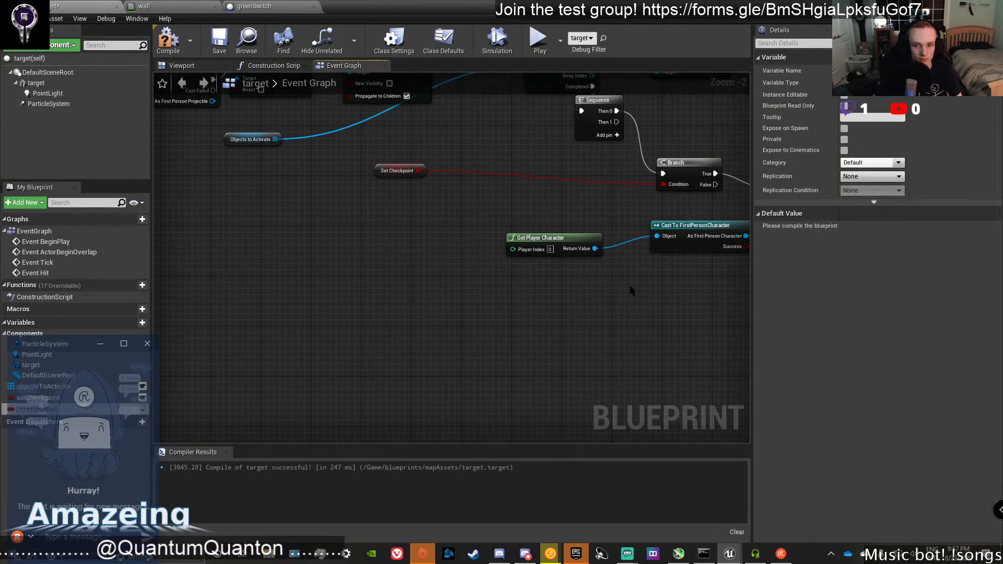
Add a second Branch on the Sequence's Then 1 output and a Reset Ammo call targeting the First Person Character reference.
left_click(623, 336)
right_click_drag(623, 336, 525, 354)
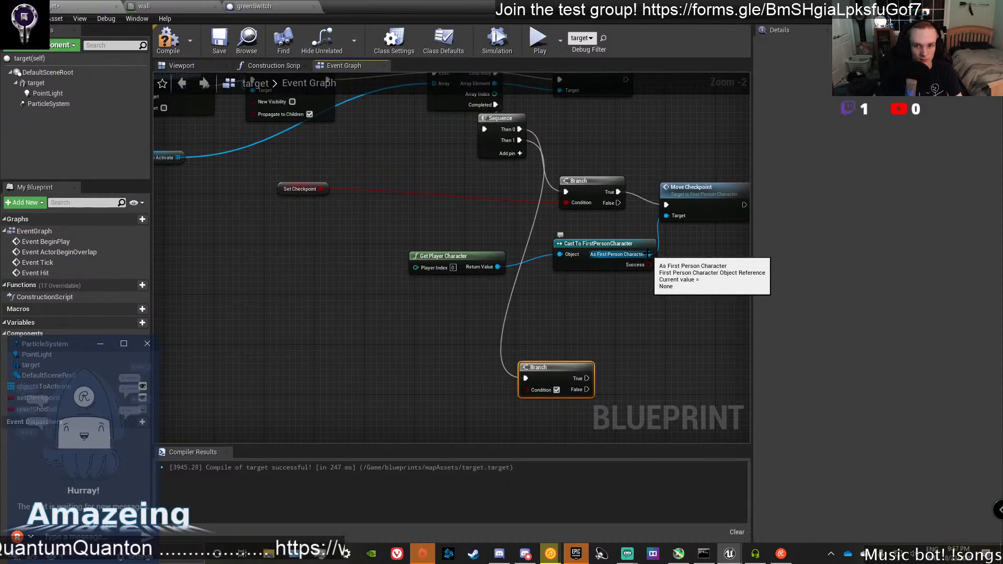
left_click_drag(649, 254, 541, 313)
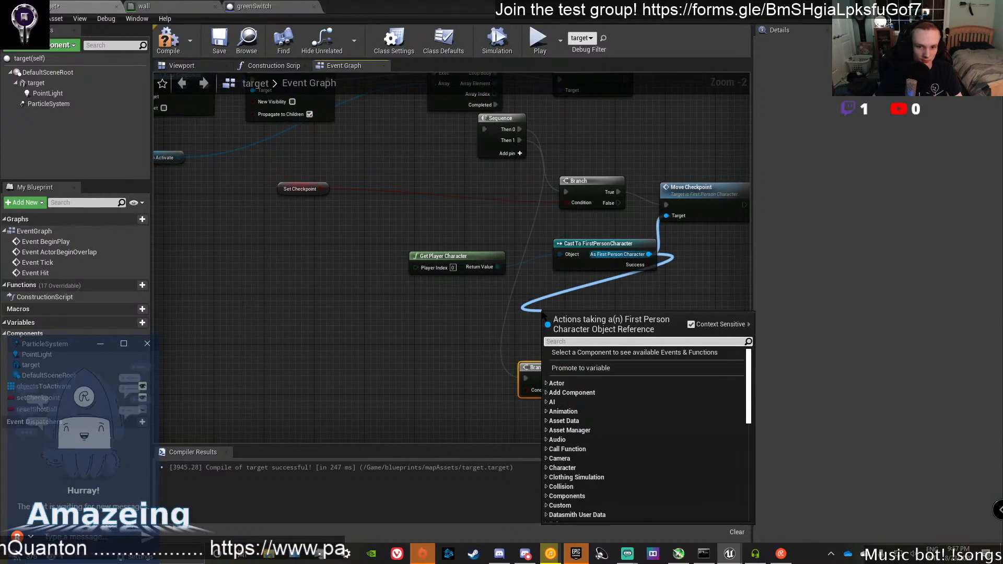
type("reset")
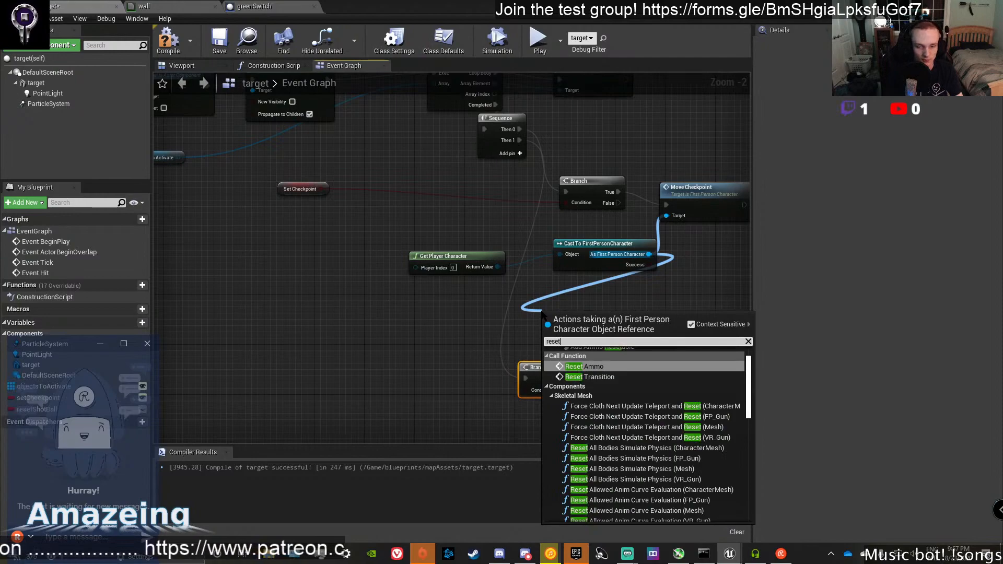
left_click(620, 367)
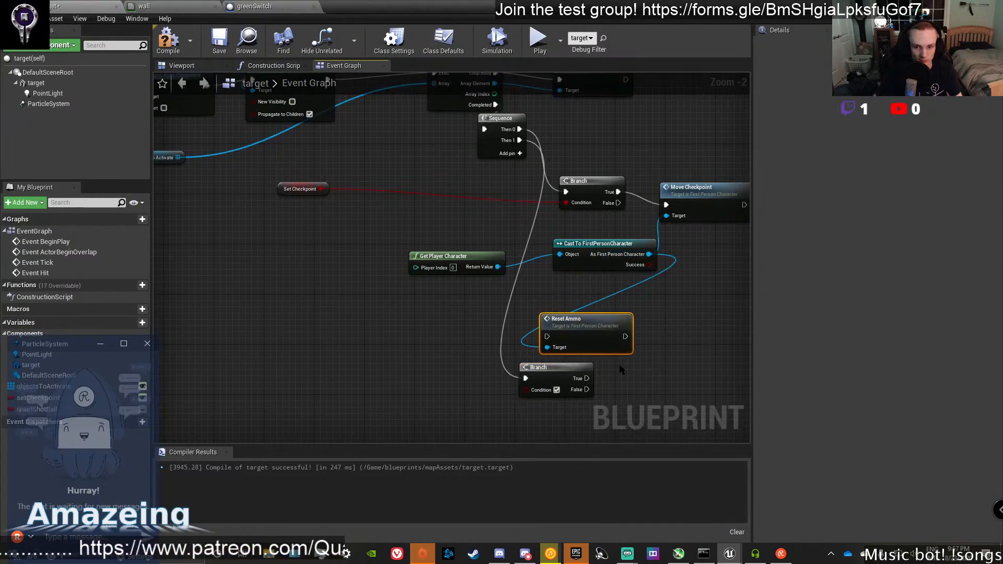
left_click_drag(566, 323, 561, 304)
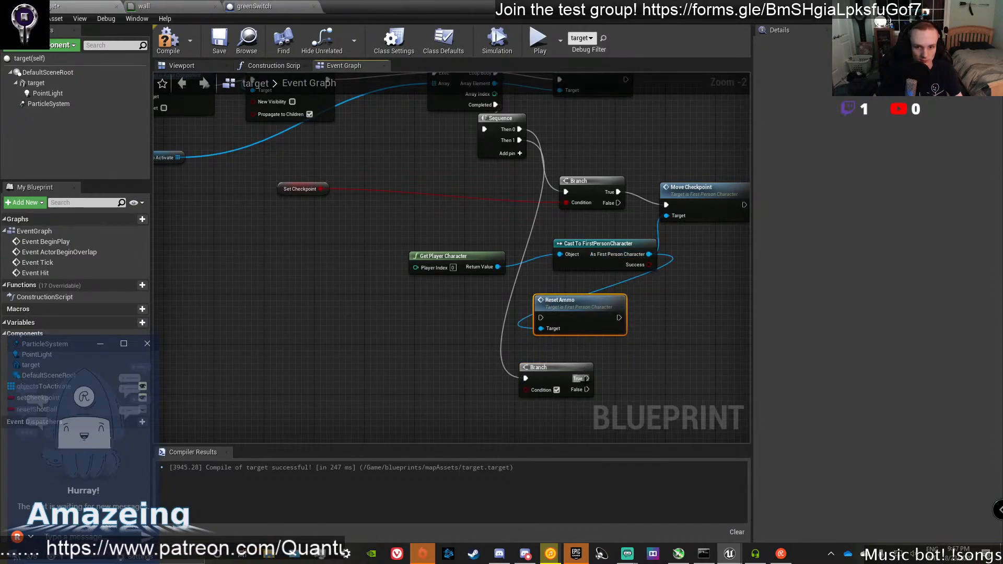
Rename the resetShotBall variable to resetAmmo.
left_click(28, 406)
left_click_drag(73, 351, 138, 349)
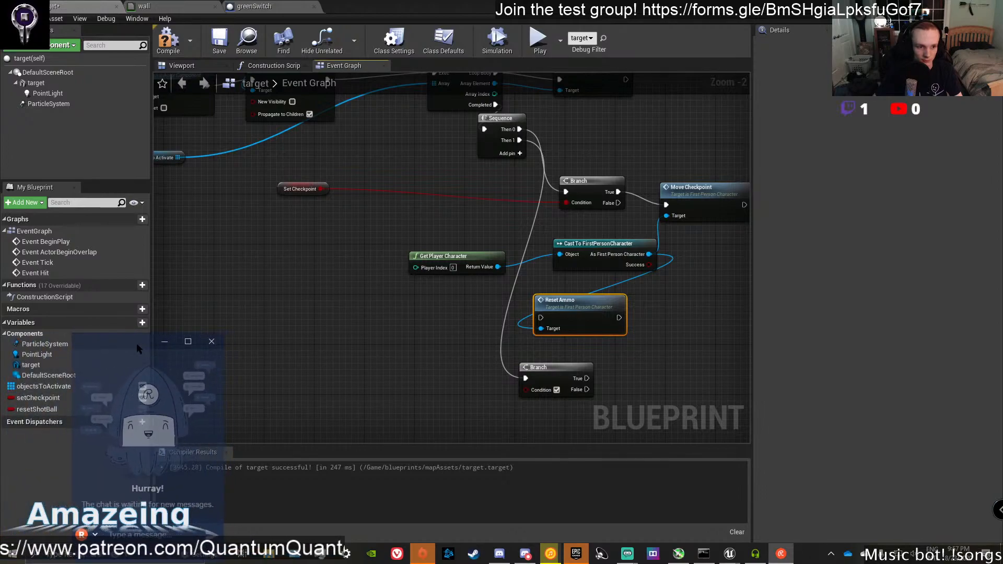
left_click(34, 410)
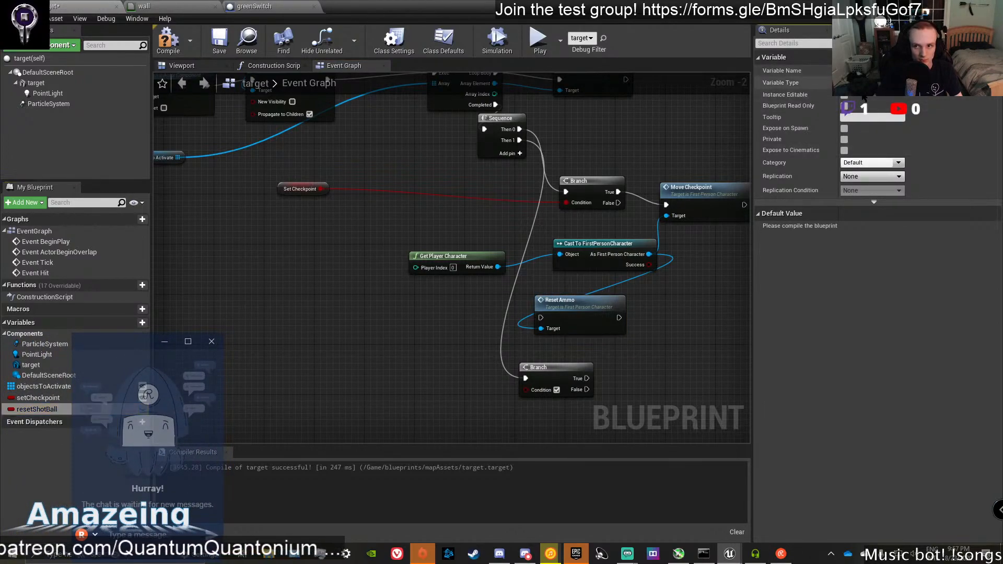
key("Return")
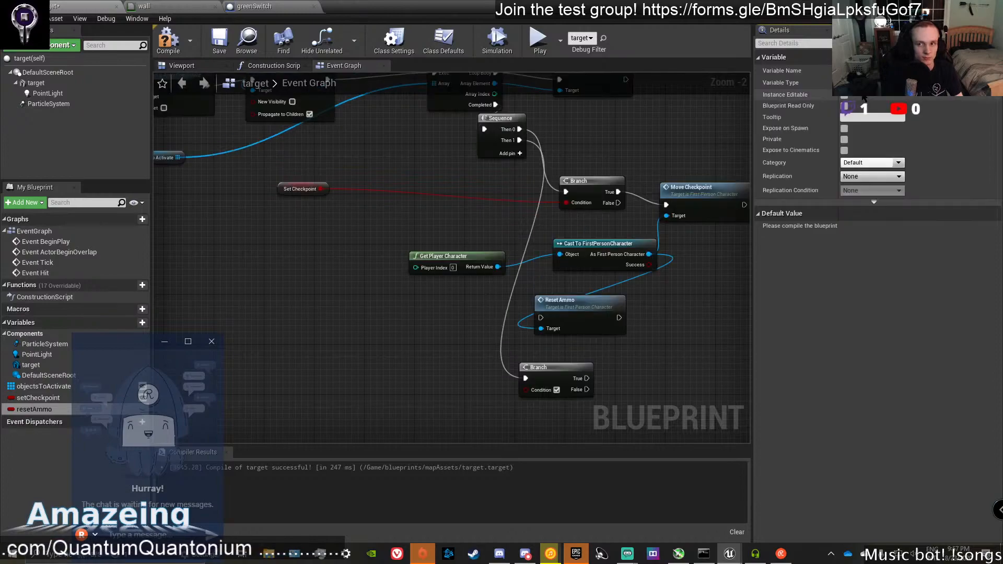
left_click_drag(132, 344, 62, 360)
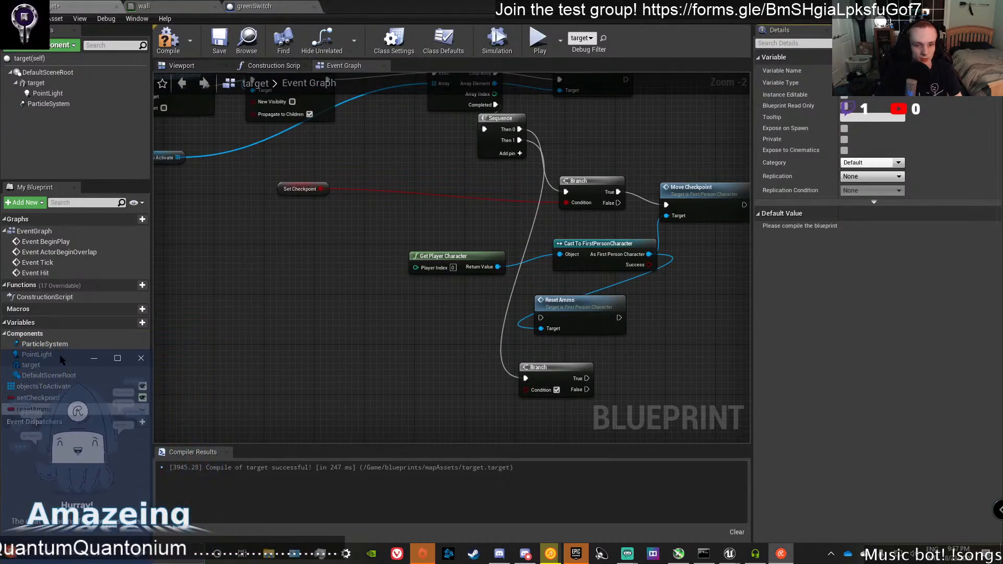
Connect the second Branch's True output to the Reset Ammo call and feed its Condition from the resetAmmo variable.
left_click_drag(618, 318, 631, 338)
left_click_drag(552, 314, 587, 381)
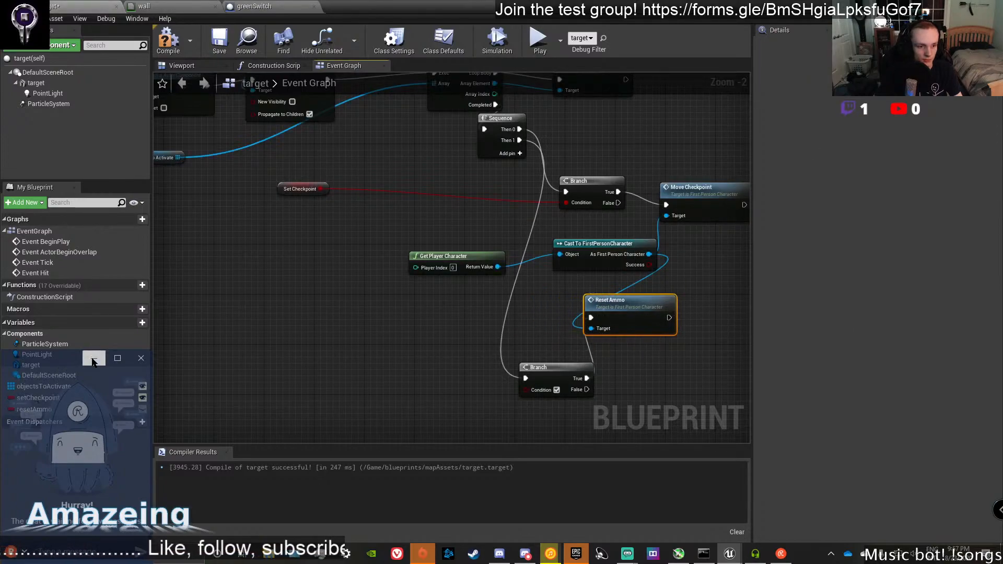
left_click_drag(53, 360, 202, 345)
left_click_drag(38, 410, 525, 390)
right_click_drag(488, 323, 510, 296)
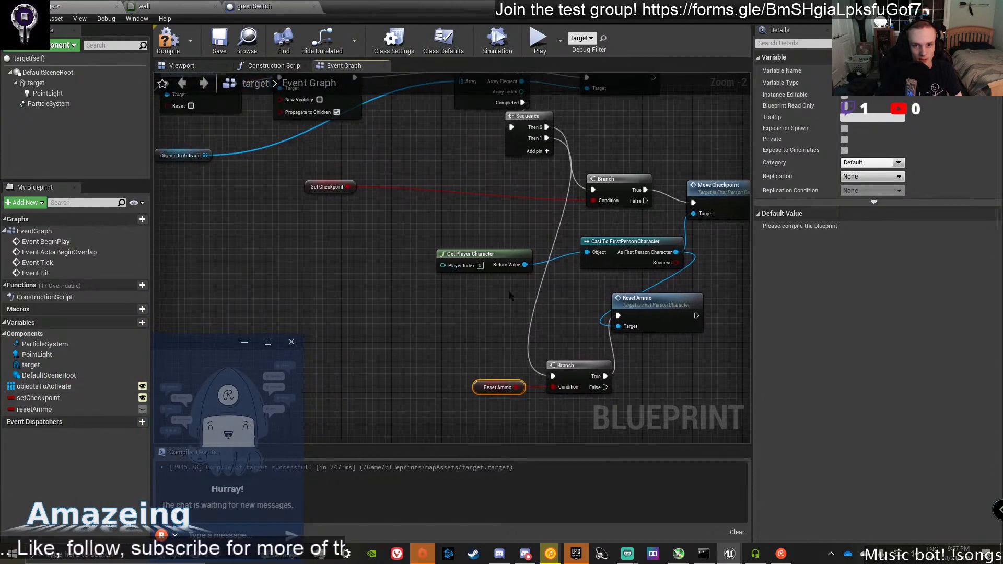
Add a Then 2 output to the Sequence node and attach a third Branch to it.
left_click(538, 158)
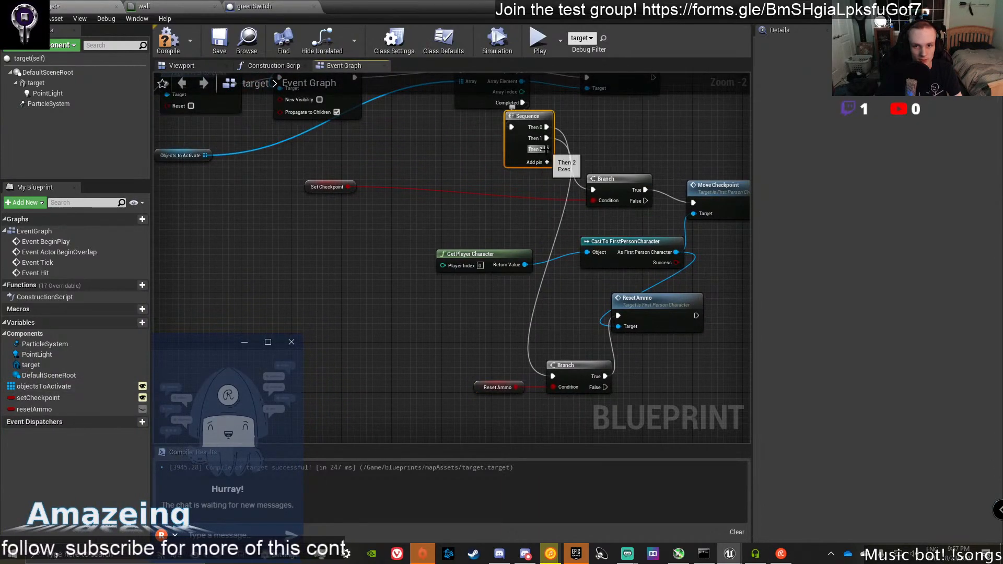
left_click_drag(545, 149, 553, 294)
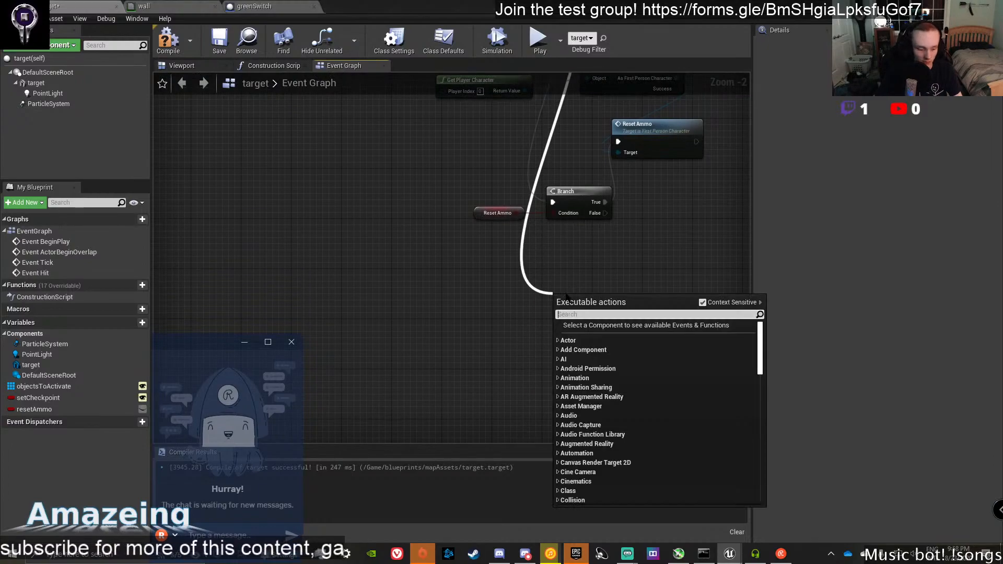
type("branch")
key("Return")
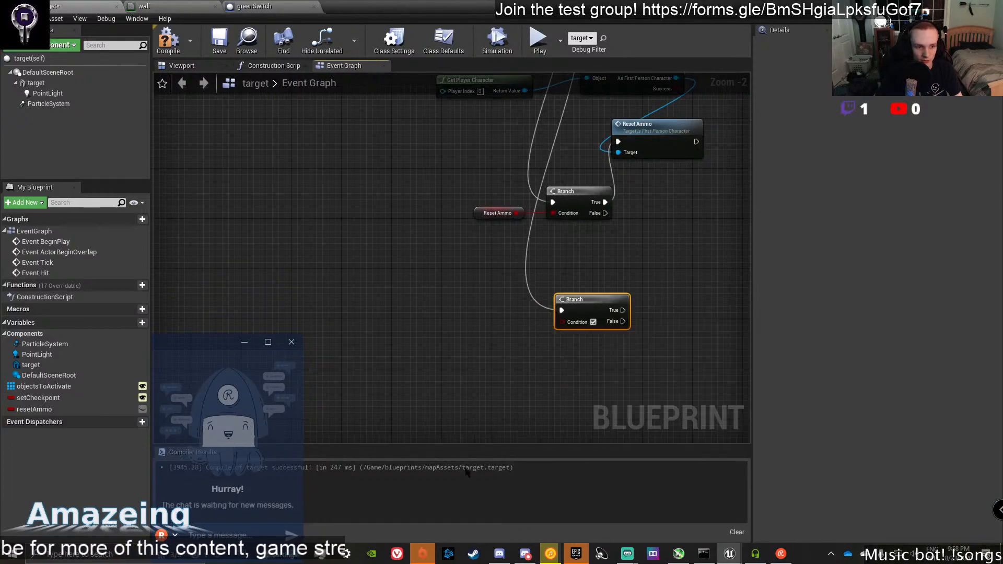
Make the resetAmmo variable instance editable and exposed on spawn, and compile the target blueprint.
left_click(34, 409)
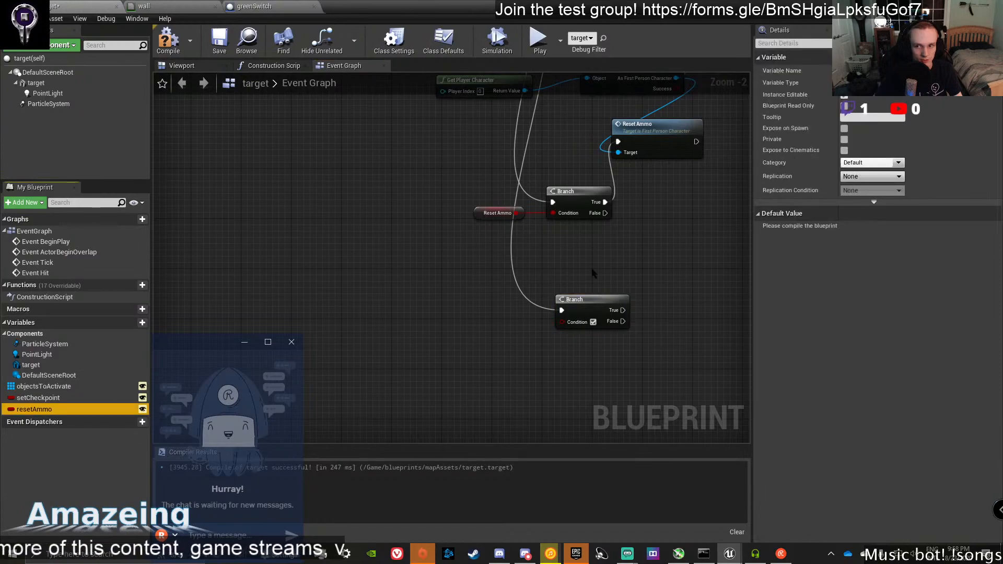
left_click(844, 128)
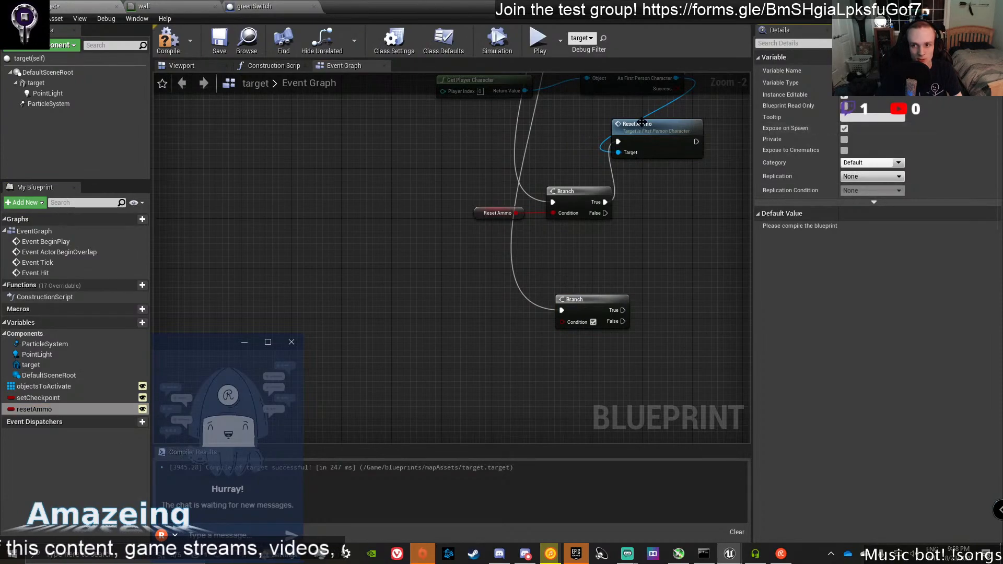
left_click(168, 39)
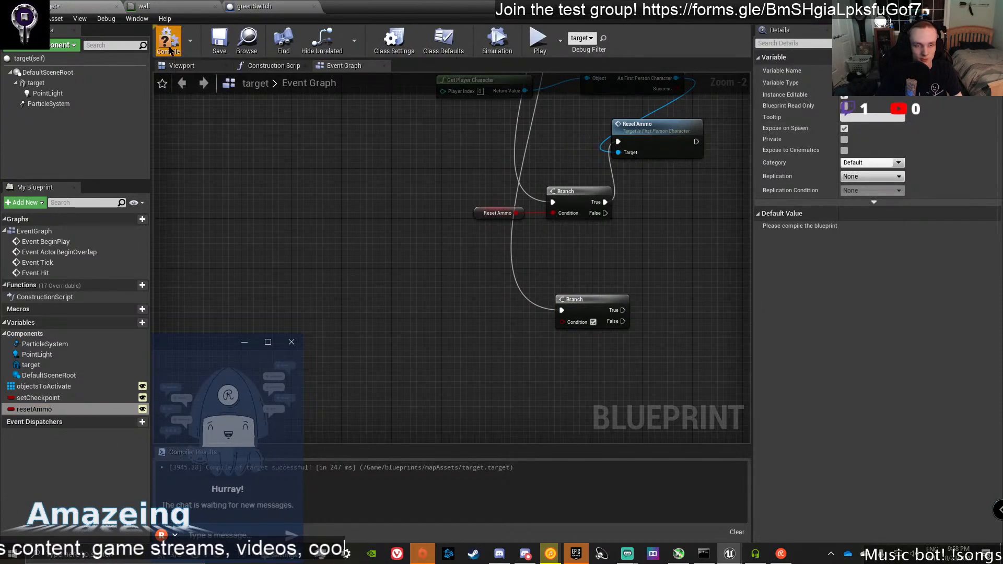
Add an instance-editable Boolean variable resetShotBall, exposed on spawn, and feed it into the third Branch's Condition.
left_click(142, 322)
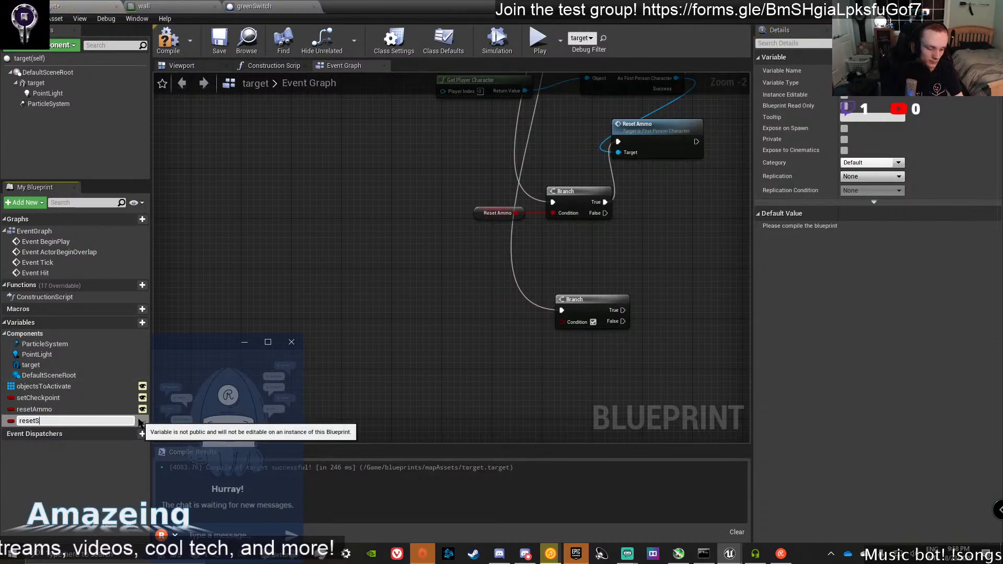
type("resetShotBall")
key("Return")
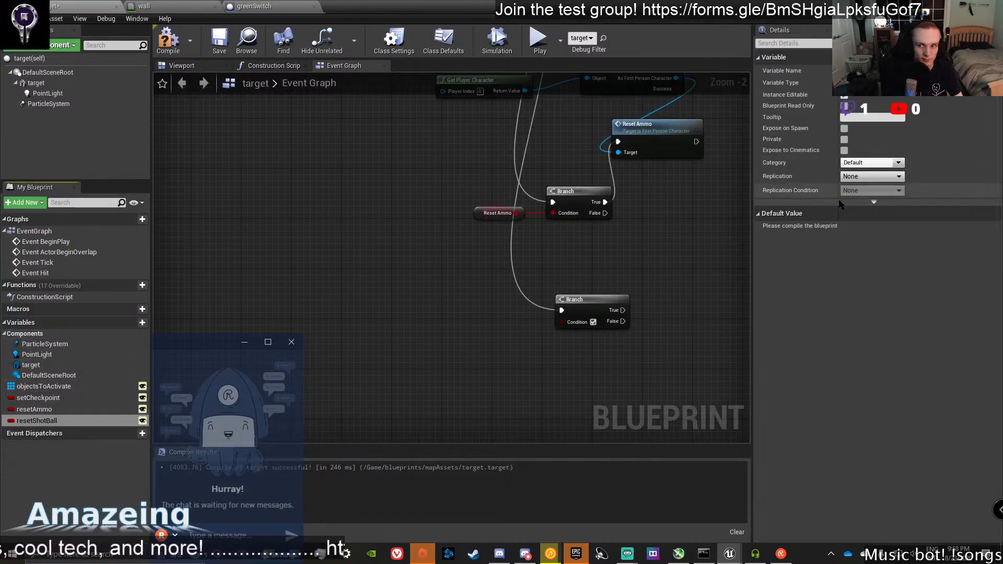
left_click(844, 128)
right_click_drag(558, 269, 515, 319)
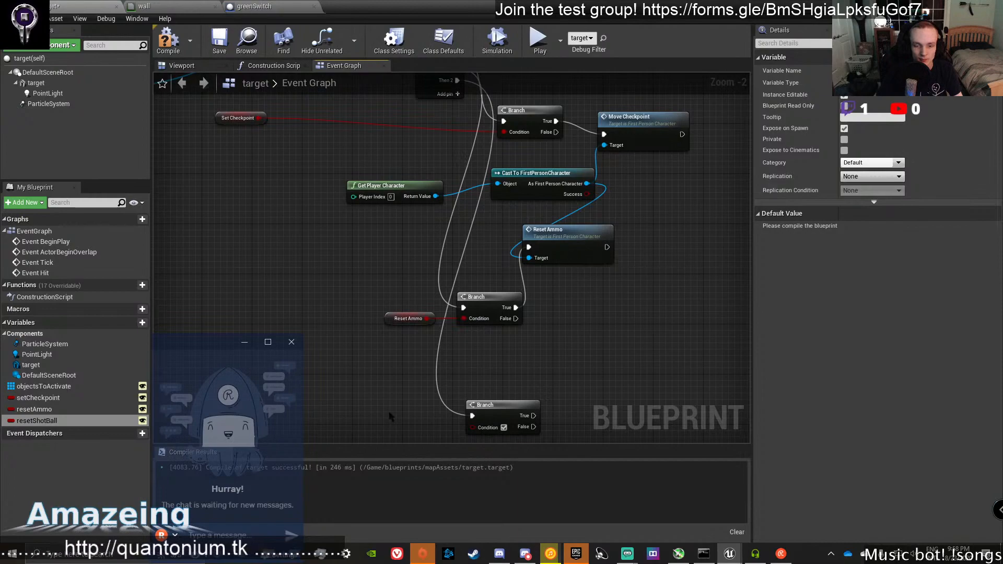
left_click_drag(37, 420, 473, 427)
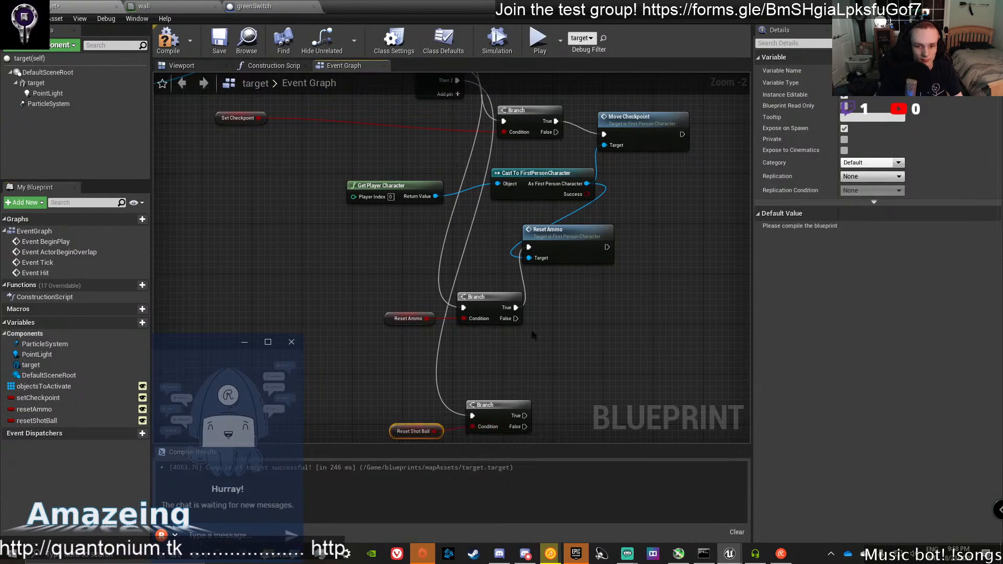
Add a Remove Ammo call targeting the First Person Character reference and run it from the third Branch's True output.
right_click_drag(532, 327, 530, 291)
left_click_drag(585, 147, 566, 302)
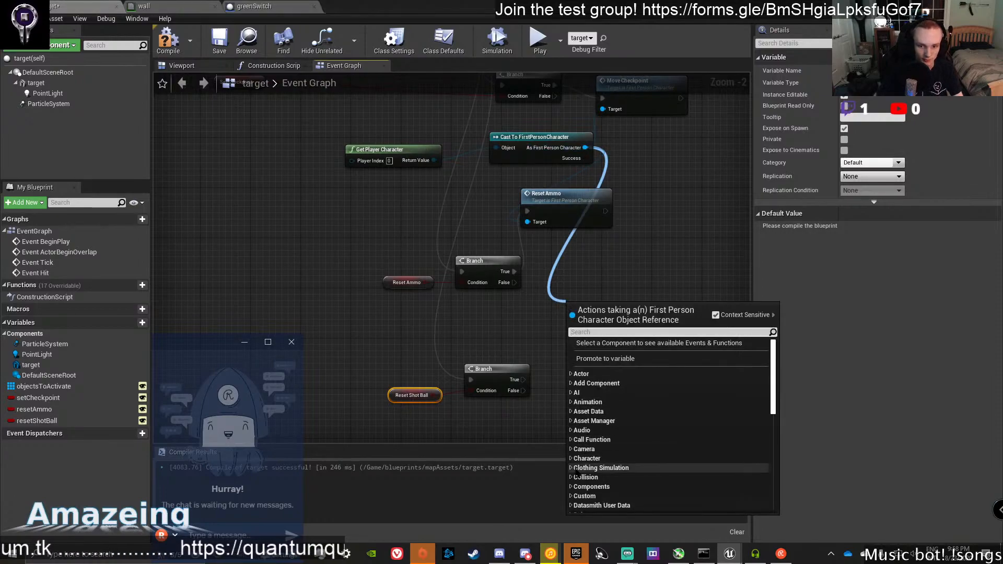
left_click(591, 439)
scroll(619, 414, "down", 2)
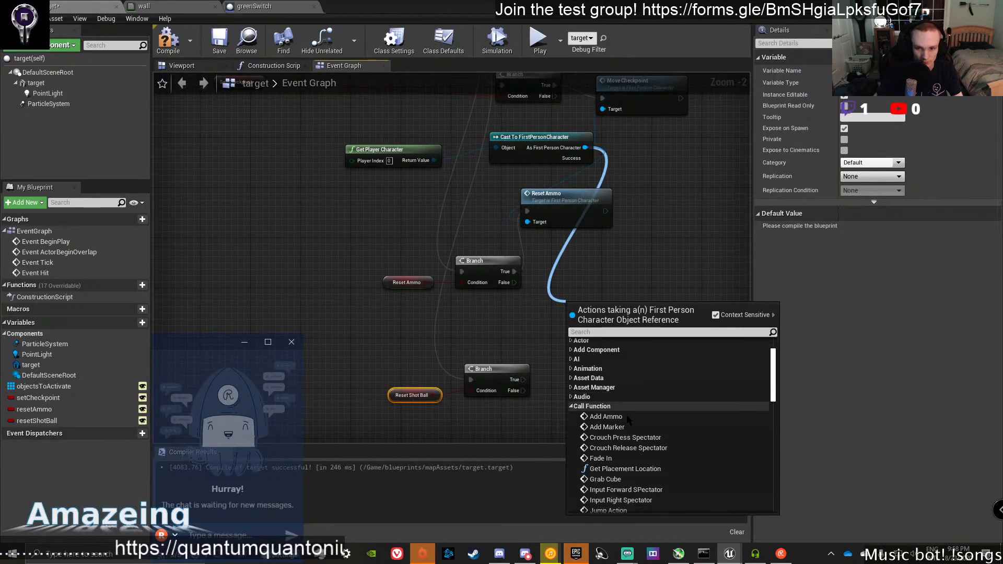
scroll(685, 396, "down", 3)
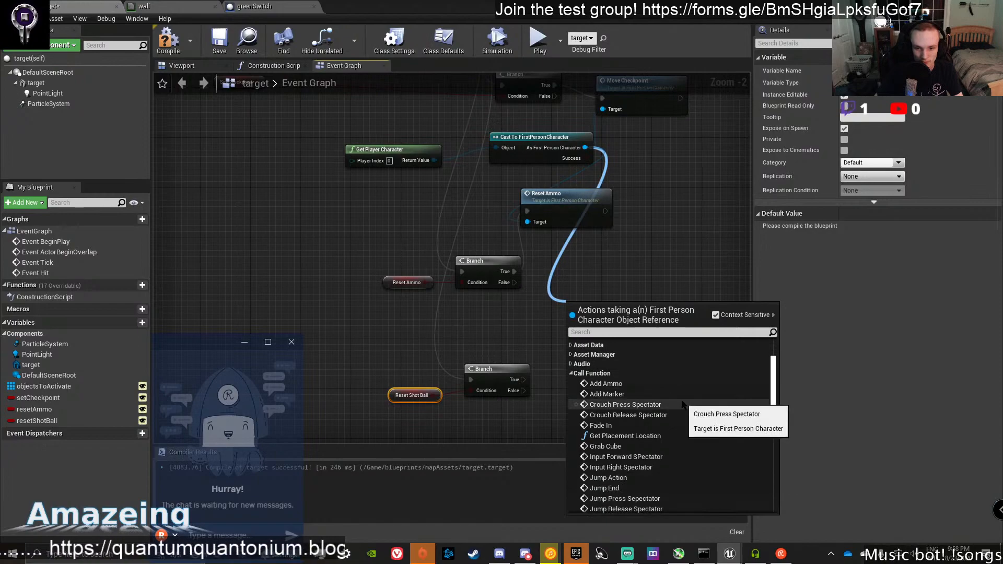
scroll(677, 416, "down", 3)
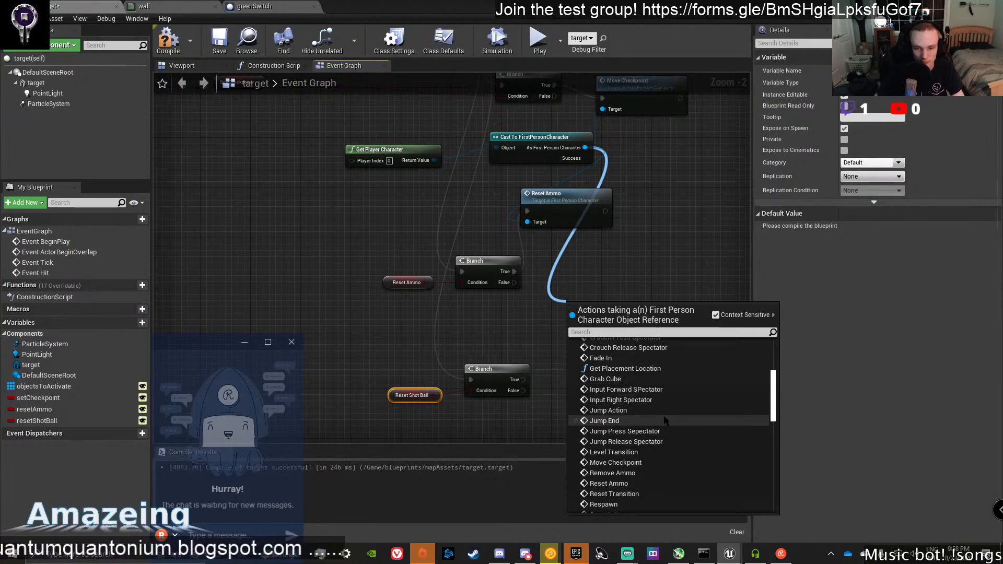
scroll(668, 424, "down", 4)
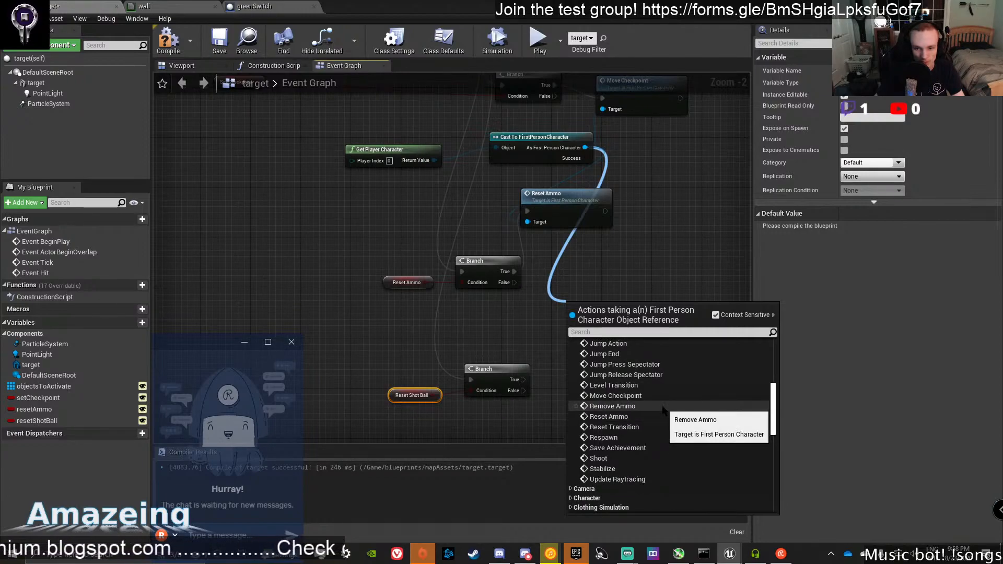
left_click(662, 406)
left_click_drag(571, 312, 616, 365)
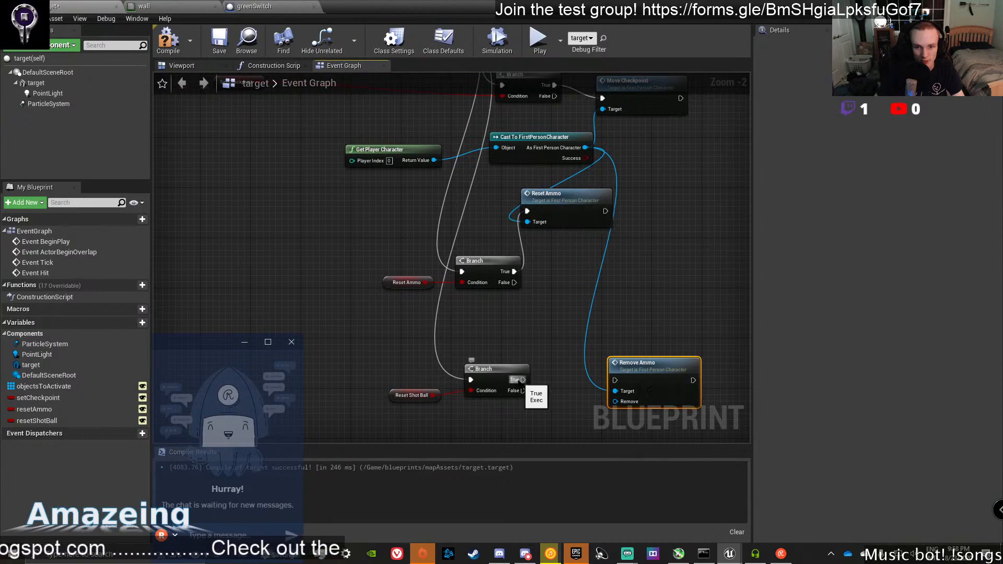
Extend the First Person Projectile cast's reference output with a reroute node below the Objects to Activate node.
scroll(407, 324, "down", 6)
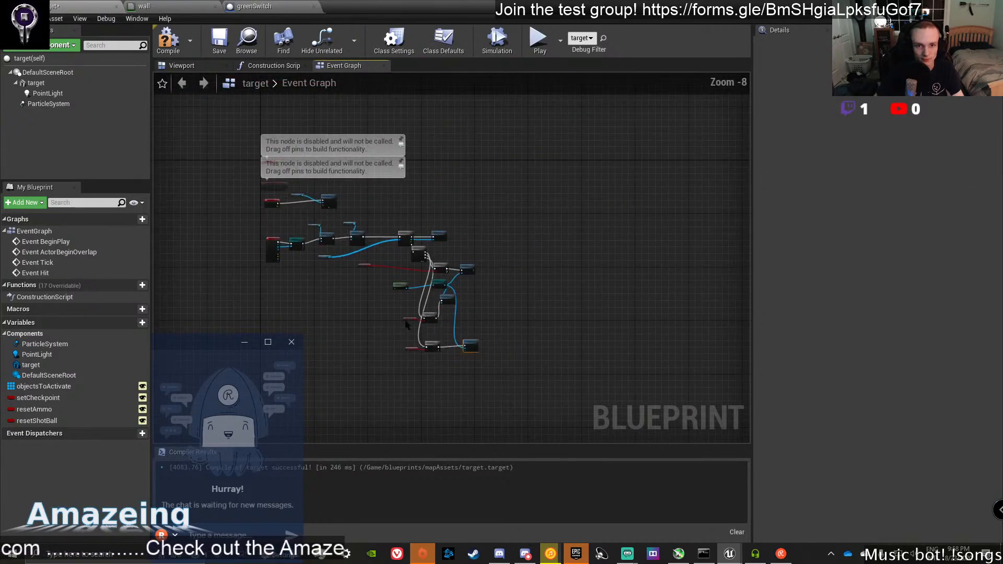
scroll(407, 324, "up", 6)
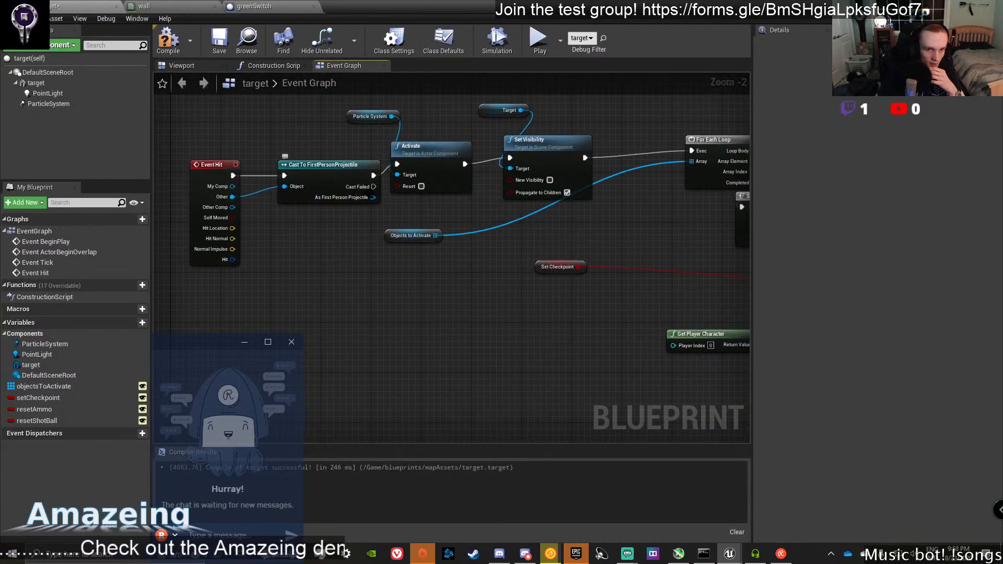
left_click_drag(373, 197, 424, 295)
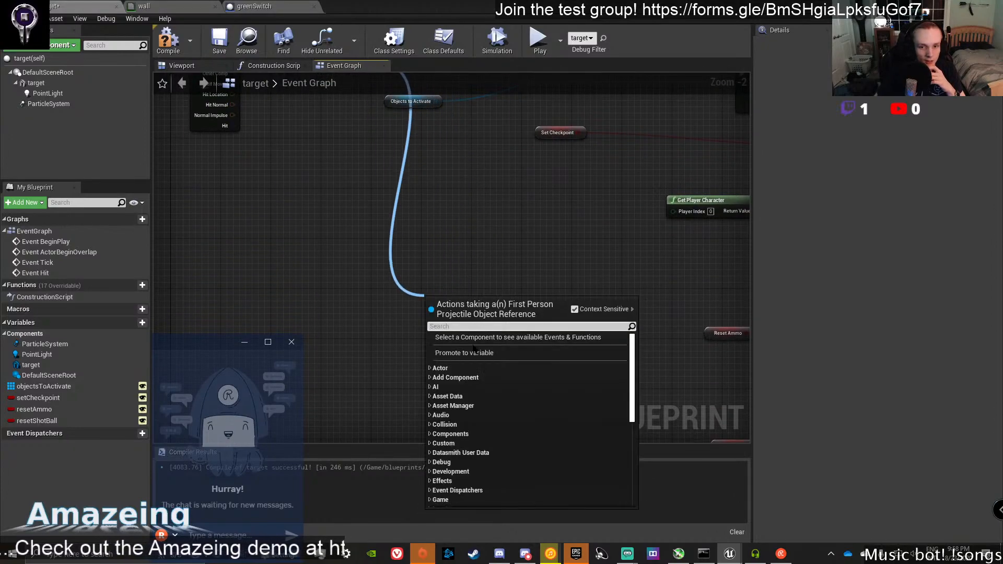
scroll(459, 386, "down", 10)
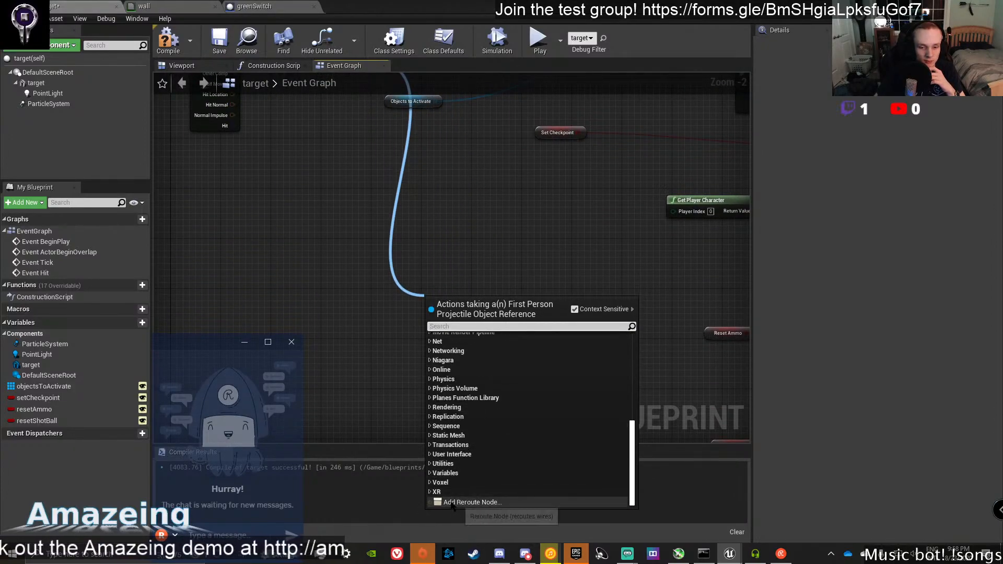
left_click(451, 502)
right_click_drag(513, 349, 339, 301)
scroll(339, 302, "down", 1)
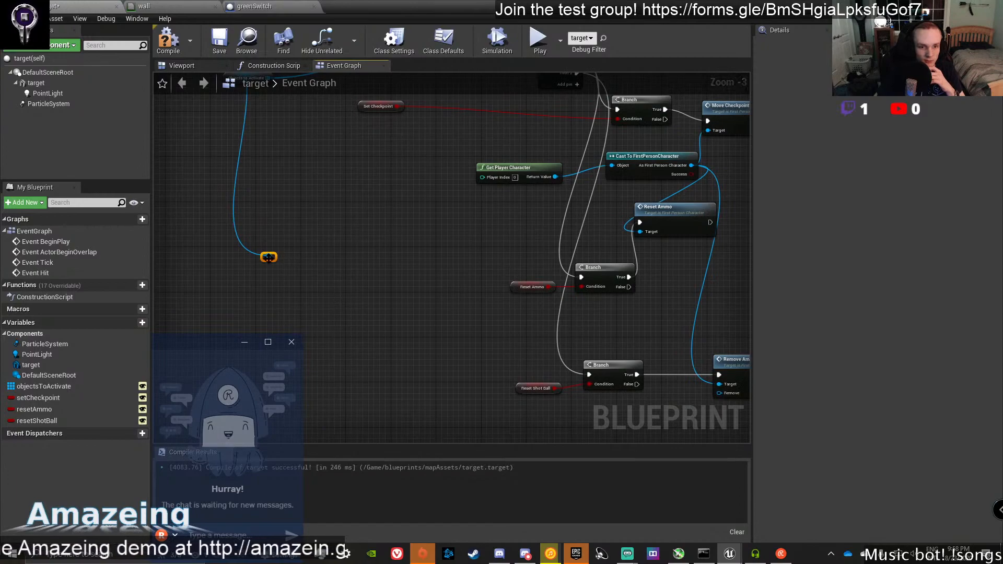
Try to connect the rerouted First Person Projectile reference to the Remove input of the Remove Ammo call.
left_click_drag(268, 257, 721, 397)
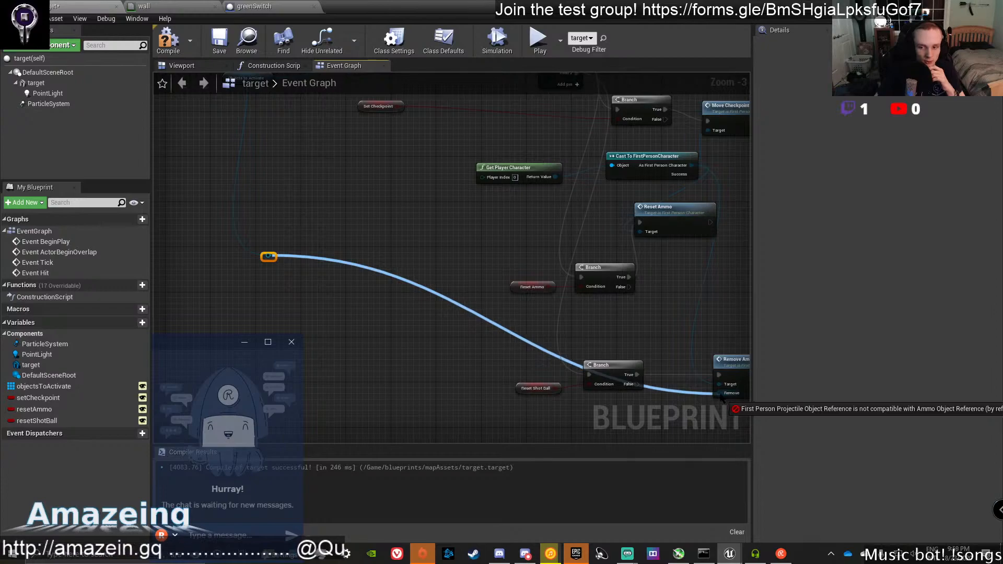
left_click_drag(720, 397, 159, 359)
left_click(514, 333)
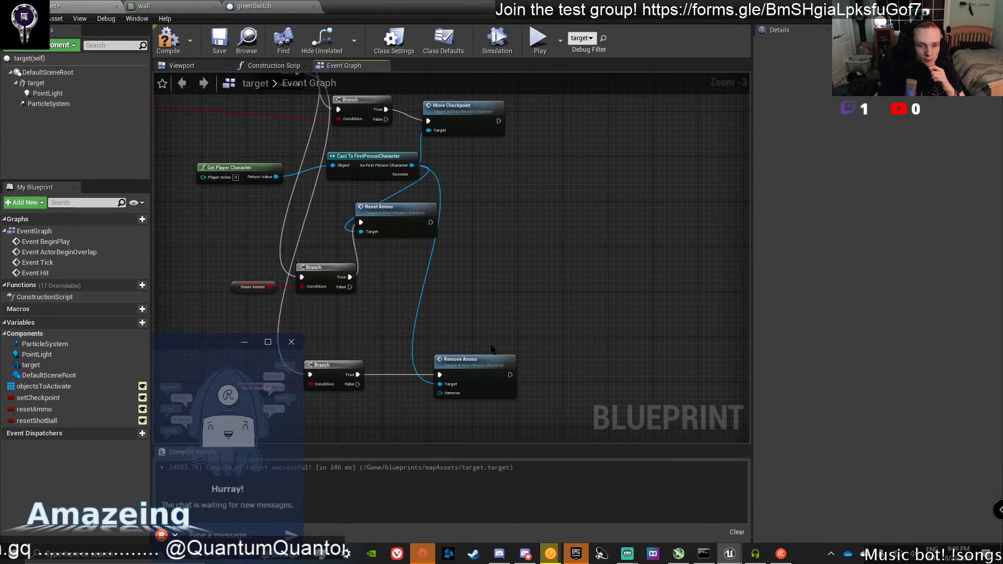
left_click(469, 372)
right_click_drag(377, 325, 721, 425)
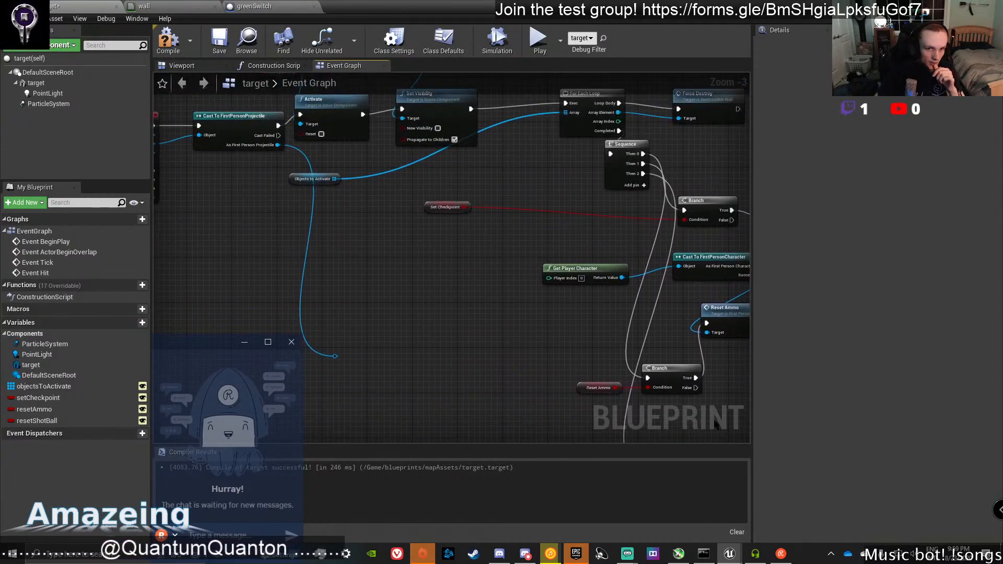
mouse_move(563, 380)
right_mouse_down()
mouse_move(449, 308)
mouse_move(531, 258)
mouse_move(459, 262)
mouse_move(475, 292)
right_mouse_up()
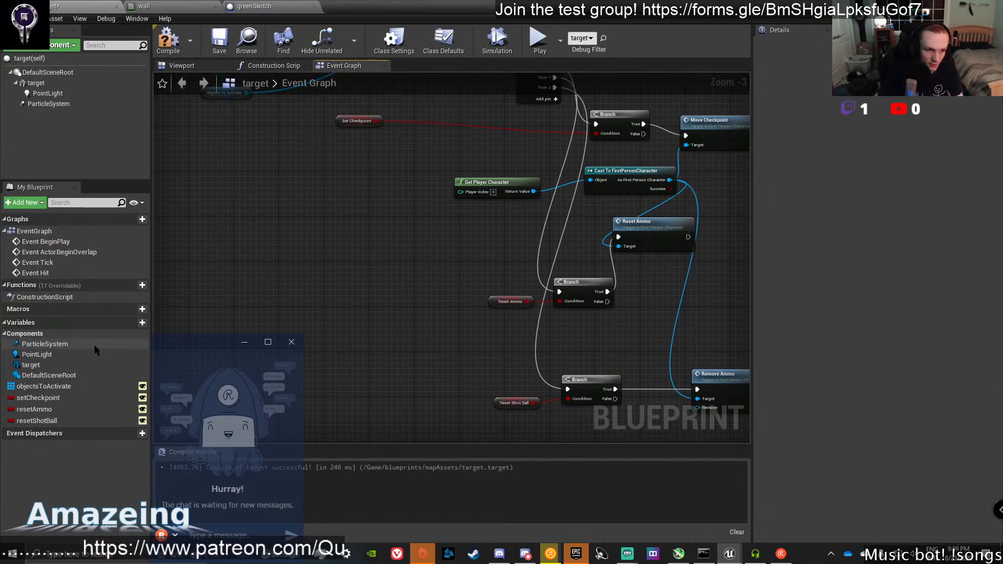
left_click(74, 421)
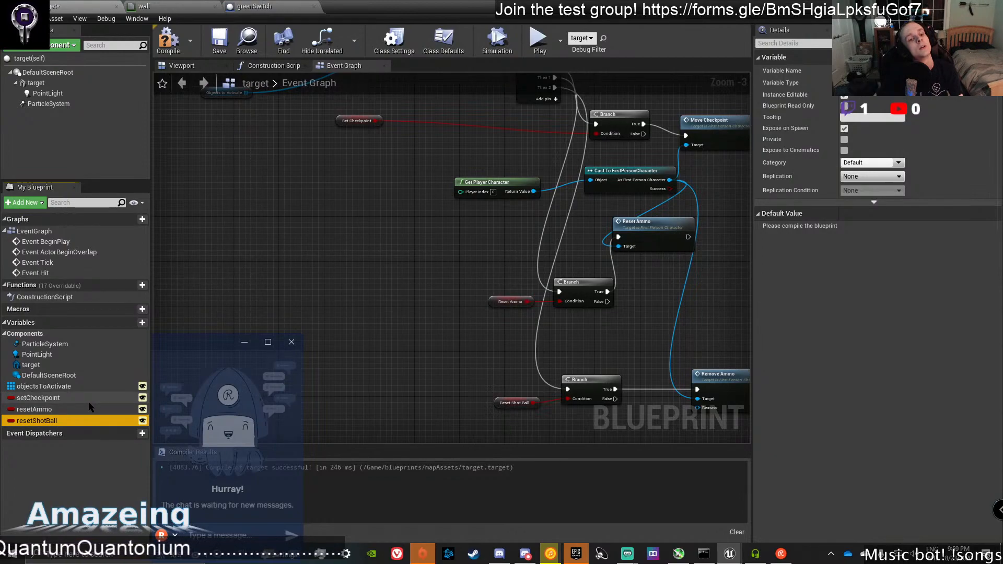
key("Delete")
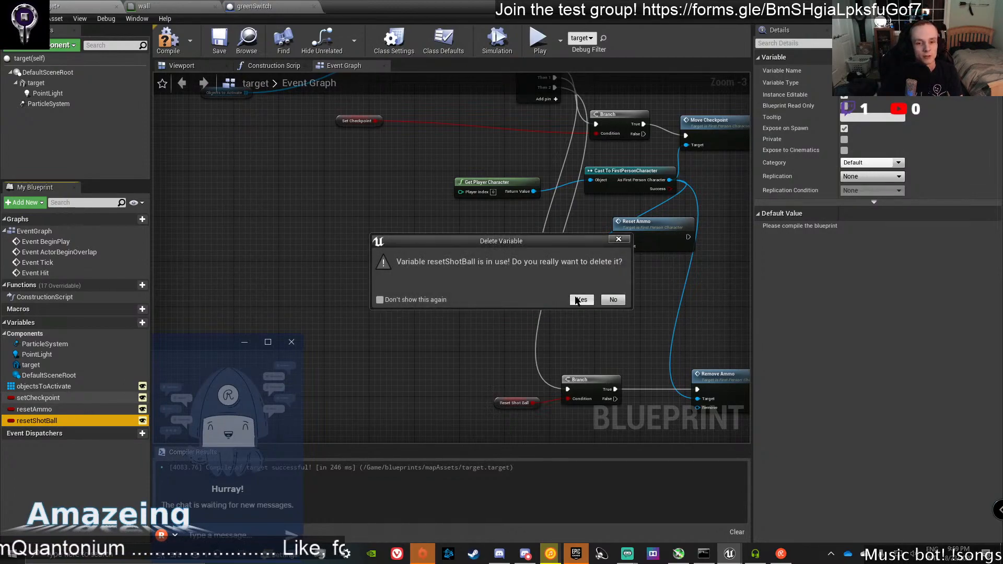
left_click(612, 300)
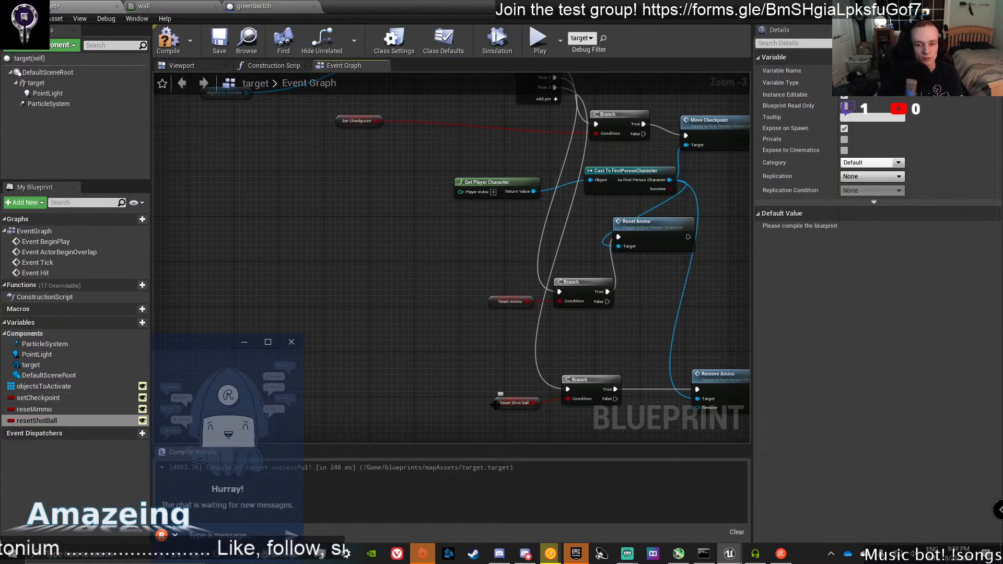
Delete the Reset Shot Ball getter from the graph and remove the resetShotBall variable from the blueprint.
left_click(509, 403)
key("Delete")
left_click(36, 420)
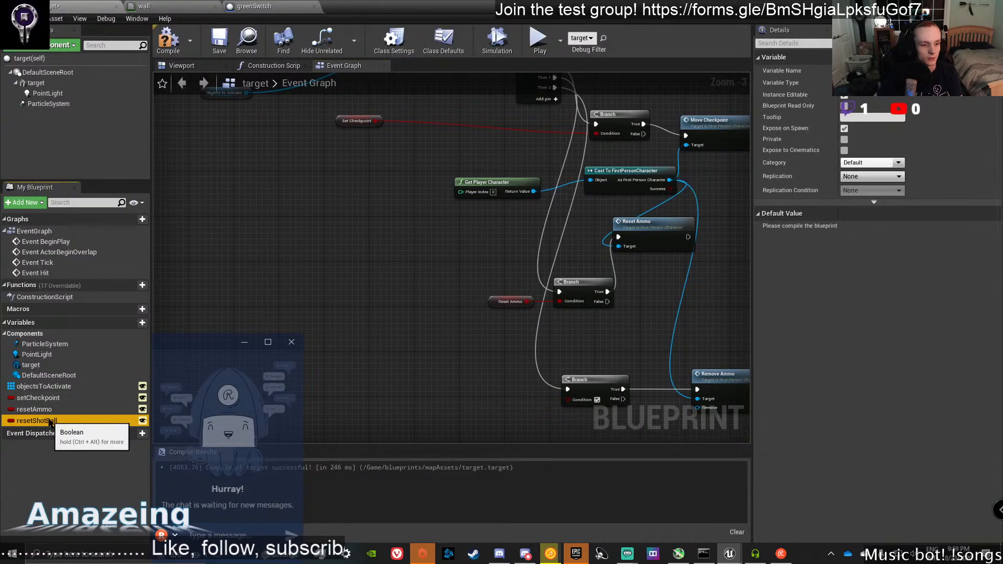
key("Delete")
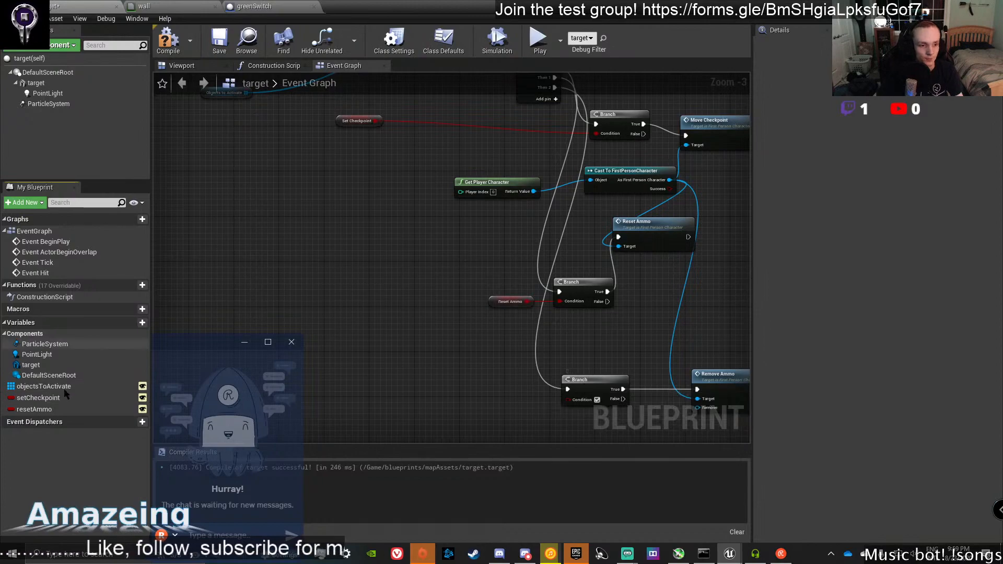
Add a new Boolean variable named ammoToReset and set it to be exposed on spawn.
left_click(133, 322)
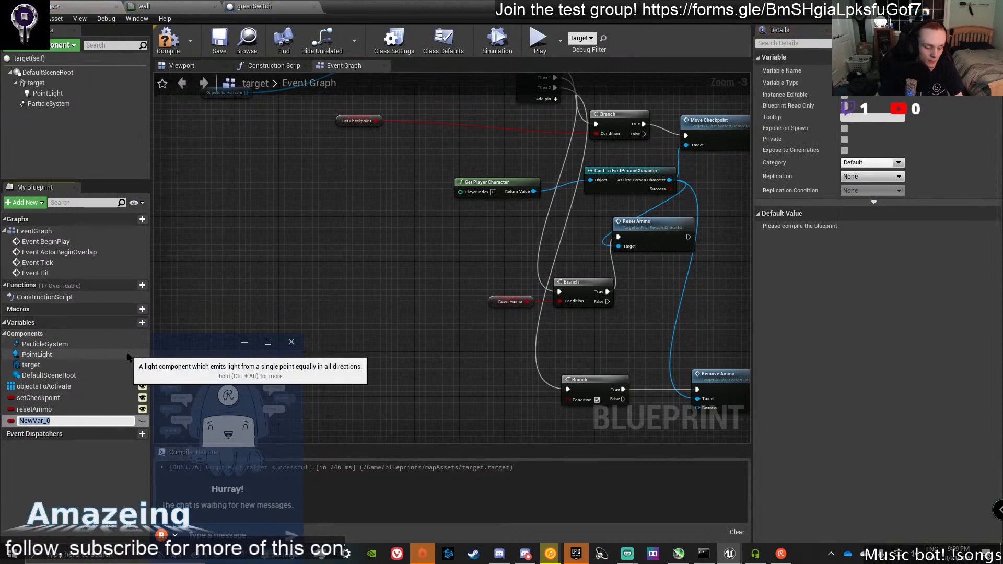
type("ammoToRese")
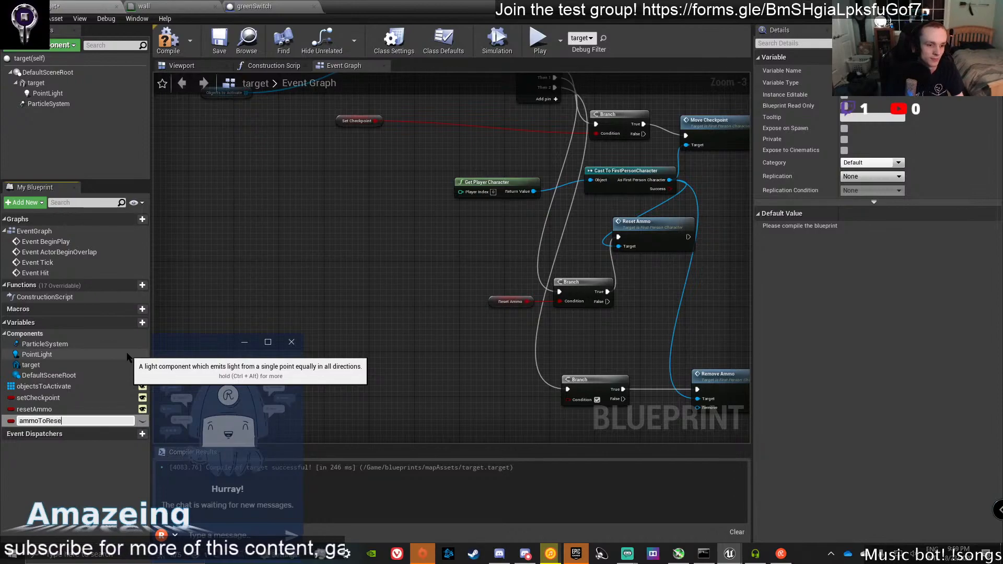
type("t")
key("Return")
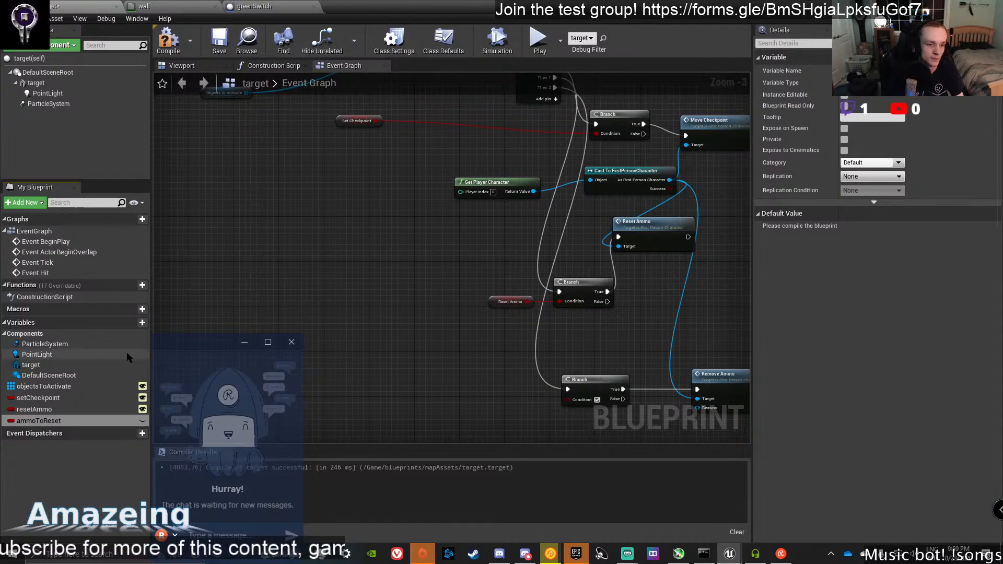
left_click(844, 129)
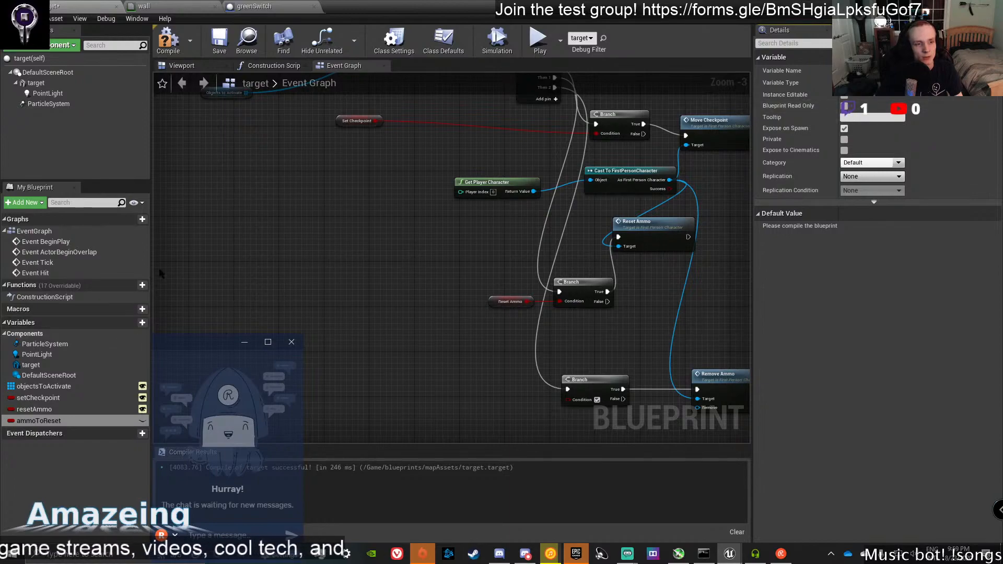
Restore the target blueprint editor to a smaller floating window over the level editor.
left_click(47, 46)
left_click_drag(453, 2, 654, 97)
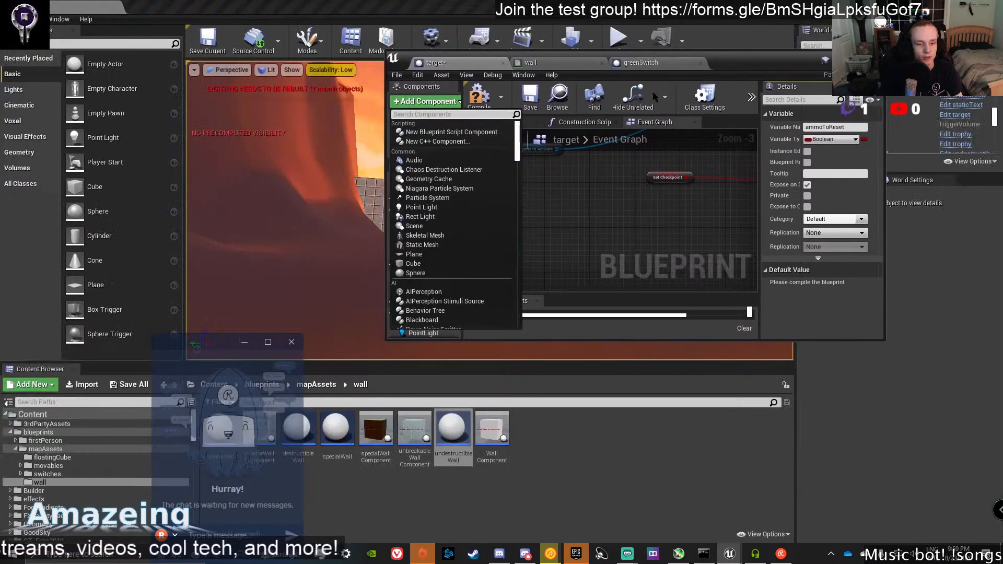